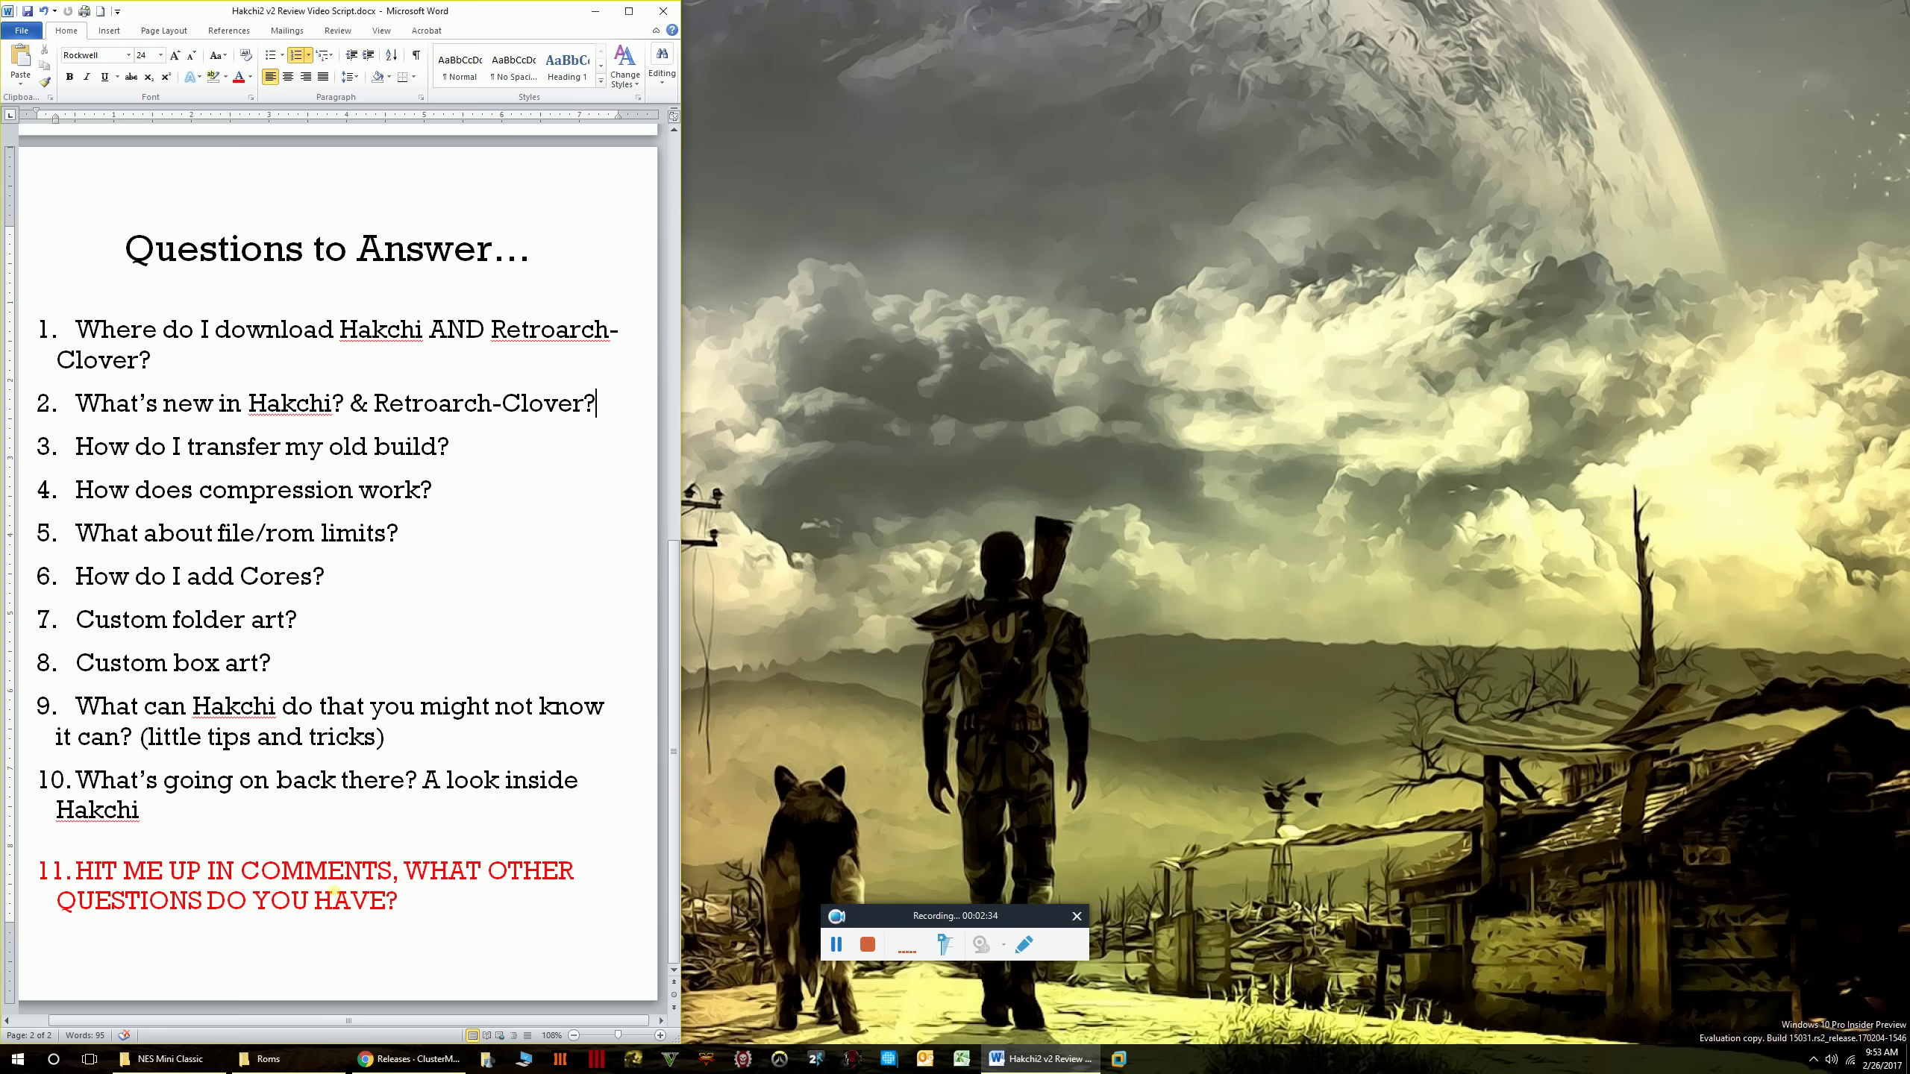
- Switch to Chrome, place its window beside the document, and review the 2.13e notes on the hakchi2 releases page
left_click(407, 1066)
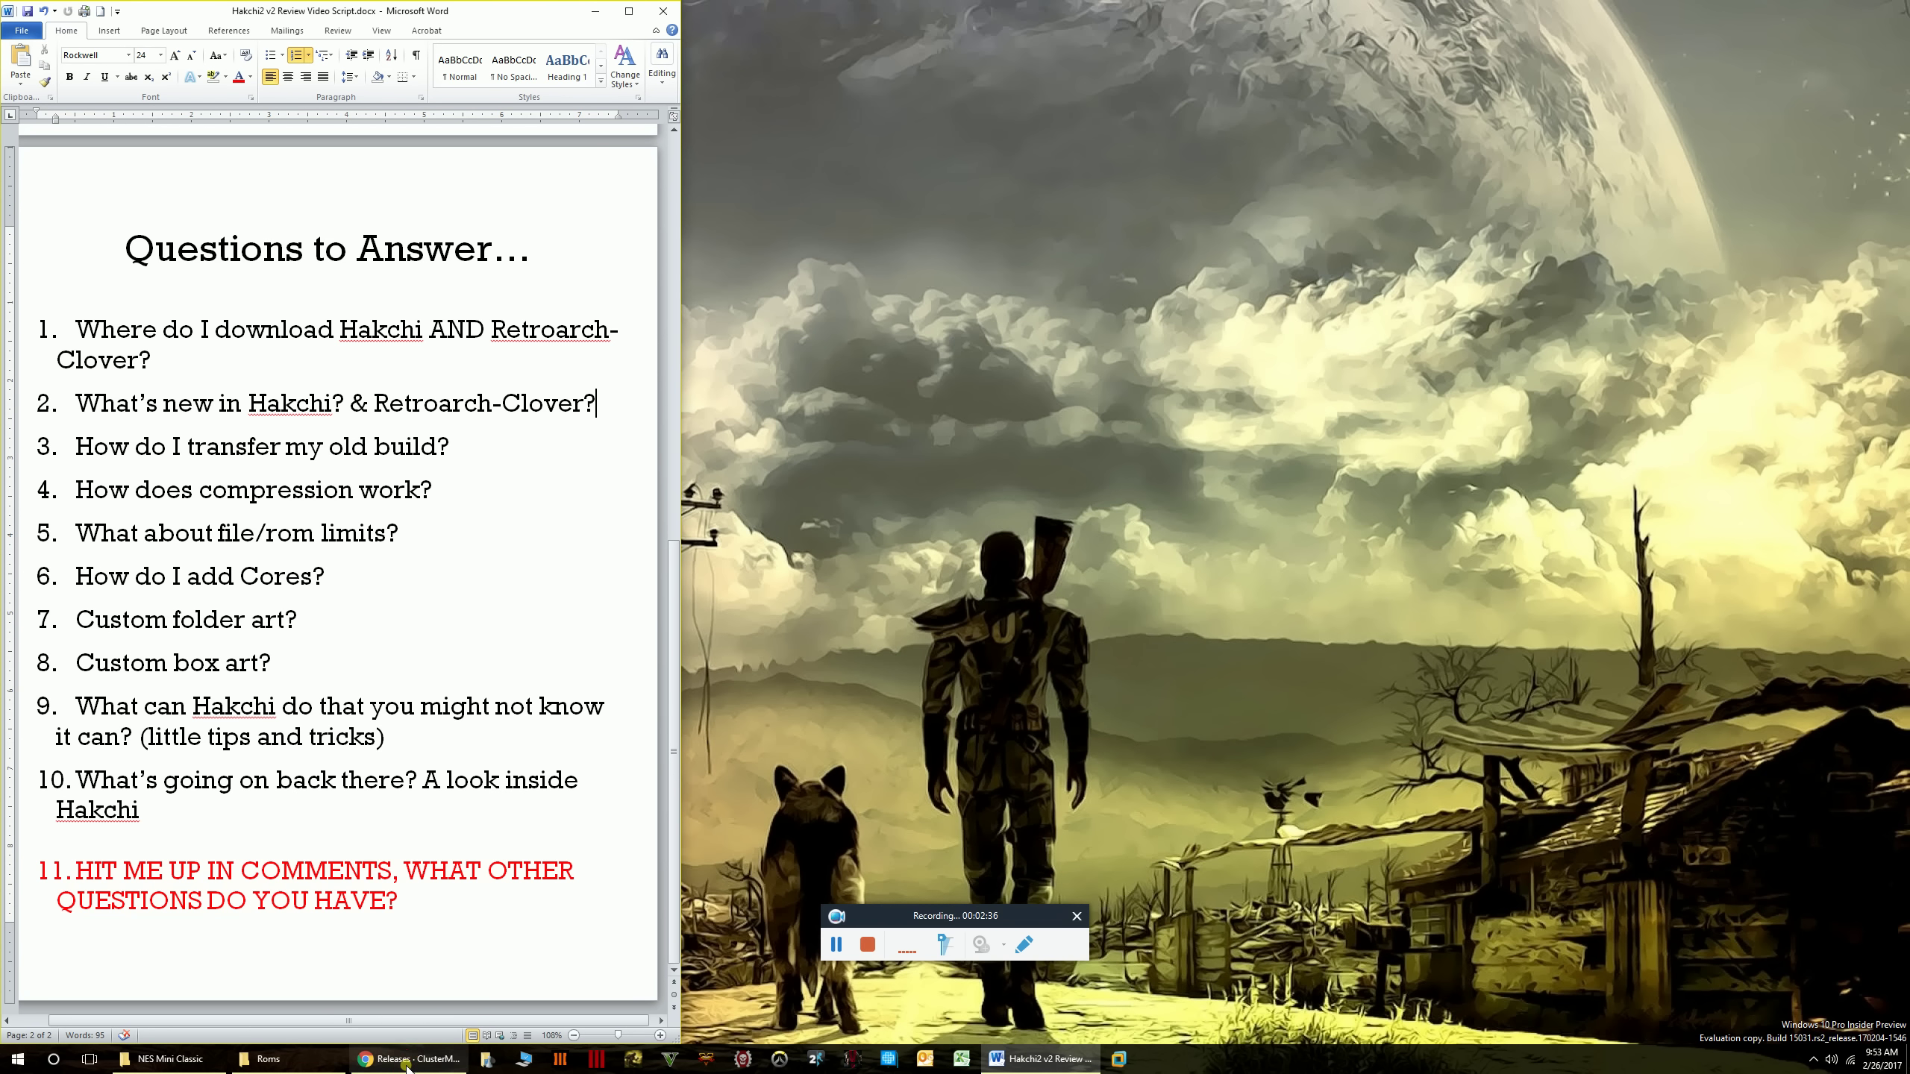
left_click_drag(1058, 161, 1292, 132)
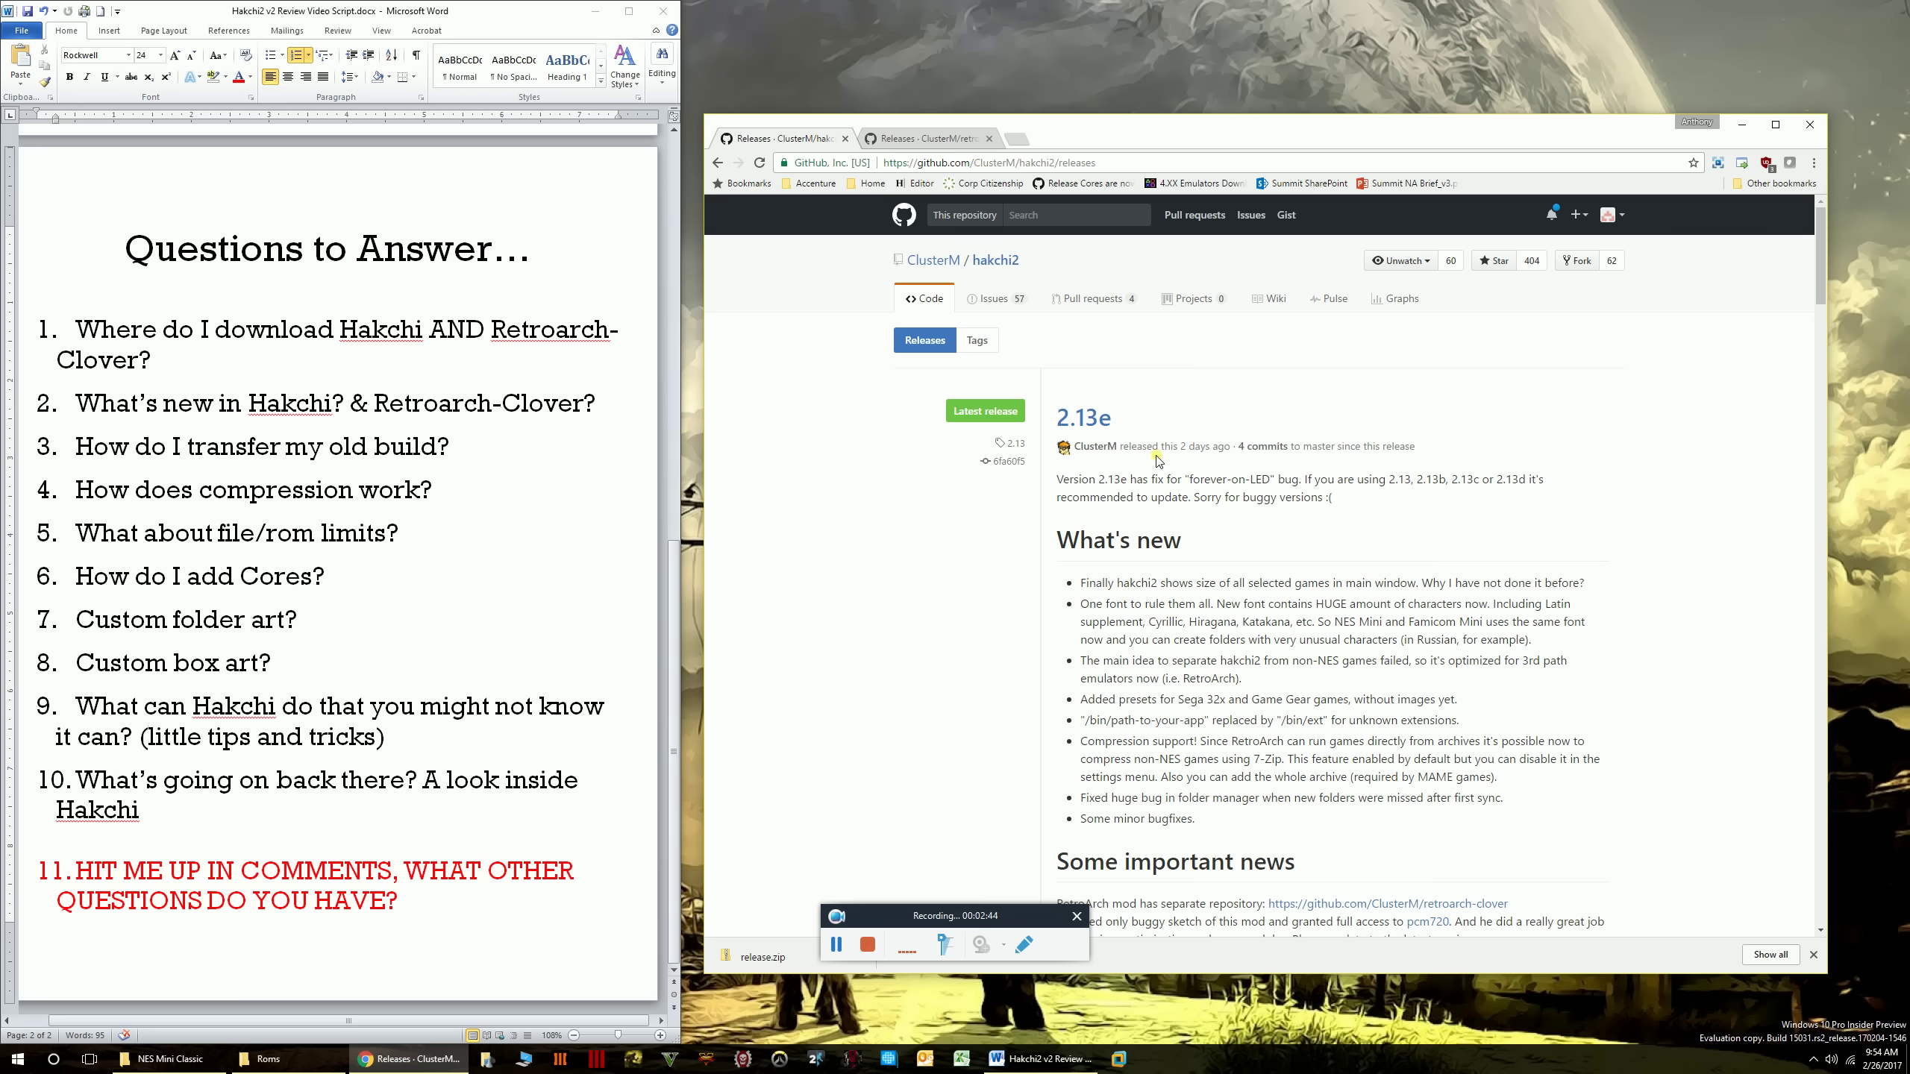
scroll(1157, 463, "down", 7)
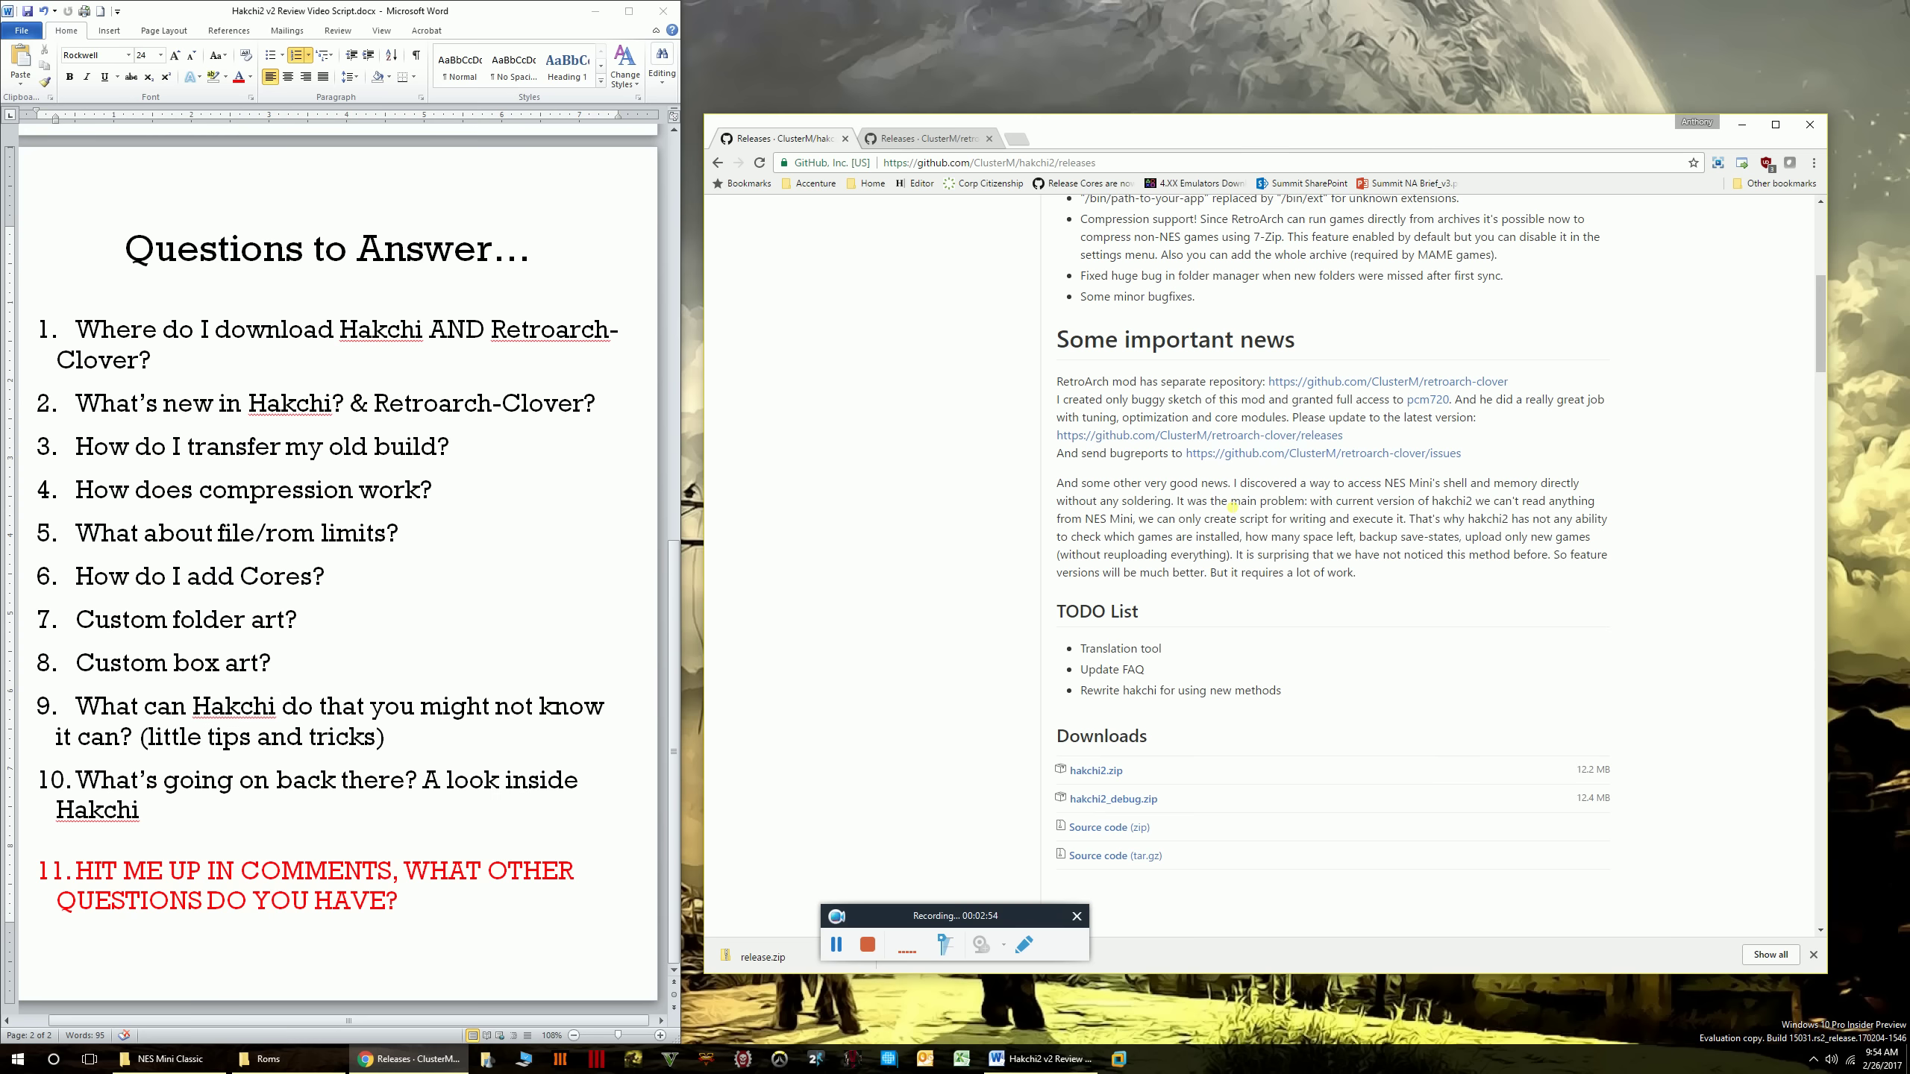
scroll(1233, 507, "down", 2)
scroll(1229, 506, "up", 7)
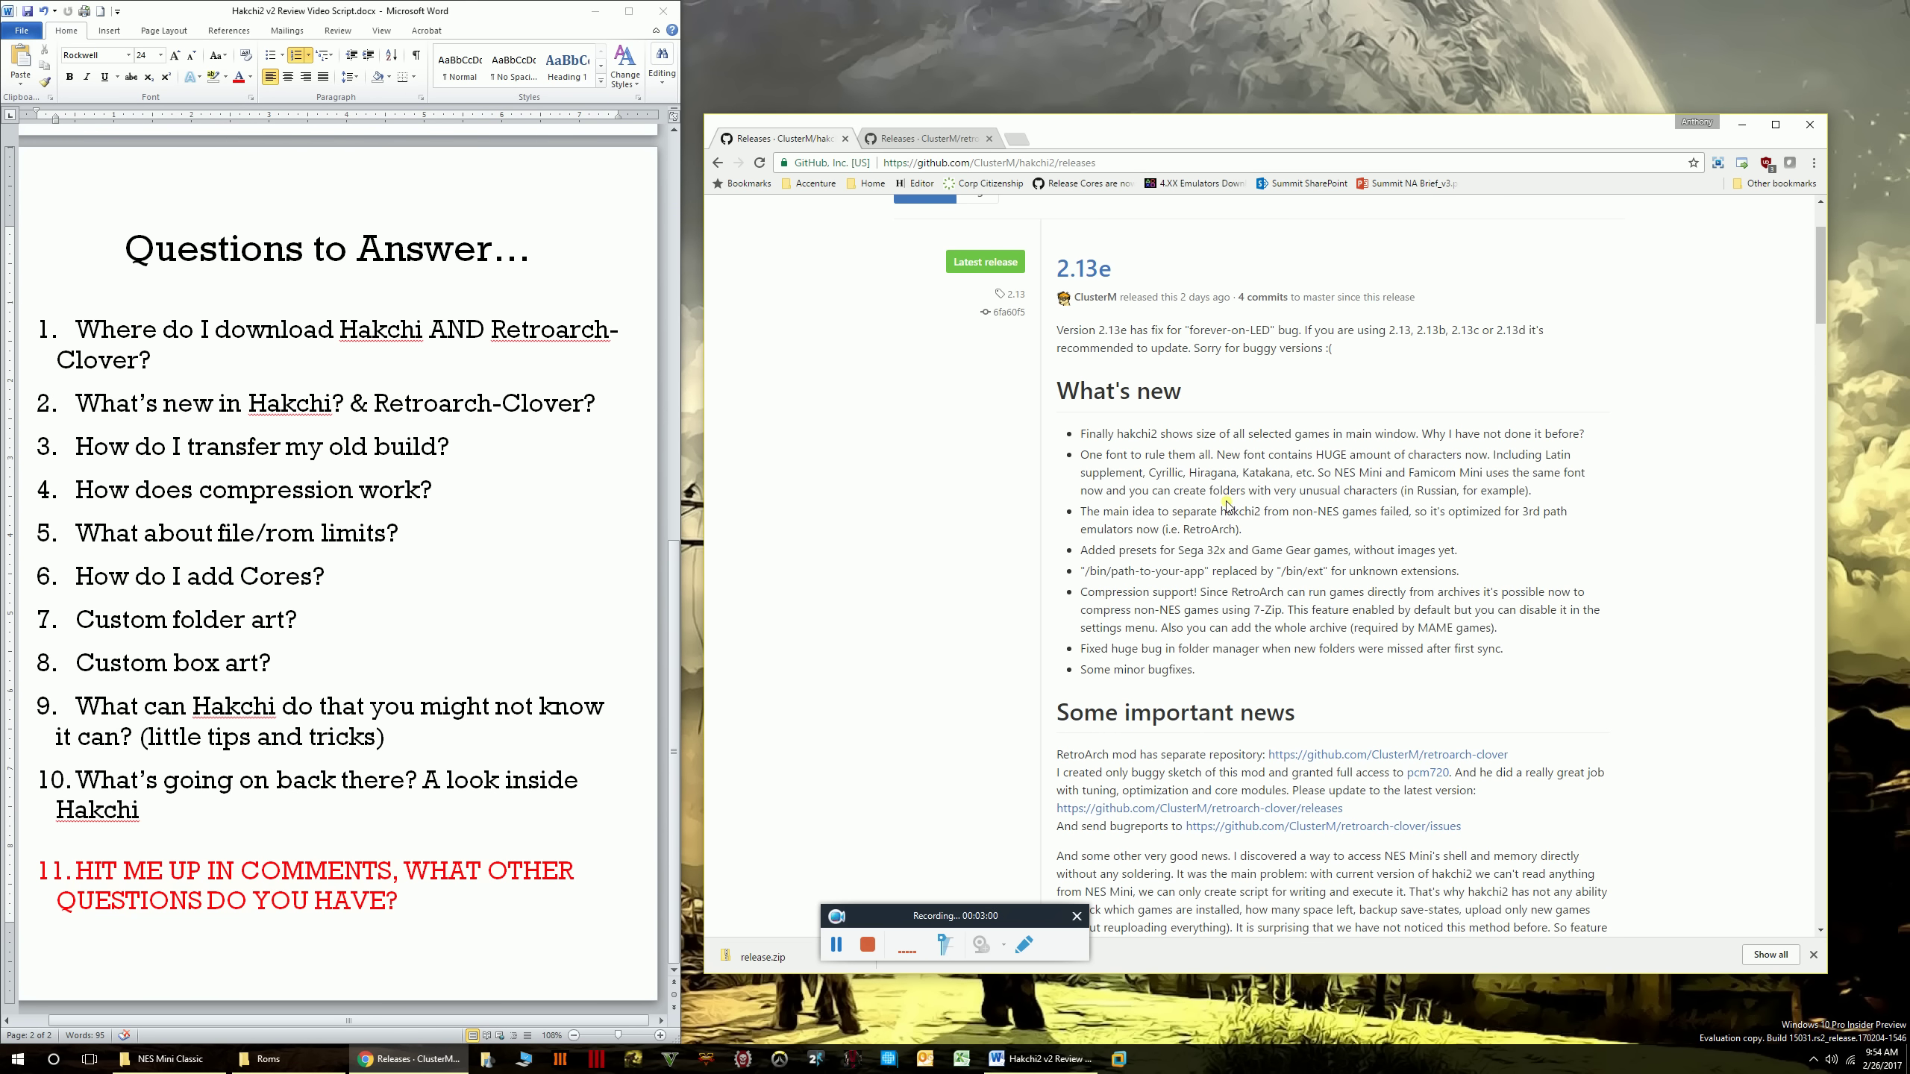
scroll(1227, 506, "up", 2)
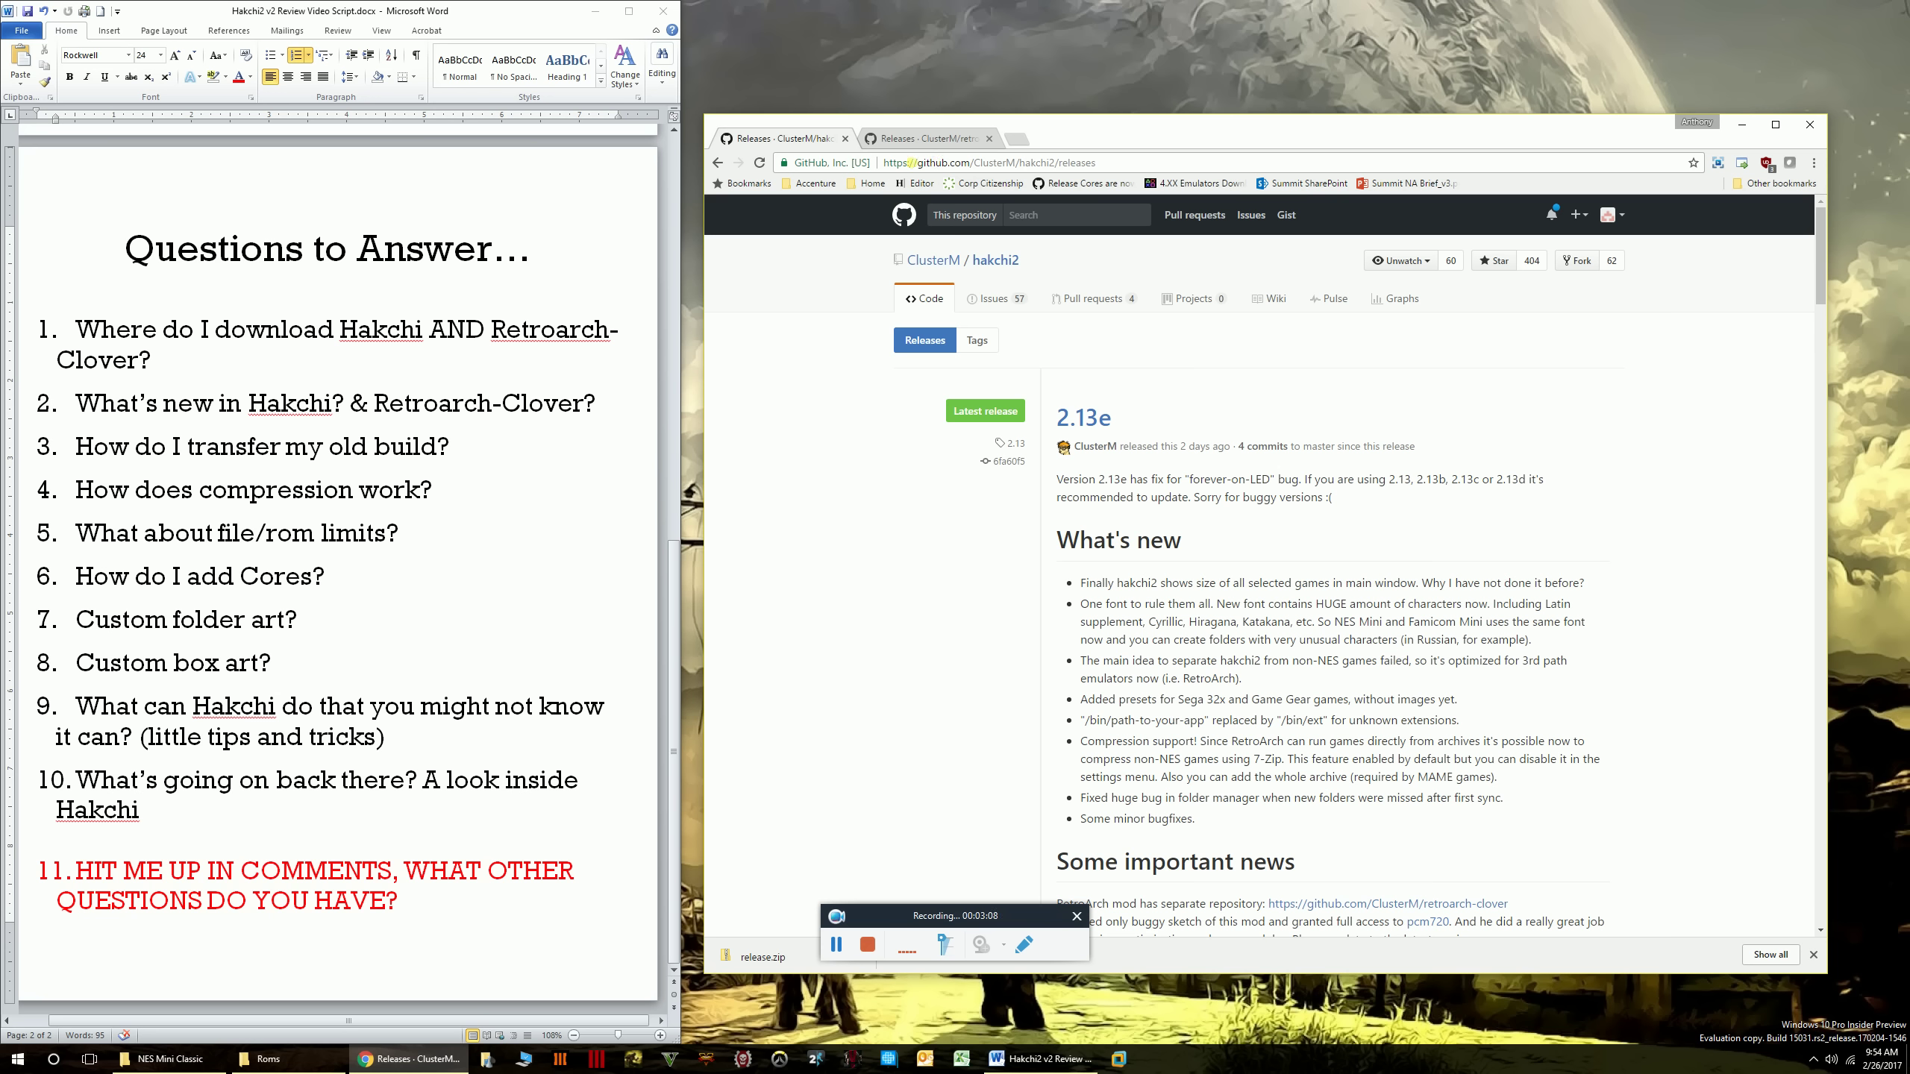
- Highlight the hakchi2 releases address, find the 2.13e downloads, and bring up the retroarch-clover releases page
left_click_drag(885, 164, 1115, 240)
scroll(1172, 489, "down", 1)
scroll(1172, 489, "down", 10)
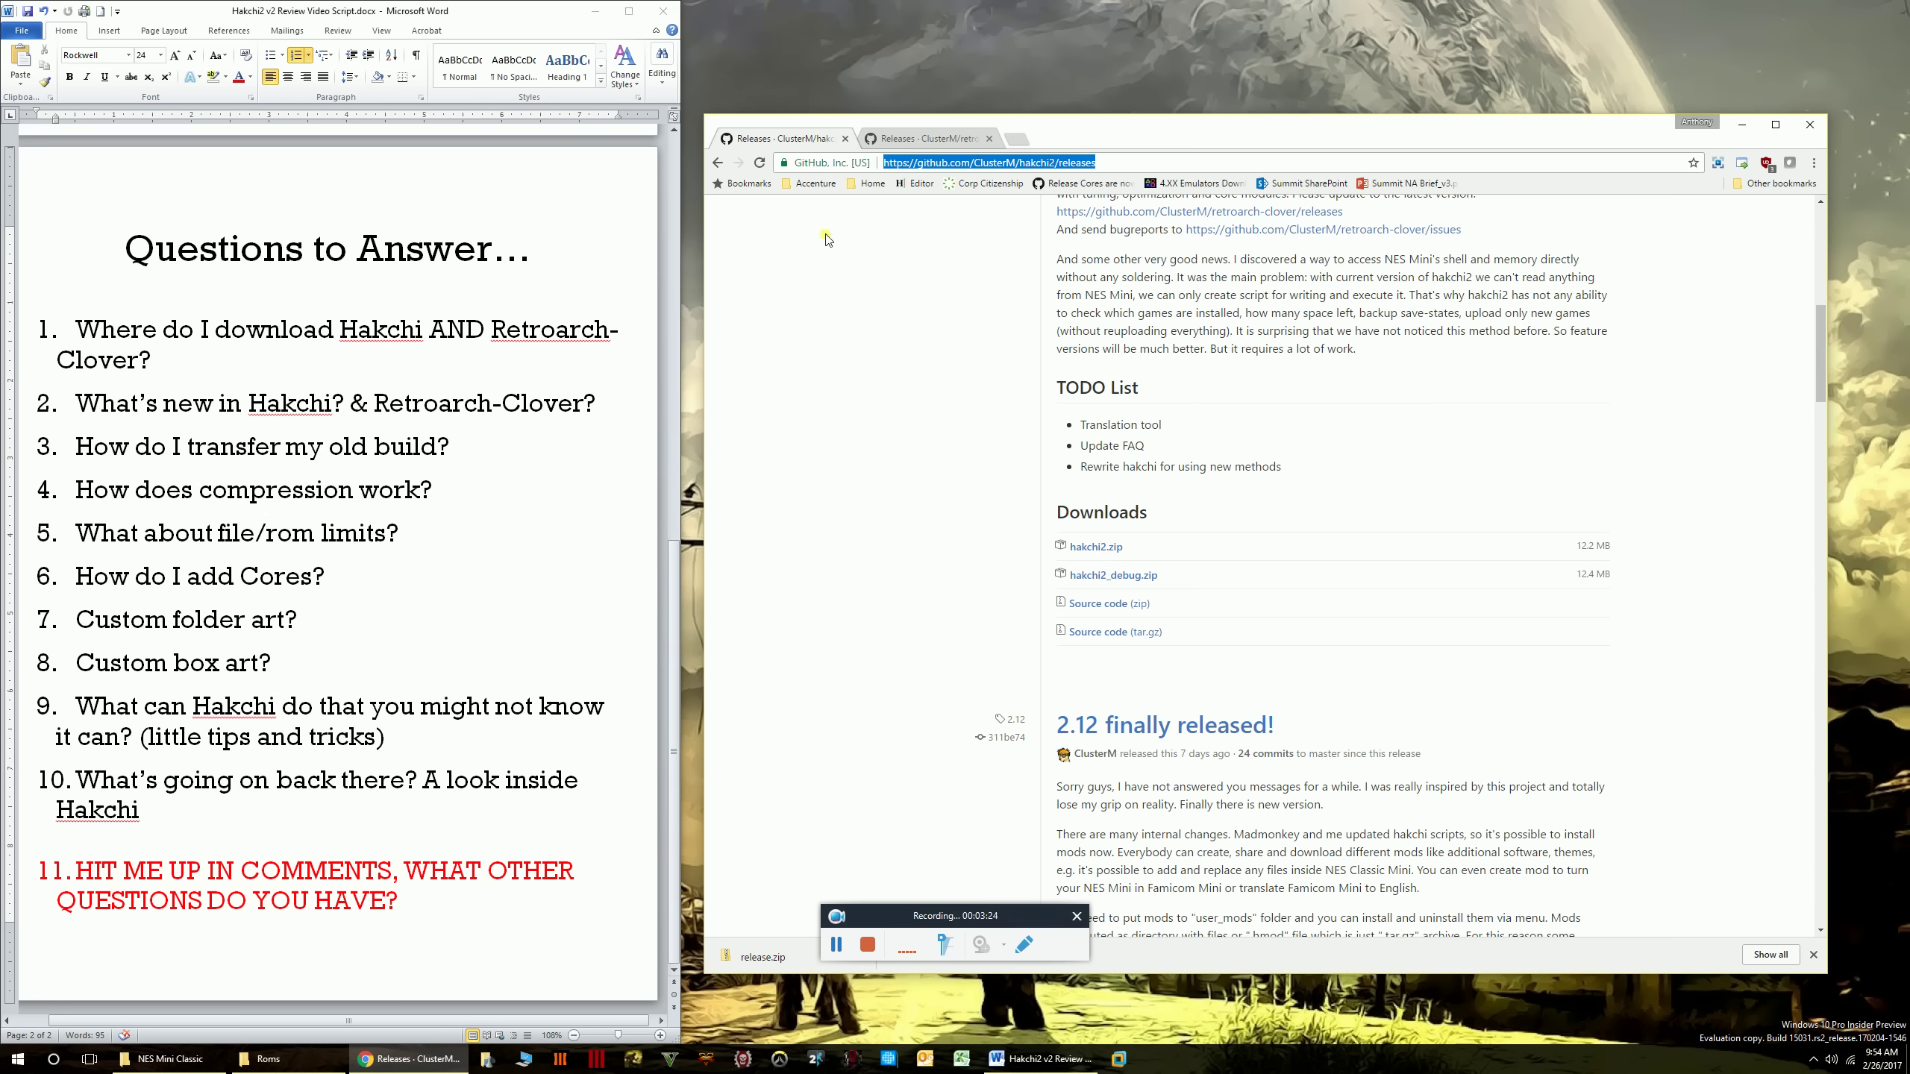
left_click(914, 140)
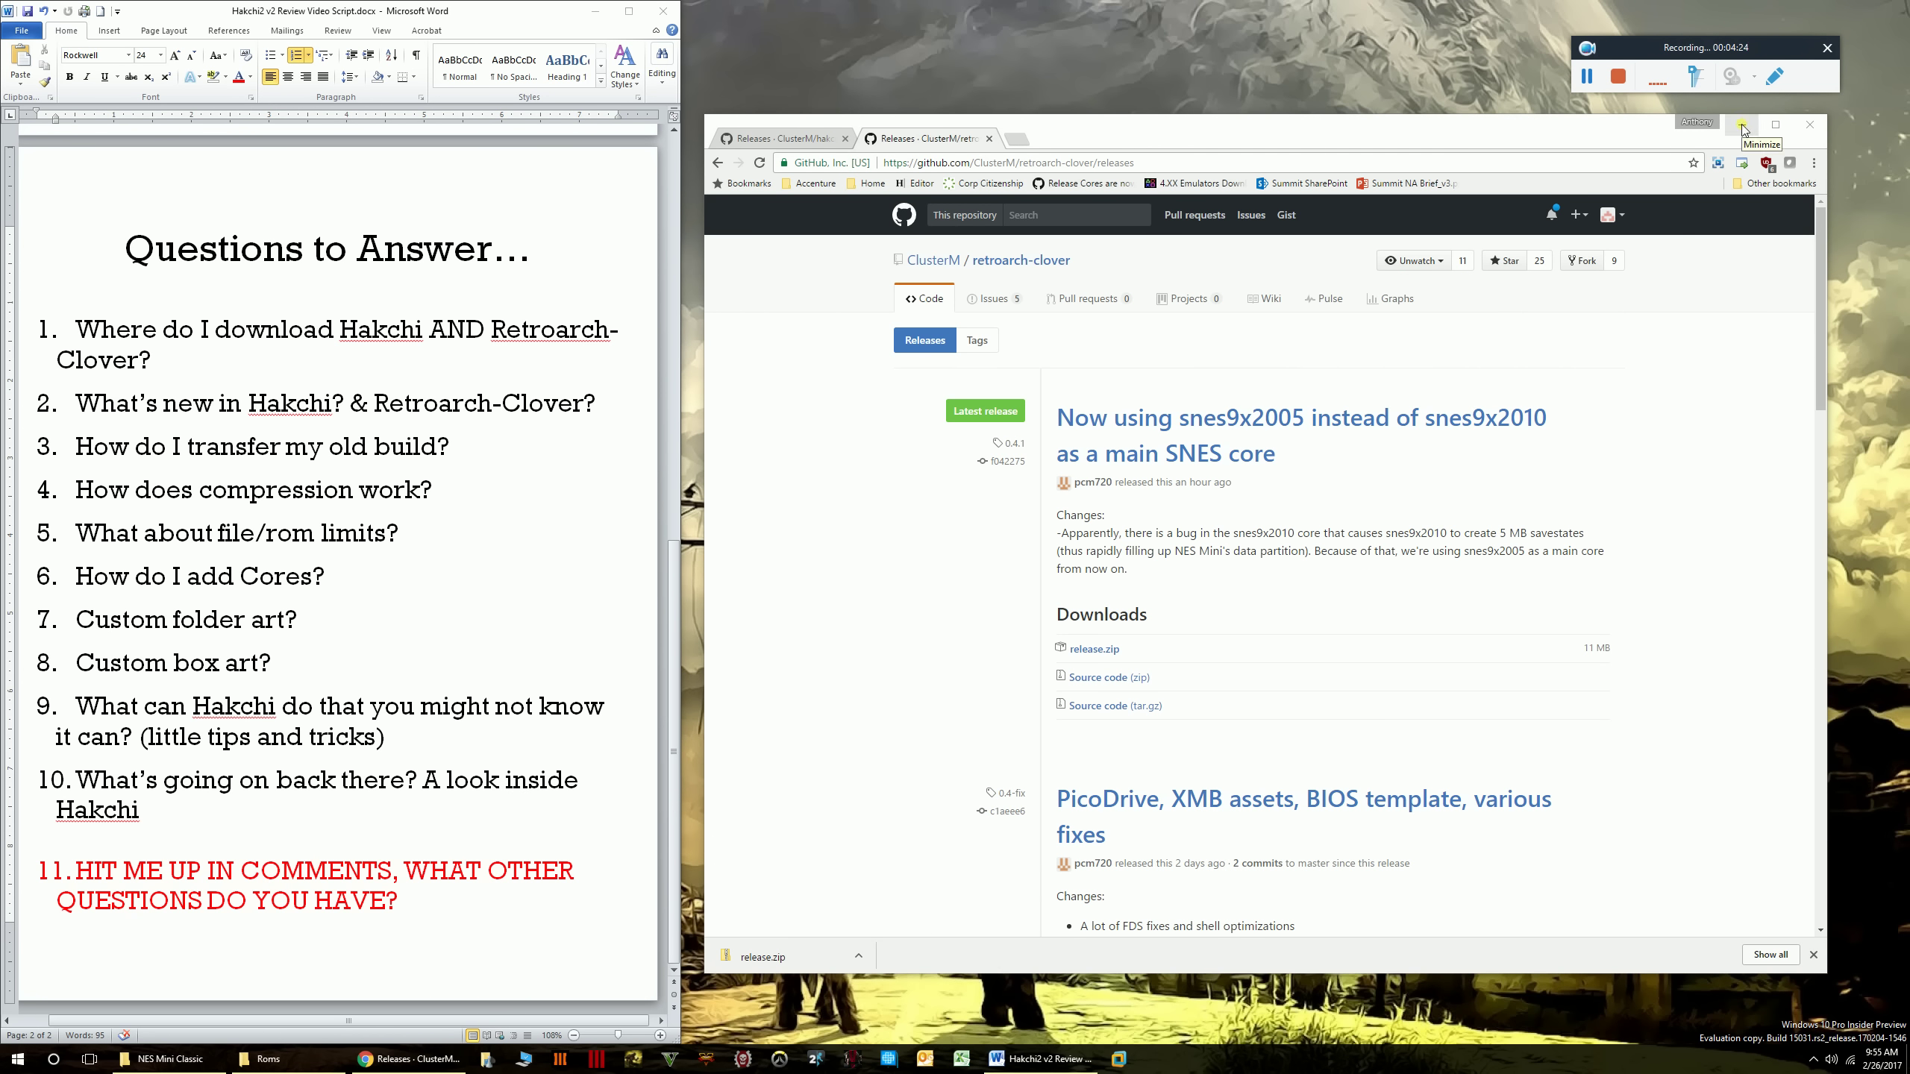
- Return to the hakchi2 releases page and read the What's new list and important news for 2.13e
left_click(812, 138)
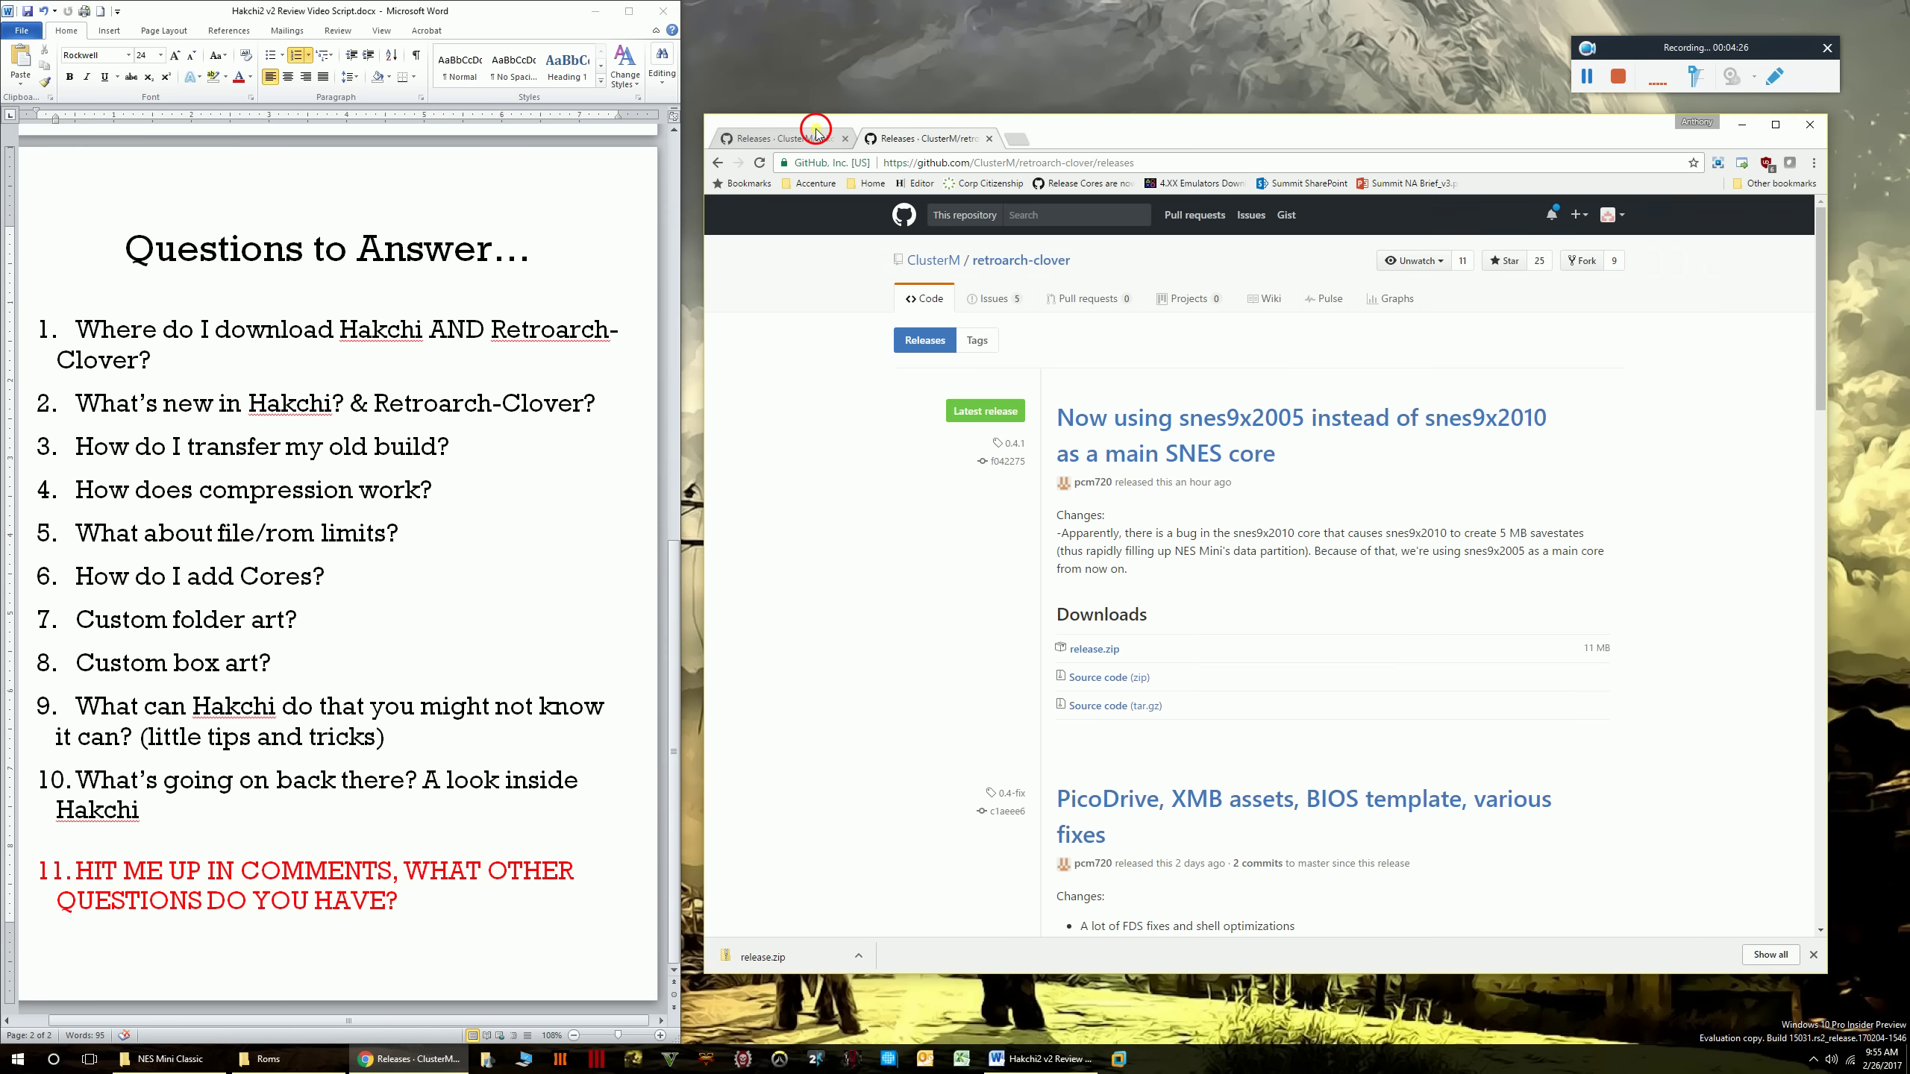
scroll(890, 302, "up", 10)
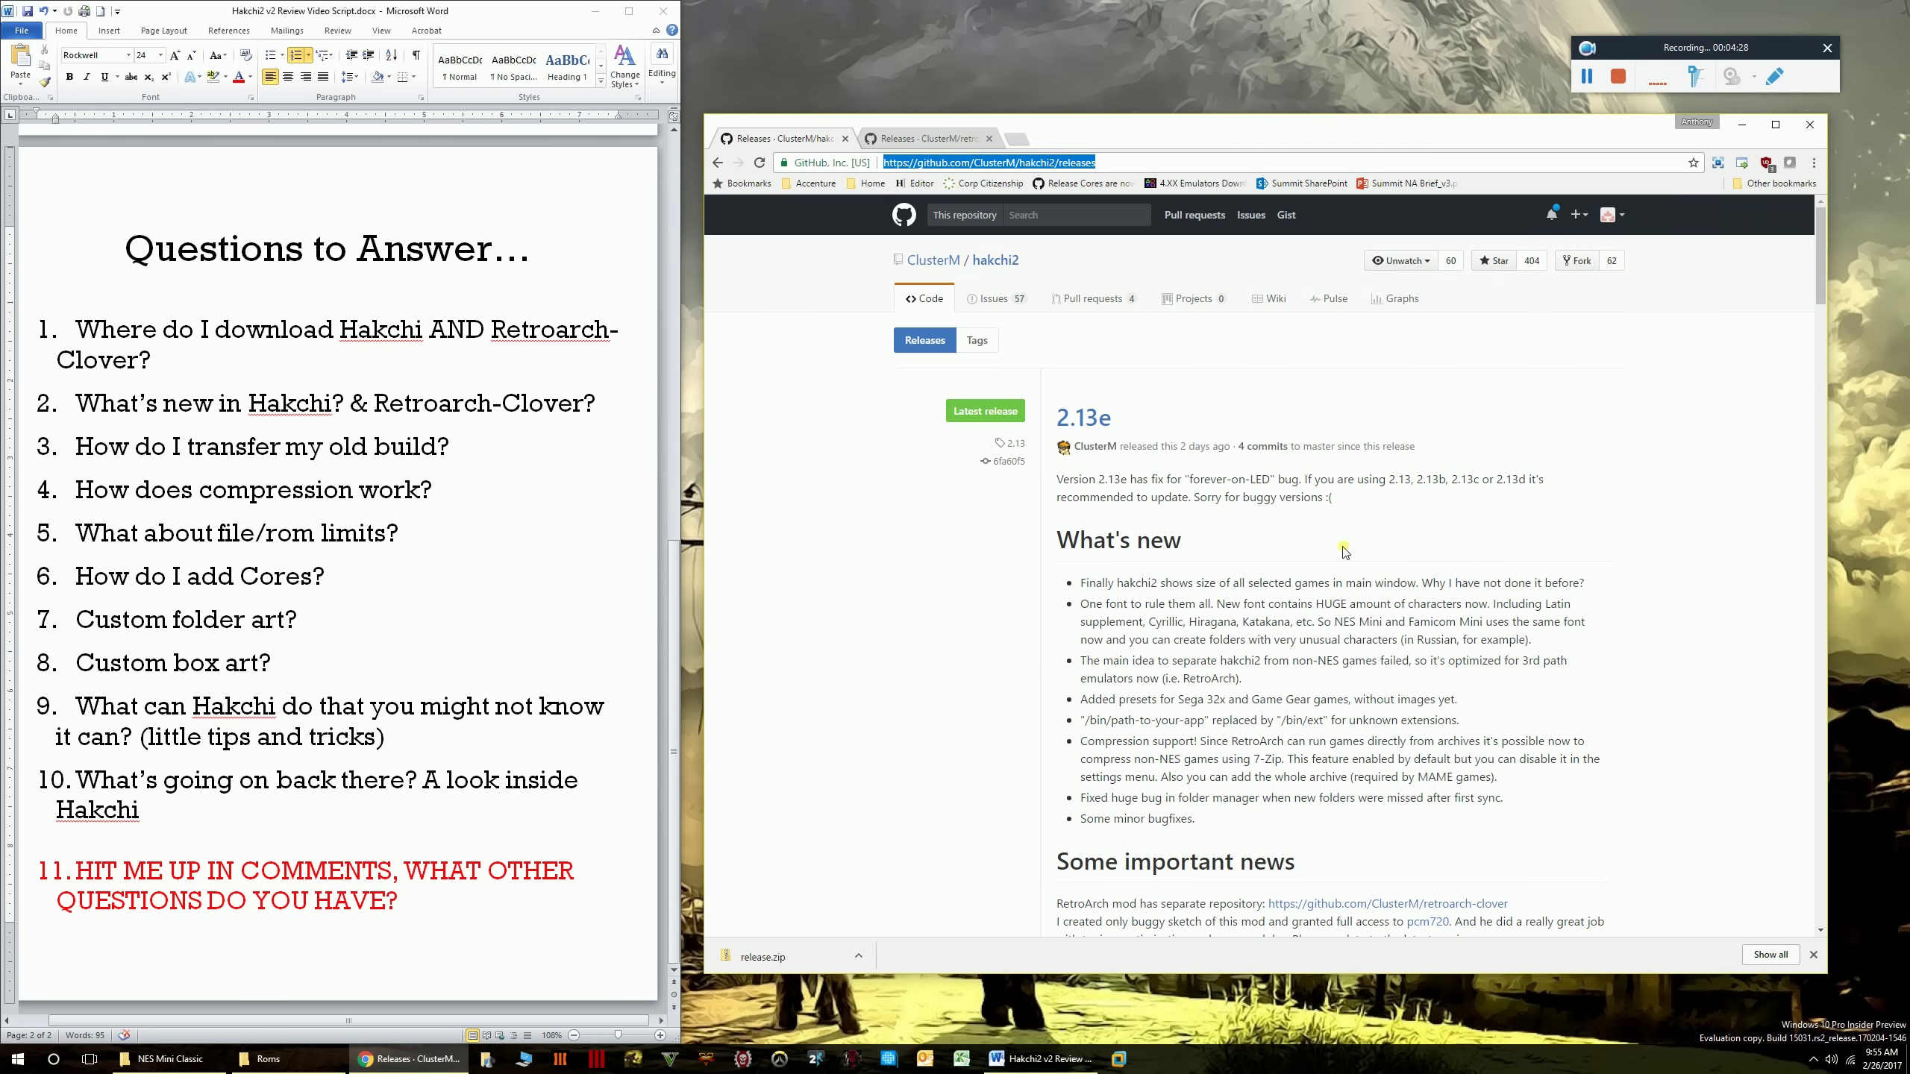
scroll(1346, 566, "down", 5)
scroll(1204, 566, "up", 5)
scroll(1223, 613, "down", 1)
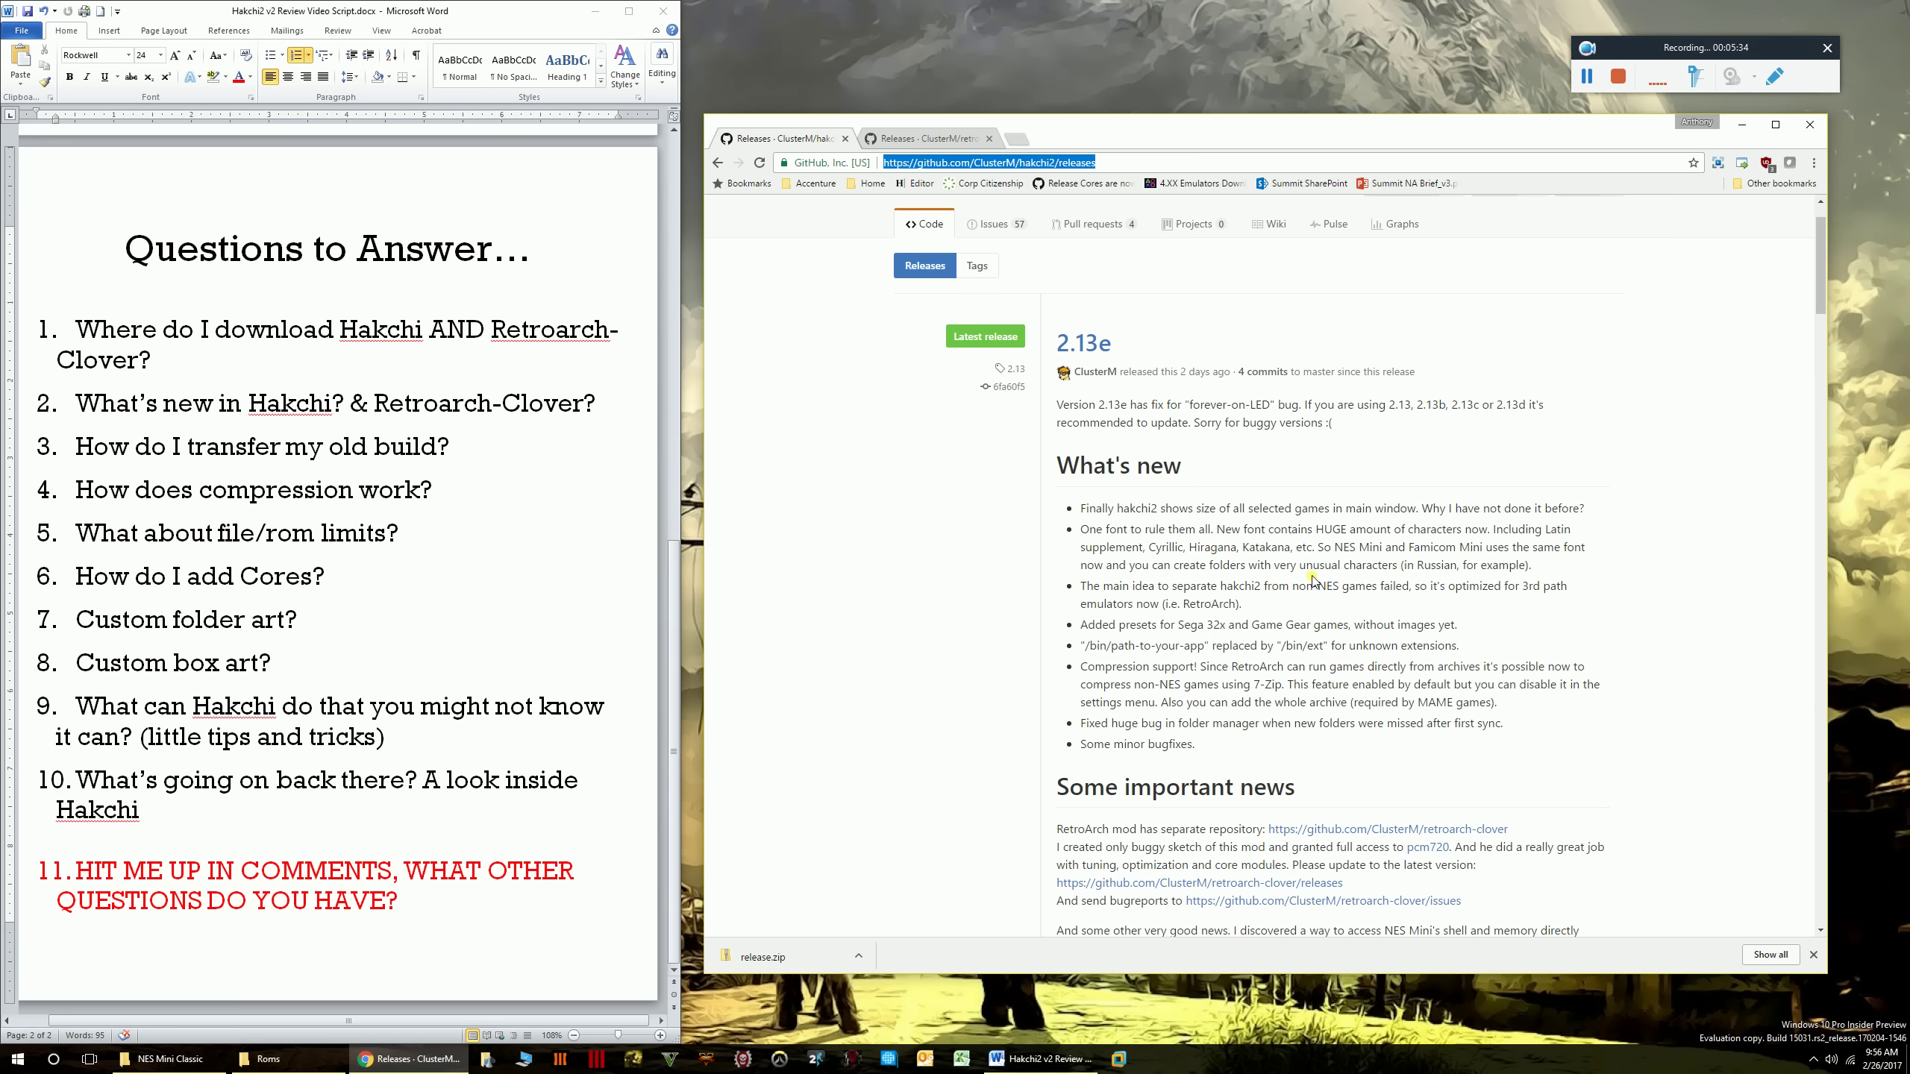
scroll(1312, 579, "down", 6)
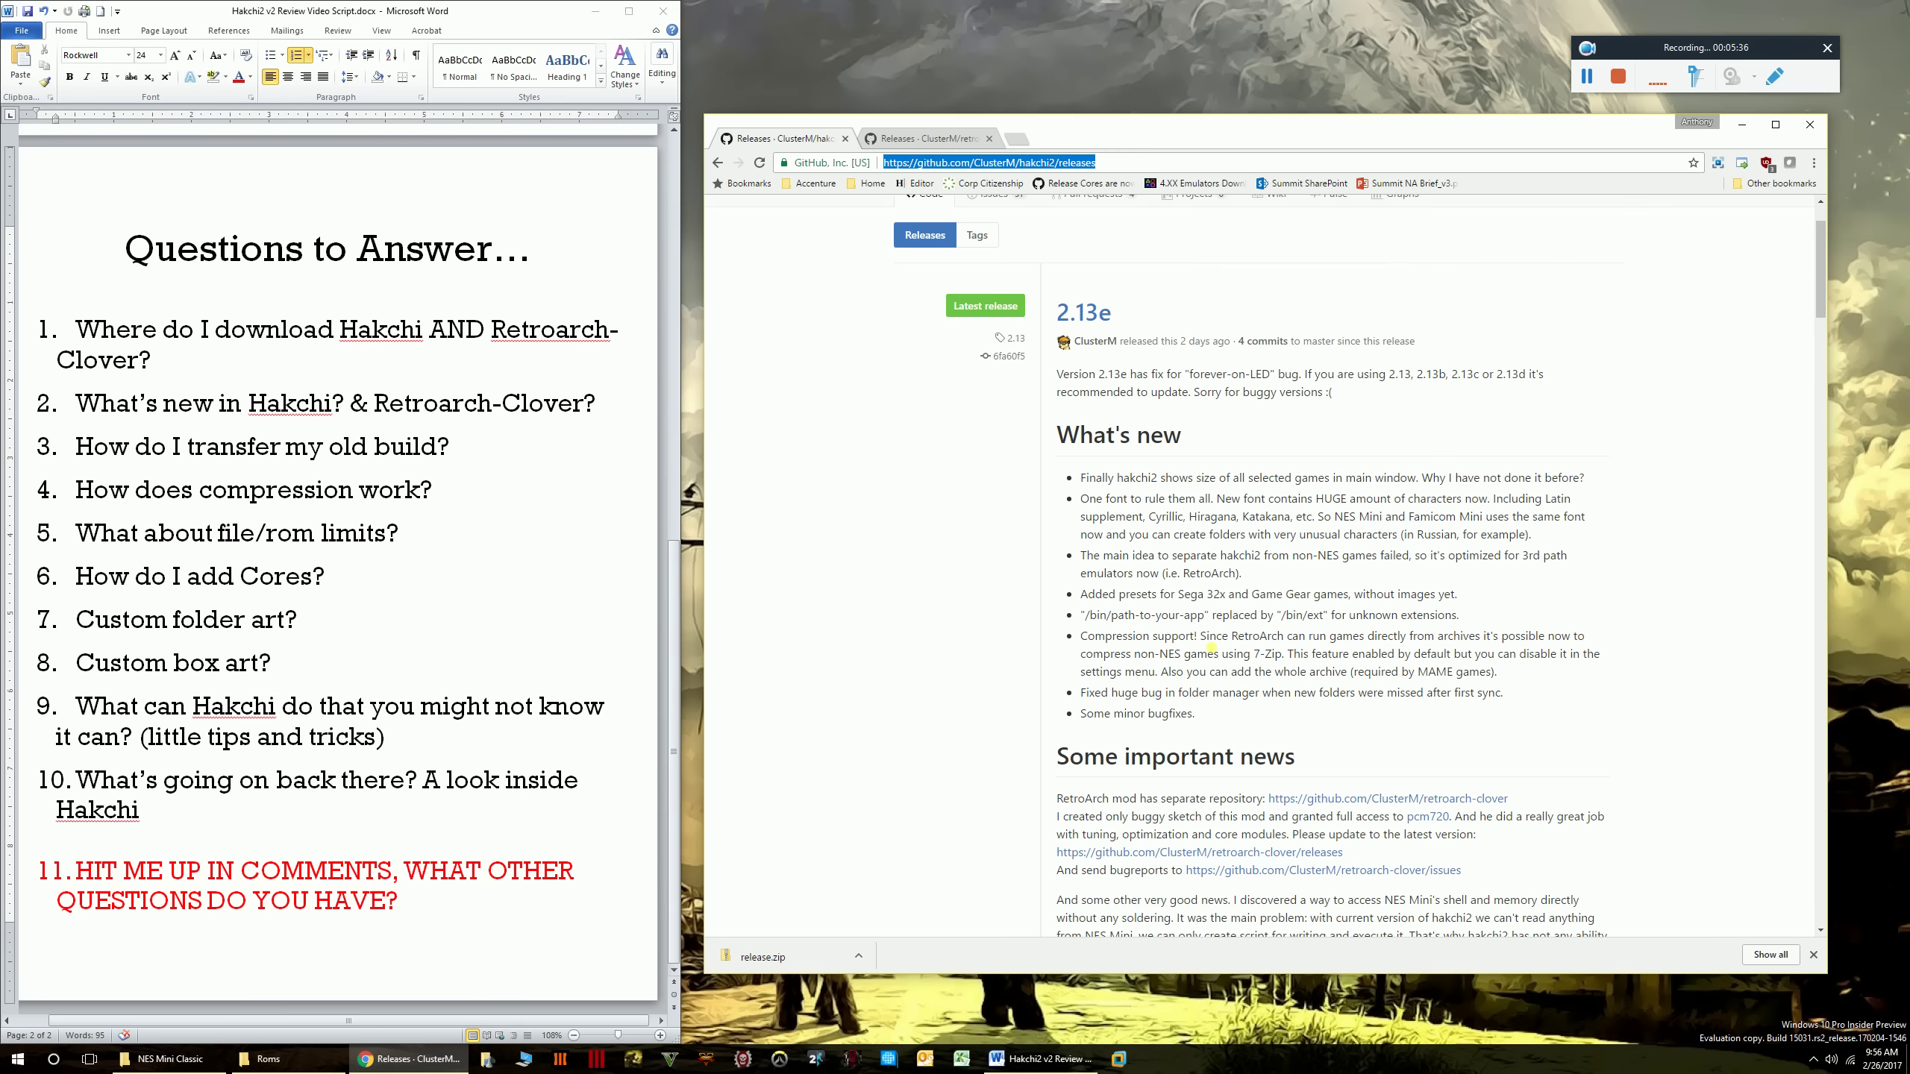
- Highlight the paragraph under Some important news about accessing the NES Mini's shell and memory without soldering
left_click_drag(1277, 701, 1141, 692)
left_click(1358, 573)
left_click_drag(1357, 572, 1050, 487)
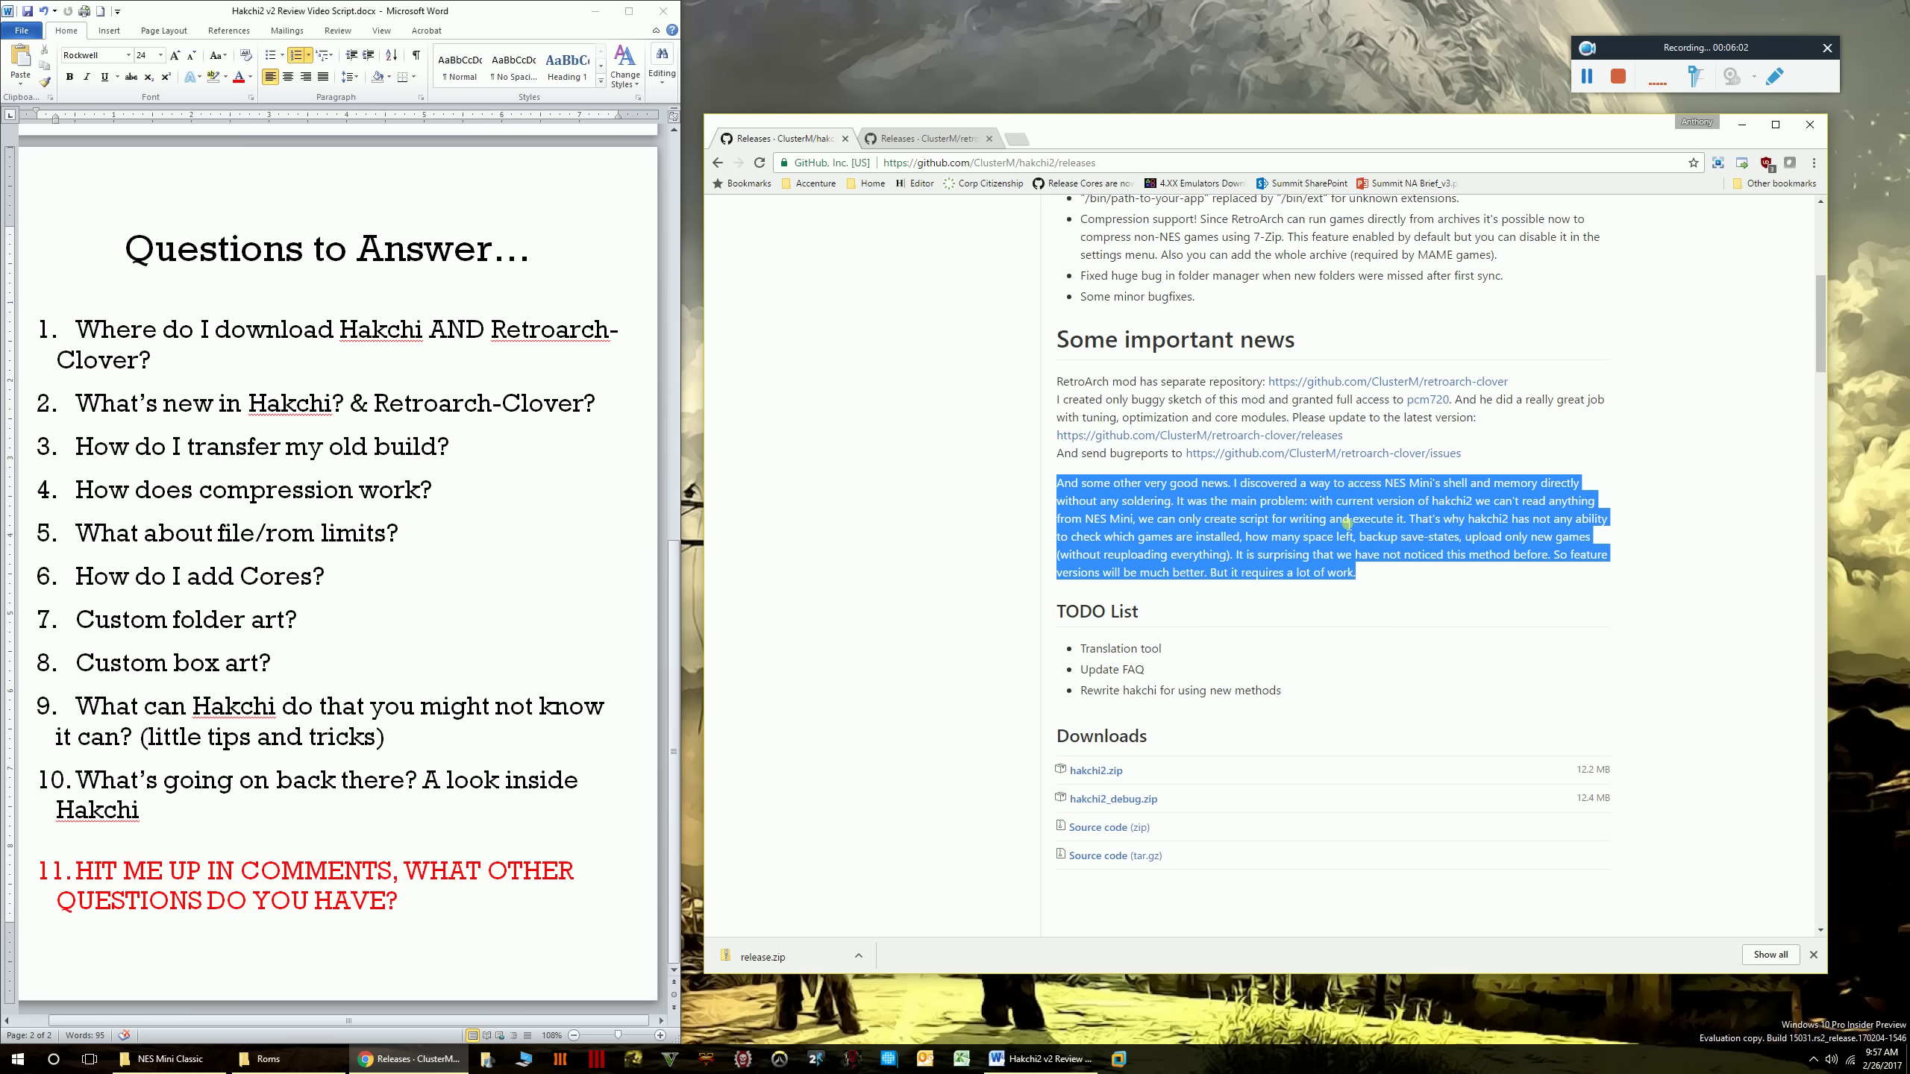
- Recheck the 2.13e What's new list against the highlighted news paragraph, and minimize the browser
scroll(1434, 524, "up", 4)
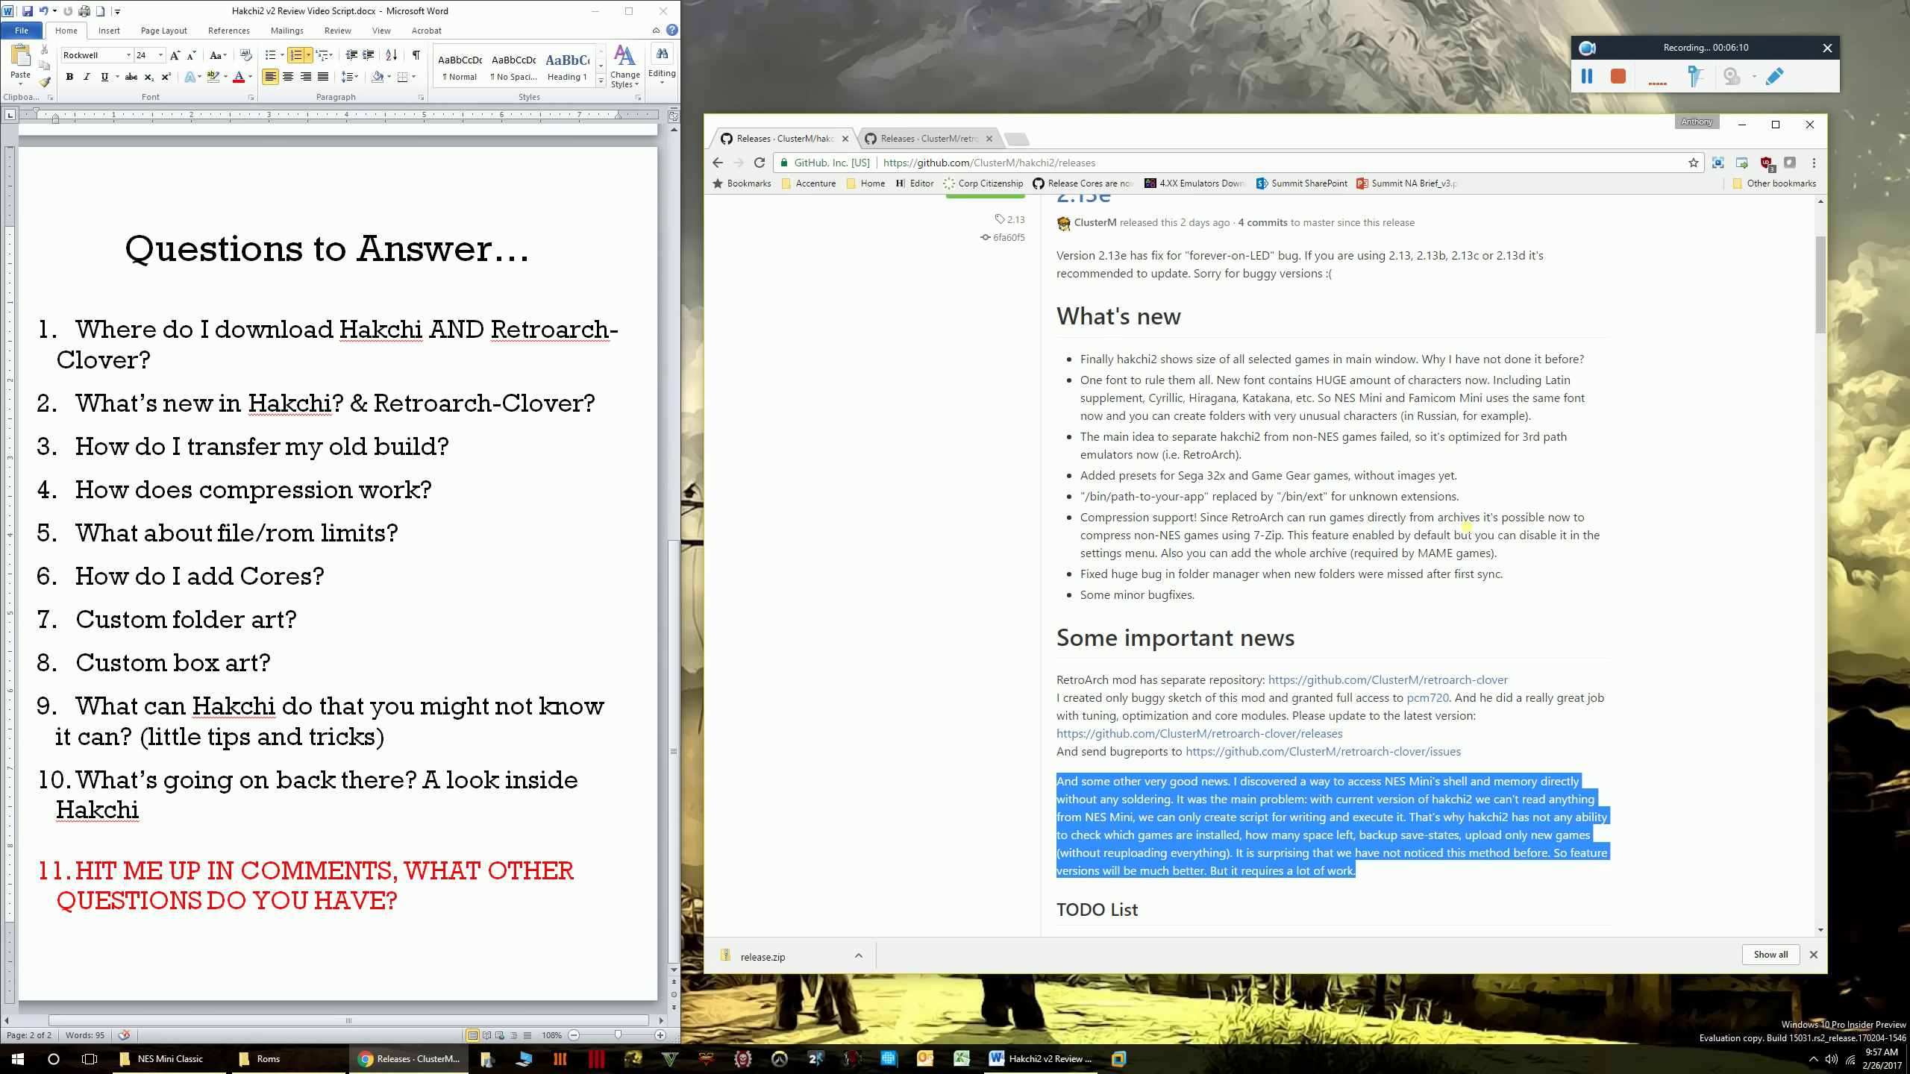
scroll(1486, 586, "down", 2)
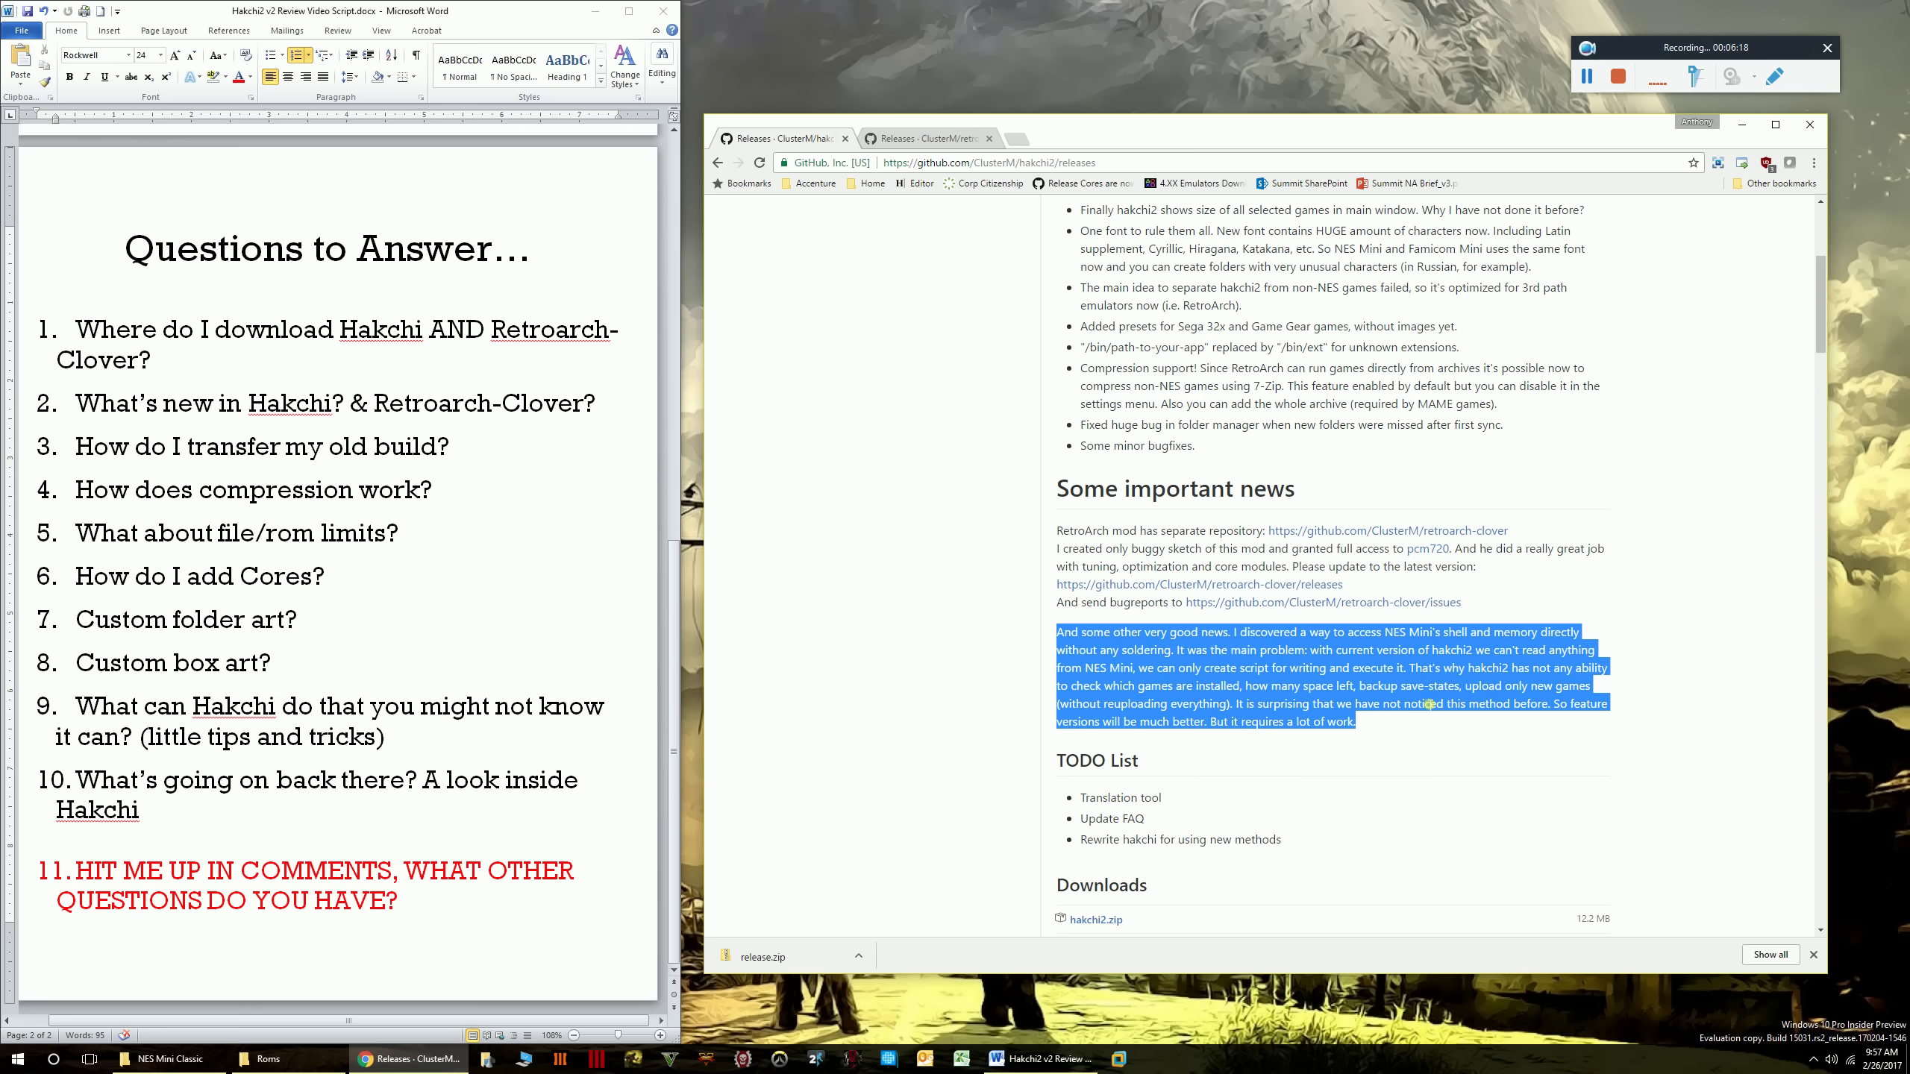
scroll(1158, 506, "up", 3)
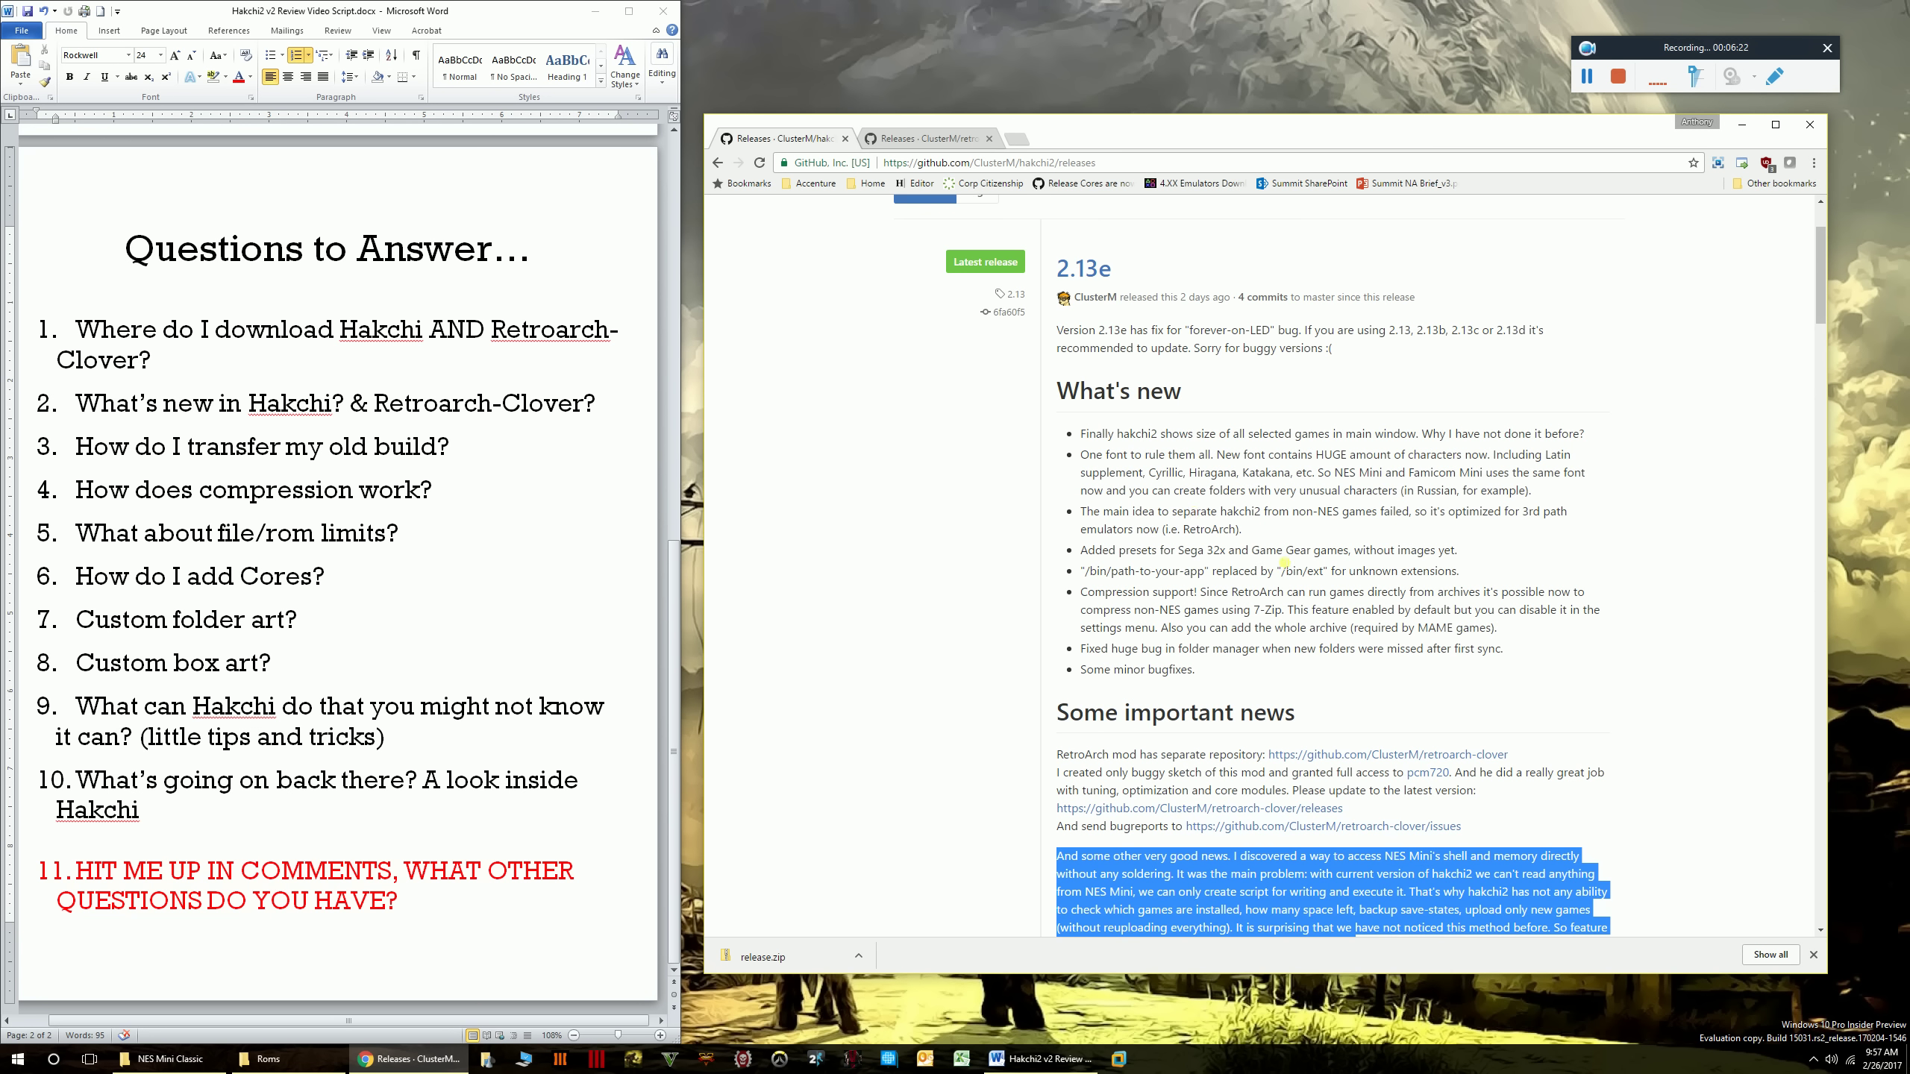
scroll(1162, 577, "up", 1)
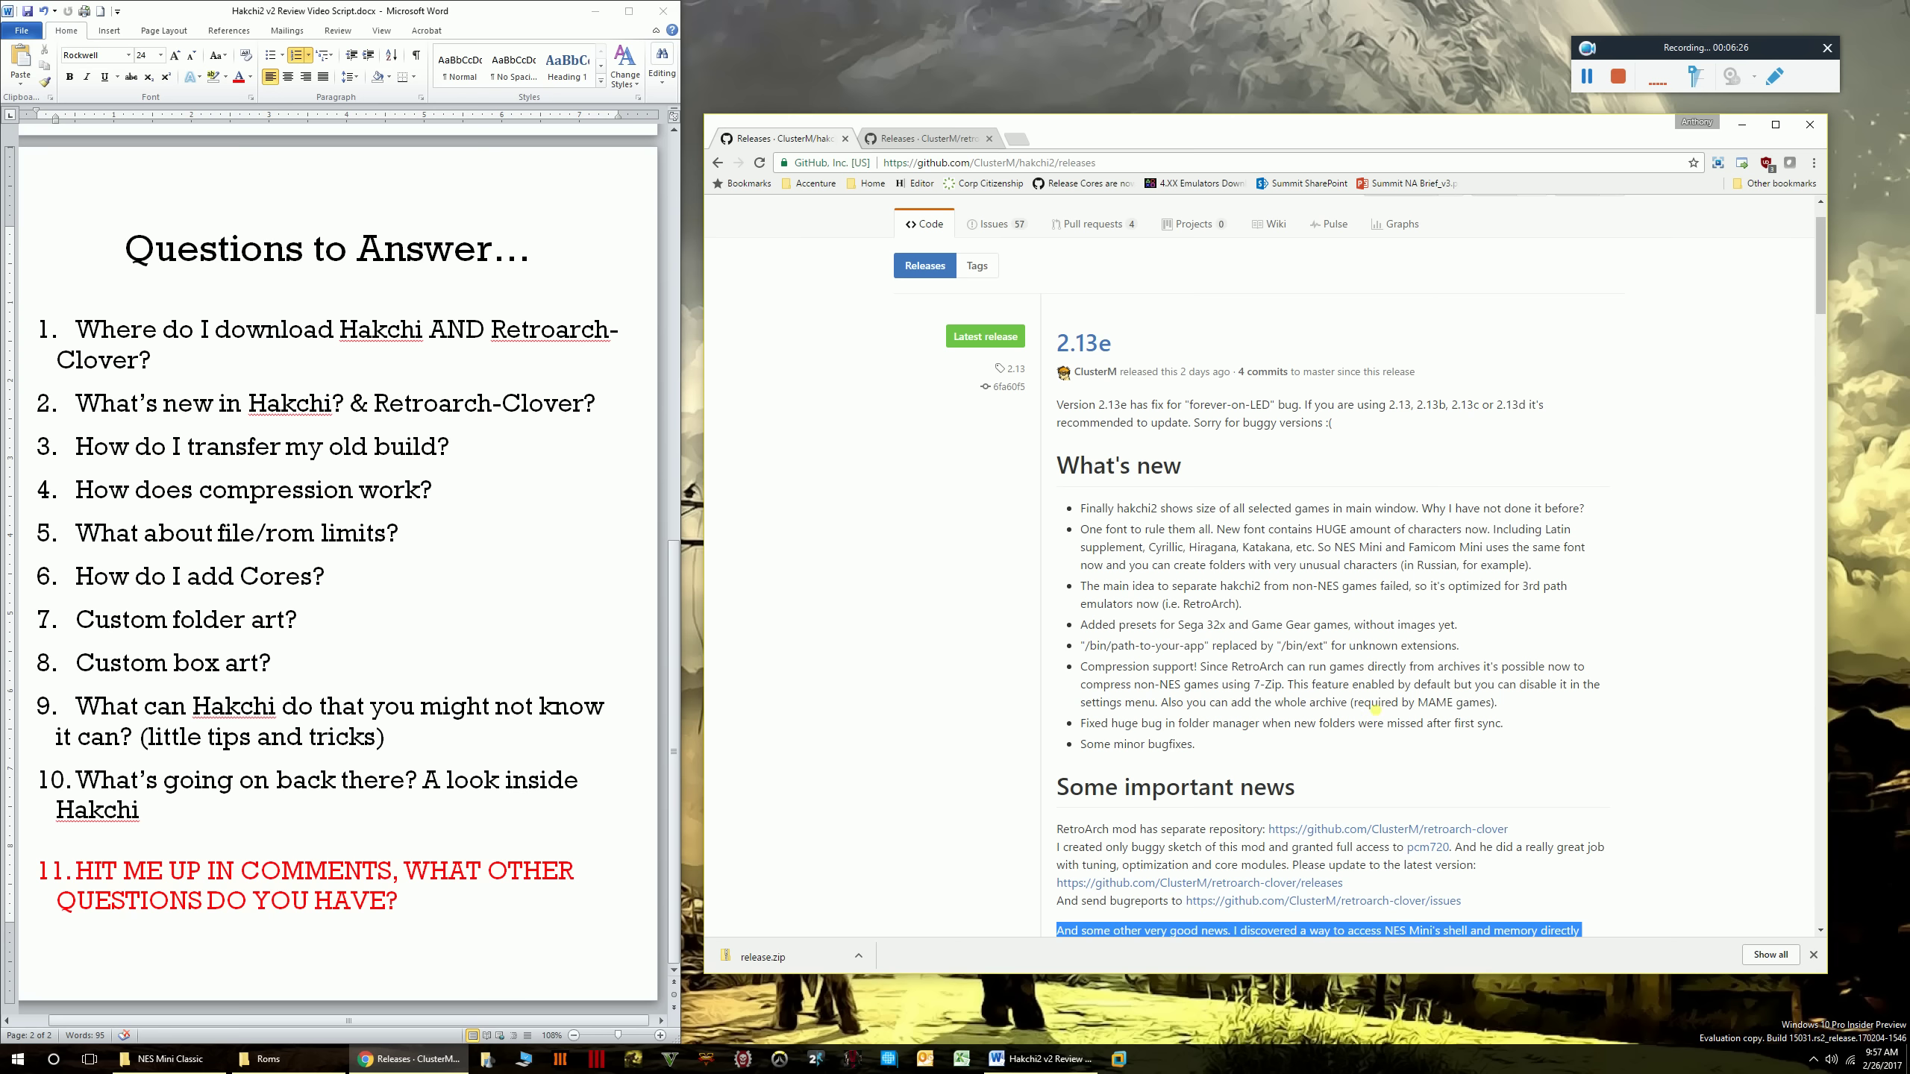
scroll(1281, 615, "down", 1)
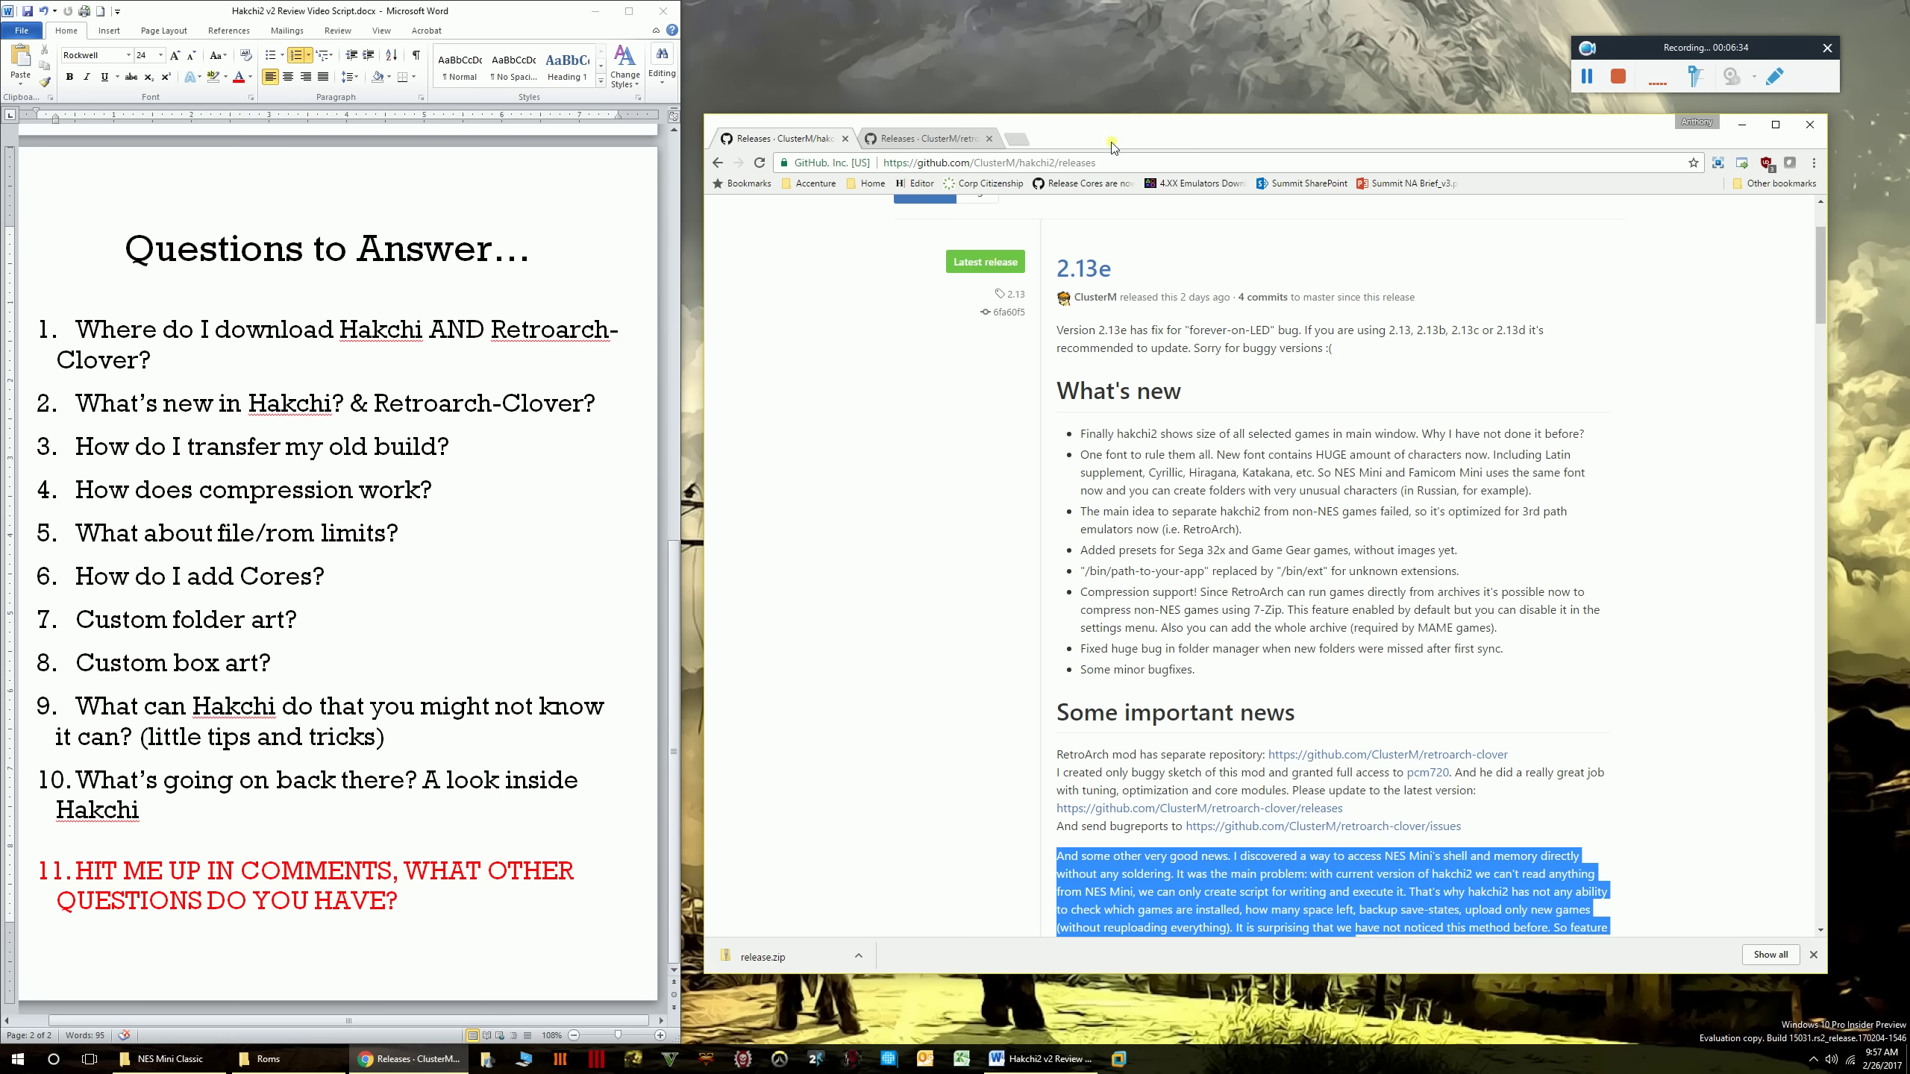
left_click(1741, 124)
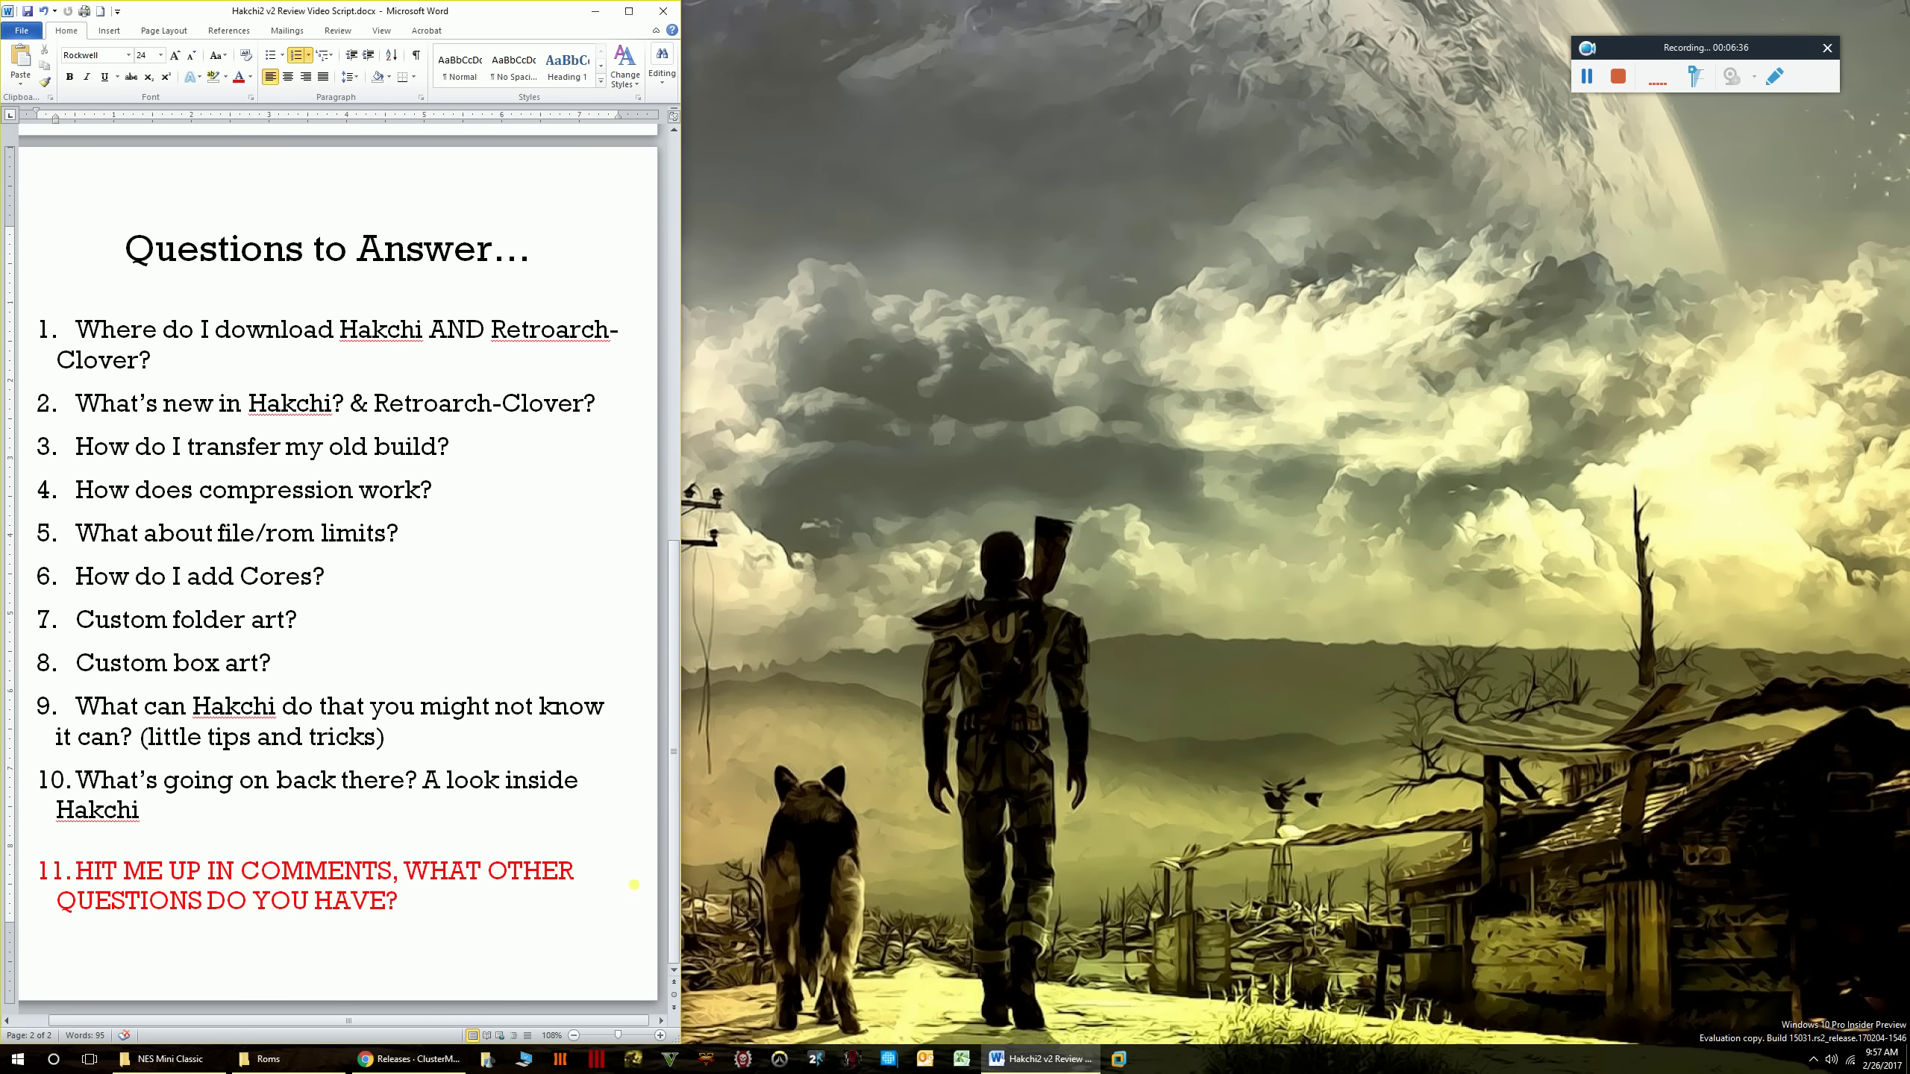
- Open the hakchi2 2.13e folder inside NES Mini Classic and launch hakchi.exe
left_click(169, 1059)
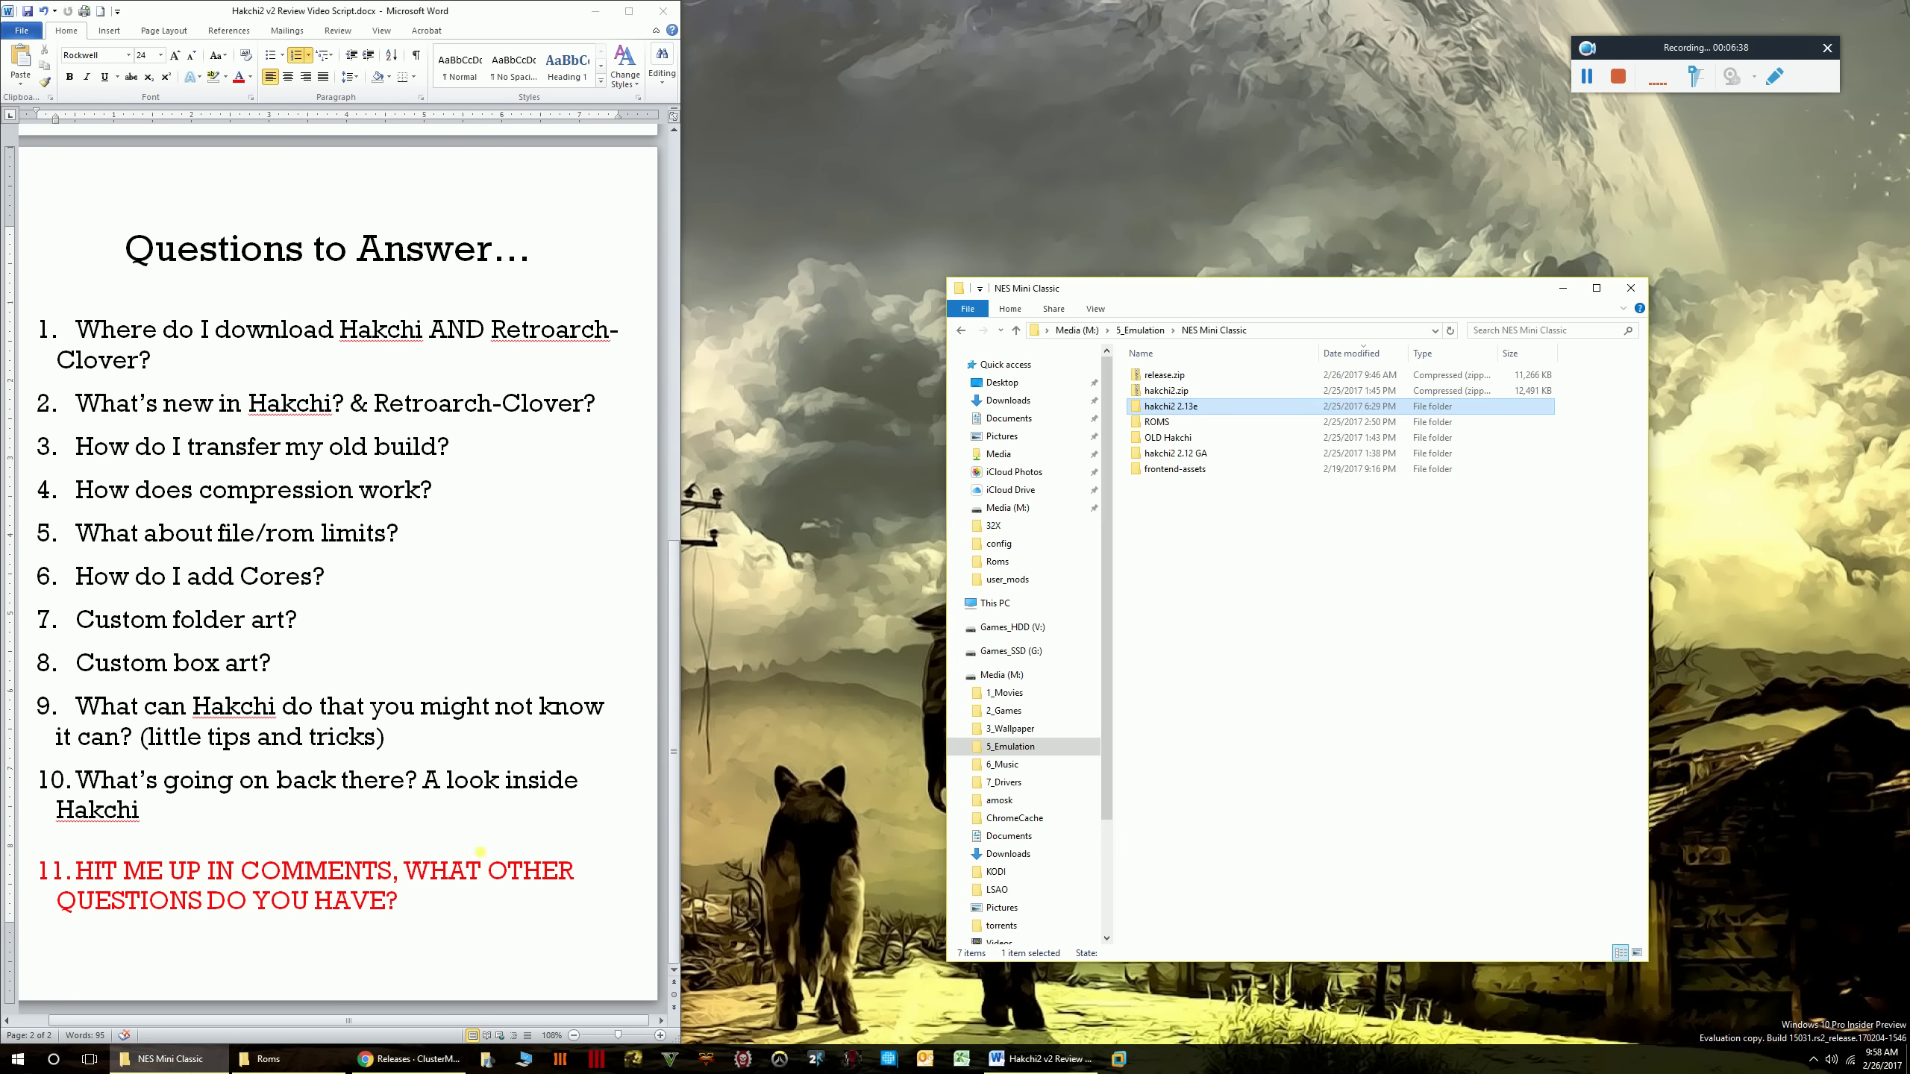
double_click(1196, 410)
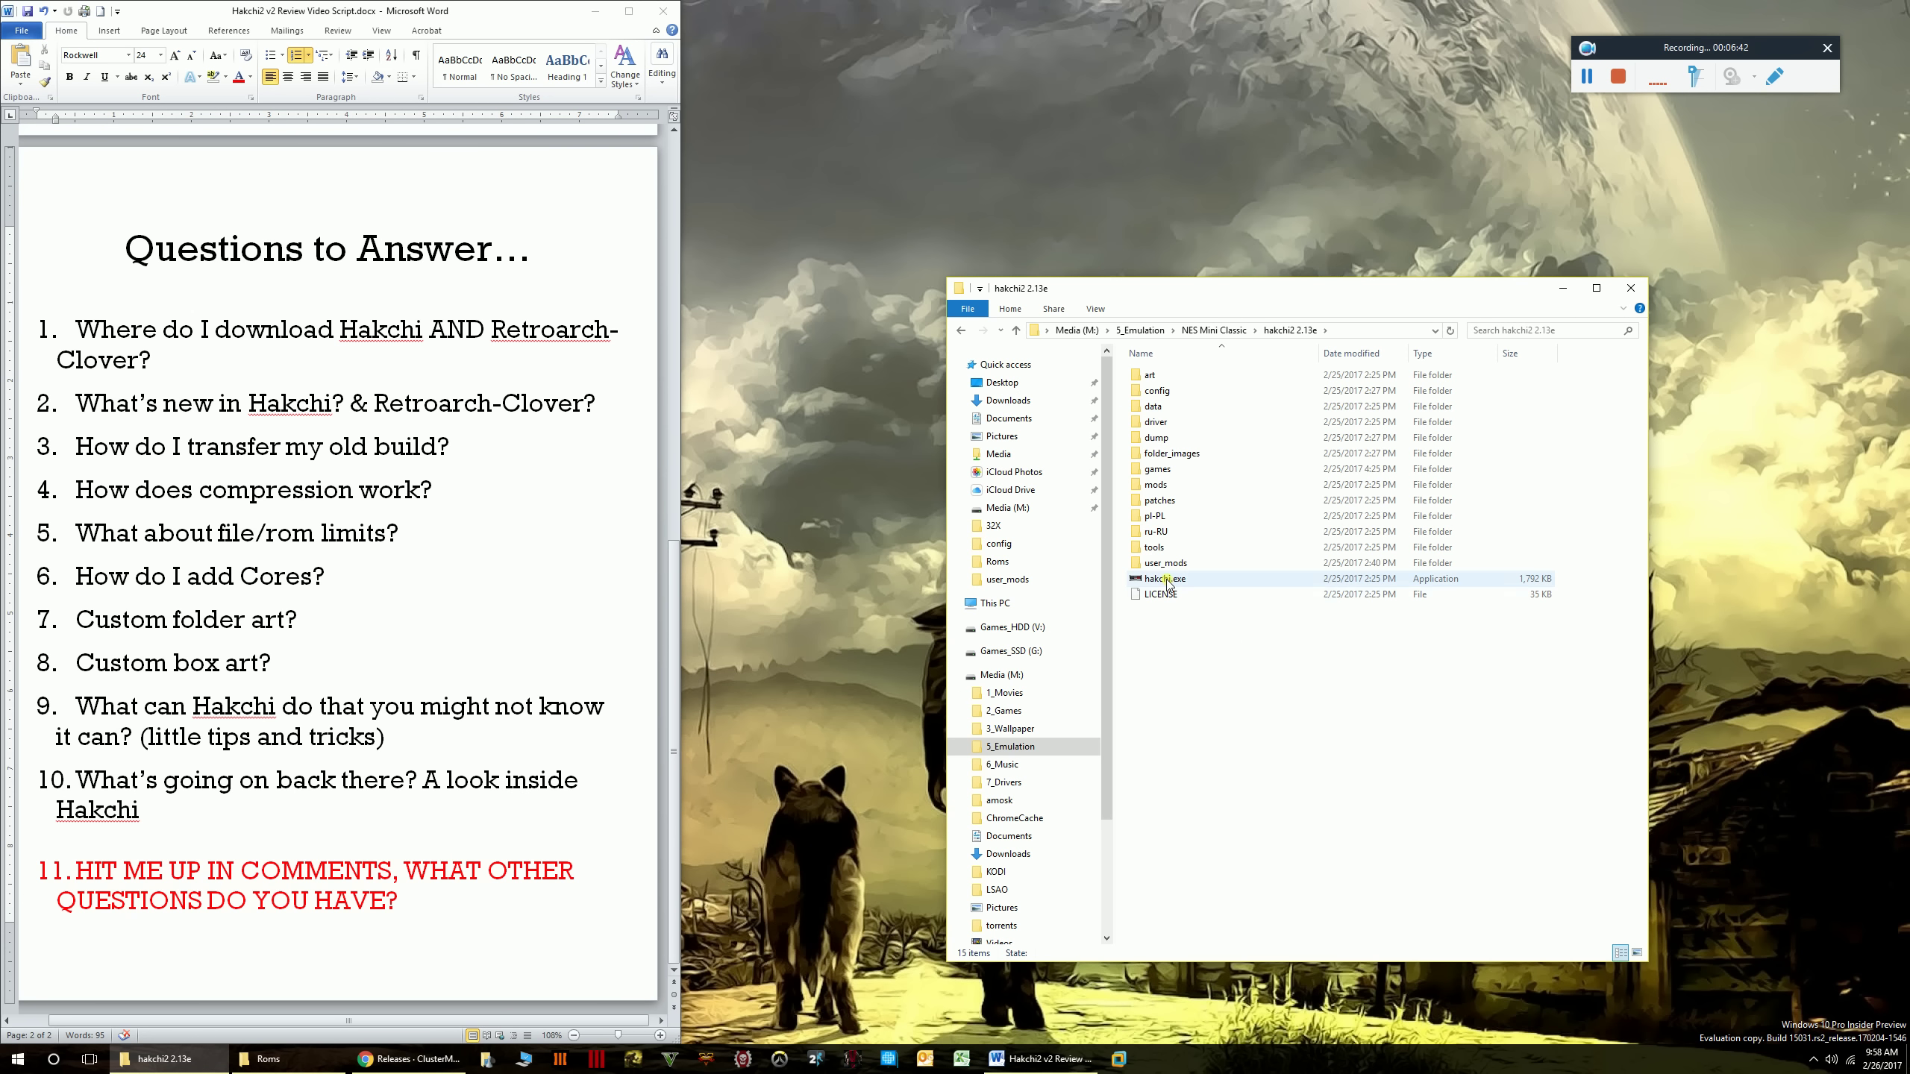
left_click(1179, 584)
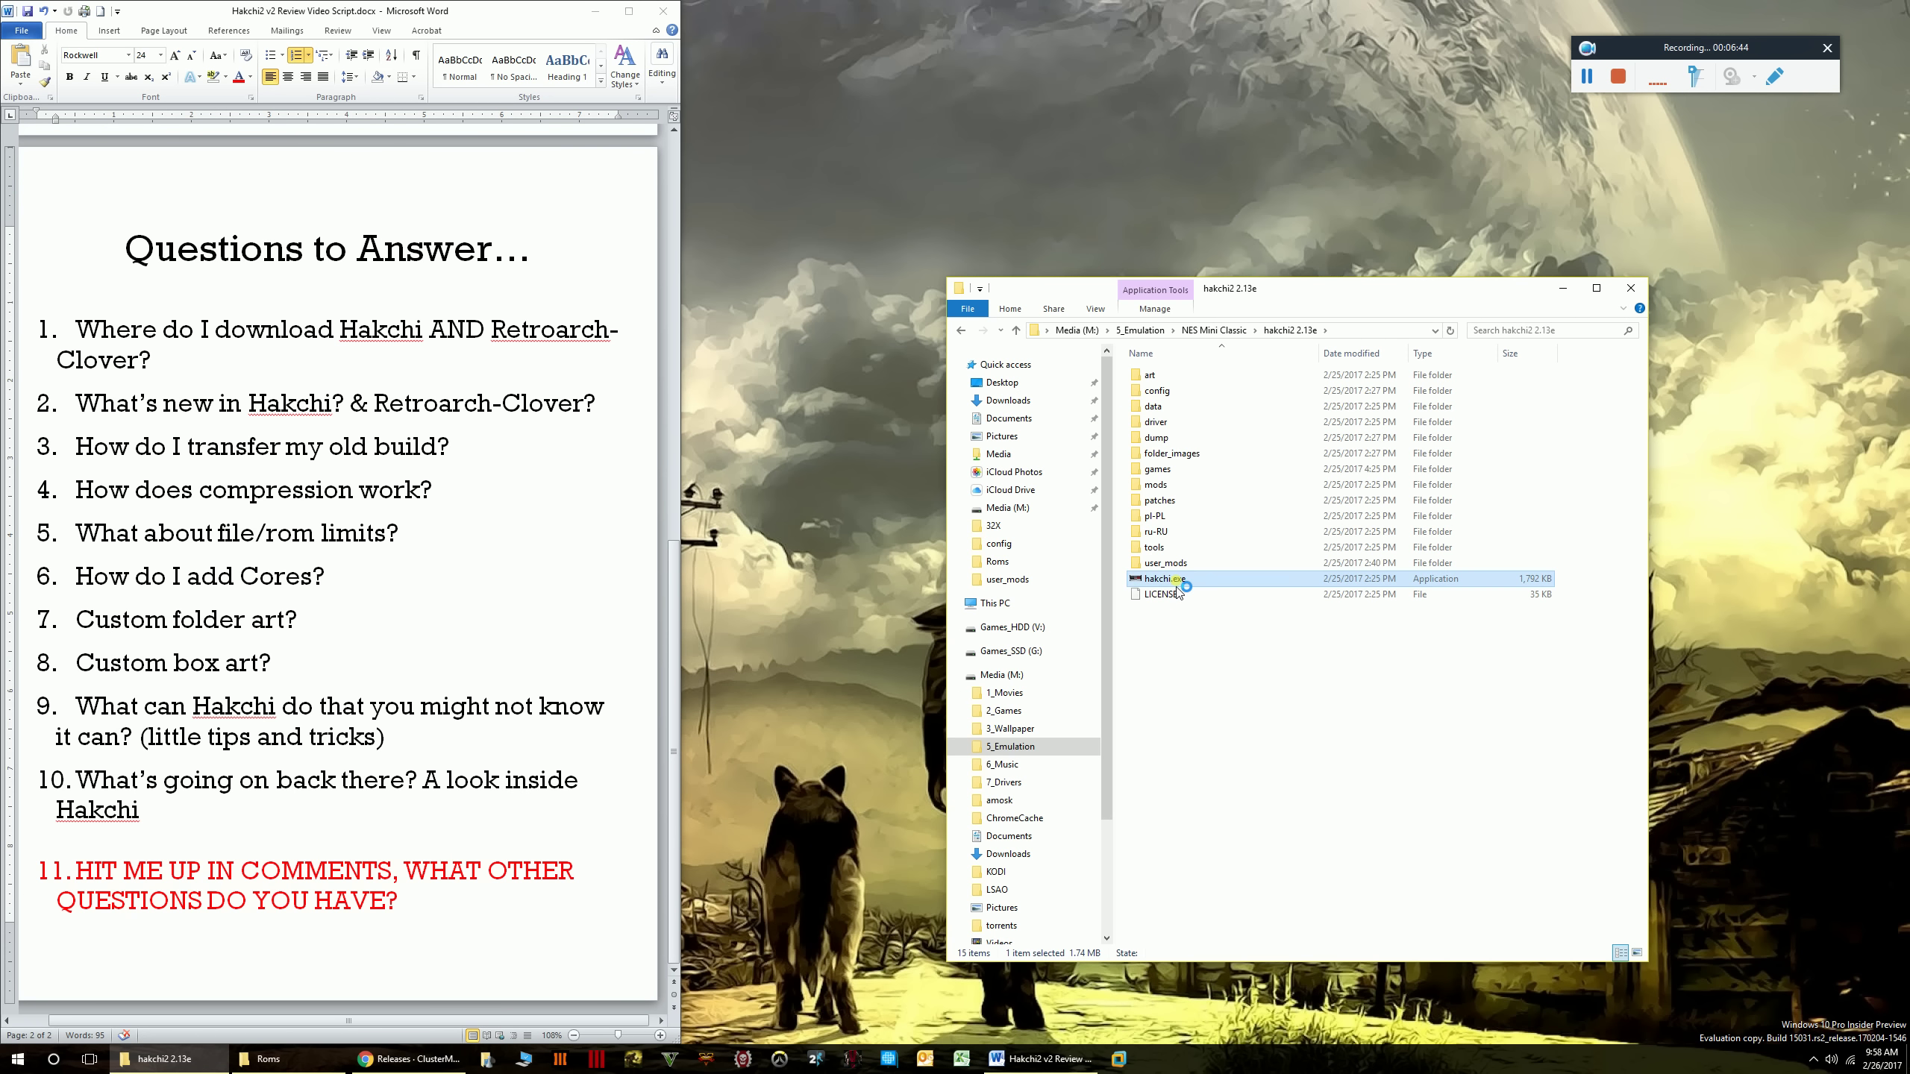
double_click(1177, 586)
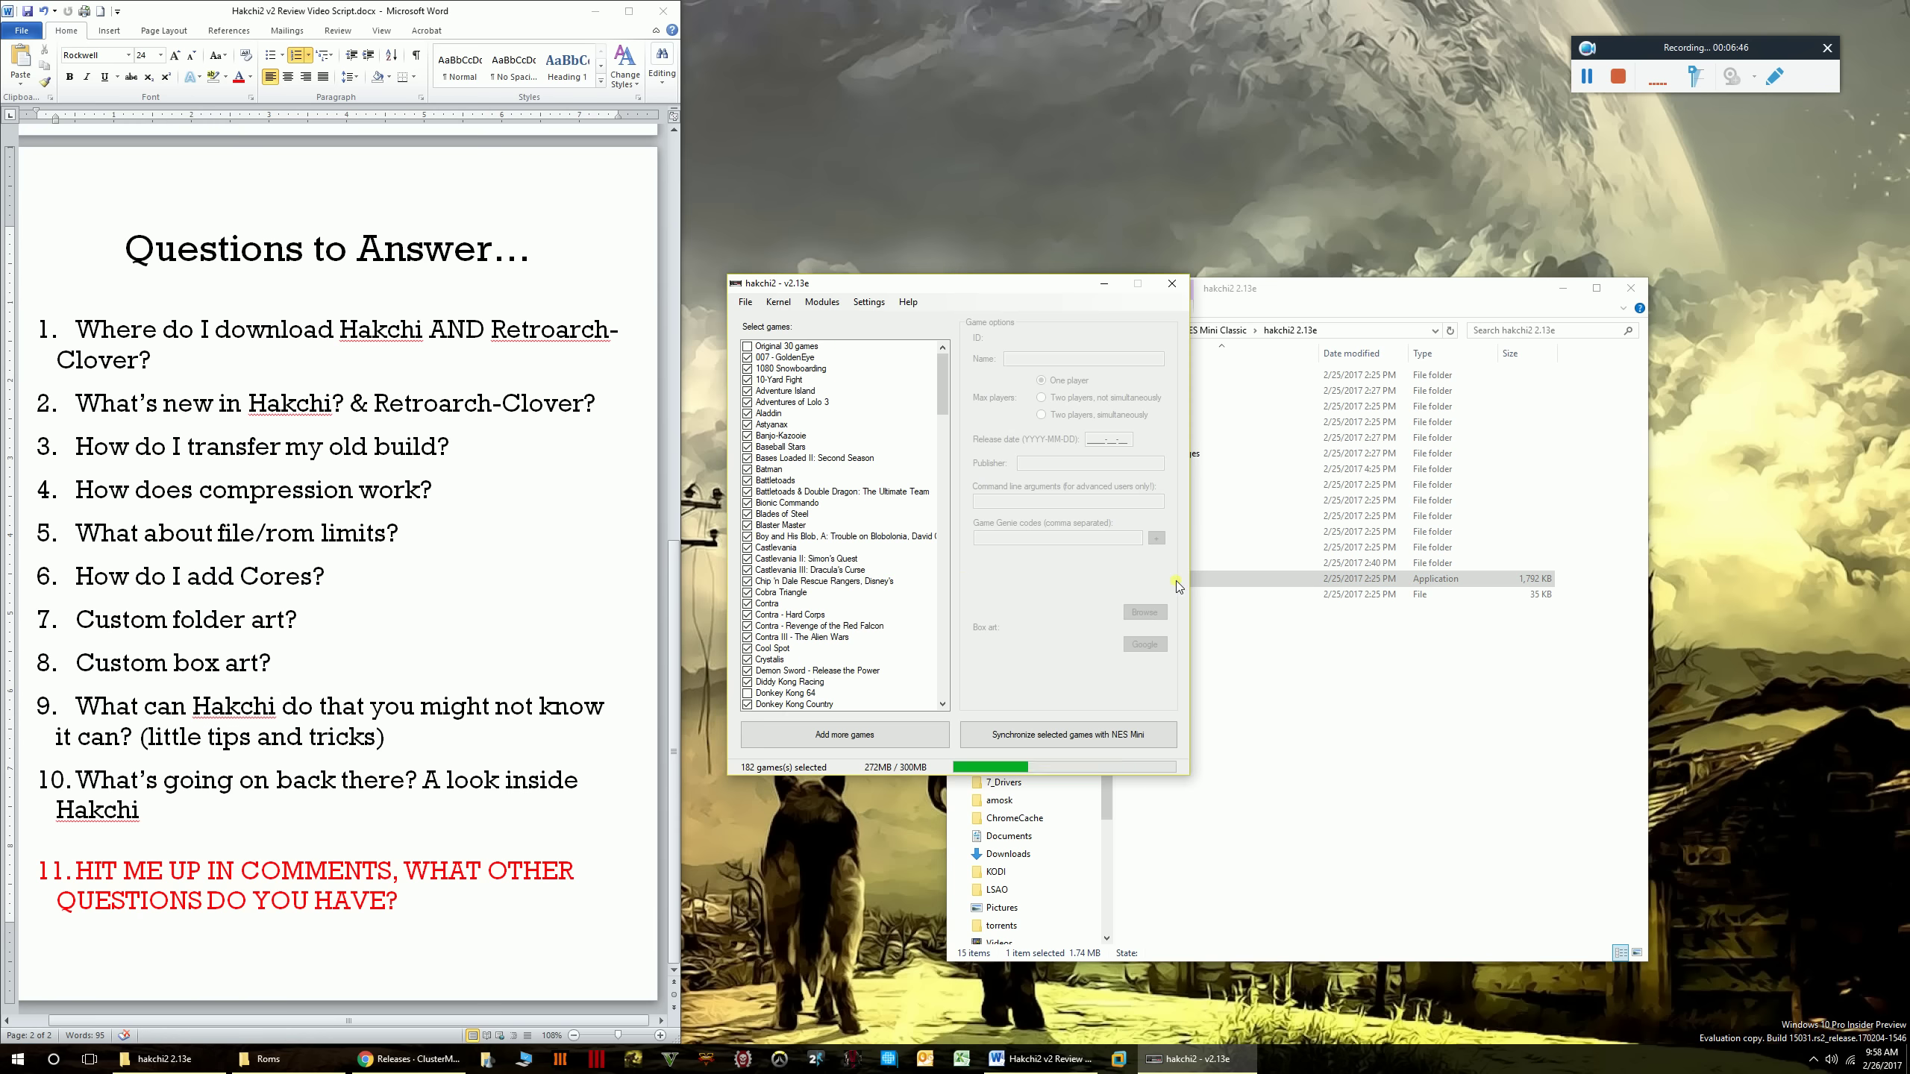
- Arrange the hakchi2 window and the hakchi2 2.13e folder window side by side without overlap
left_click(972, 285)
left_click_drag(972, 283, 889, 284)
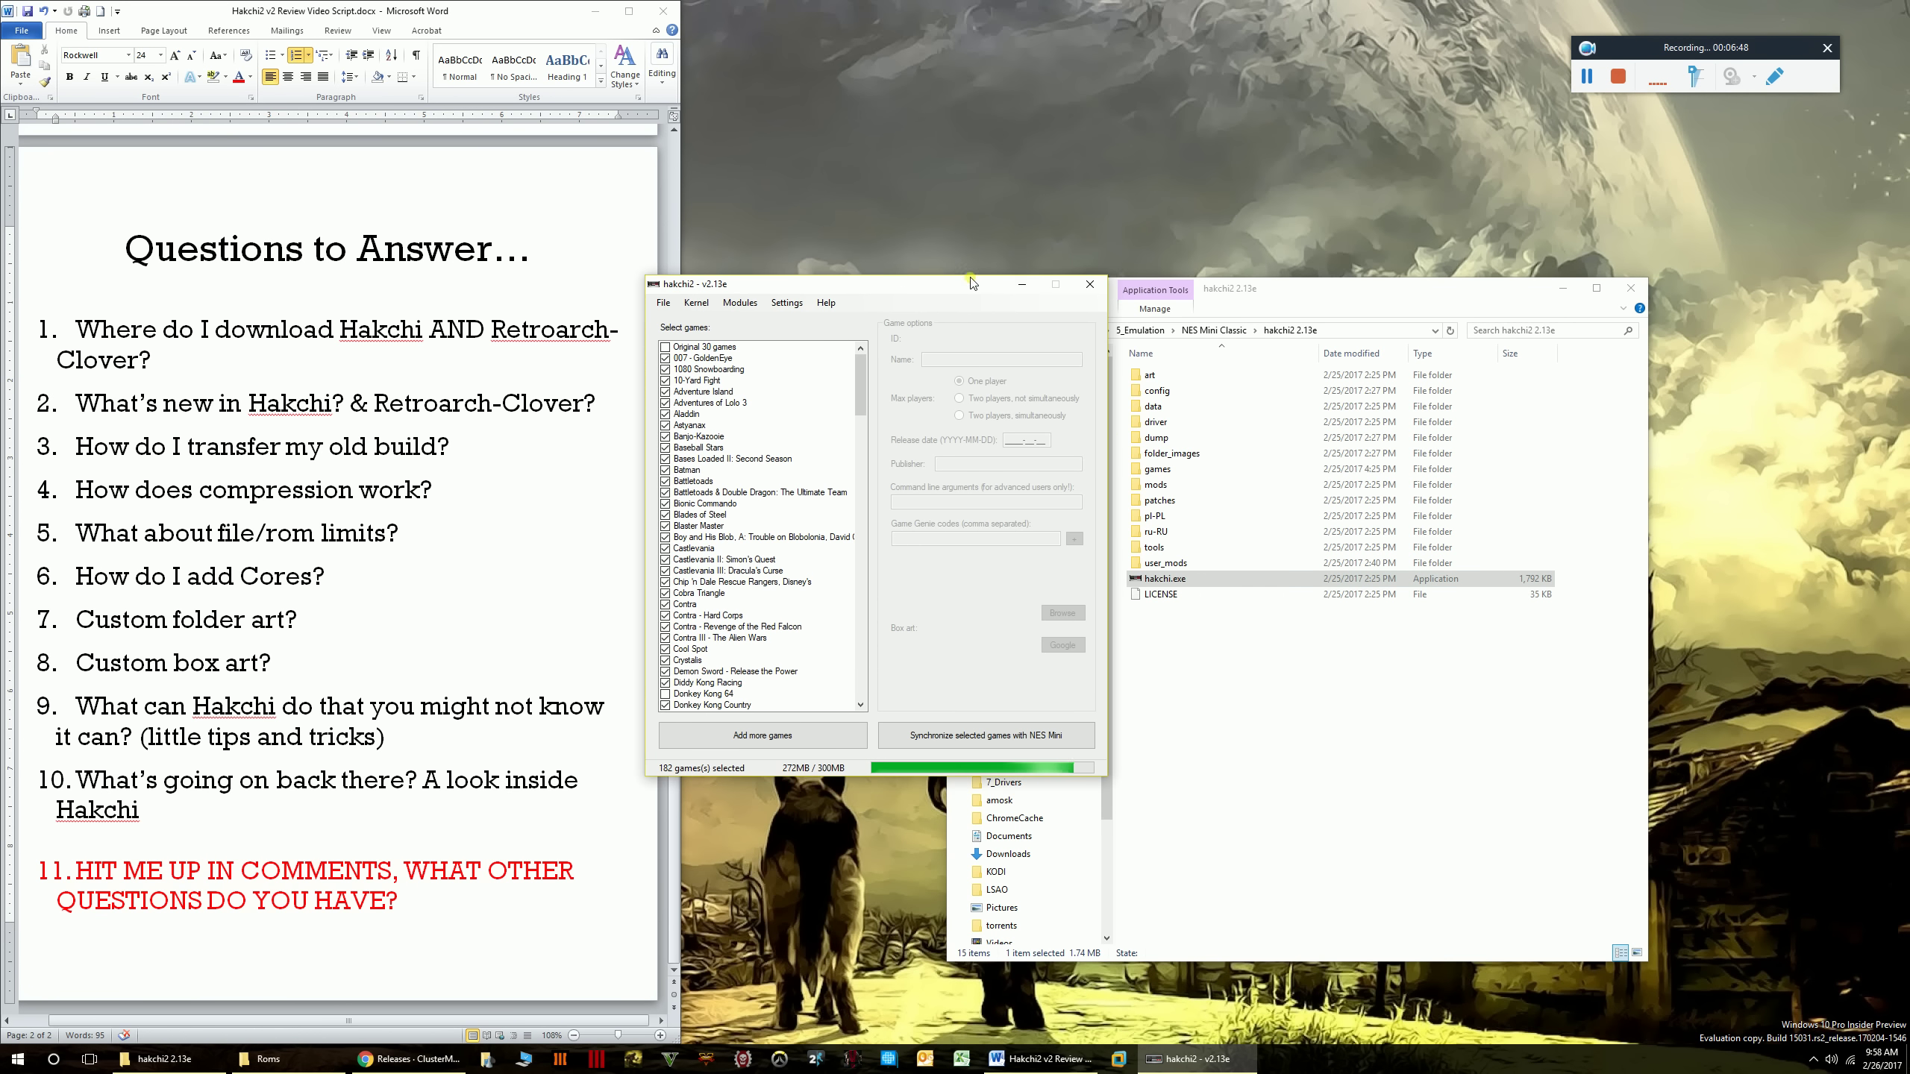
left_click_drag(1344, 279, 1594, 287)
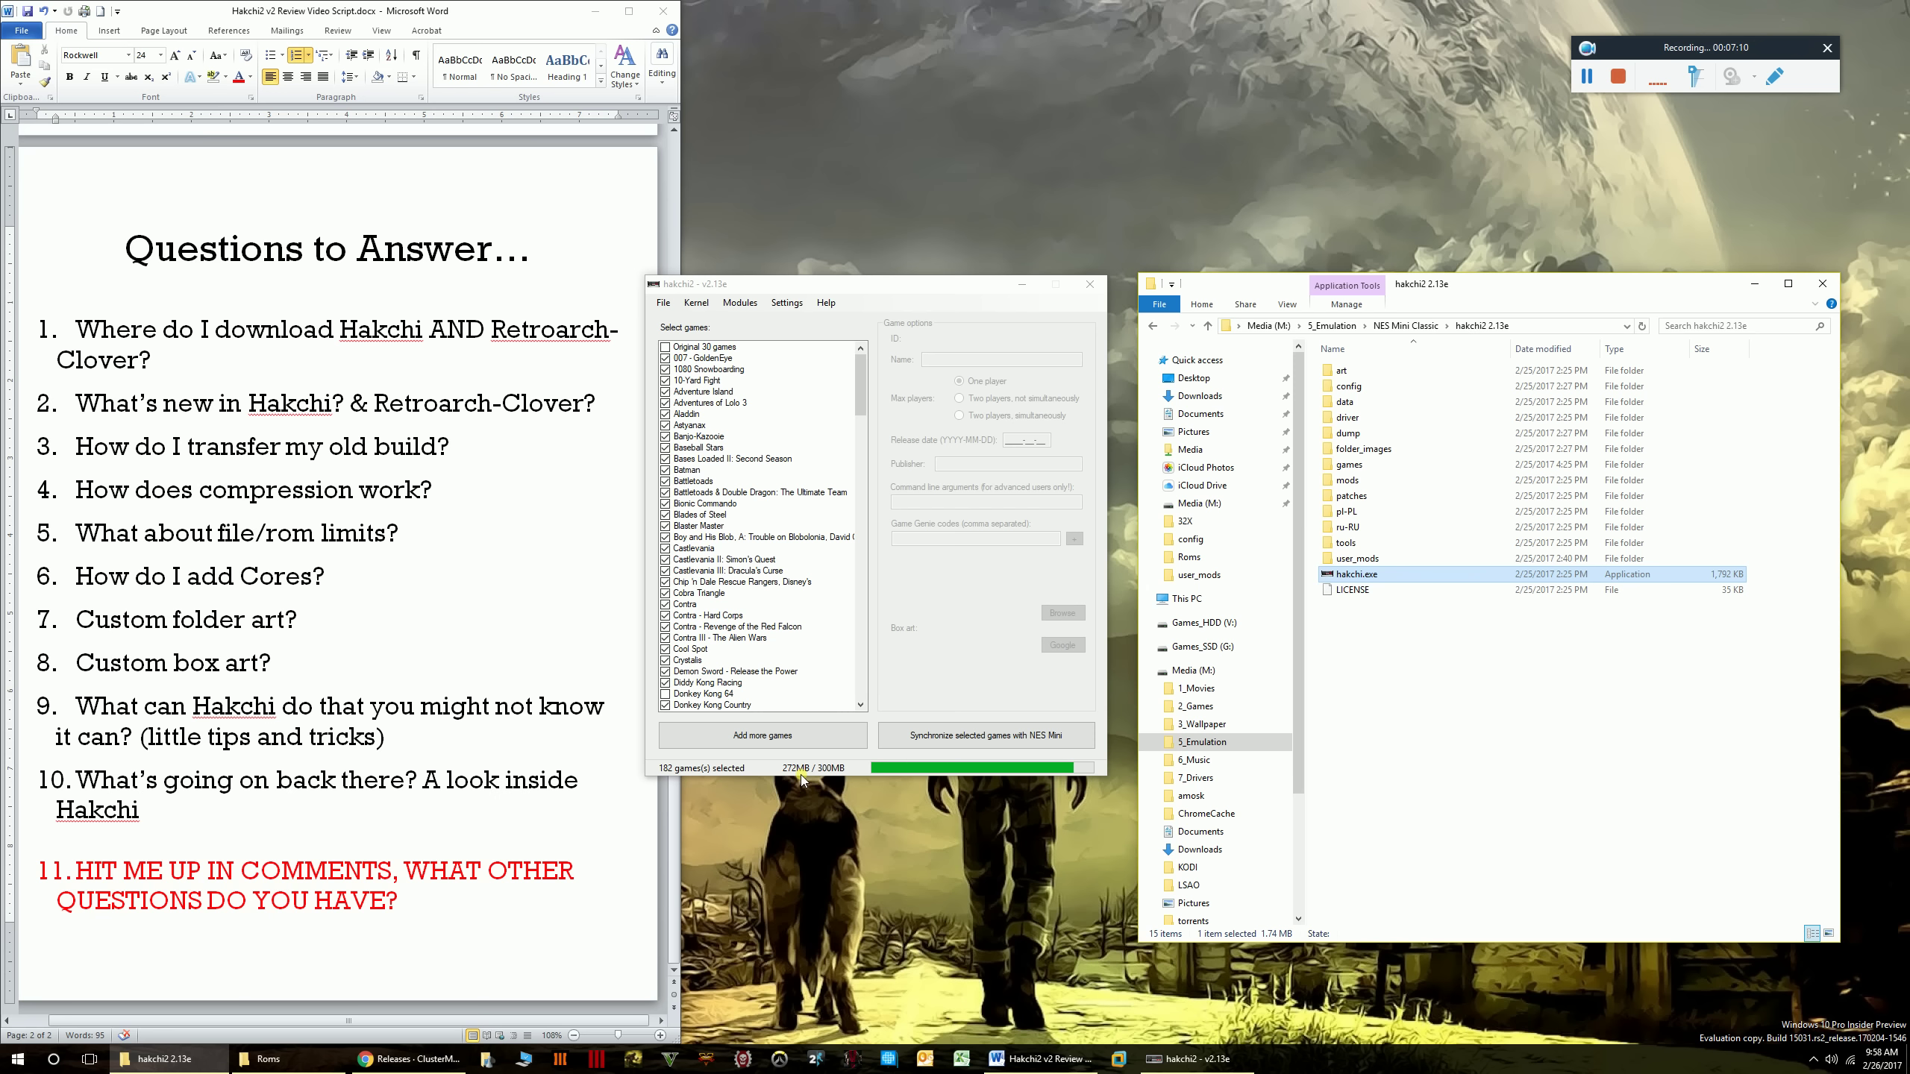
left_click_drag(862, 294, 877, 340)
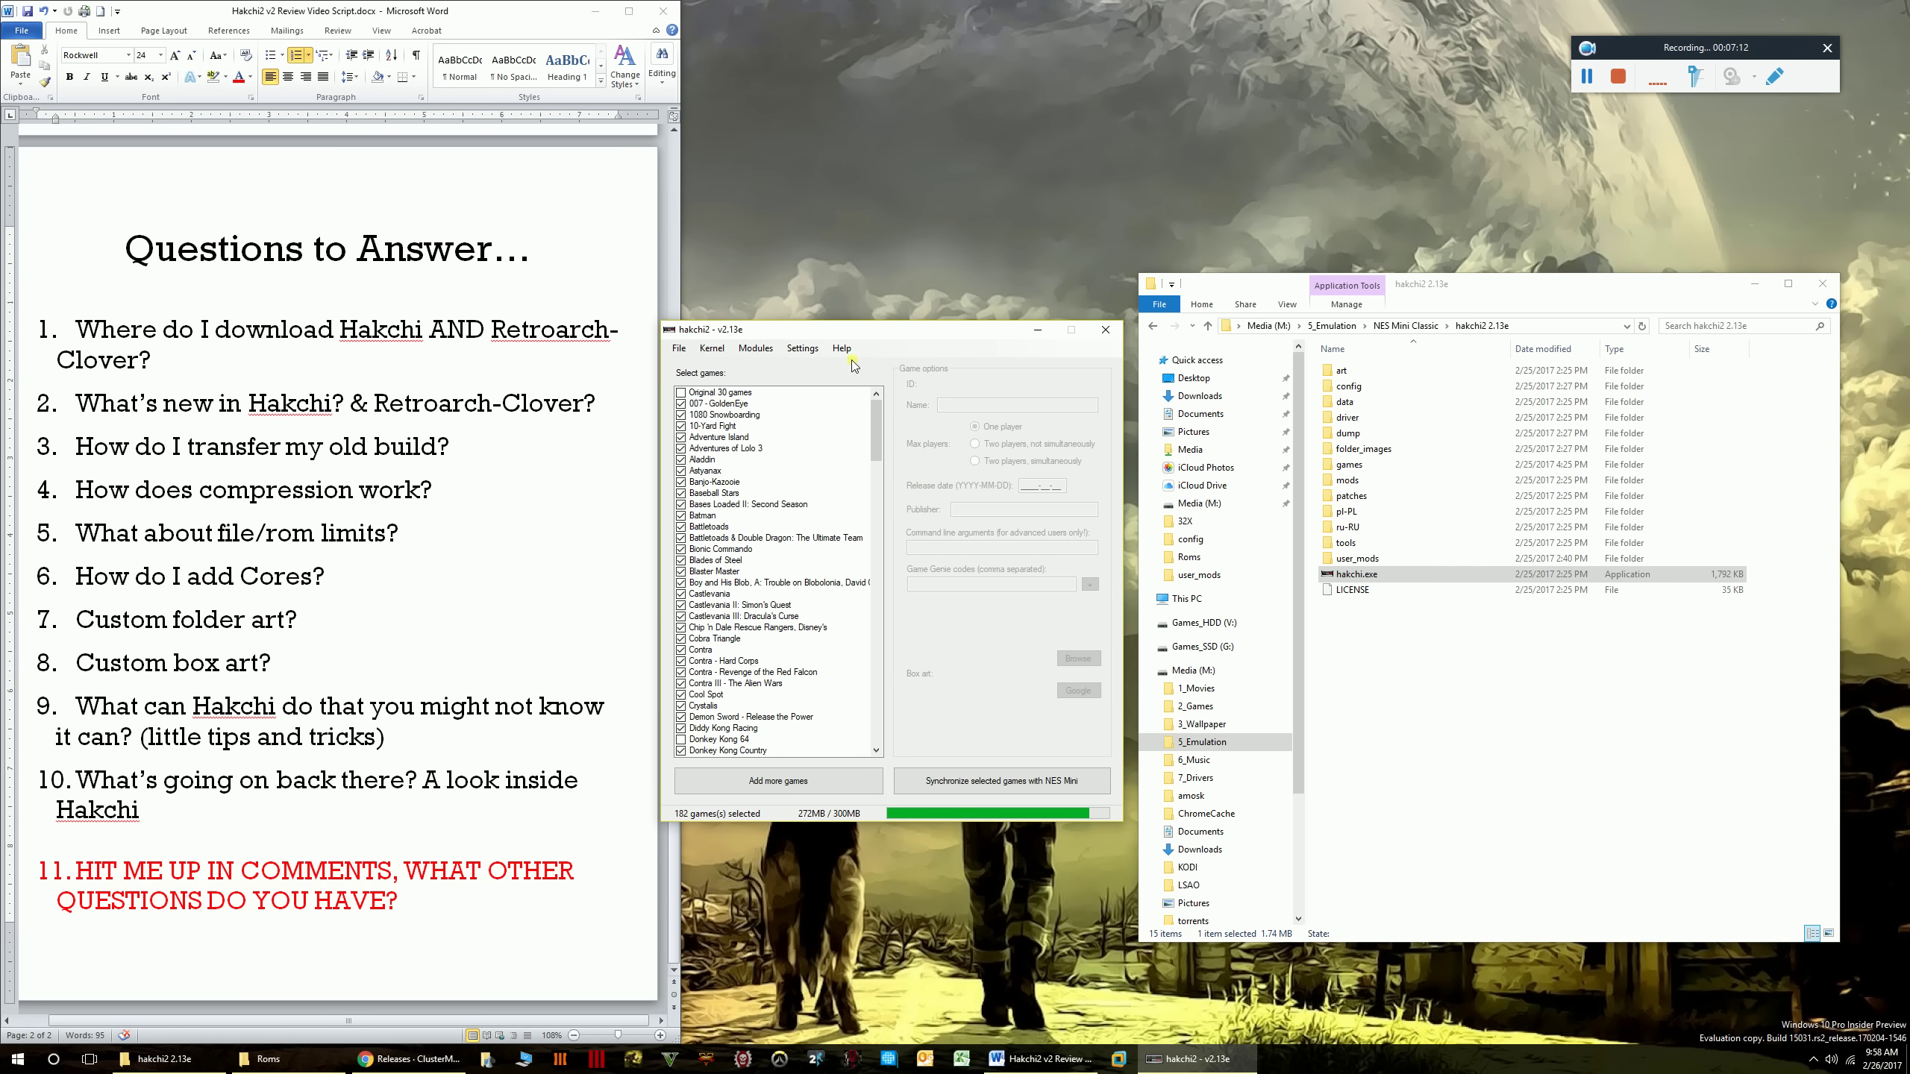
- Examine the hakchi2 file commands and the kernel commands for dumping, flashing and uninstalling
left_click(756, 349)
left_click(759, 348)
left_click(769, 353)
left_click(769, 352)
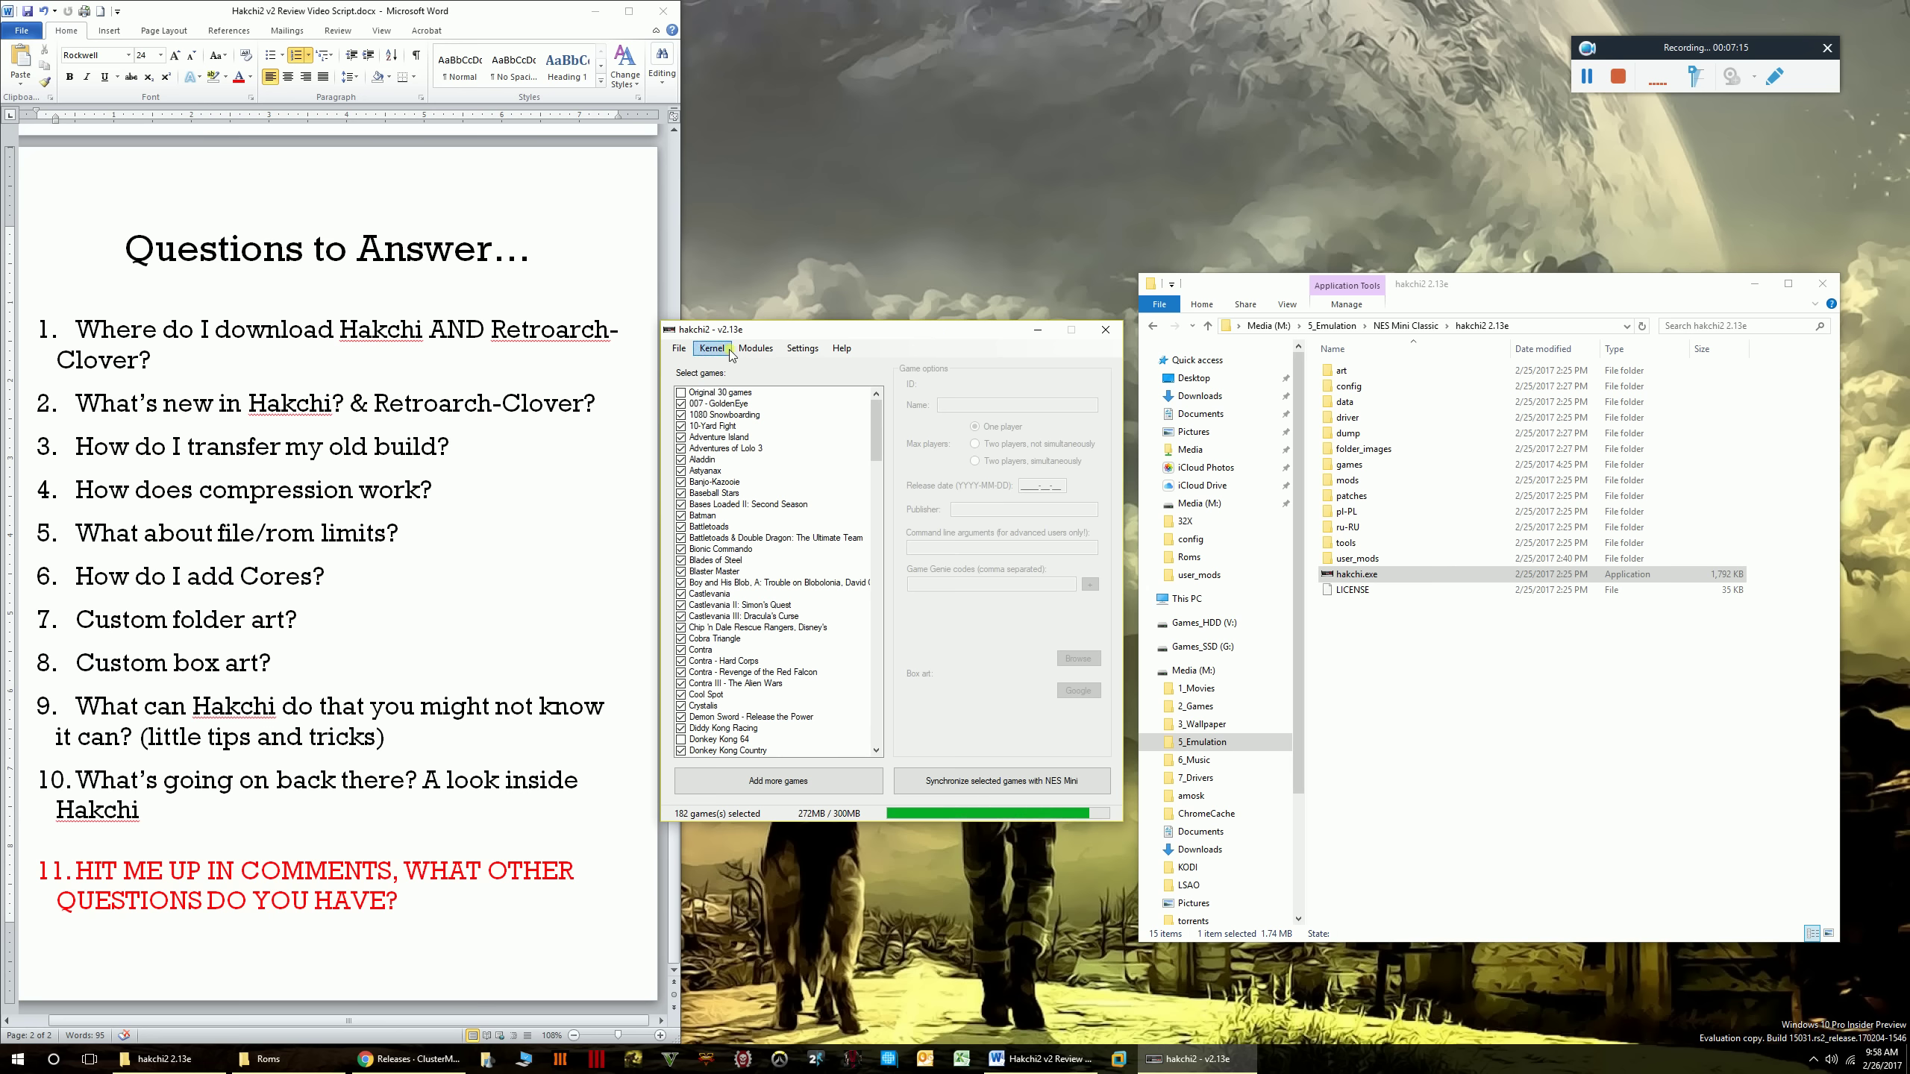
left_click(677, 352)
mouse_move(816, 382)
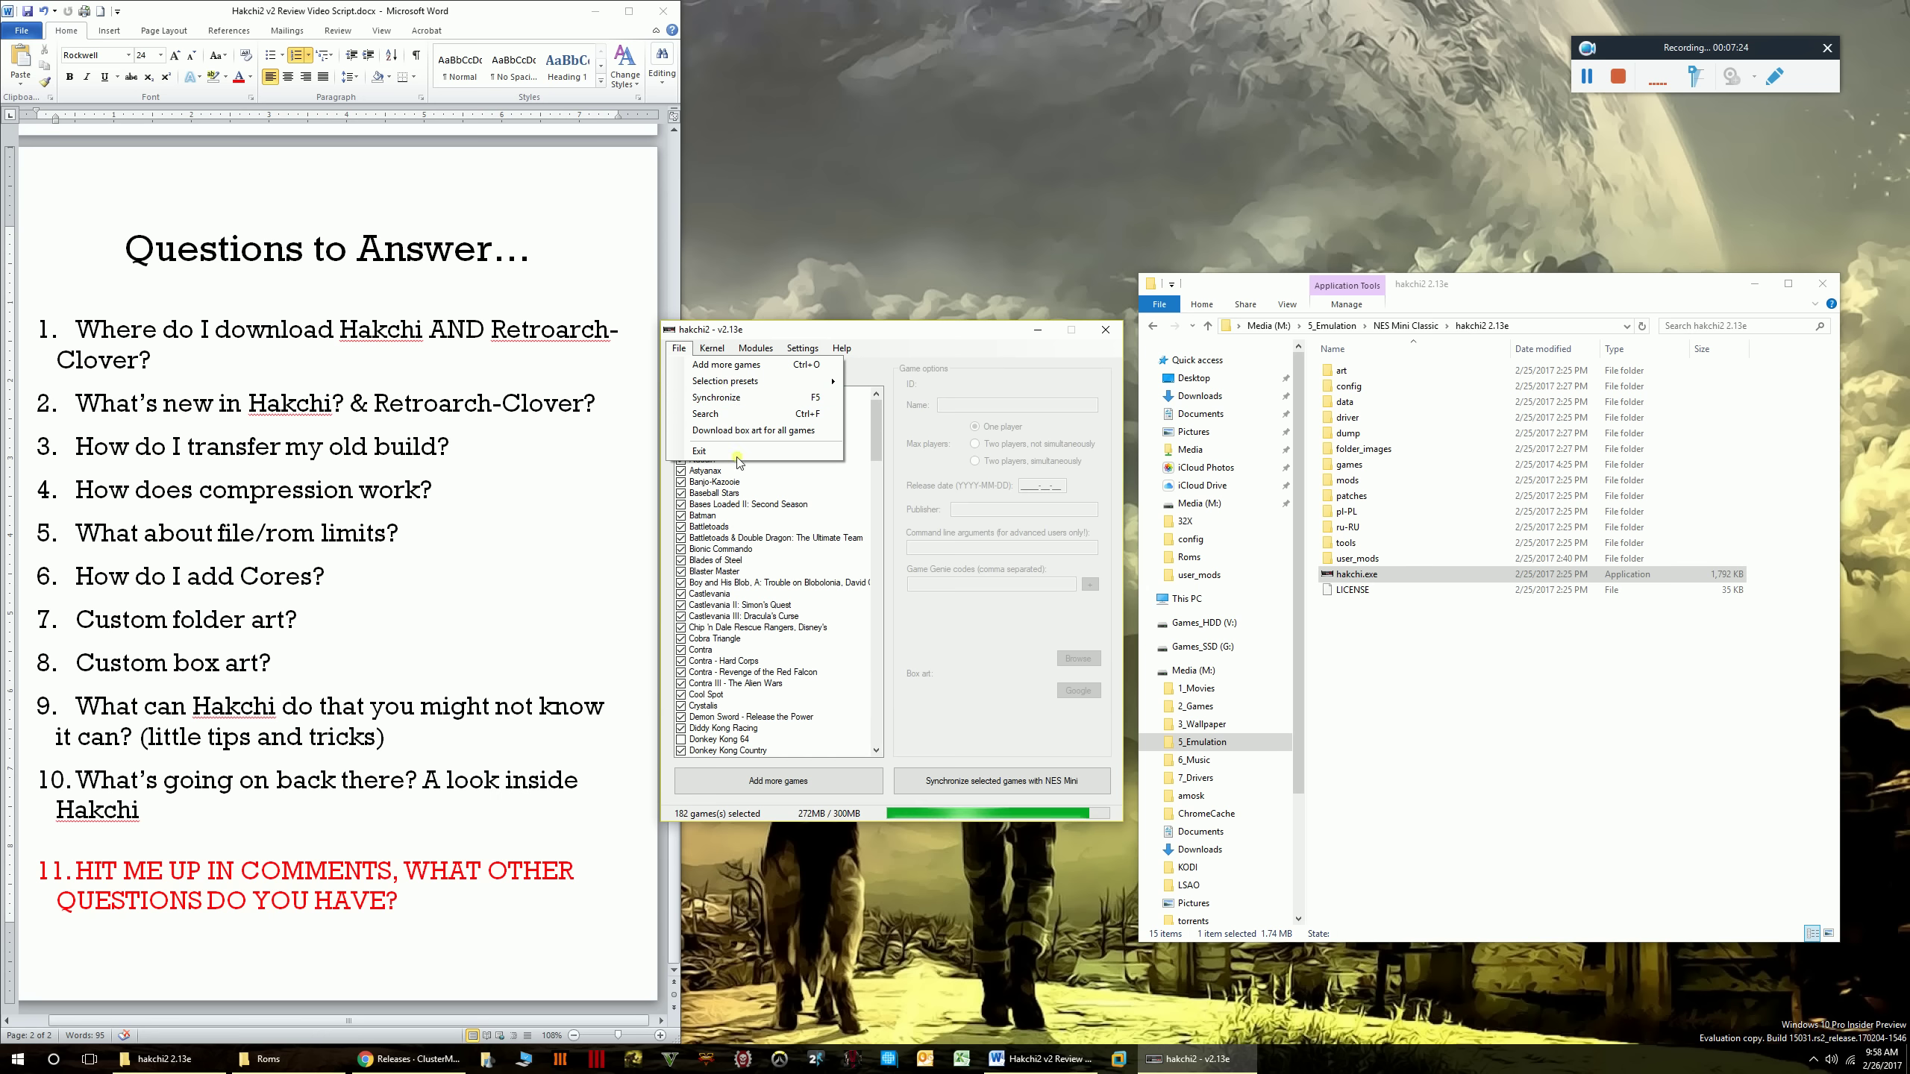
left_click(712, 352)
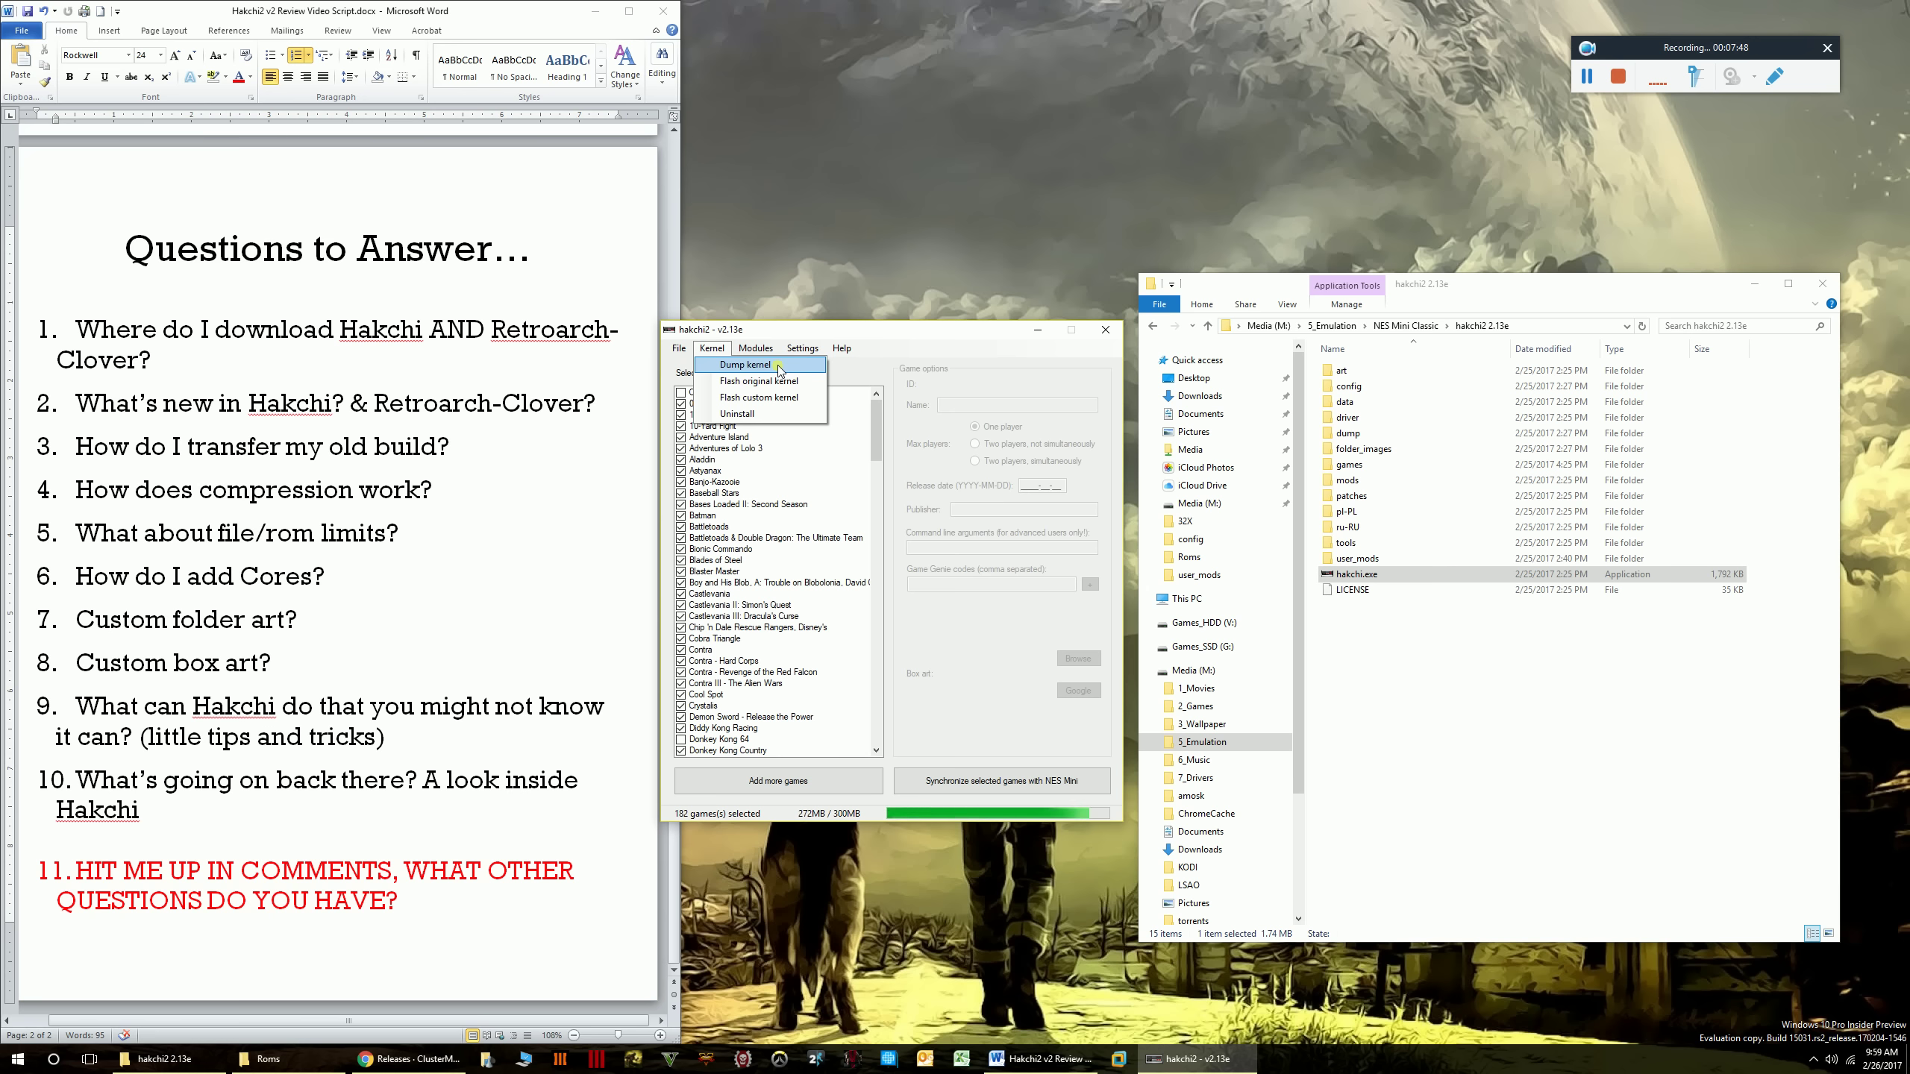
left_click(939, 342)
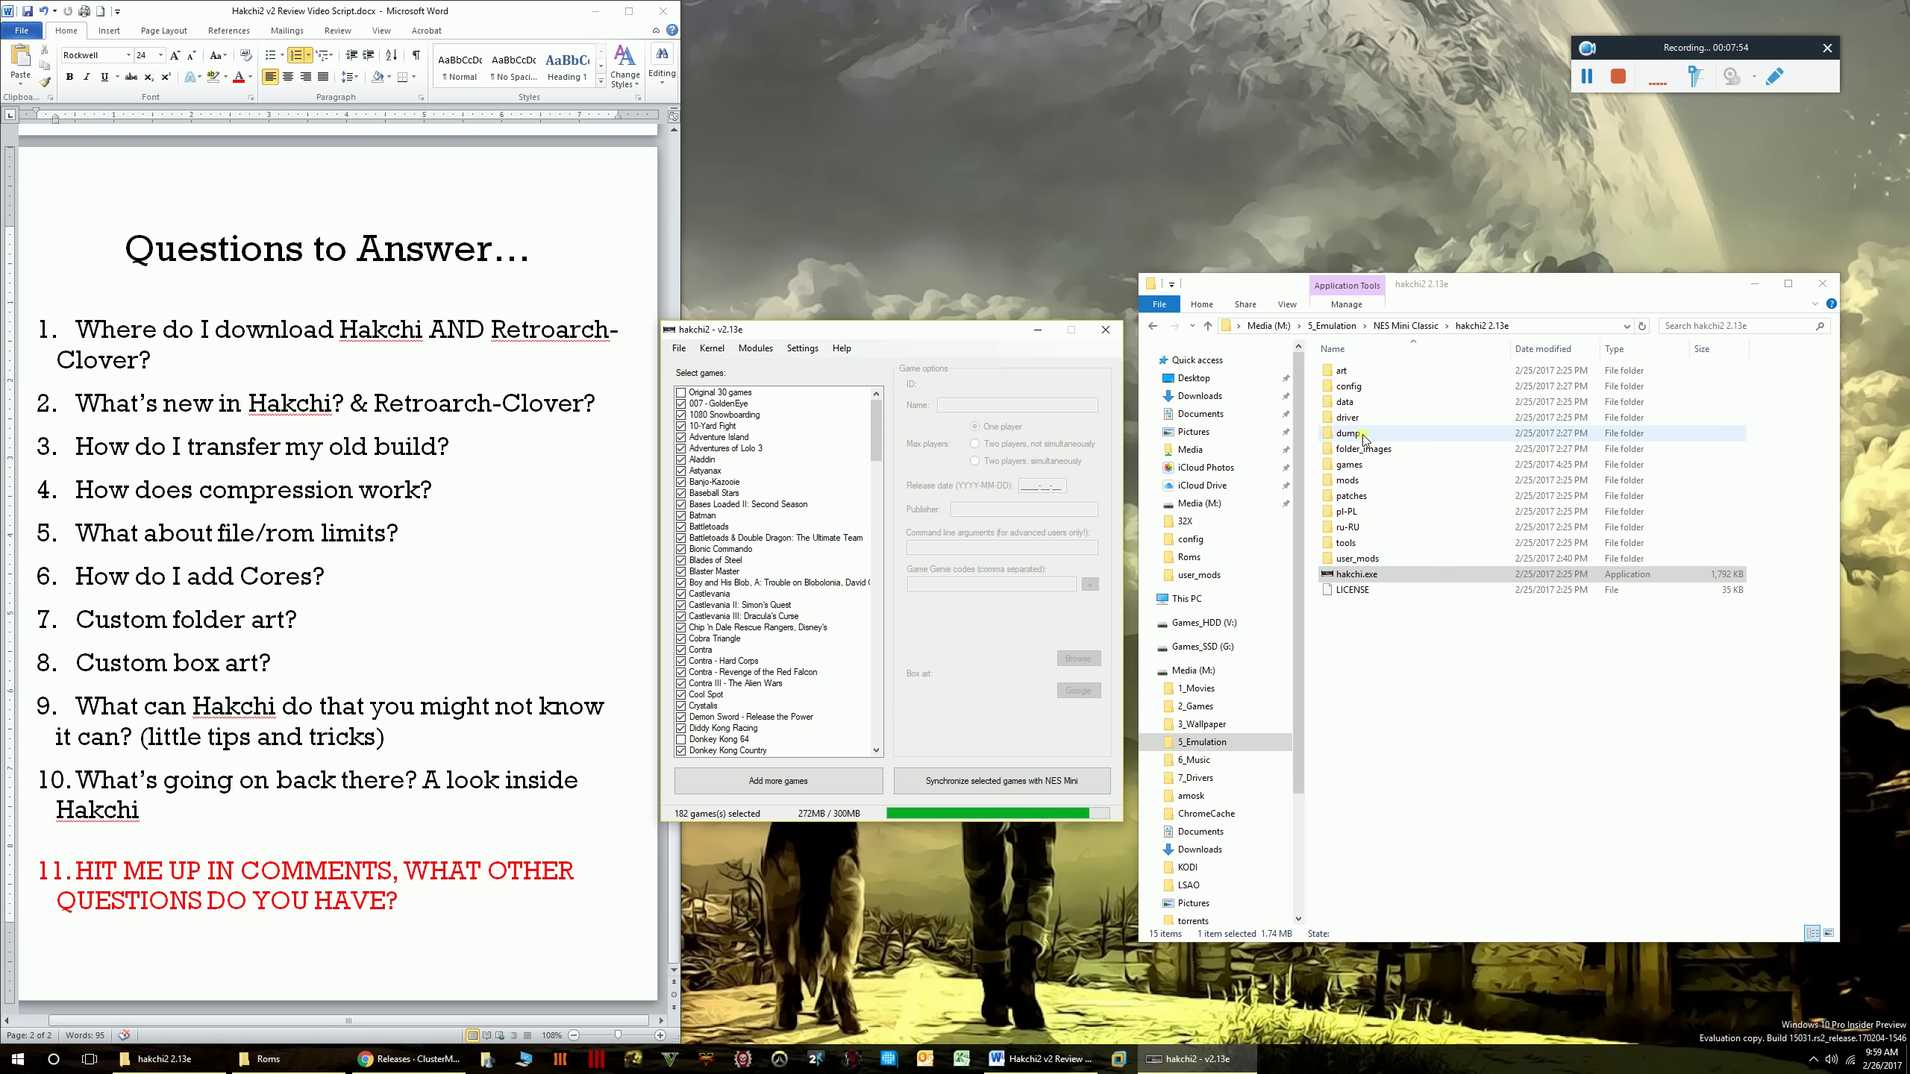
left_click(180, 1061)
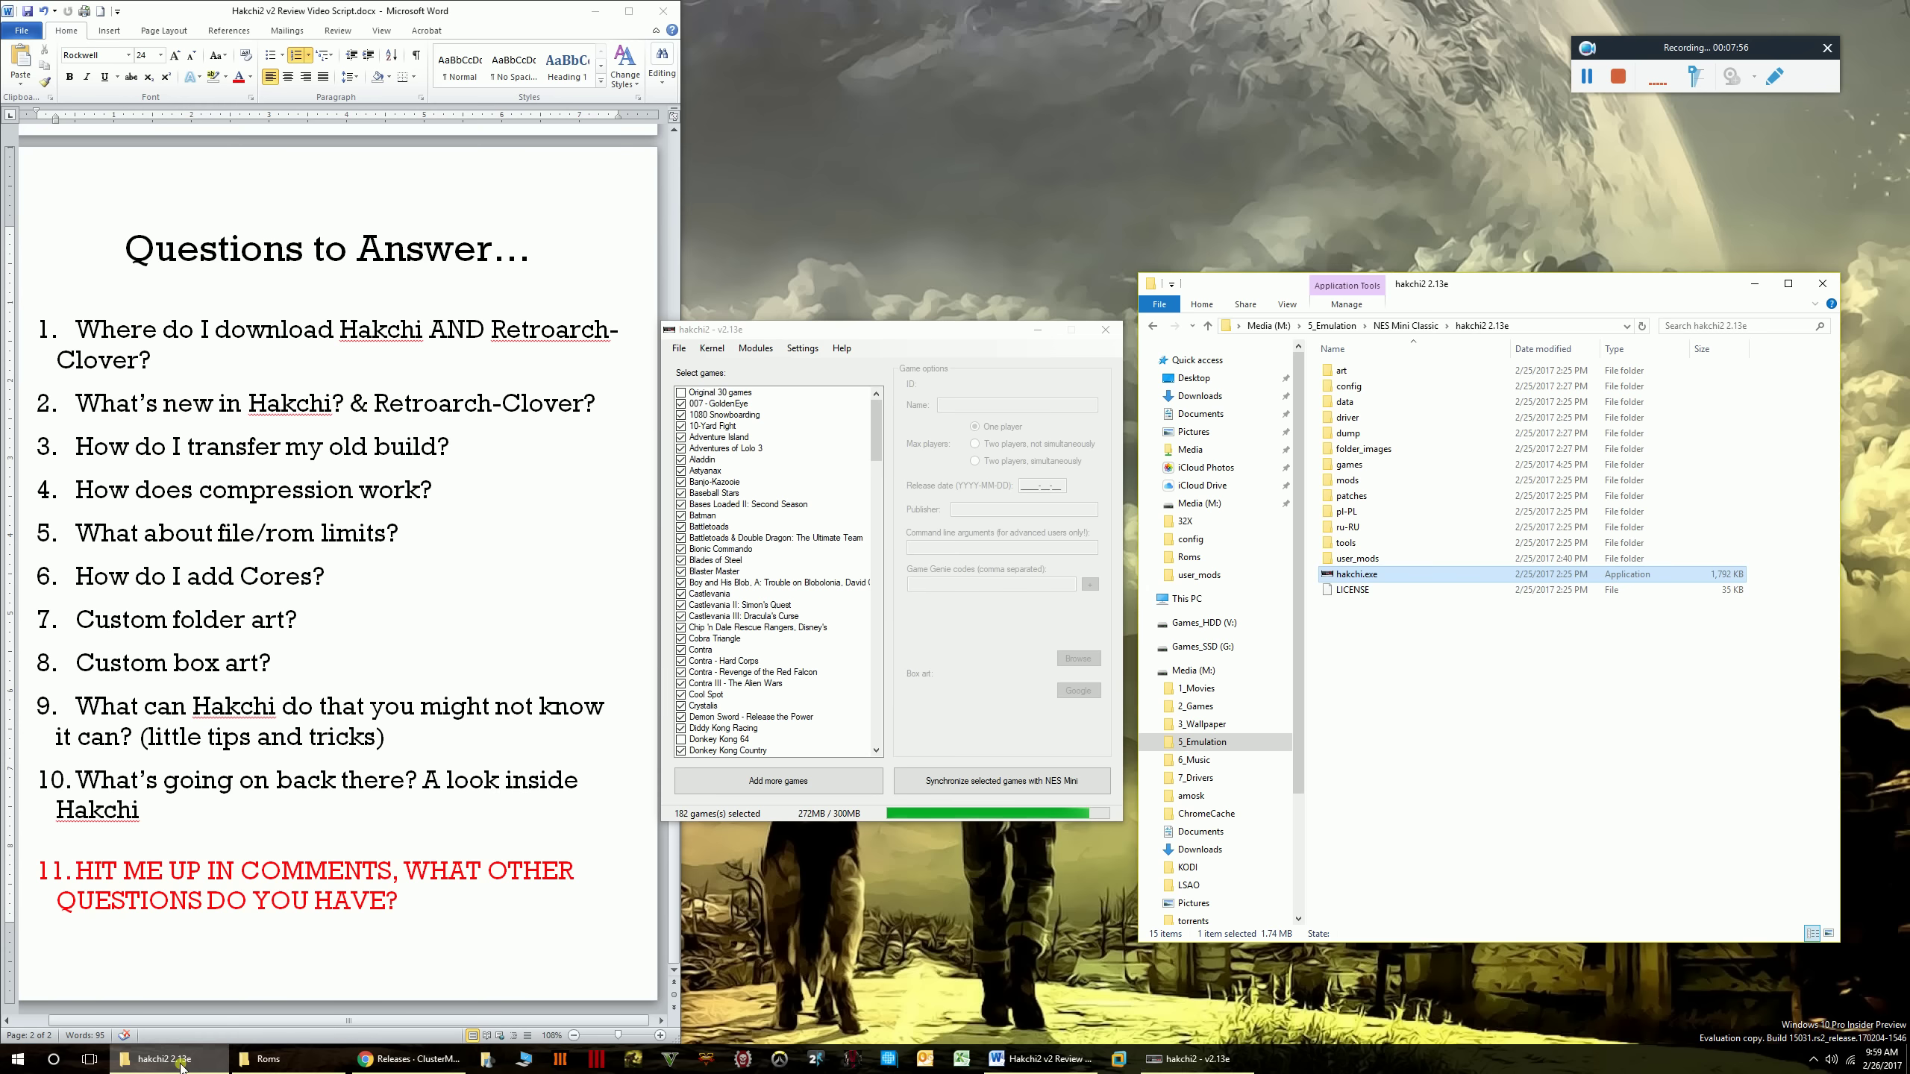
left_click(181, 1067)
left_click(181, 1067)
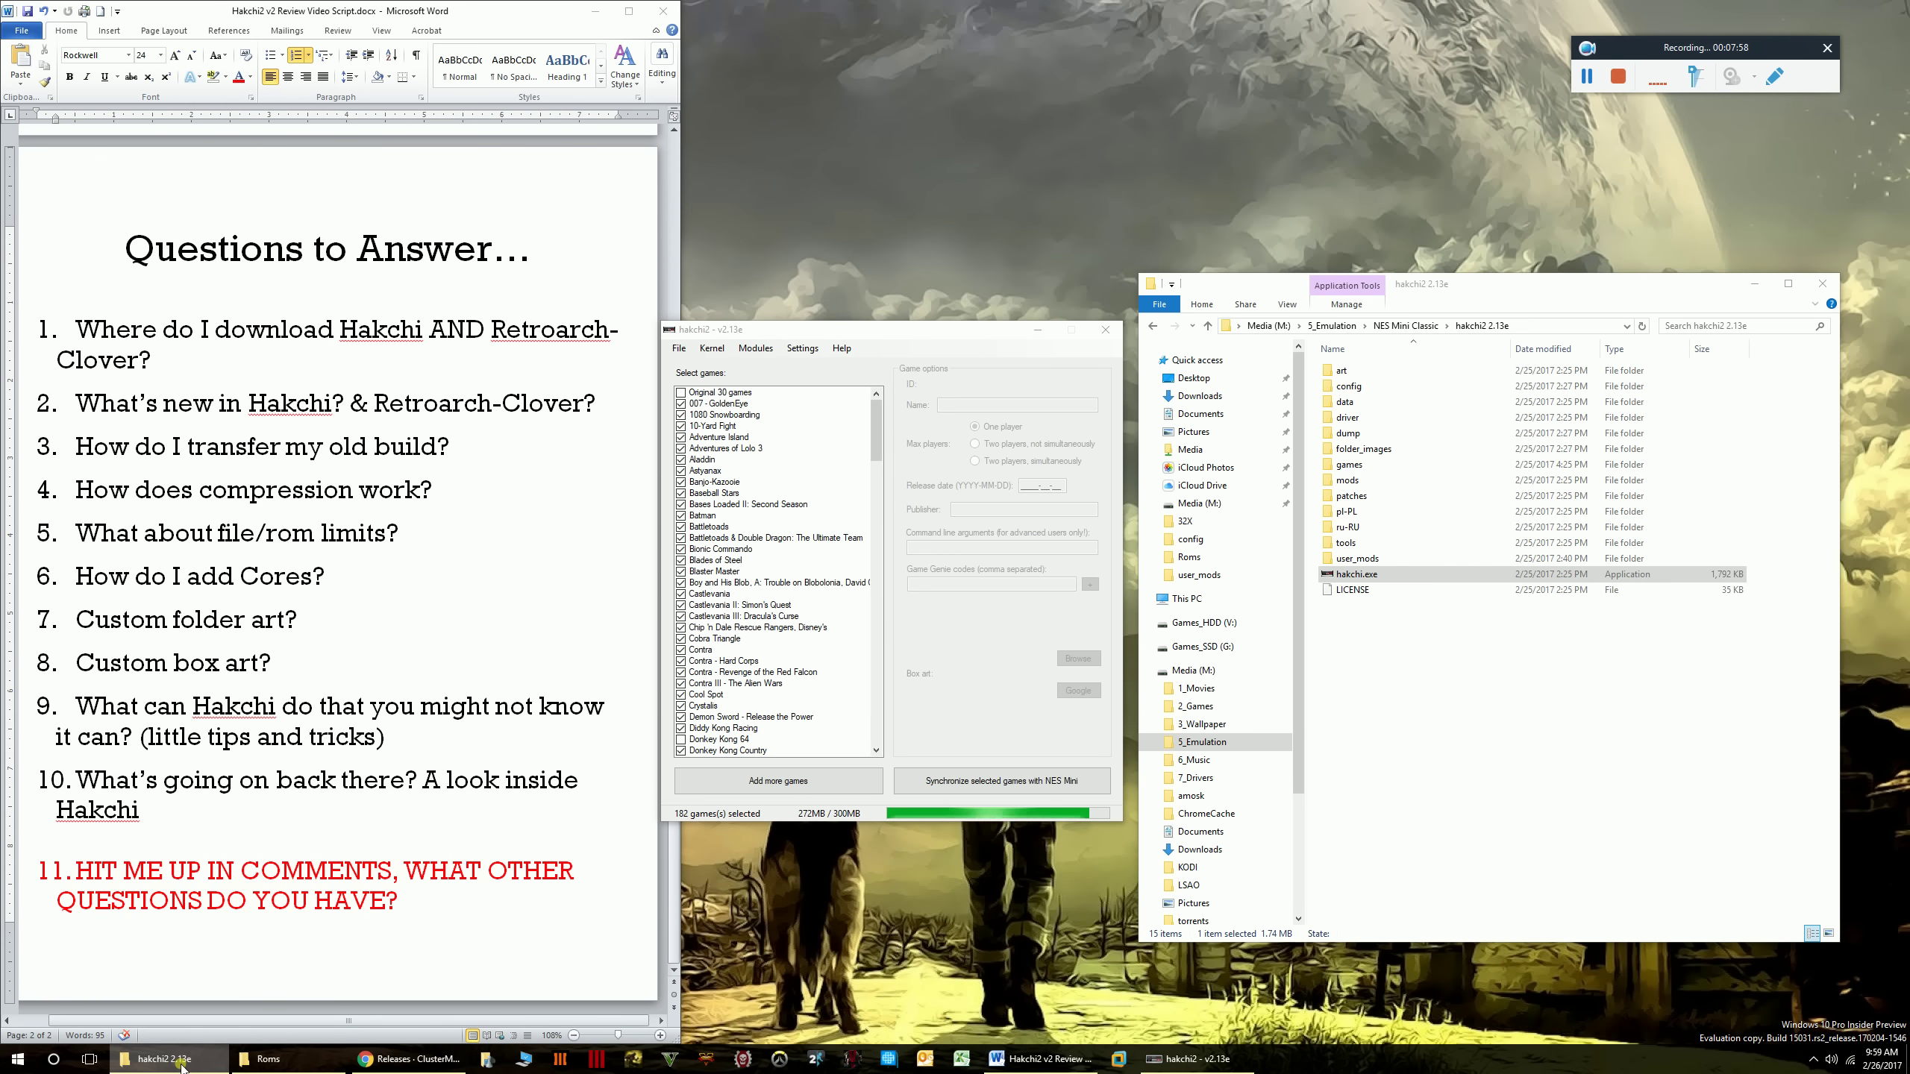
right_click(182, 1067)
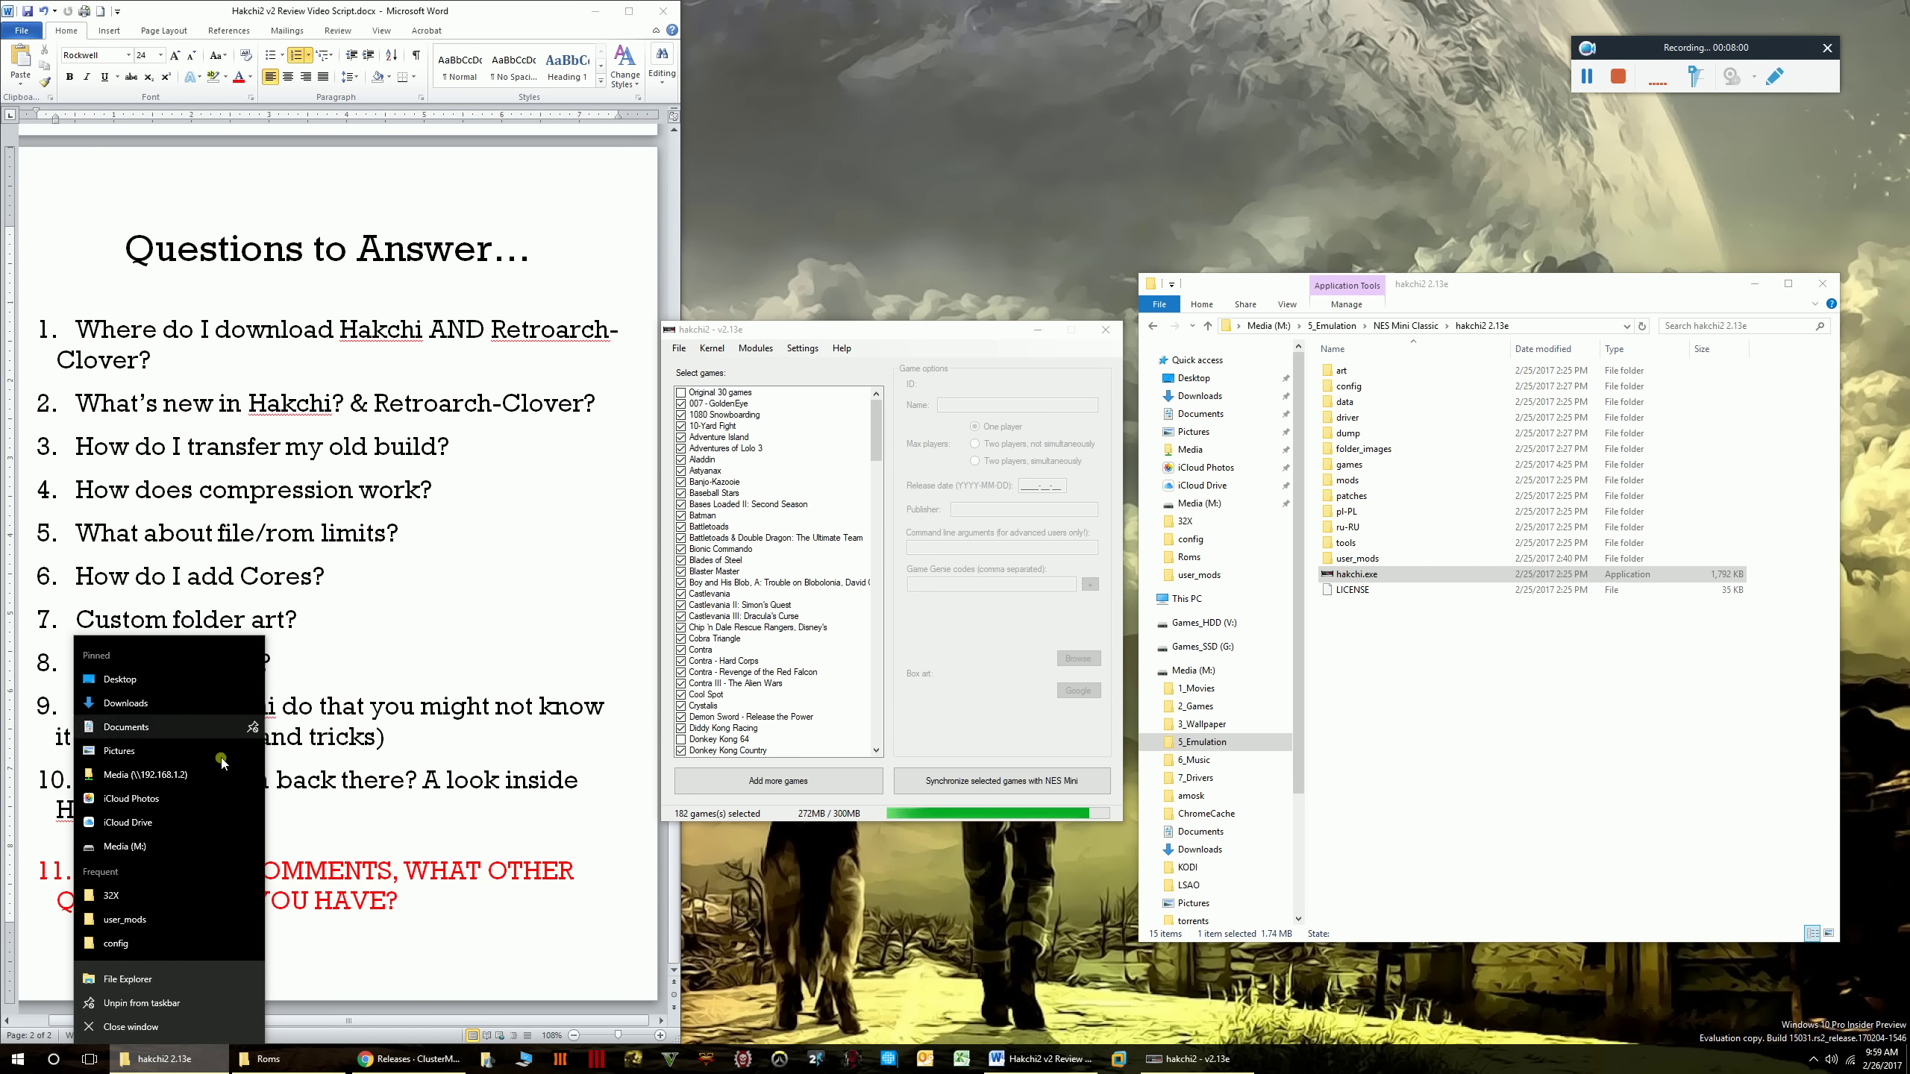
- Look up the kernel image in the dump folder of hakchi2 2.12 GA, and go back to its parent folder
left_click(1420, 325)
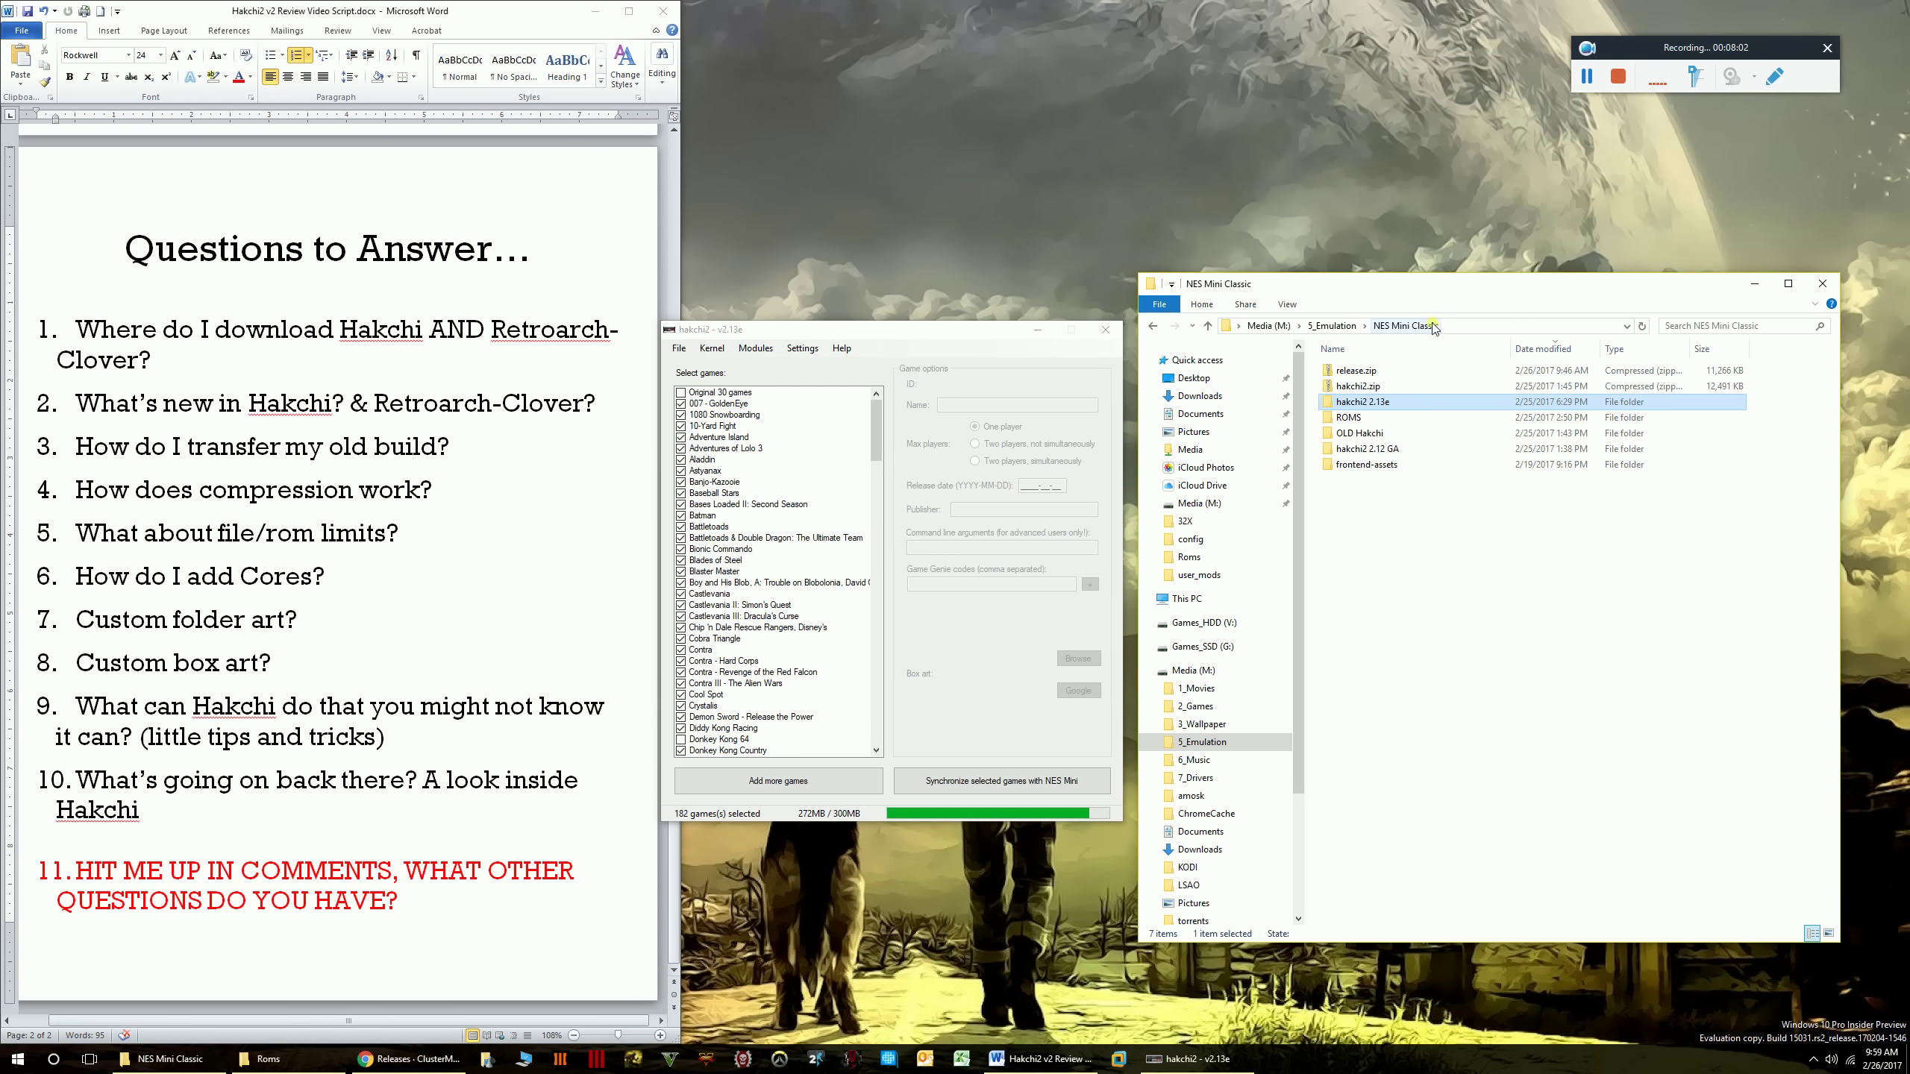
double_click(1386, 451)
double_click(1355, 433)
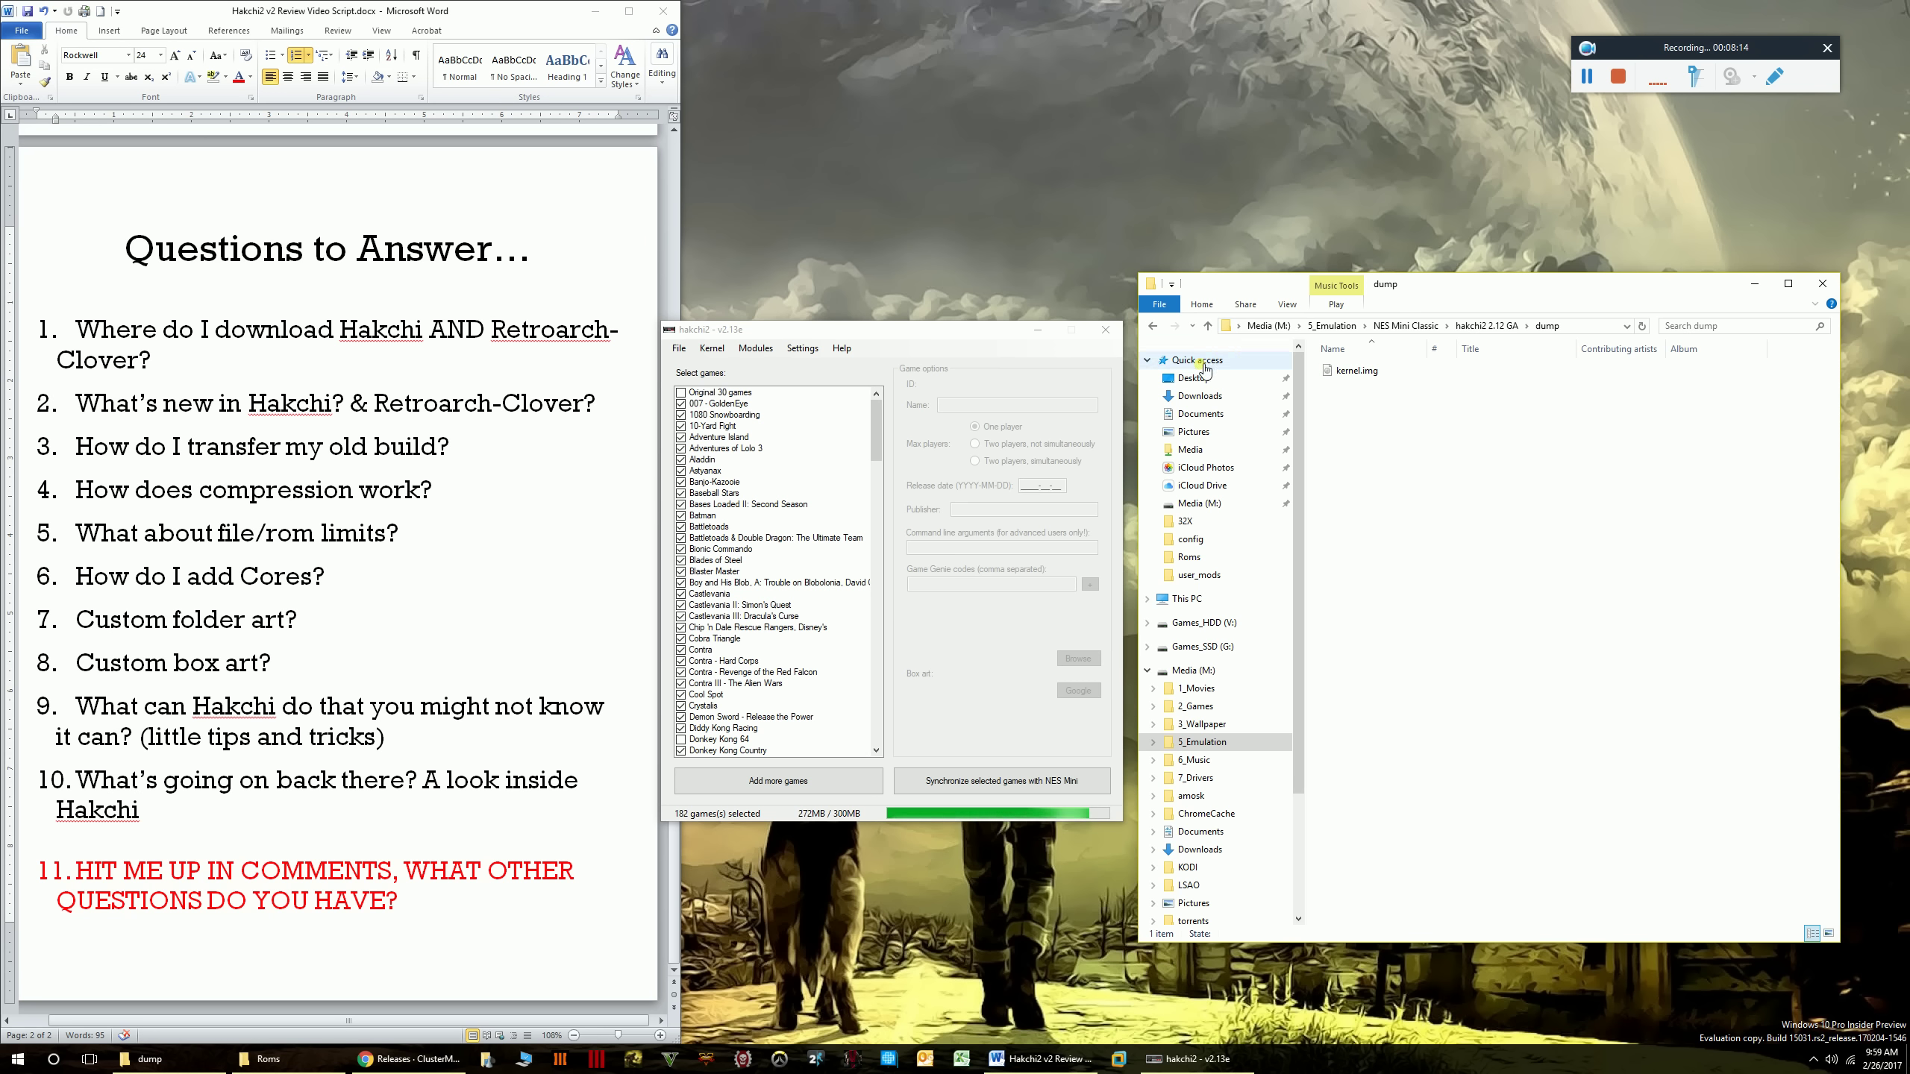
left_click(1500, 330)
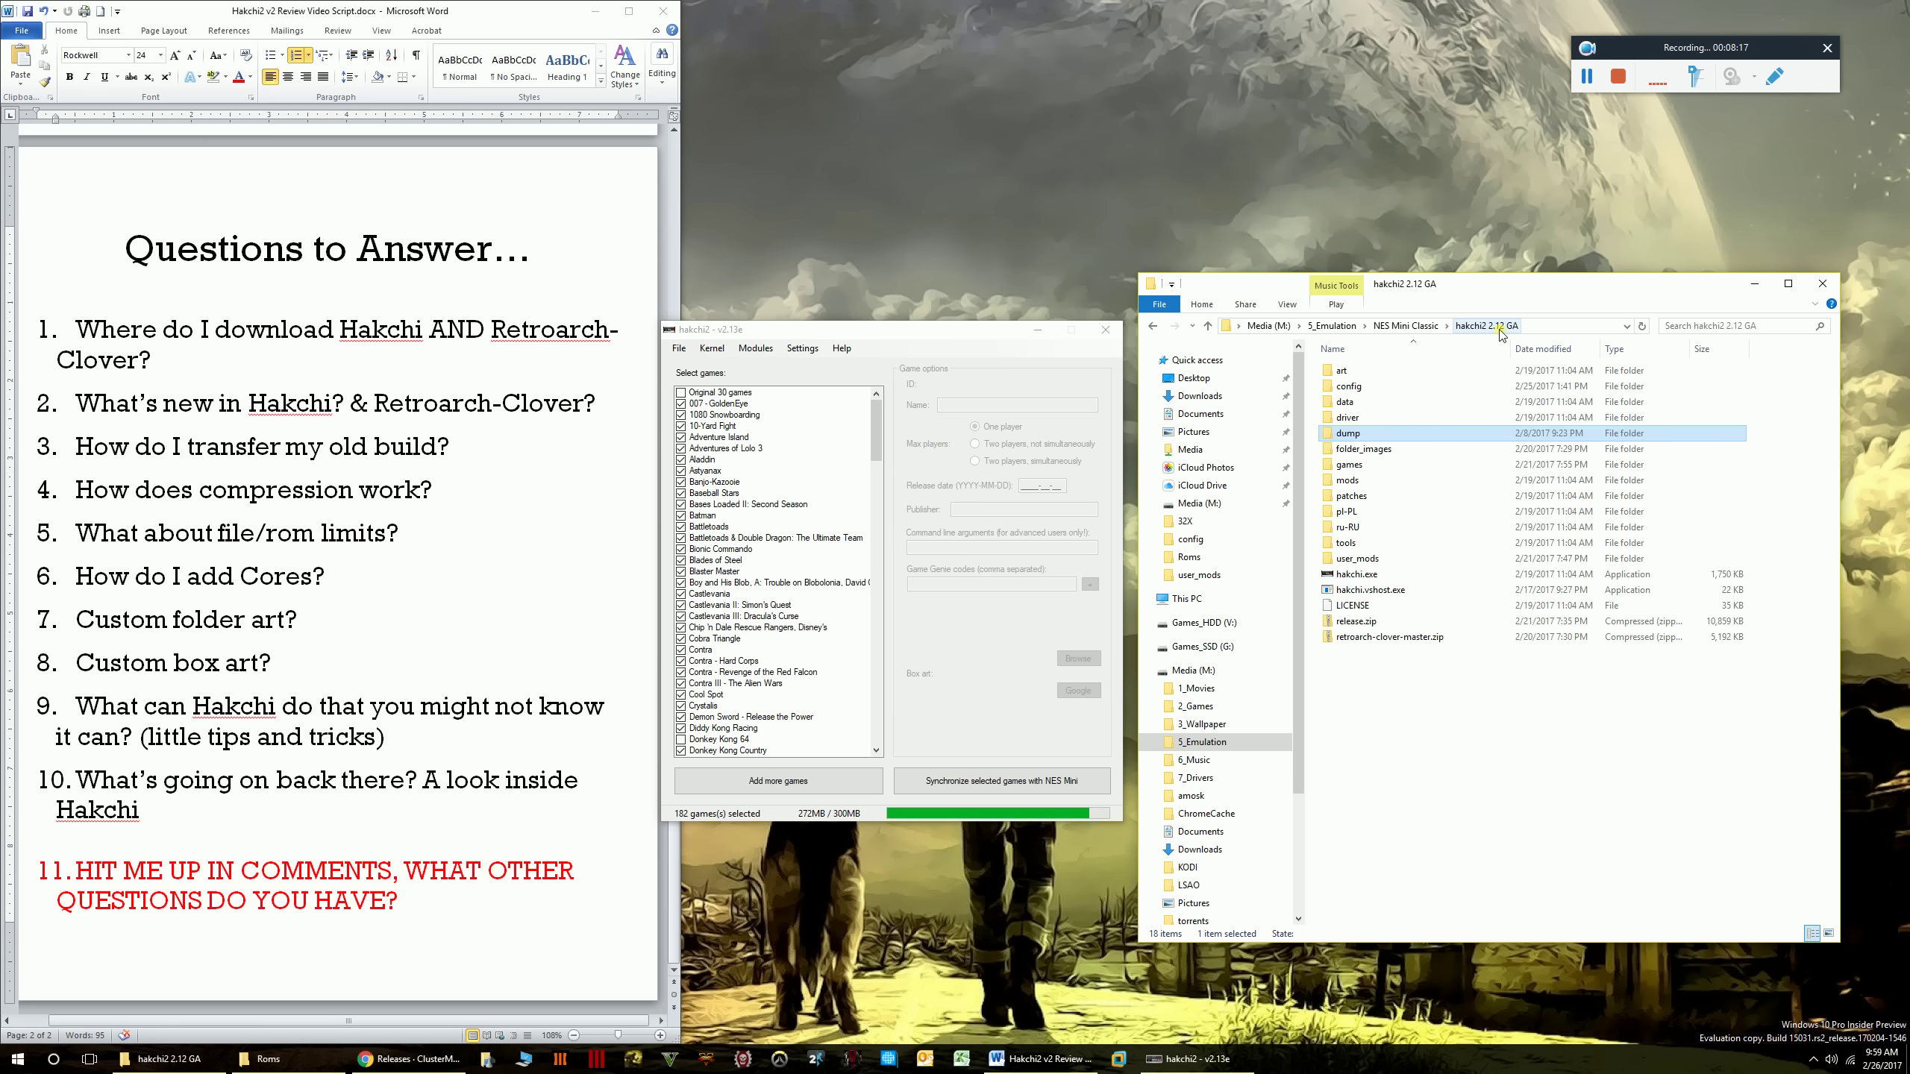
- Open the hakchi2 2.13e folder inside NES Mini Classic to check its dump folder
left_click(1406, 326)
double_click(1362, 401)
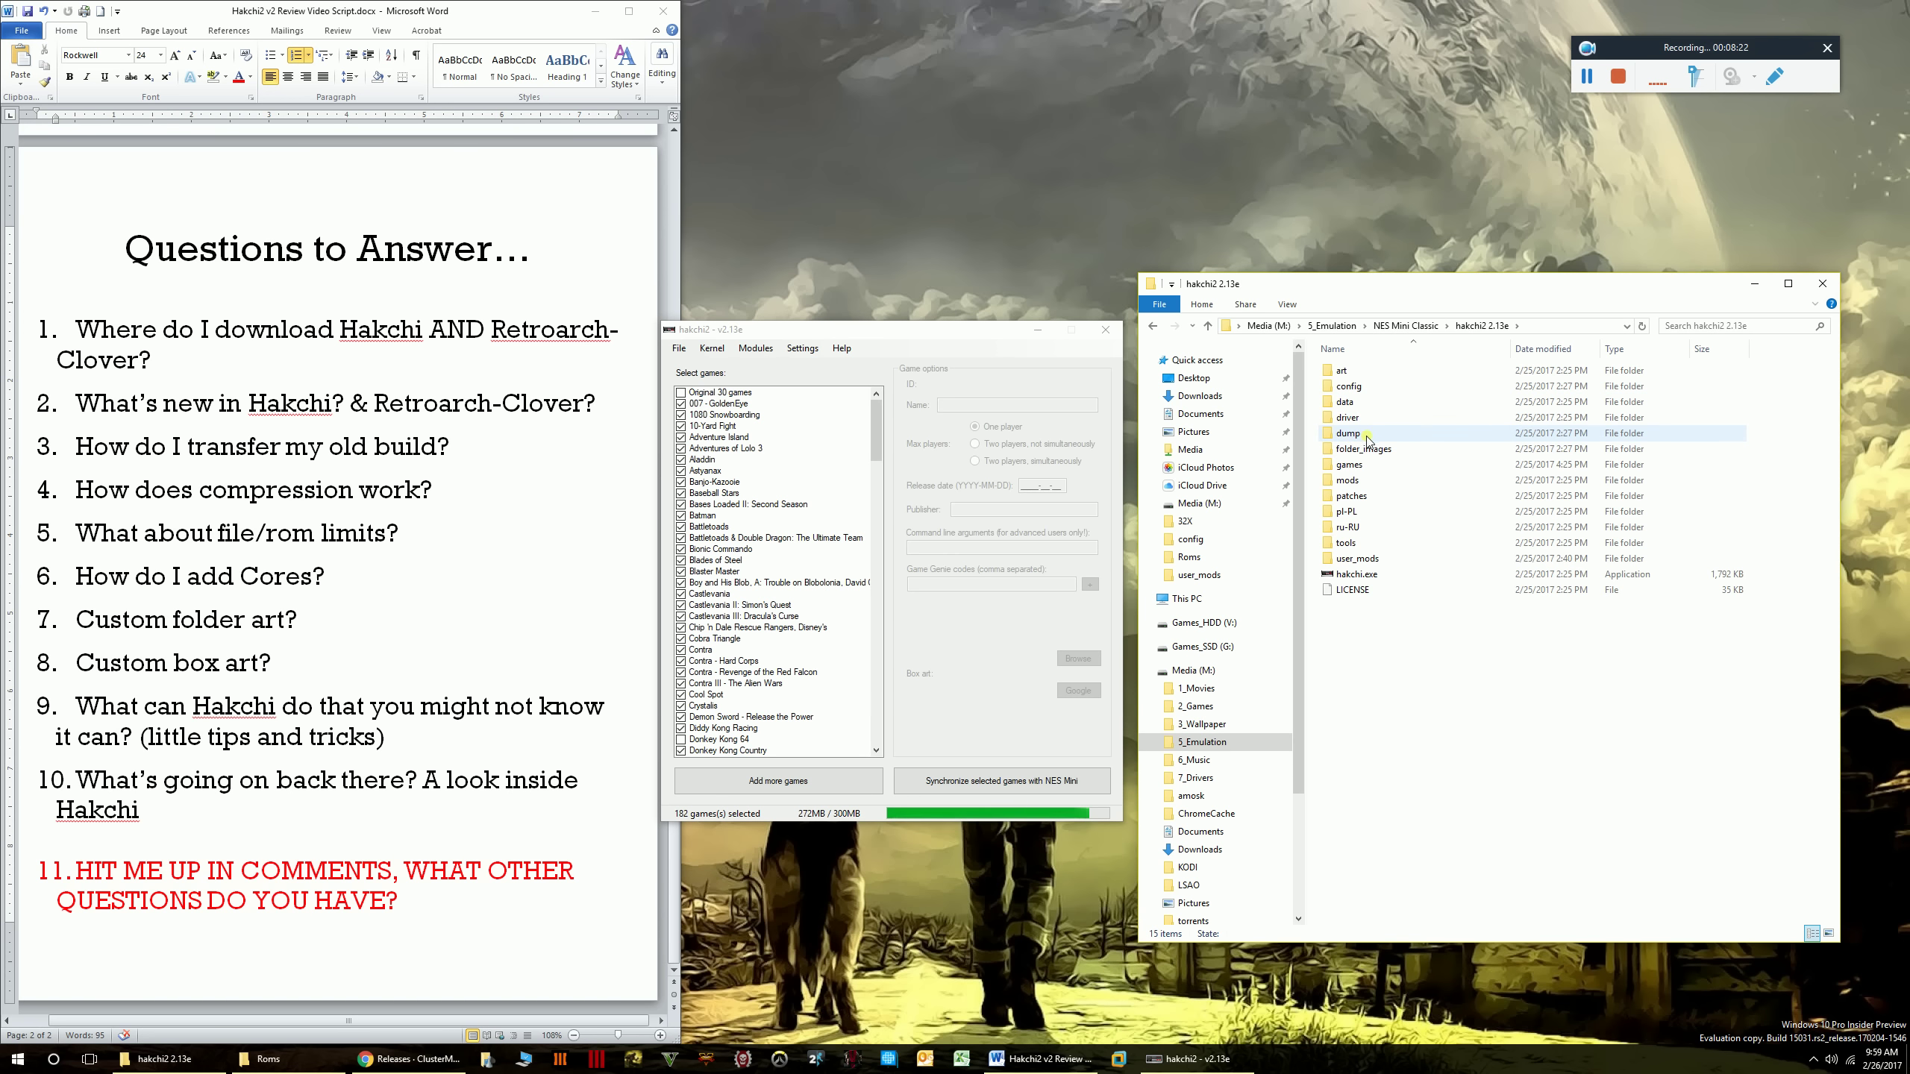
left_click_drag(1471, 302, 1463, 306)
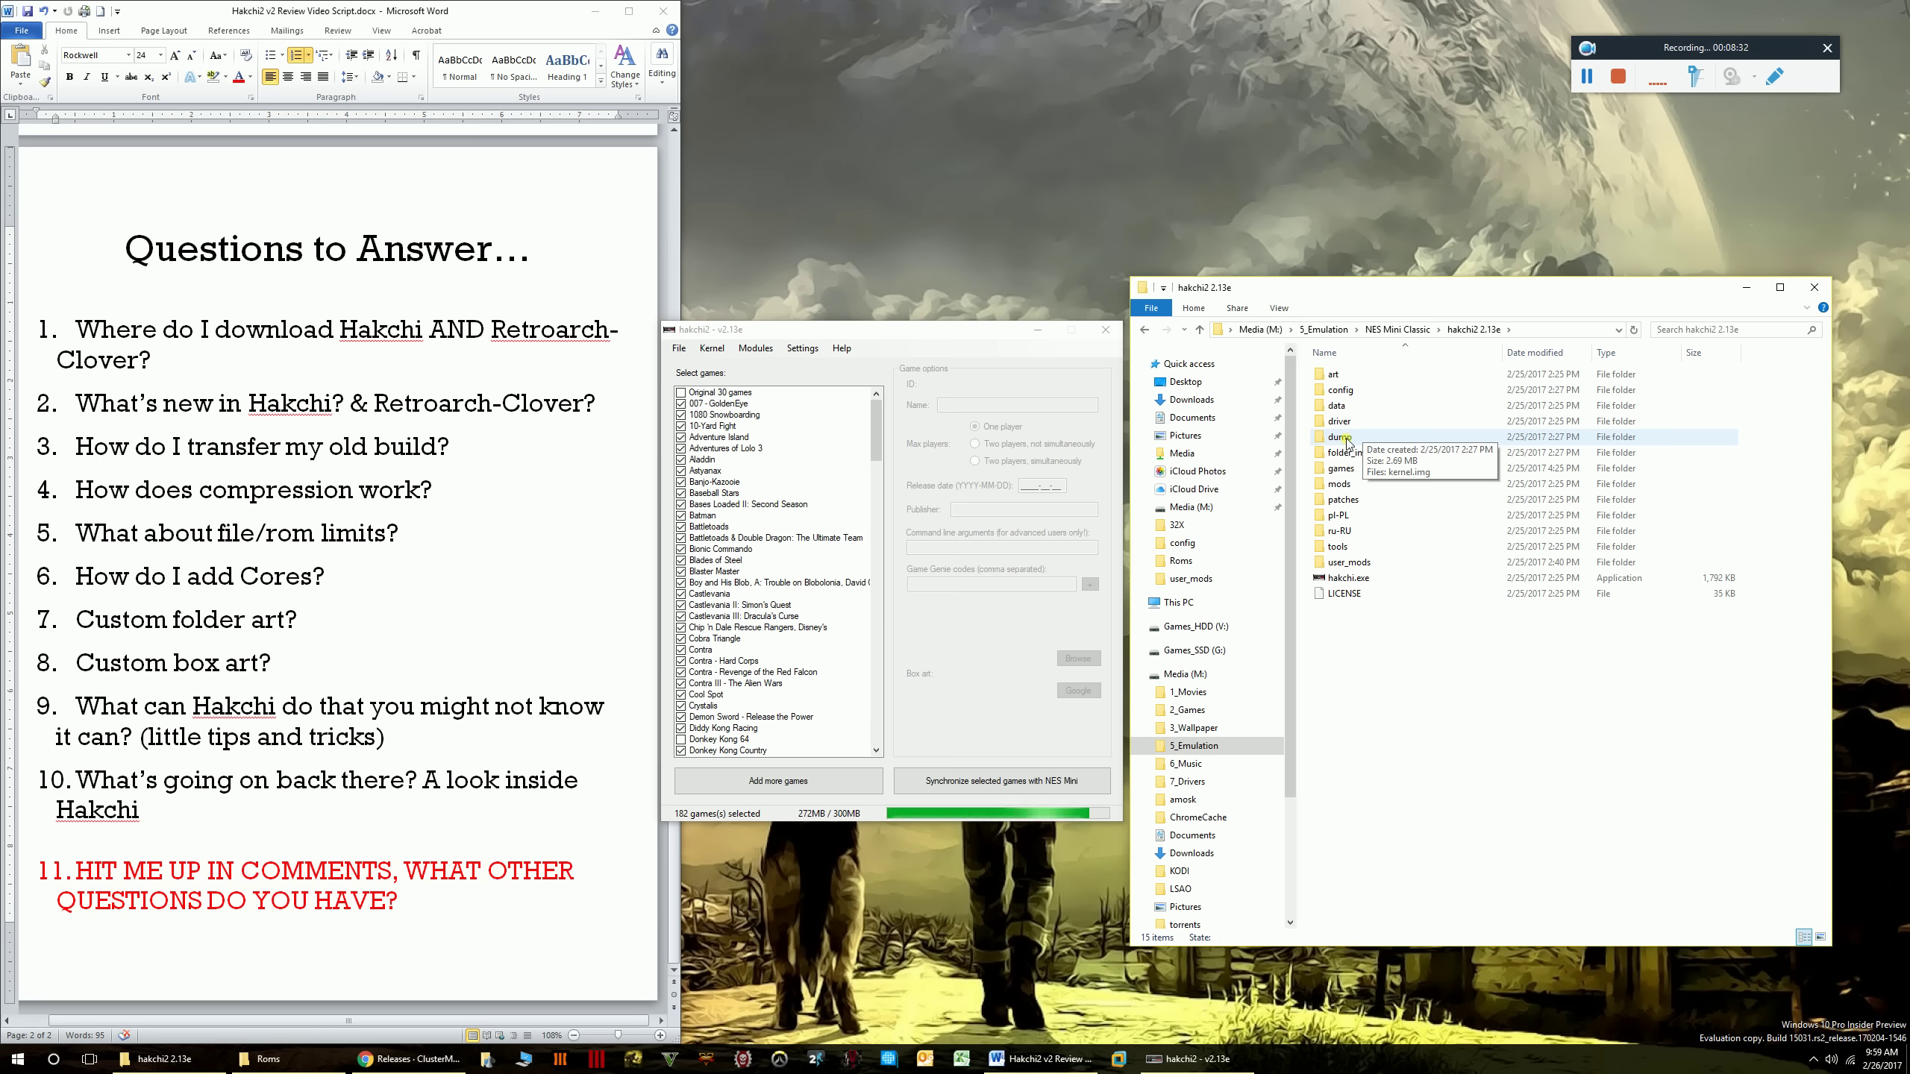
- Display the game options of 1080 Snowboarding in the hakchi2 game list
left_click(926, 344)
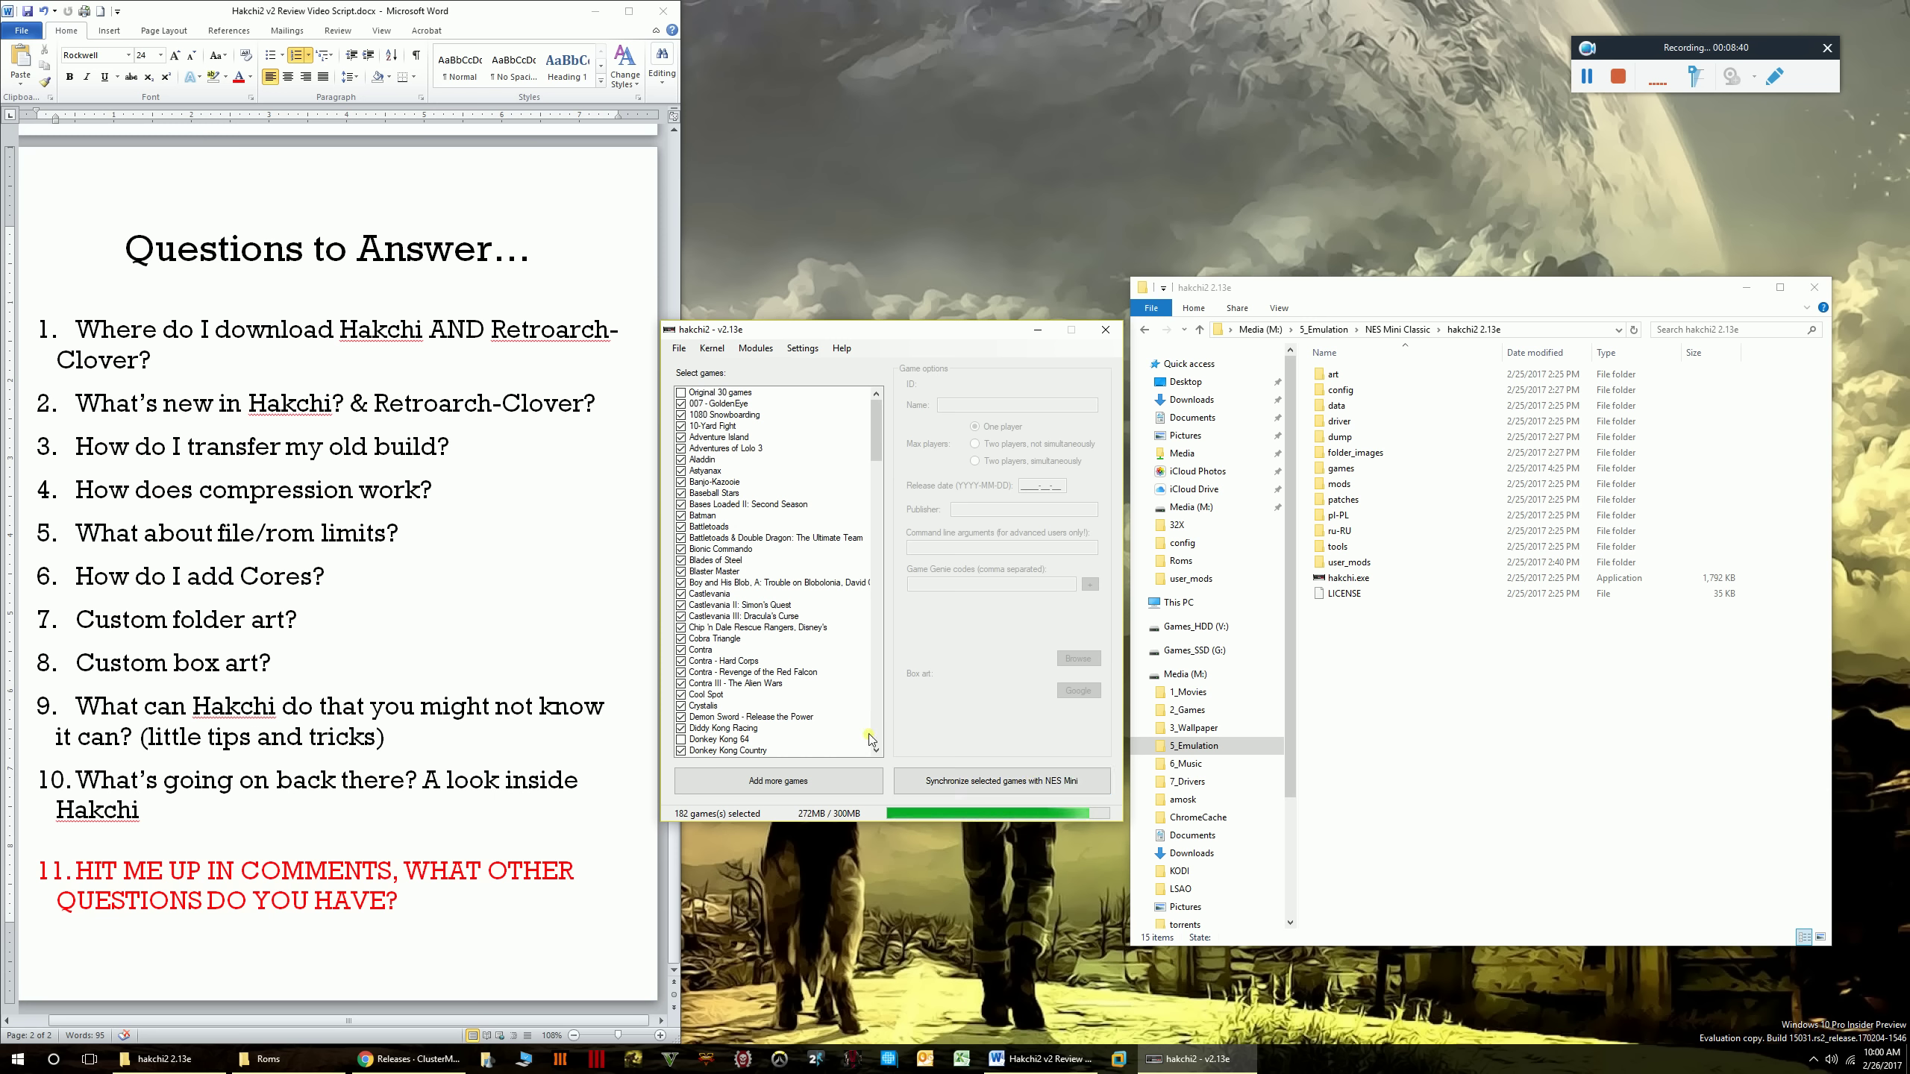
left_click(749, 415)
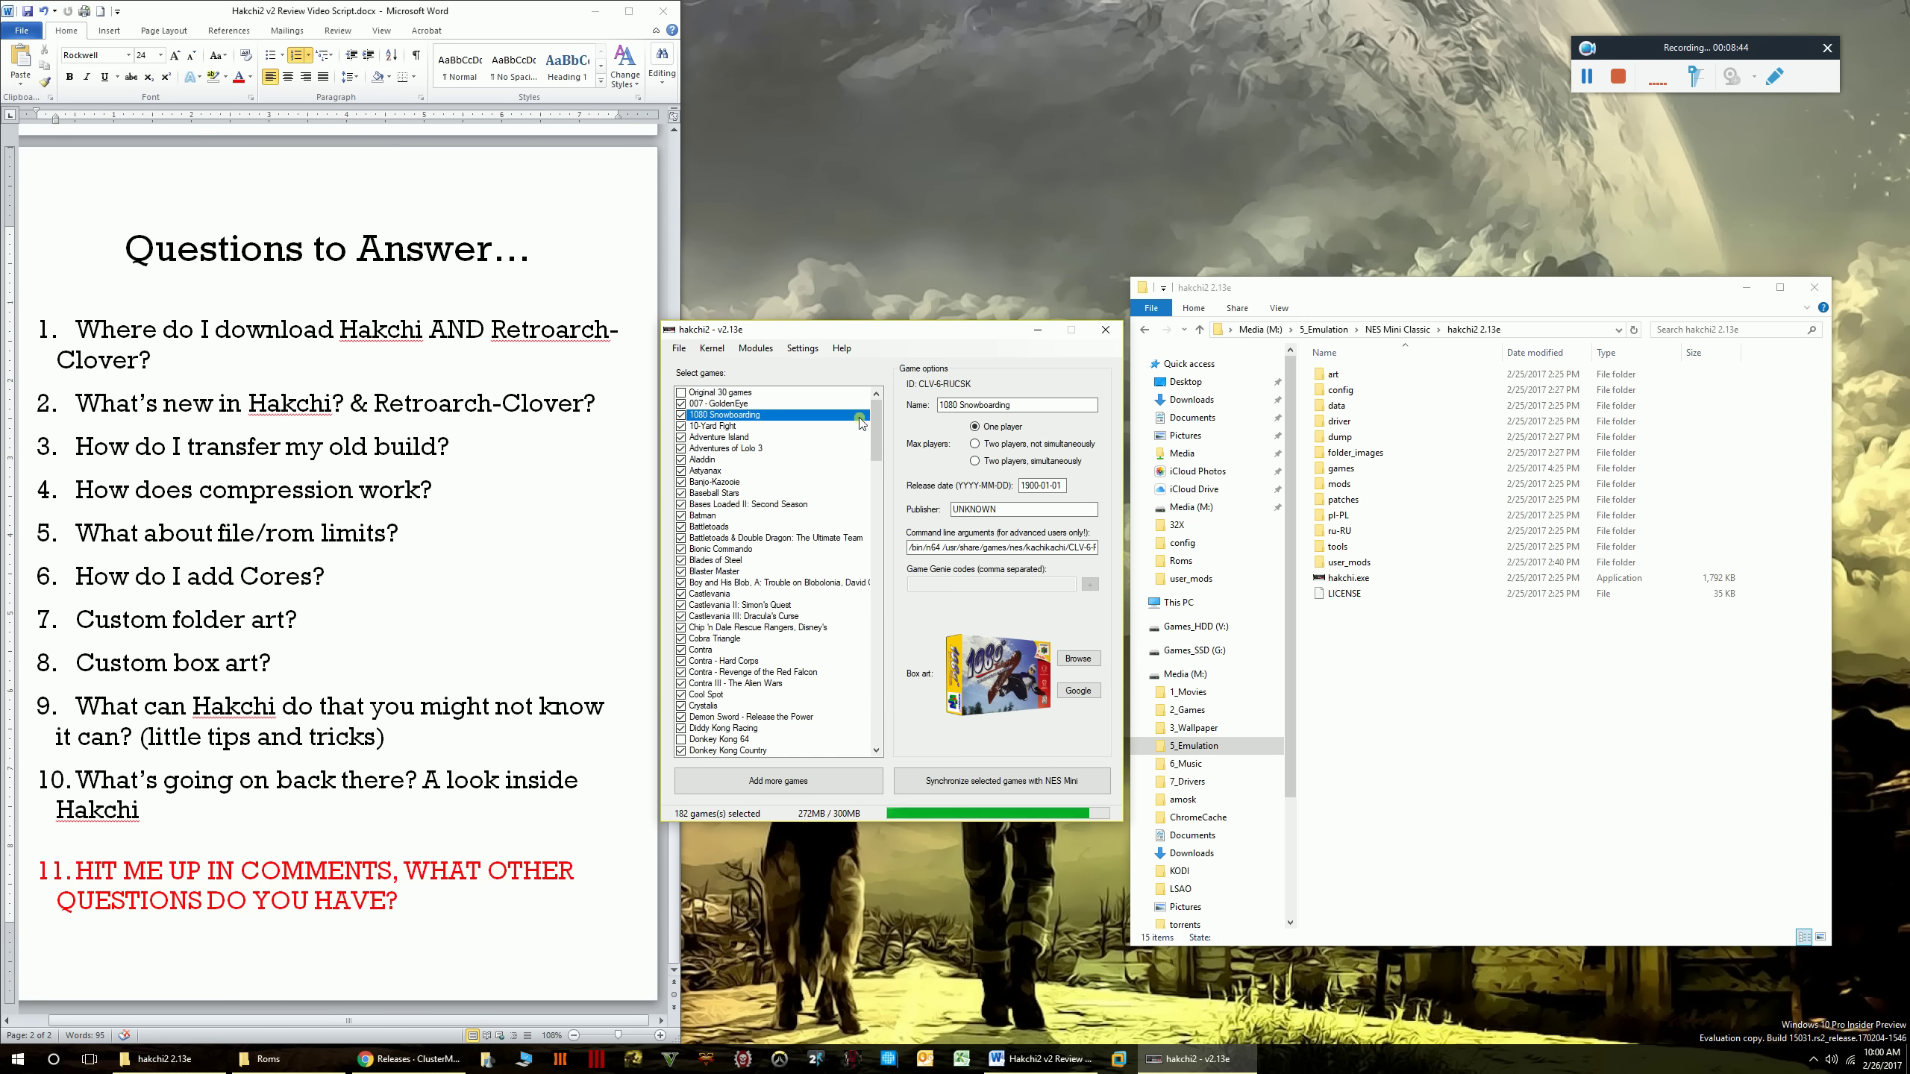
mouse_move(874, 418)
left_mouse_down()
mouse_move(876, 722)
mouse_move(875, 425)
left_mouse_up()
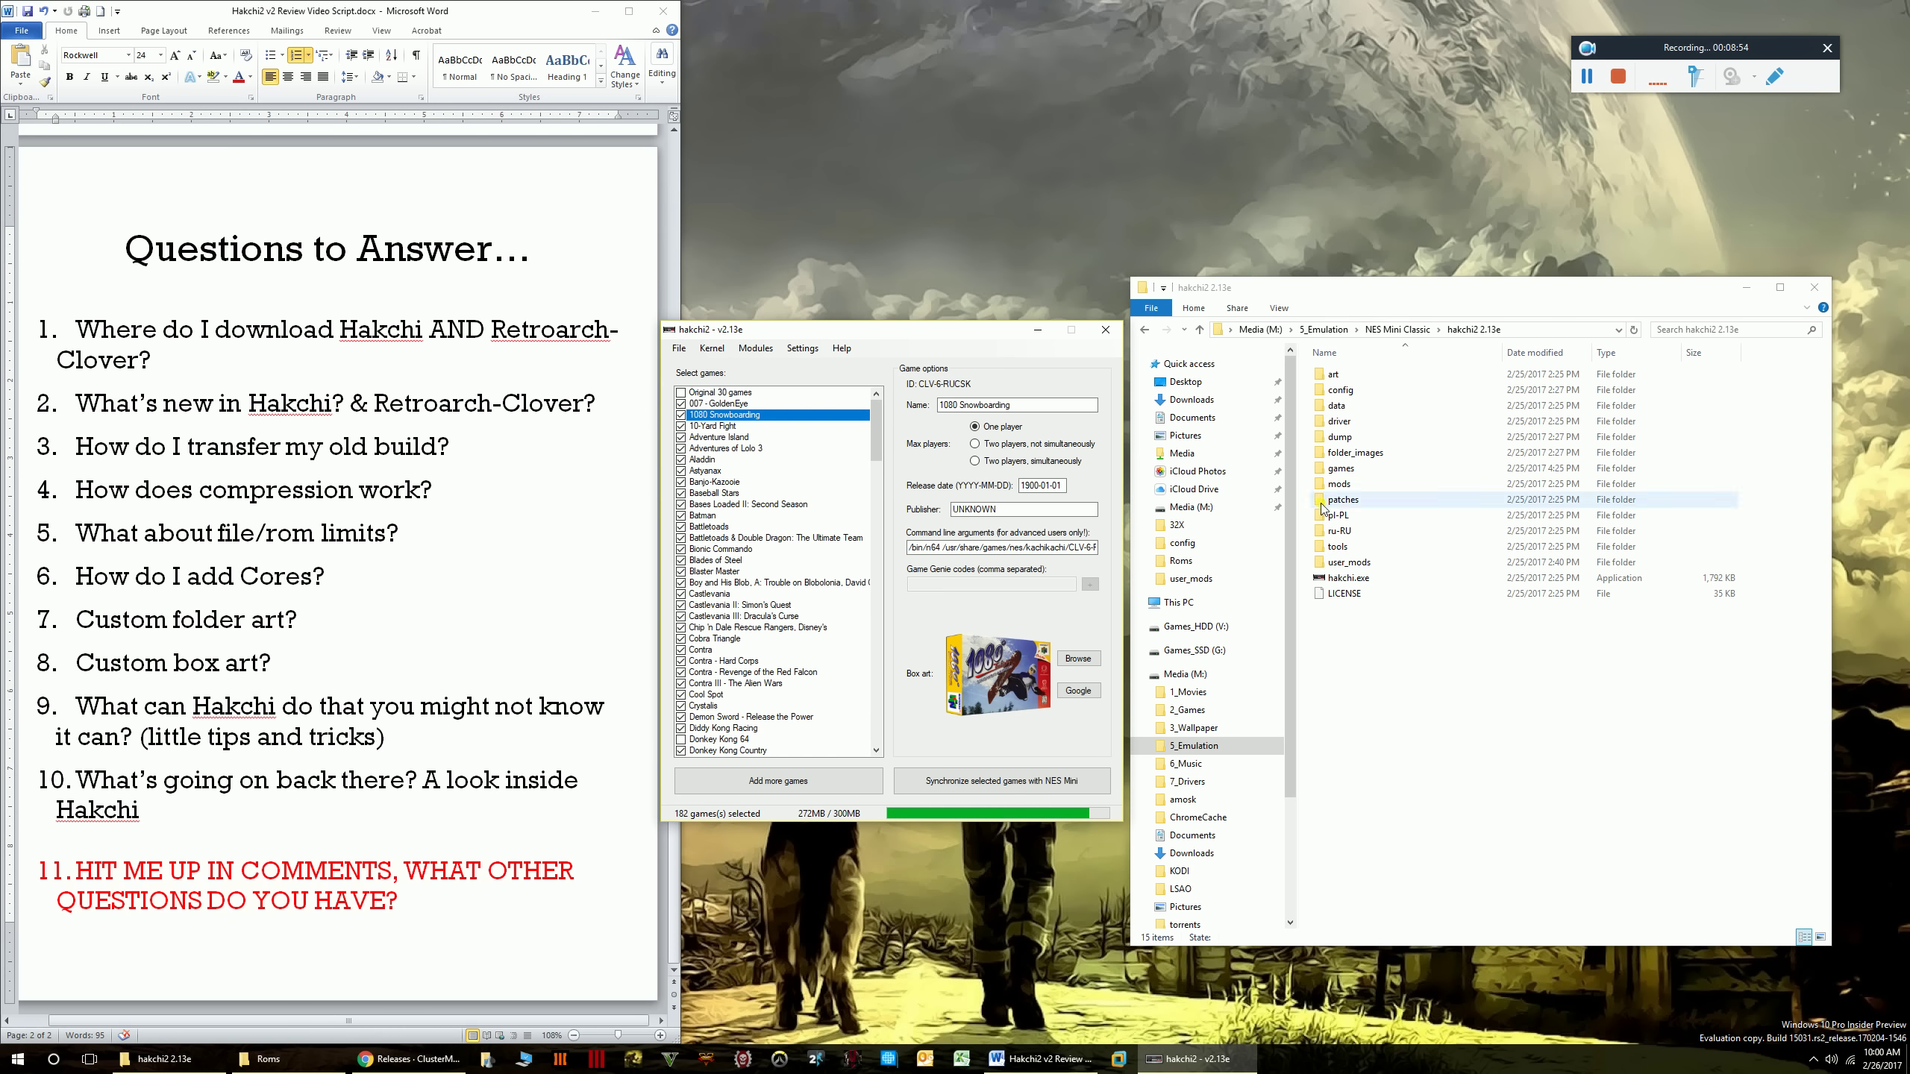
- Look up the files in the config folder of hakchi2 2.12 GA, and go back to its parent folder
left_click(1400, 332)
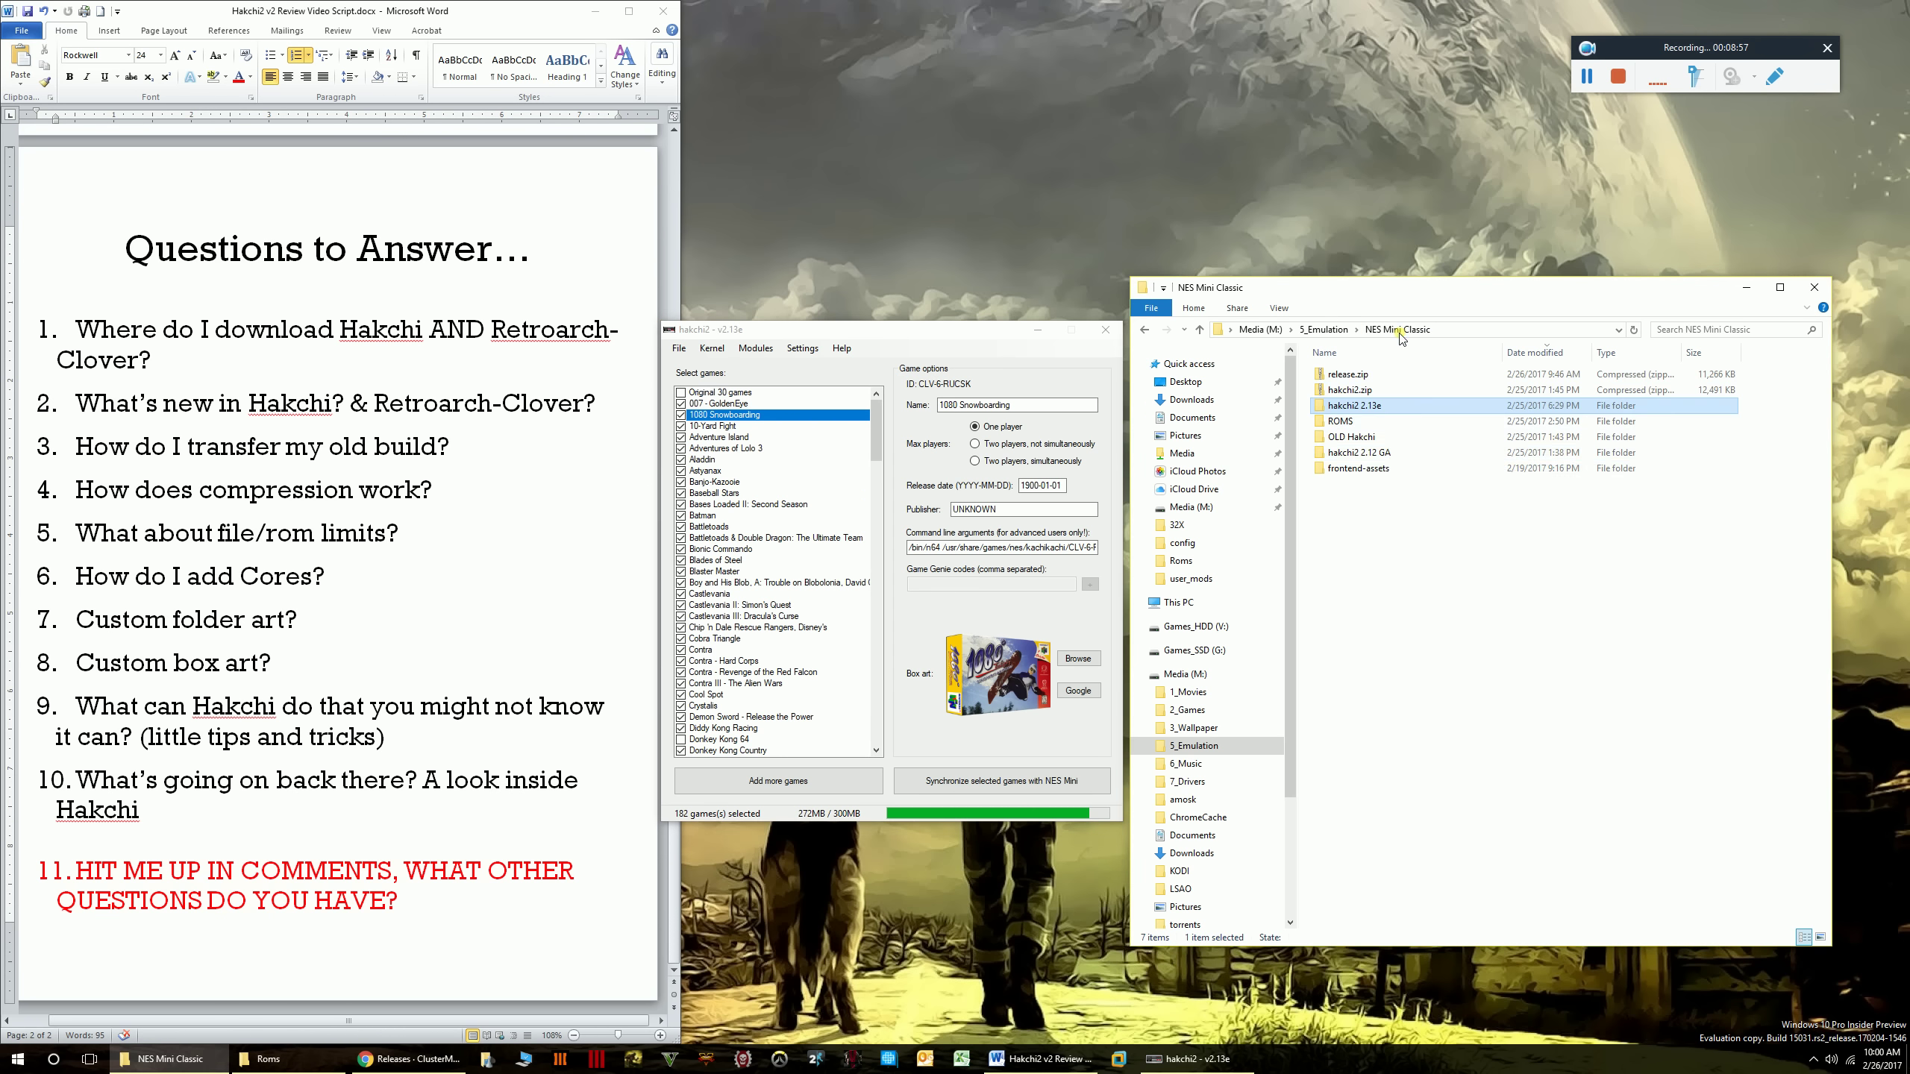
double_click(1379, 455)
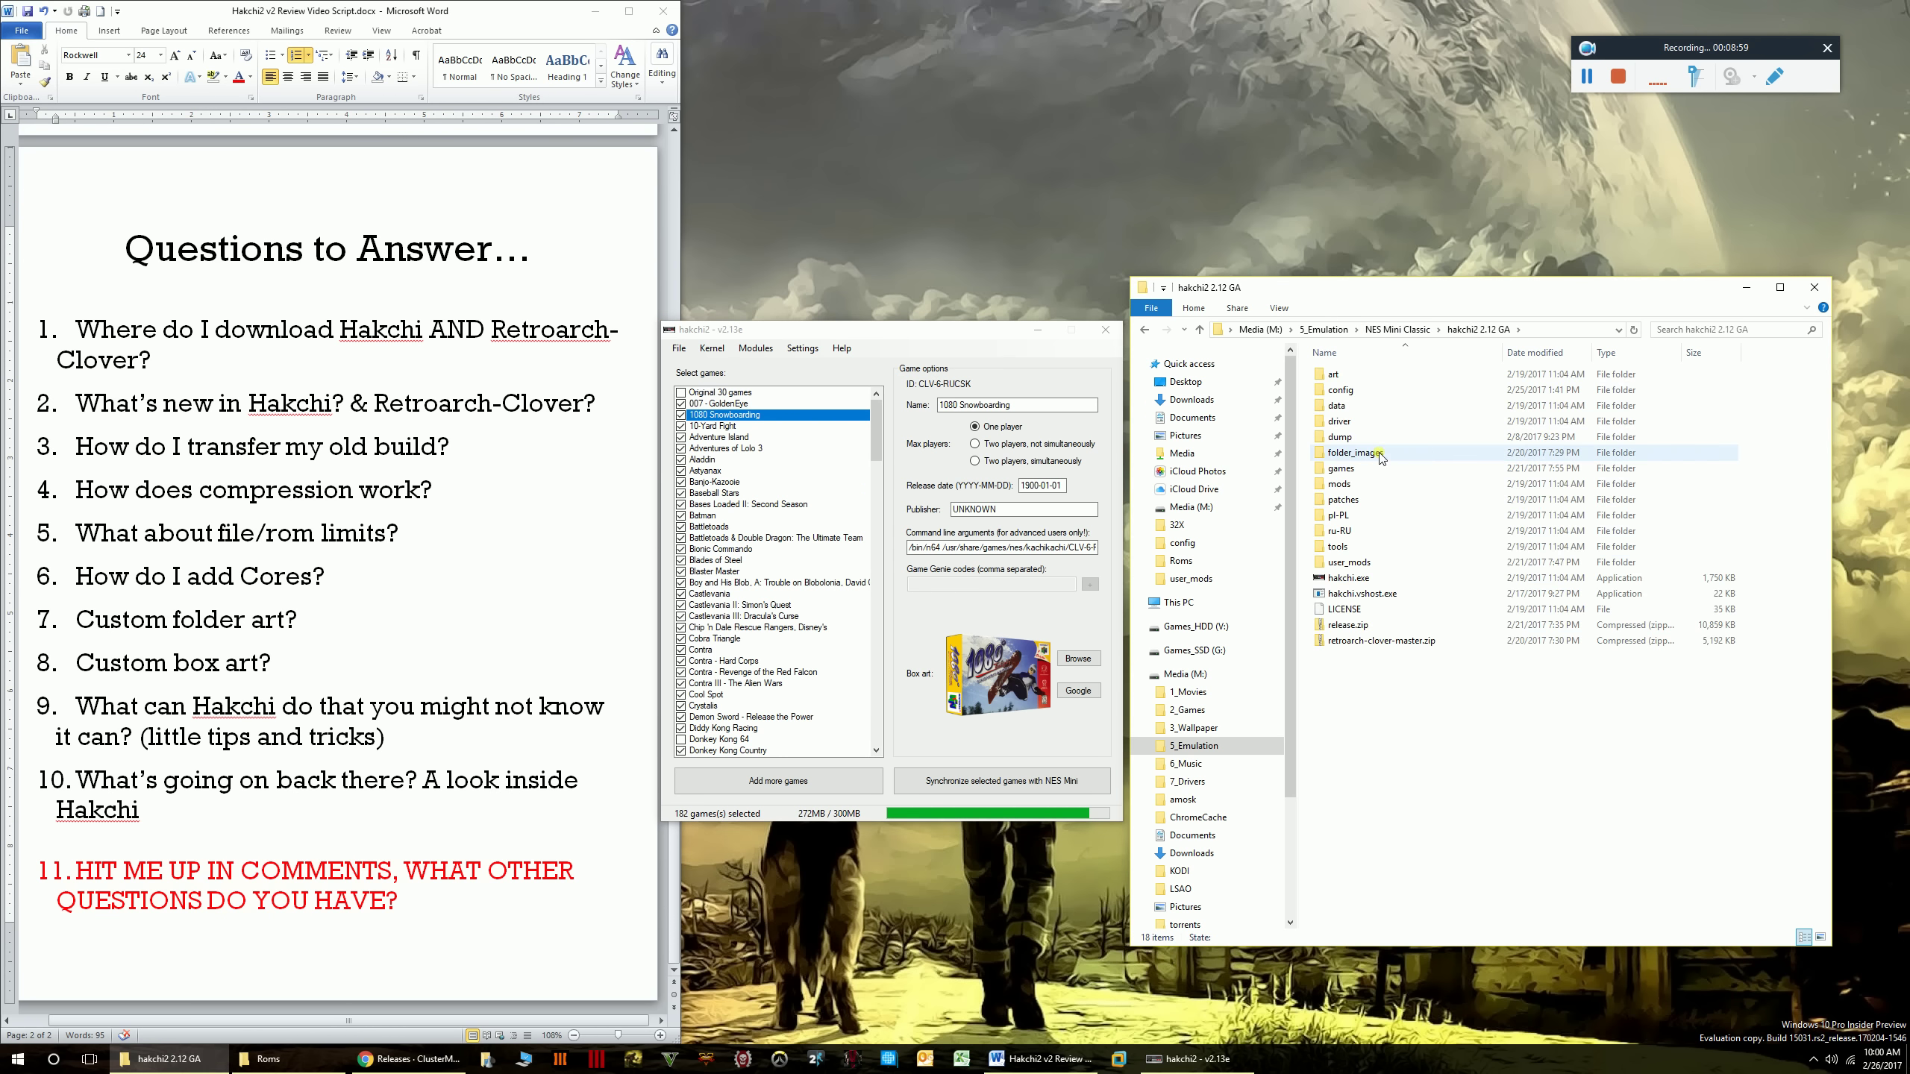
double_click(1346, 391)
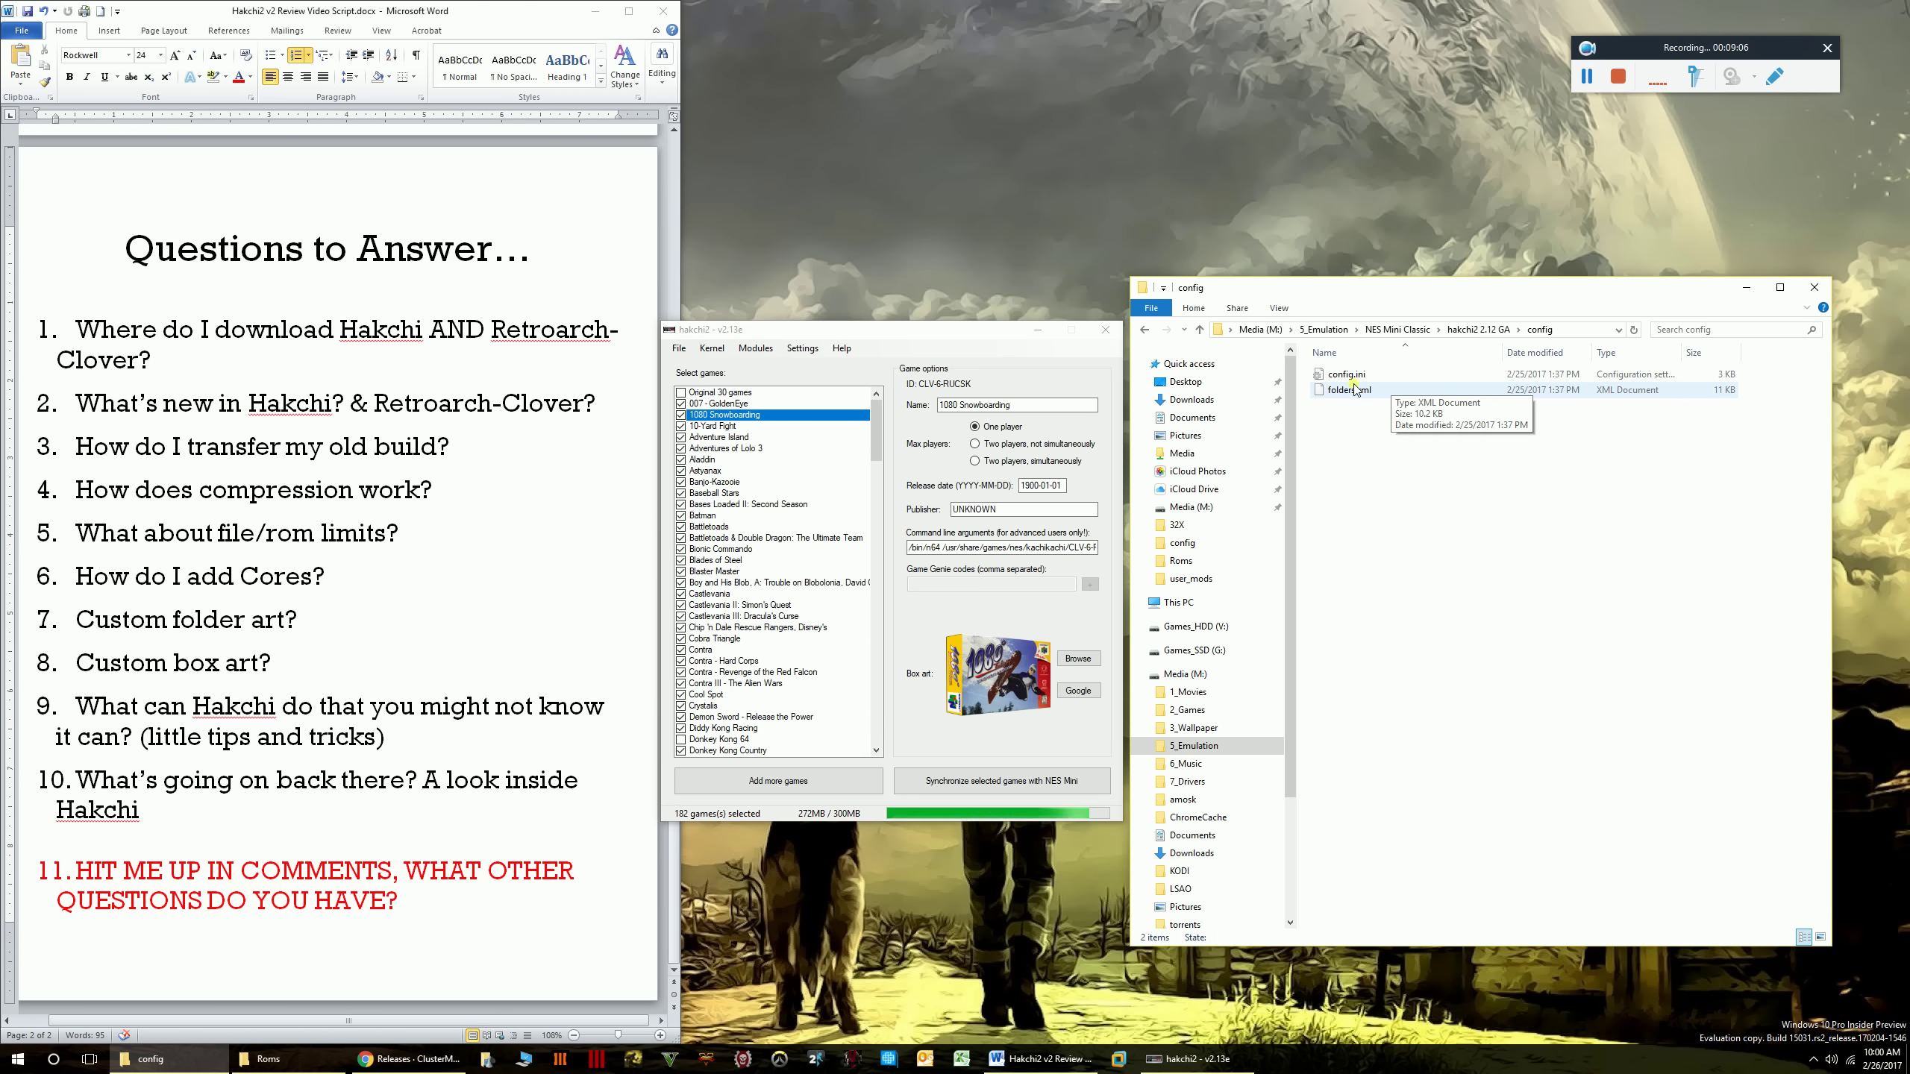
left_click(1478, 330)
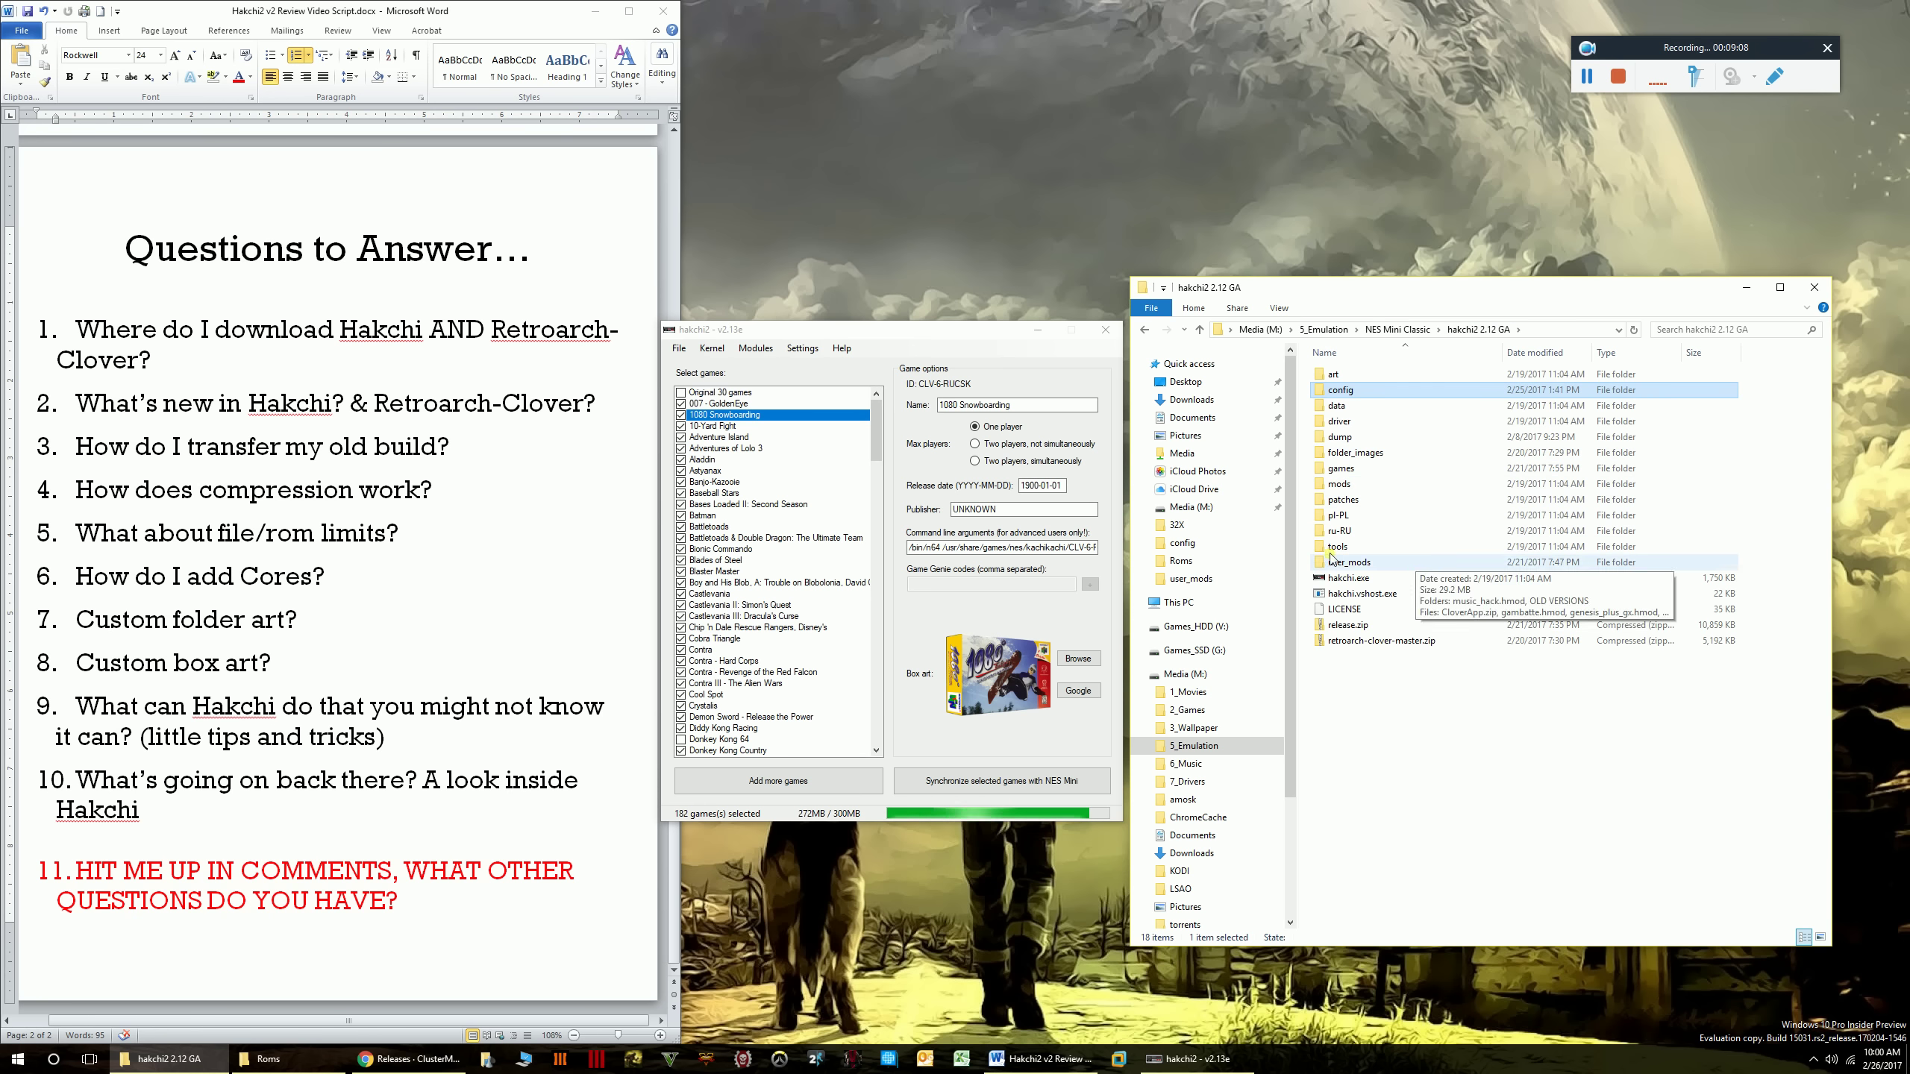
- Look through the games folder of hakchi2 2.12 GA, and return to the hakchi2 2.13e folder
left_click(1345, 468)
double_click(1345, 467)
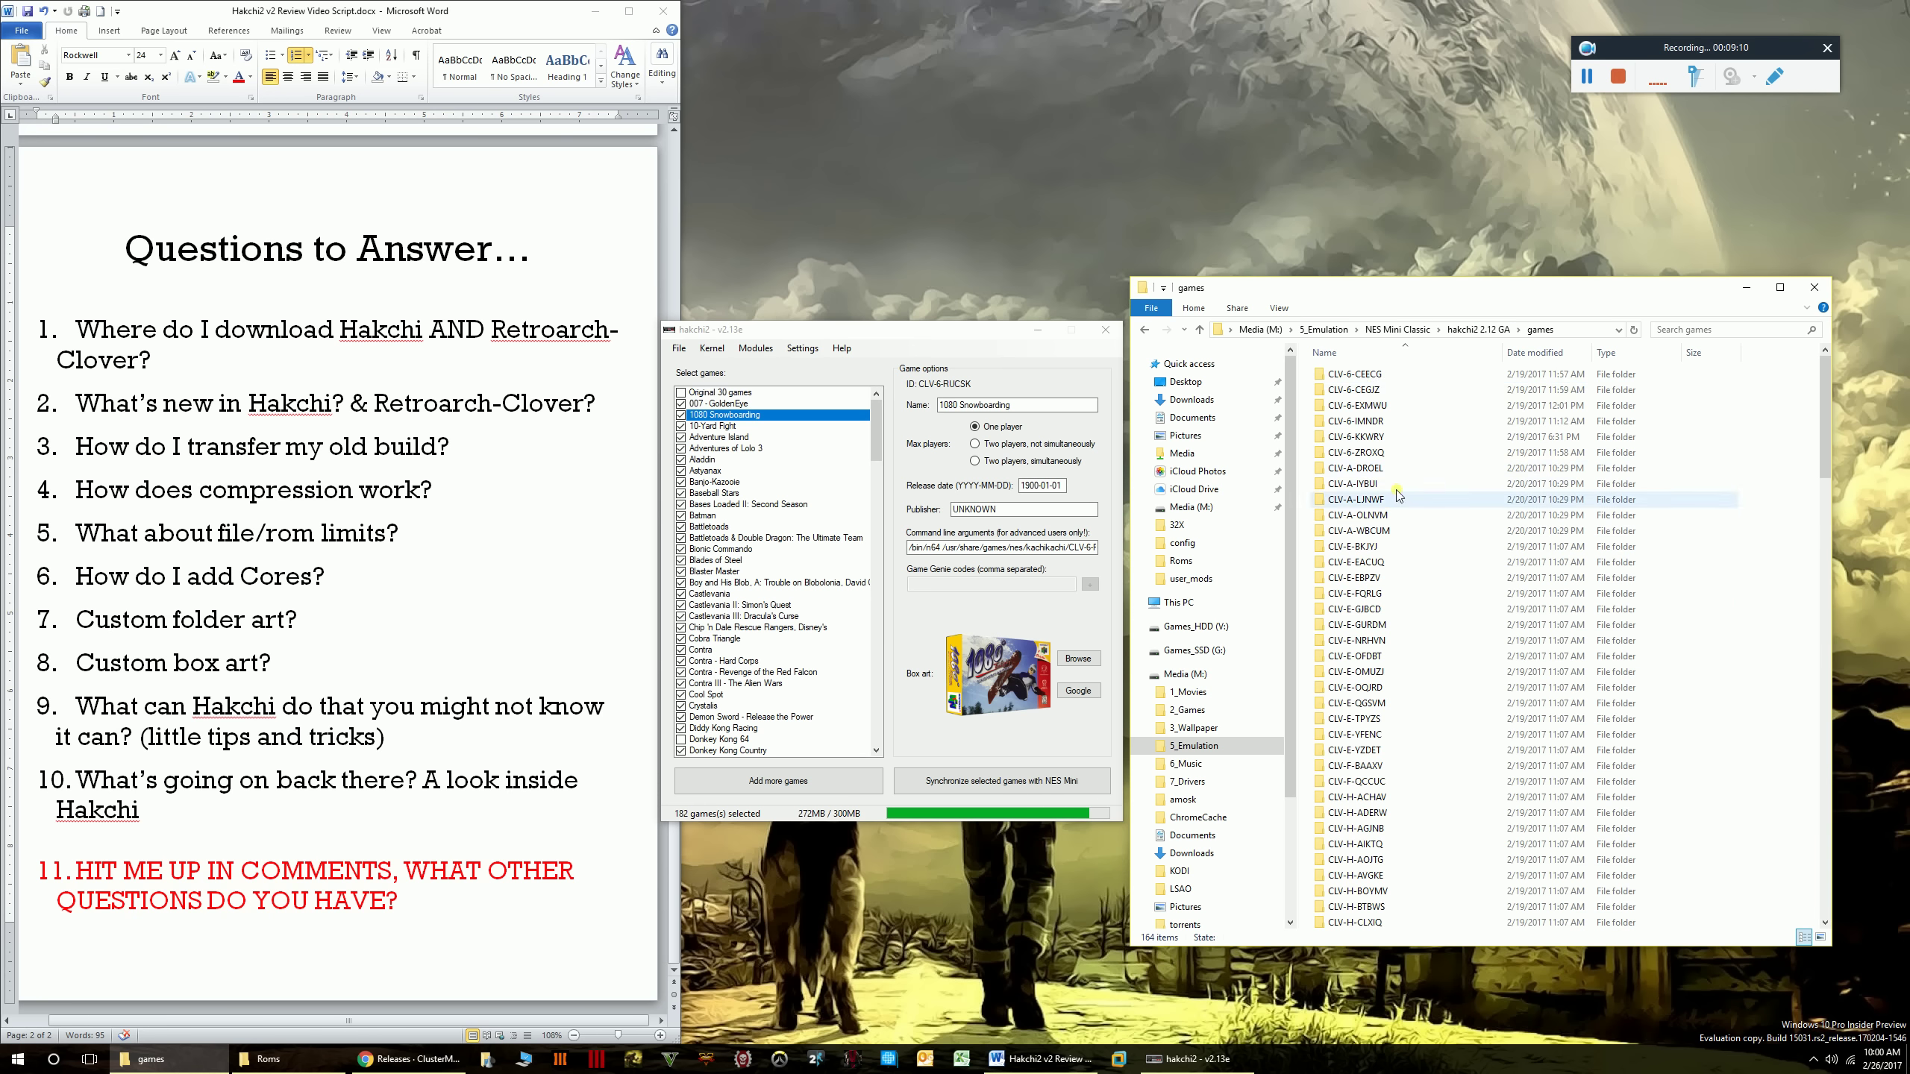
scroll(1416, 605, "down", 20)
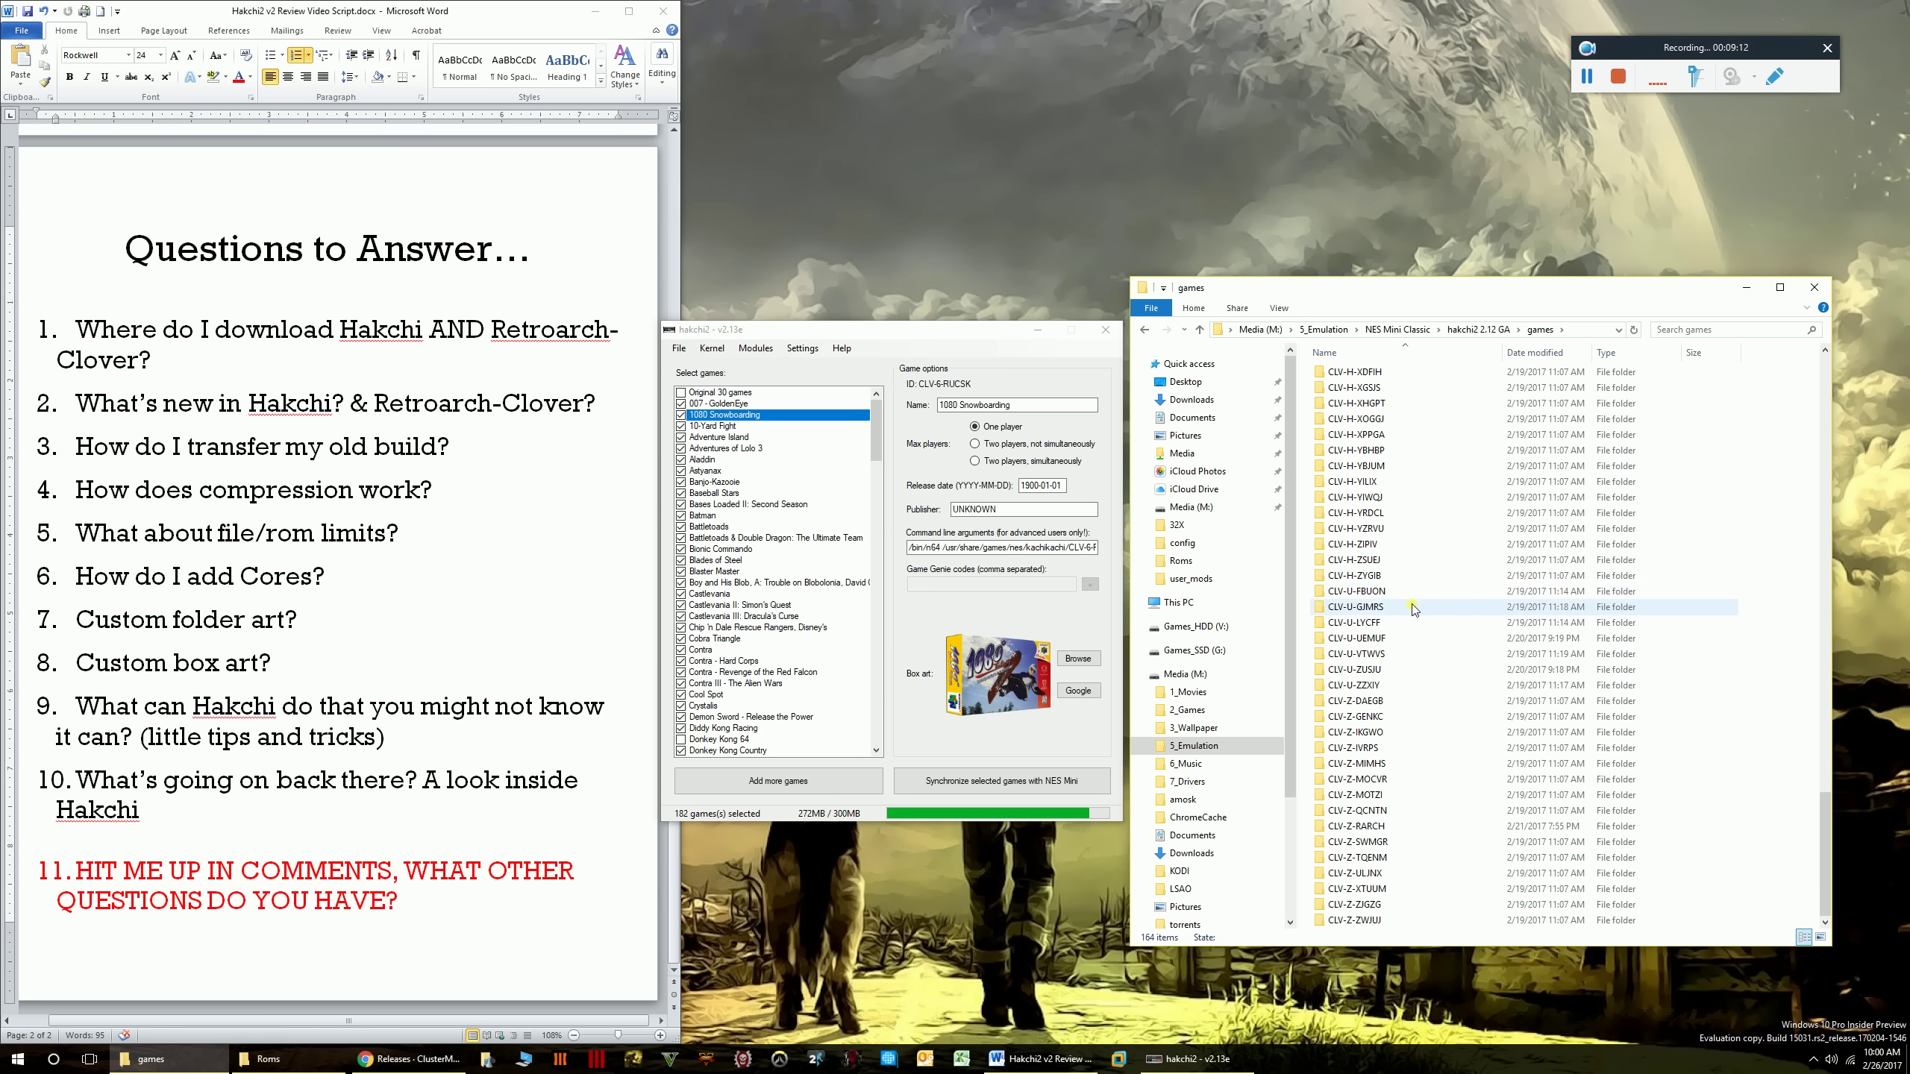
scroll(1416, 605, "up", 20)
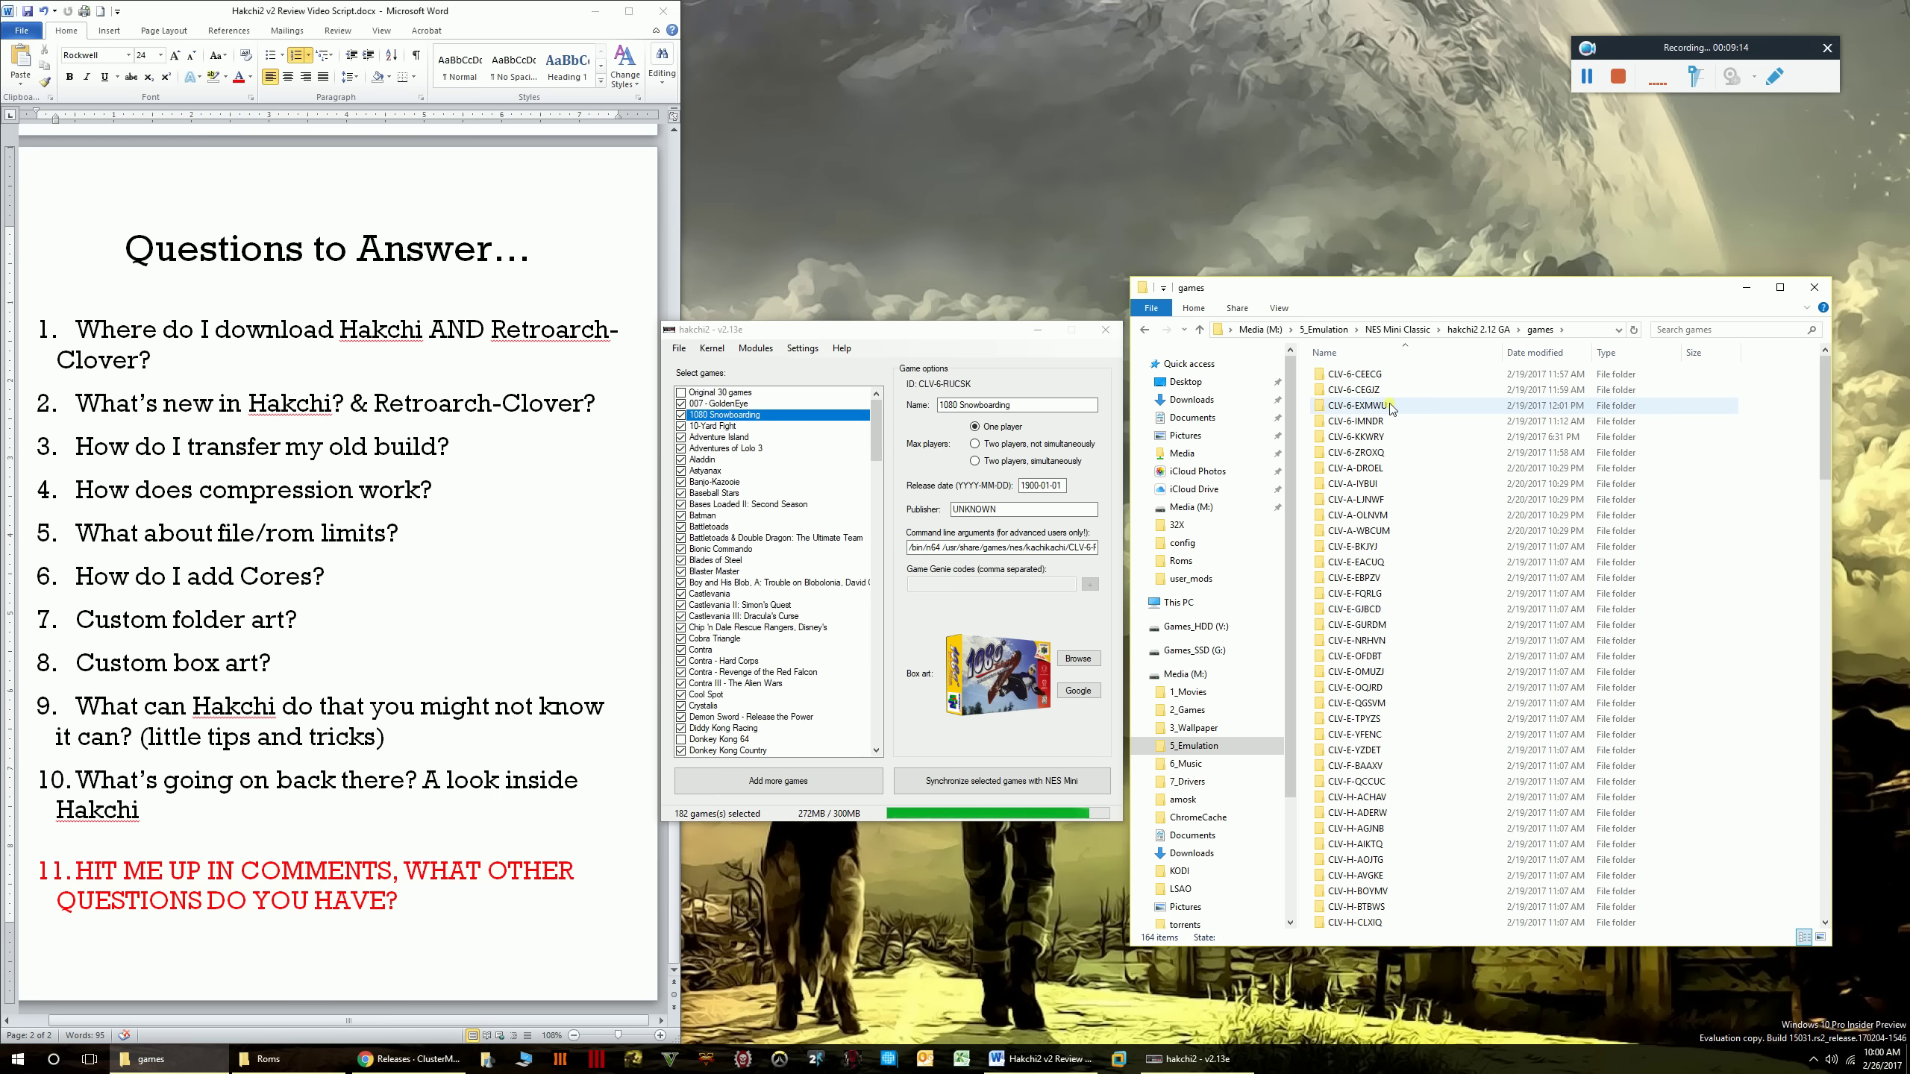
key("BackSpace")
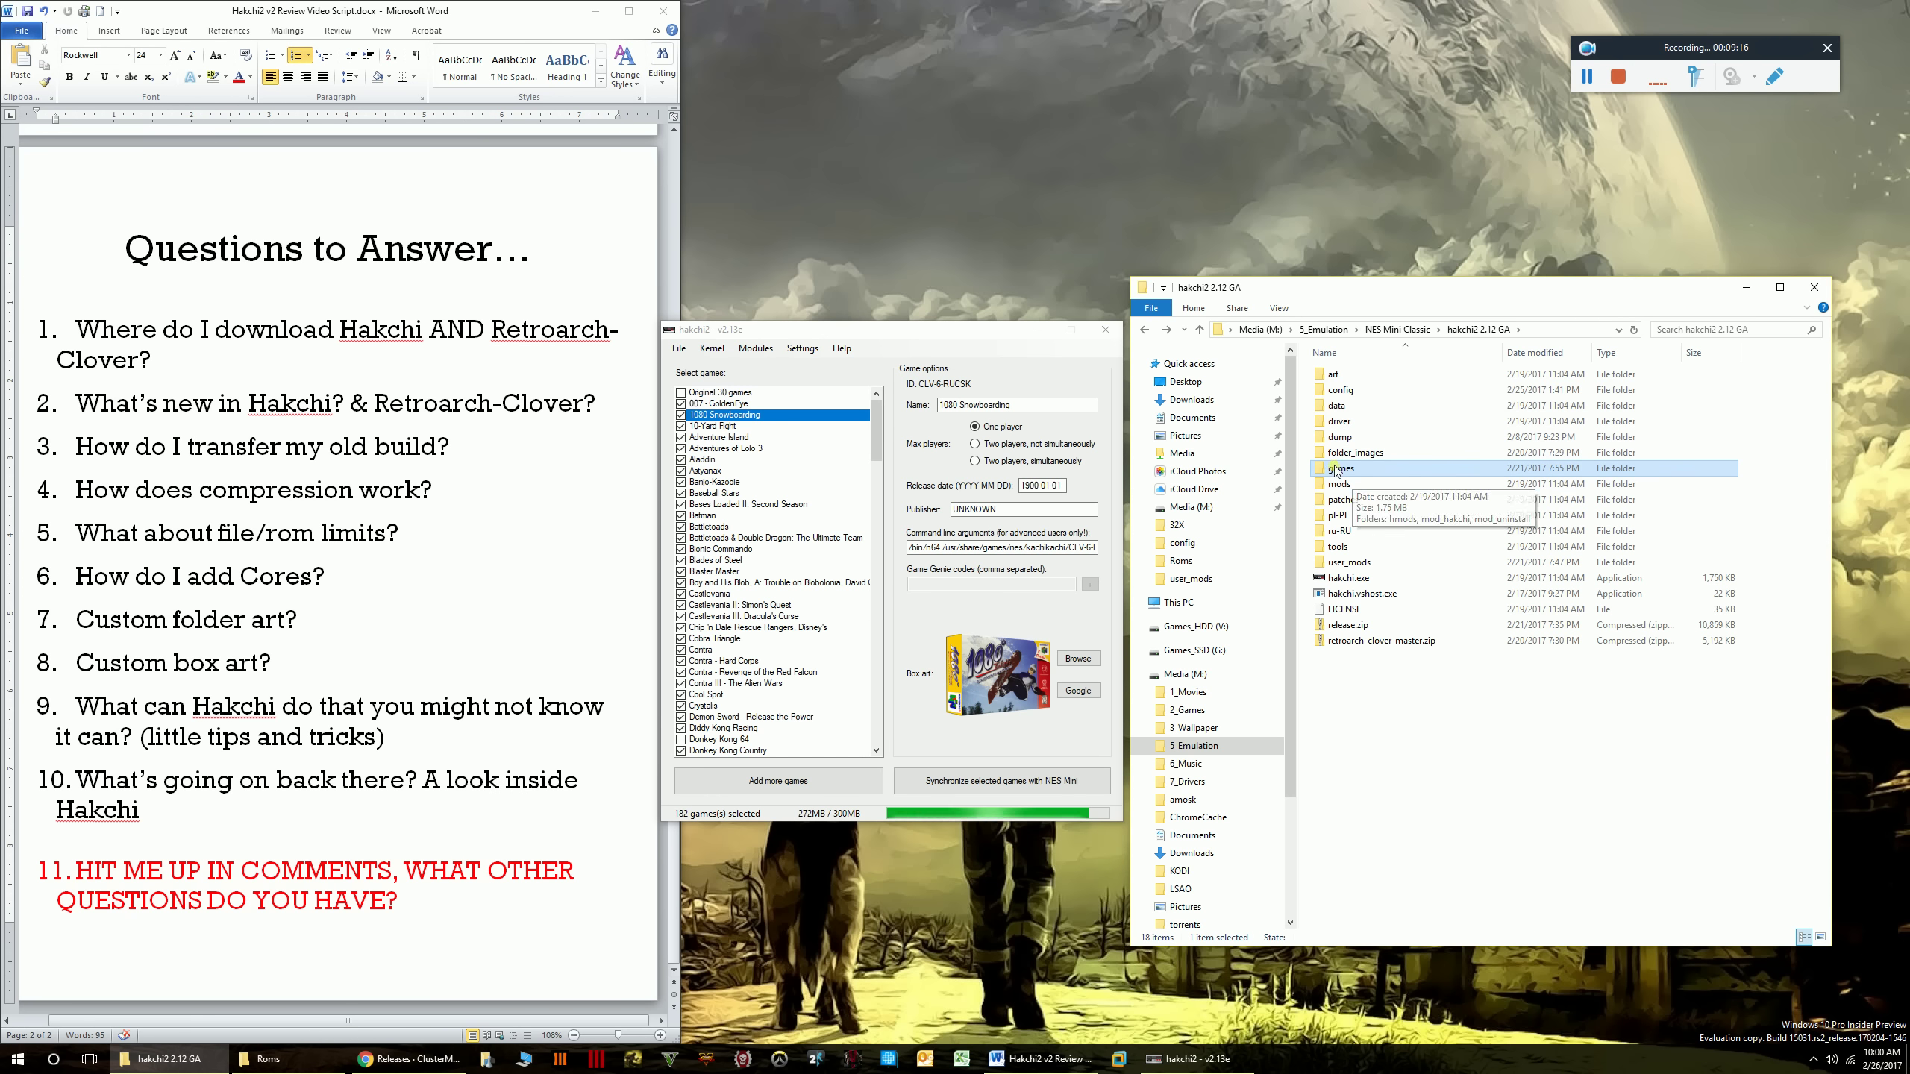
left_click(1396, 331)
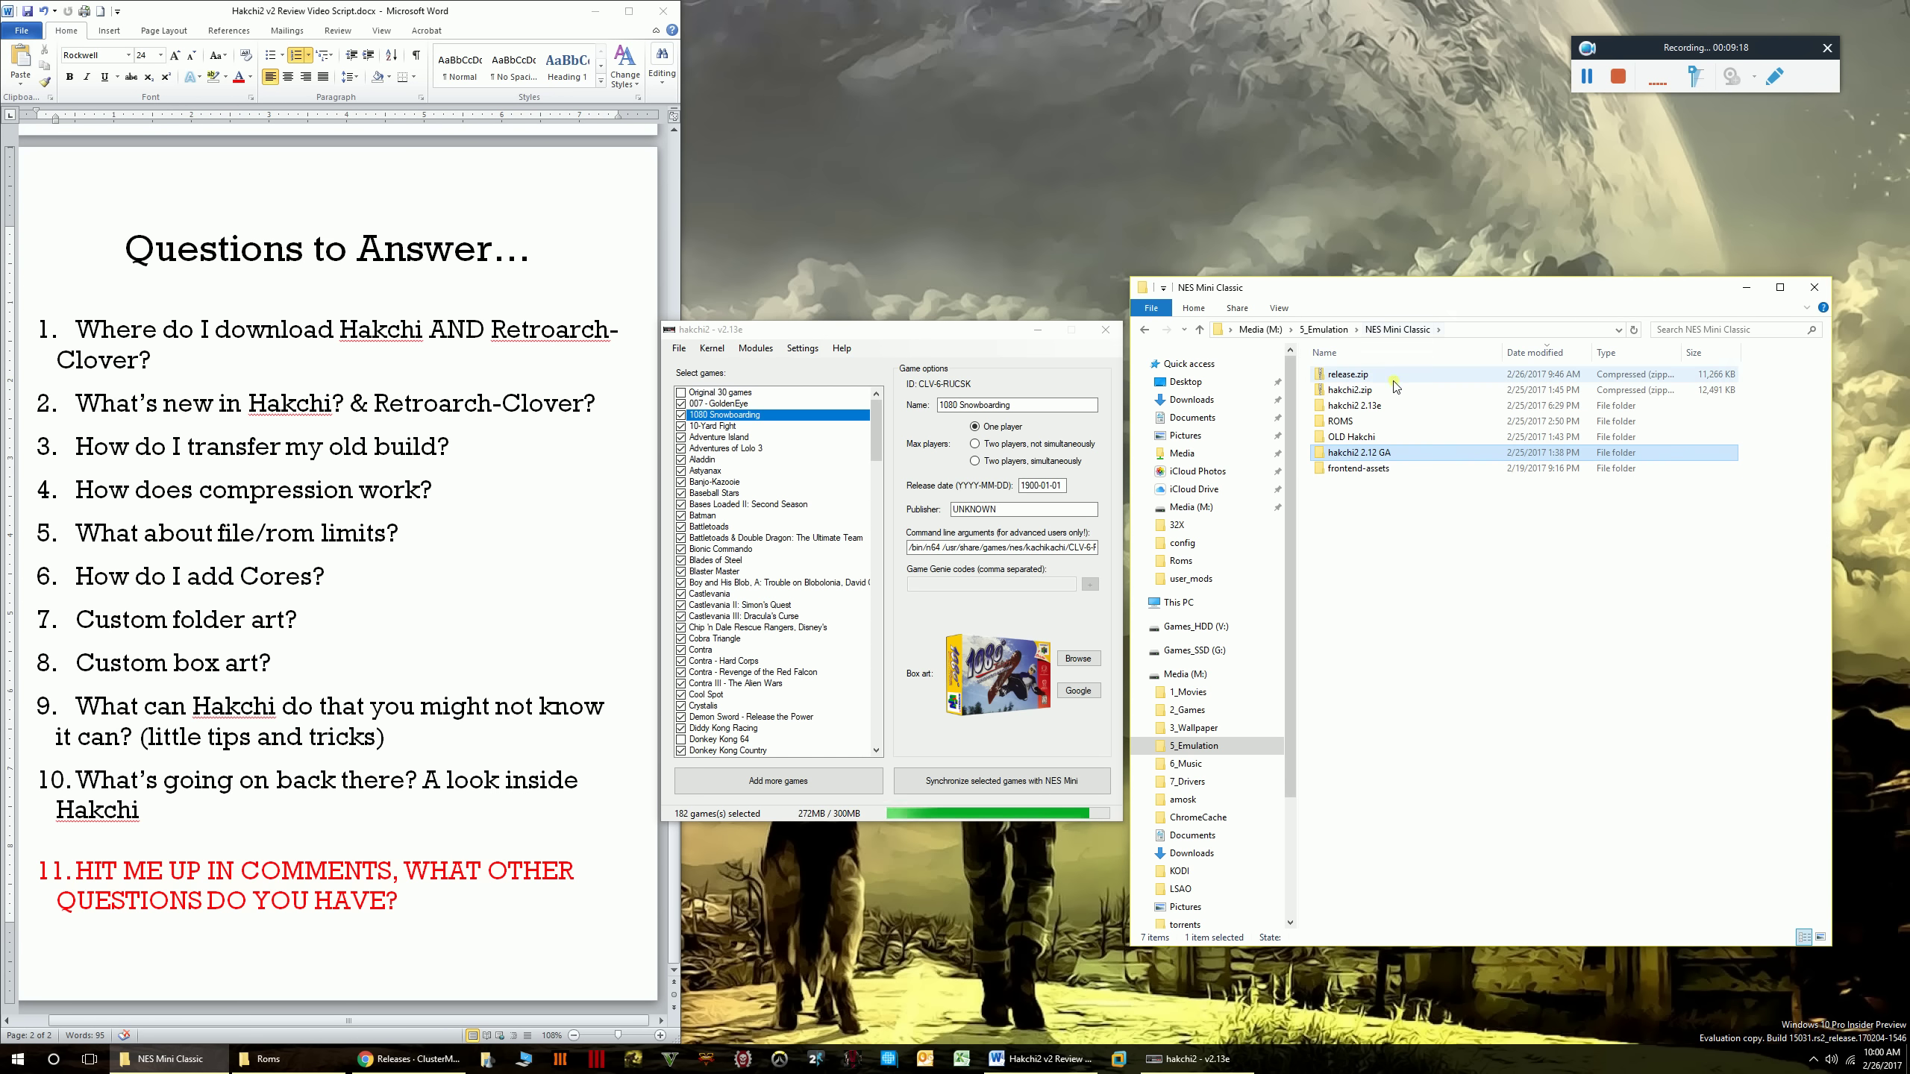
double_click(1353, 407)
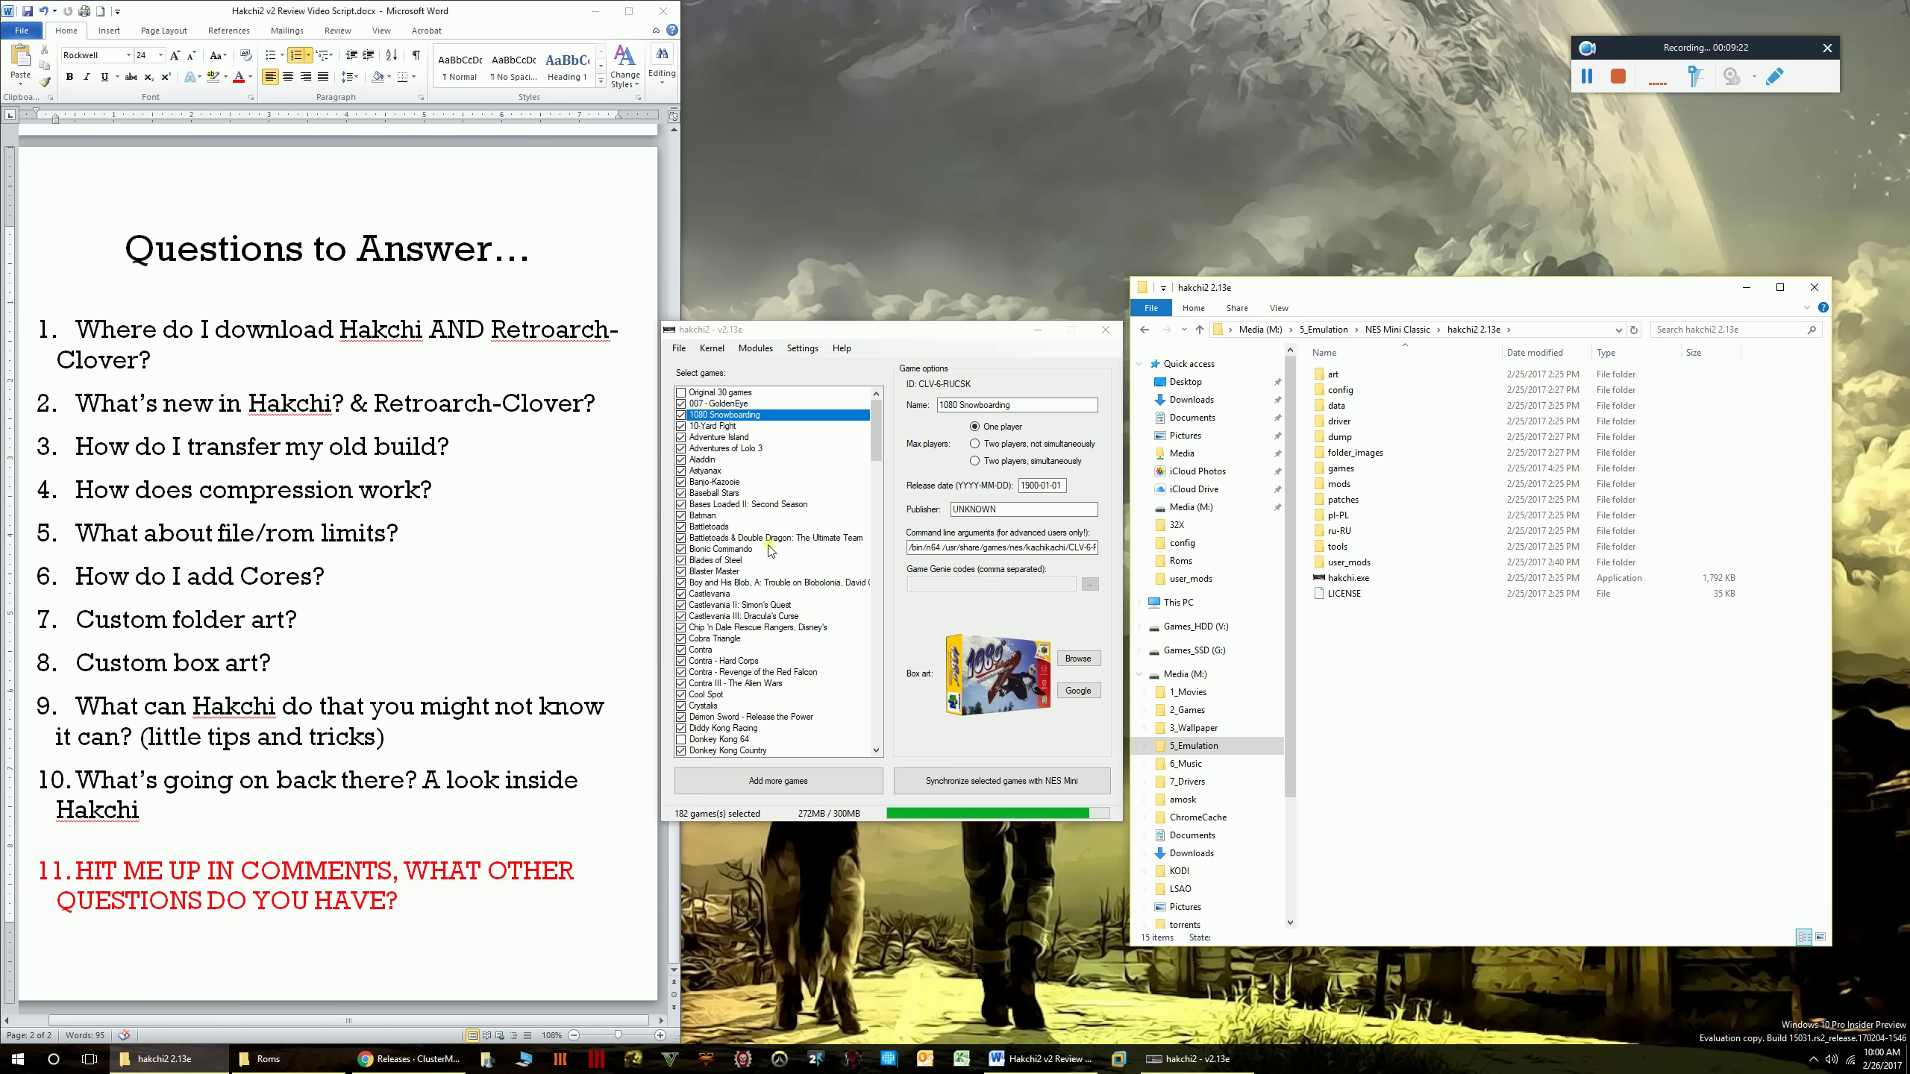
- Examine the hakchi2 commands for extra modules and the setting for compressing games
left_click_drag(928, 333, 919, 311)
scroll(752, 504, "down", 20)
left_click_drag(865, 604, 911, 333)
left_click(784, 343)
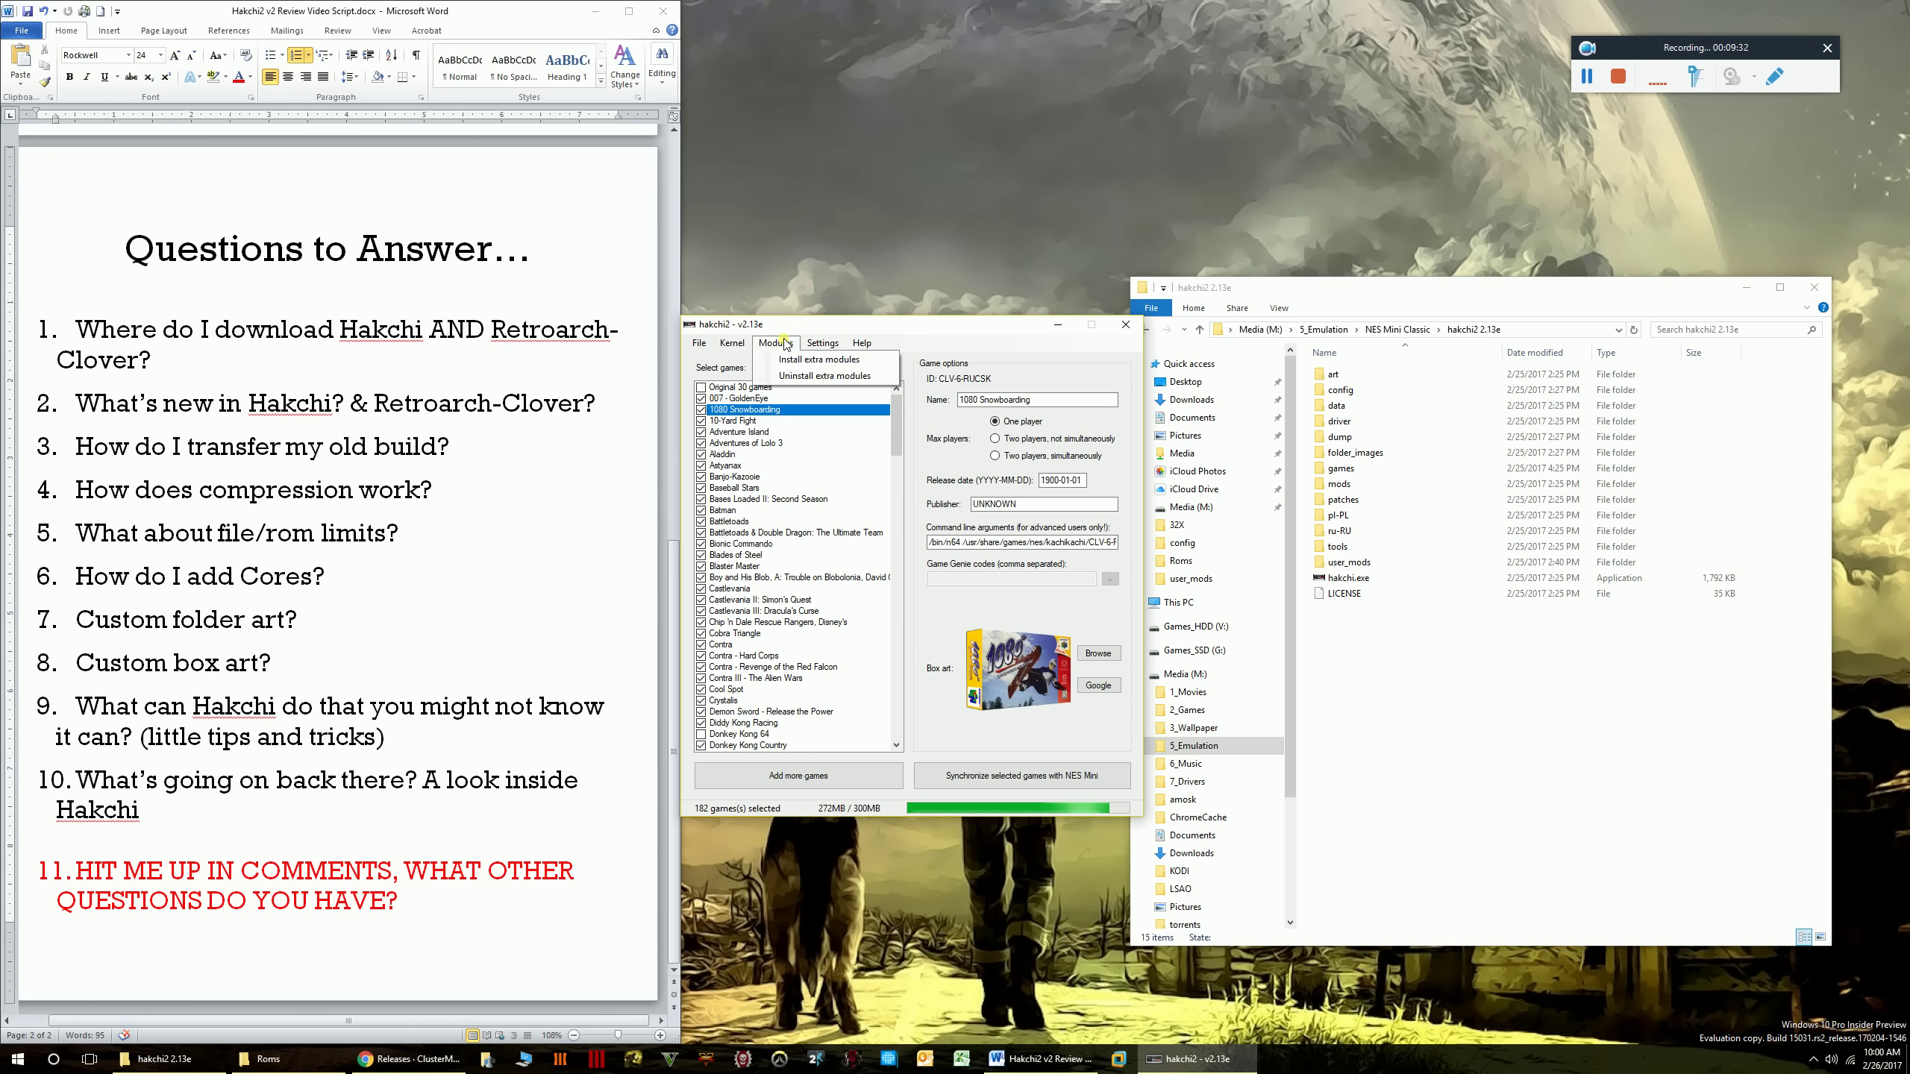
mouse_move(816, 344)
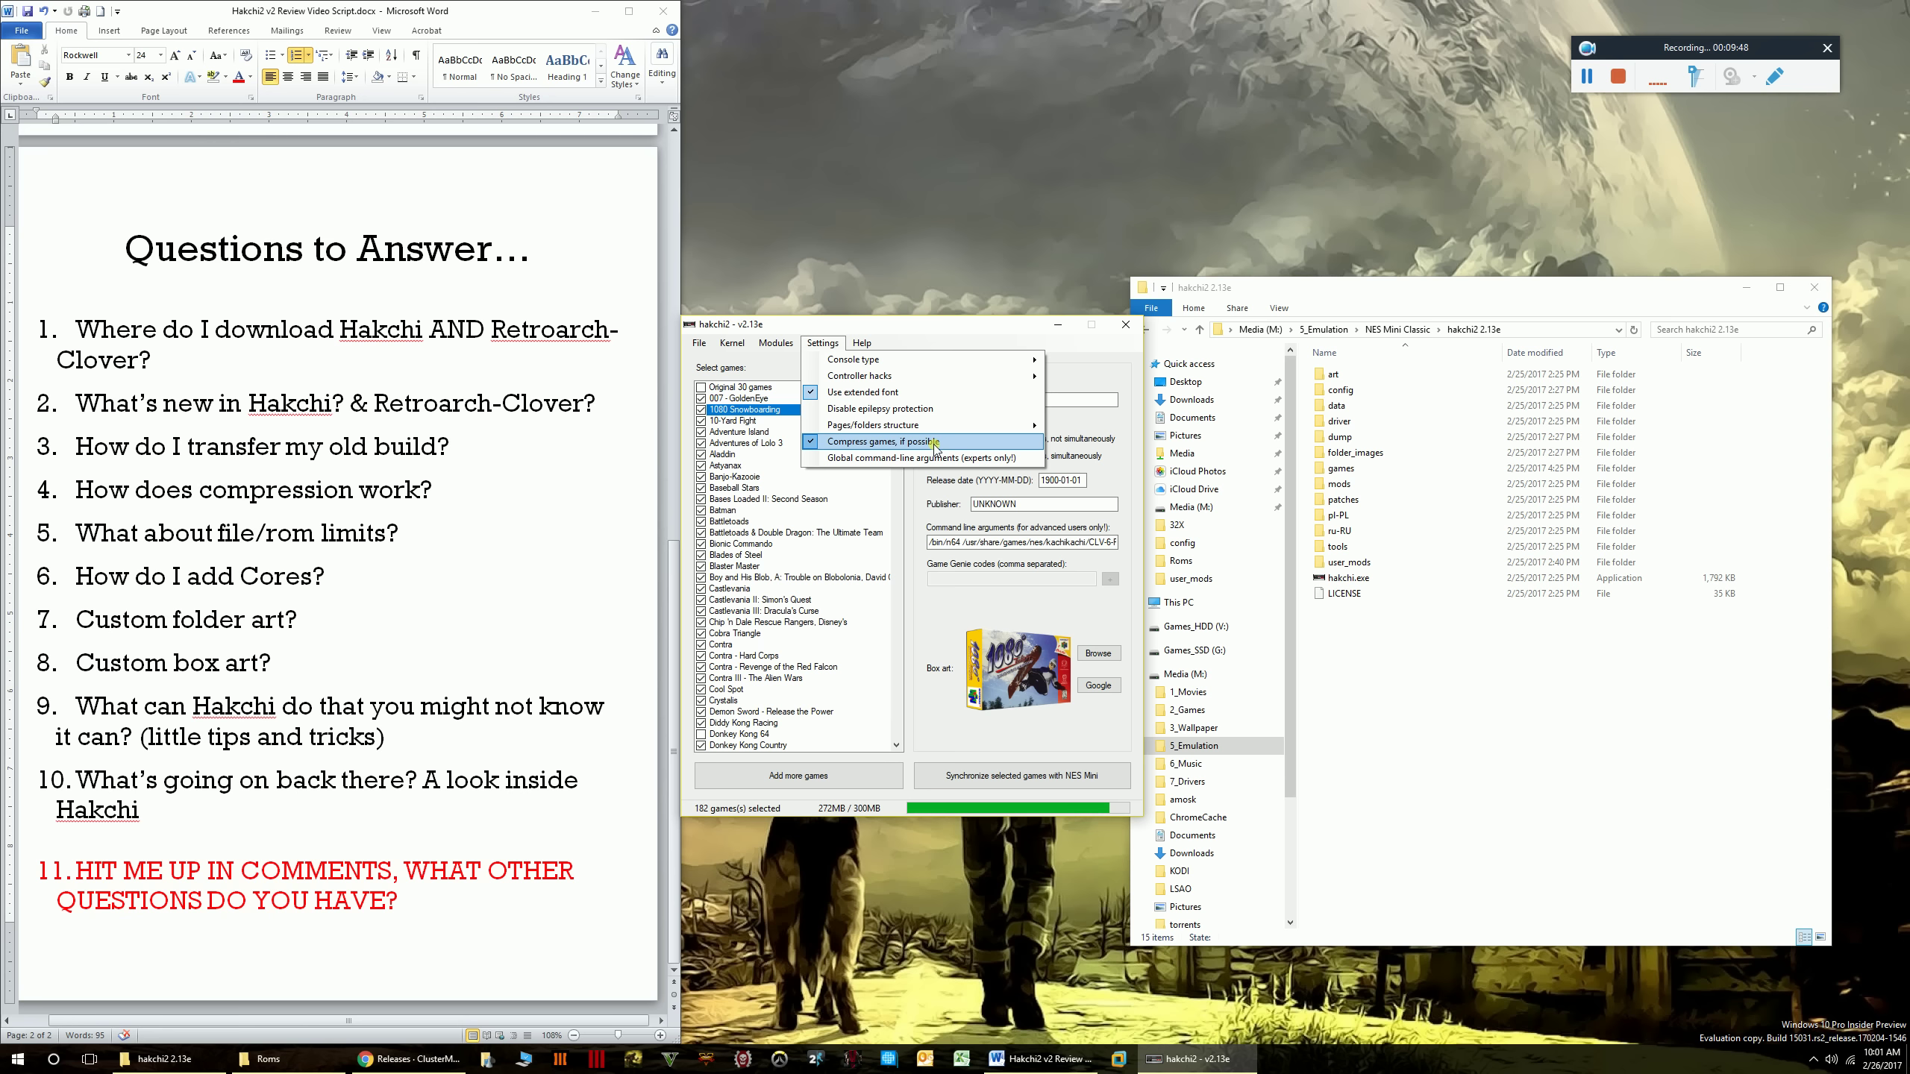
left_click(1604, 680)
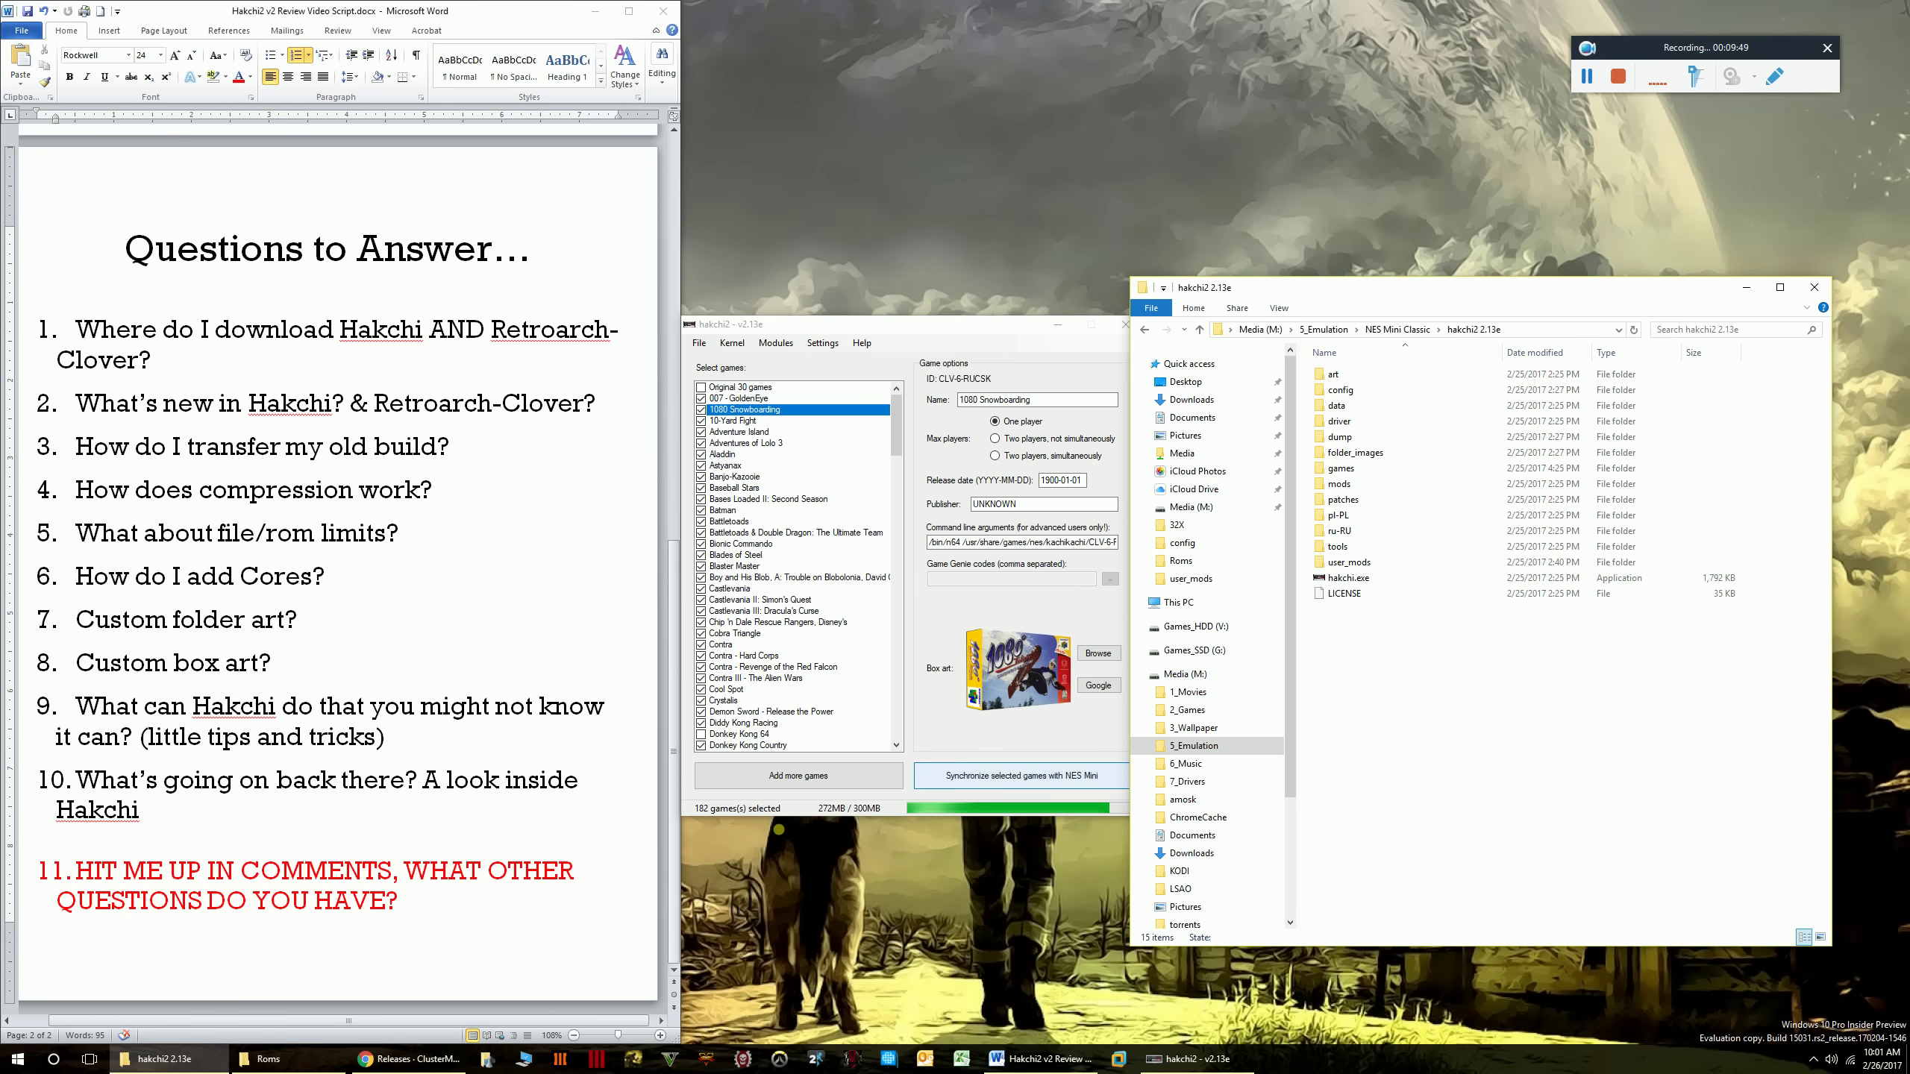
- In the second File Explorer window, open the GENESIS folder under NES Mini Classic, ROMS, SEGA
left_click(269, 1059)
left_click_drag(1261, 83, 1274, 190)
left_click(1177, 226)
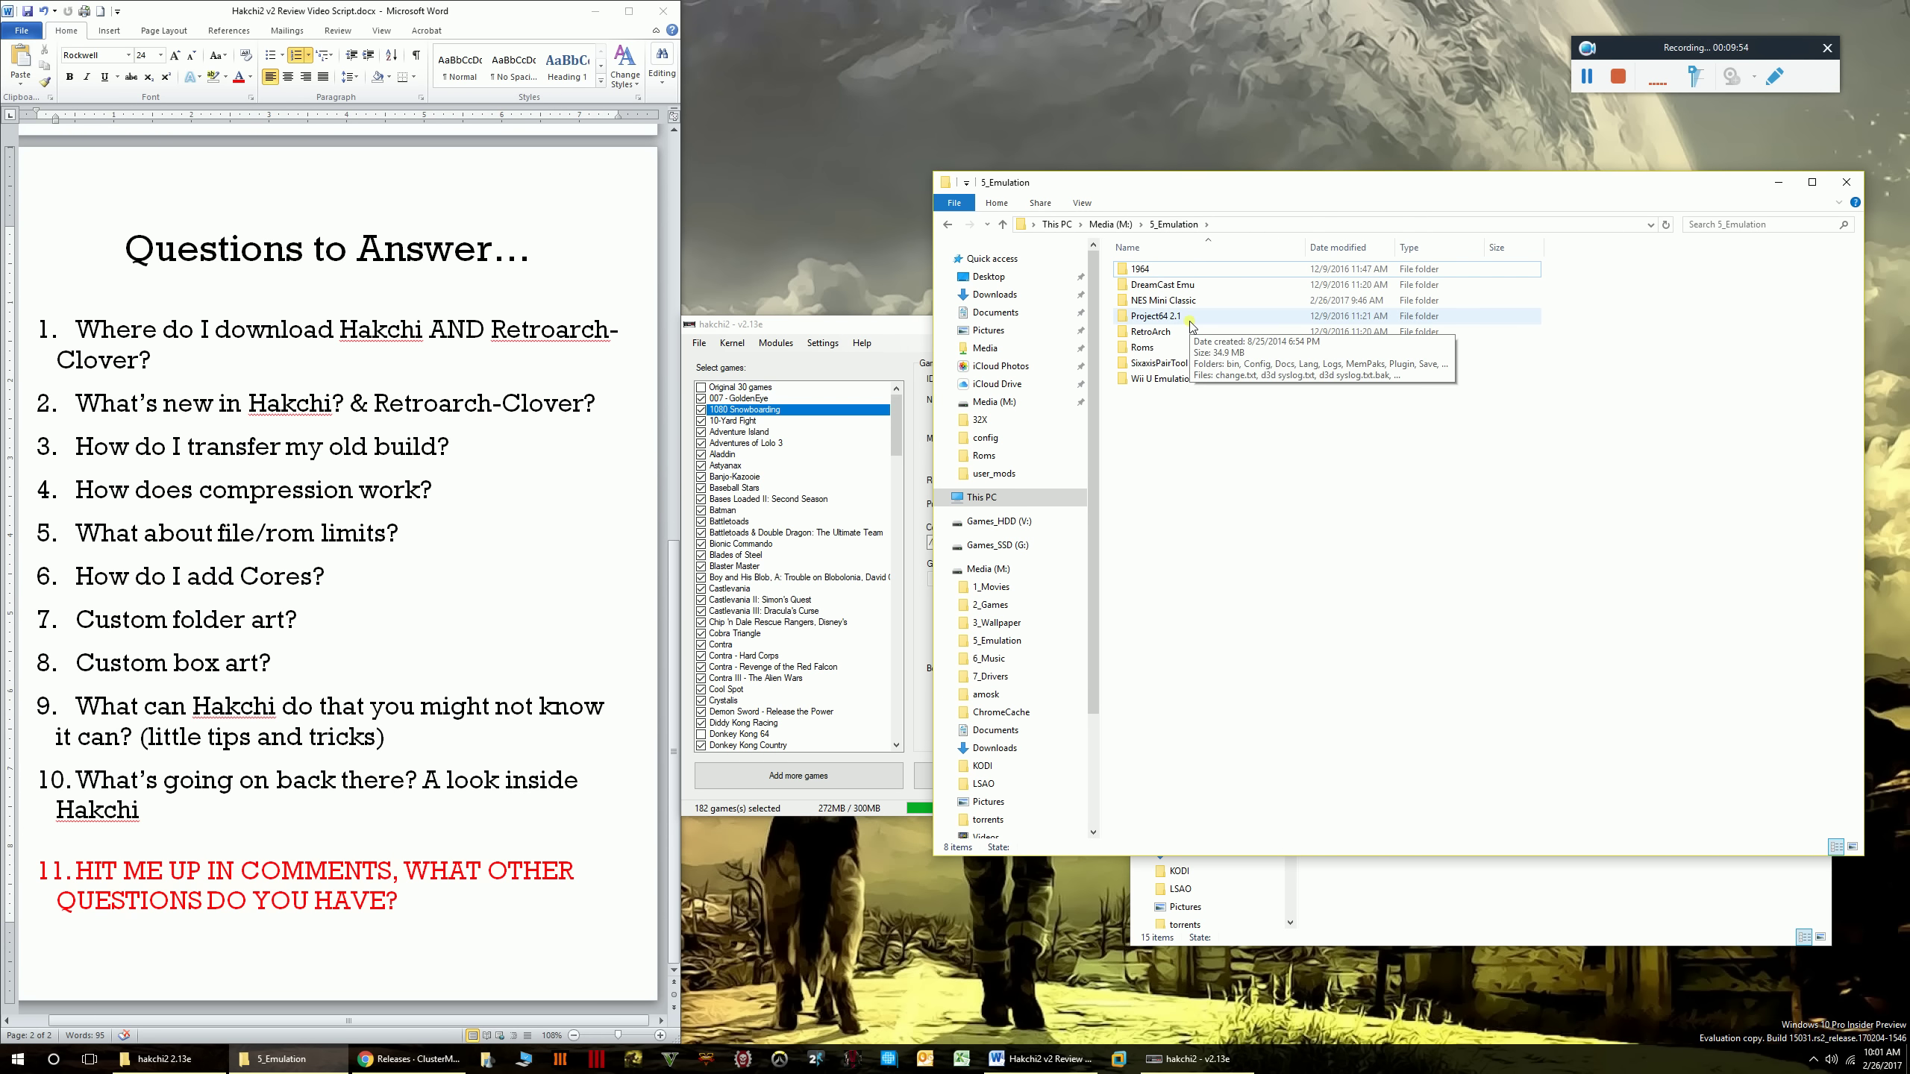
double_click(1163, 300)
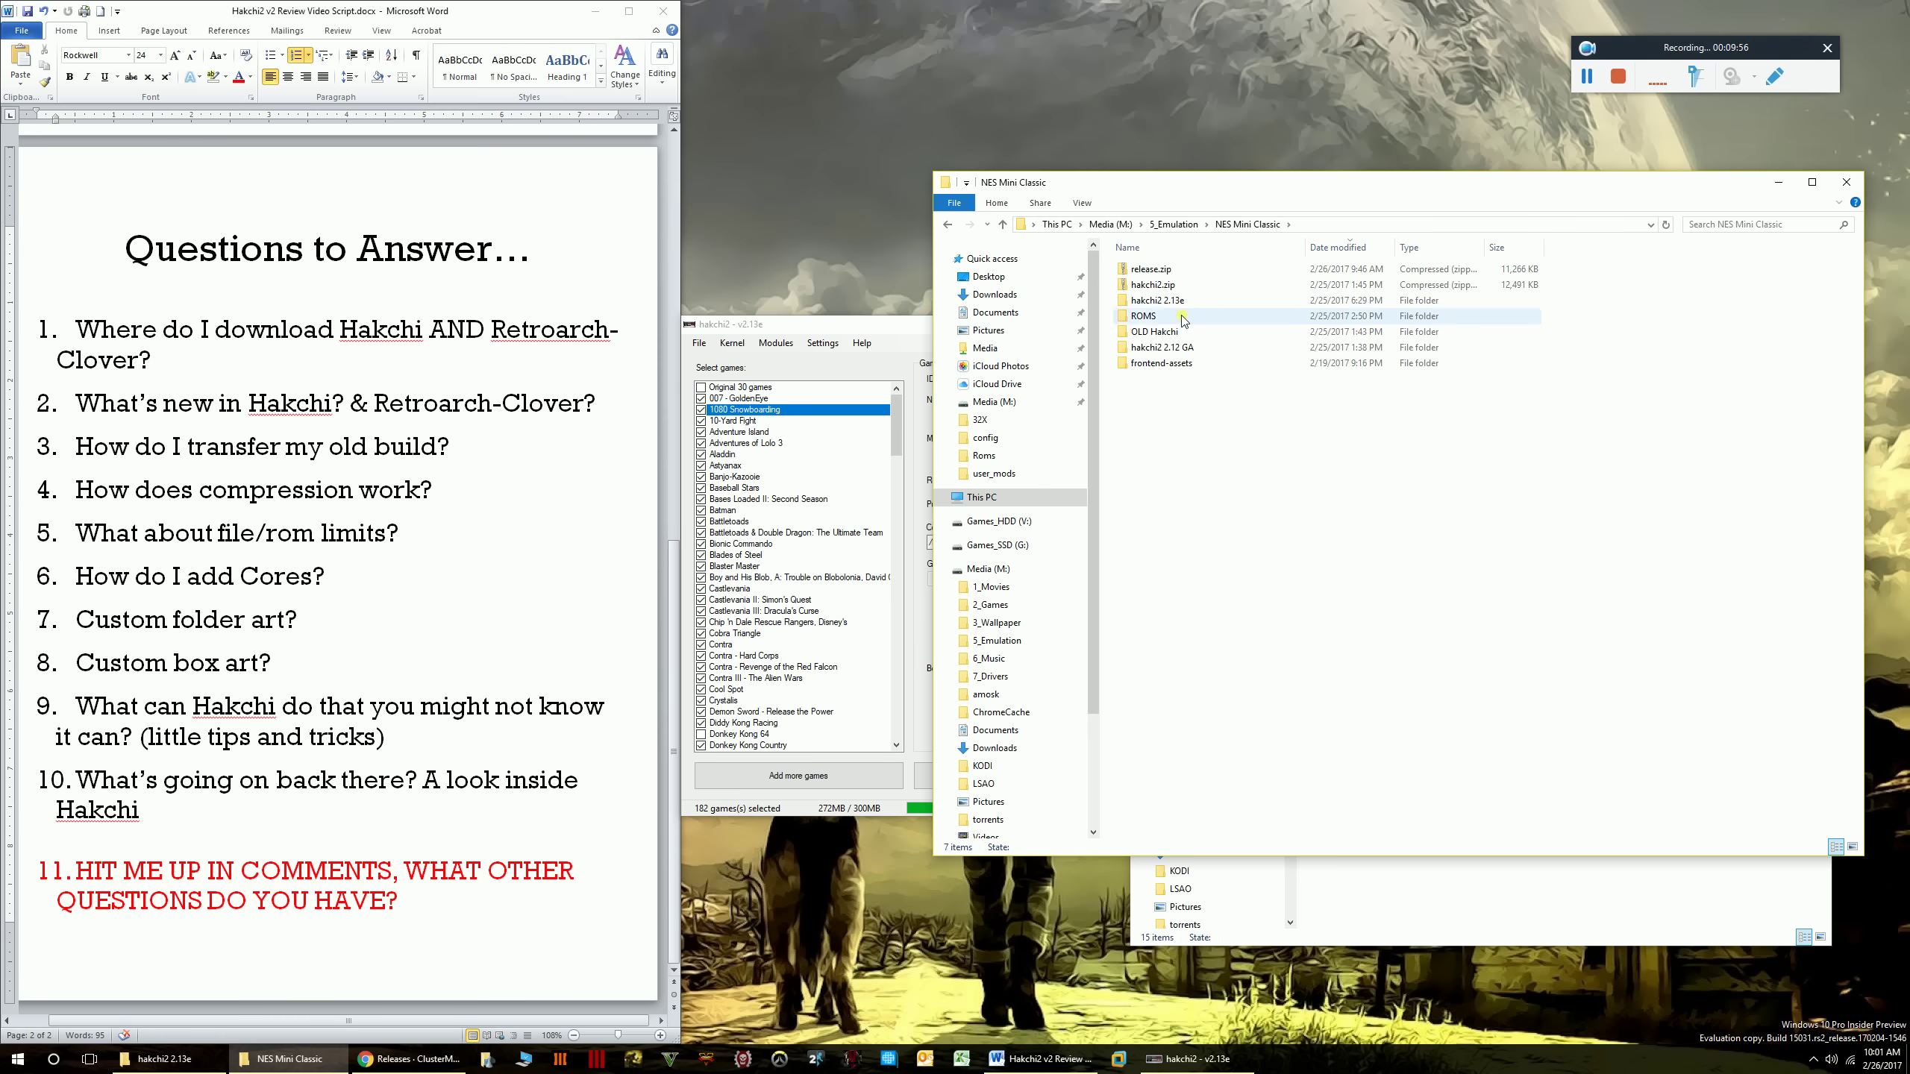
double_click(1164, 316)
left_click(1161, 288)
double_click(1161, 301)
double_click(1162, 291)
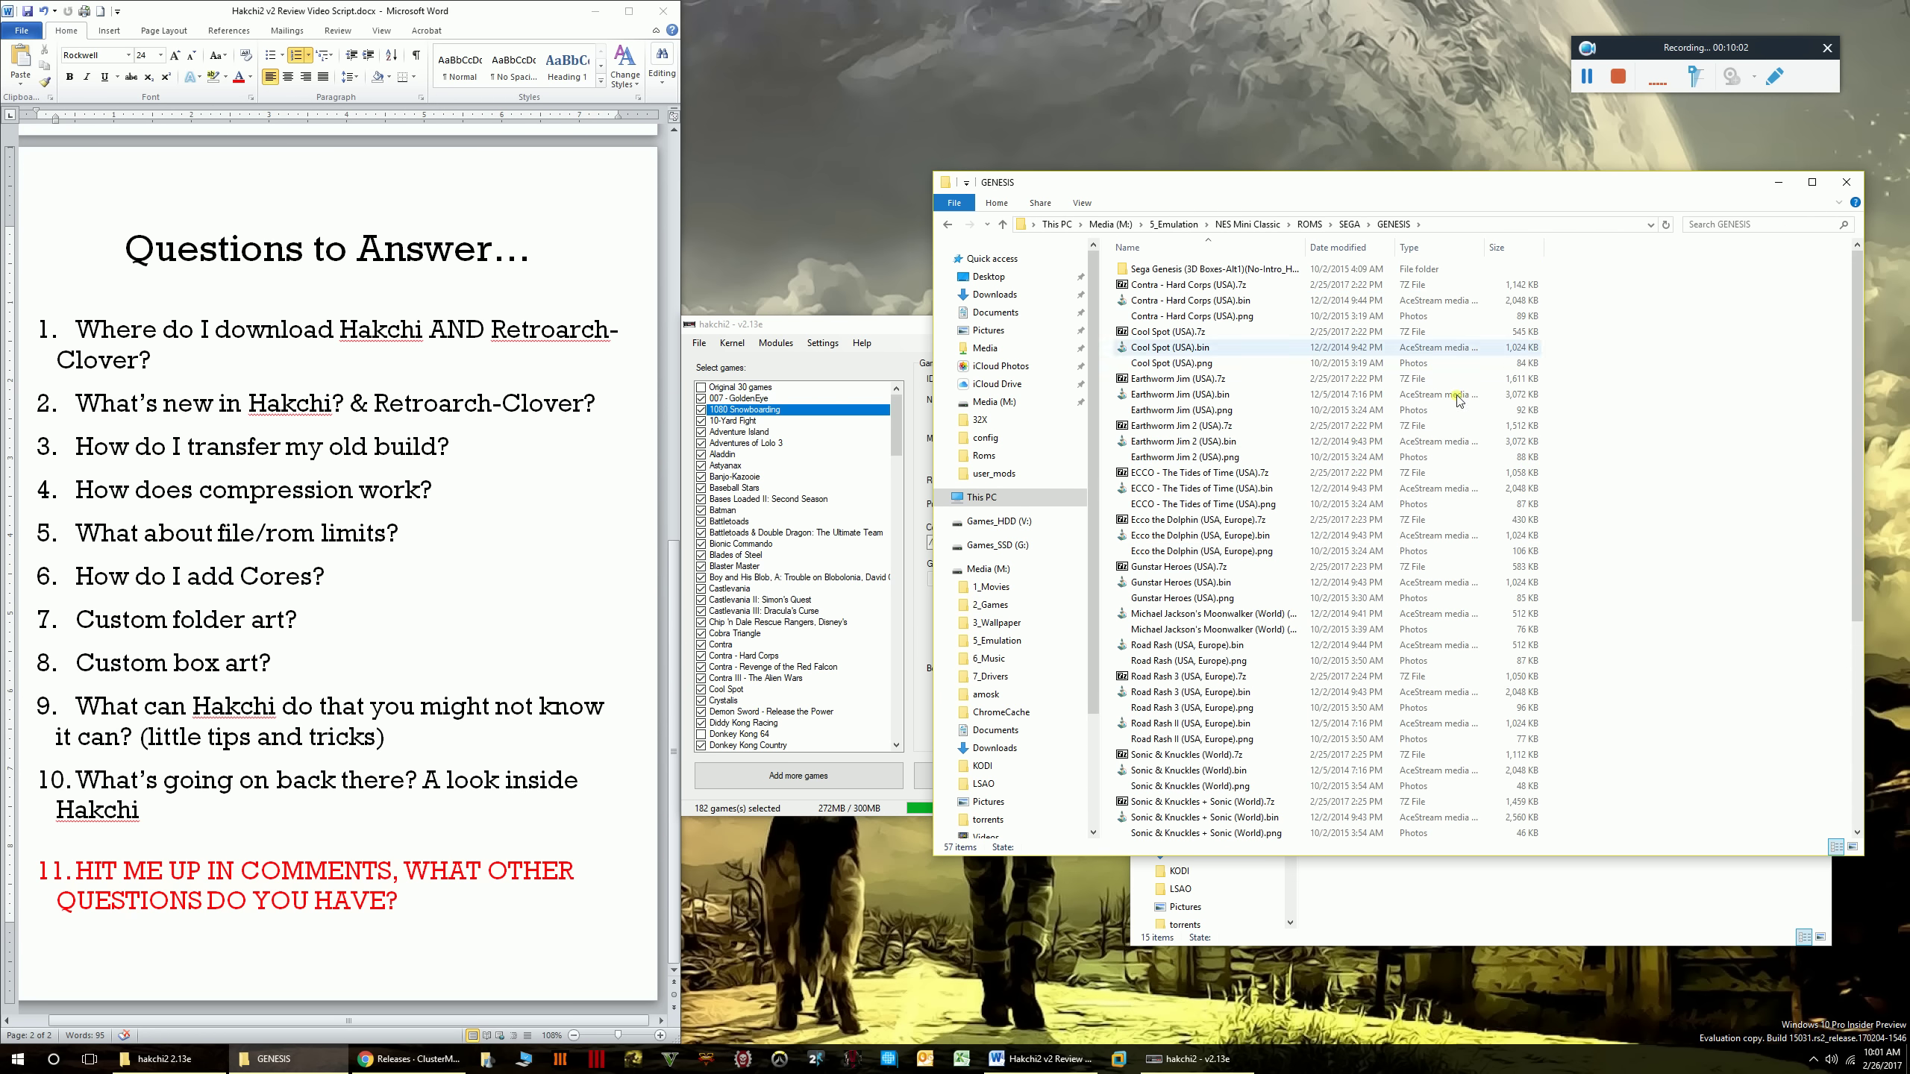
- Sort the GENESIS folder by file type to compare the 7z archives with the bin ROMs, and minimize its window
left_click(1166, 332)
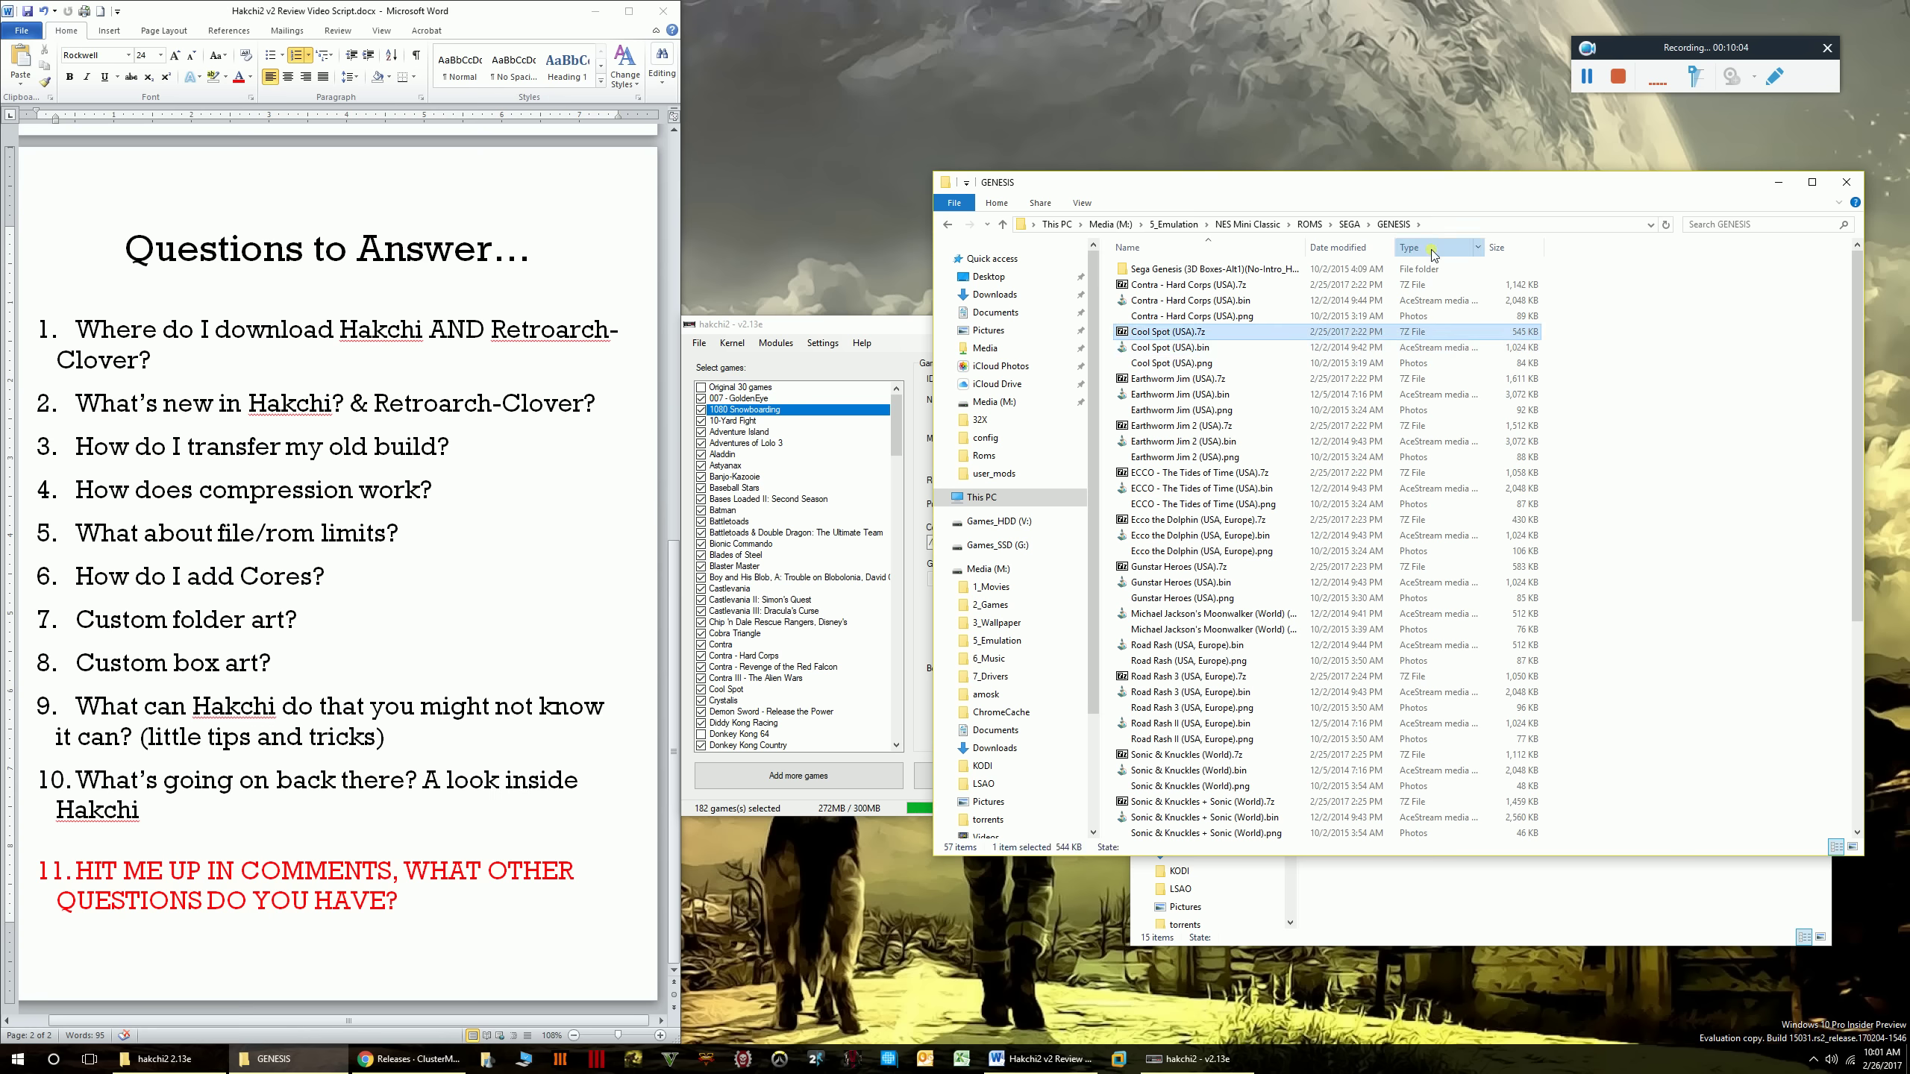
left_click(1423, 247)
left_click(1185, 394)
left_click(1181, 443)
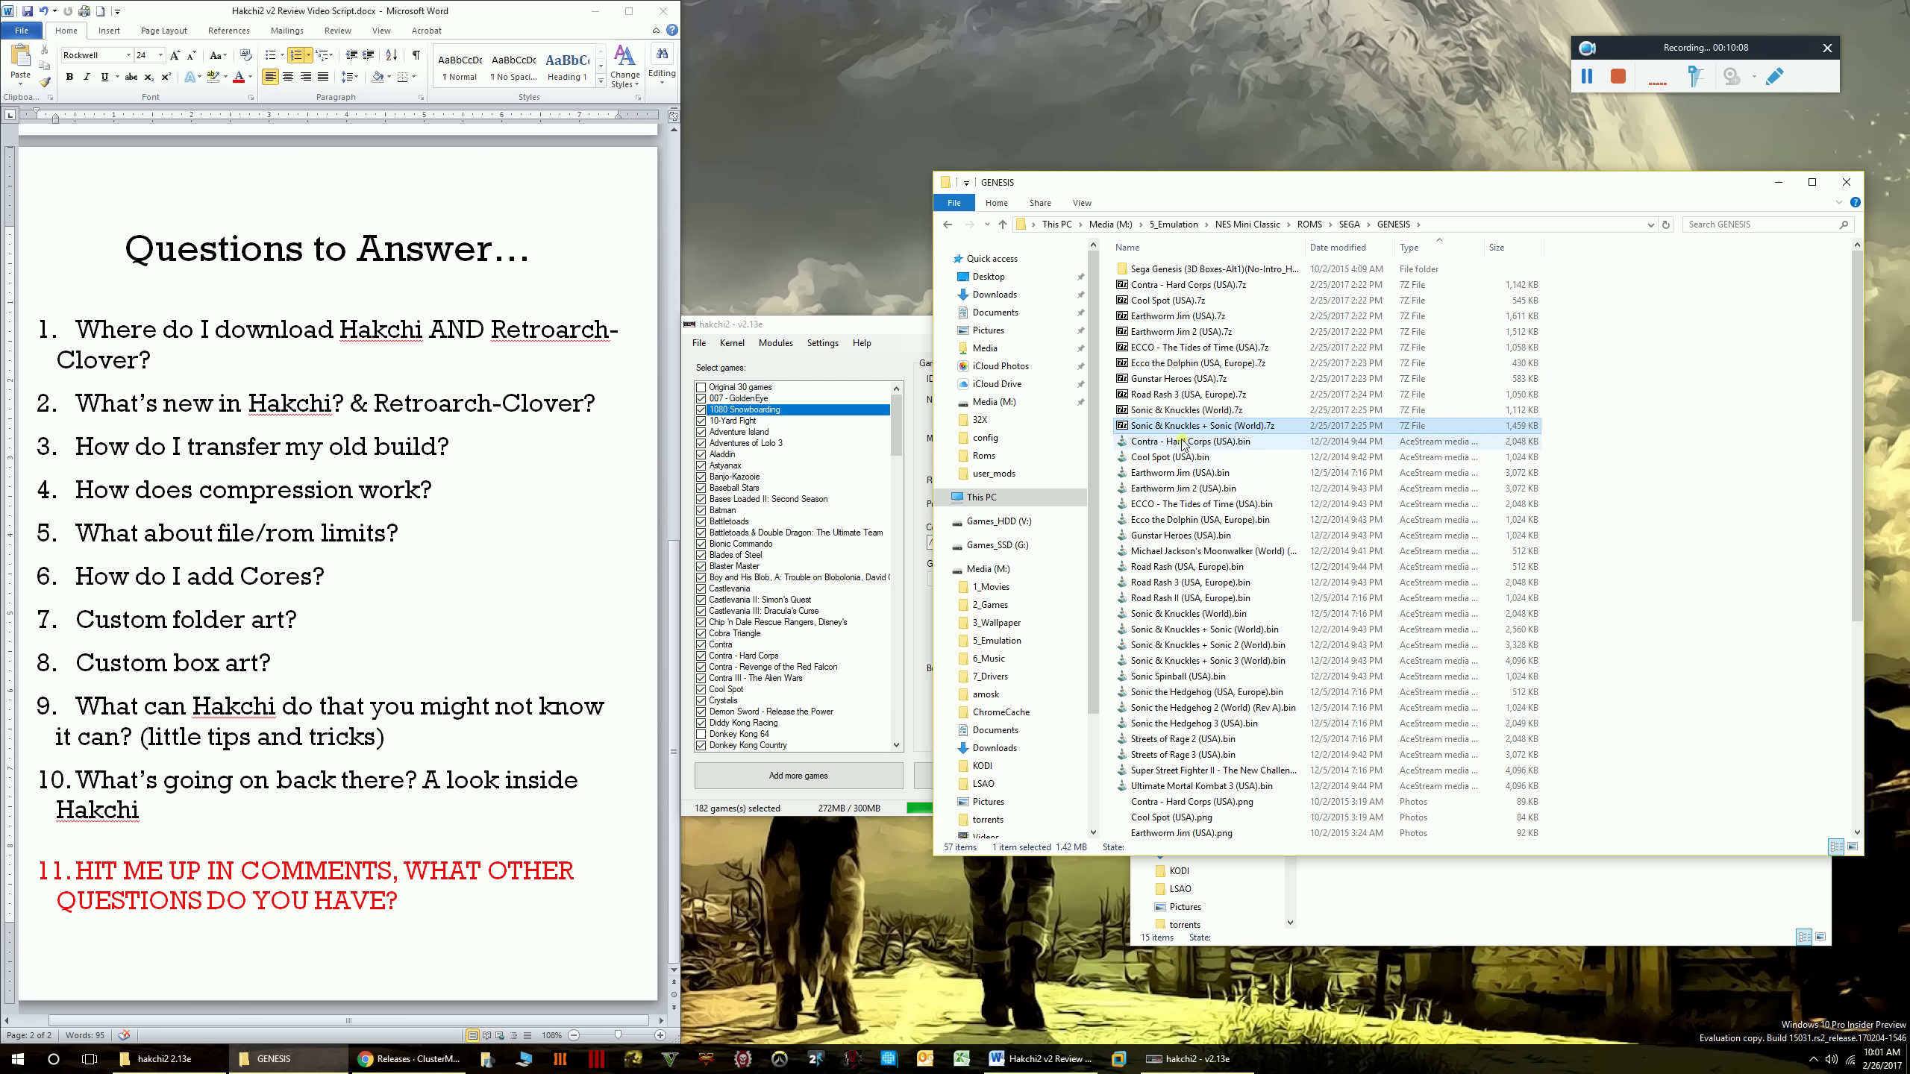
left_click(1181, 459)
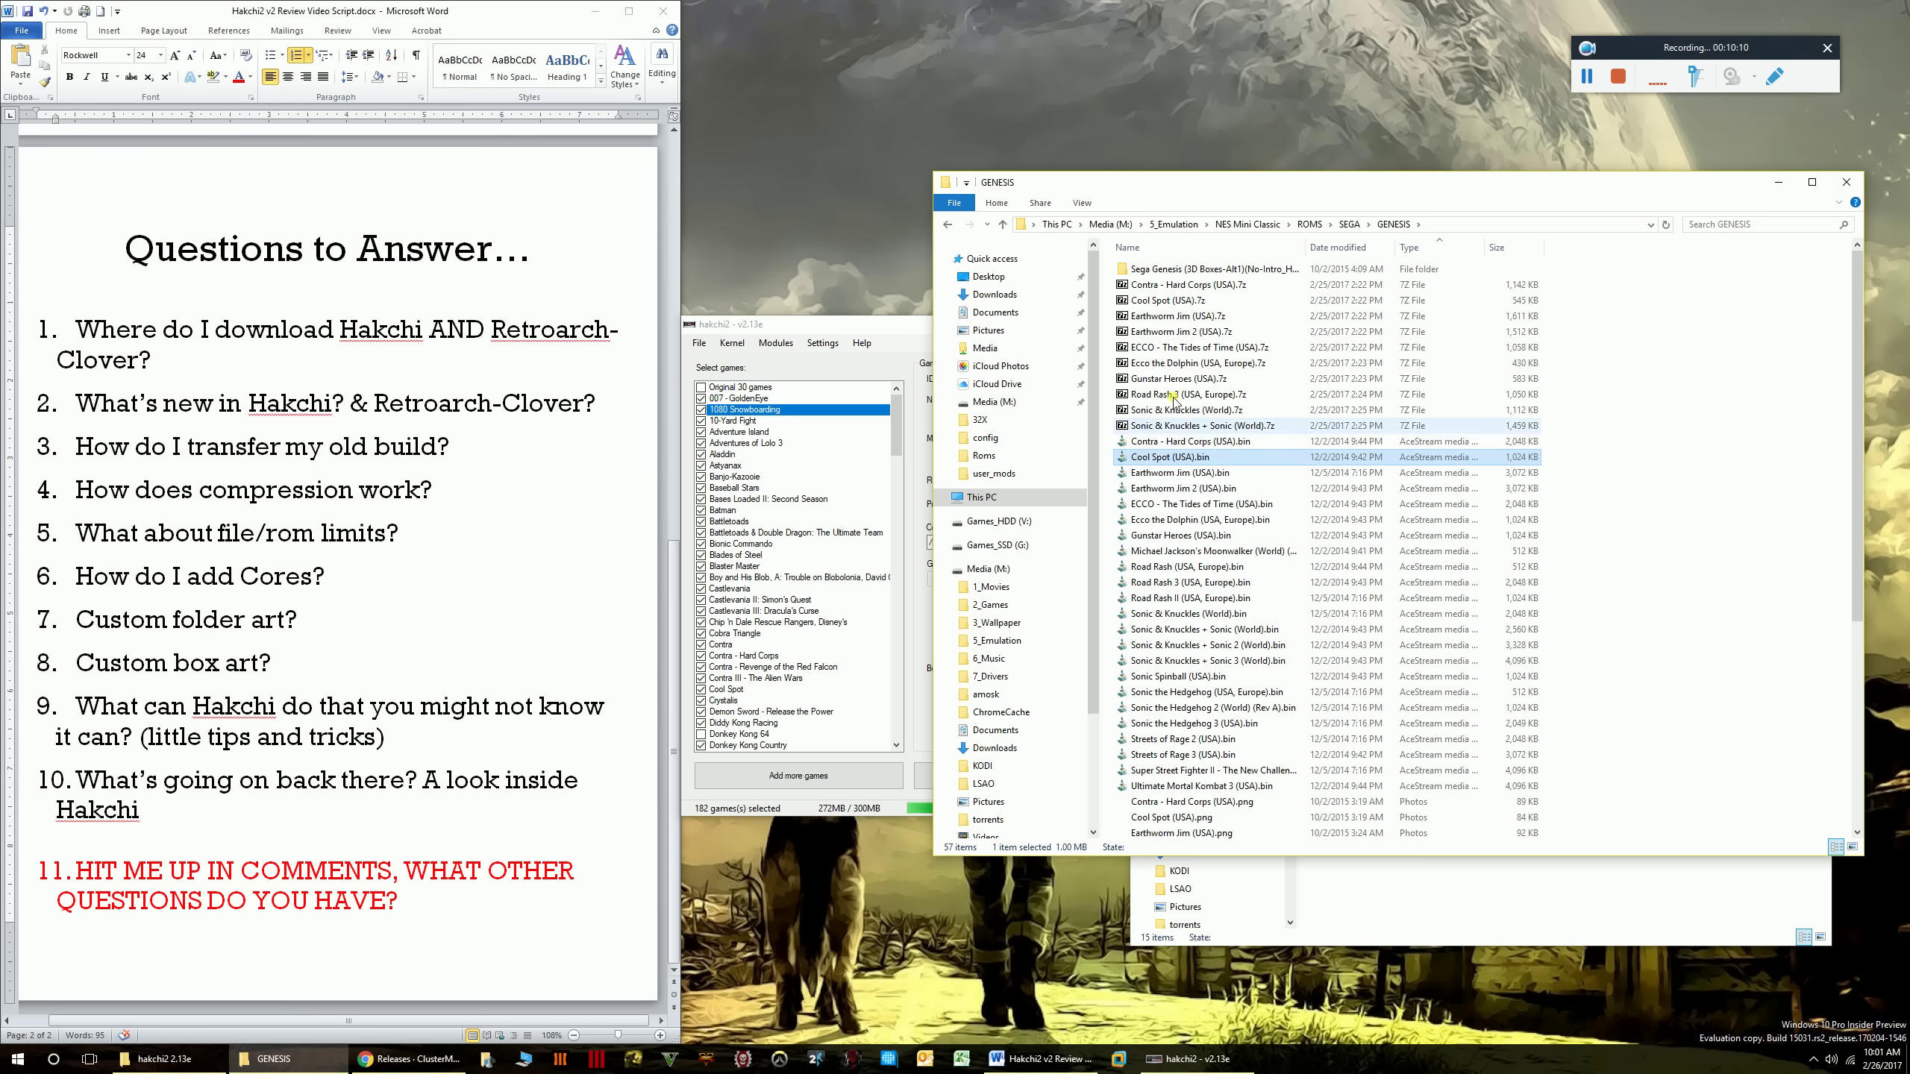
left_click(1776, 183)
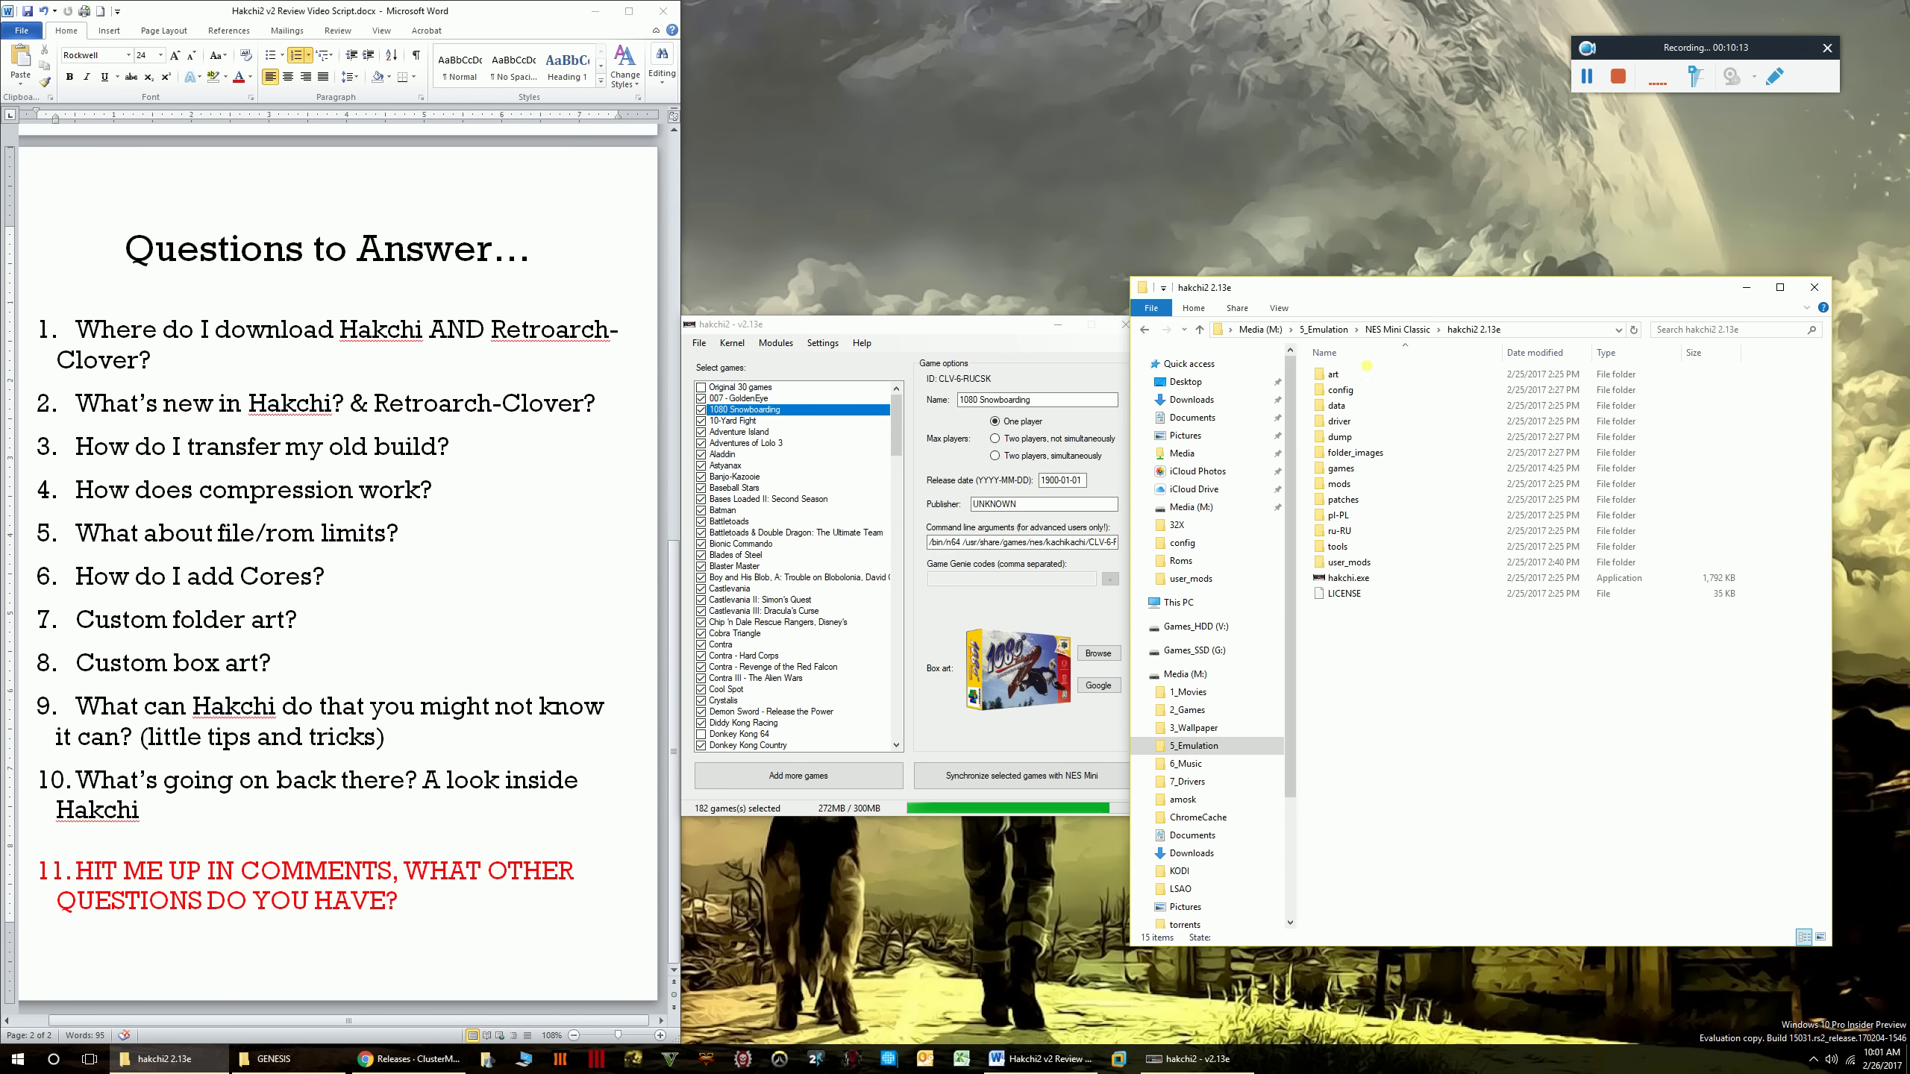
- Recheck the game compression setting in hakchi2, and reposition its window clear of the hakchi2 2.13e folder window
left_click(806, 344)
left_click(820, 343)
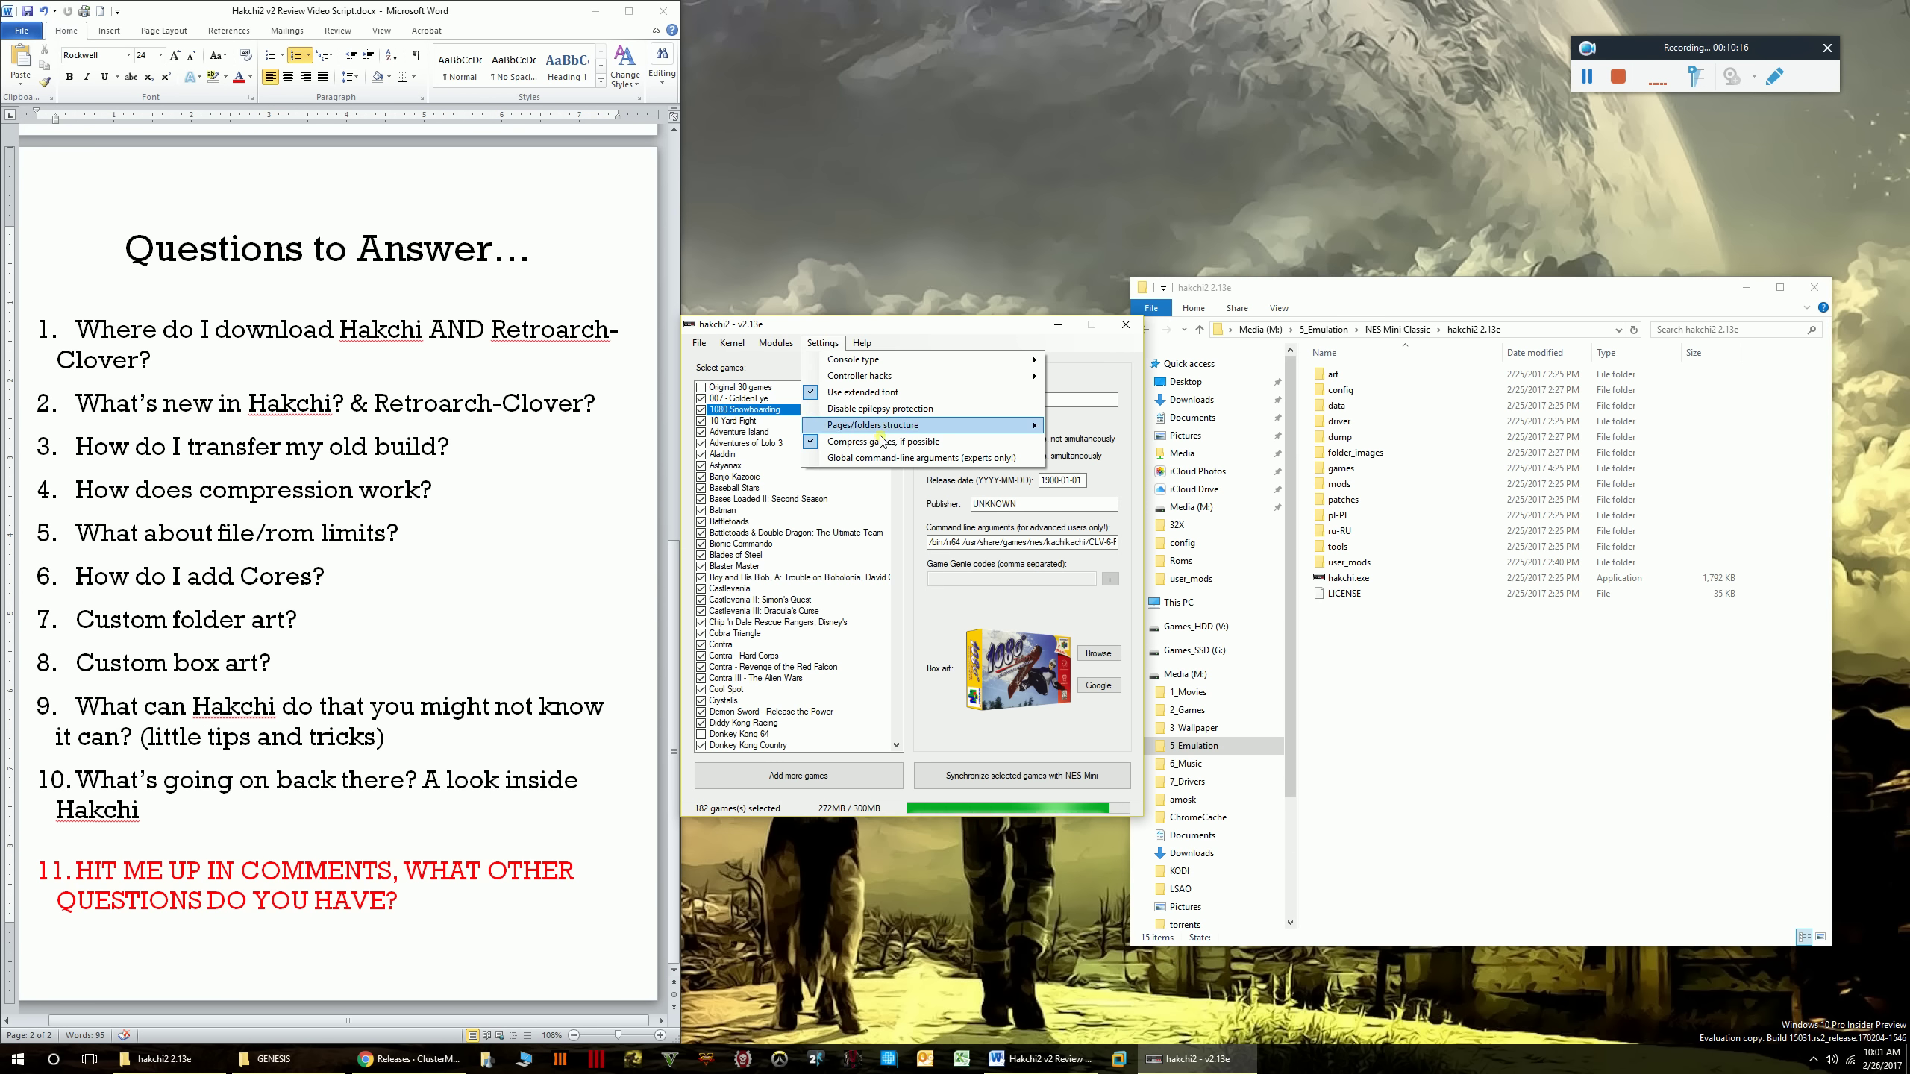
left_click(949, 331)
left_click_drag(959, 331, 943, 337)
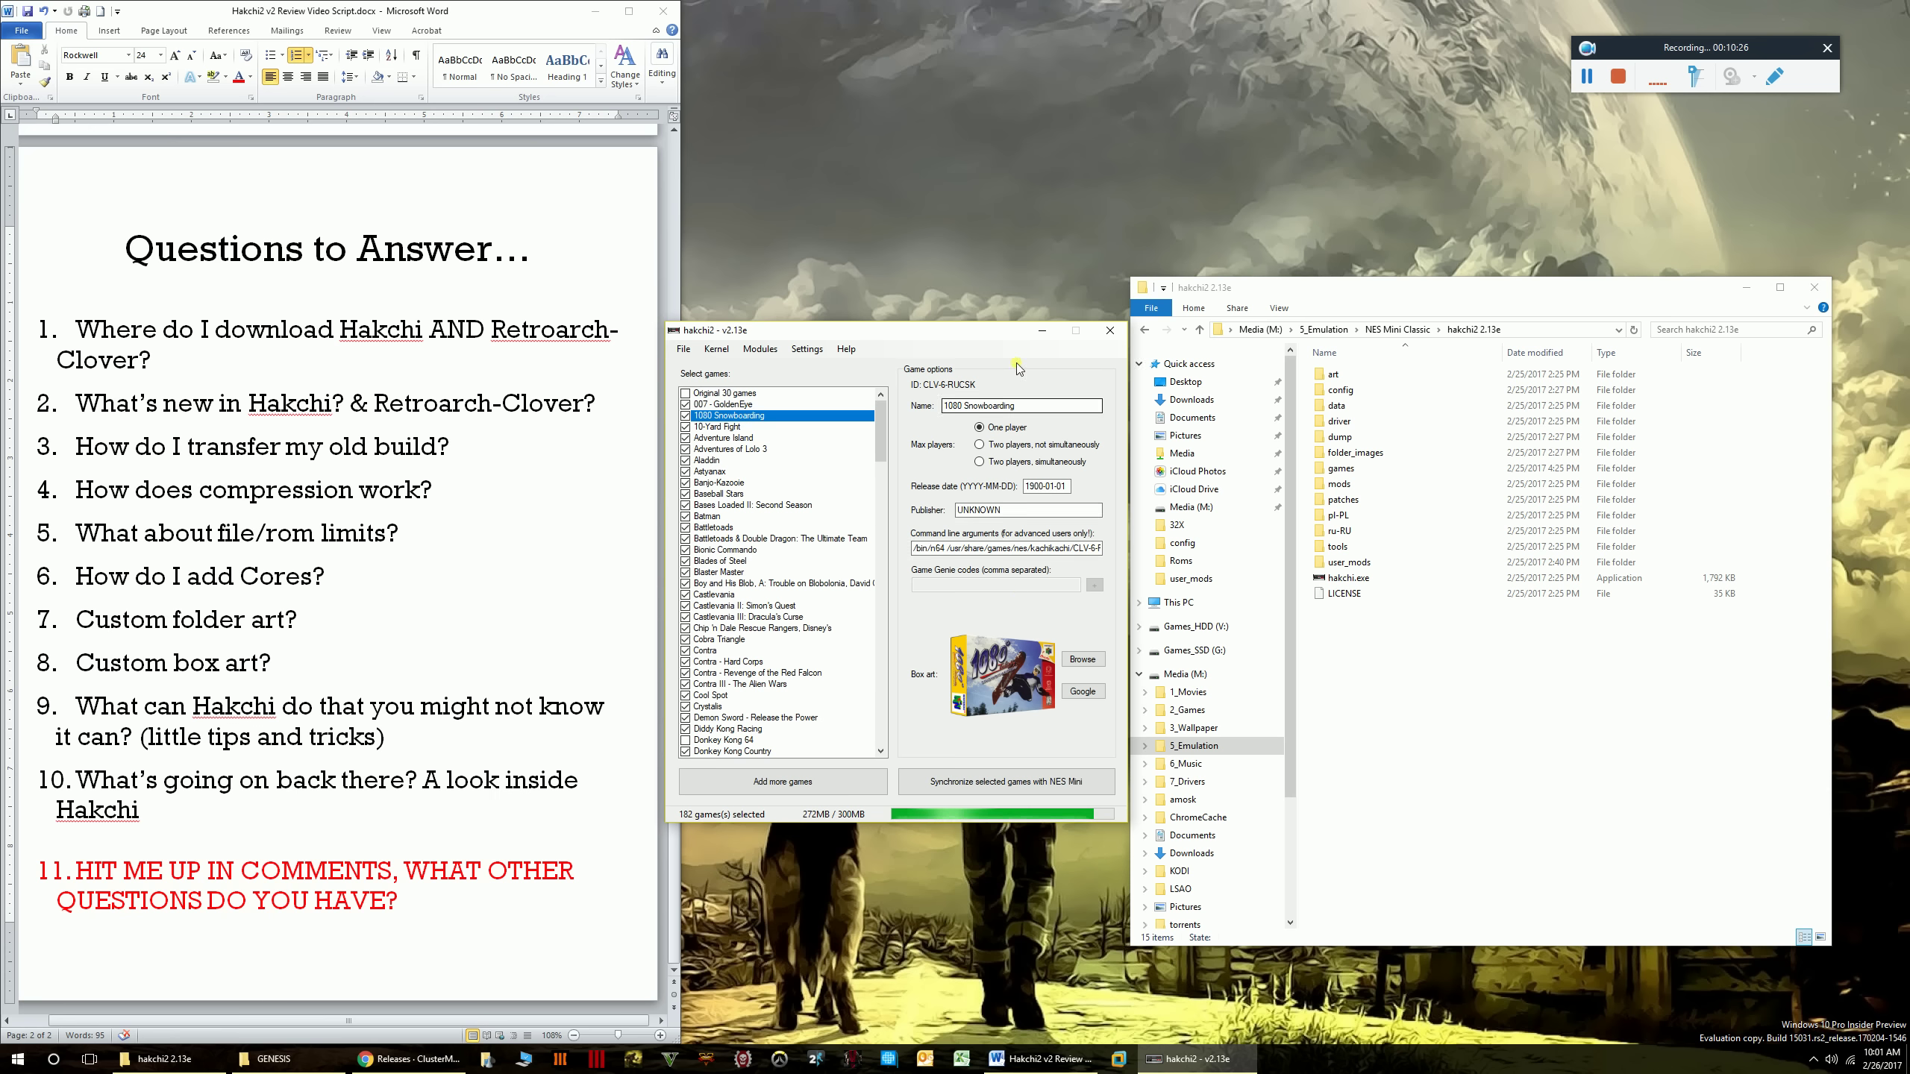
left_click_drag(980, 333, 968, 351)
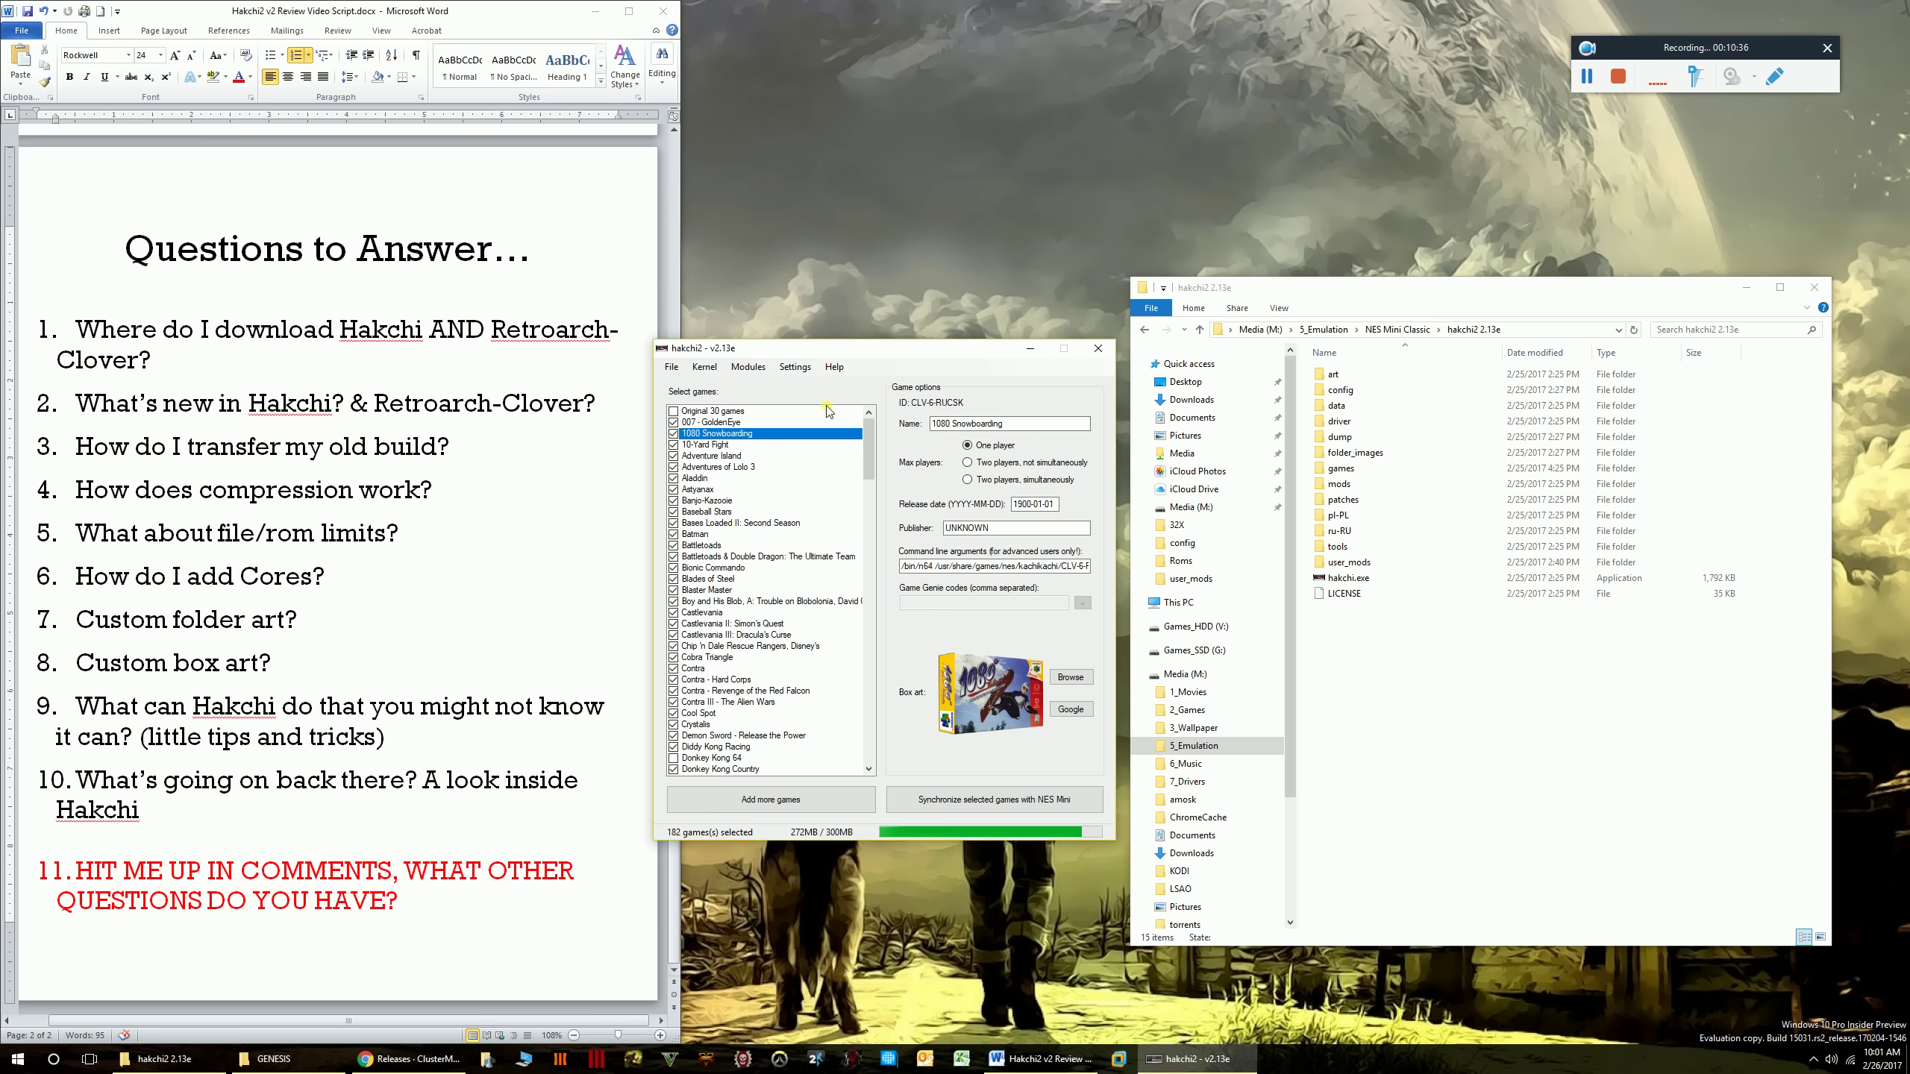
left_click_drag(889, 354, 893, 355)
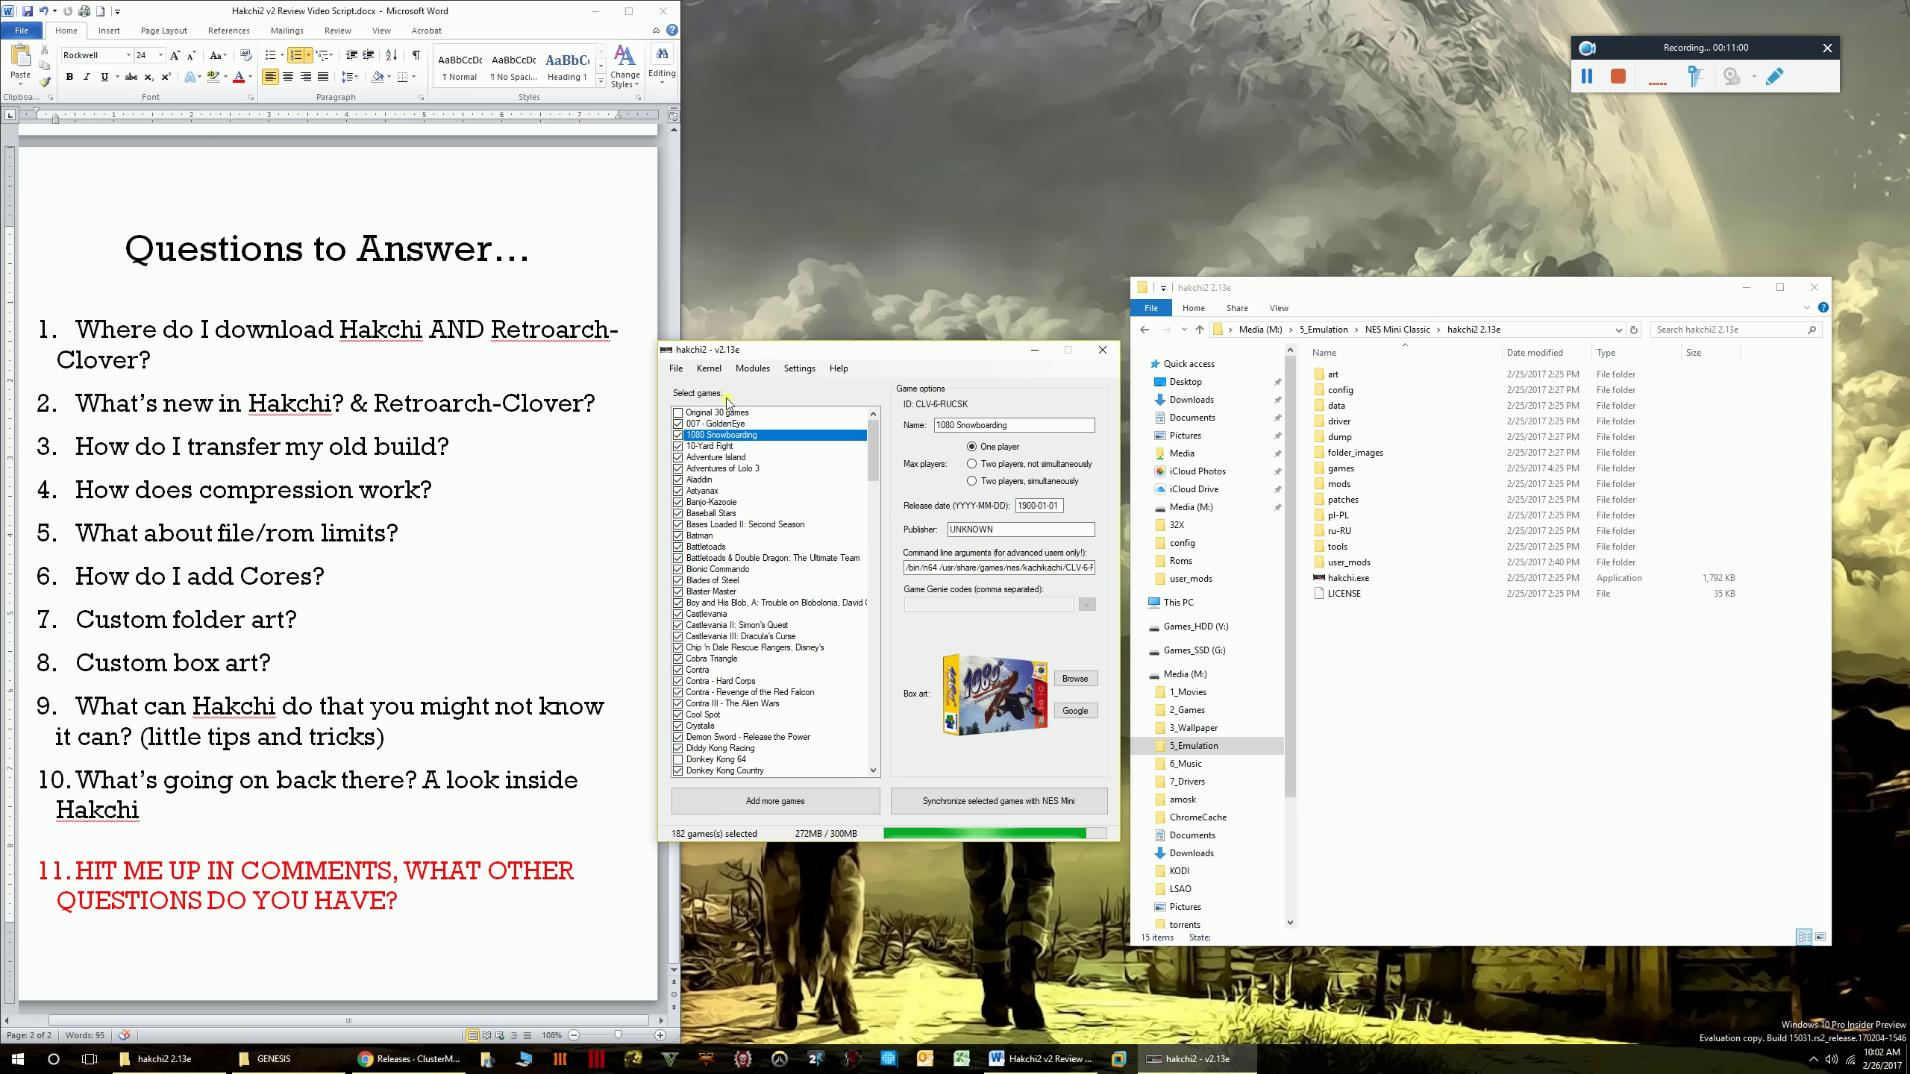
- Examine the hakchi2 settings for console type, controller hacks, extended font and pages/folders structure, and select 007 - GoldenEye in the game list
left_click(800, 368)
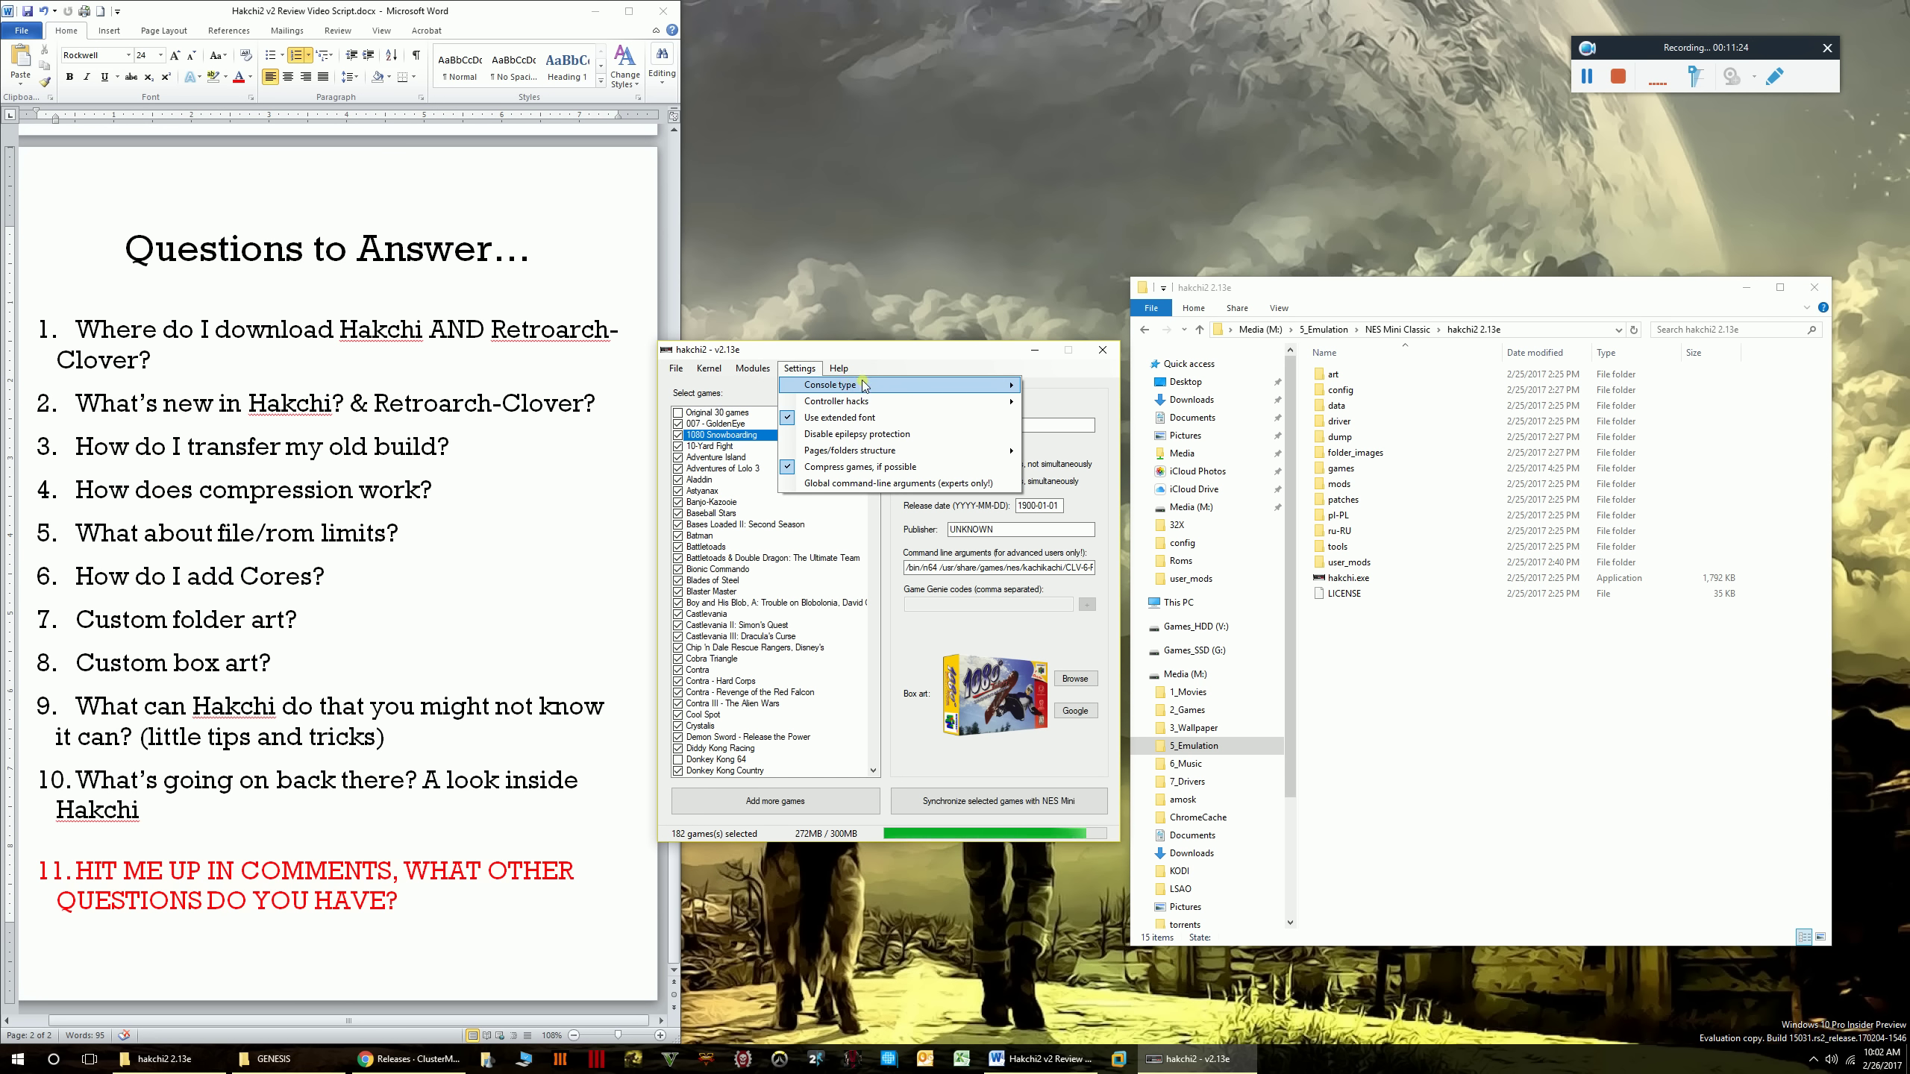
mouse_move(847, 387)
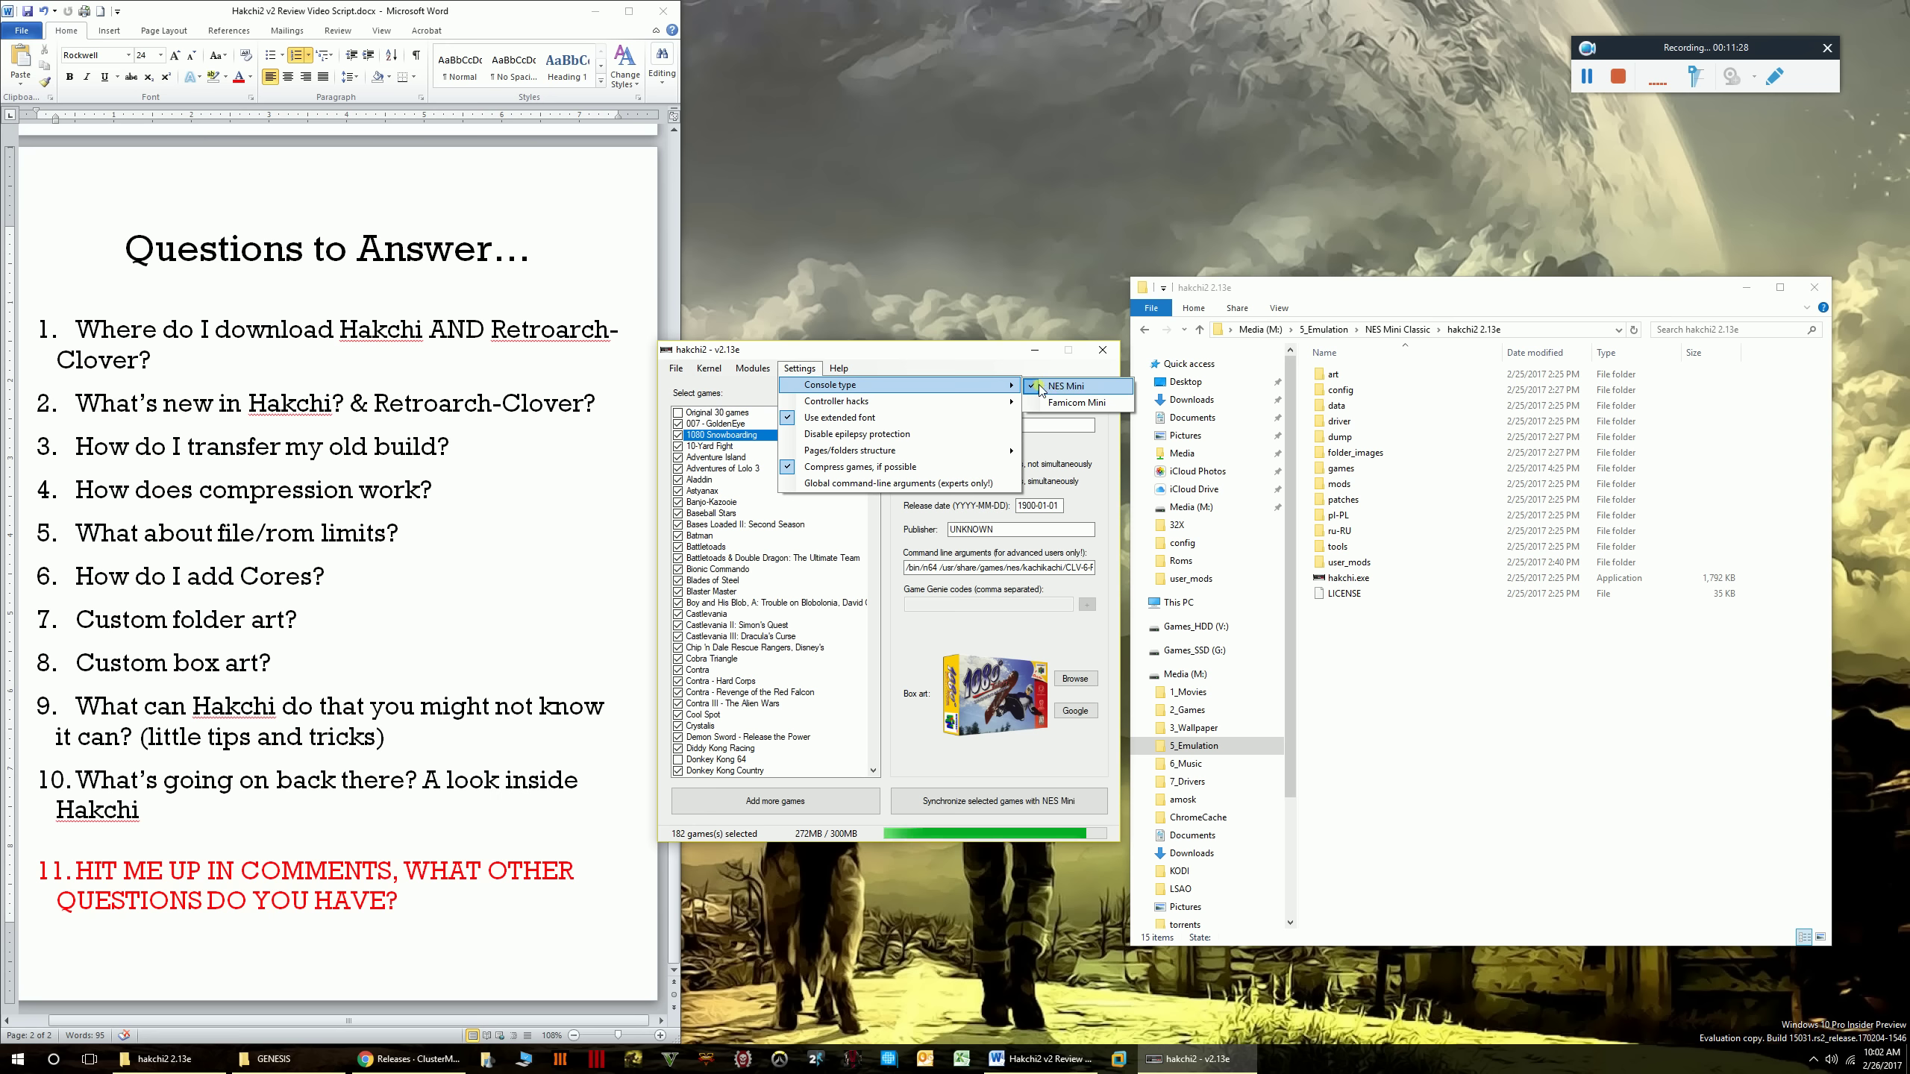
mouse_move(964, 401)
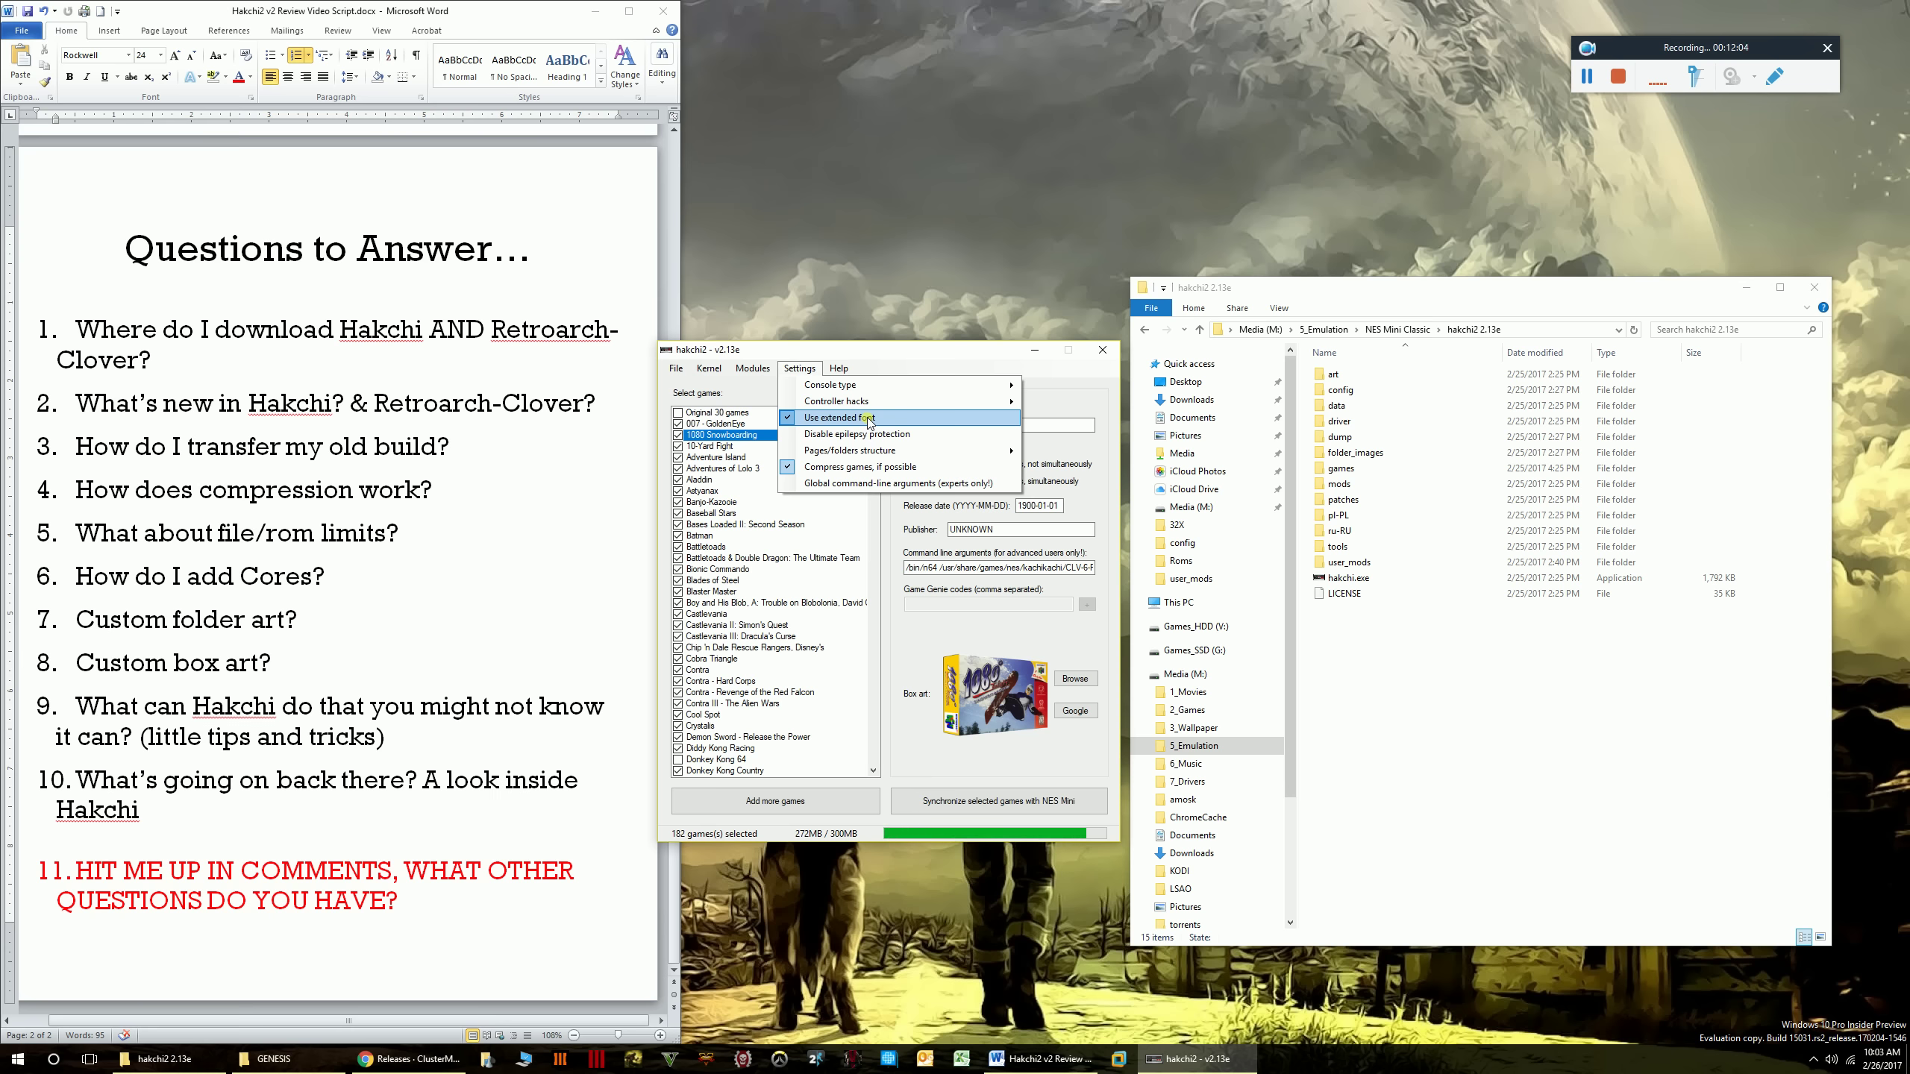
mouse_move(897, 457)
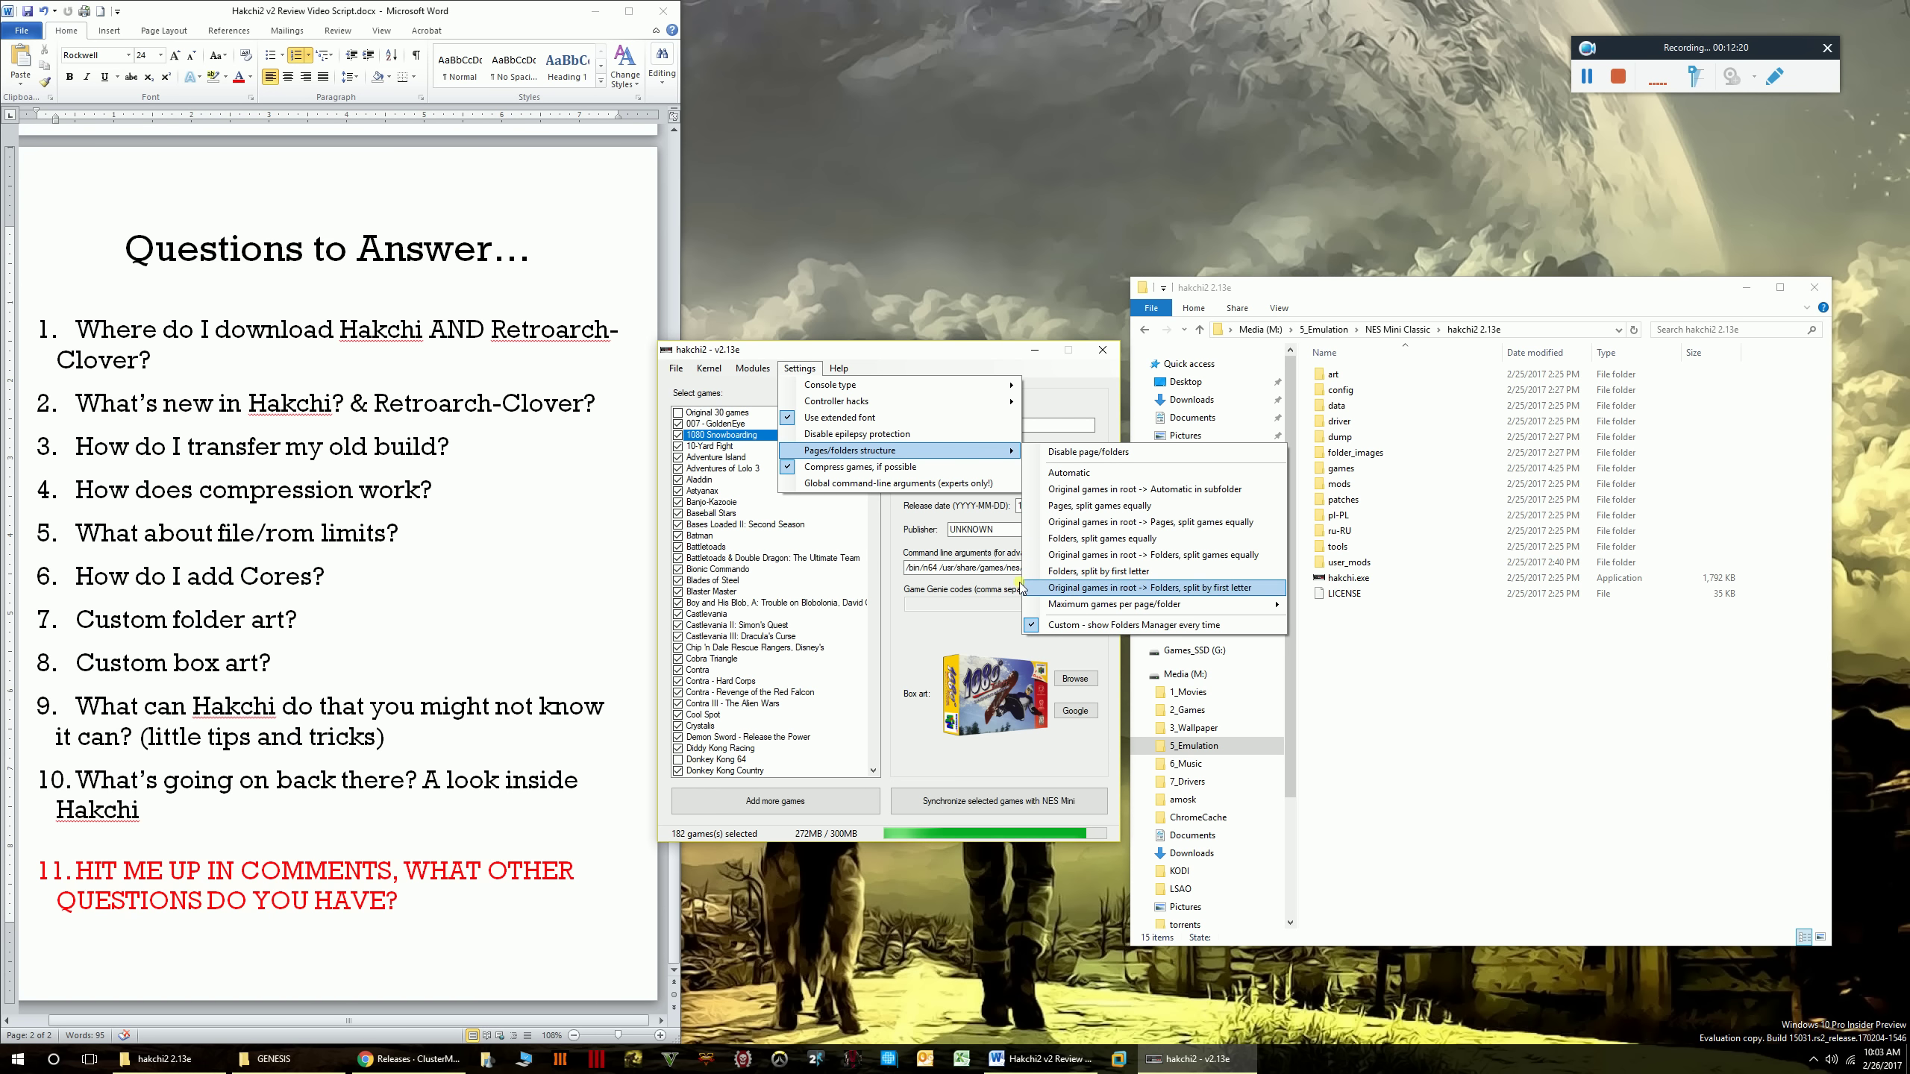
left_click(971, 352)
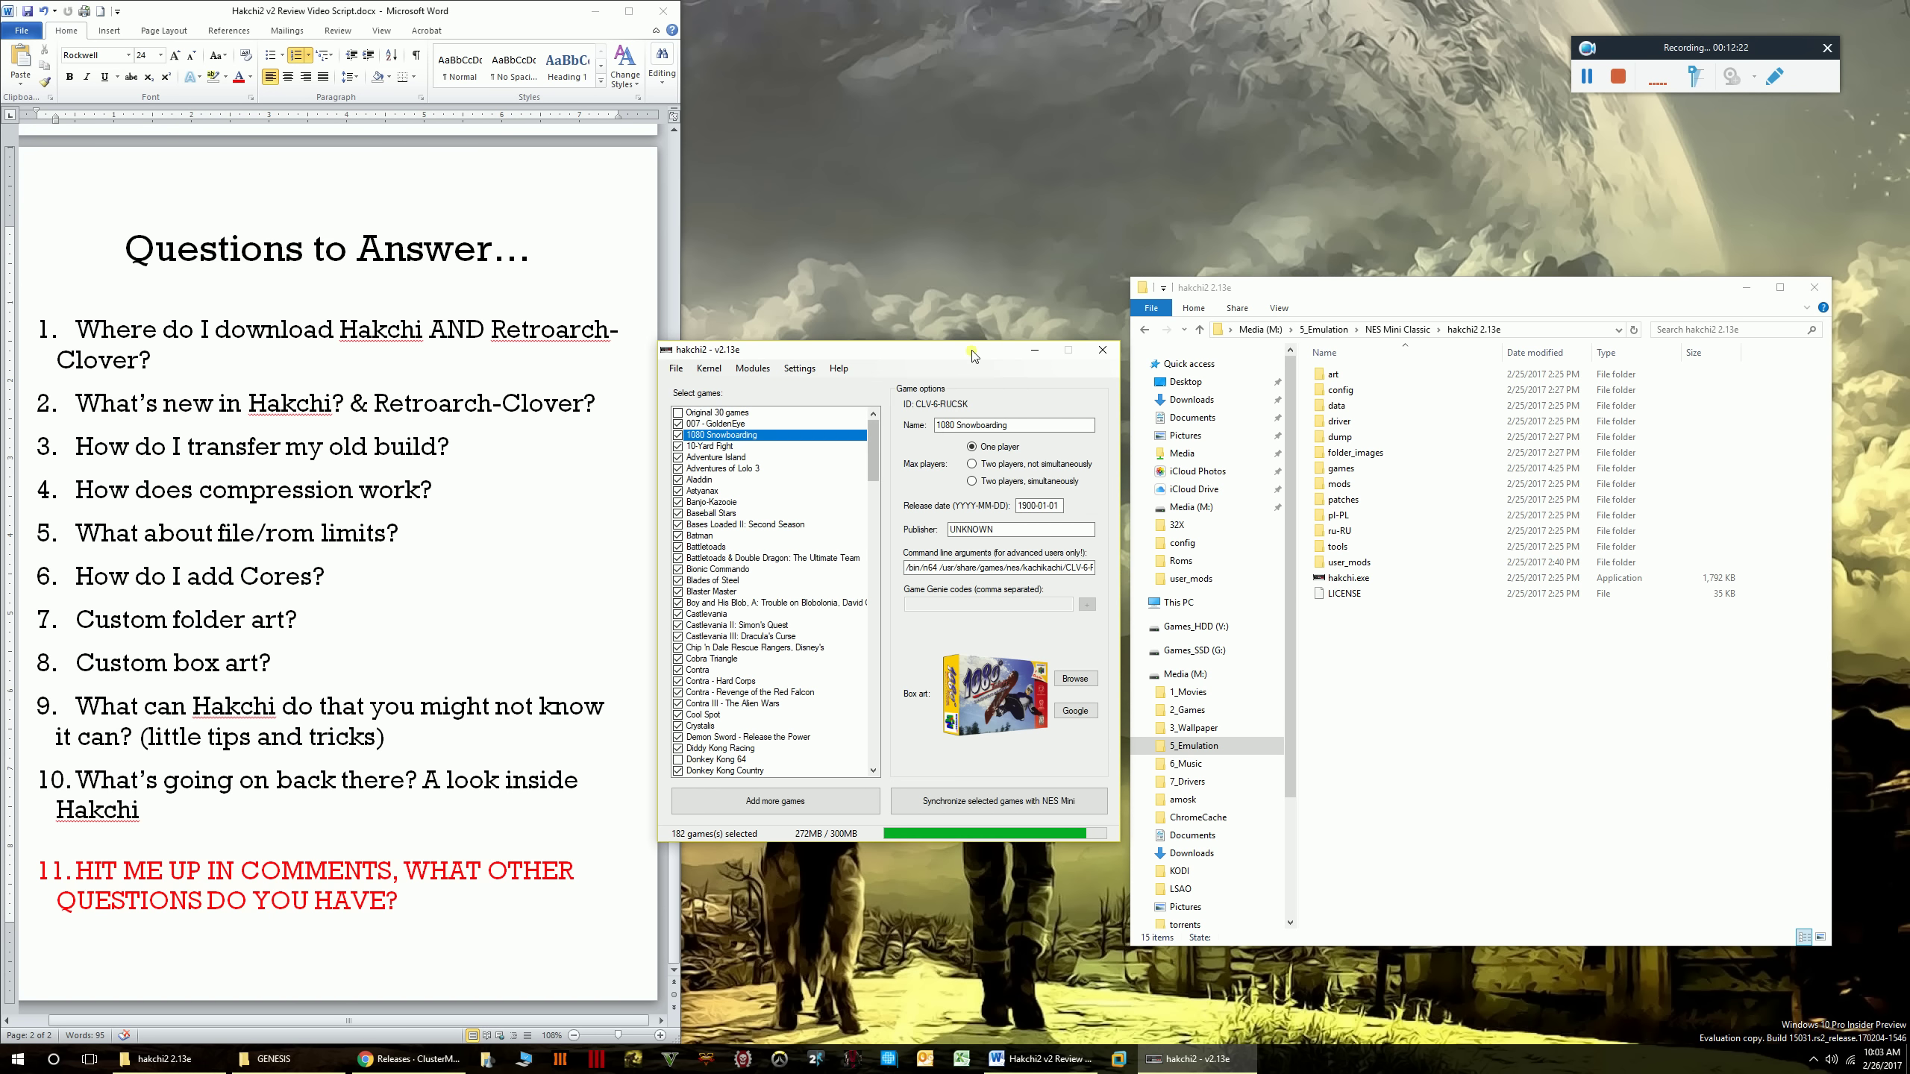
left_click(749, 427)
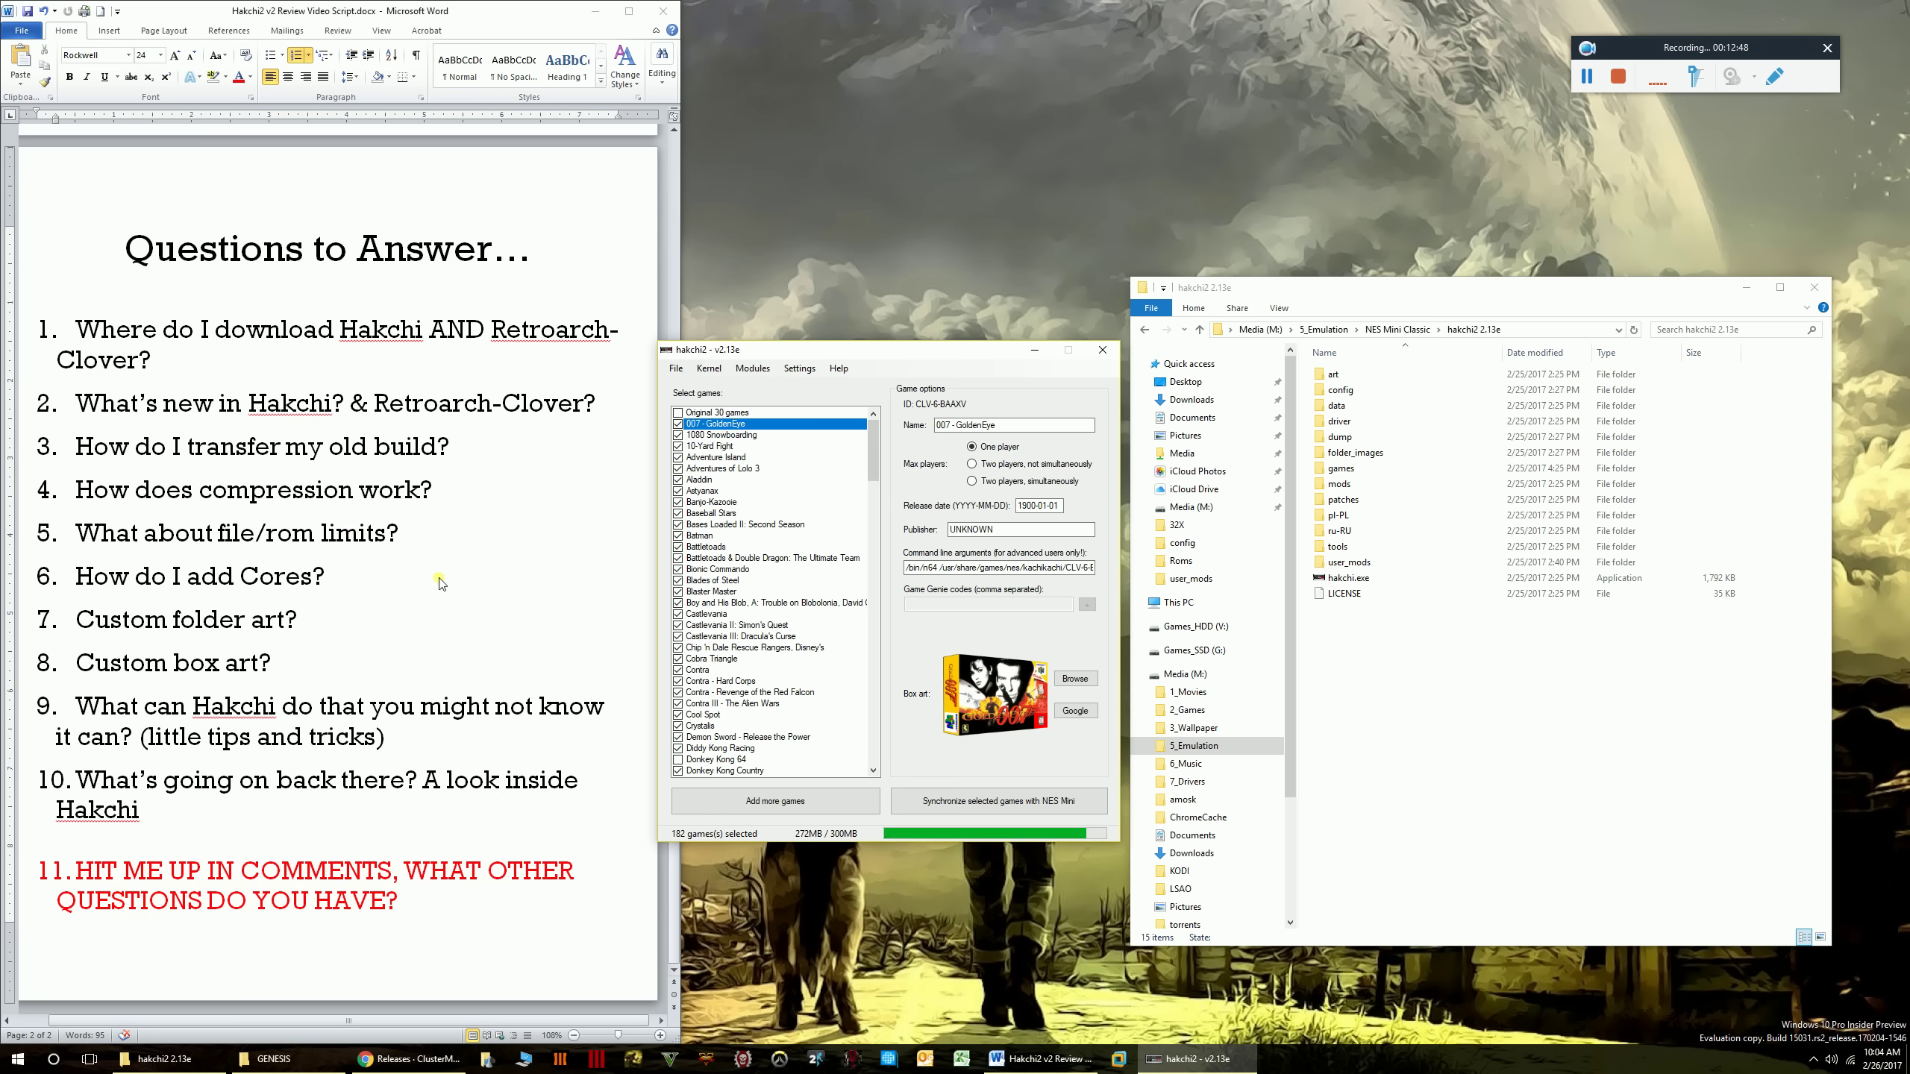
left_click_drag(877, 362, 882, 377)
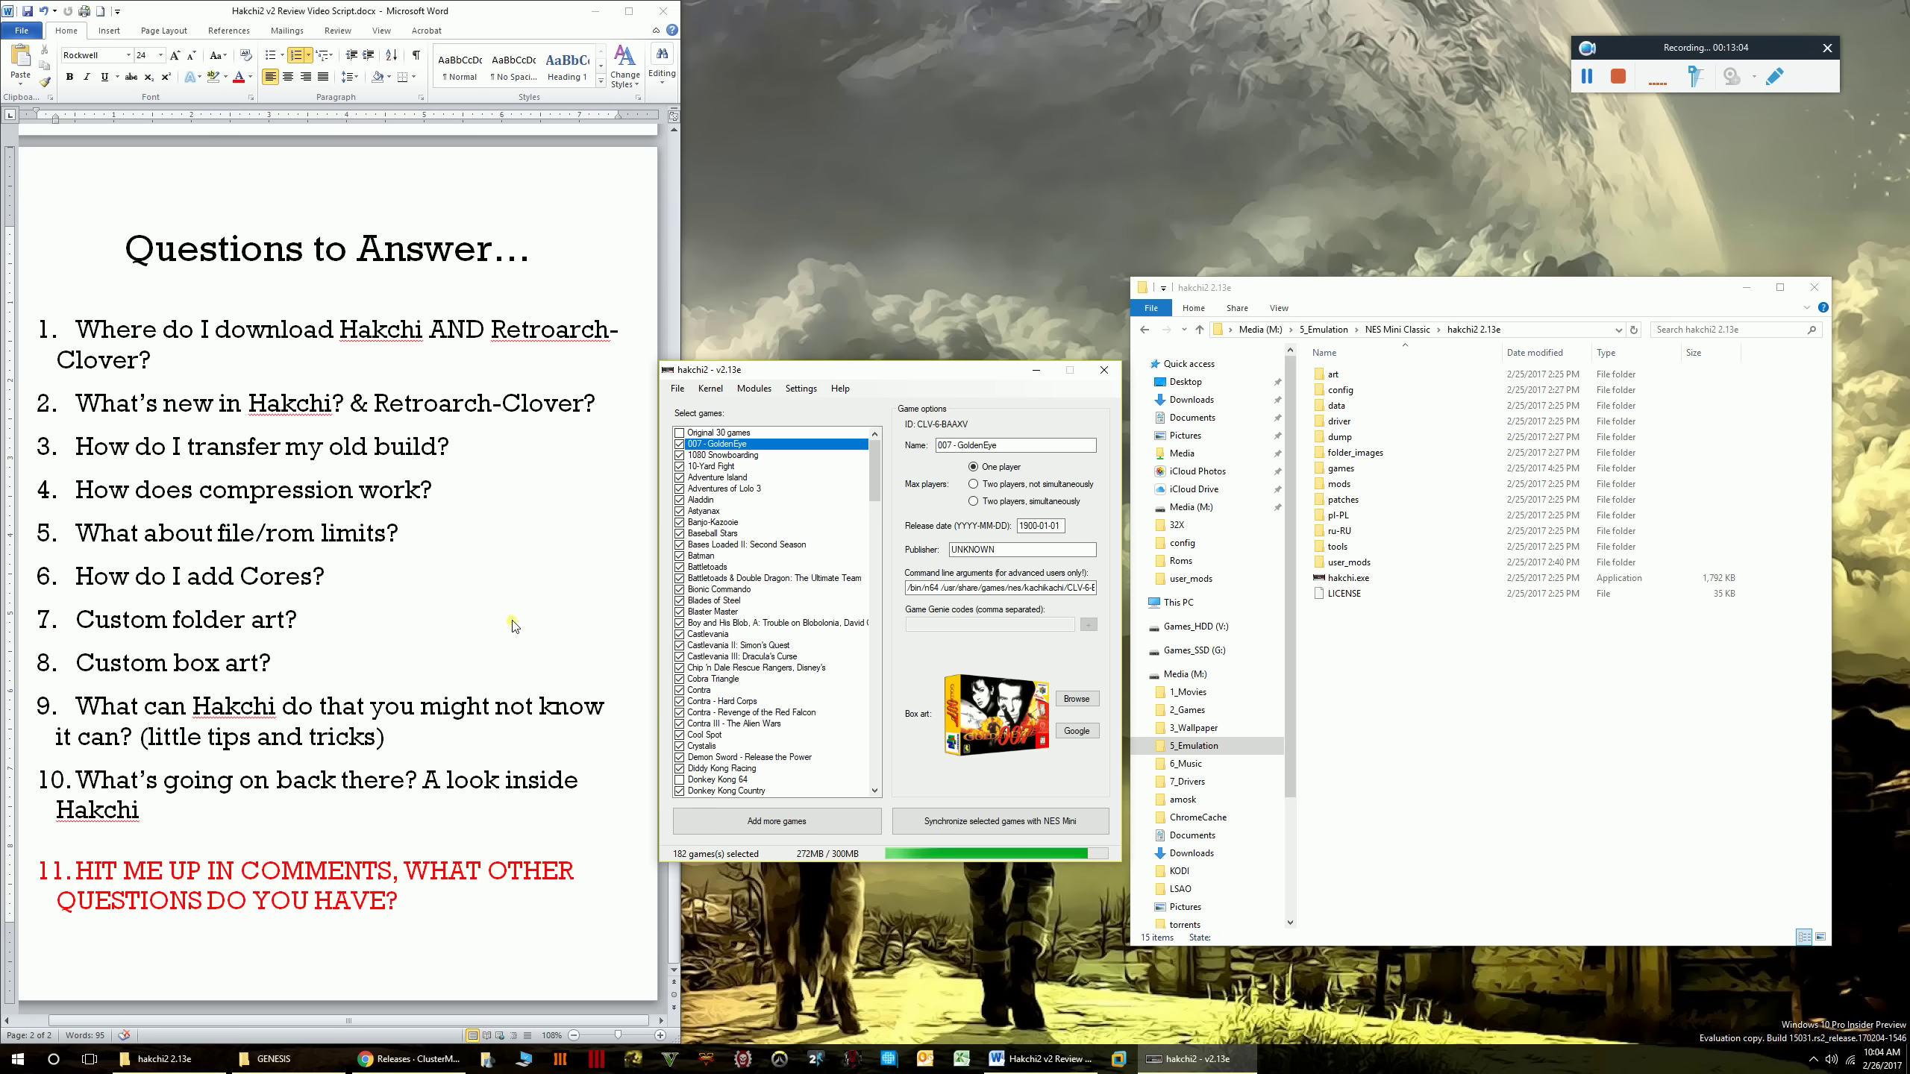
left_click(386, 606)
left_click_drag(874, 369, 872, 324)
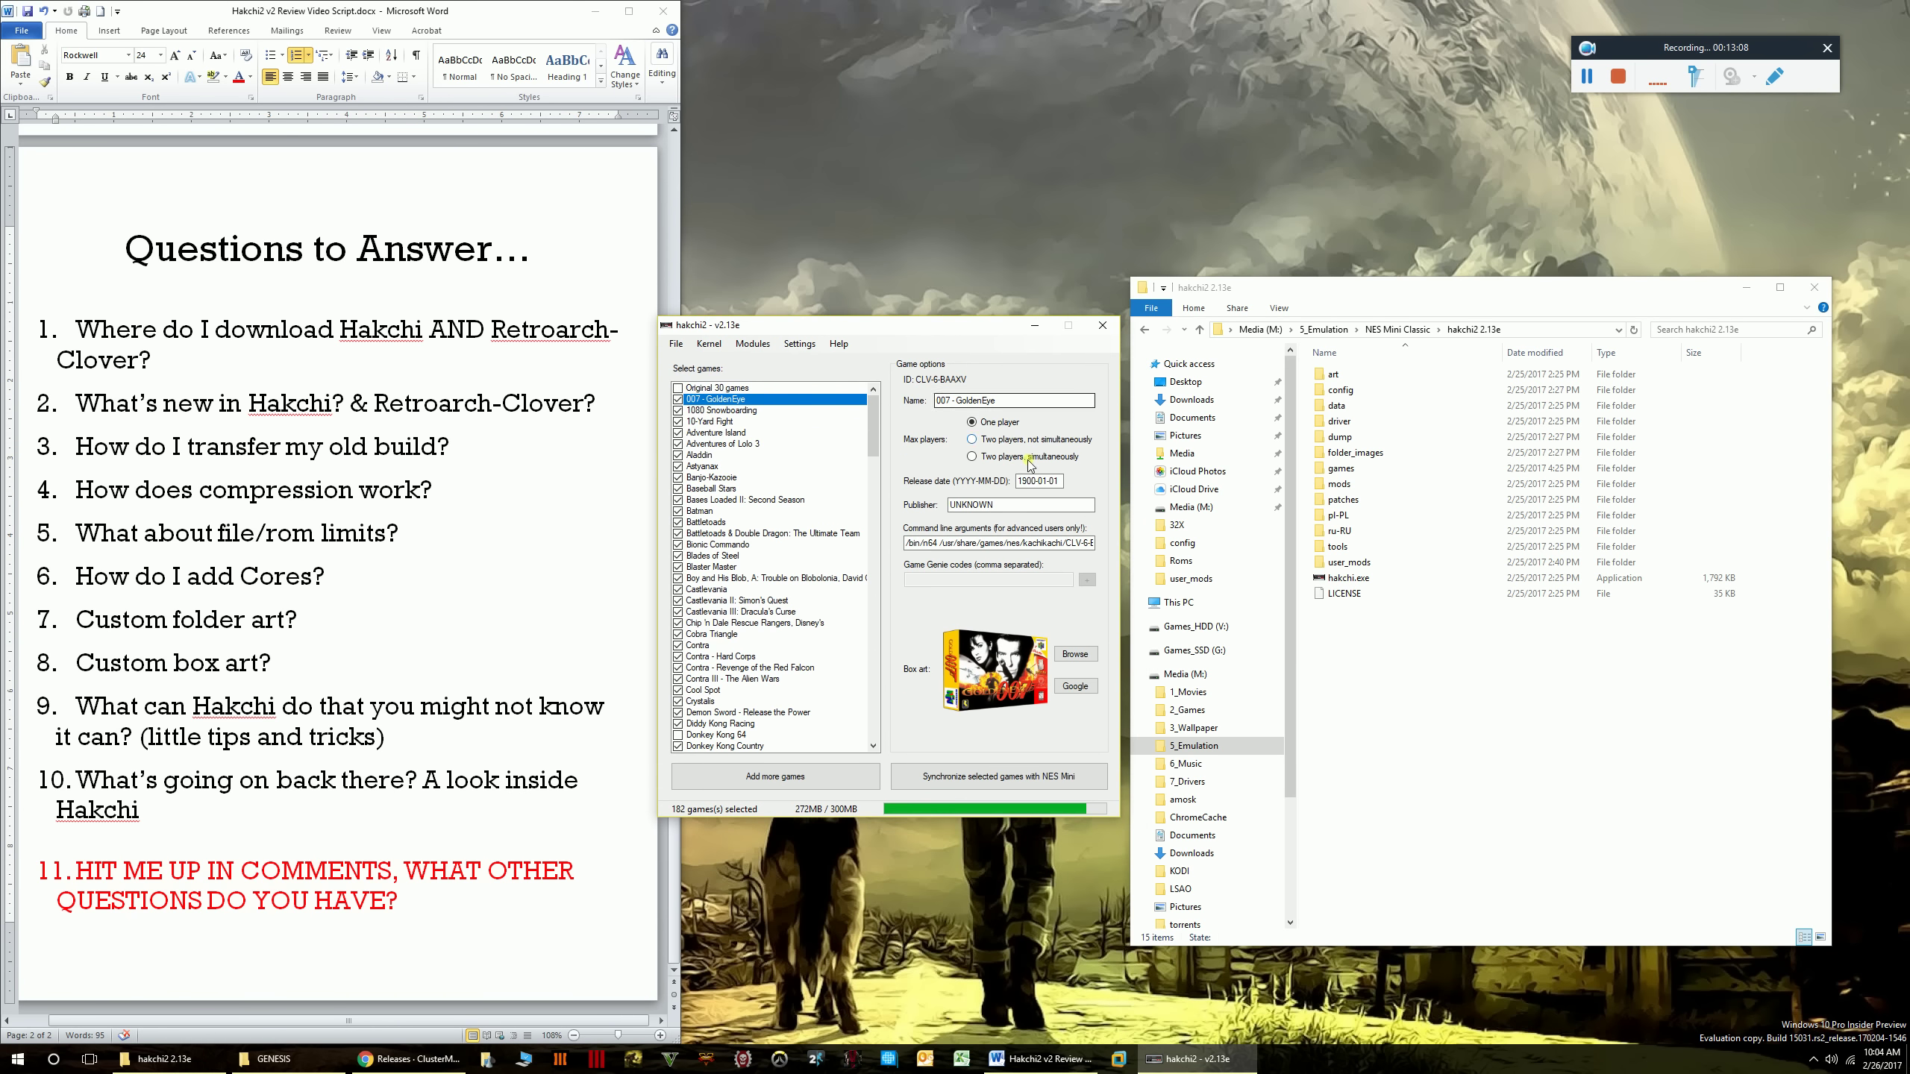
- Switch to the retroarch-clover releases page in Chrome and show the downloaded release.zip in its folder
left_click(409, 1058)
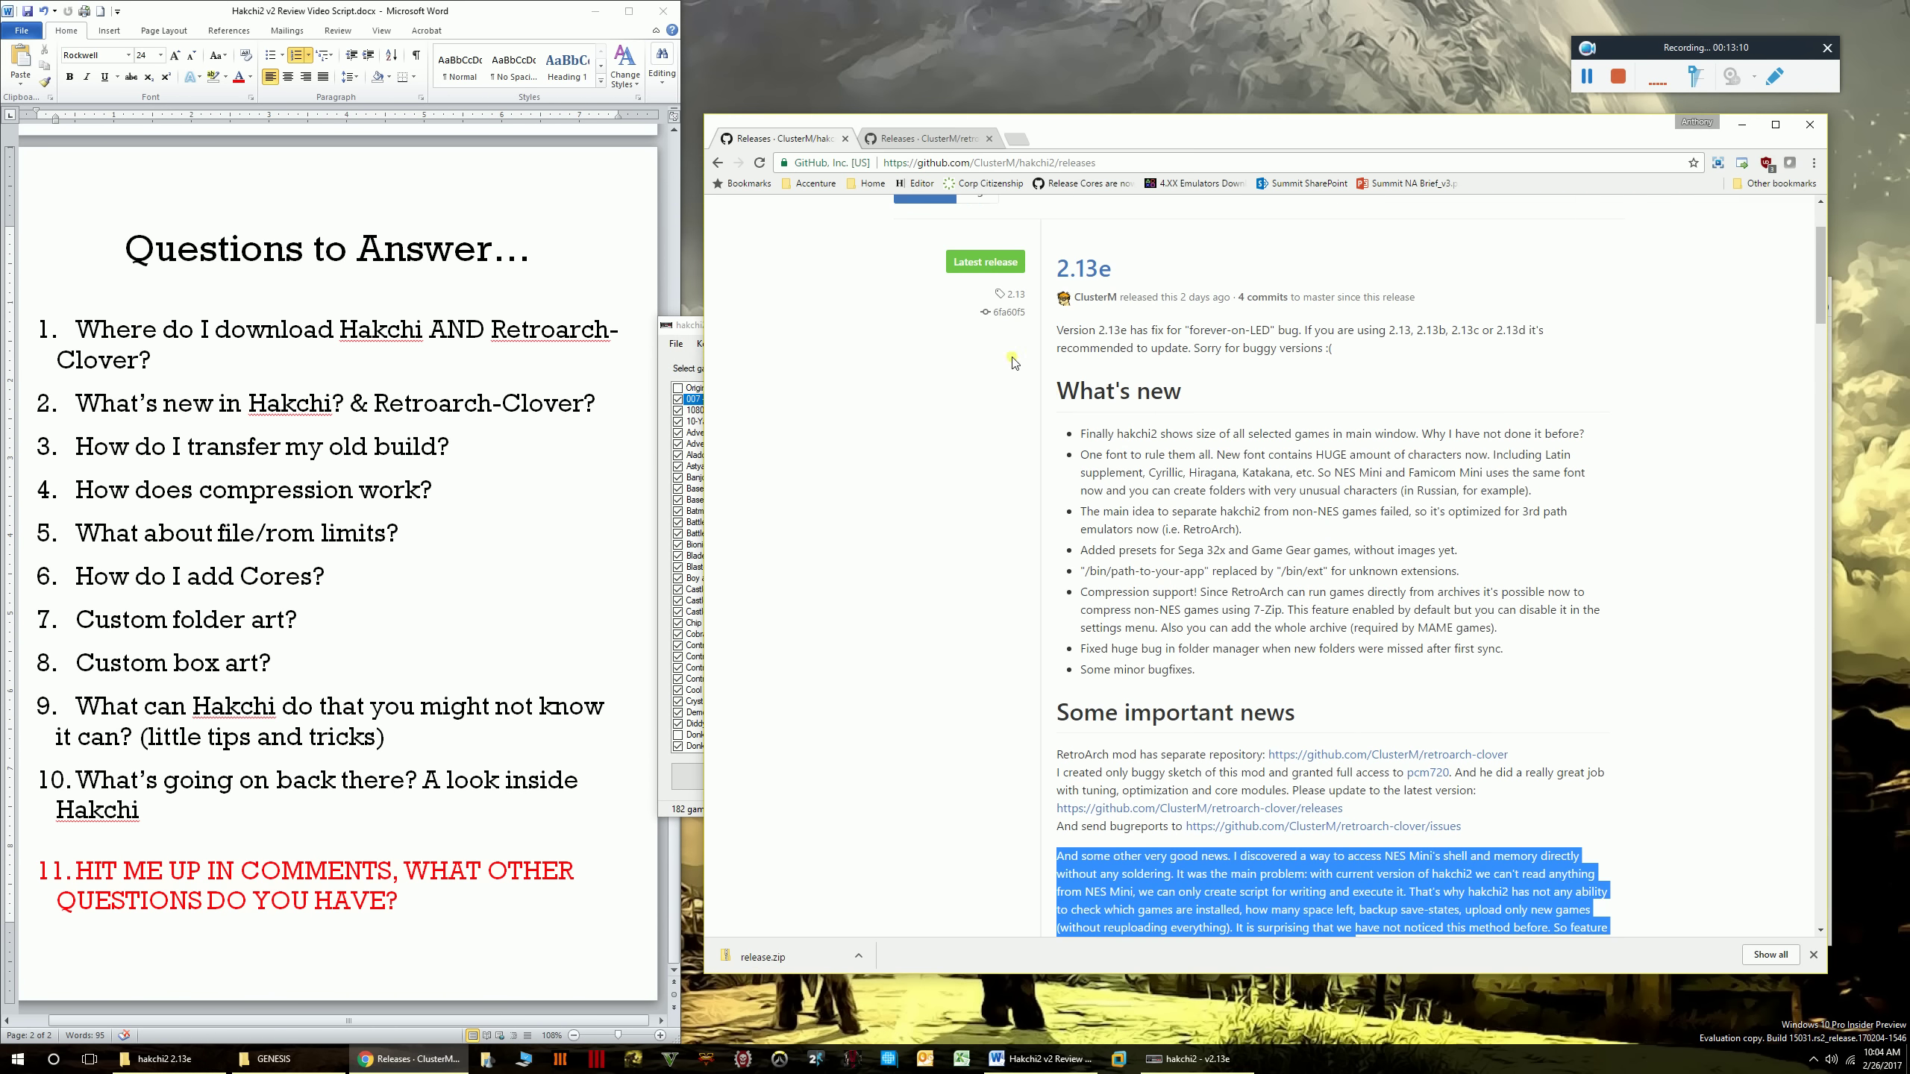
scroll(1012, 363, "up", 2)
left_click(950, 142)
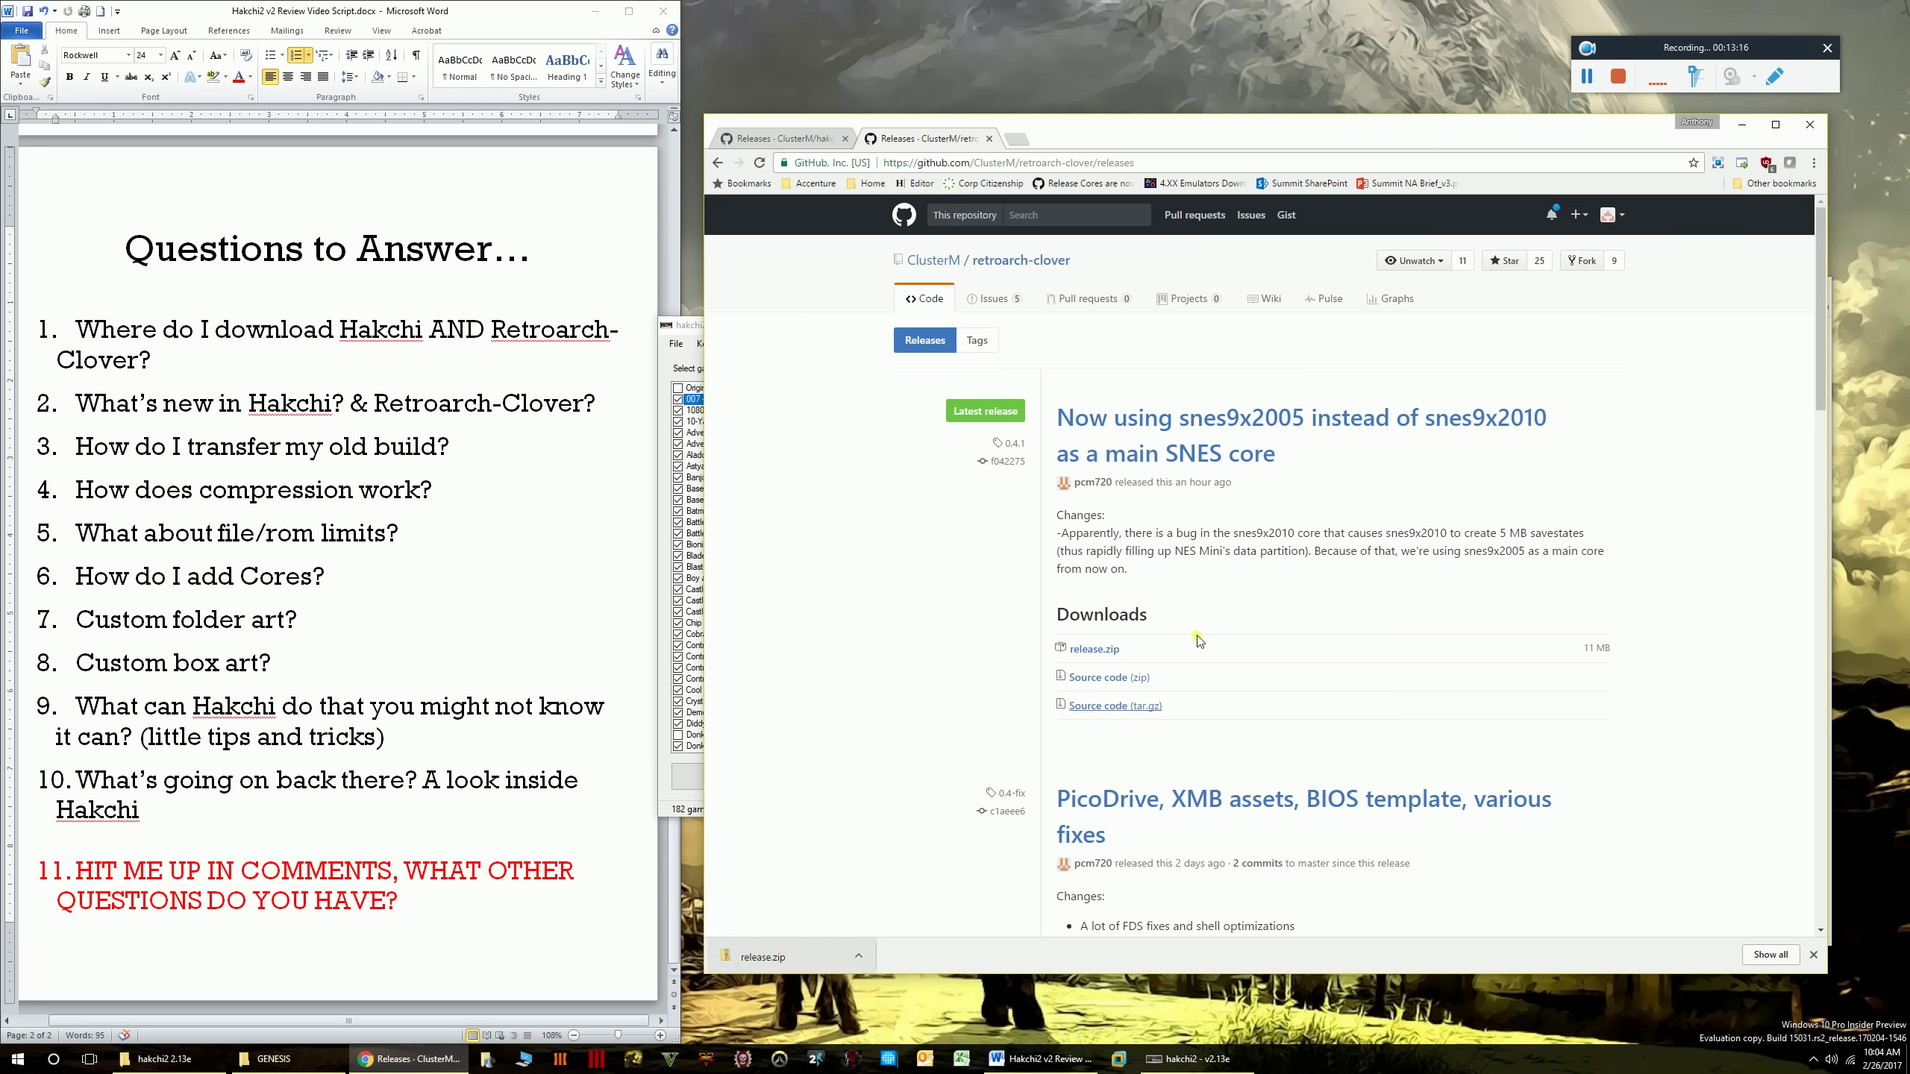
left_click(858, 957)
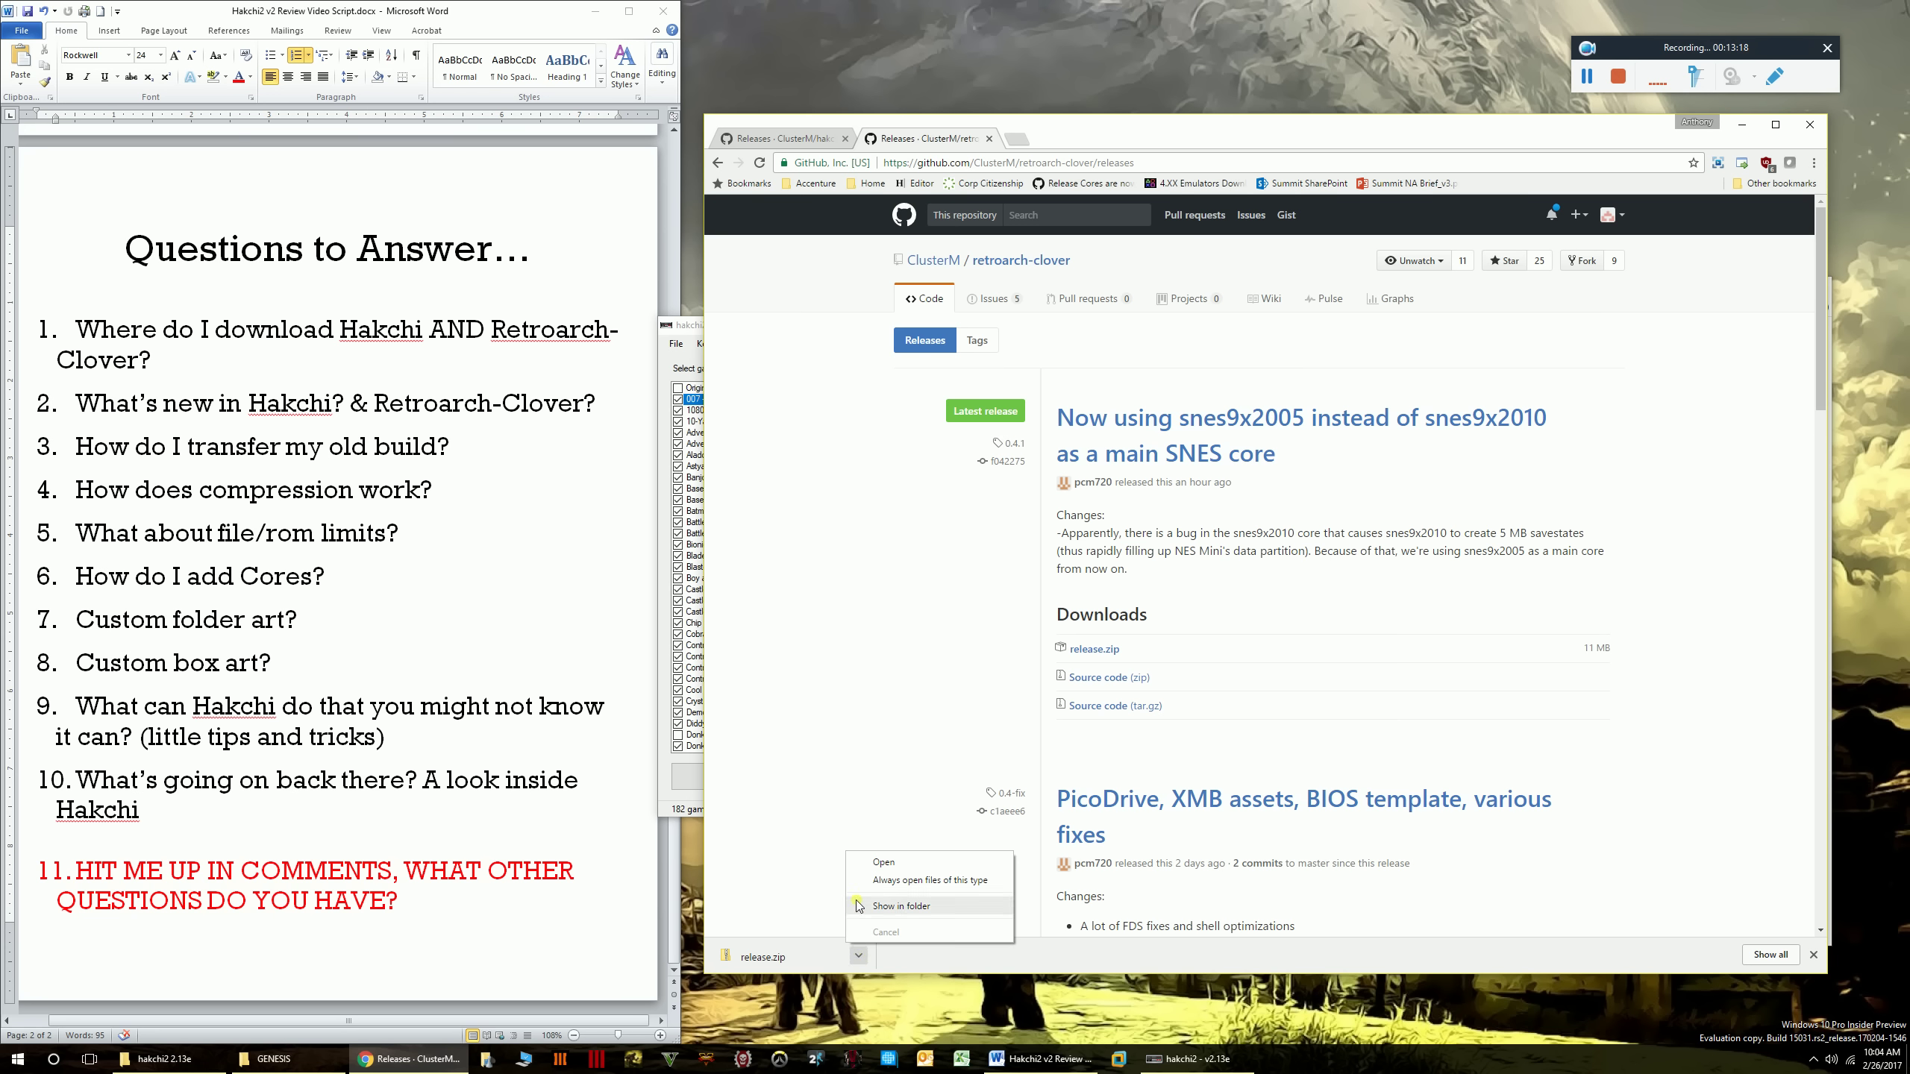
left_click(911, 905)
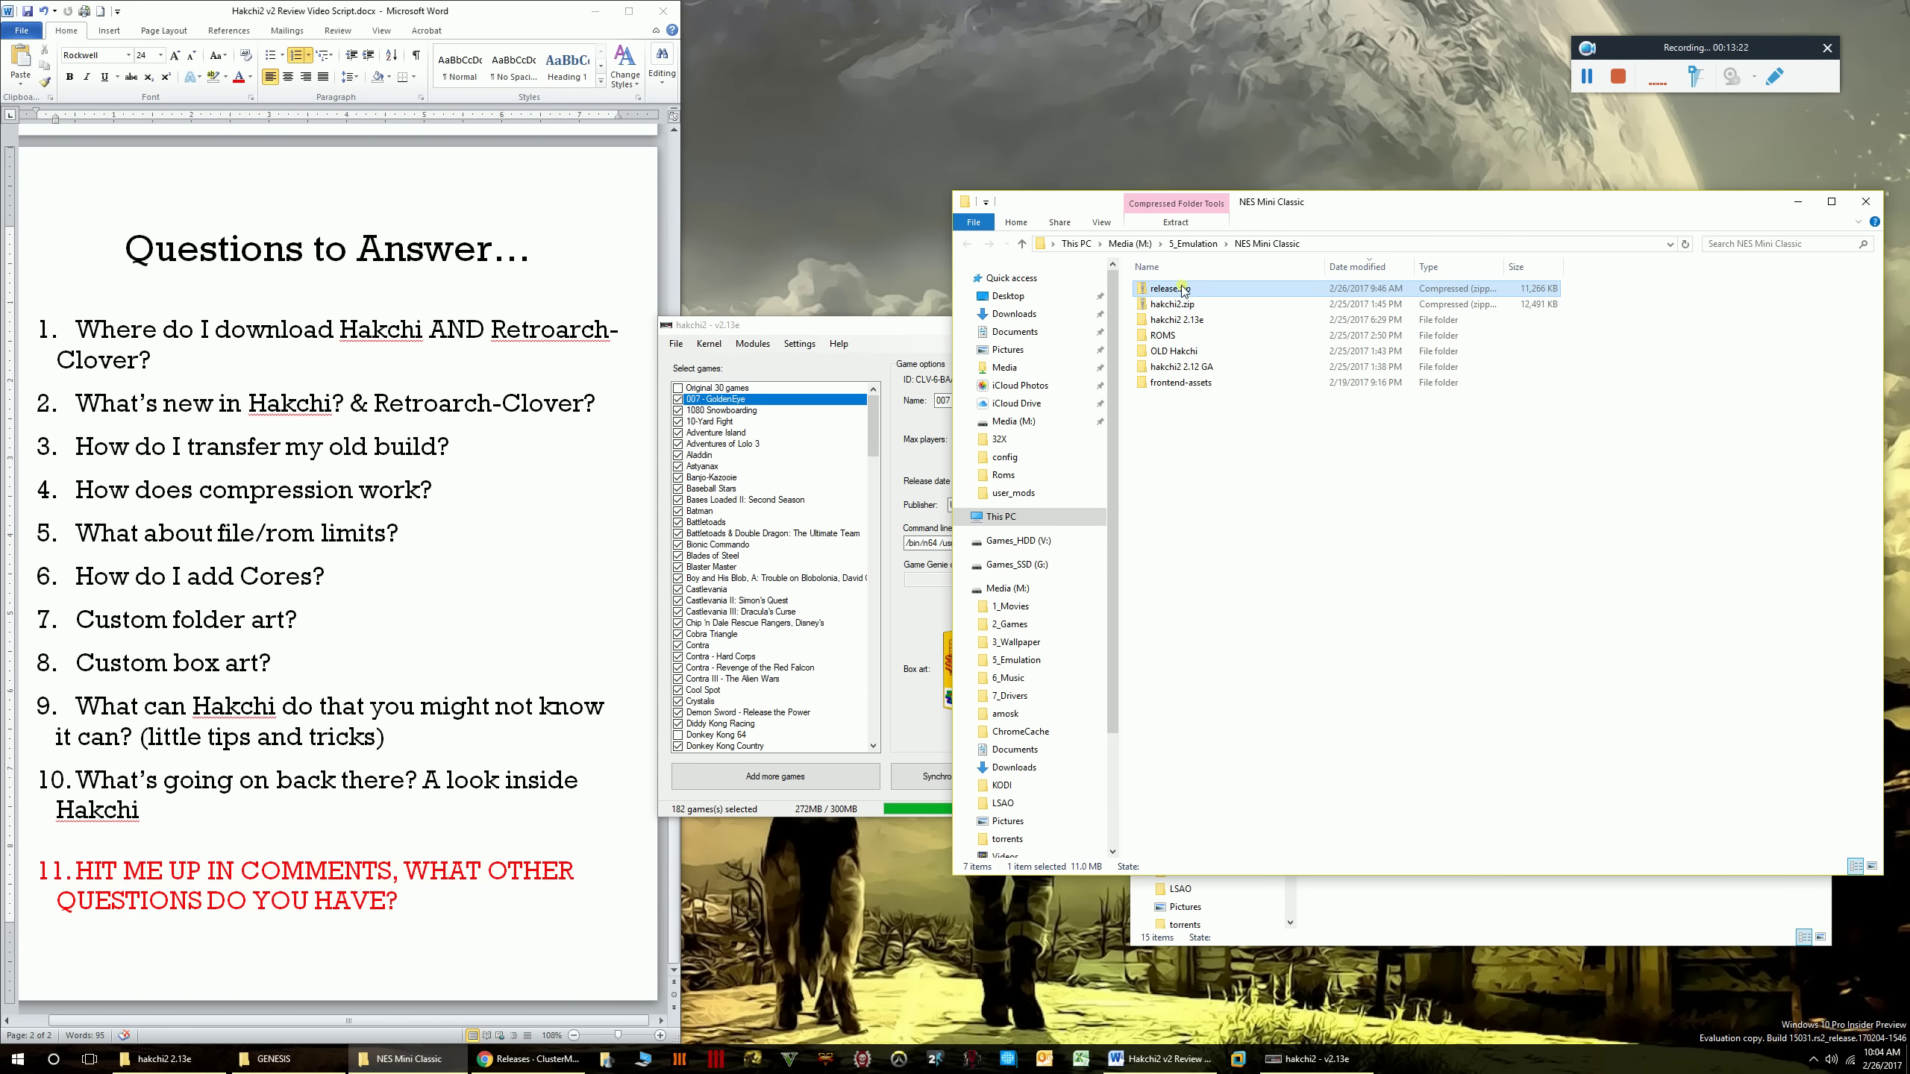
- Open release.zip, place its window beside the hakchi2 2.13e folder window, and look through the archive's cores folder
double_click(1182, 291)
left_click_drag(1377, 204, 638, 289)
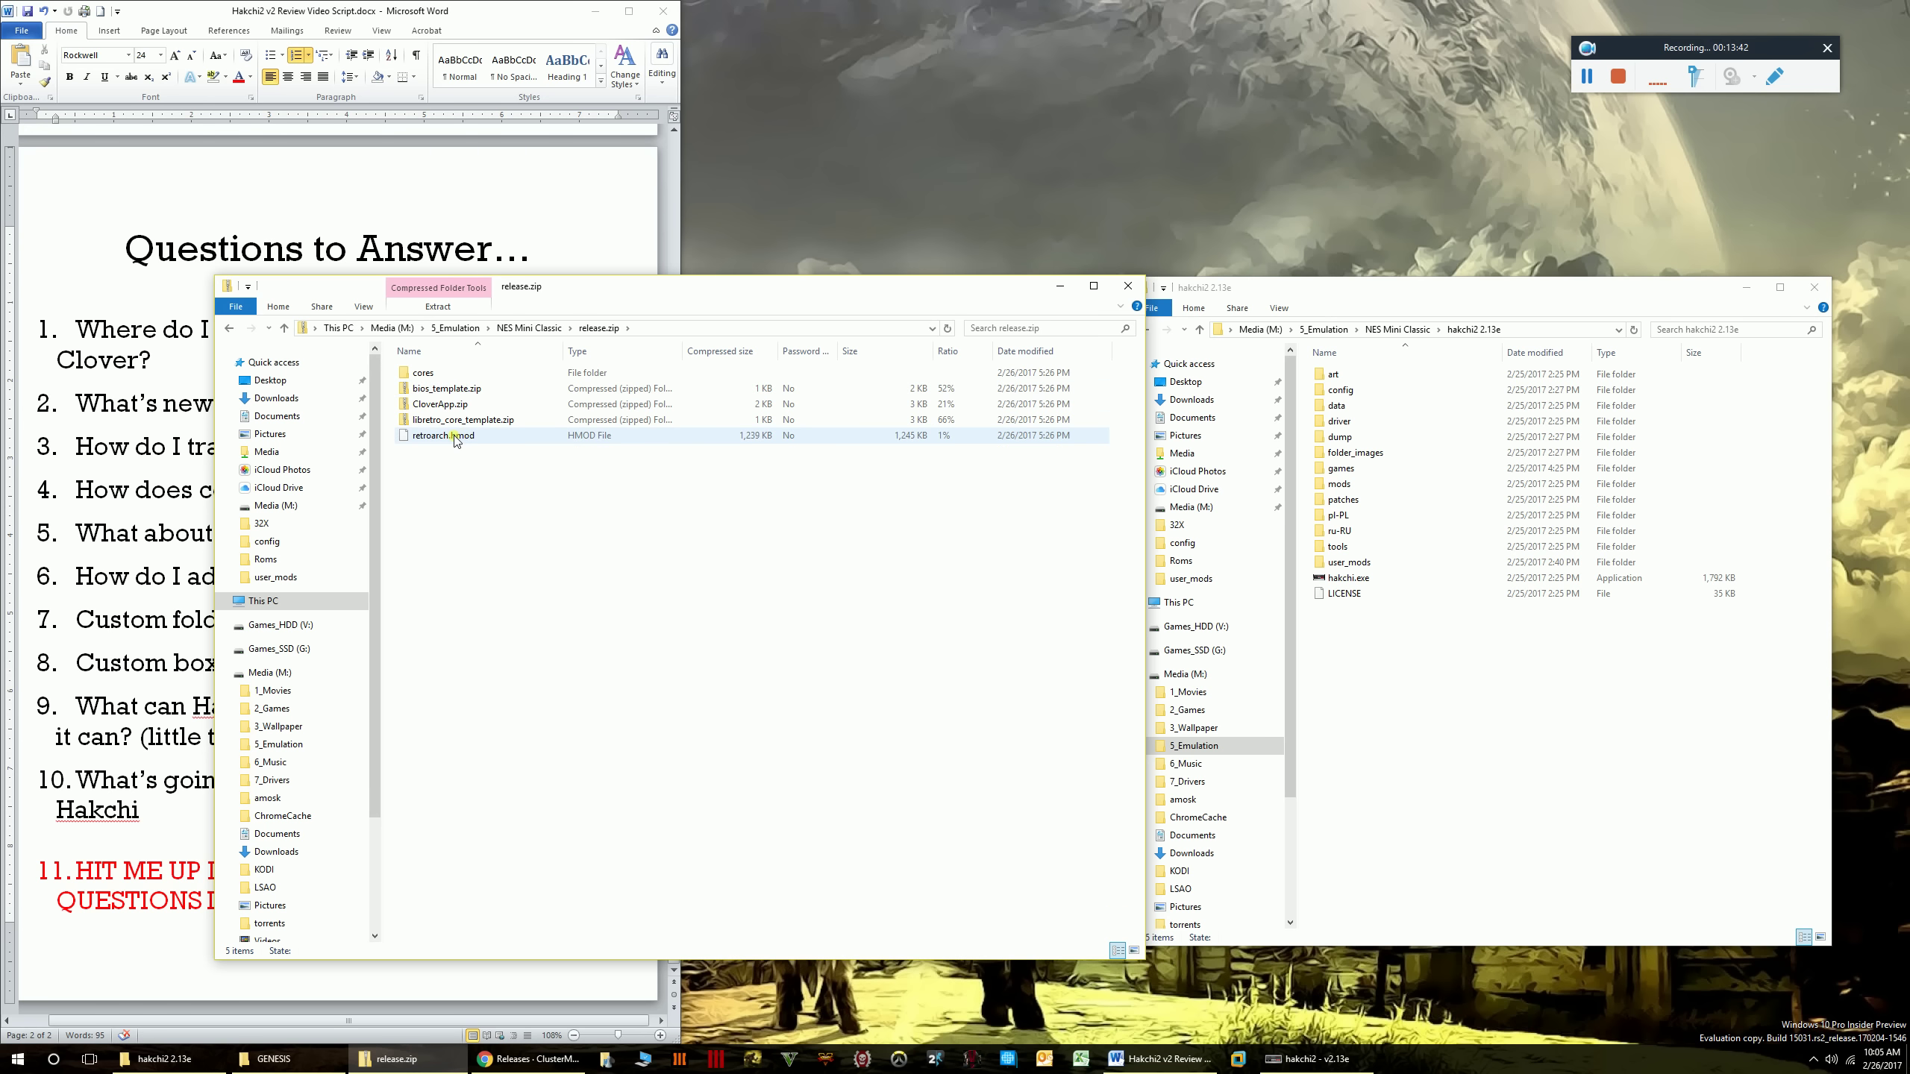
double_click(424, 373)
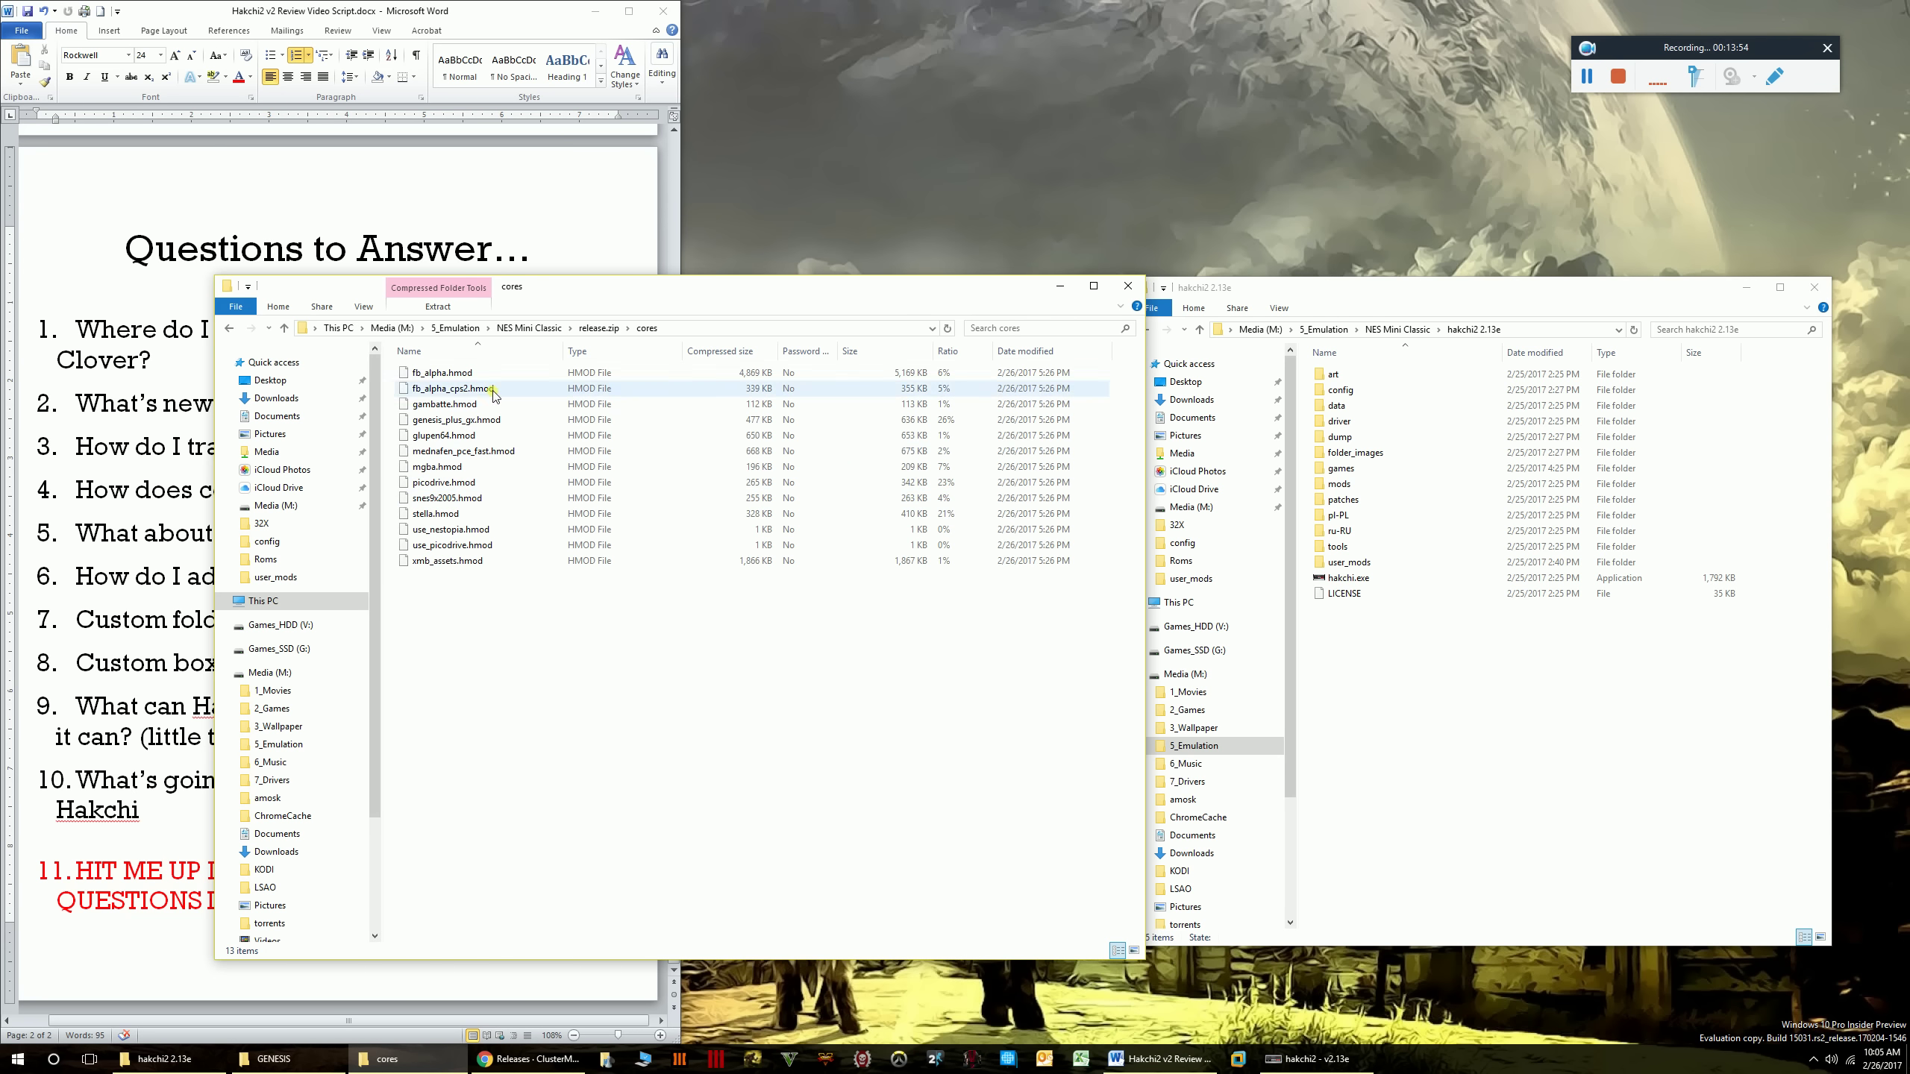
key("BackSpace")
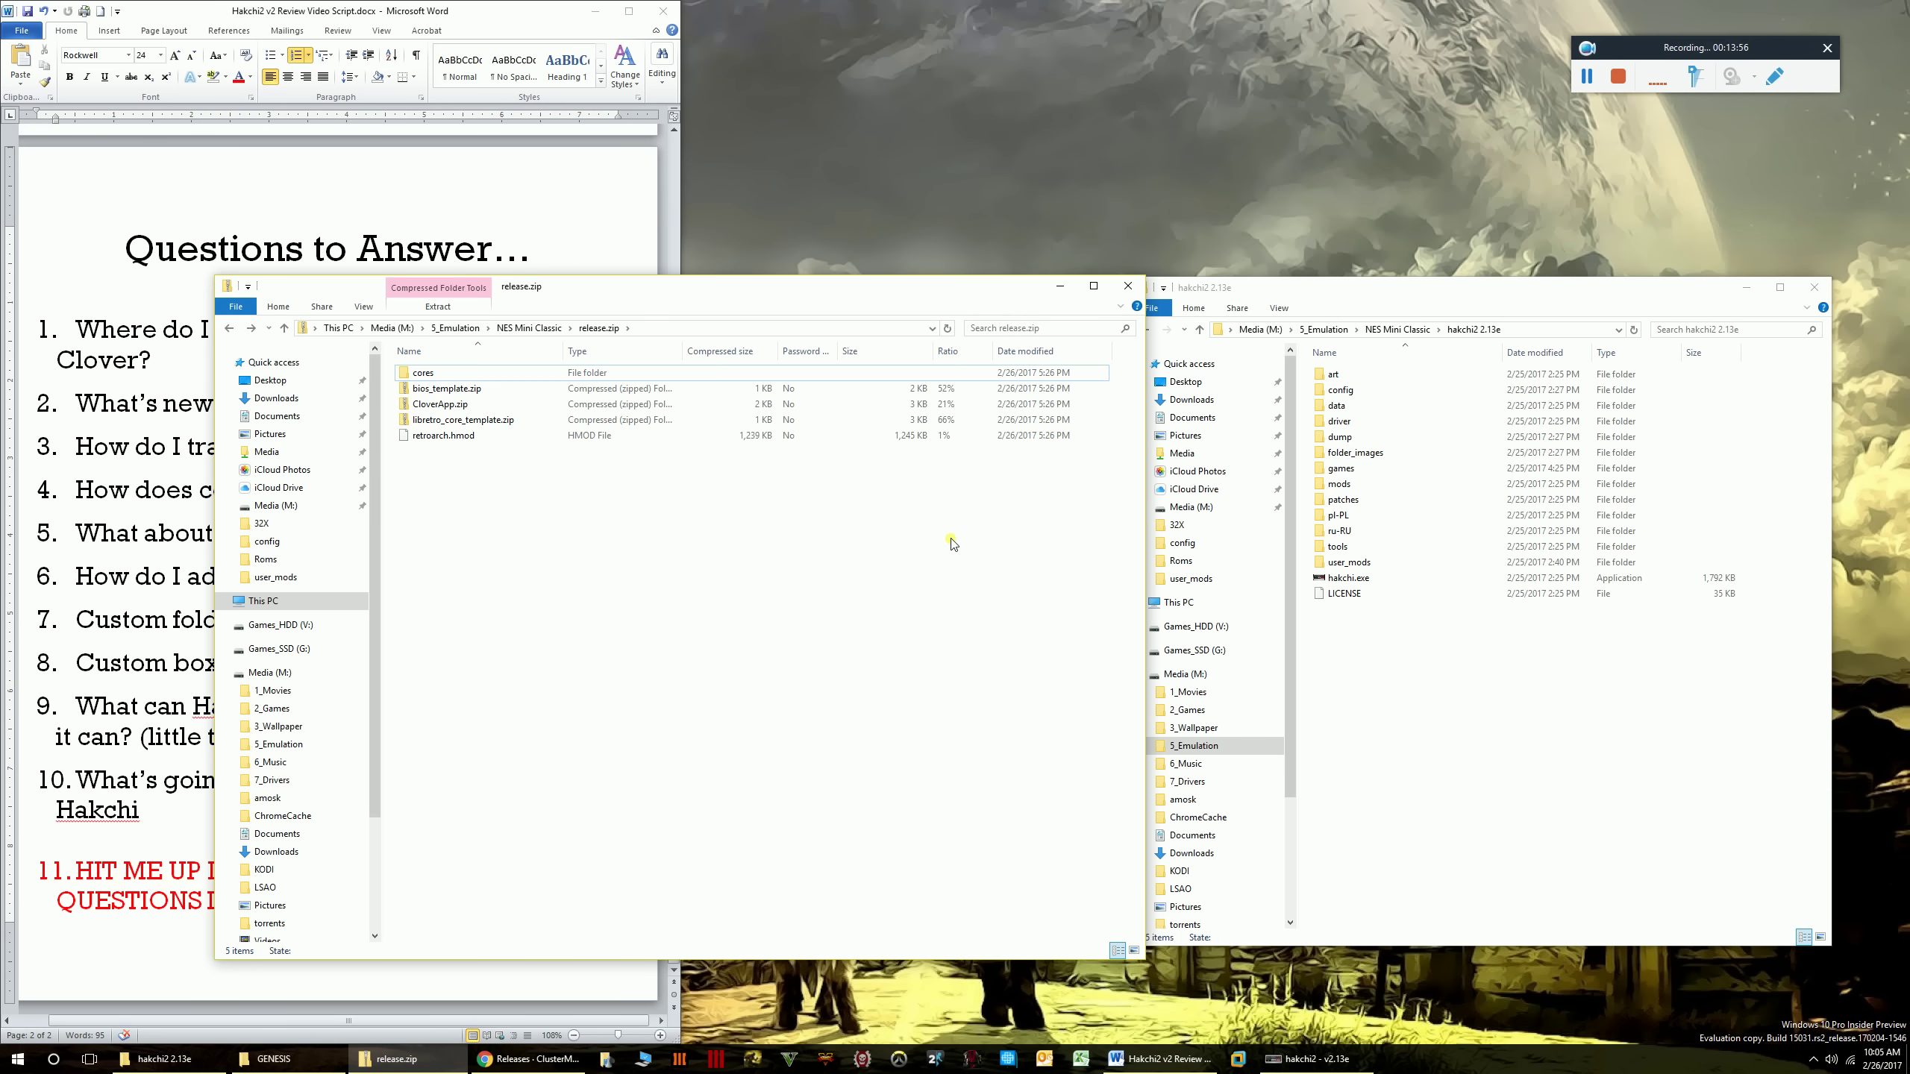
left_click(1455, 306)
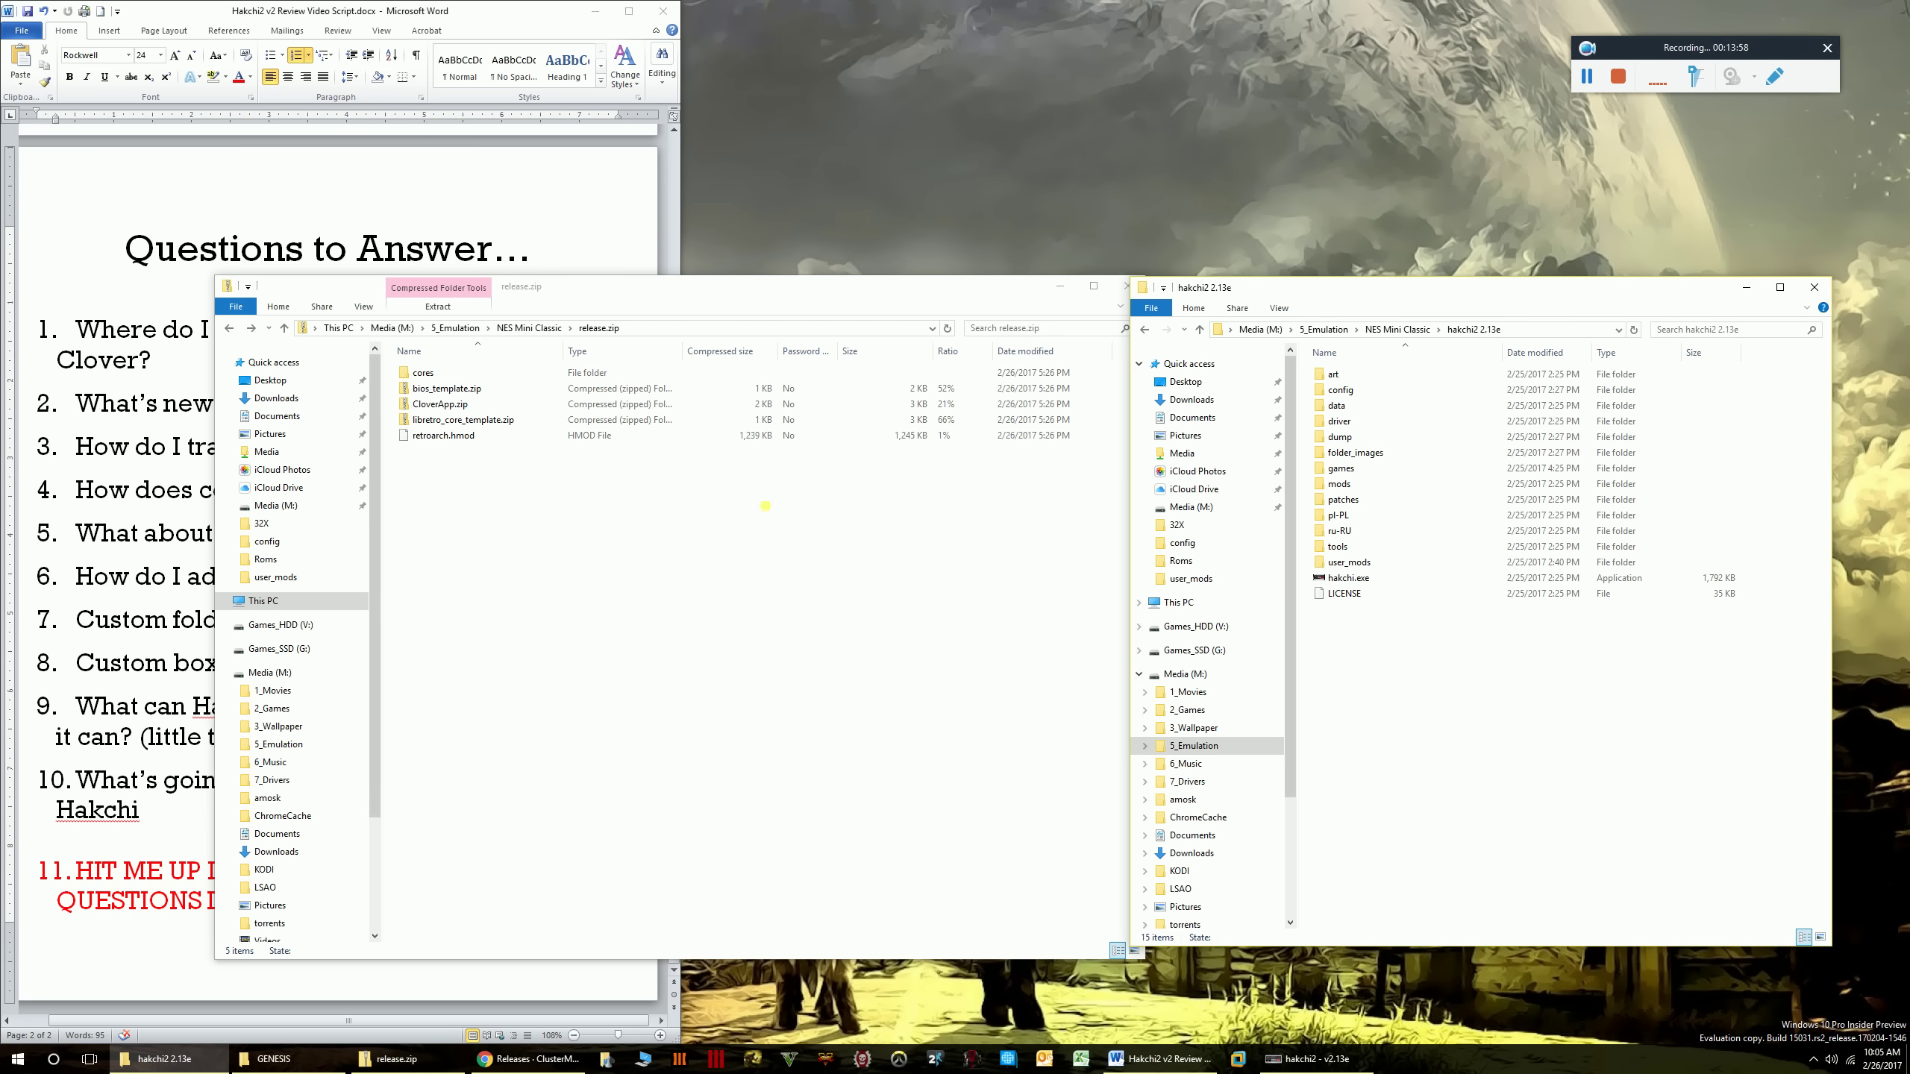
left_click(543, 329)
double_click(443, 376)
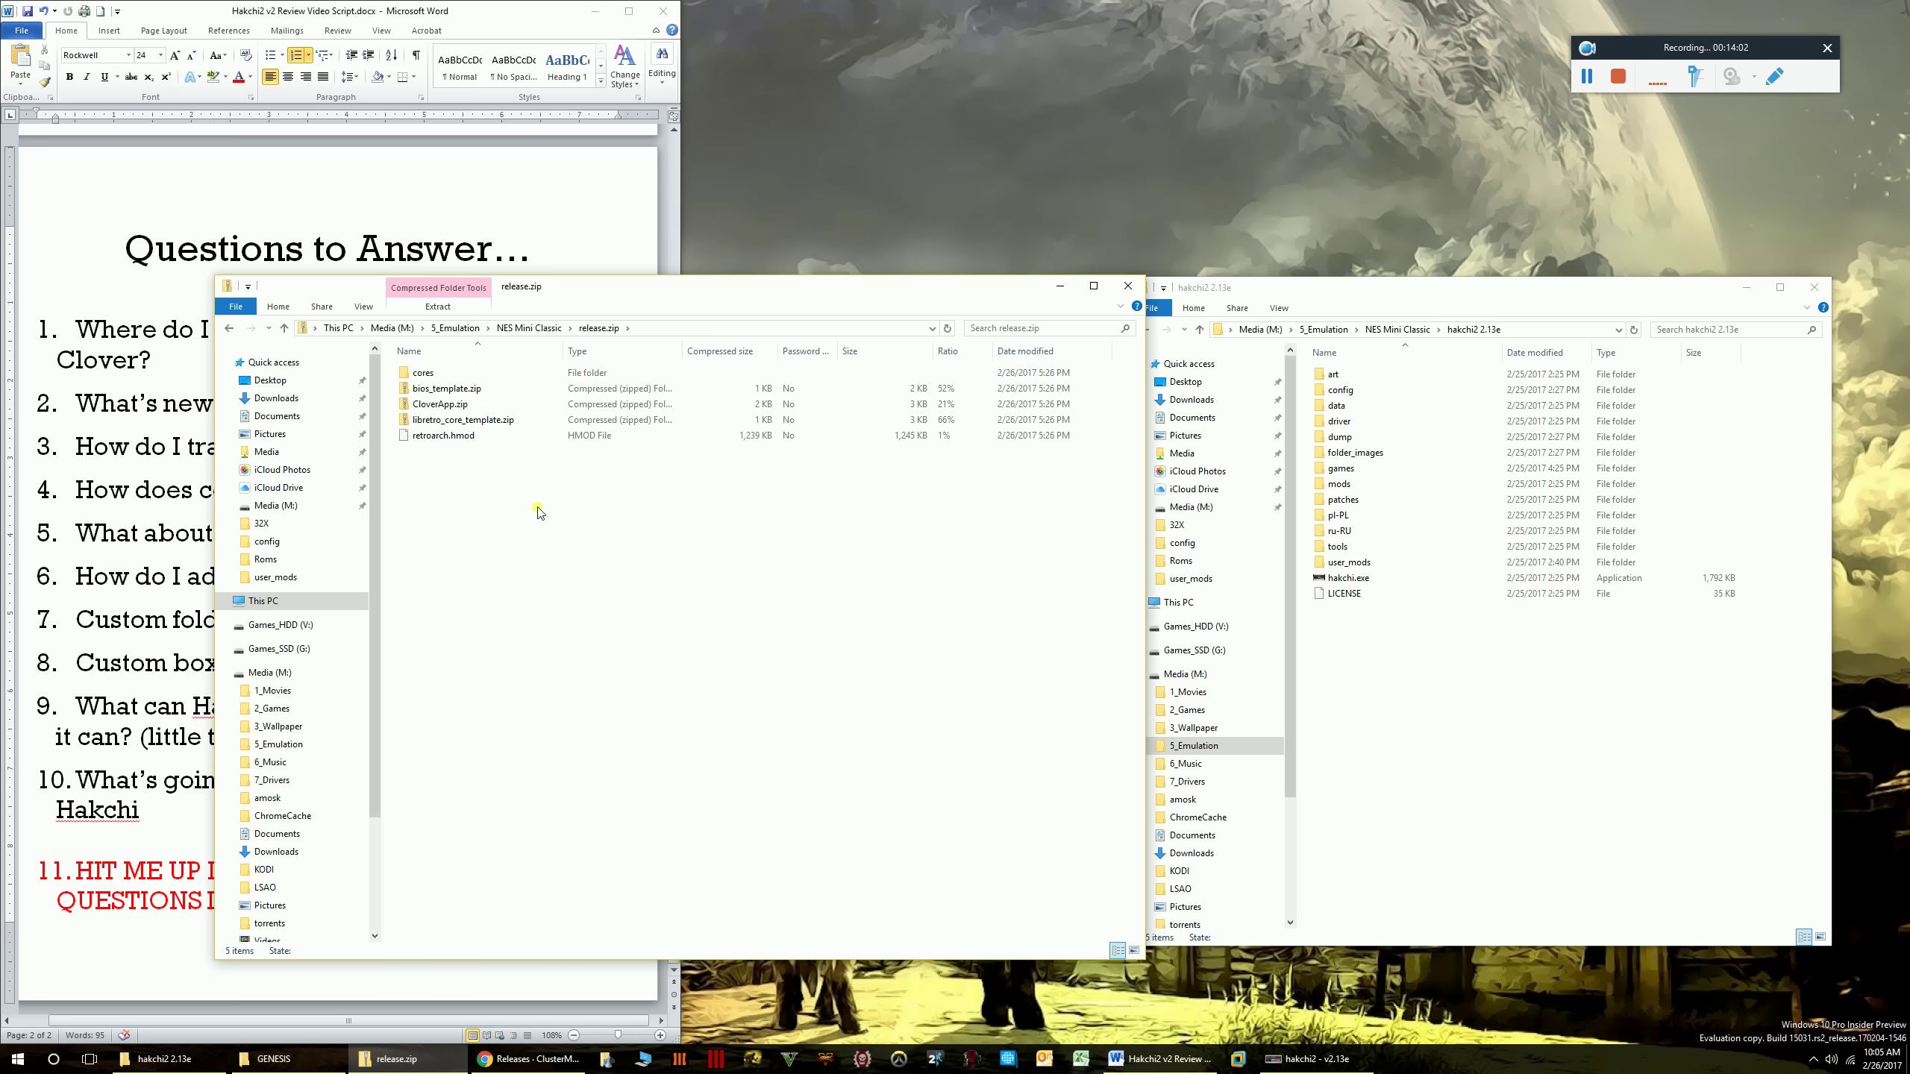
- Open the user_mods folder of hakchi2 2.13e and copy retroarch.hmod from release.zip into it, replacing the existing file
left_click(1490, 302)
double_click(1353, 562)
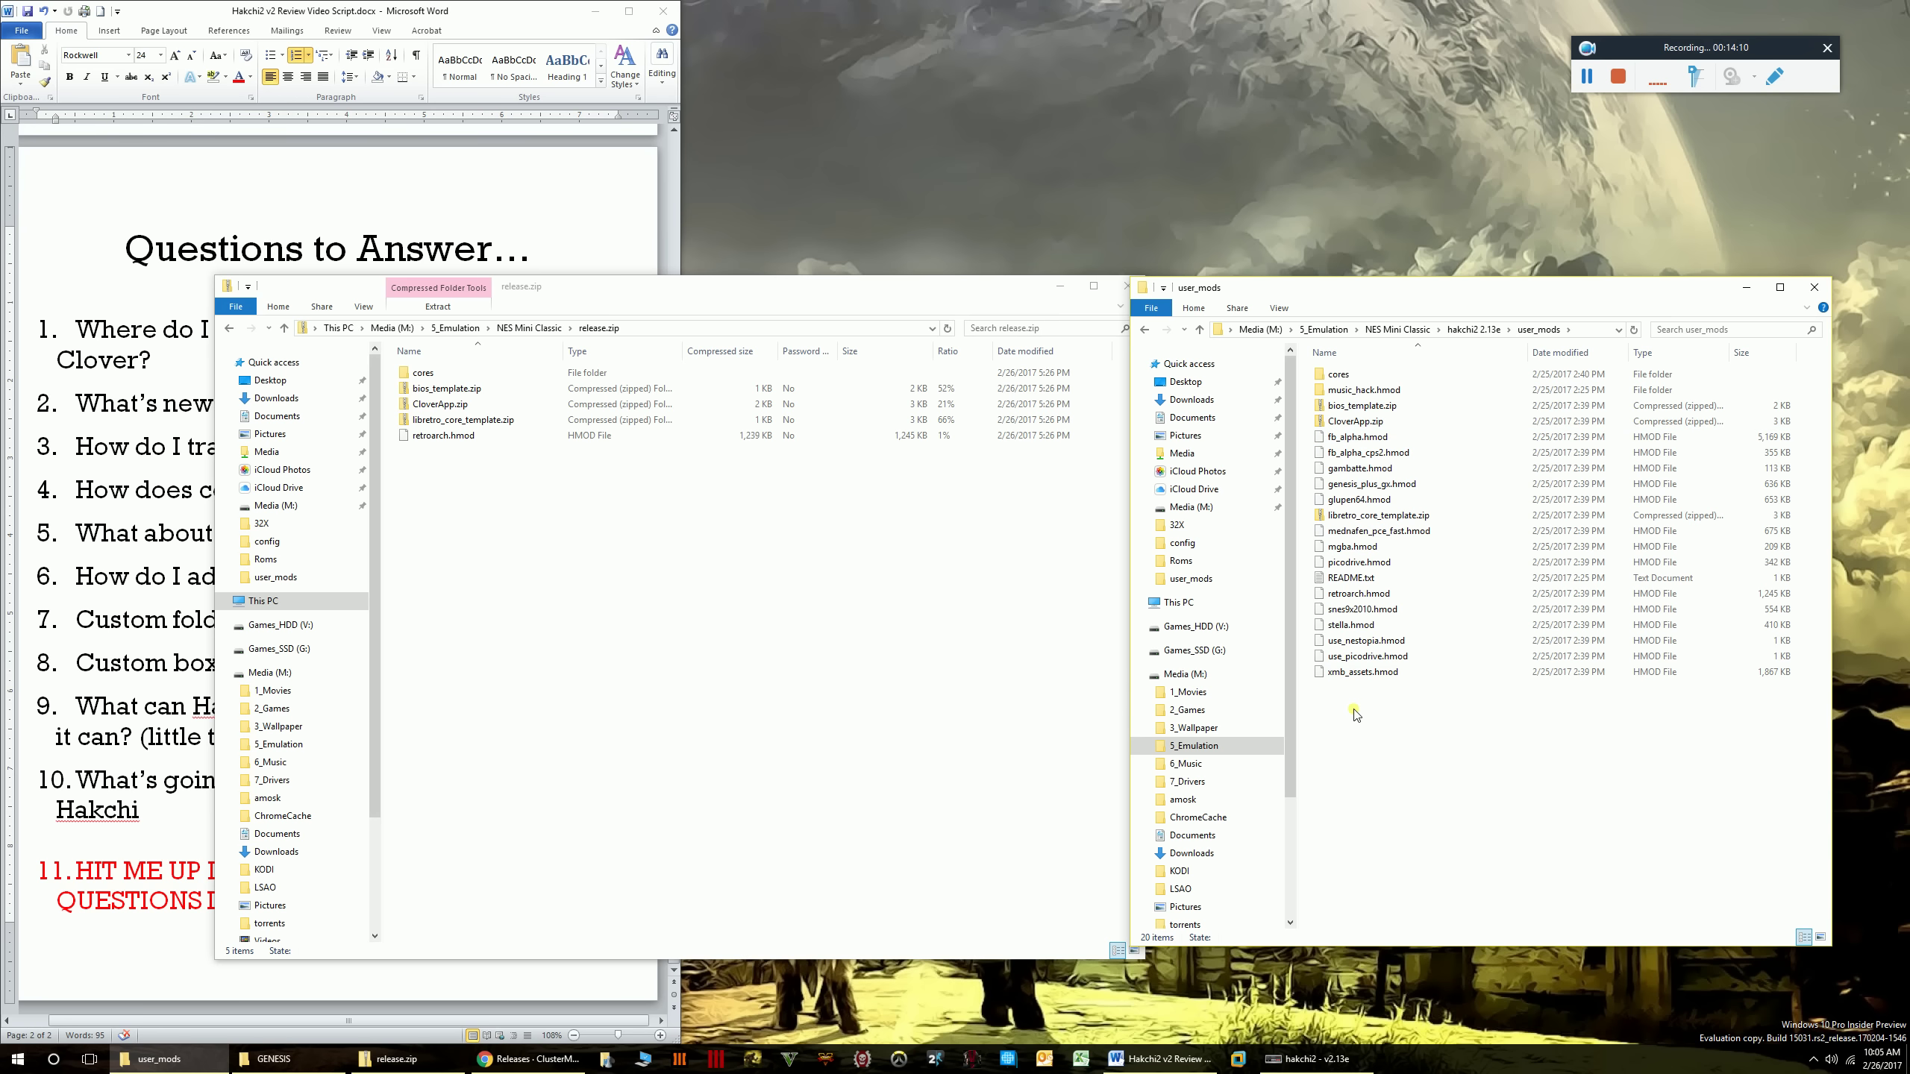
left_click_drag(446, 436, 1378, 774)
left_click(352, 431)
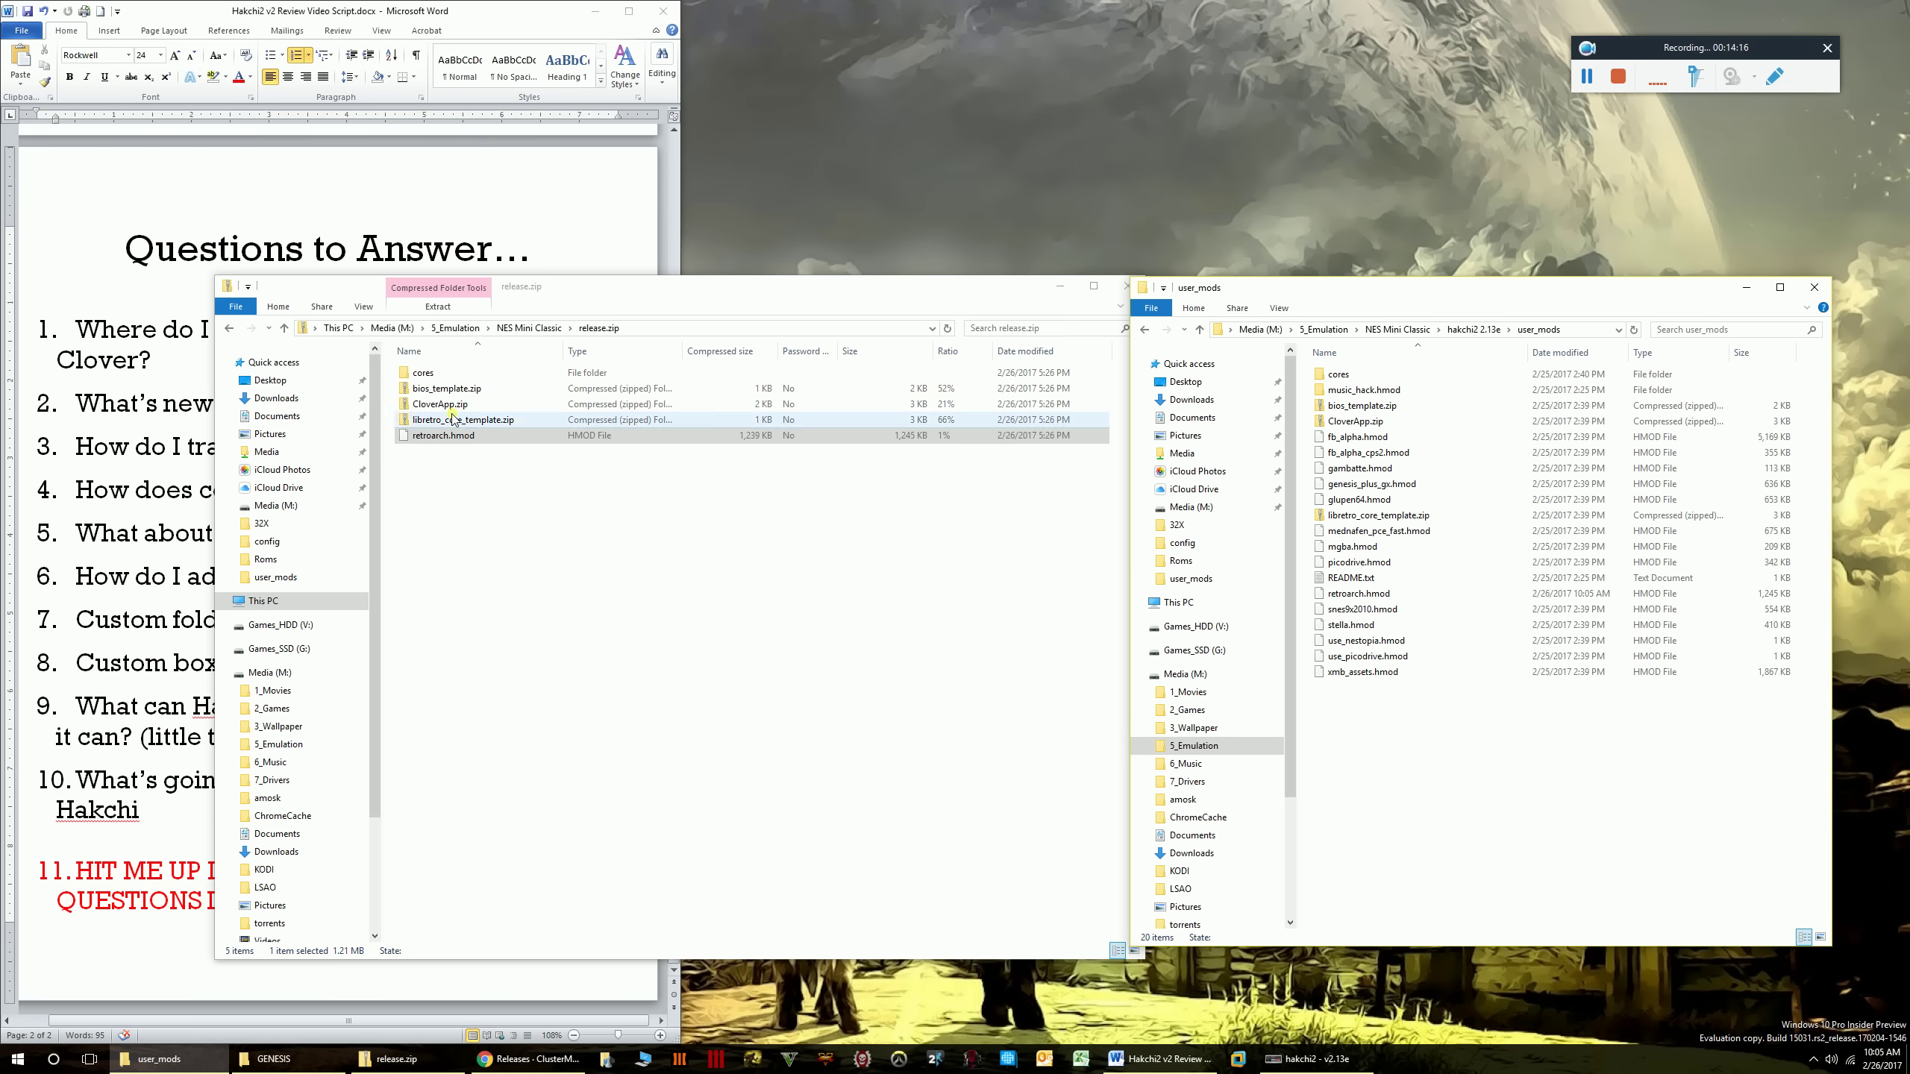
- Copy CloverApp.zip, libretro_core_template.zip and bios_template.zip from release.zip into user_mods, replacing the existing files
left_click_drag(449, 410, 1449, 840)
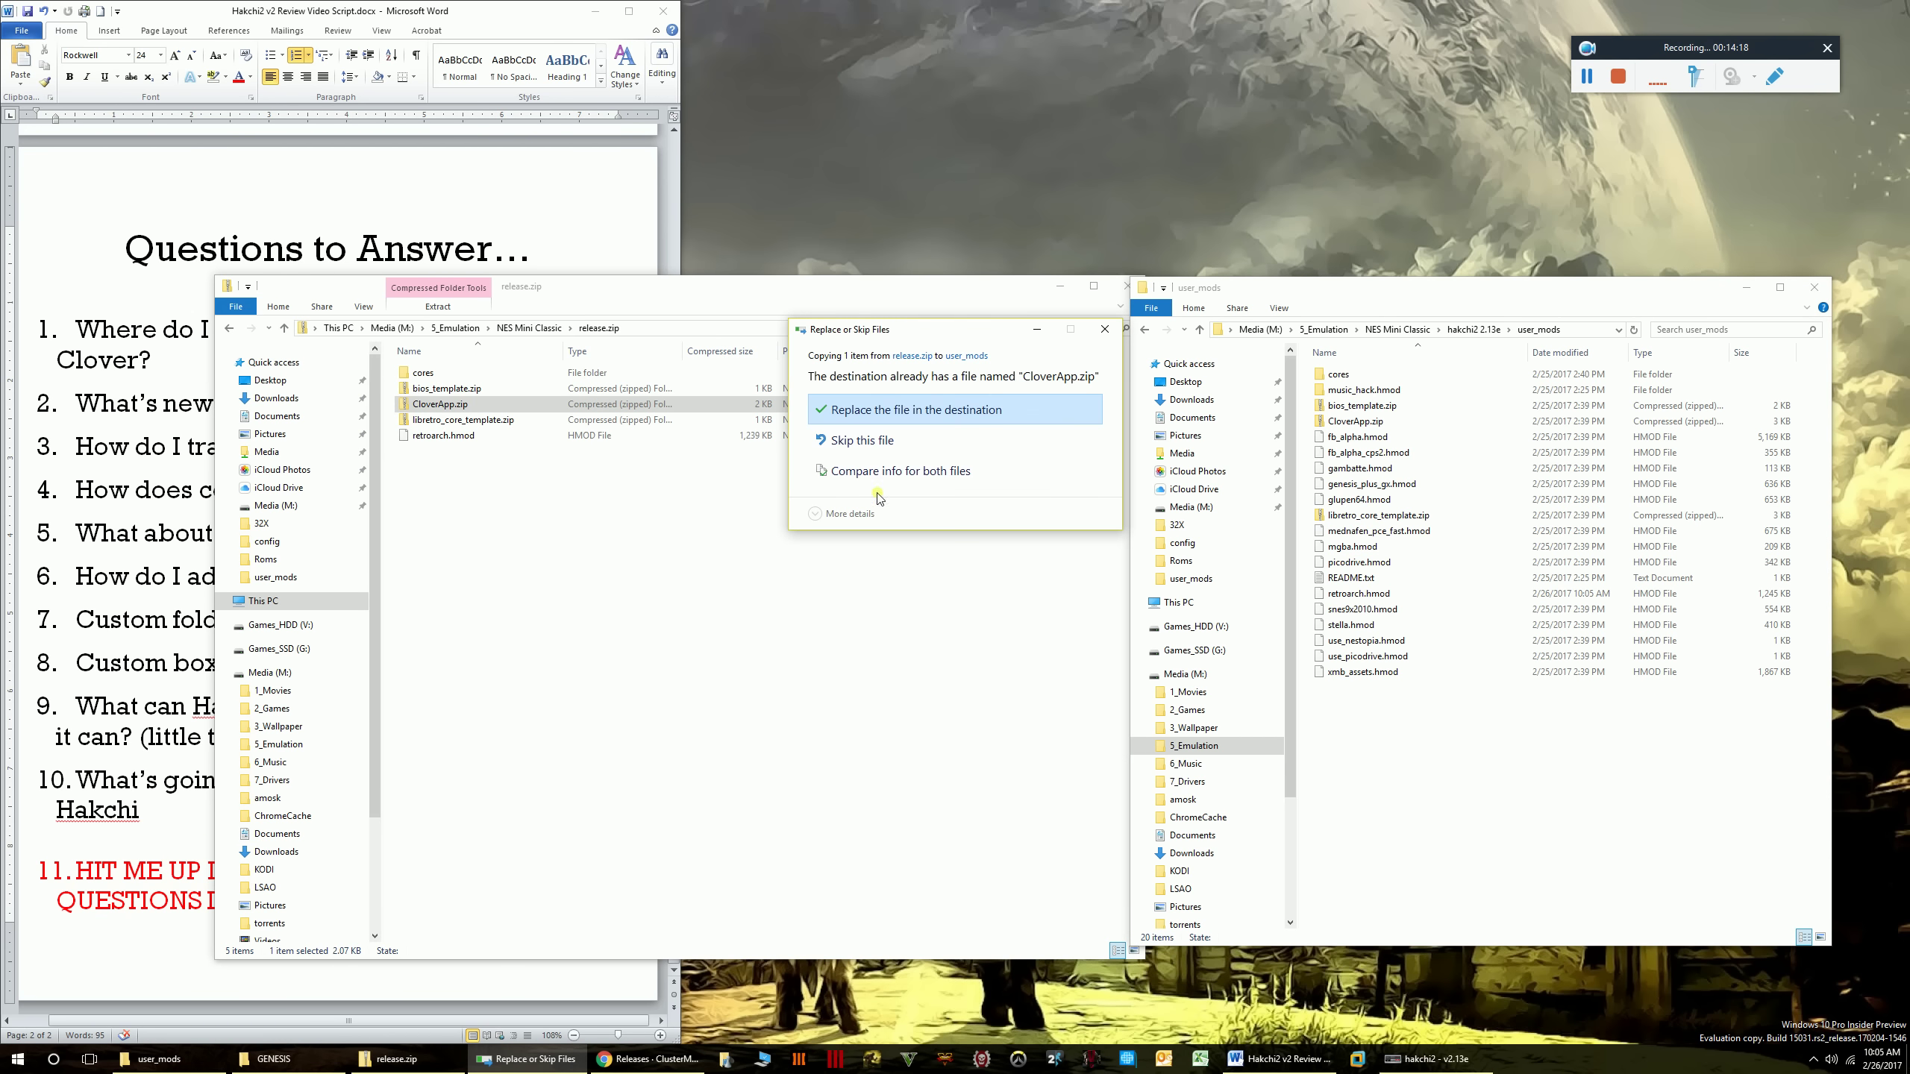
left_click(871, 416)
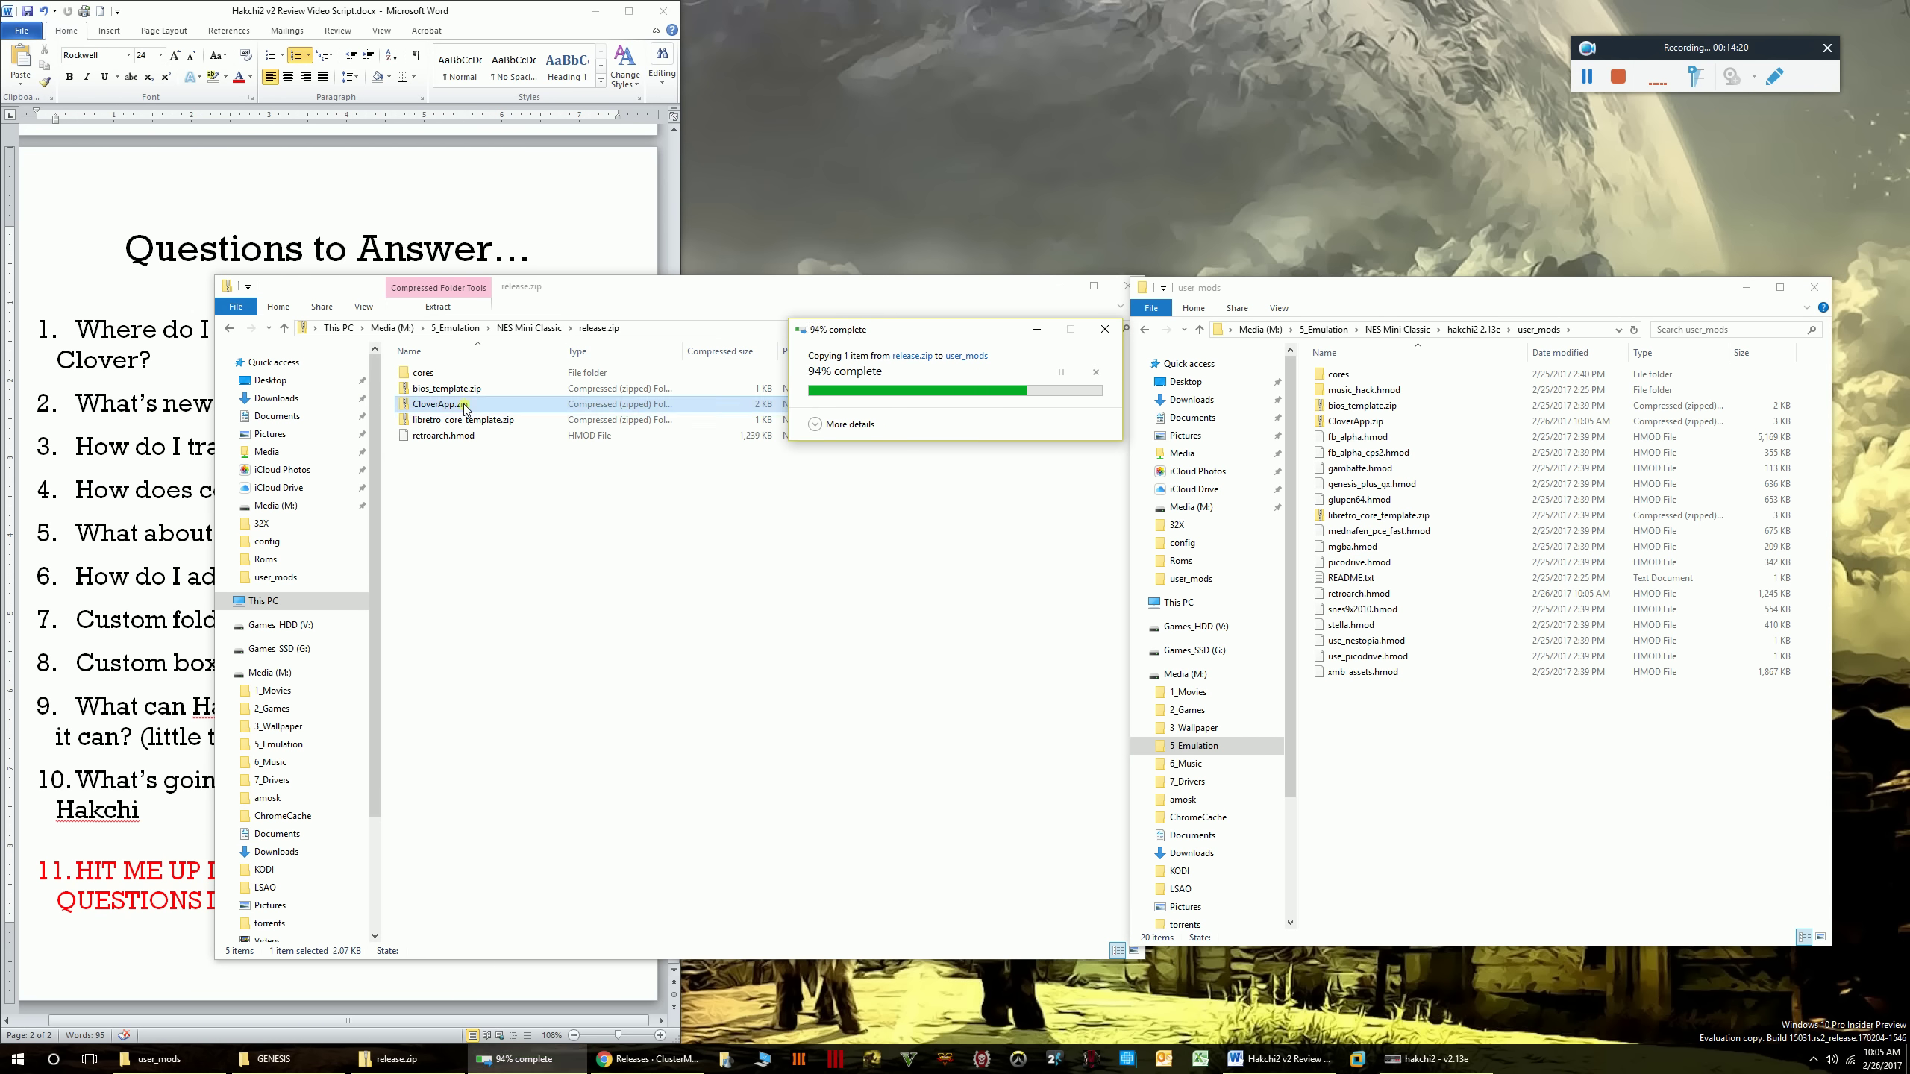
left_click_drag(463, 420, 1462, 766)
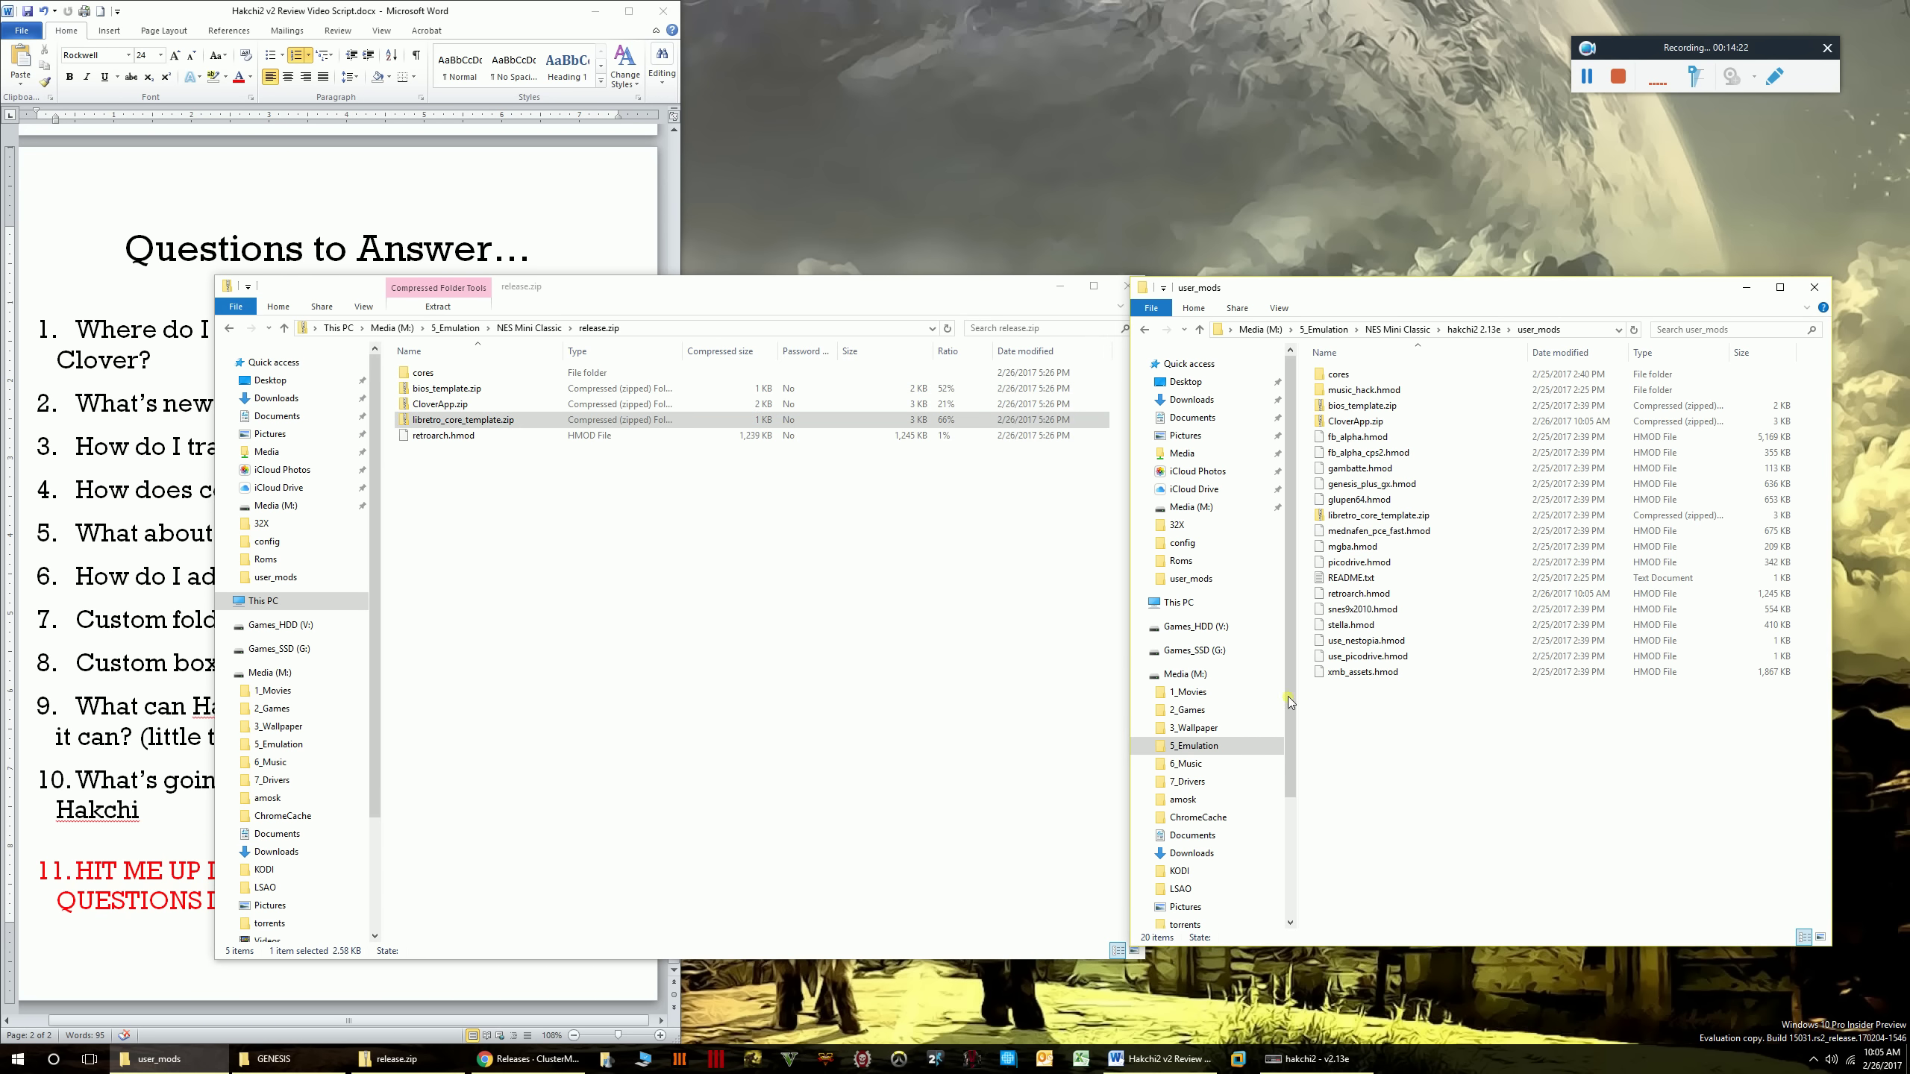
left_click(902, 426)
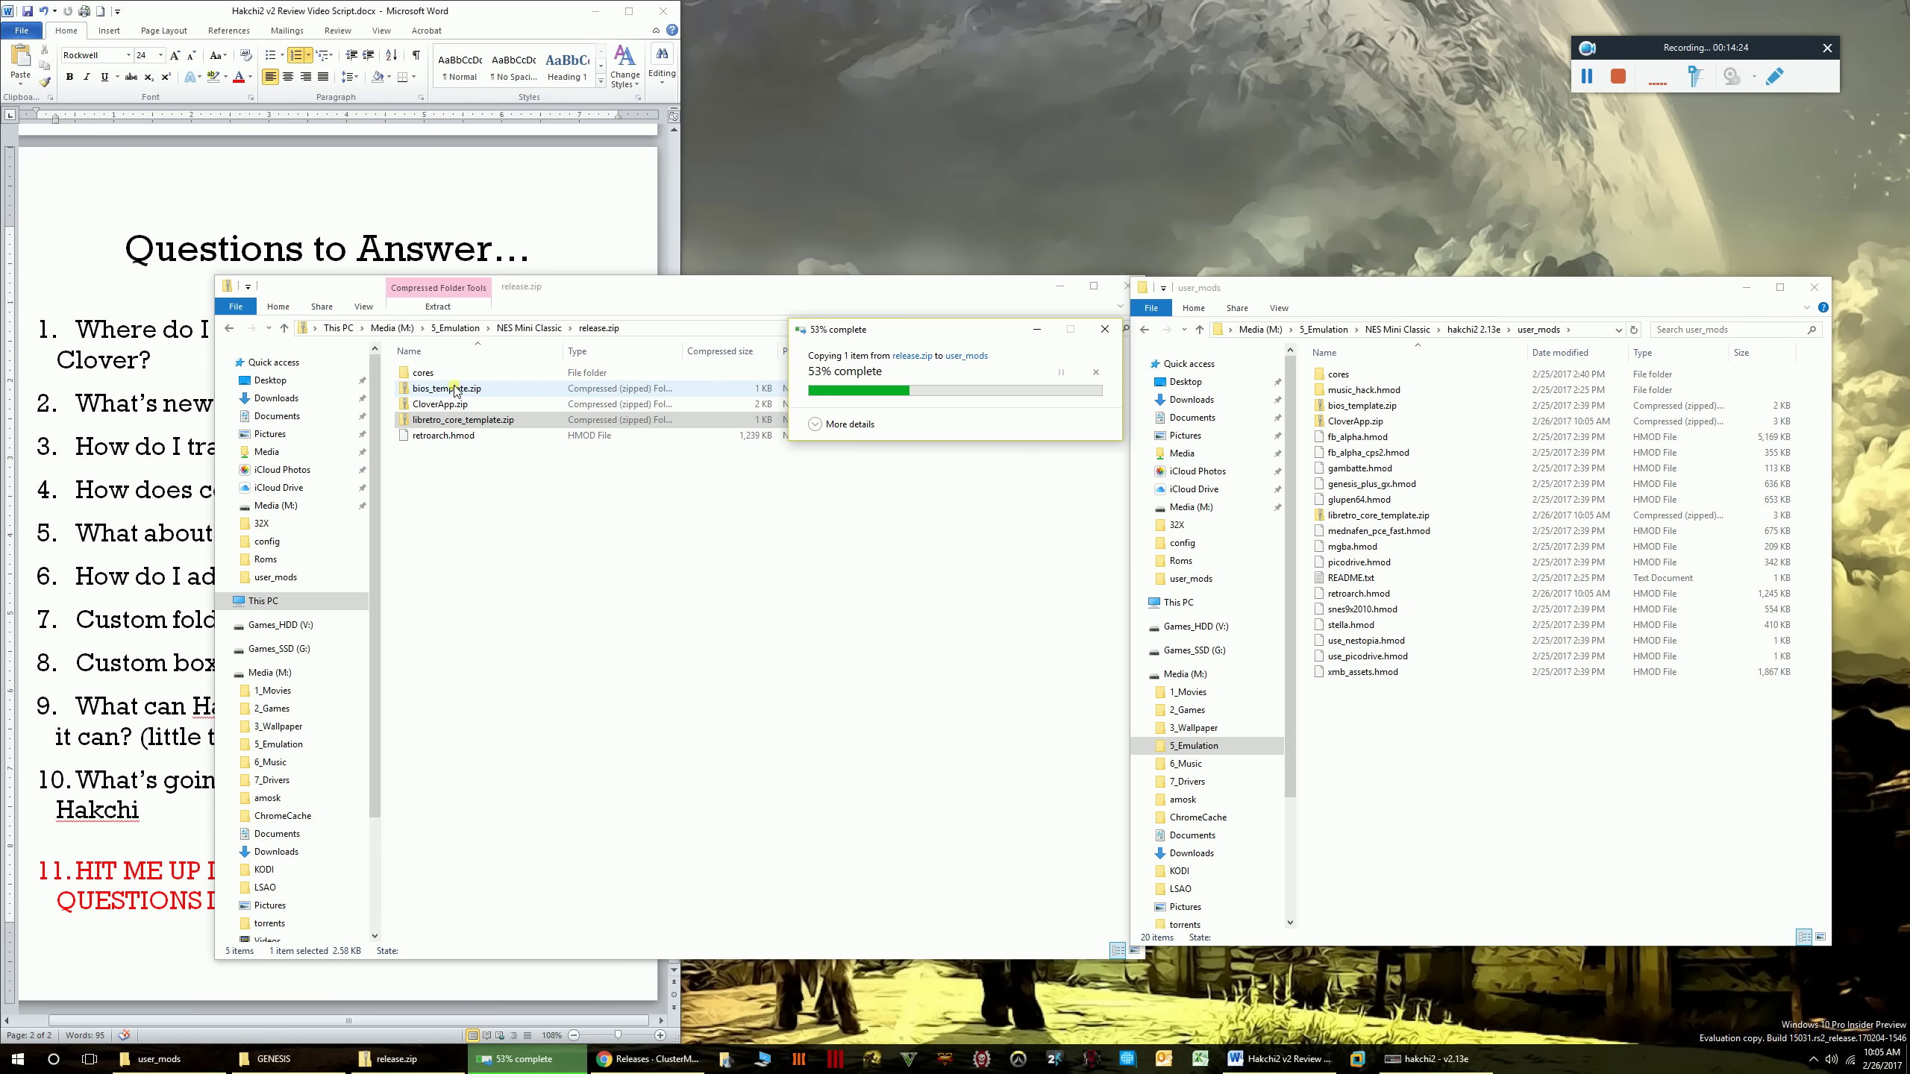
left_click_drag(449, 392, 1383, 761)
left_click(872, 428)
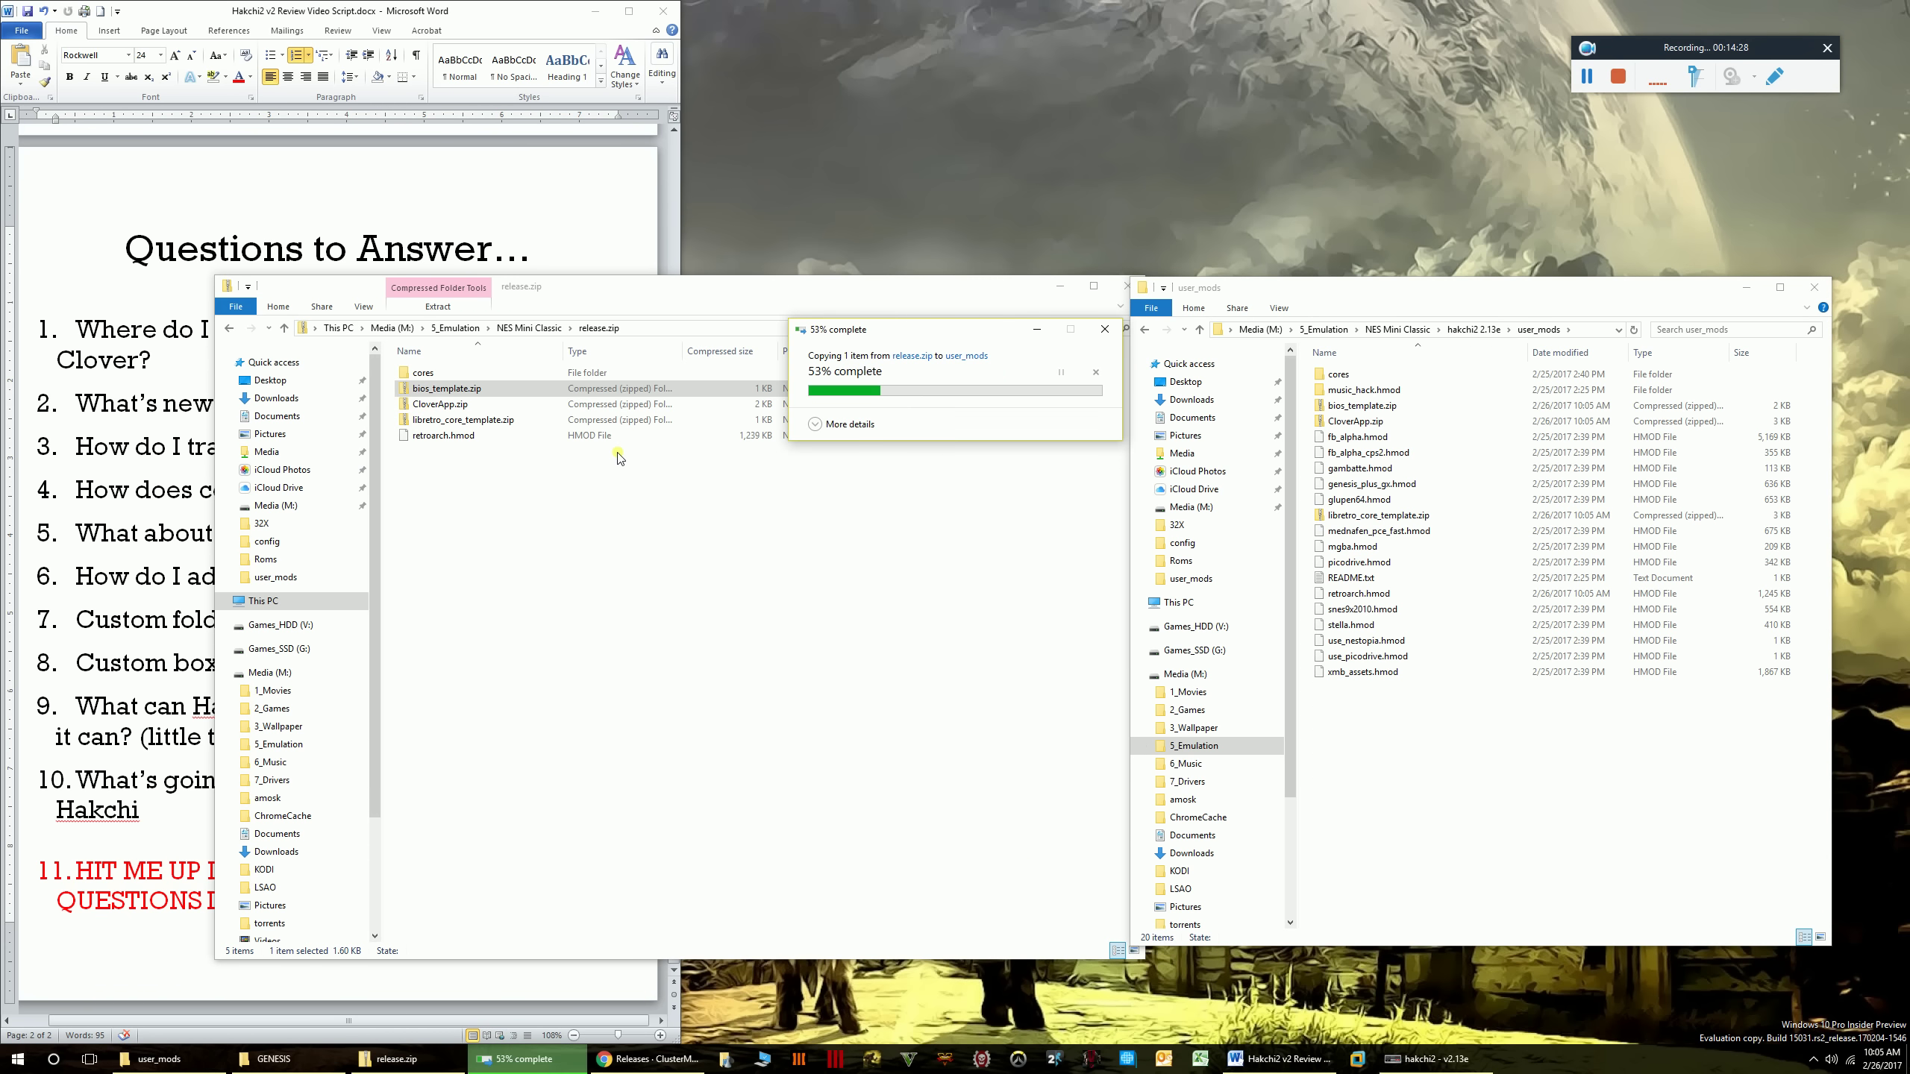
- Copy all HMOD files from the archive's cores folder into user_mods, replacing duplicates, and close the archive window
double_click(422, 373)
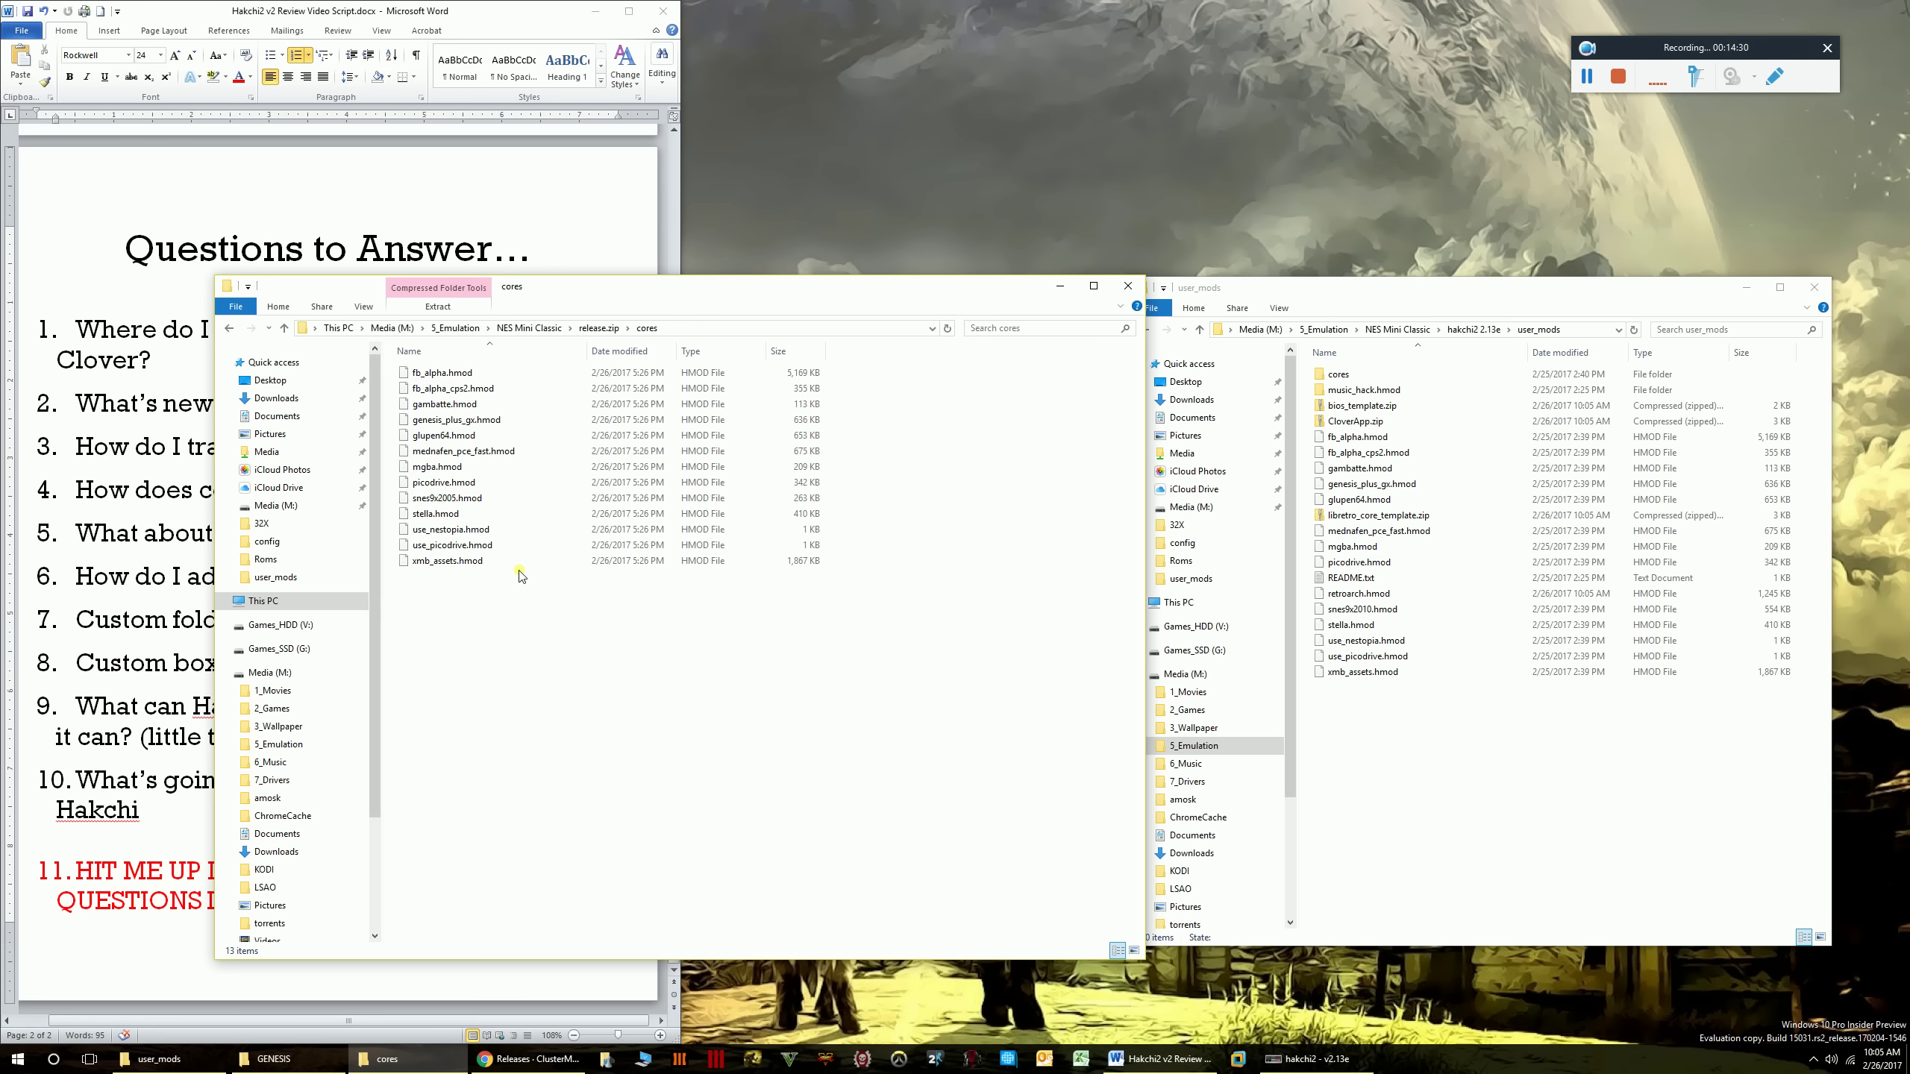
key("ctrl+a")
left_click_drag(450, 455, 1388, 768)
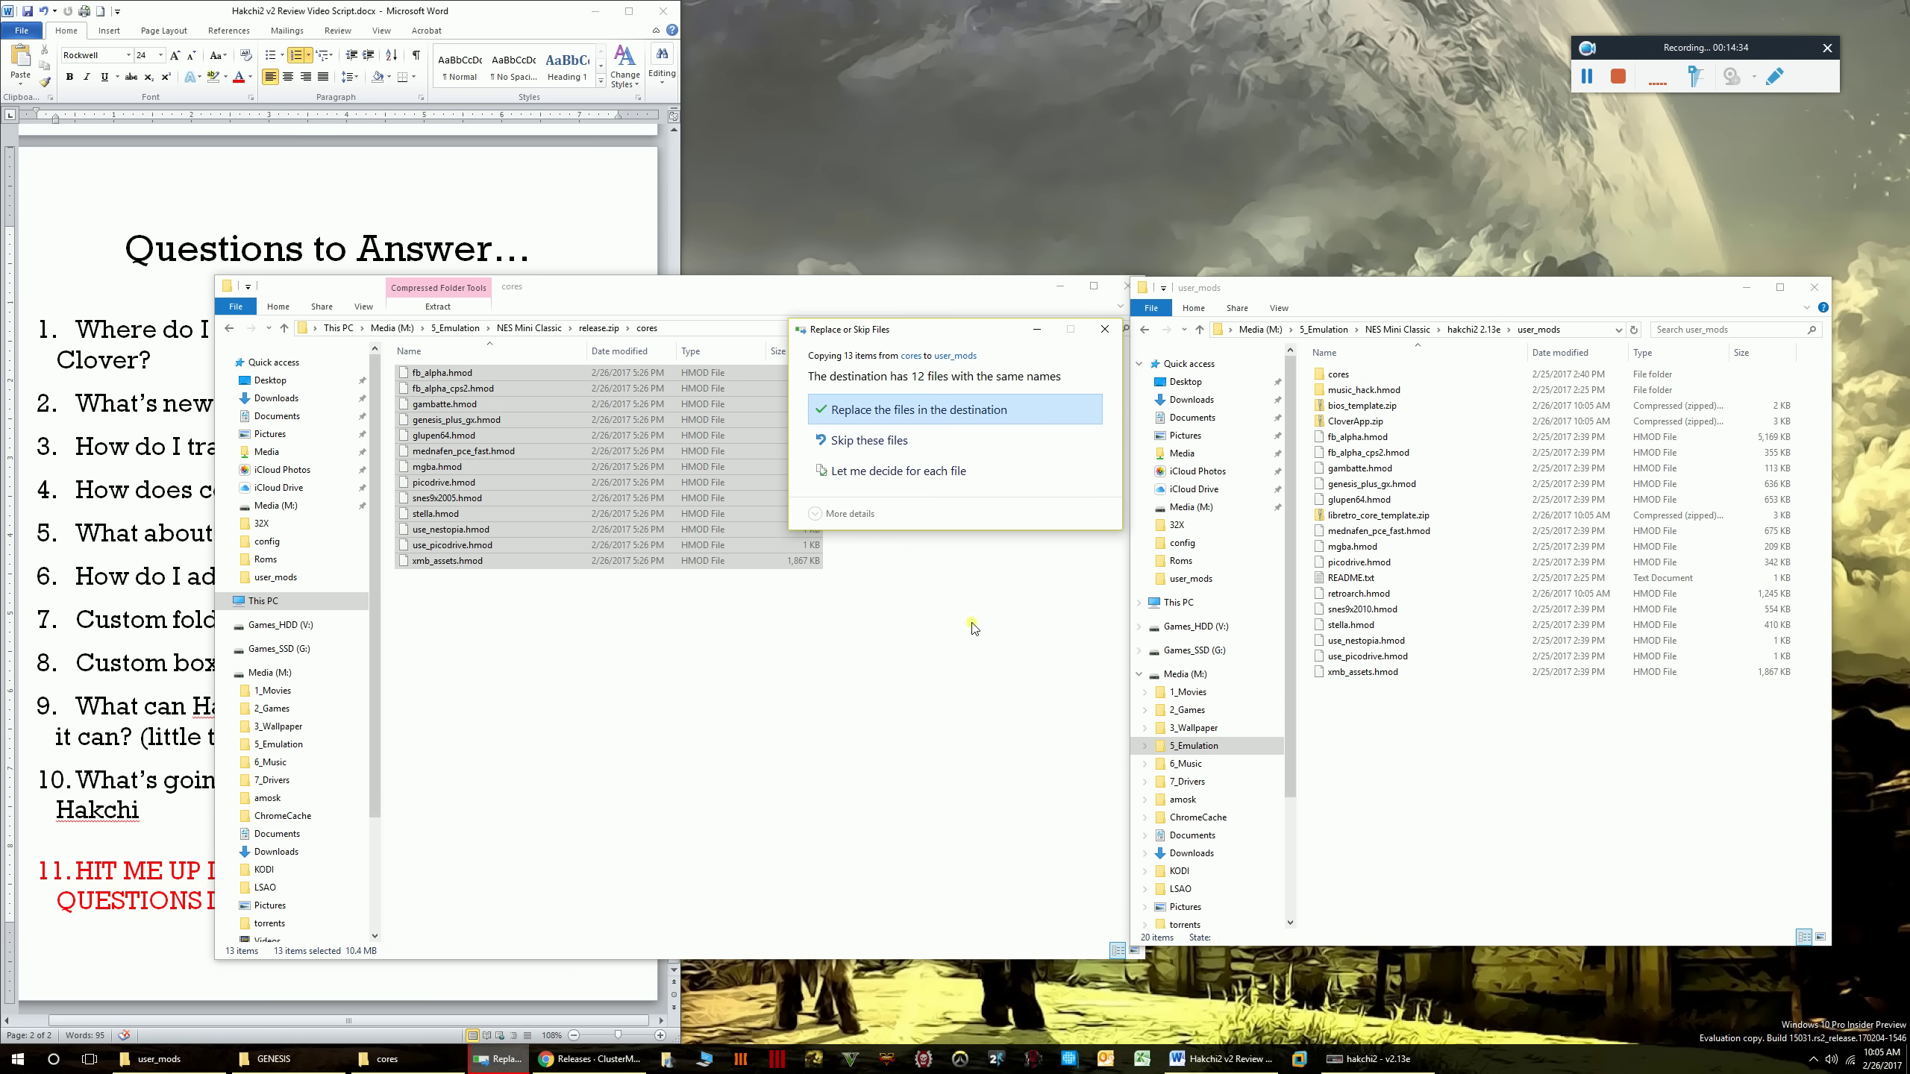
left_click(913, 409)
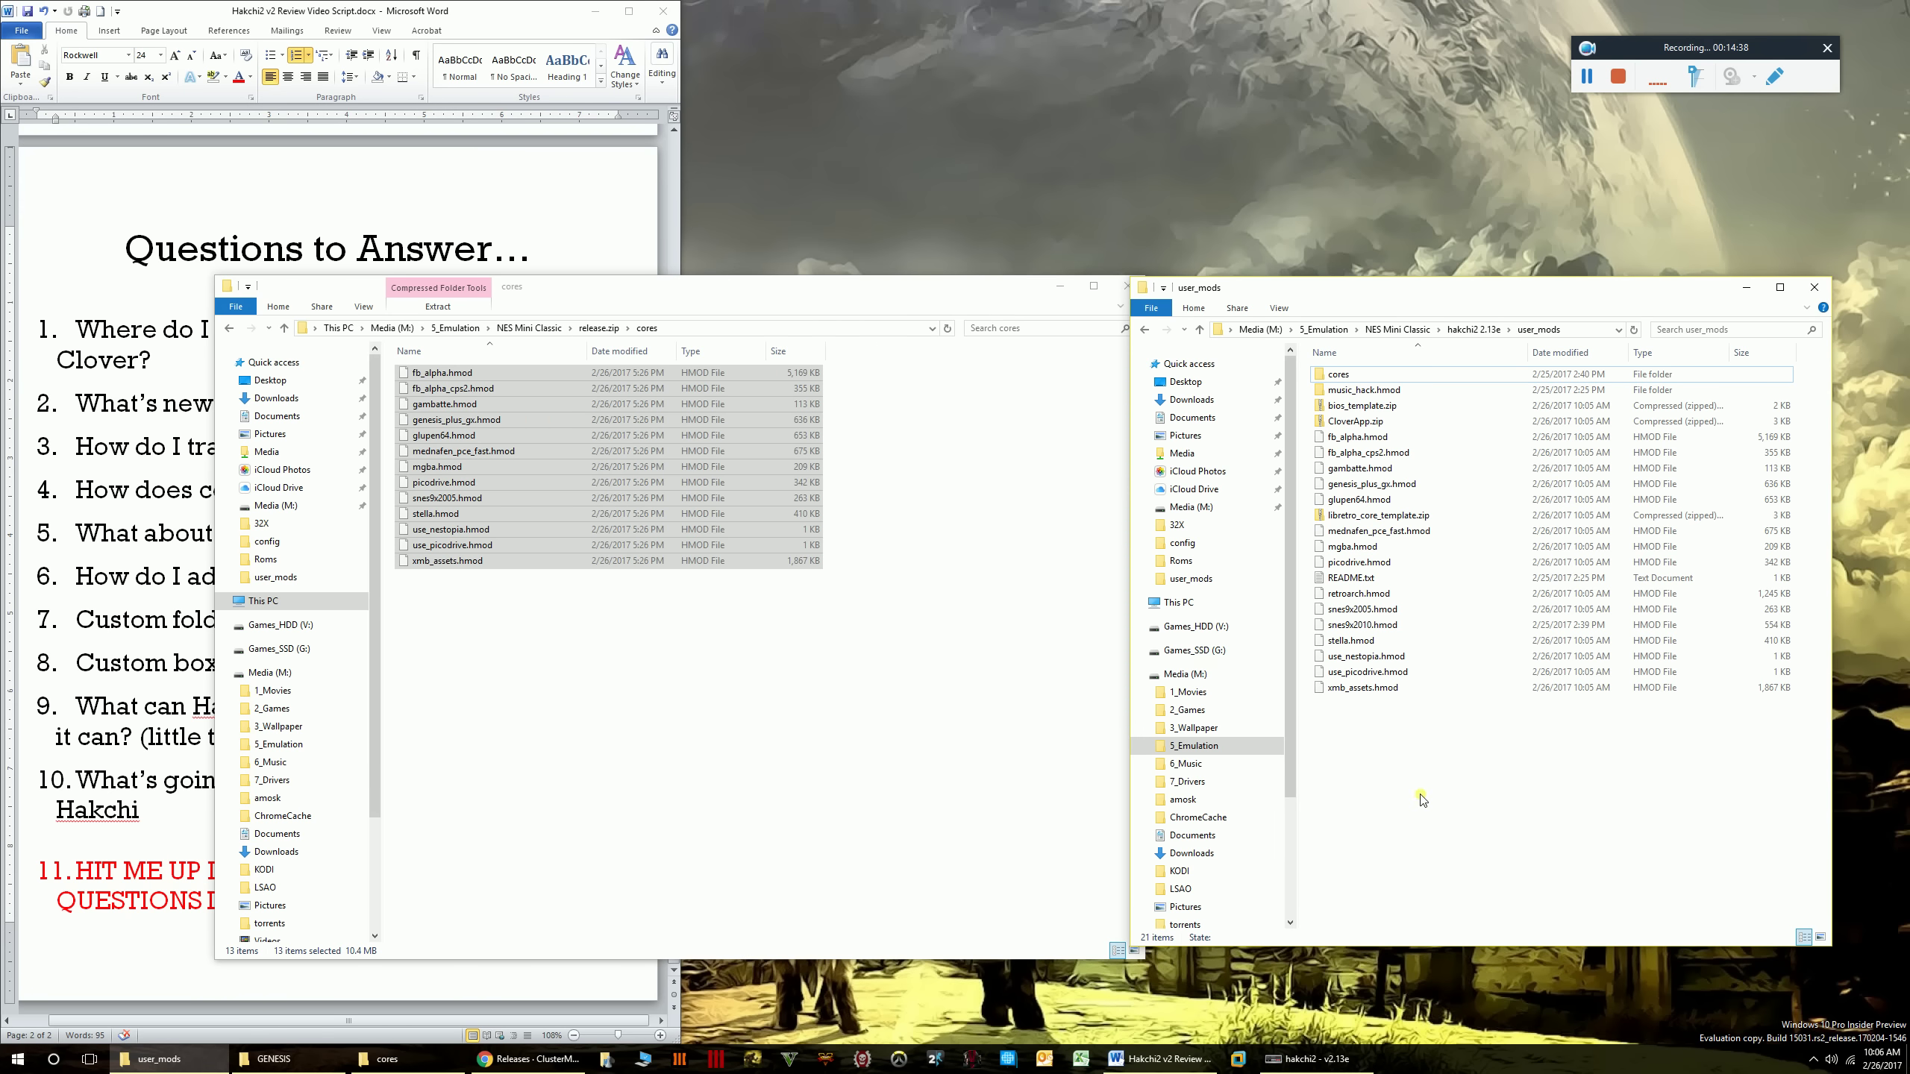
left_click(968, 296)
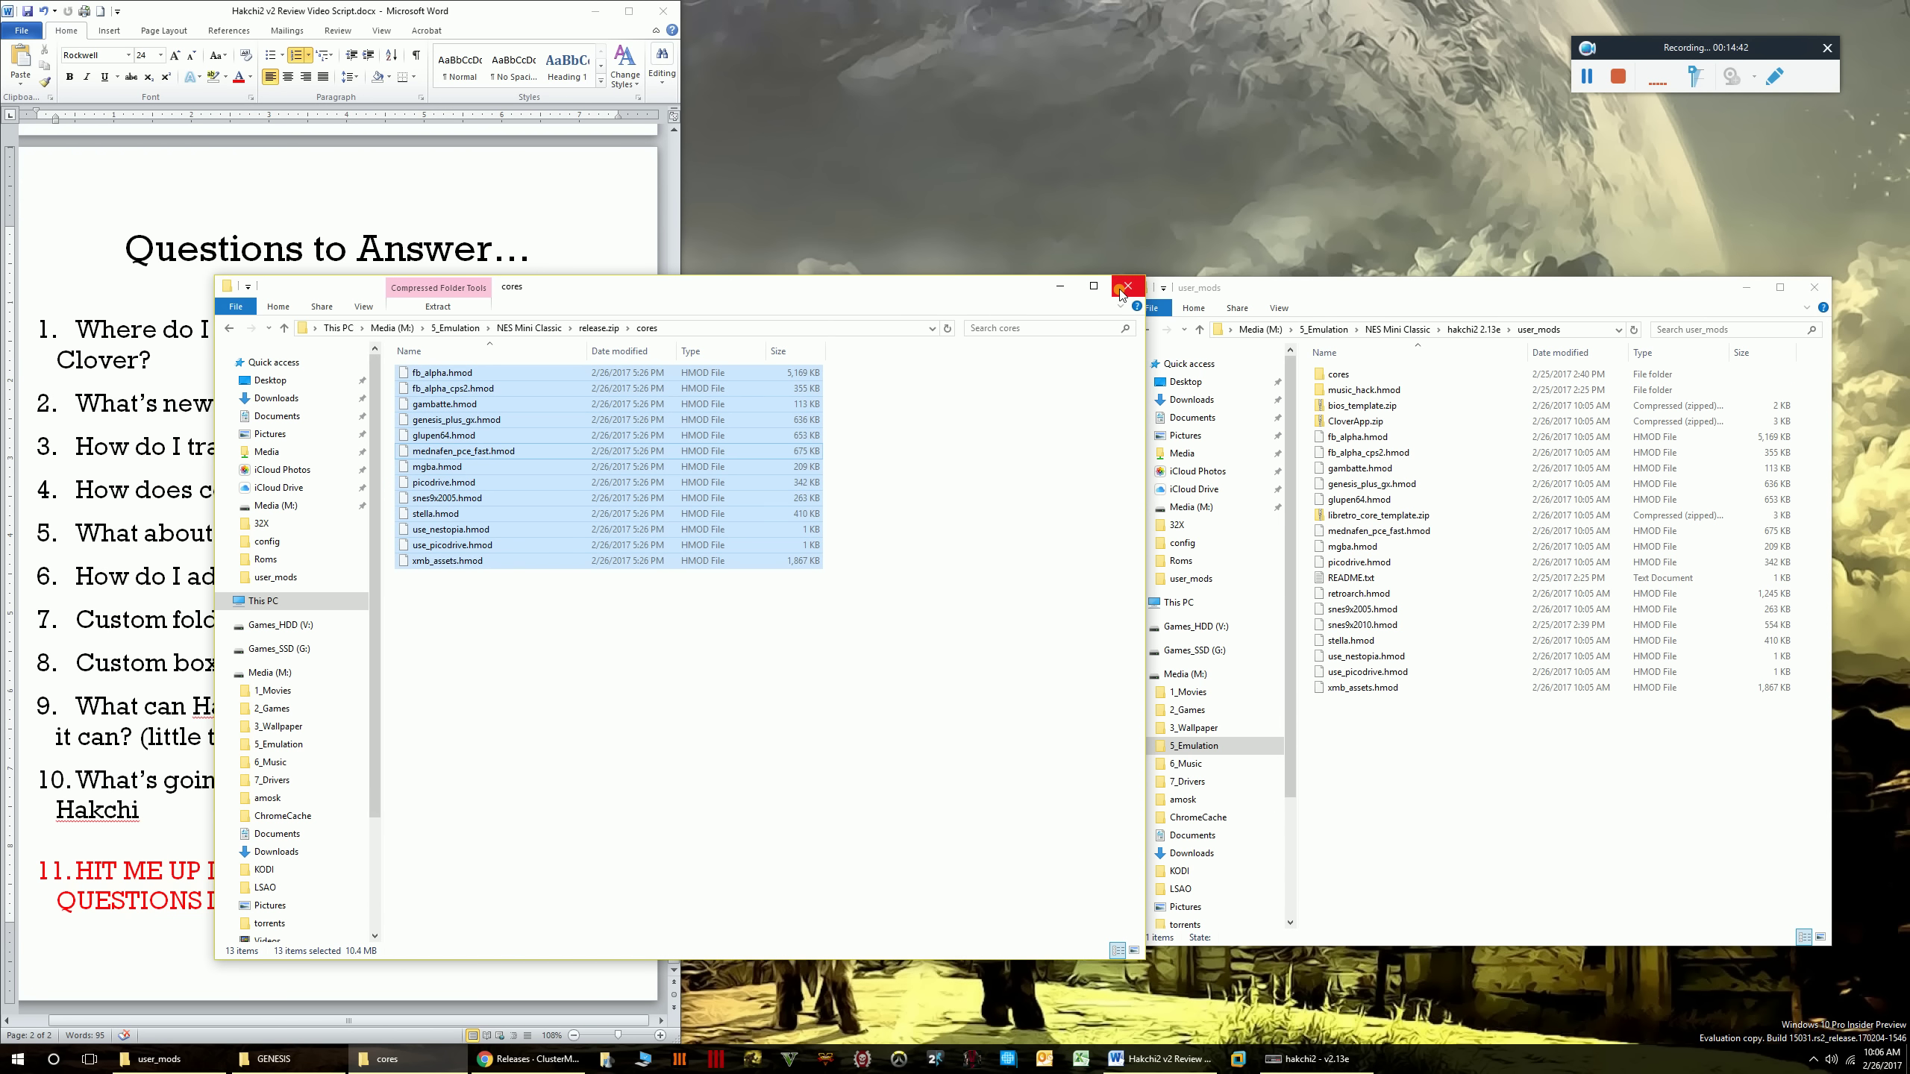
left_click(1127, 287)
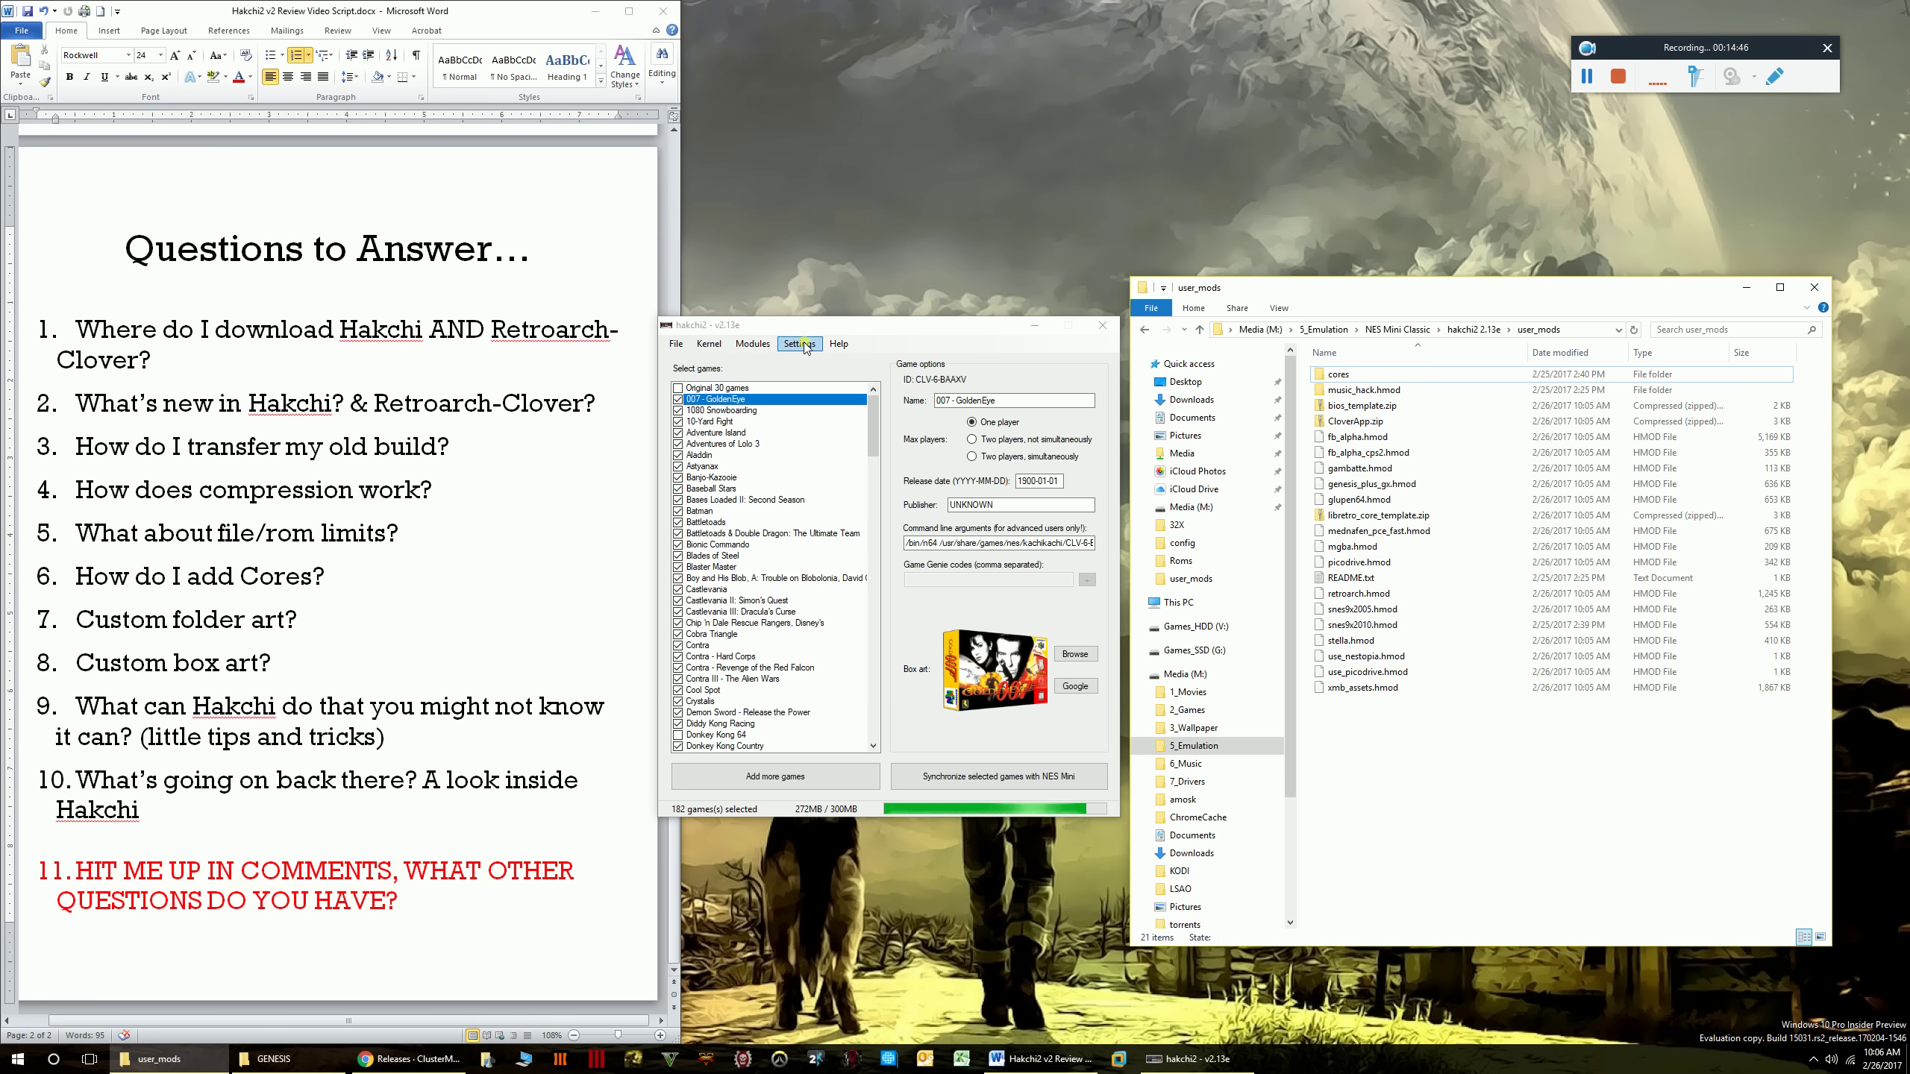
- Open hakchi2's list of extra modules to install and read the descriptions of the fb_alpha and gambatte cores
left_click(761, 350)
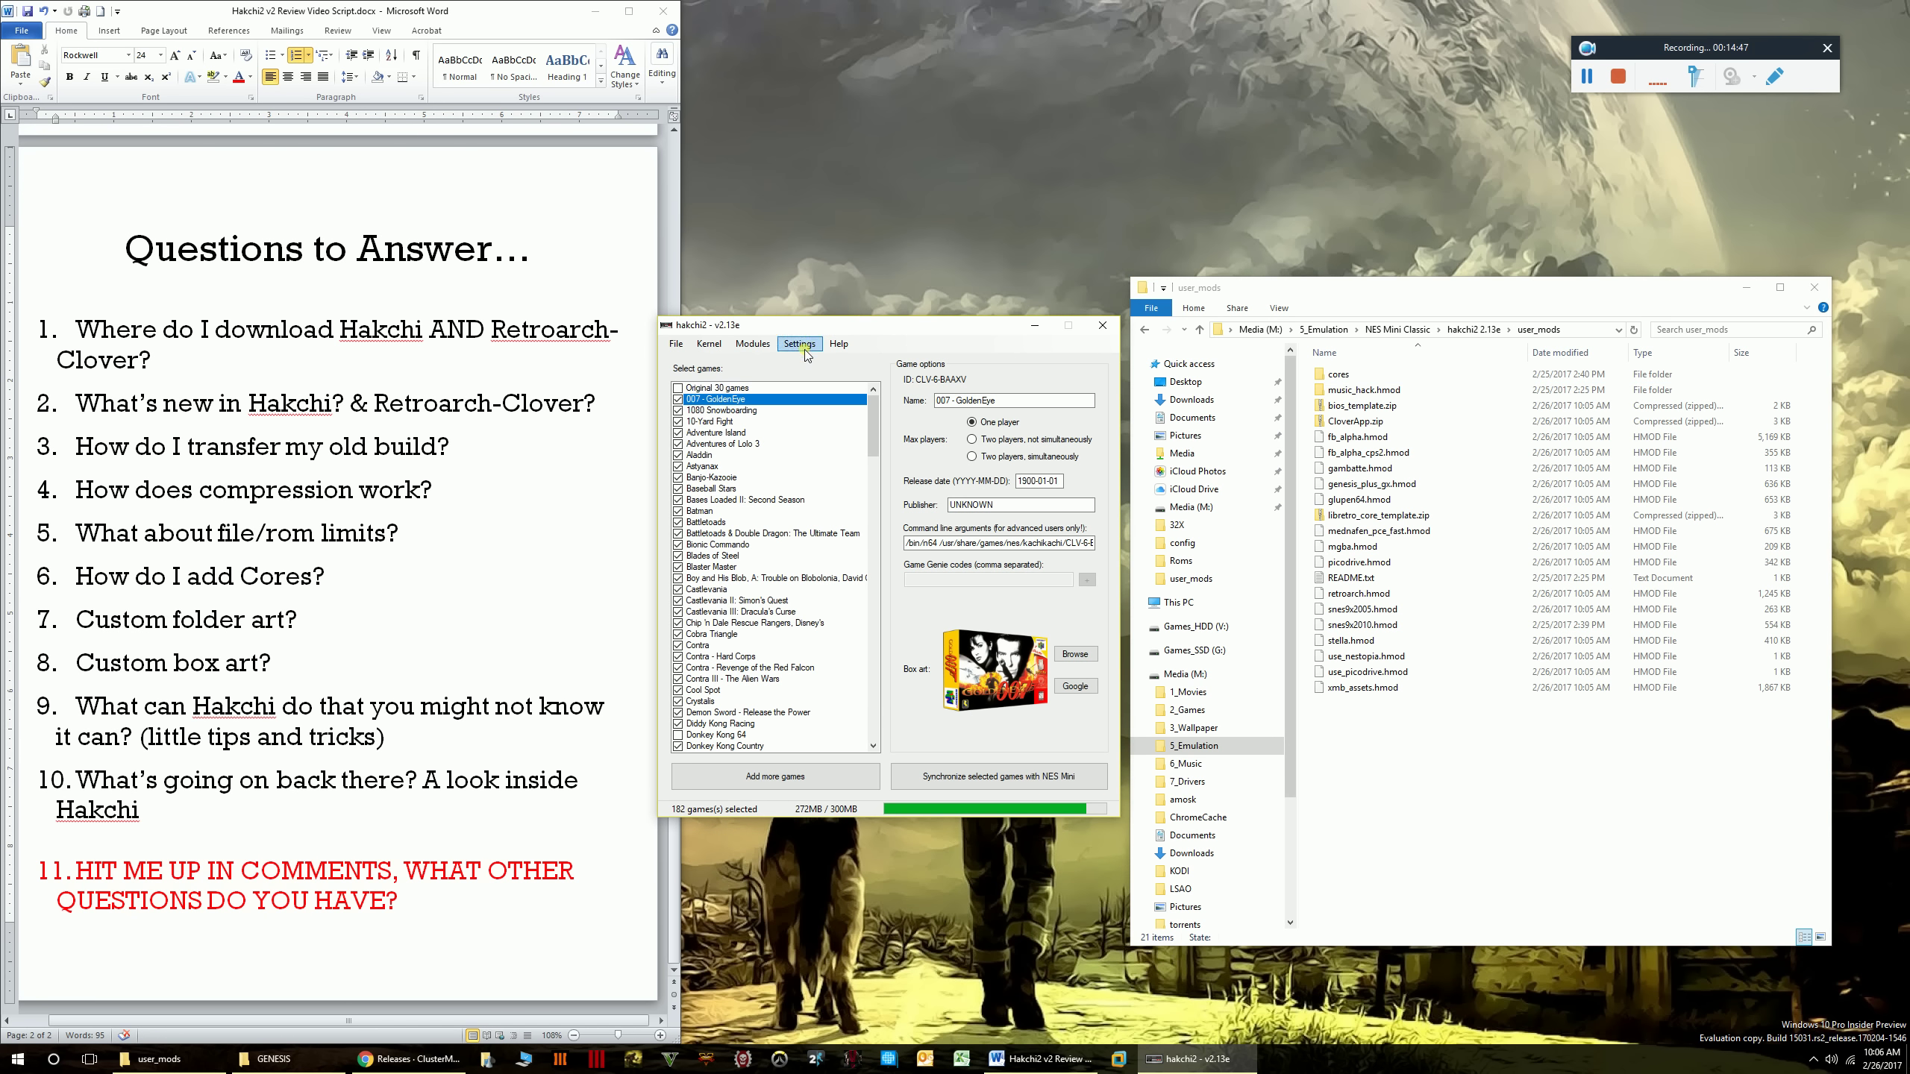
left_click(756, 346)
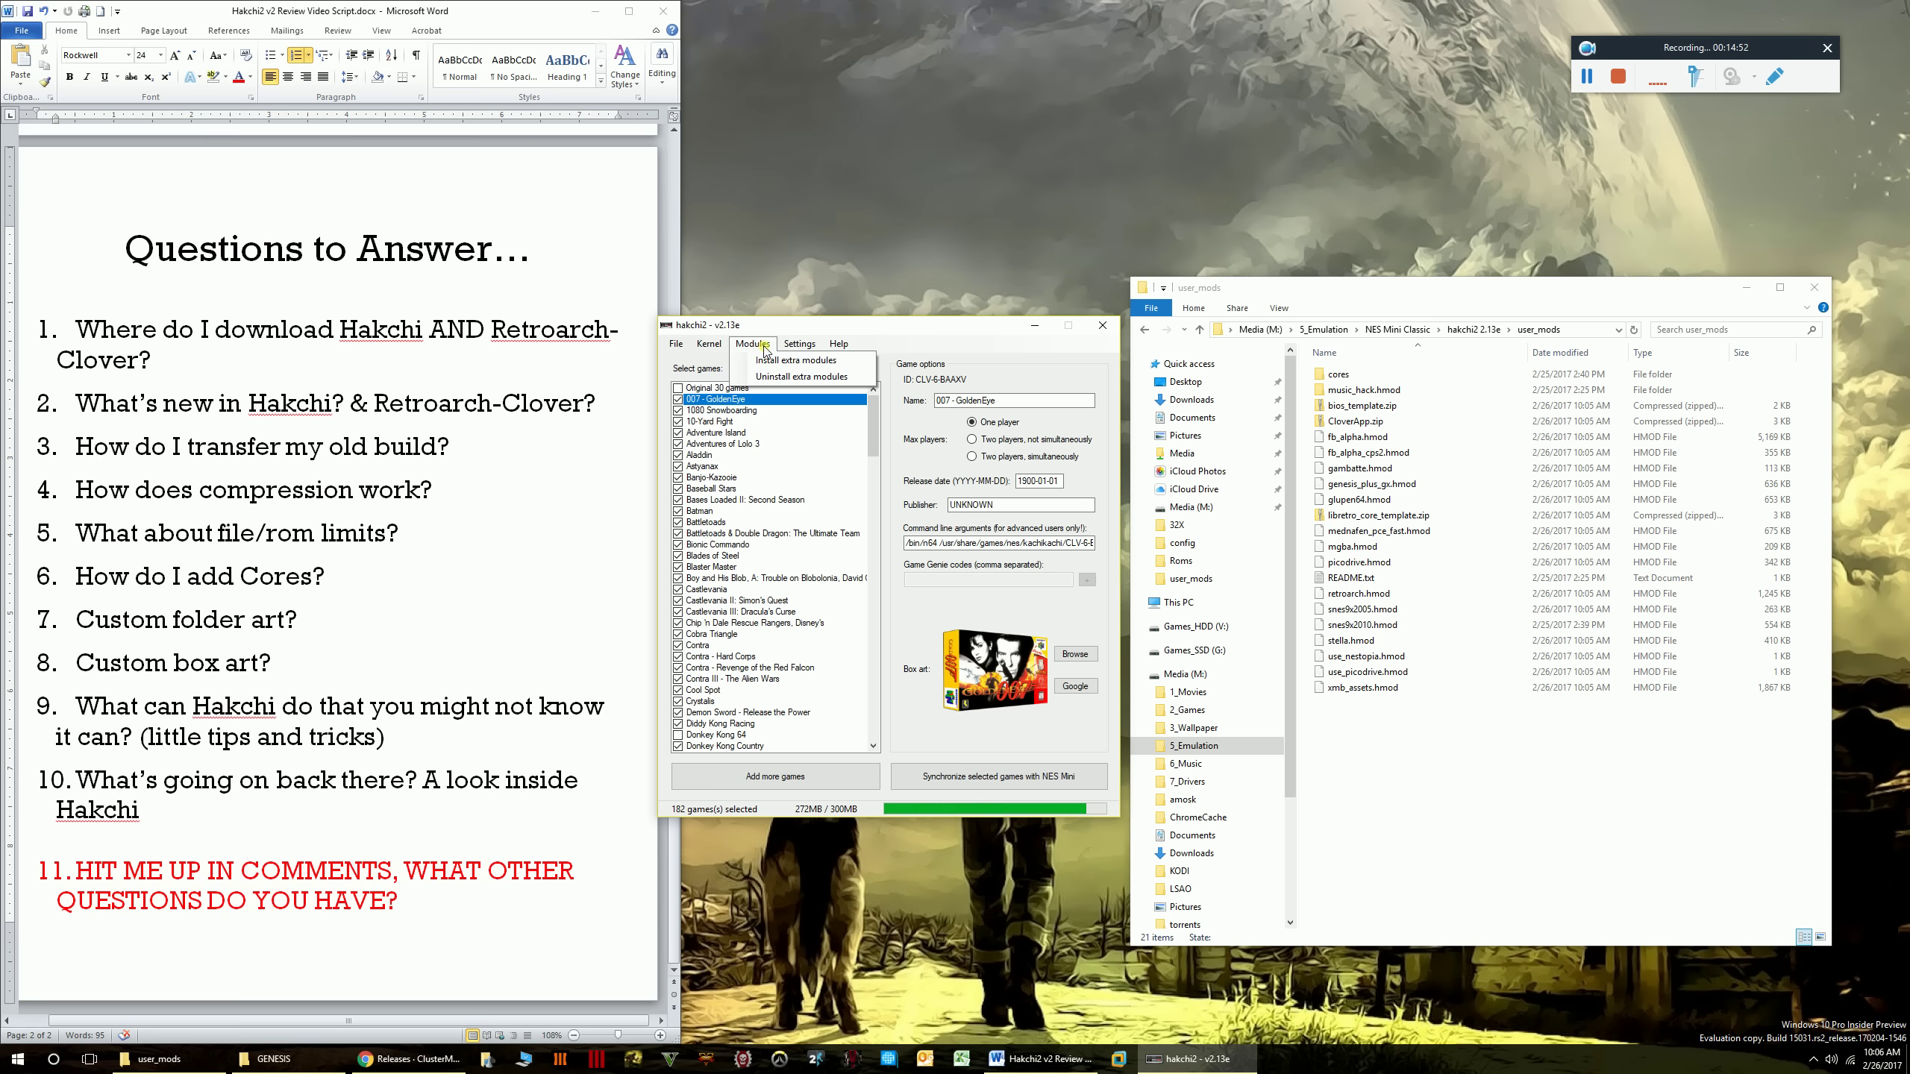
left_click(796, 362)
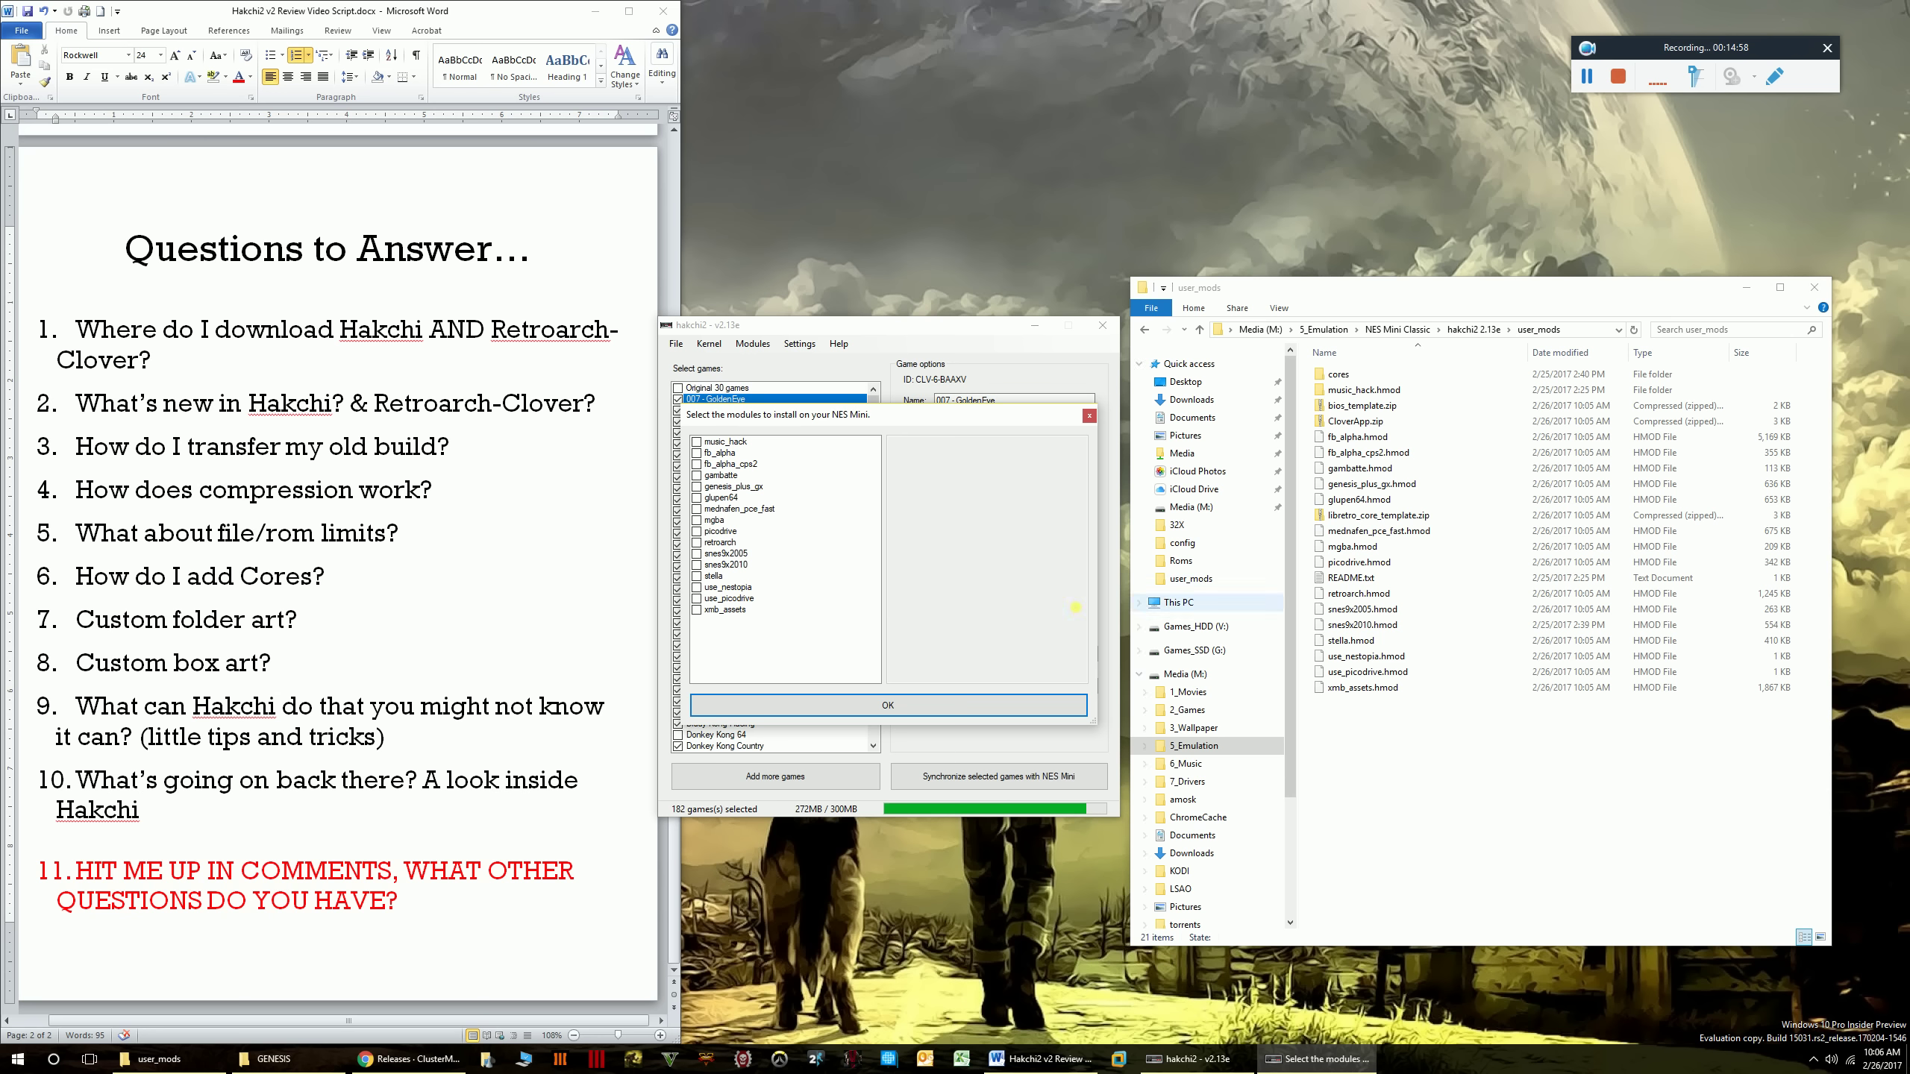
left_click(722, 456)
left_click(728, 476)
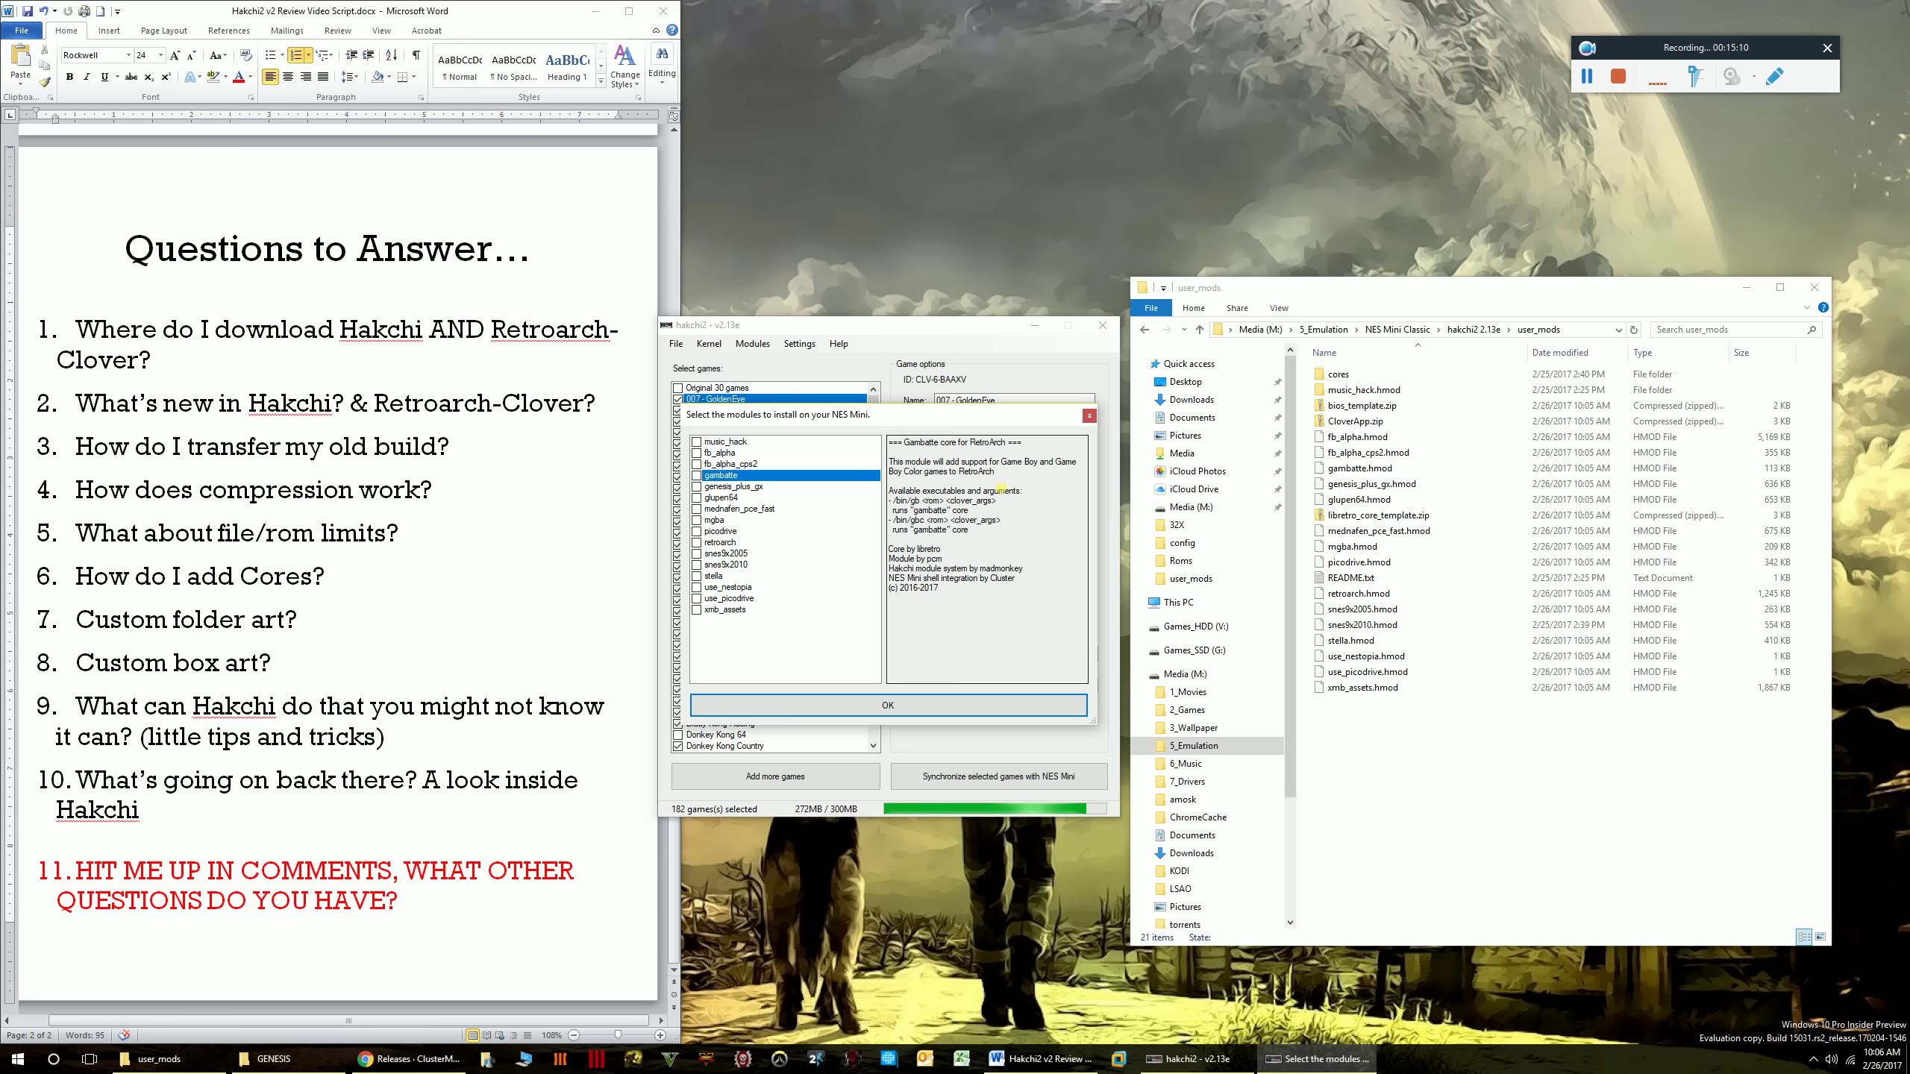
left_click_drag(996, 461, 1032, 488)
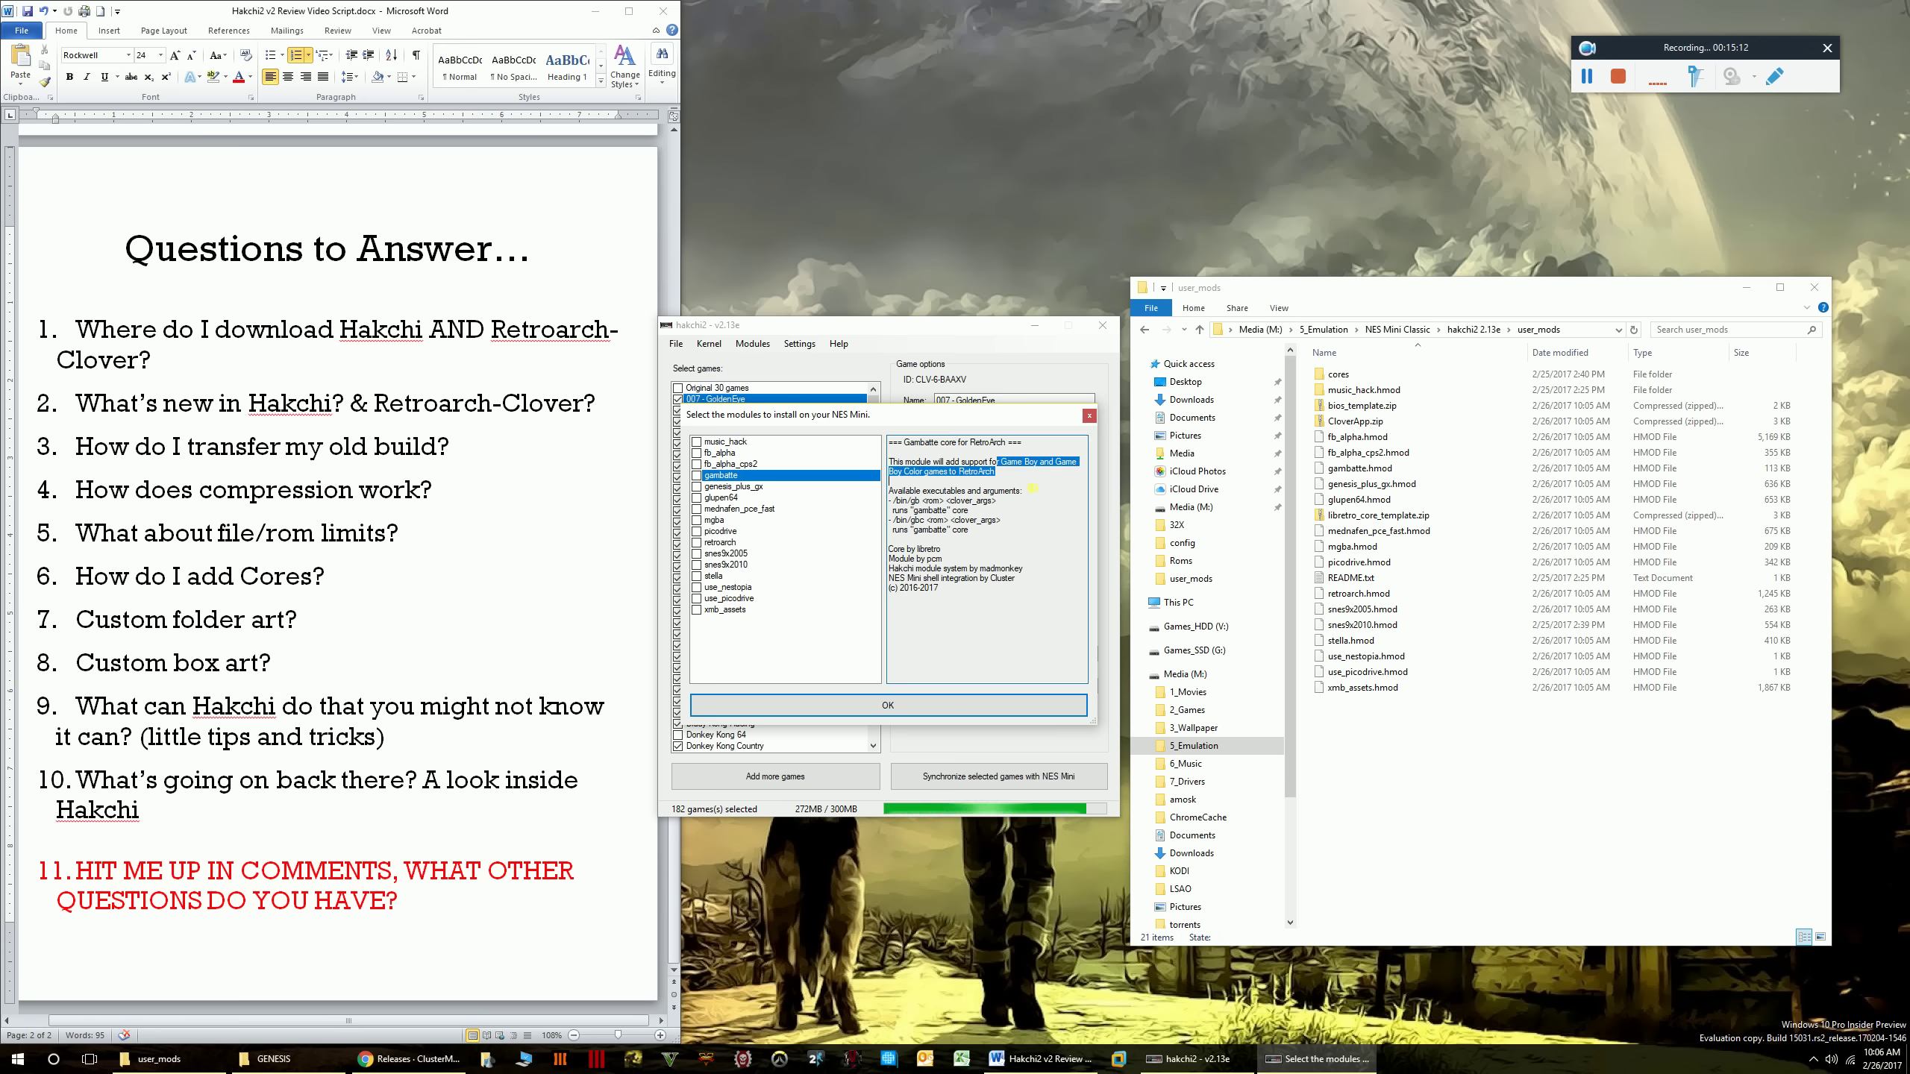
- Mark genesis_plus_gx for installation and review the descriptions of the mednafen_pce_fast, picodrive, mgba and glupen64 modules
left_click(734, 485)
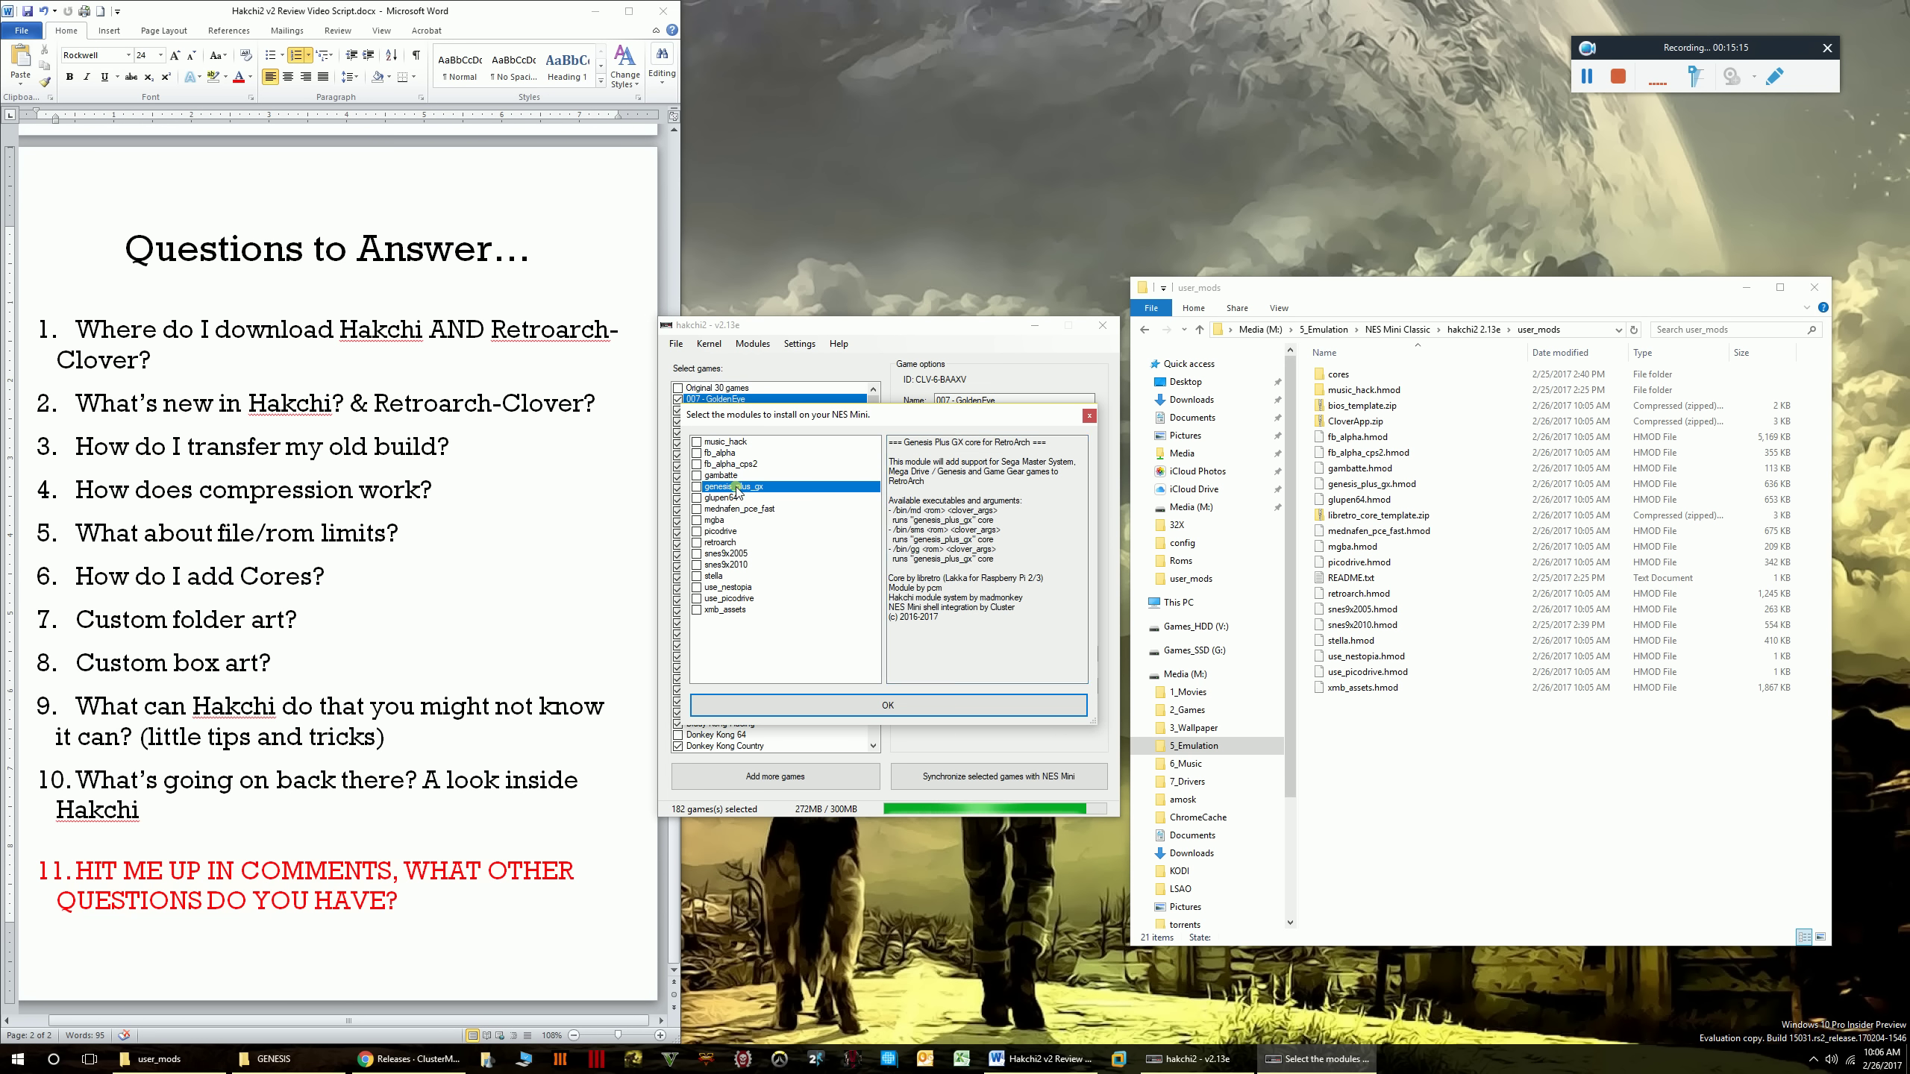
left_click(696, 487)
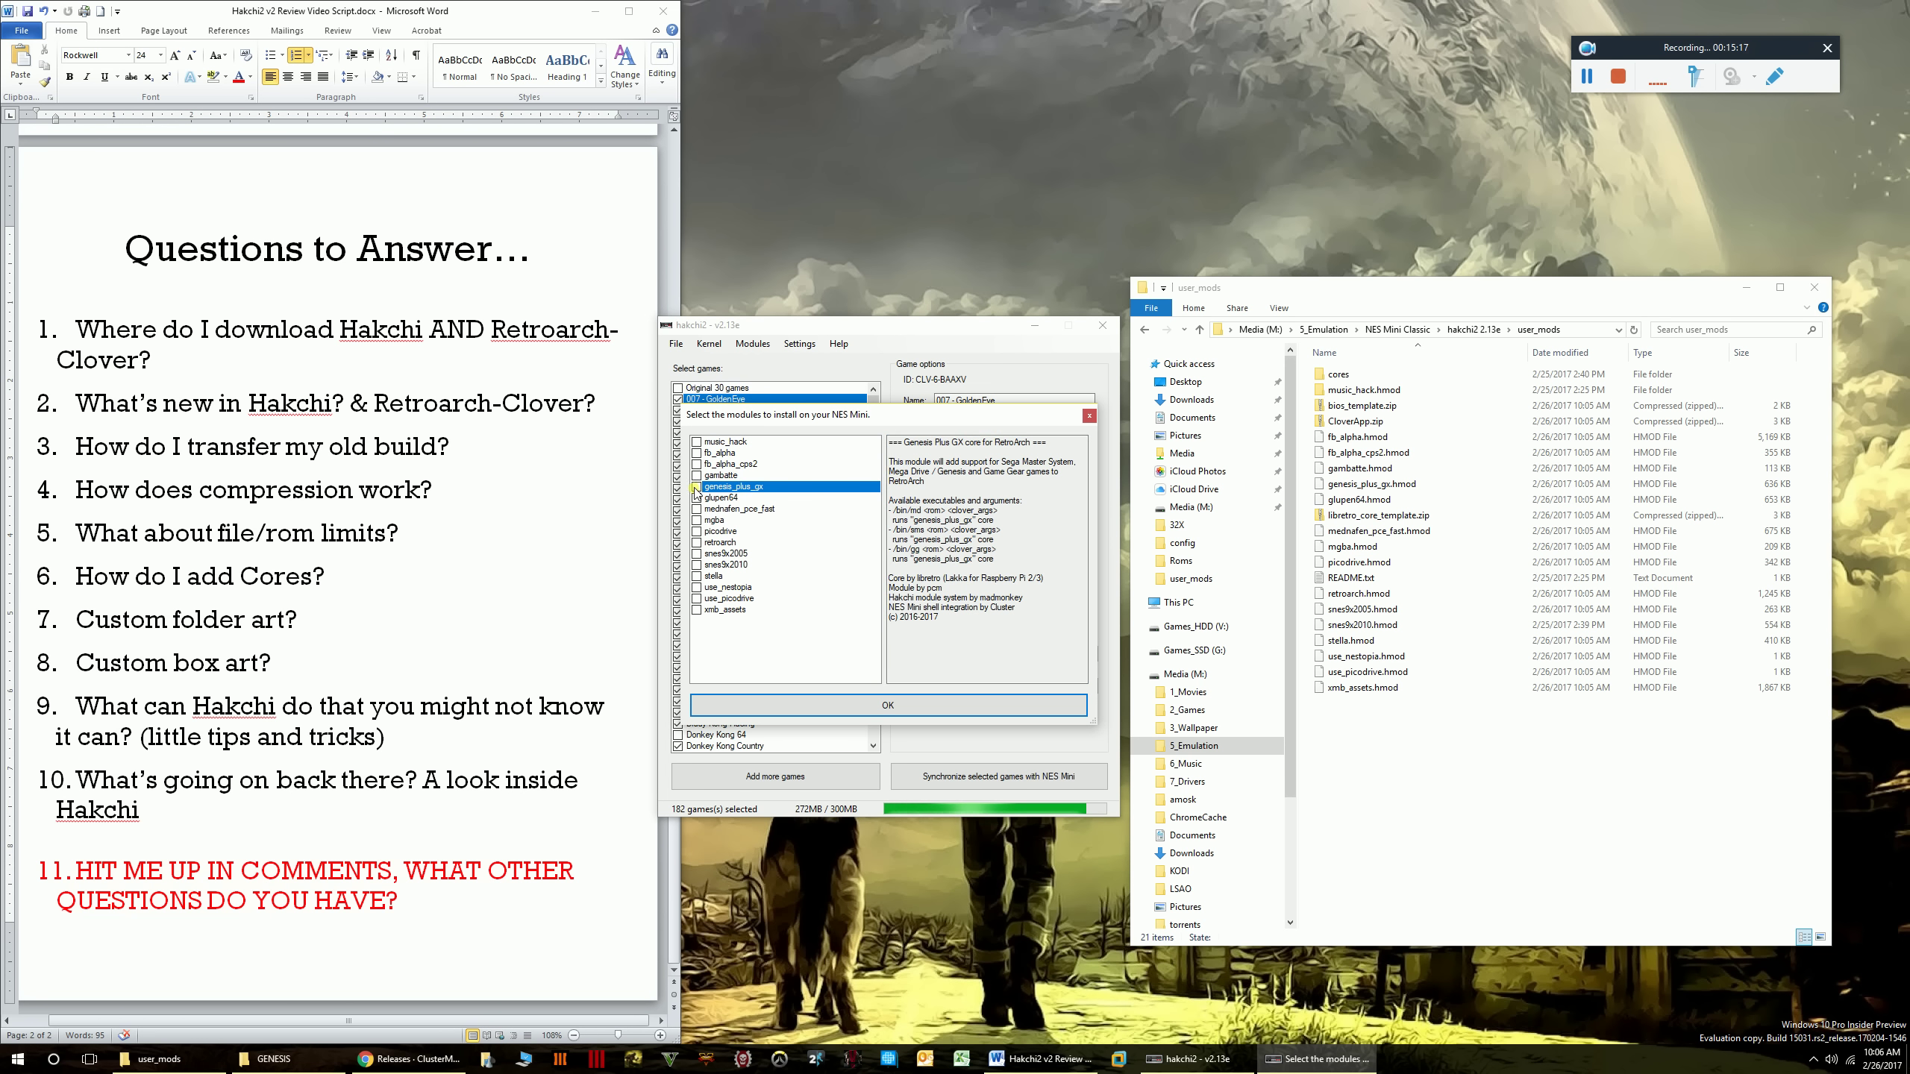
left_click(744, 510)
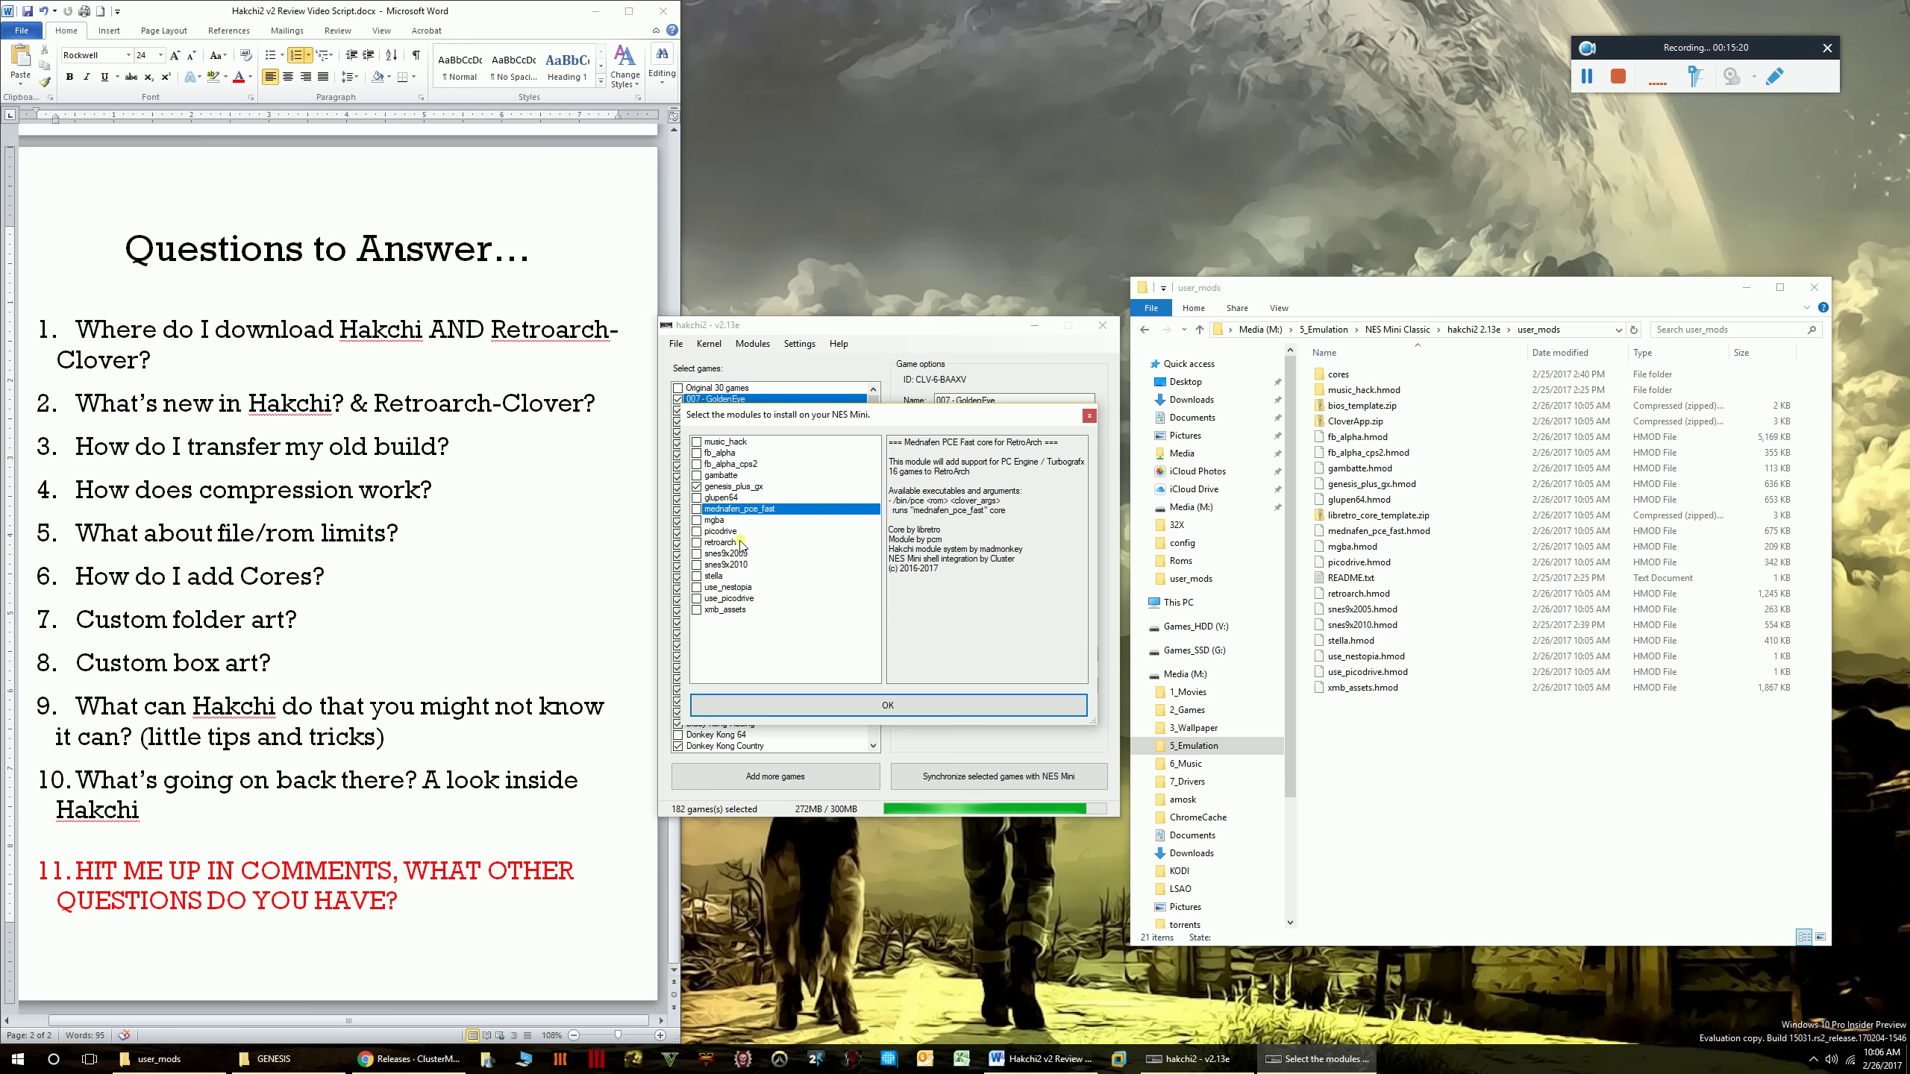
left_click(725, 531)
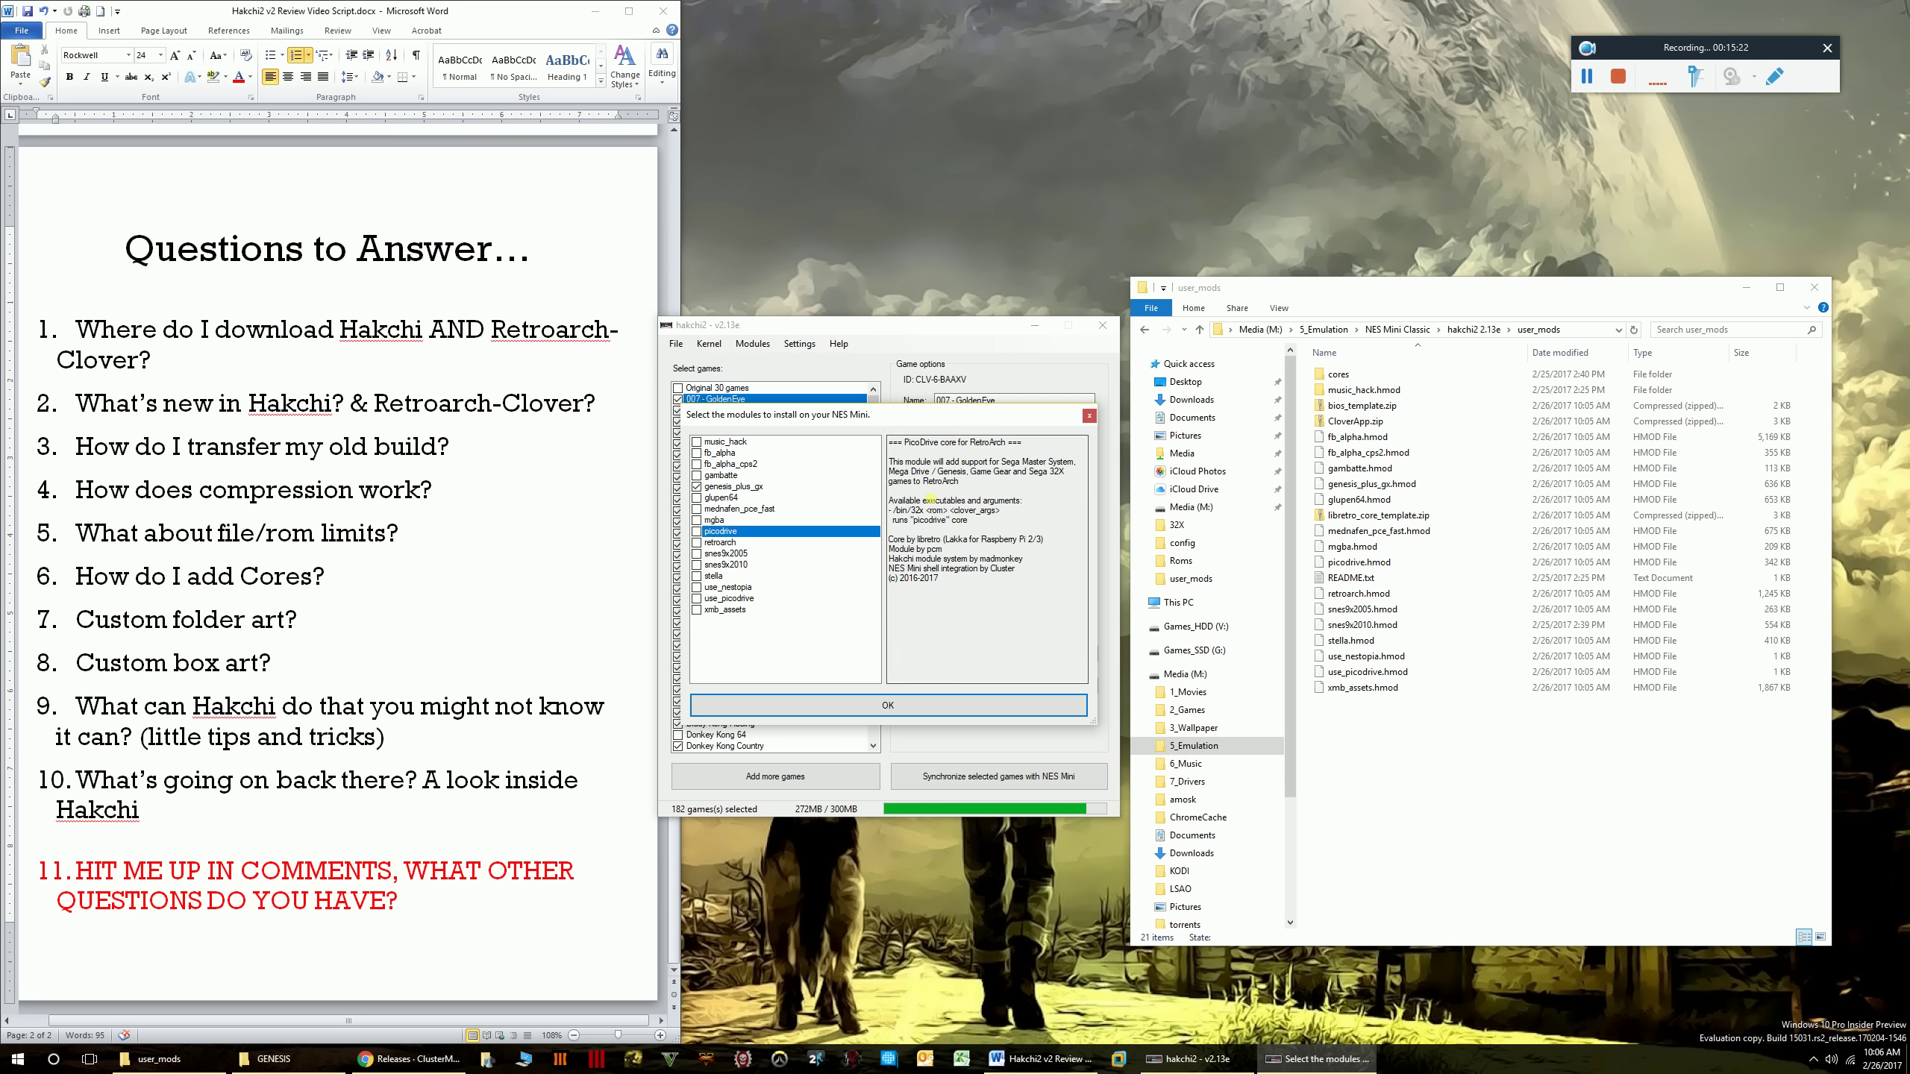
left_click(719, 521)
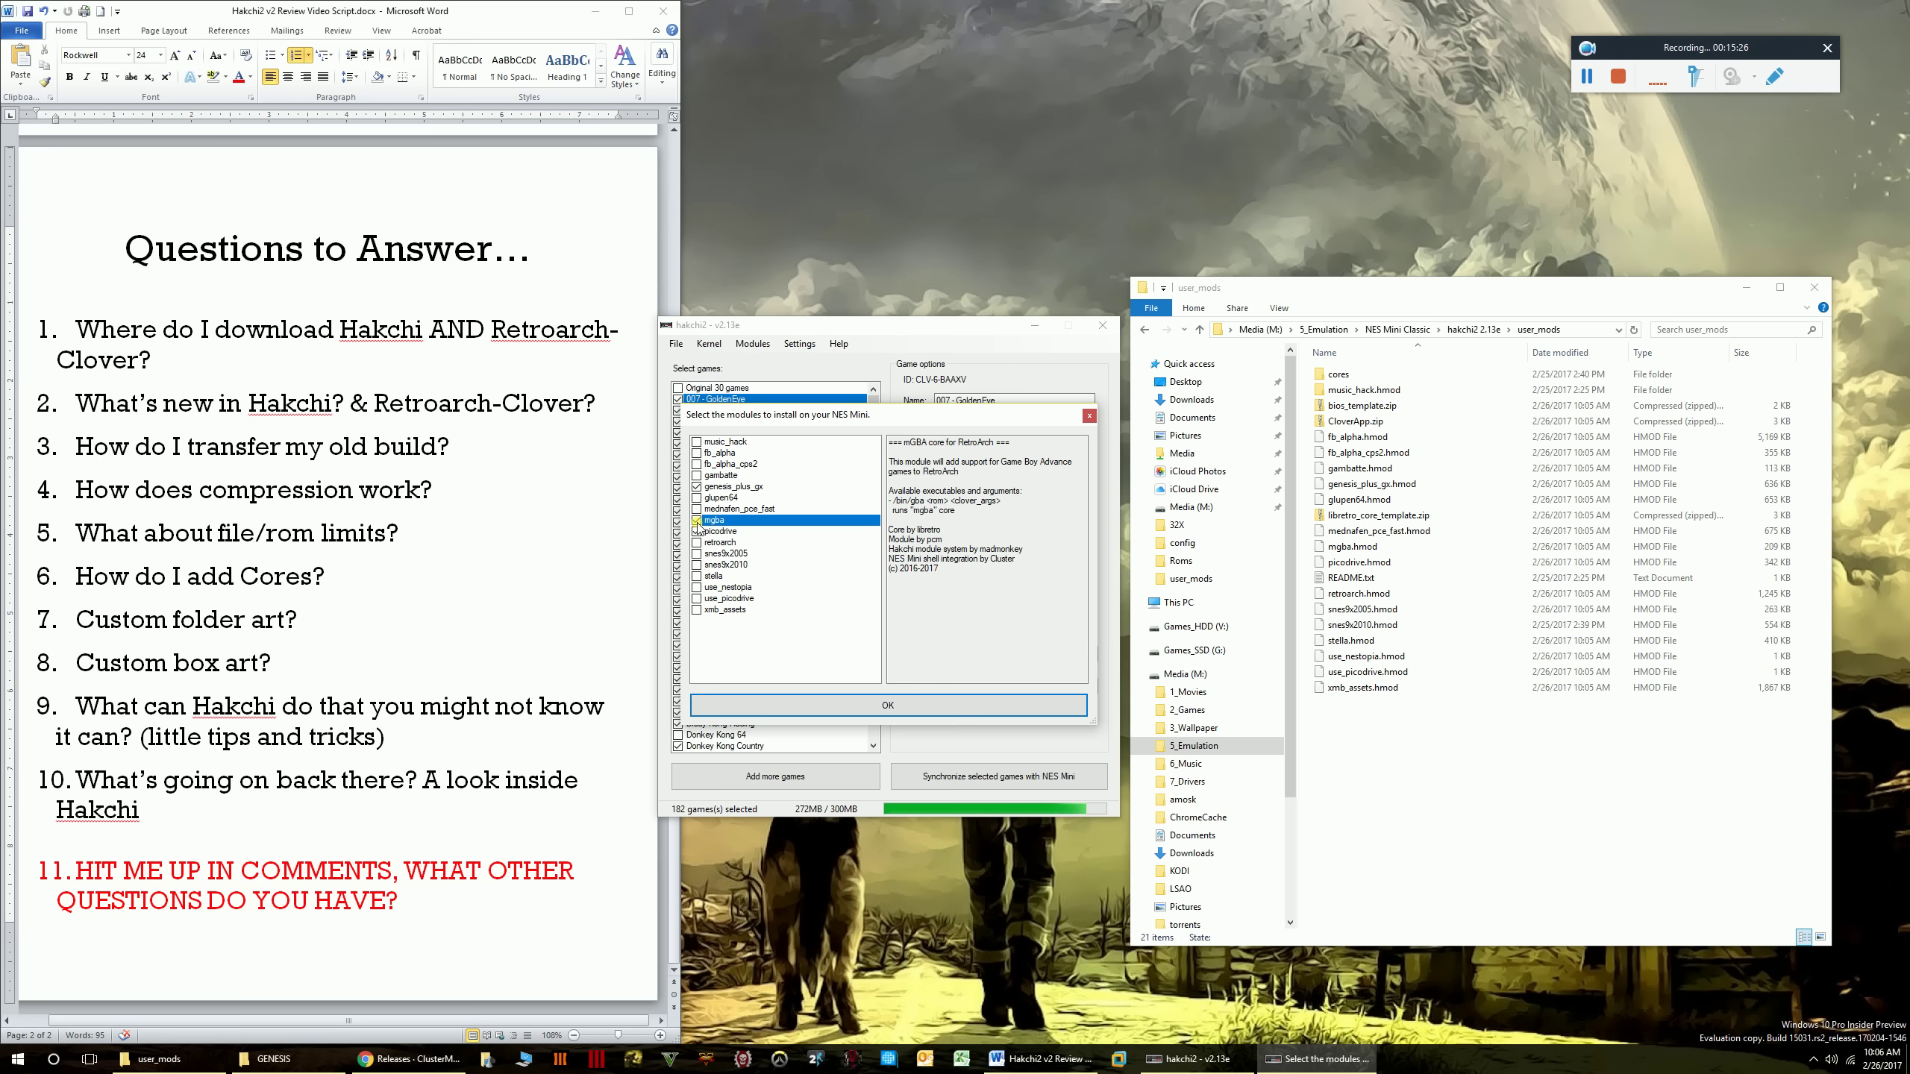
left_click(750, 510)
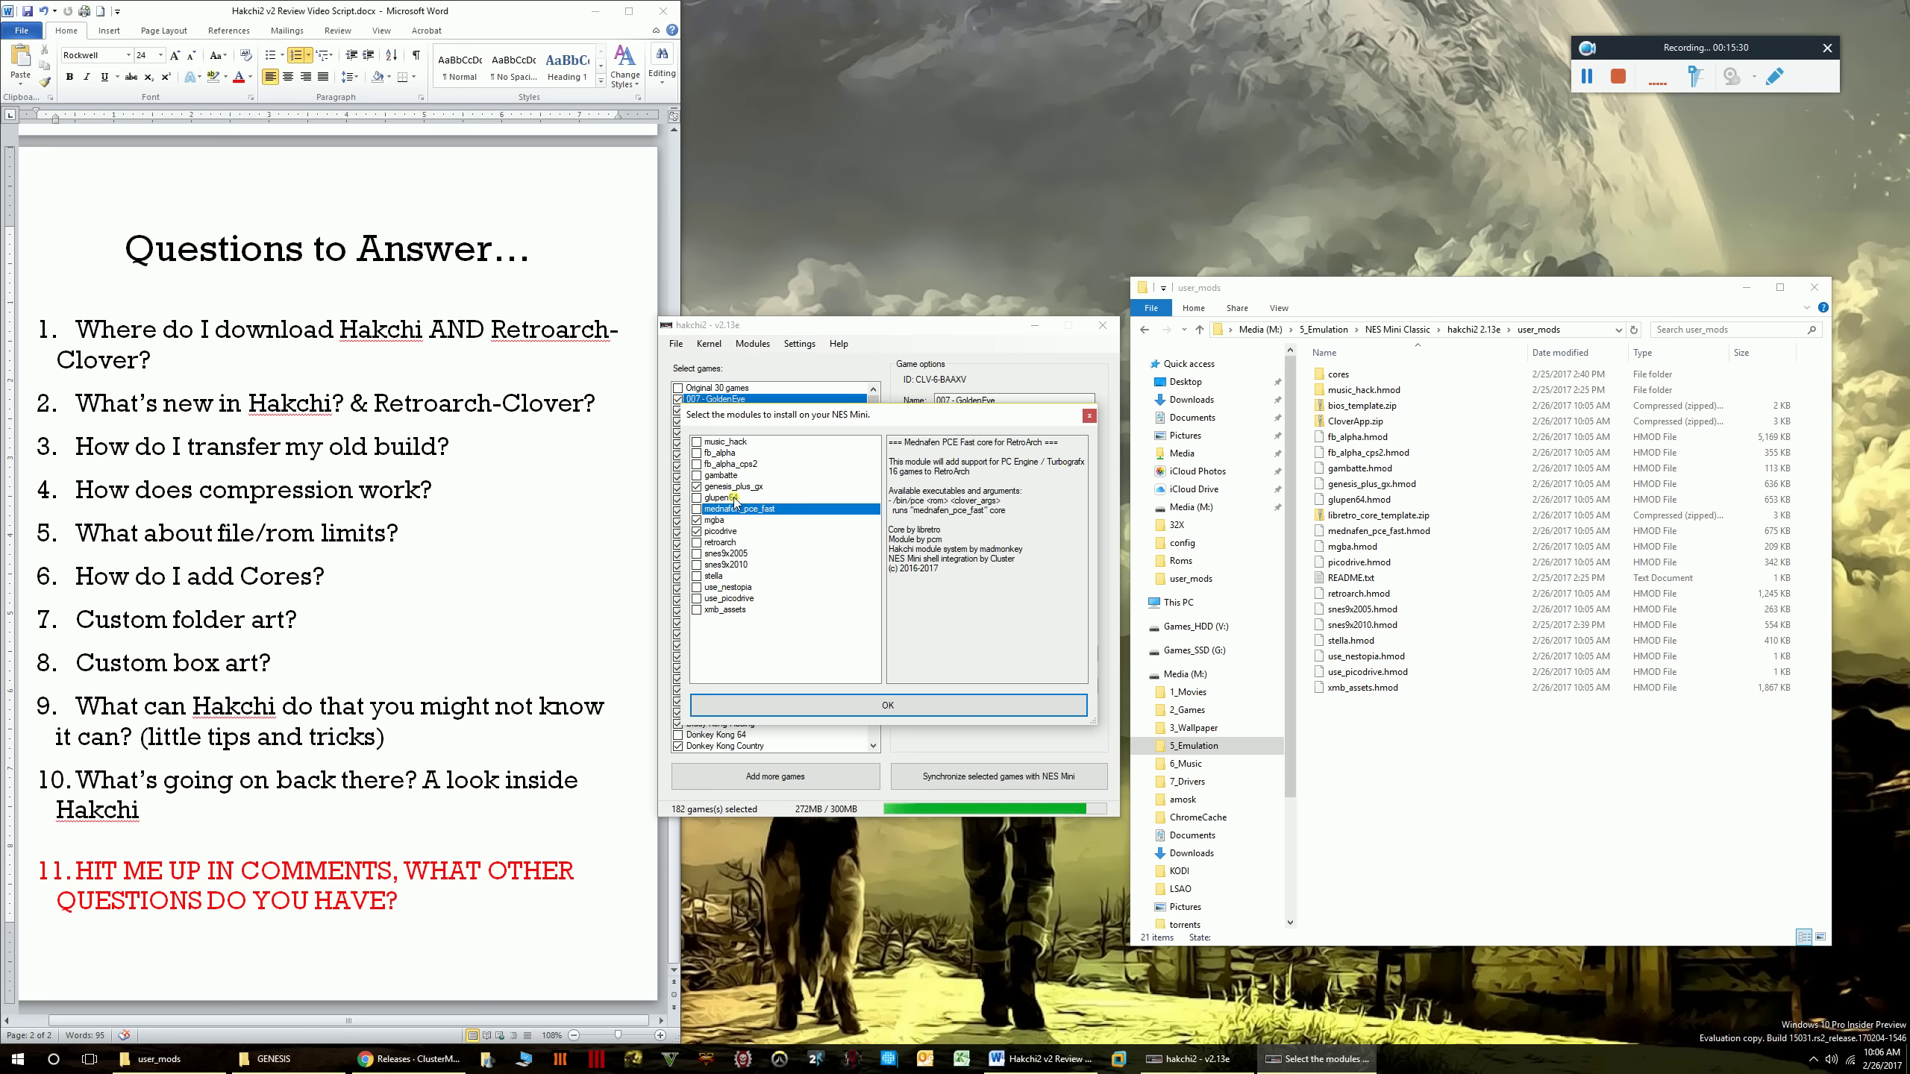
key("Up")
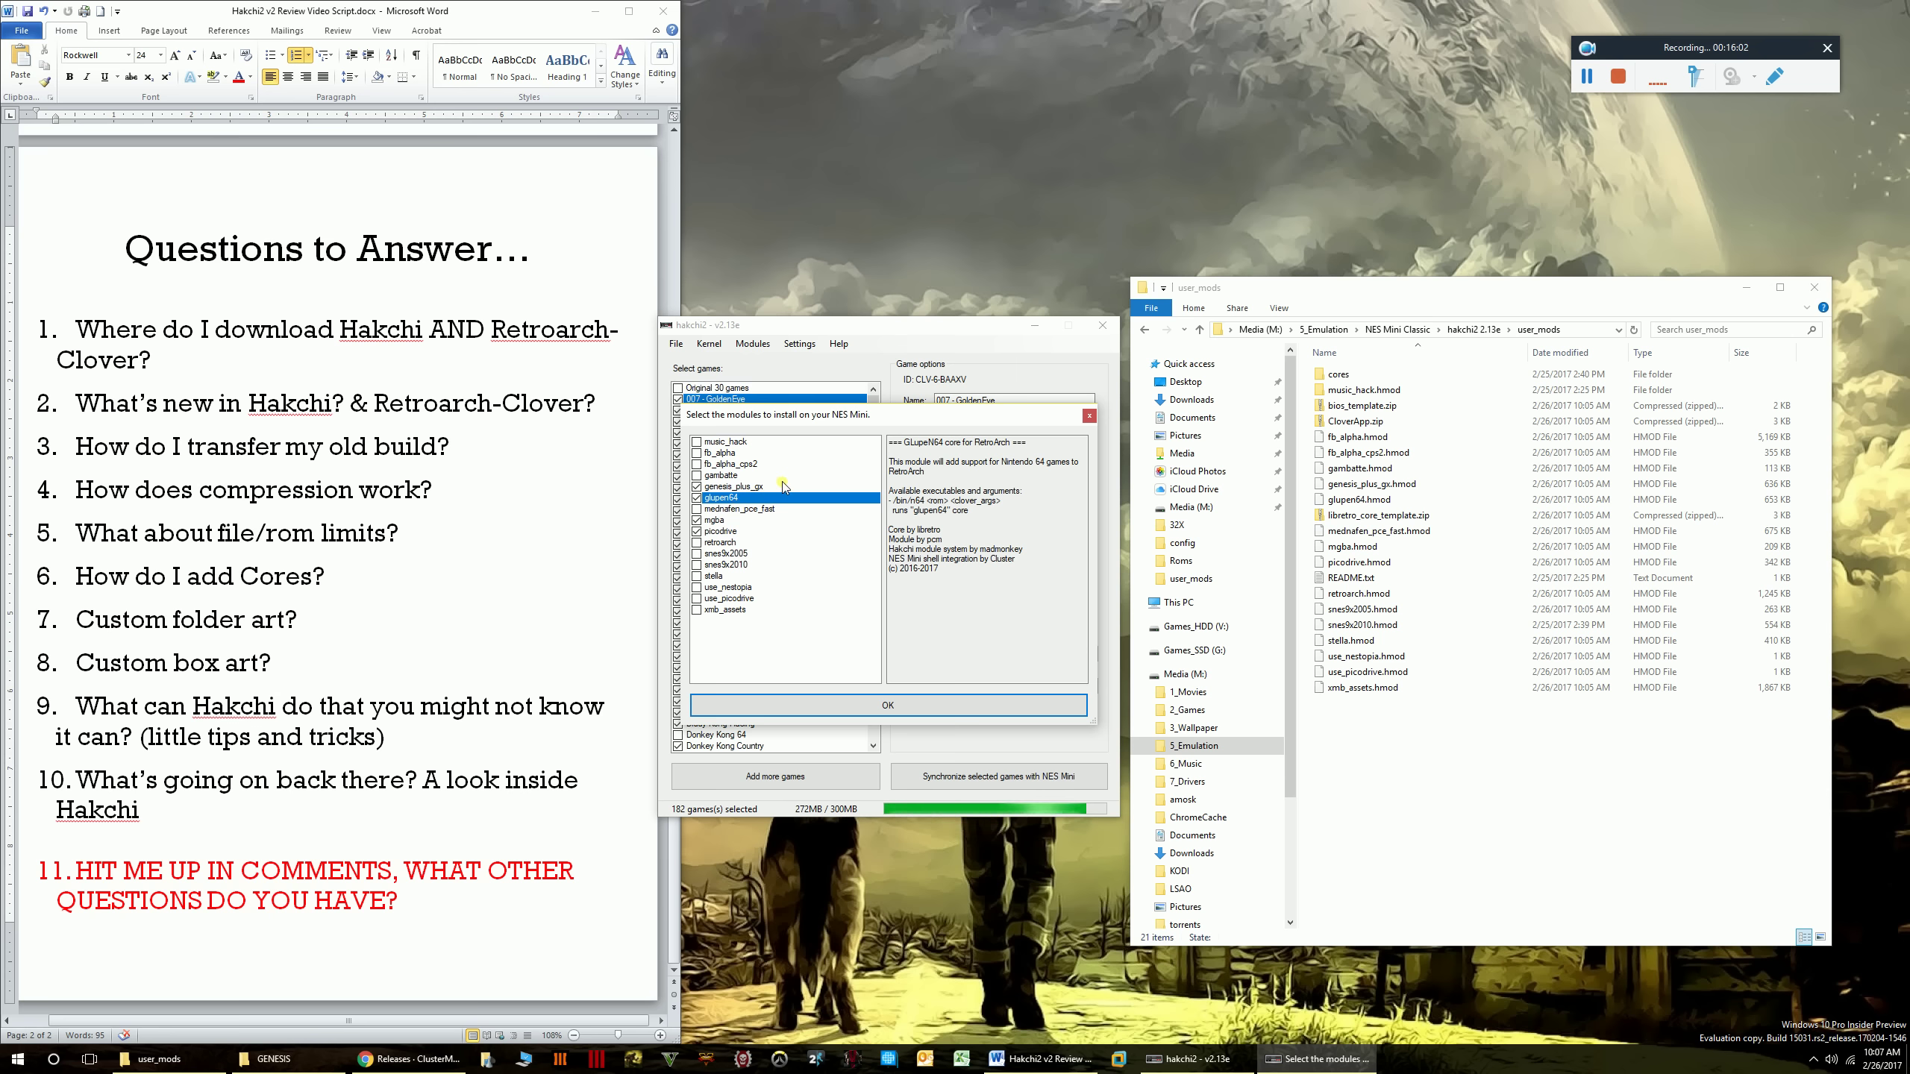
- Review the retroarch, use_nestopia and xmb_assets modules, mark snes9x2005, and install the marked modules on the NES Mini
left_click(728, 542)
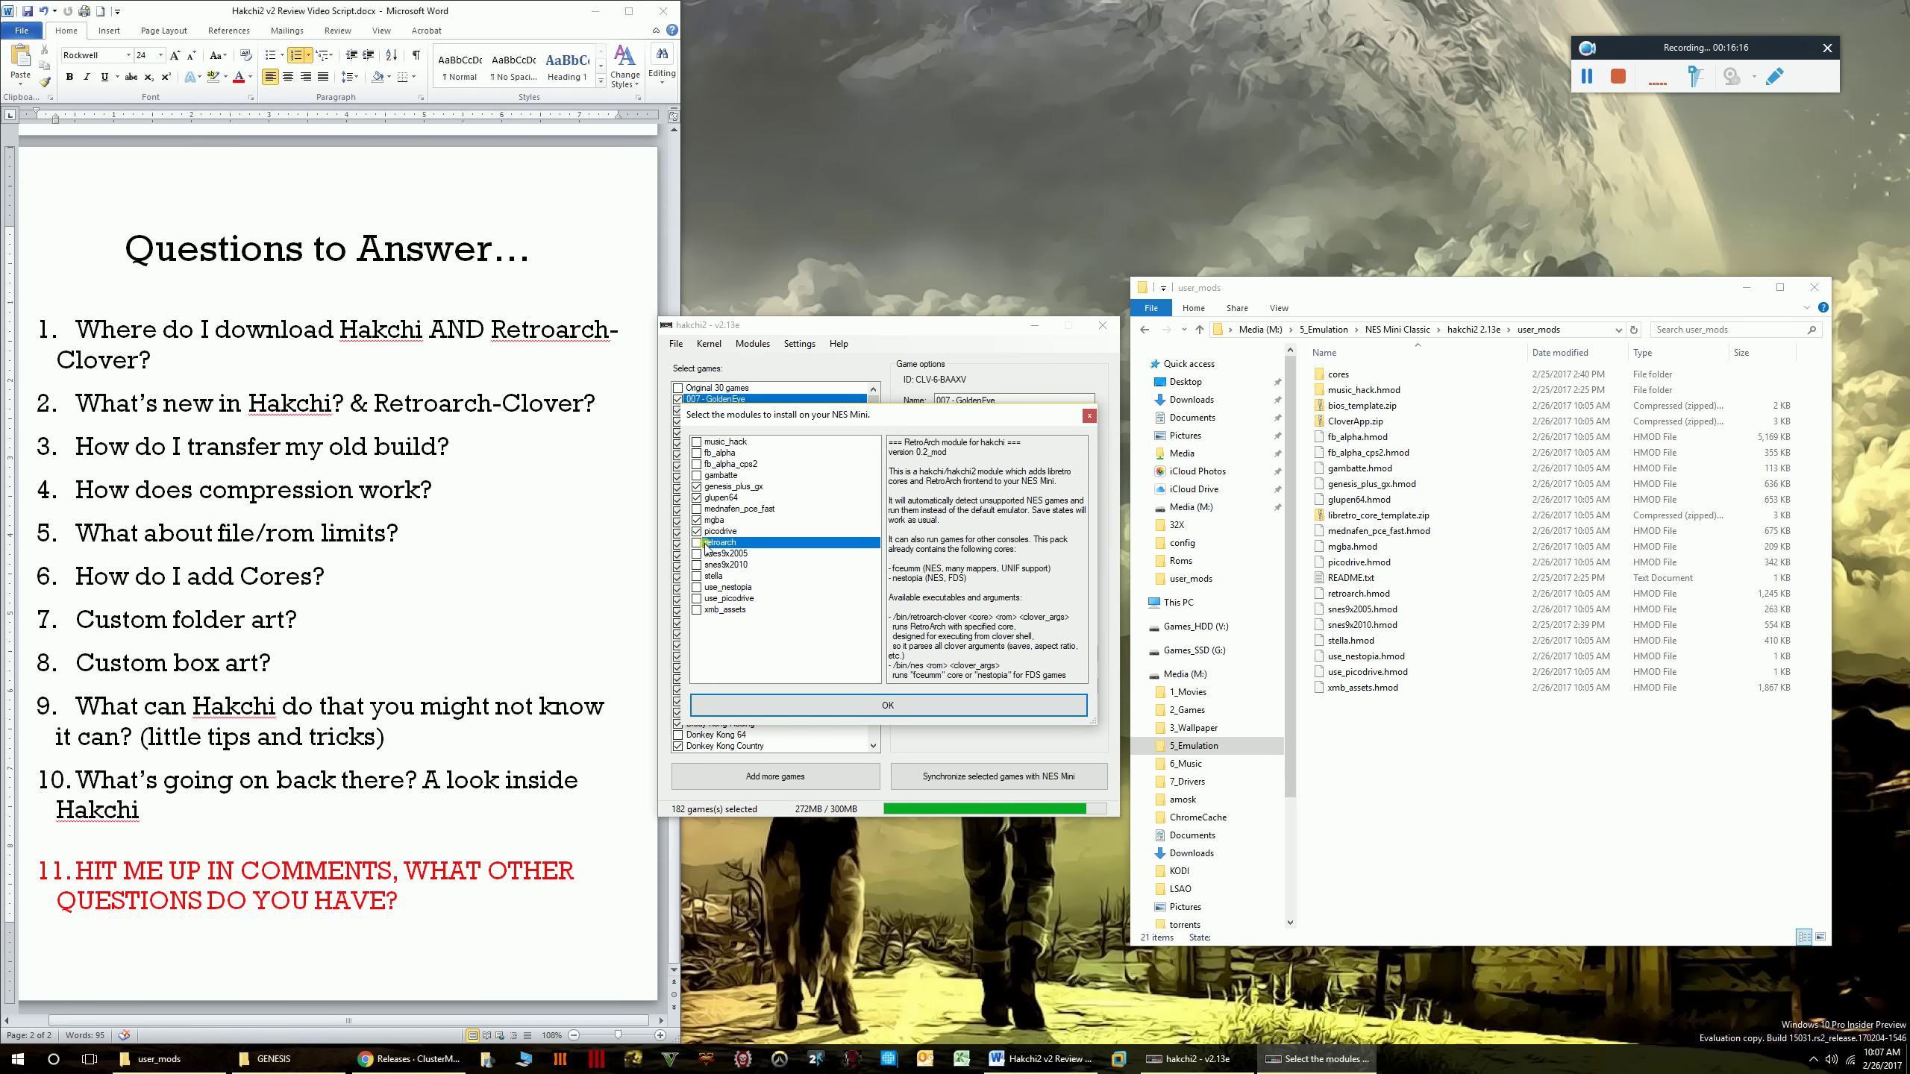
left_click(697, 554)
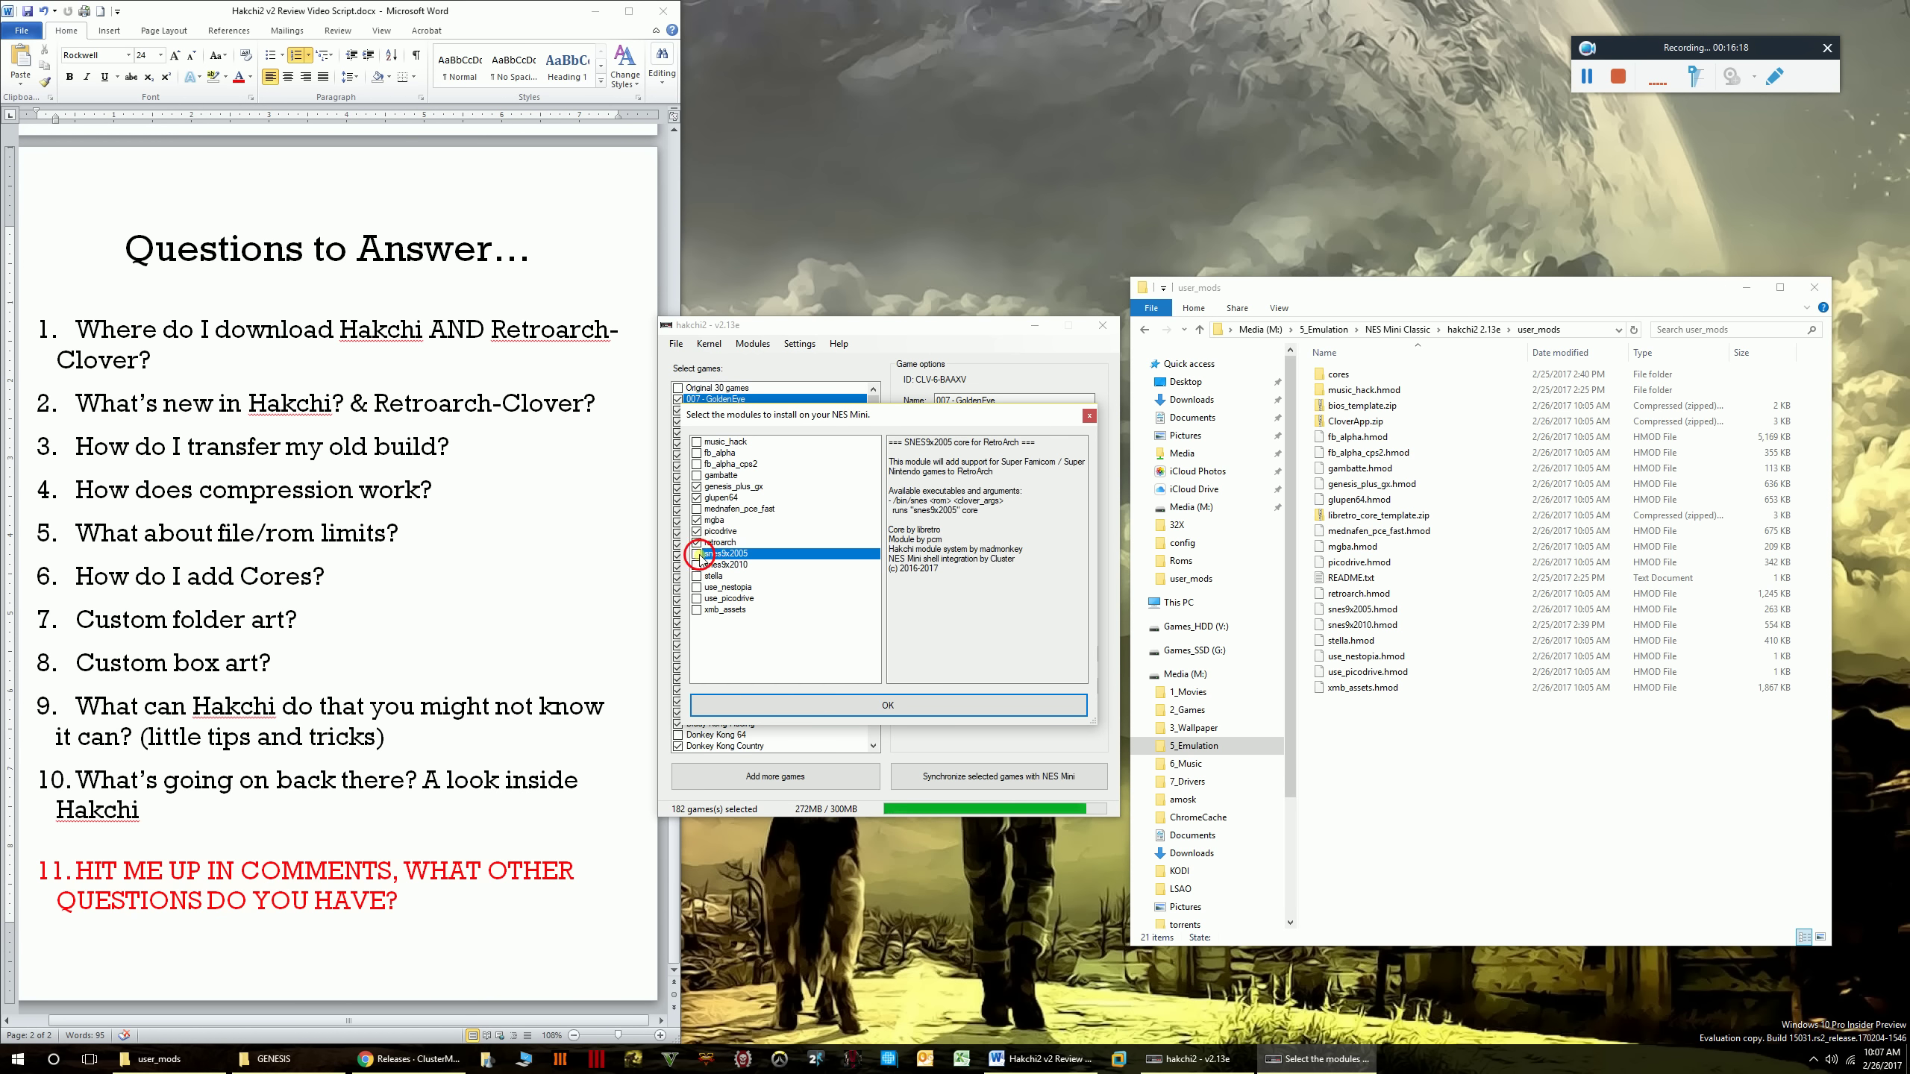
left_click(762, 587)
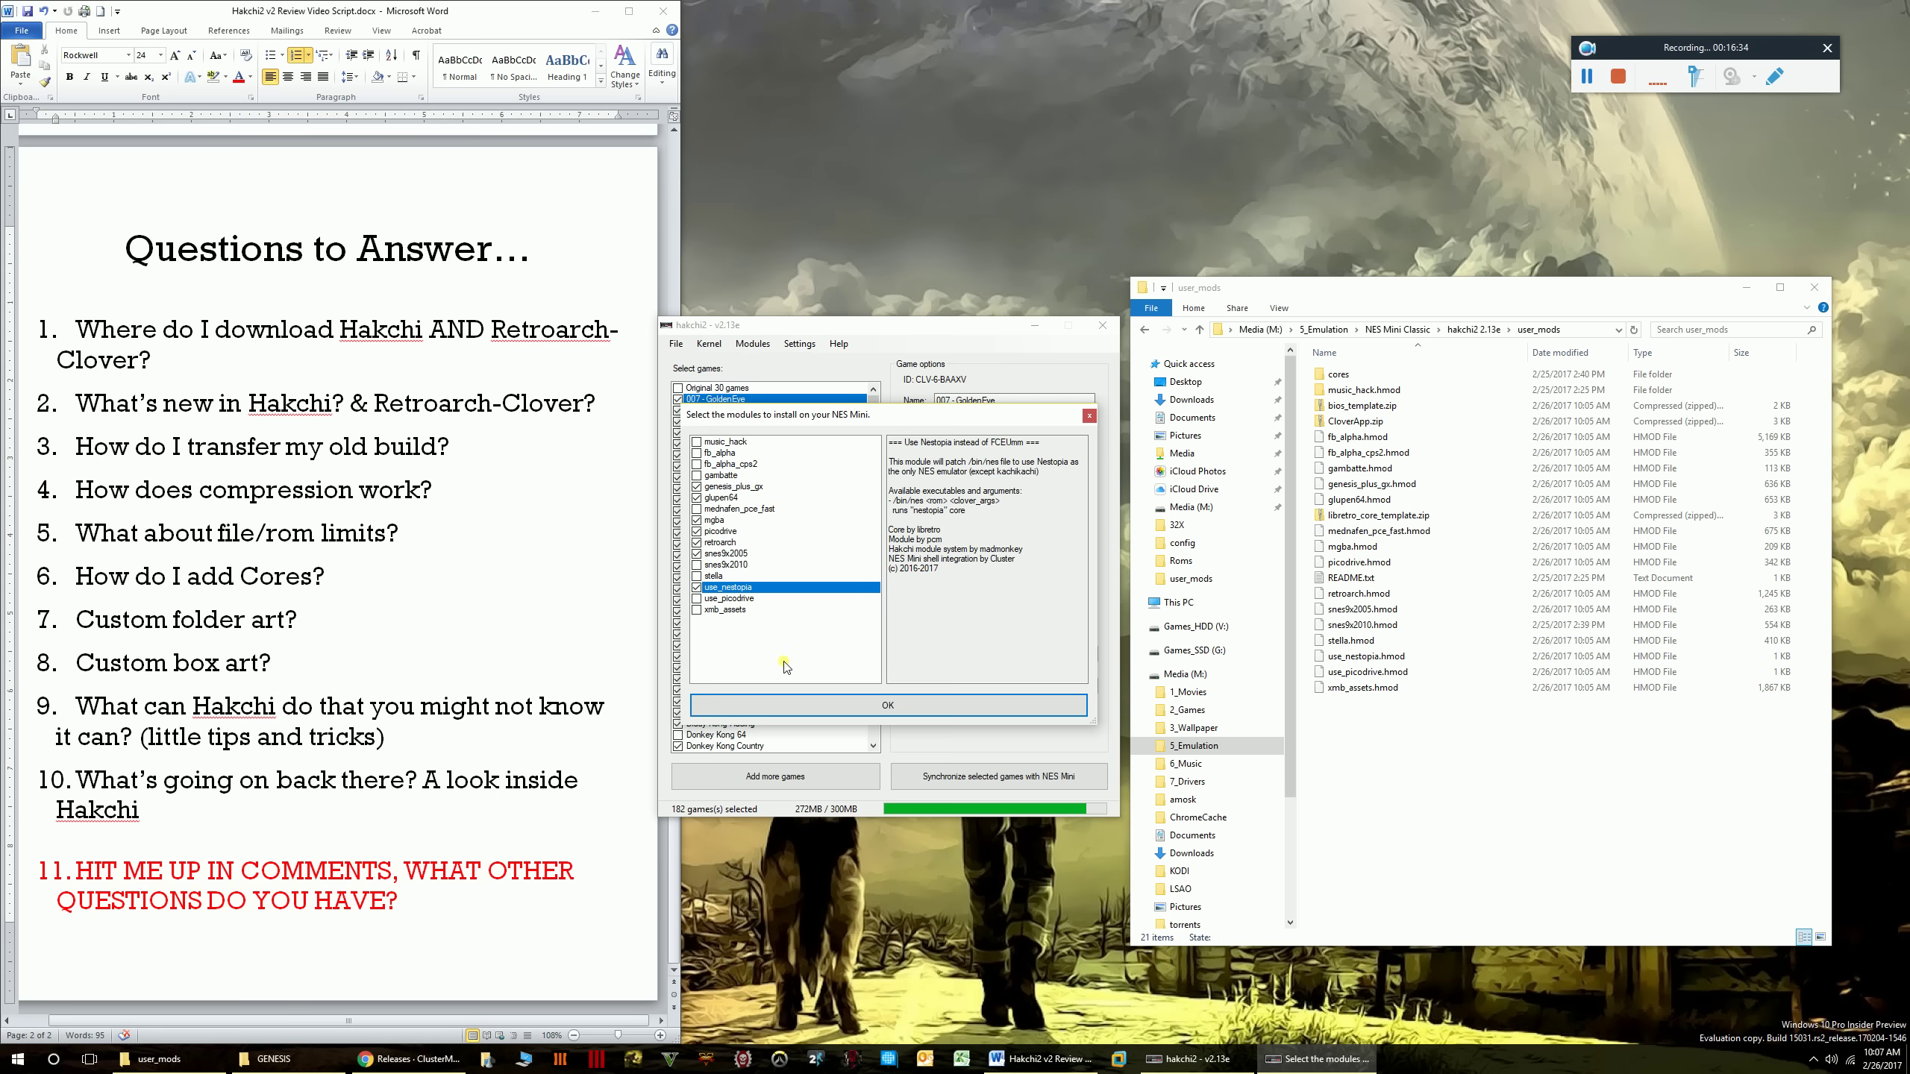
left_click(752, 609)
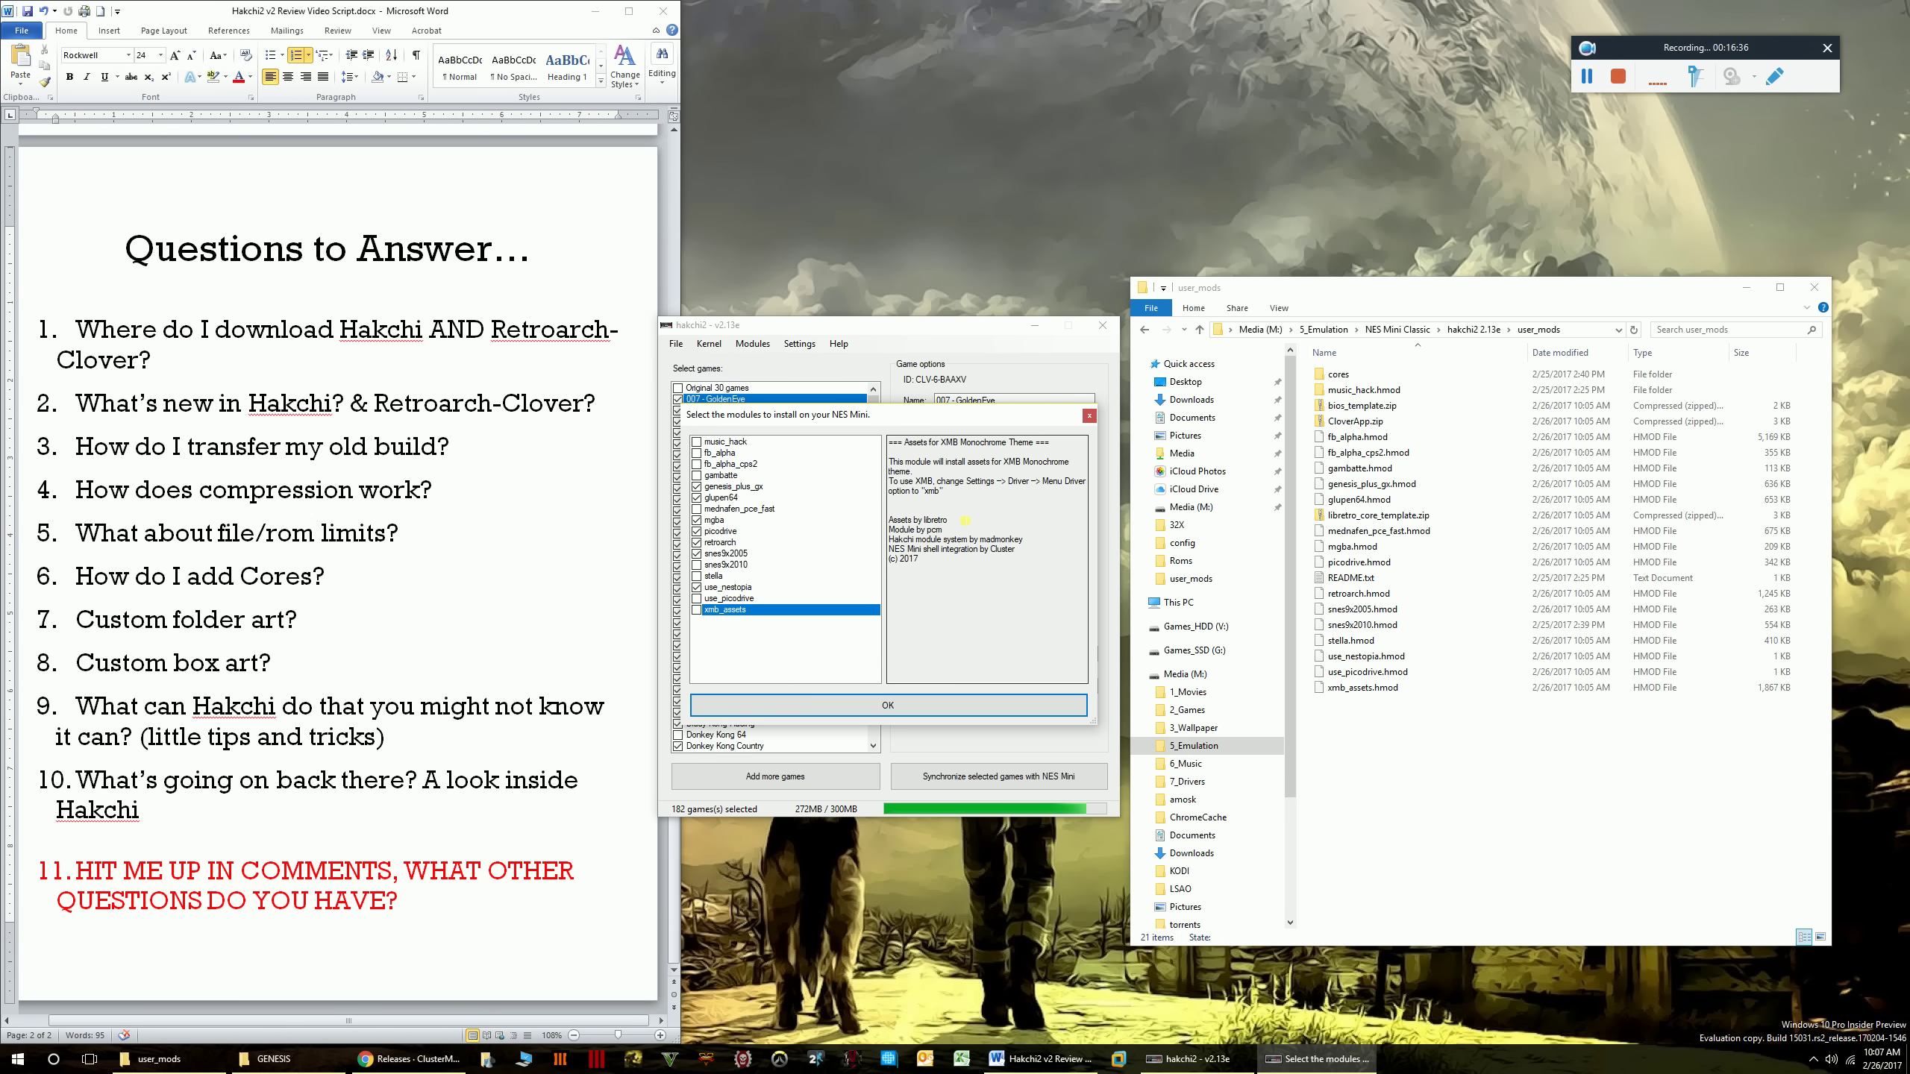
left_click(895, 706)
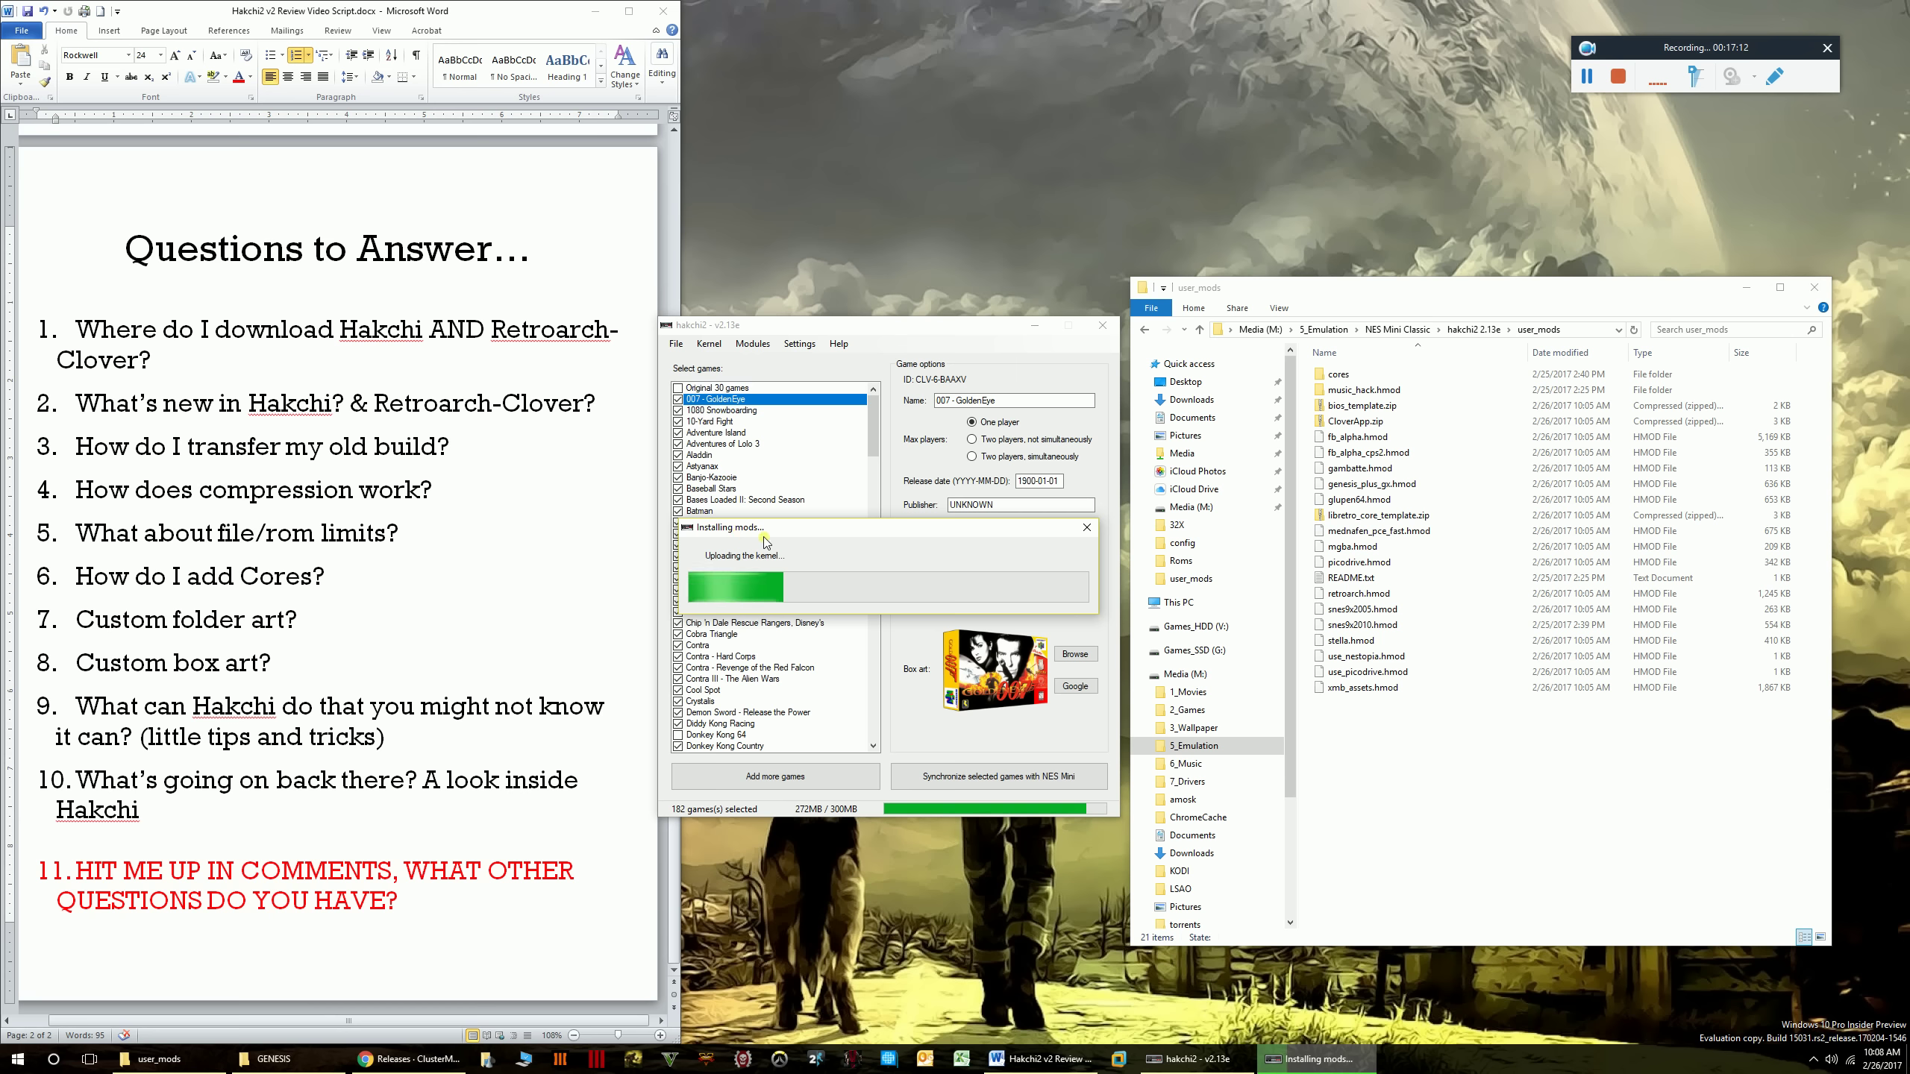
- In the Word script, change question 6 to read "How do I add Cores (Mods)?"
left_click(169, 590)
left_click(315, 579)
type("(Mo")
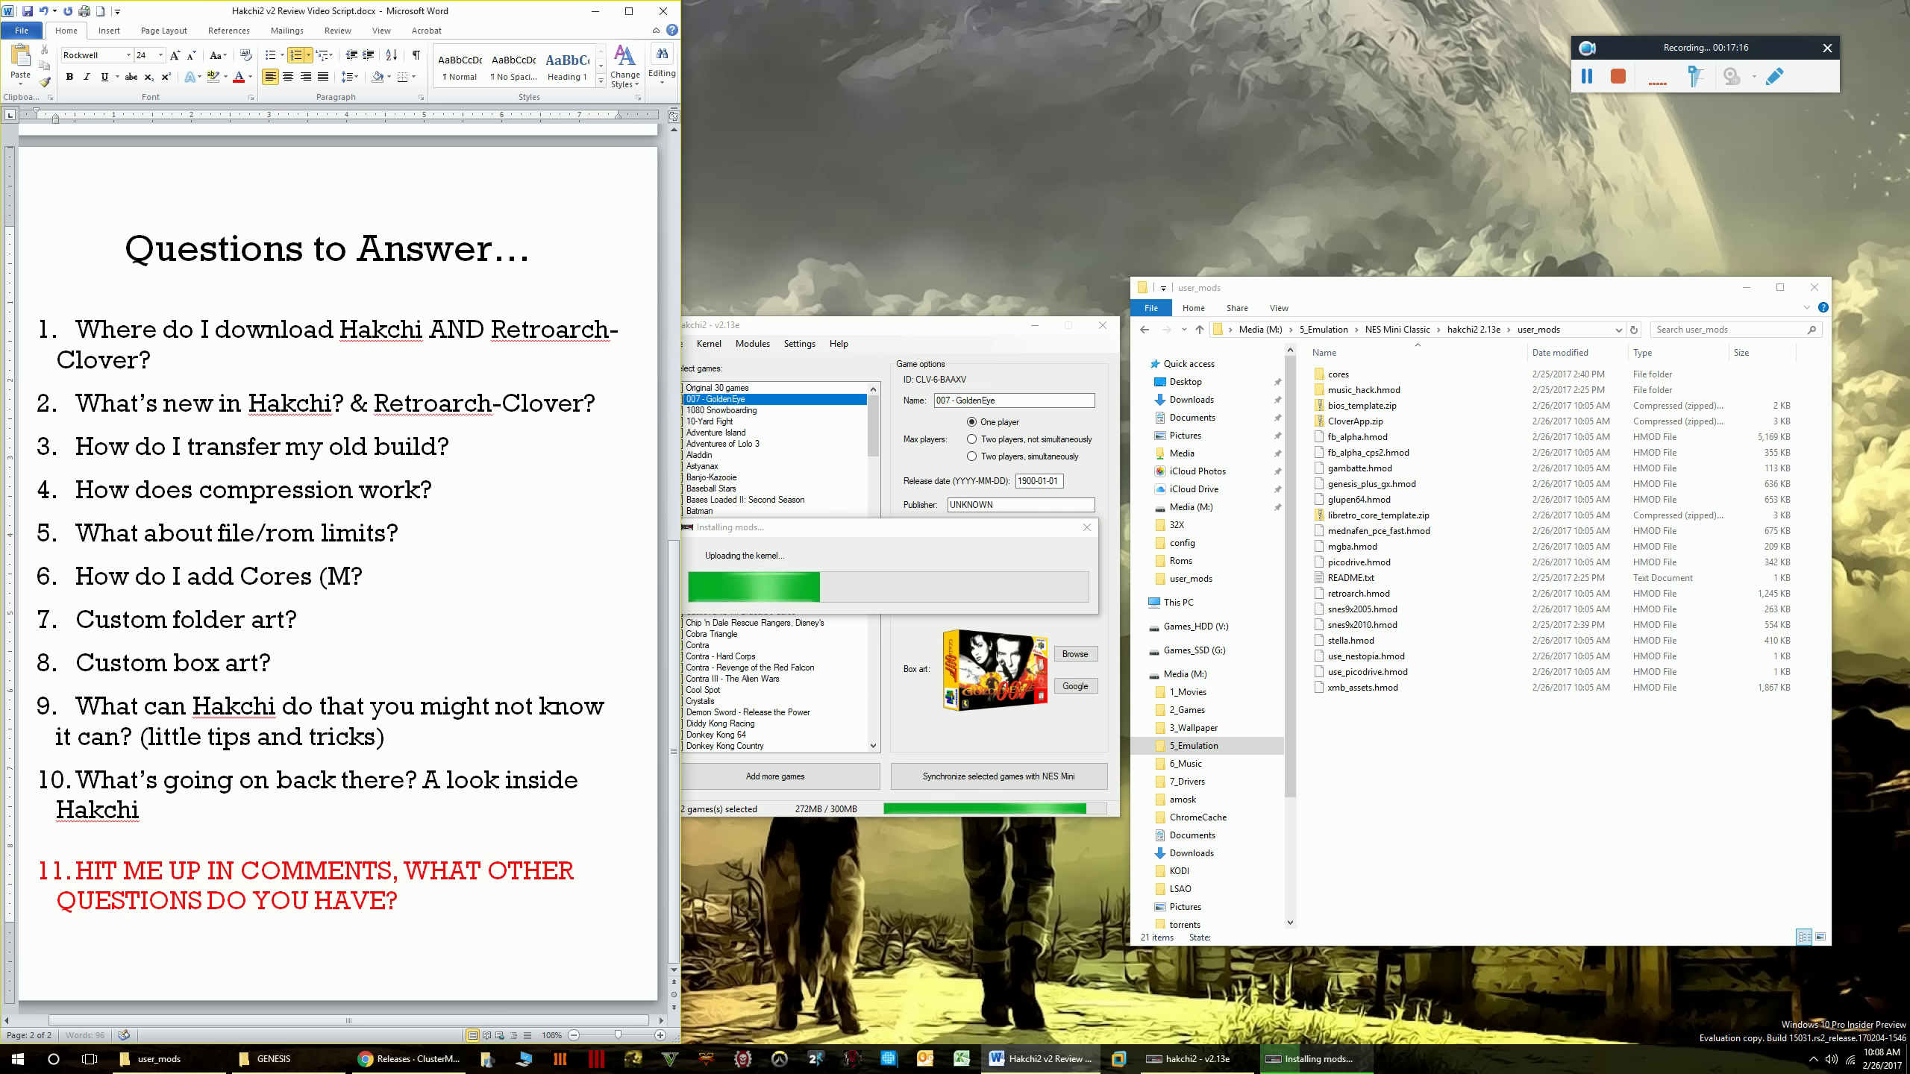
type("ds)")
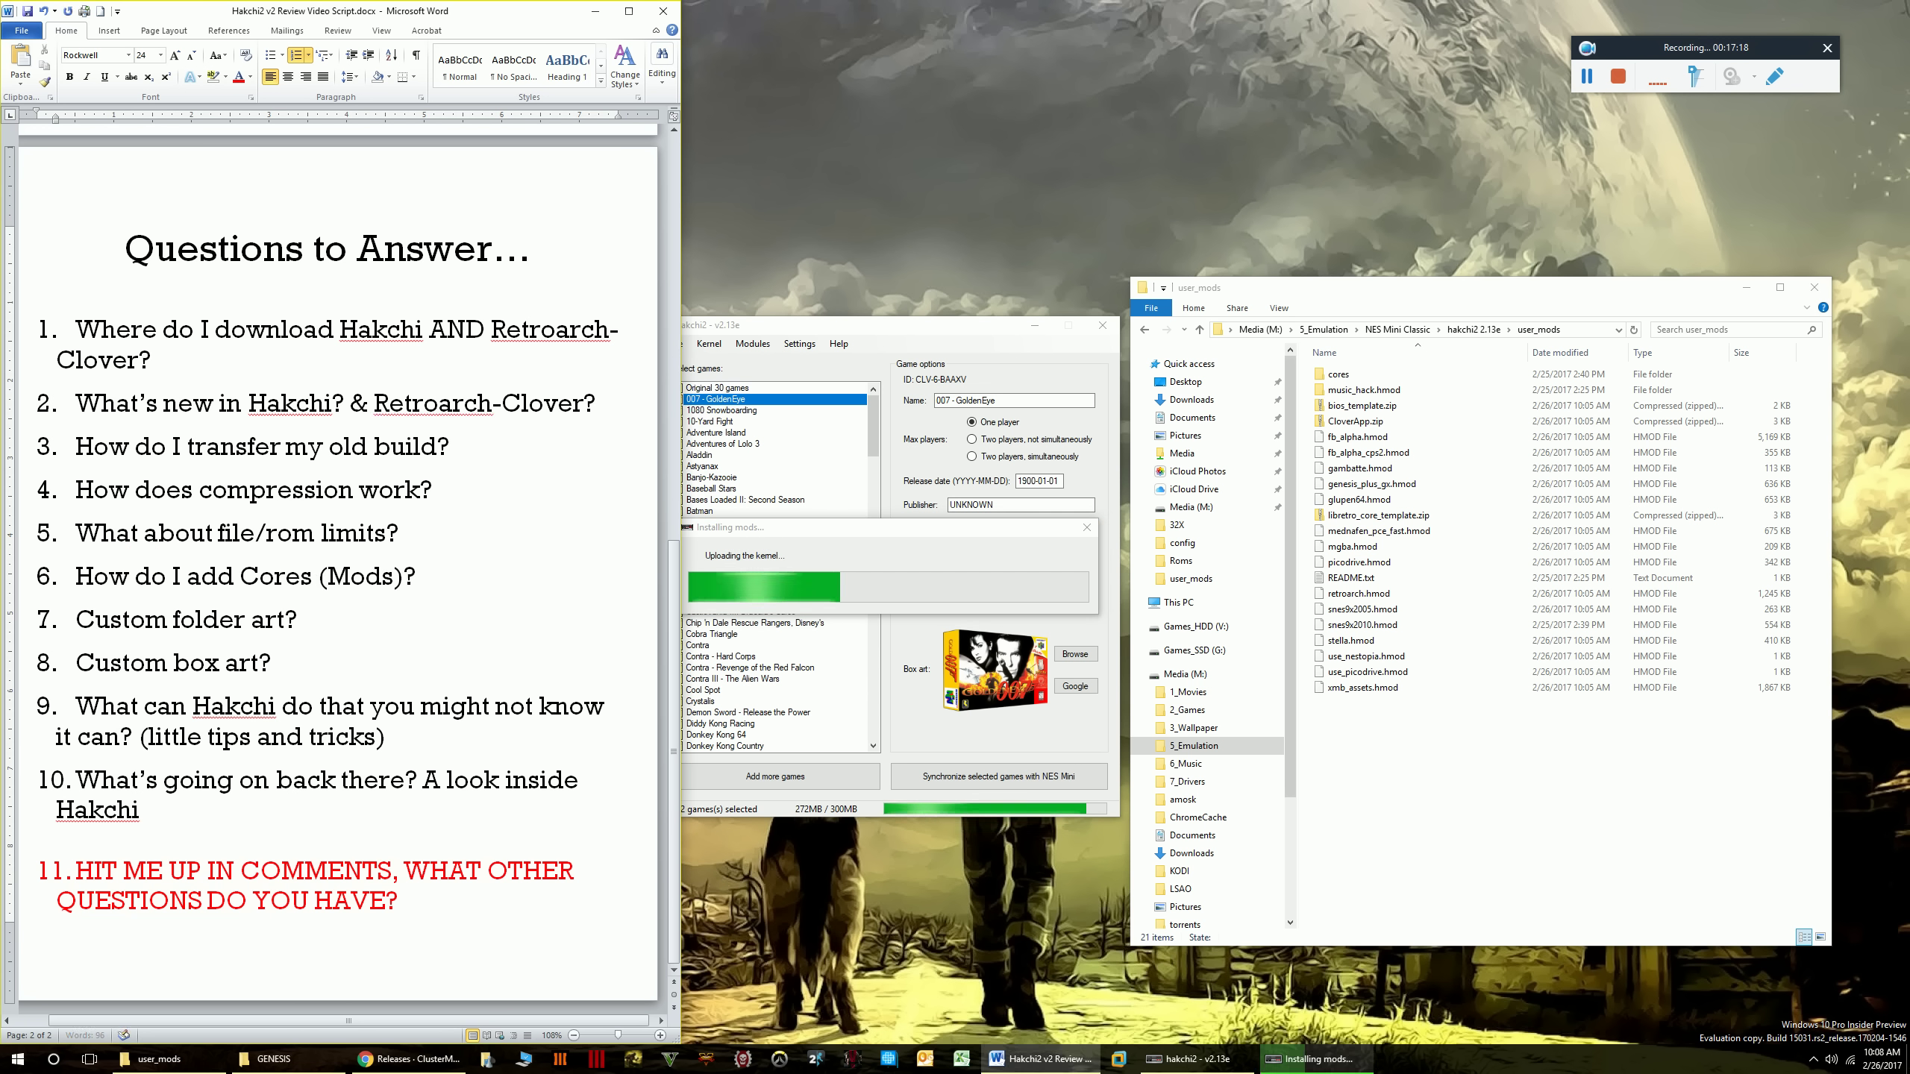
left_click(458, 575)
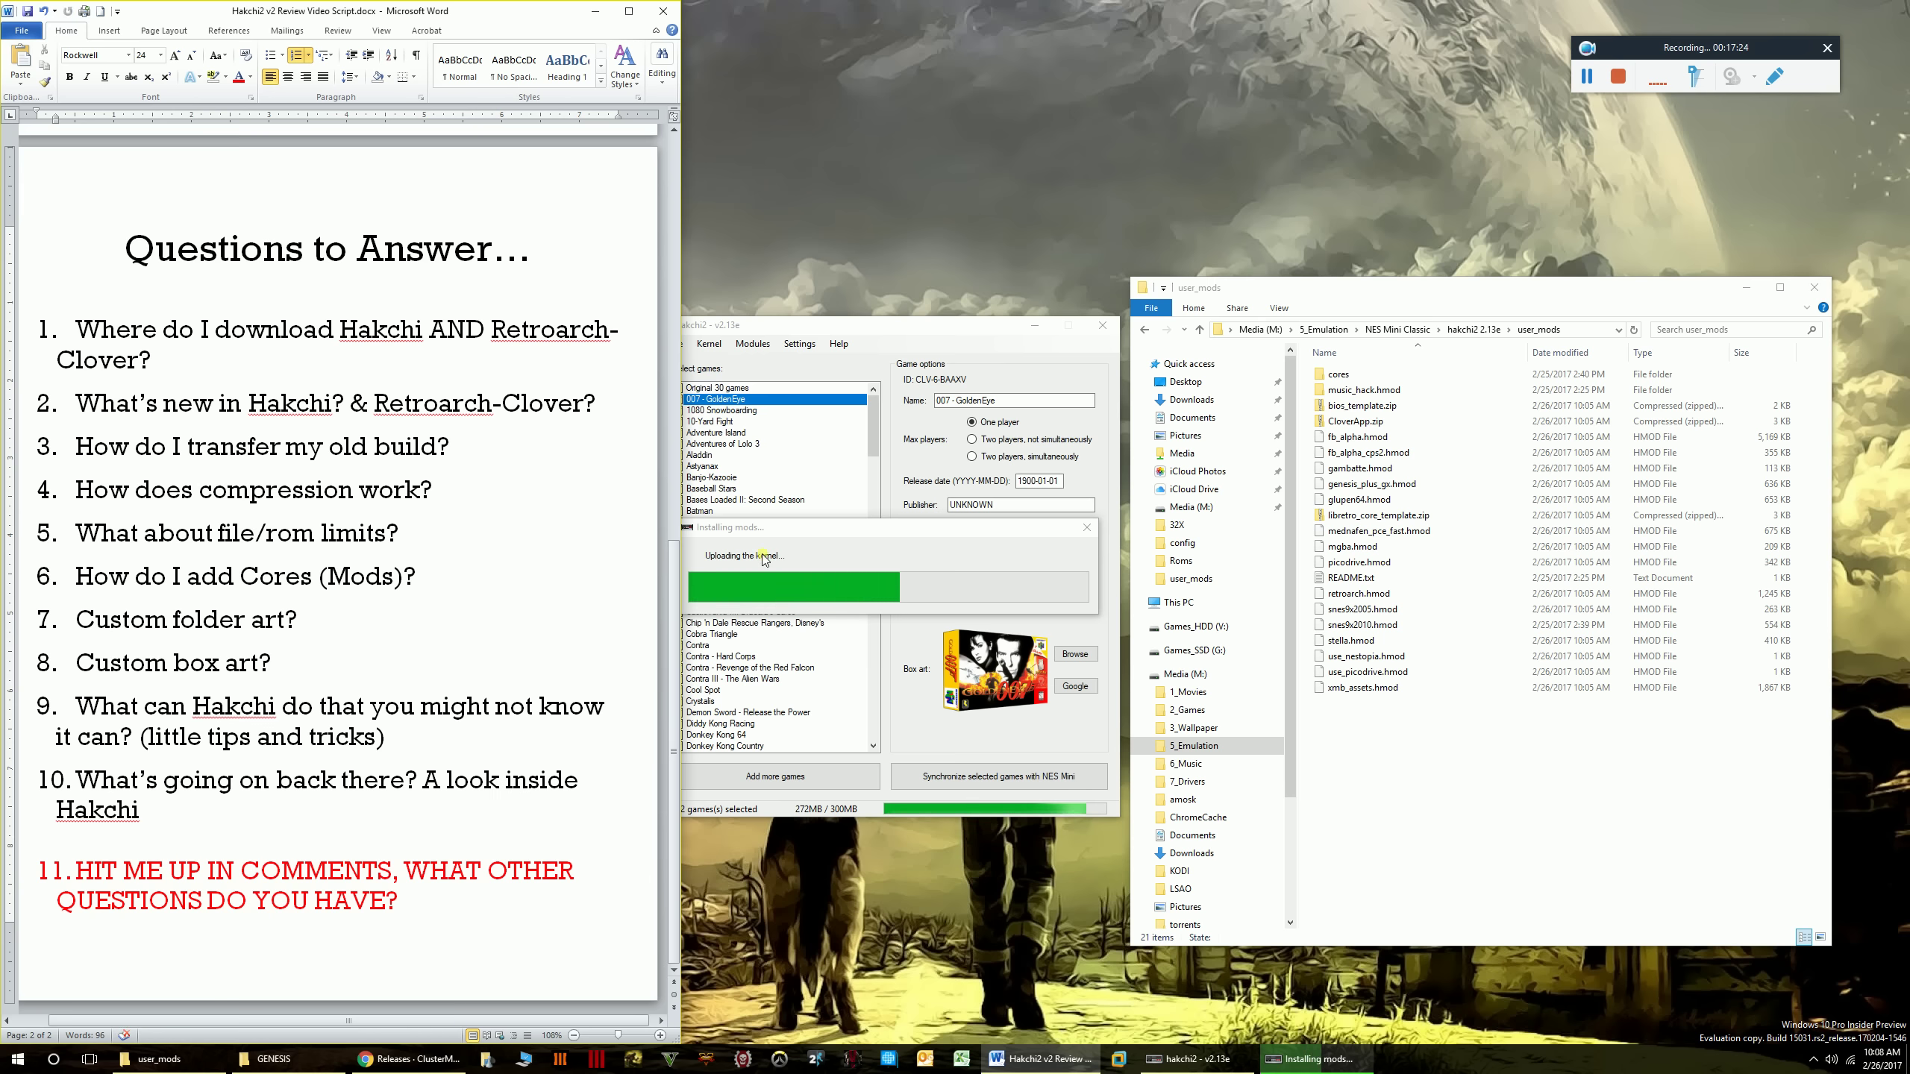
- Dismiss hakchi2's installation message and examine the command line arguments of 007 - GoldenEye and Bionic Commando
left_click(792, 536)
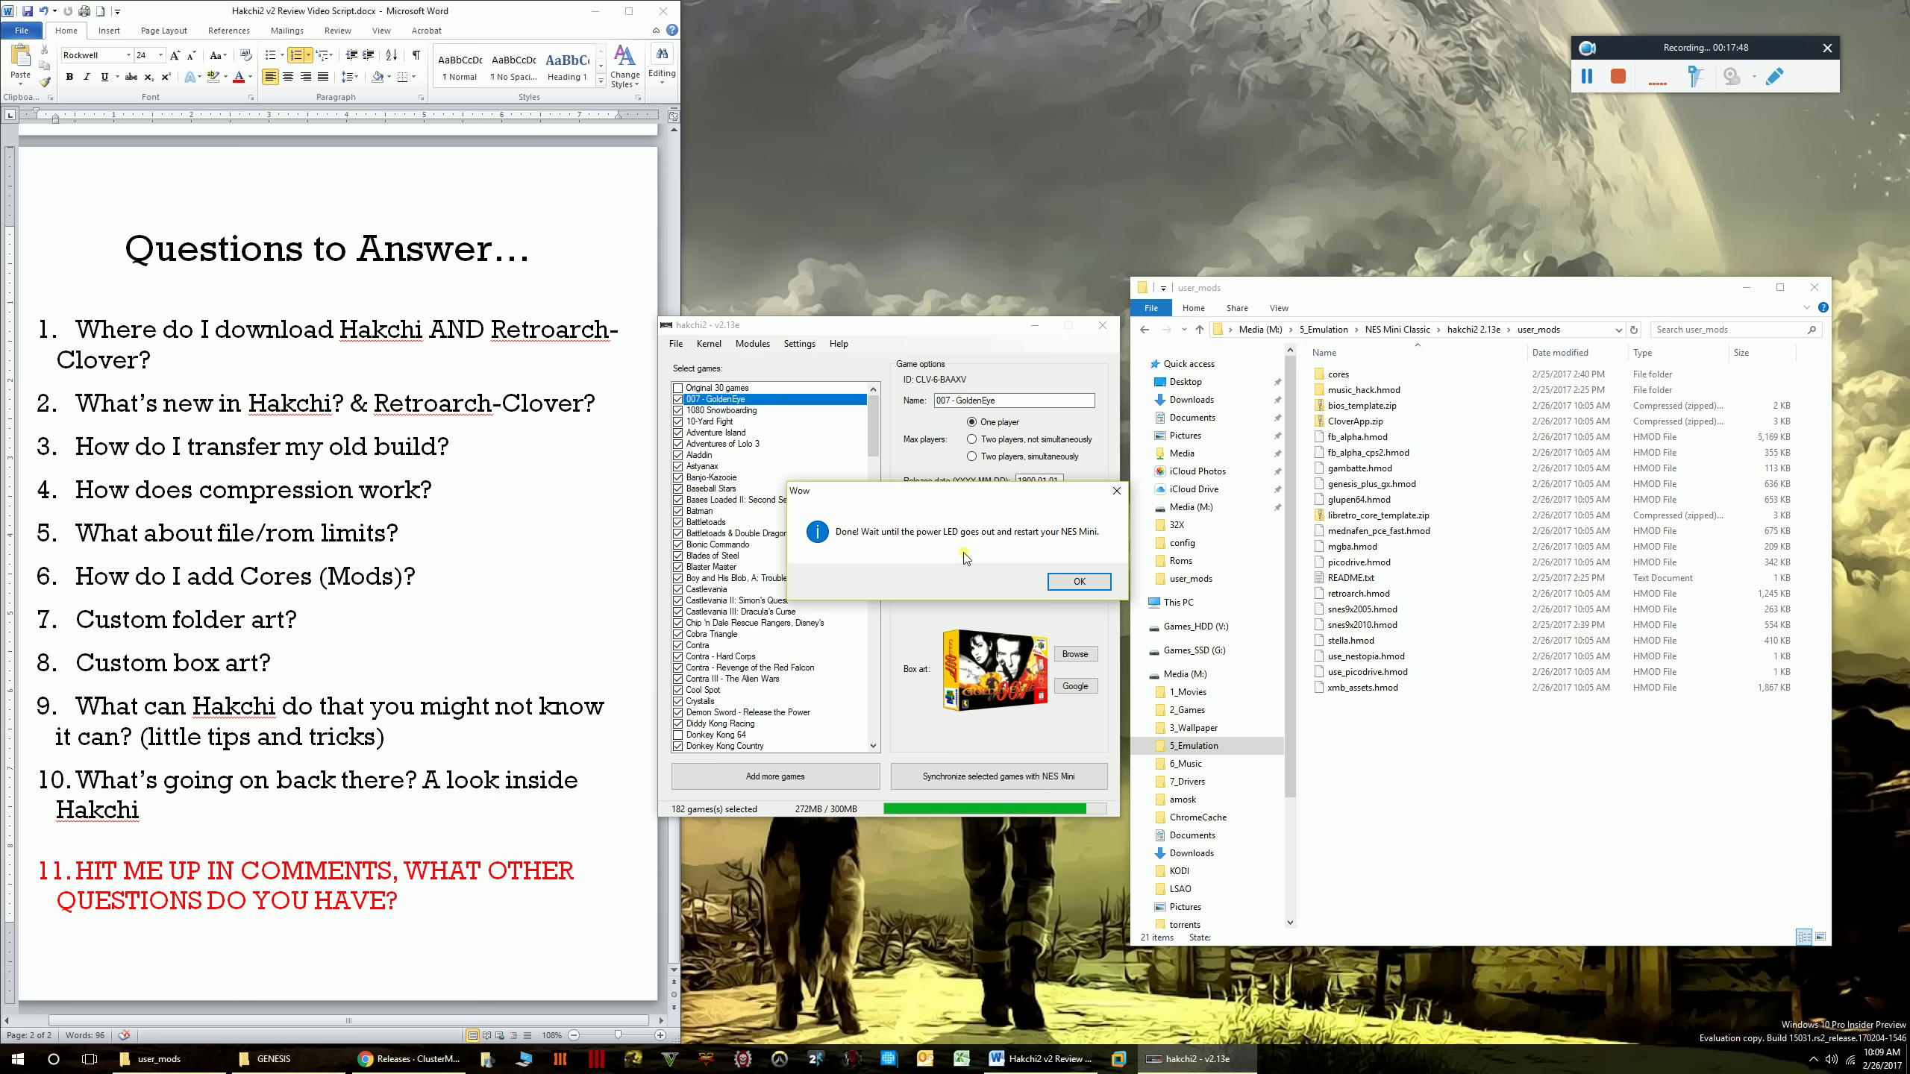
left_click(1087, 592)
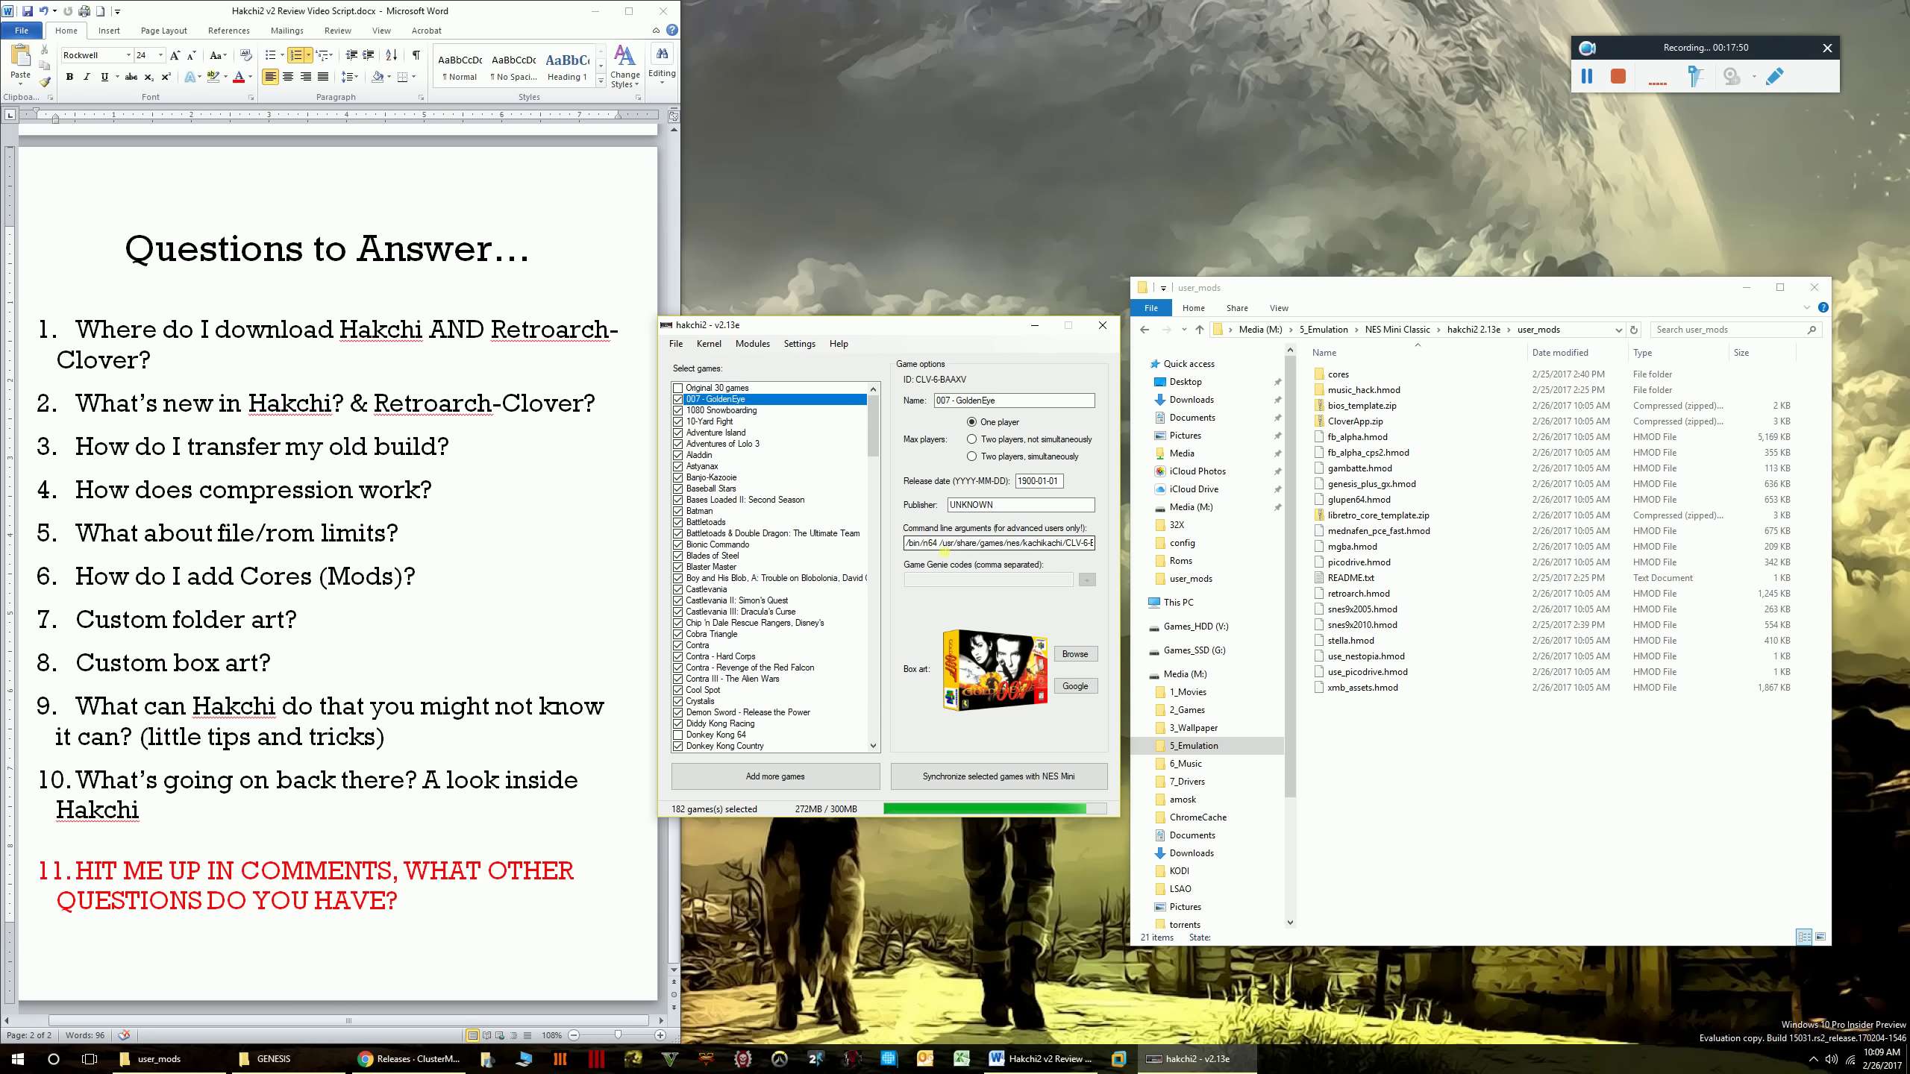
left_click(939, 545)
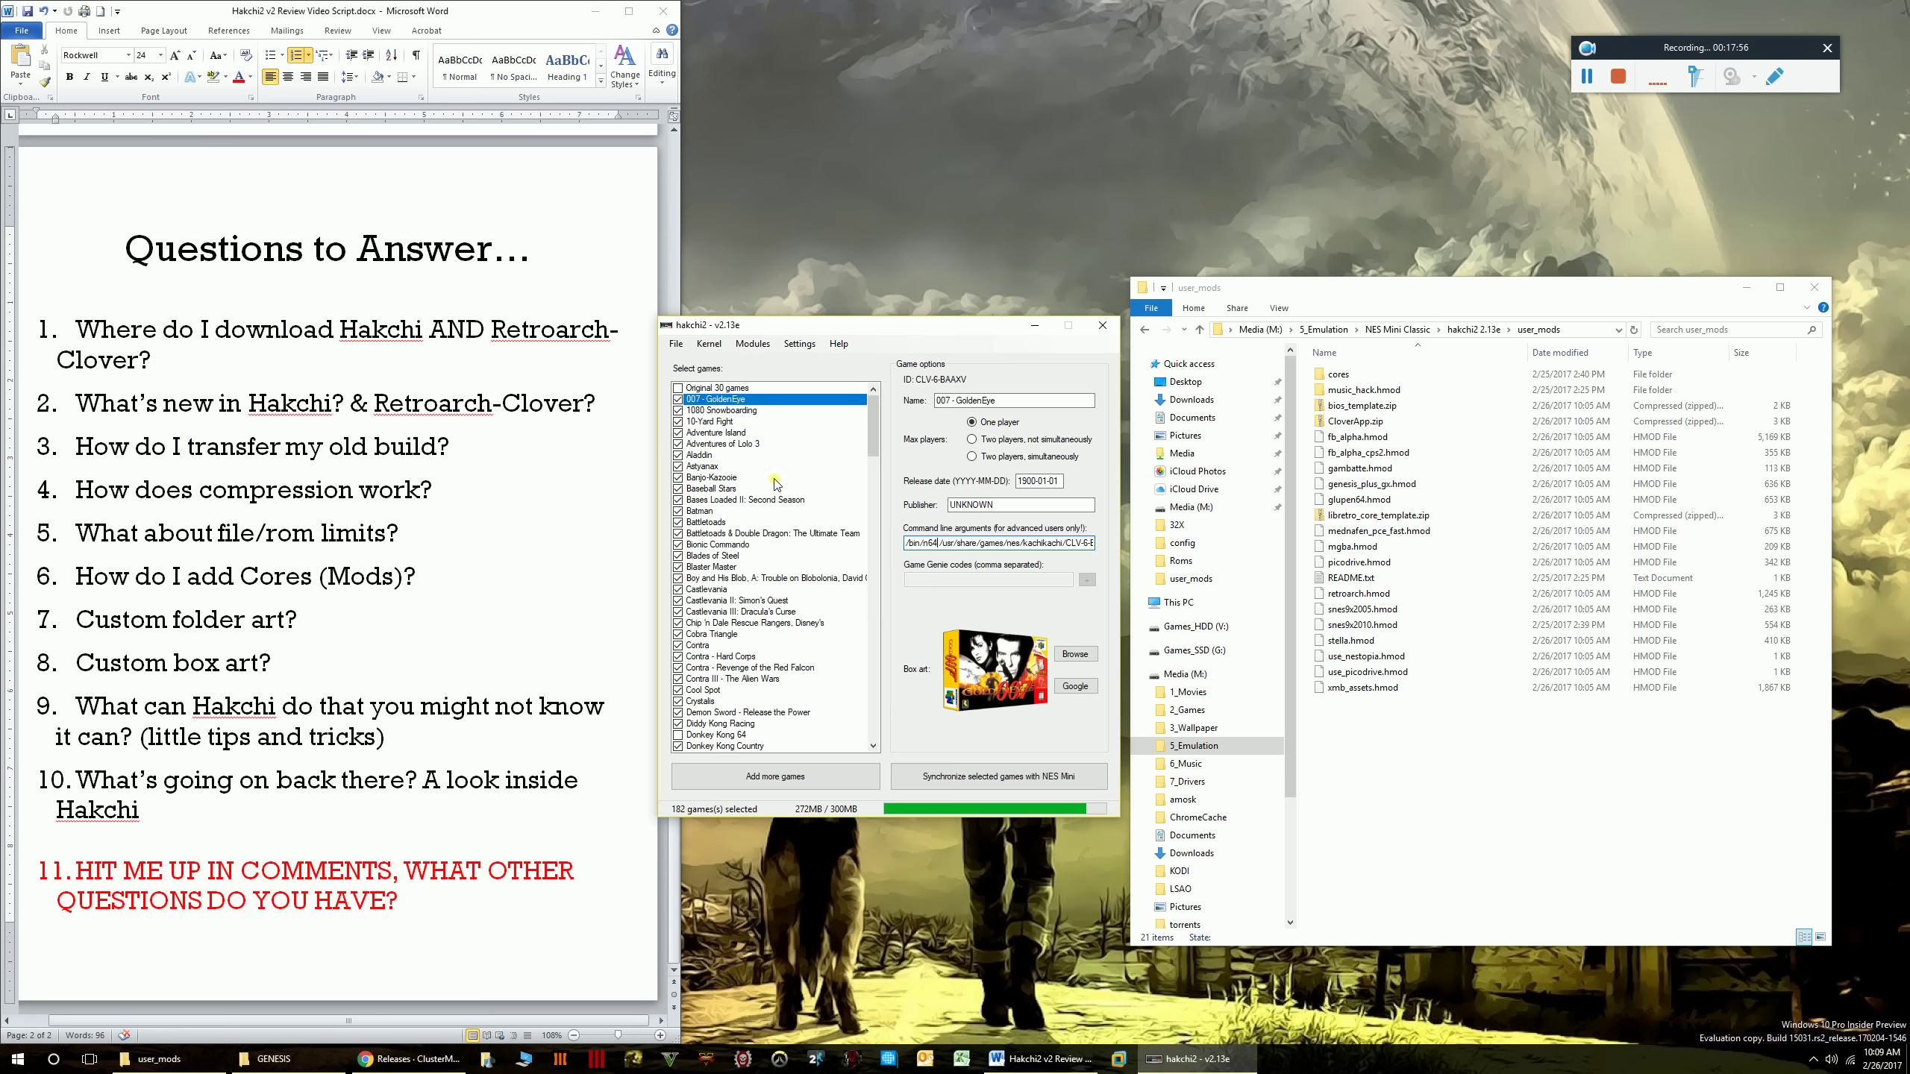
left_click(754, 609)
left_click(734, 544)
- Start adding more games, browse to the SEGA folder inside Roms, and show all file types
left_click(677, 344)
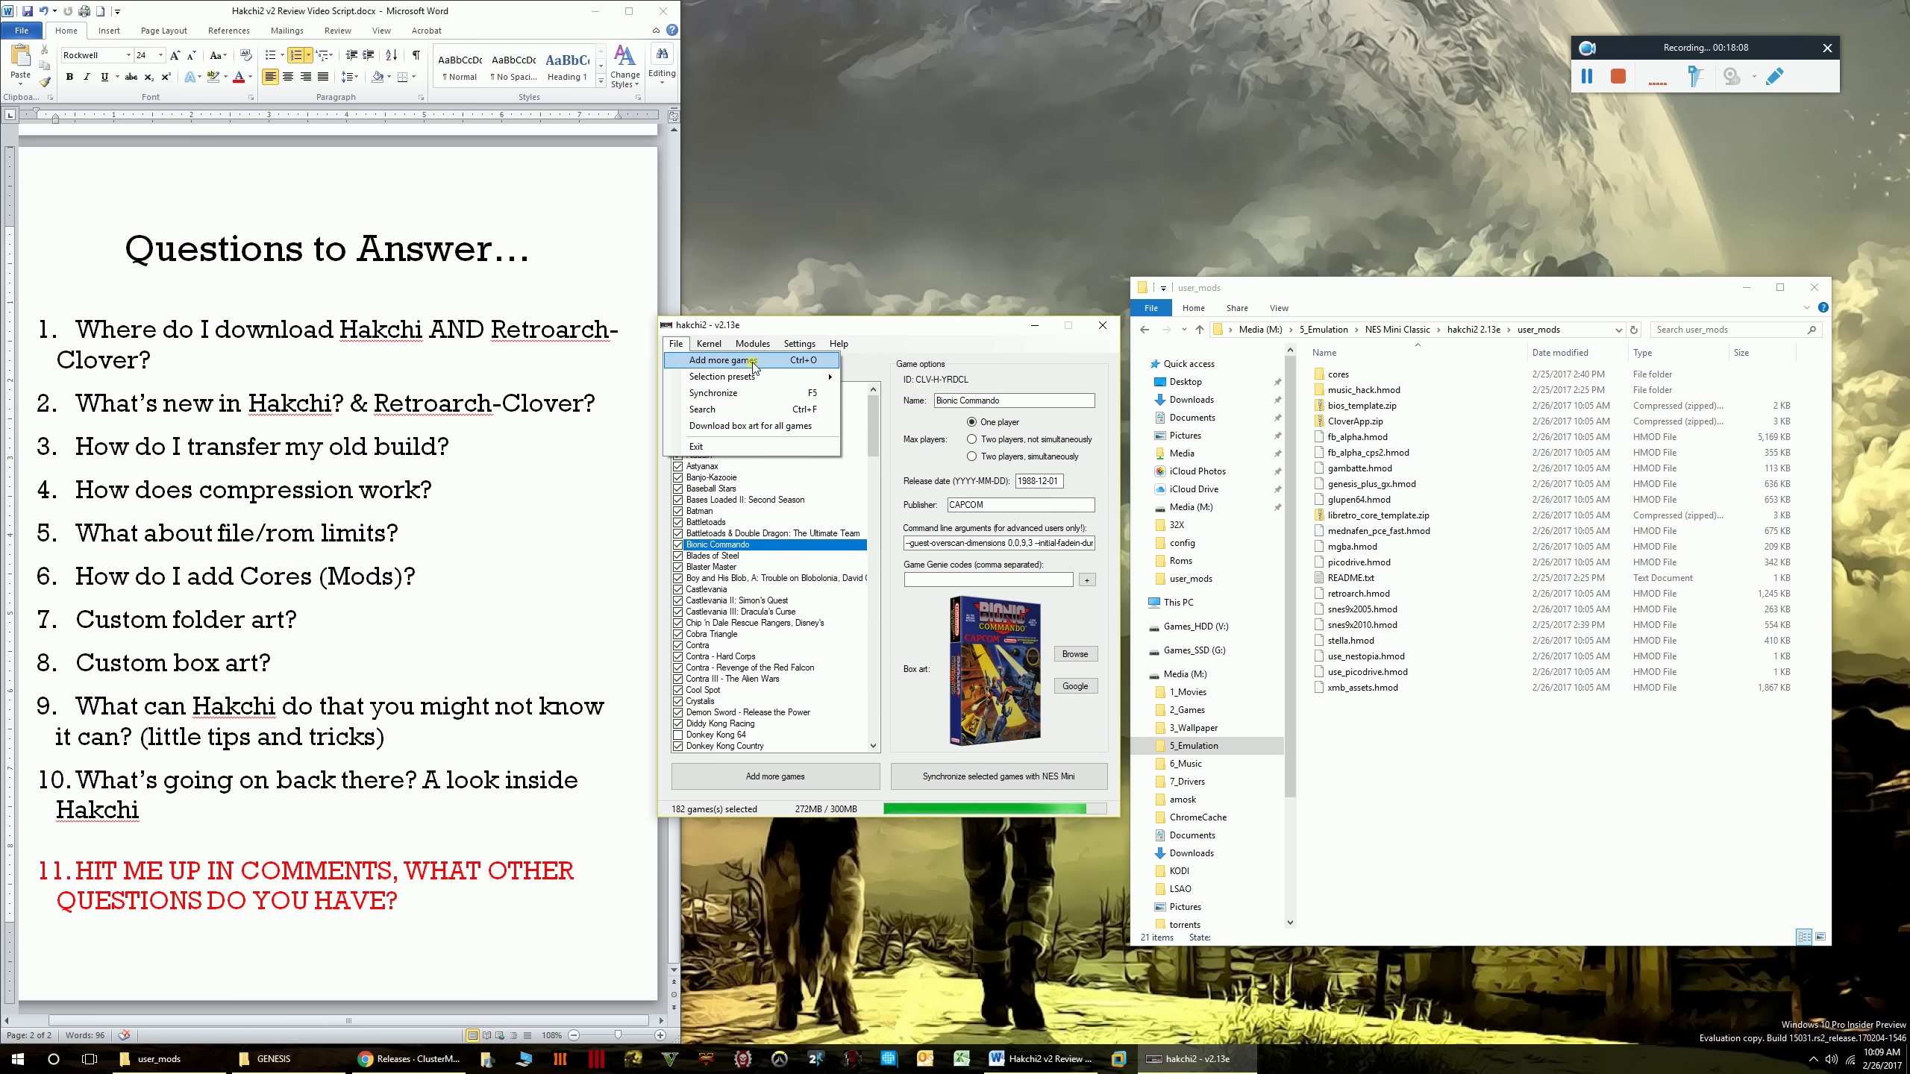
left_click(800, 777)
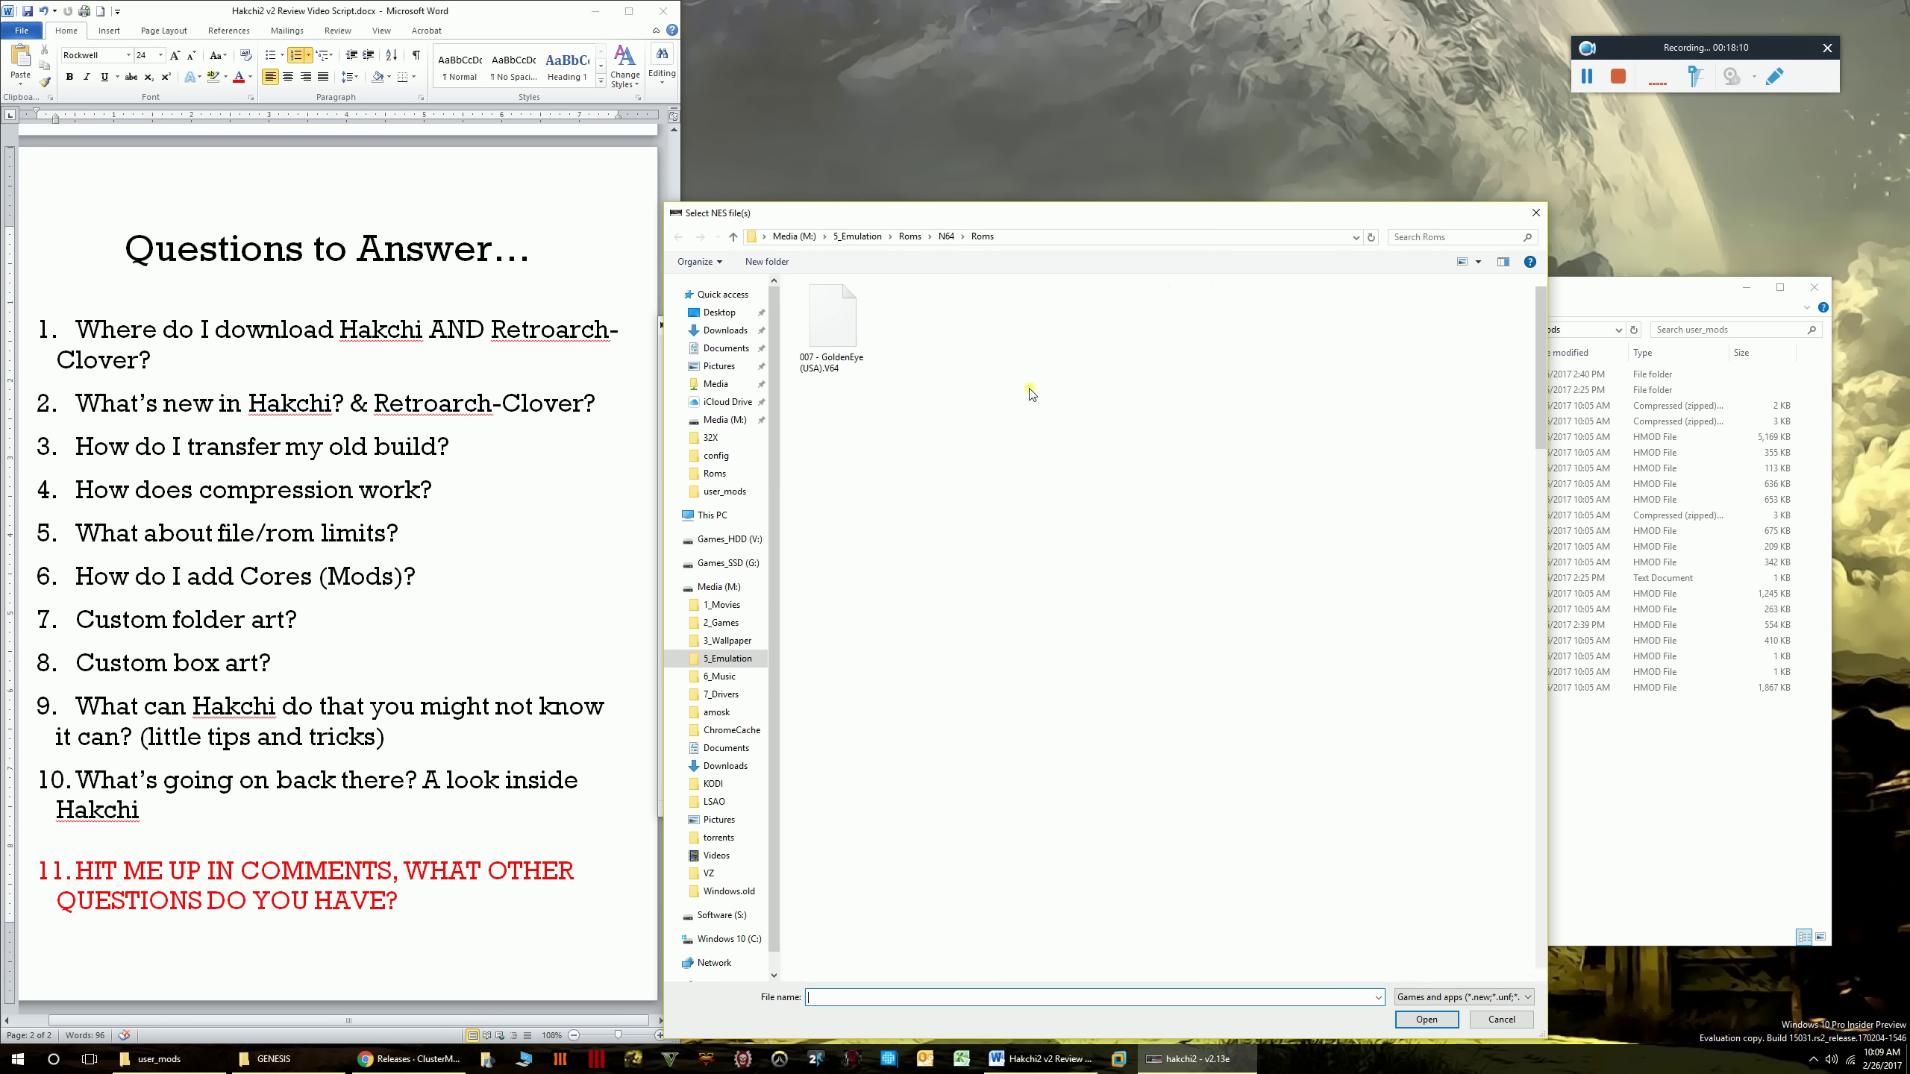
left_click(913, 239)
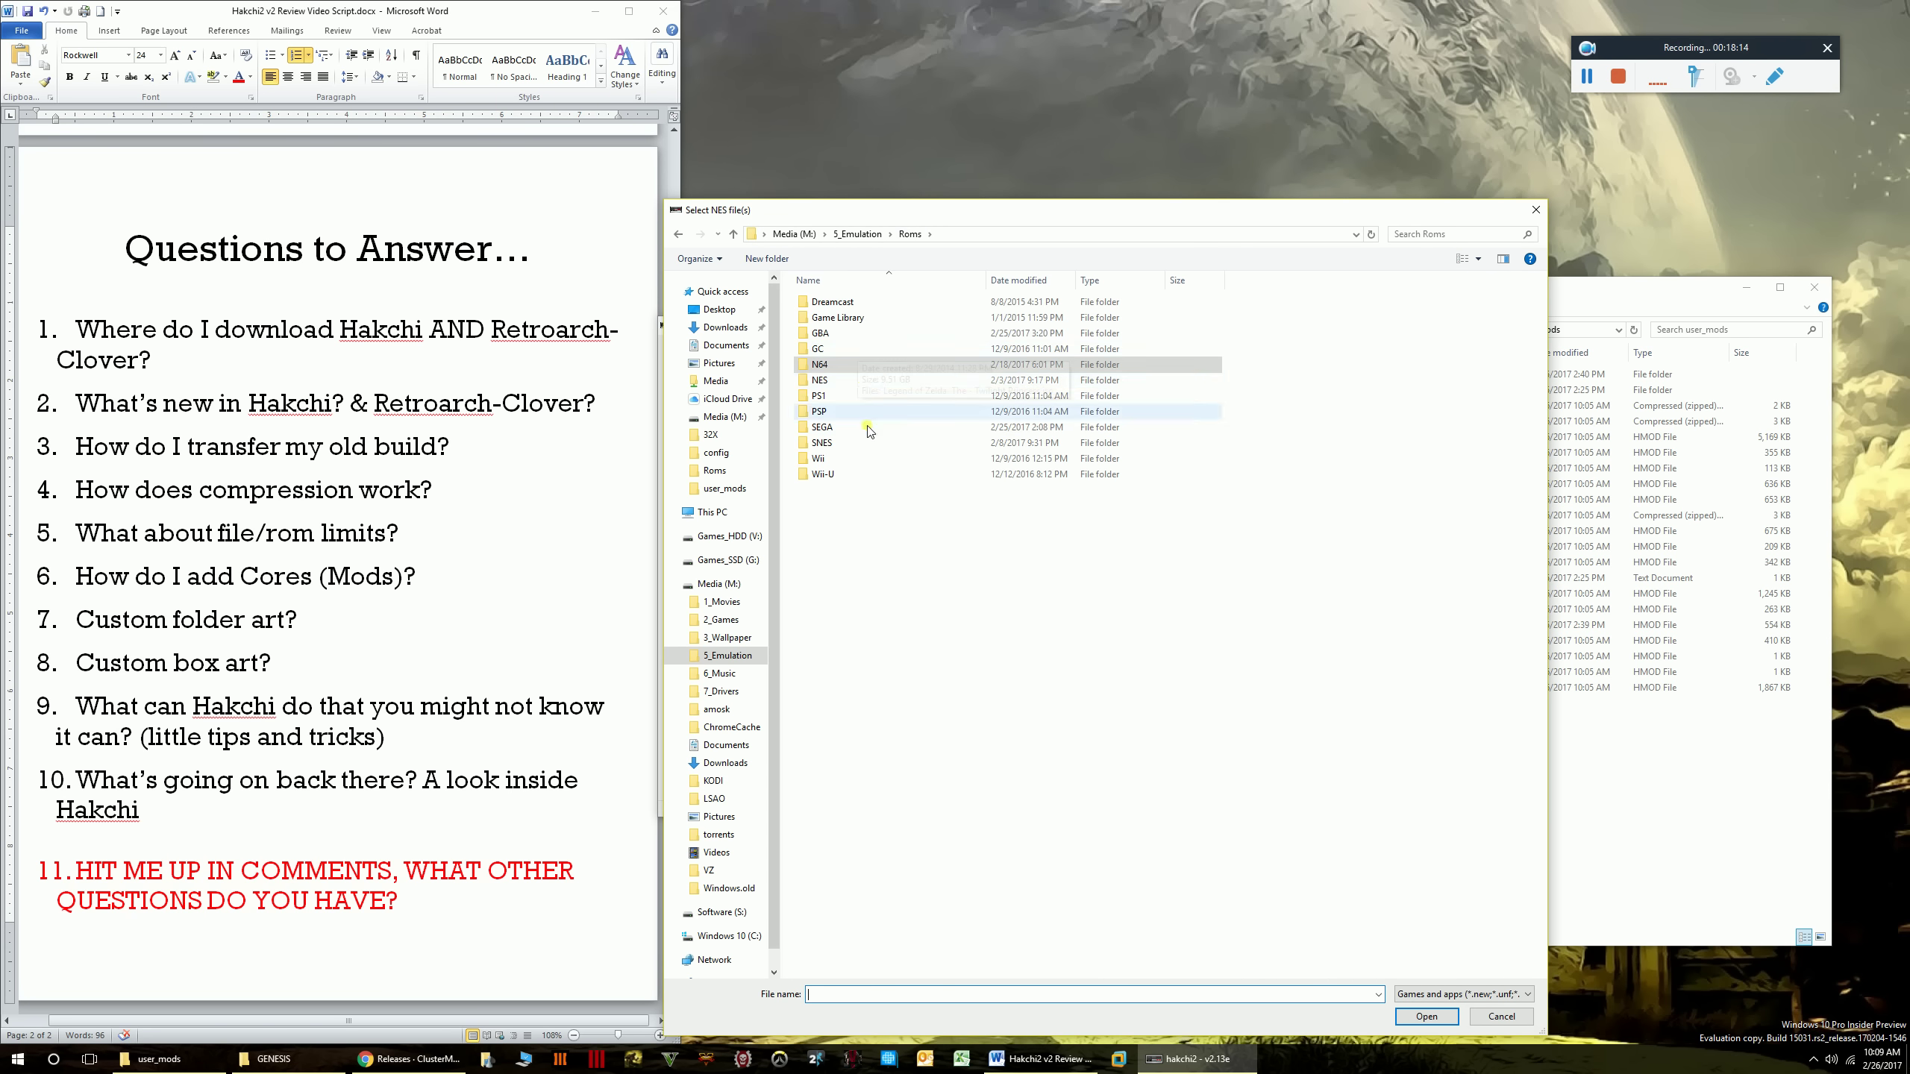
double_click(834, 429)
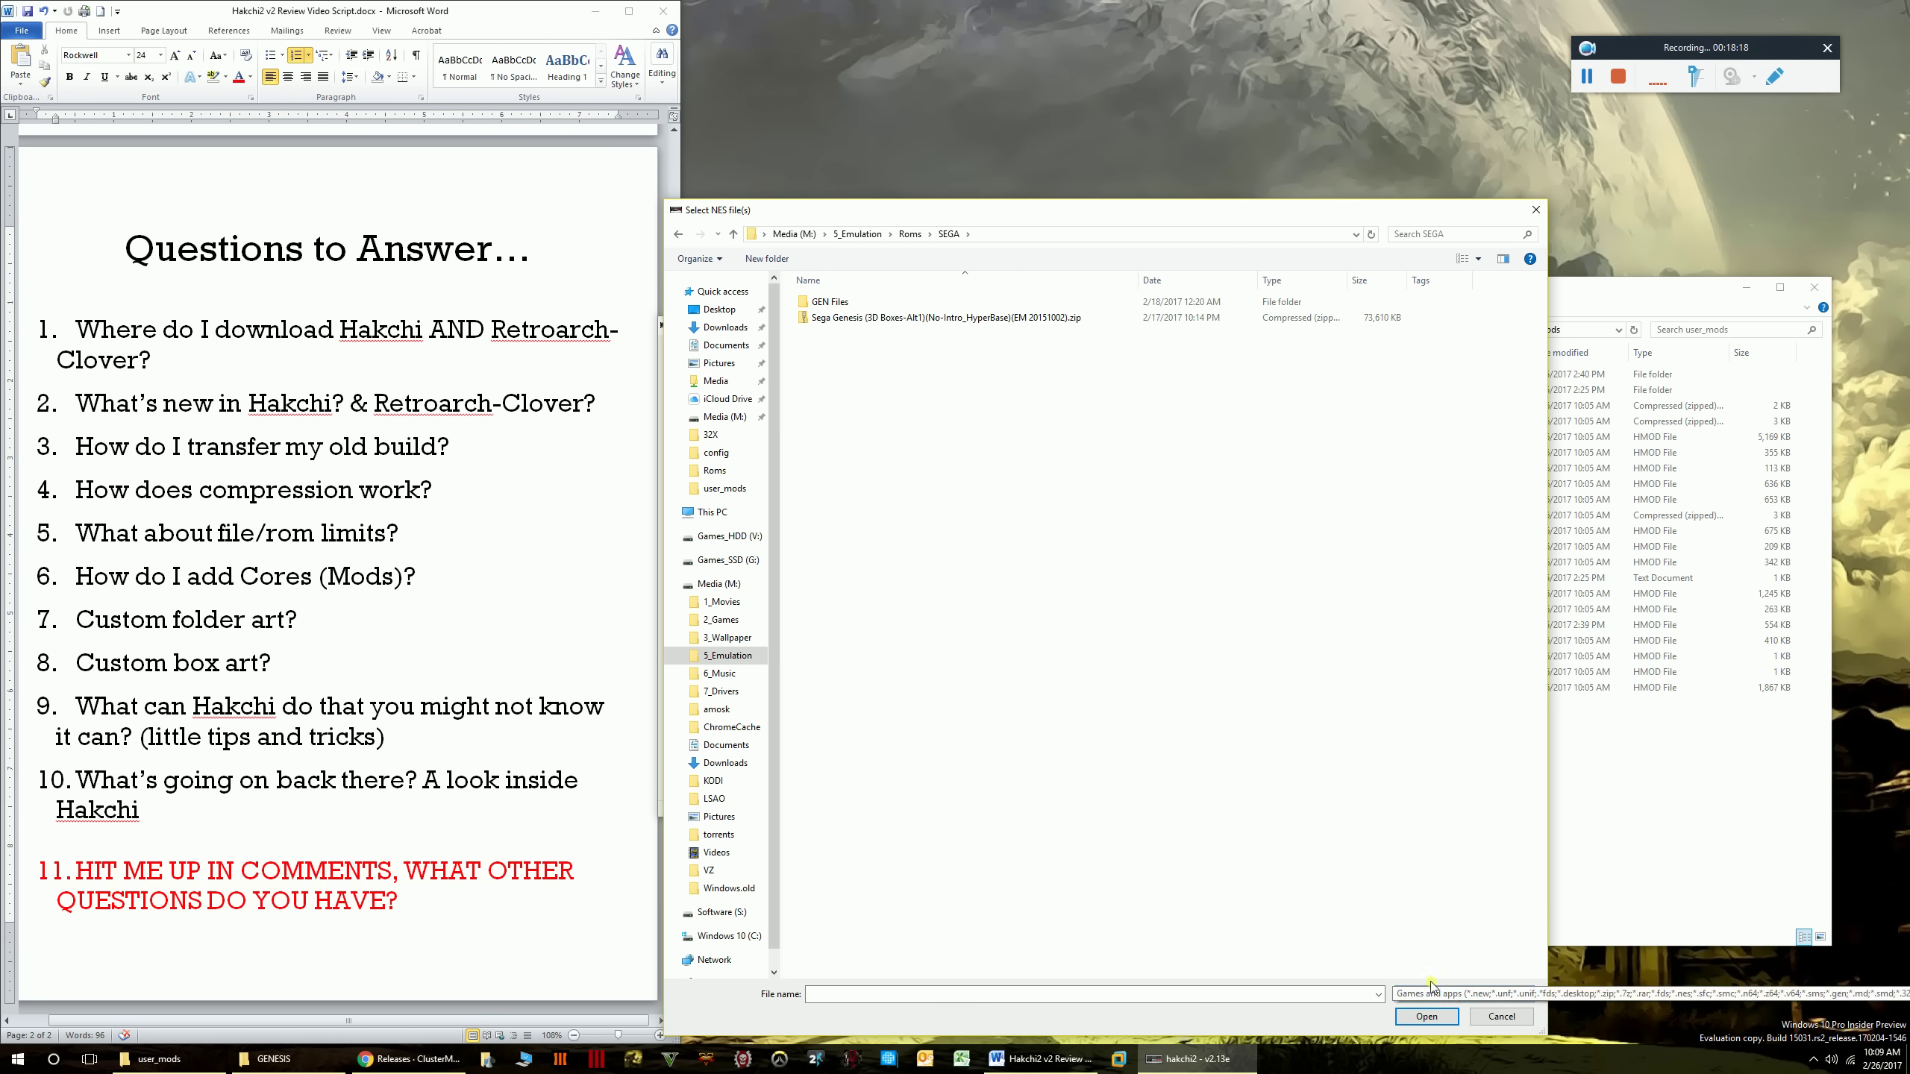
left_click_drag(966, 210, 938, 149)
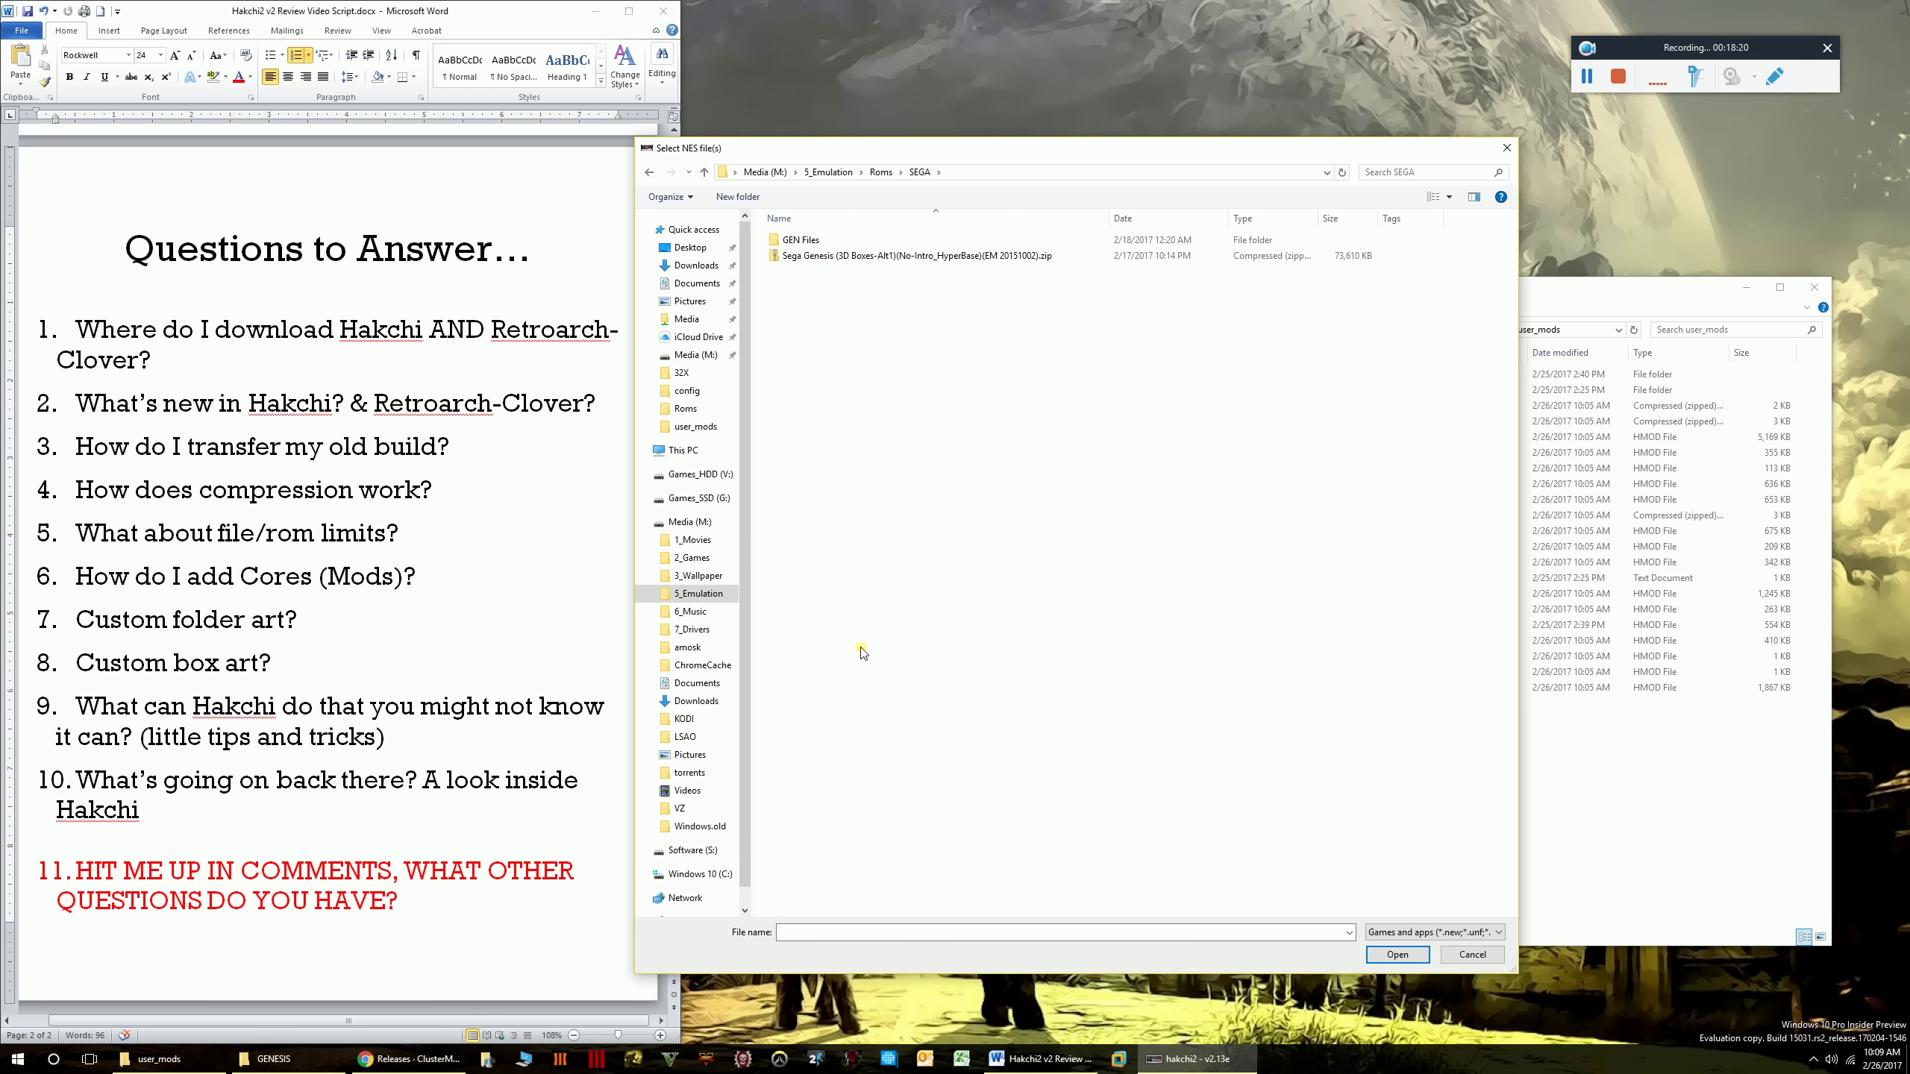
left_click(1434, 933)
left_click(1397, 955)
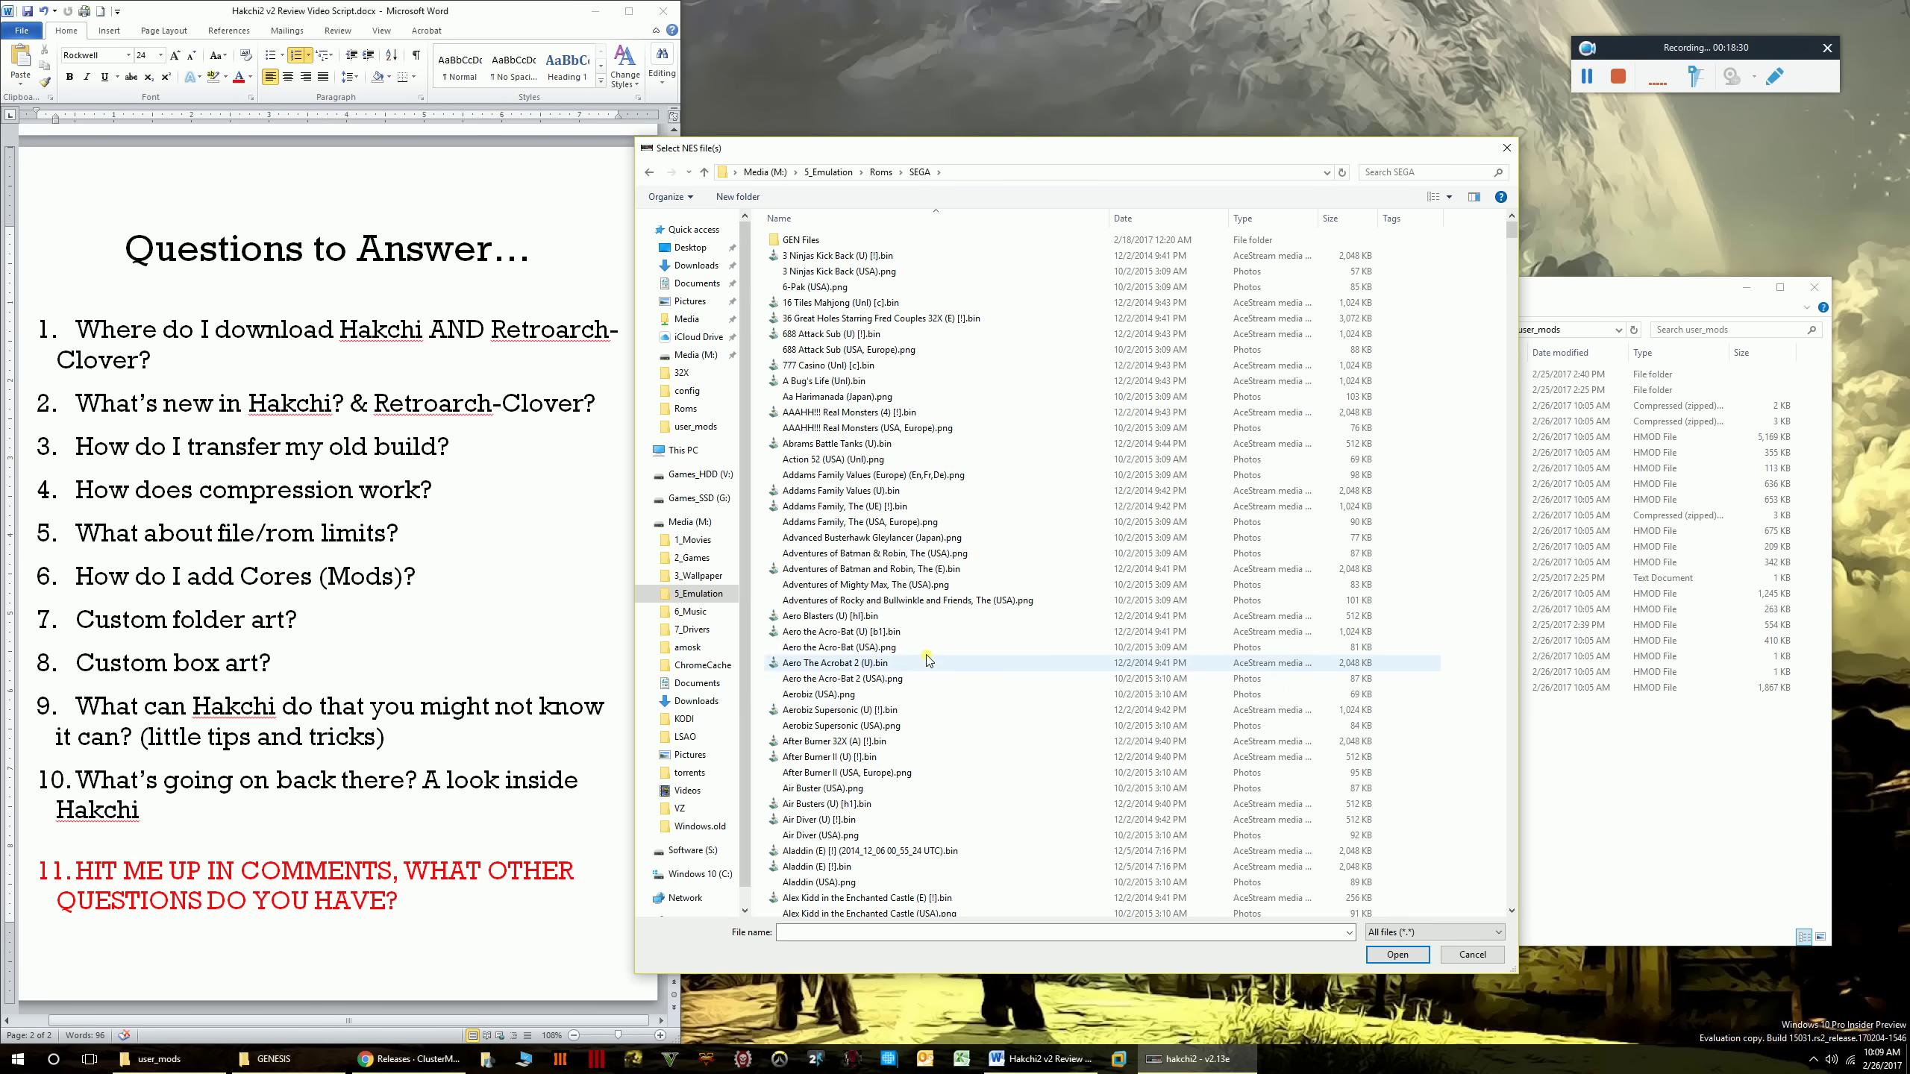
- Browse the SEGA folder for the Batman Returns ROM and compare its file name with the matching box art PNG
scroll(981, 711, "down", 1)
scroll(981, 711, "down", 7)
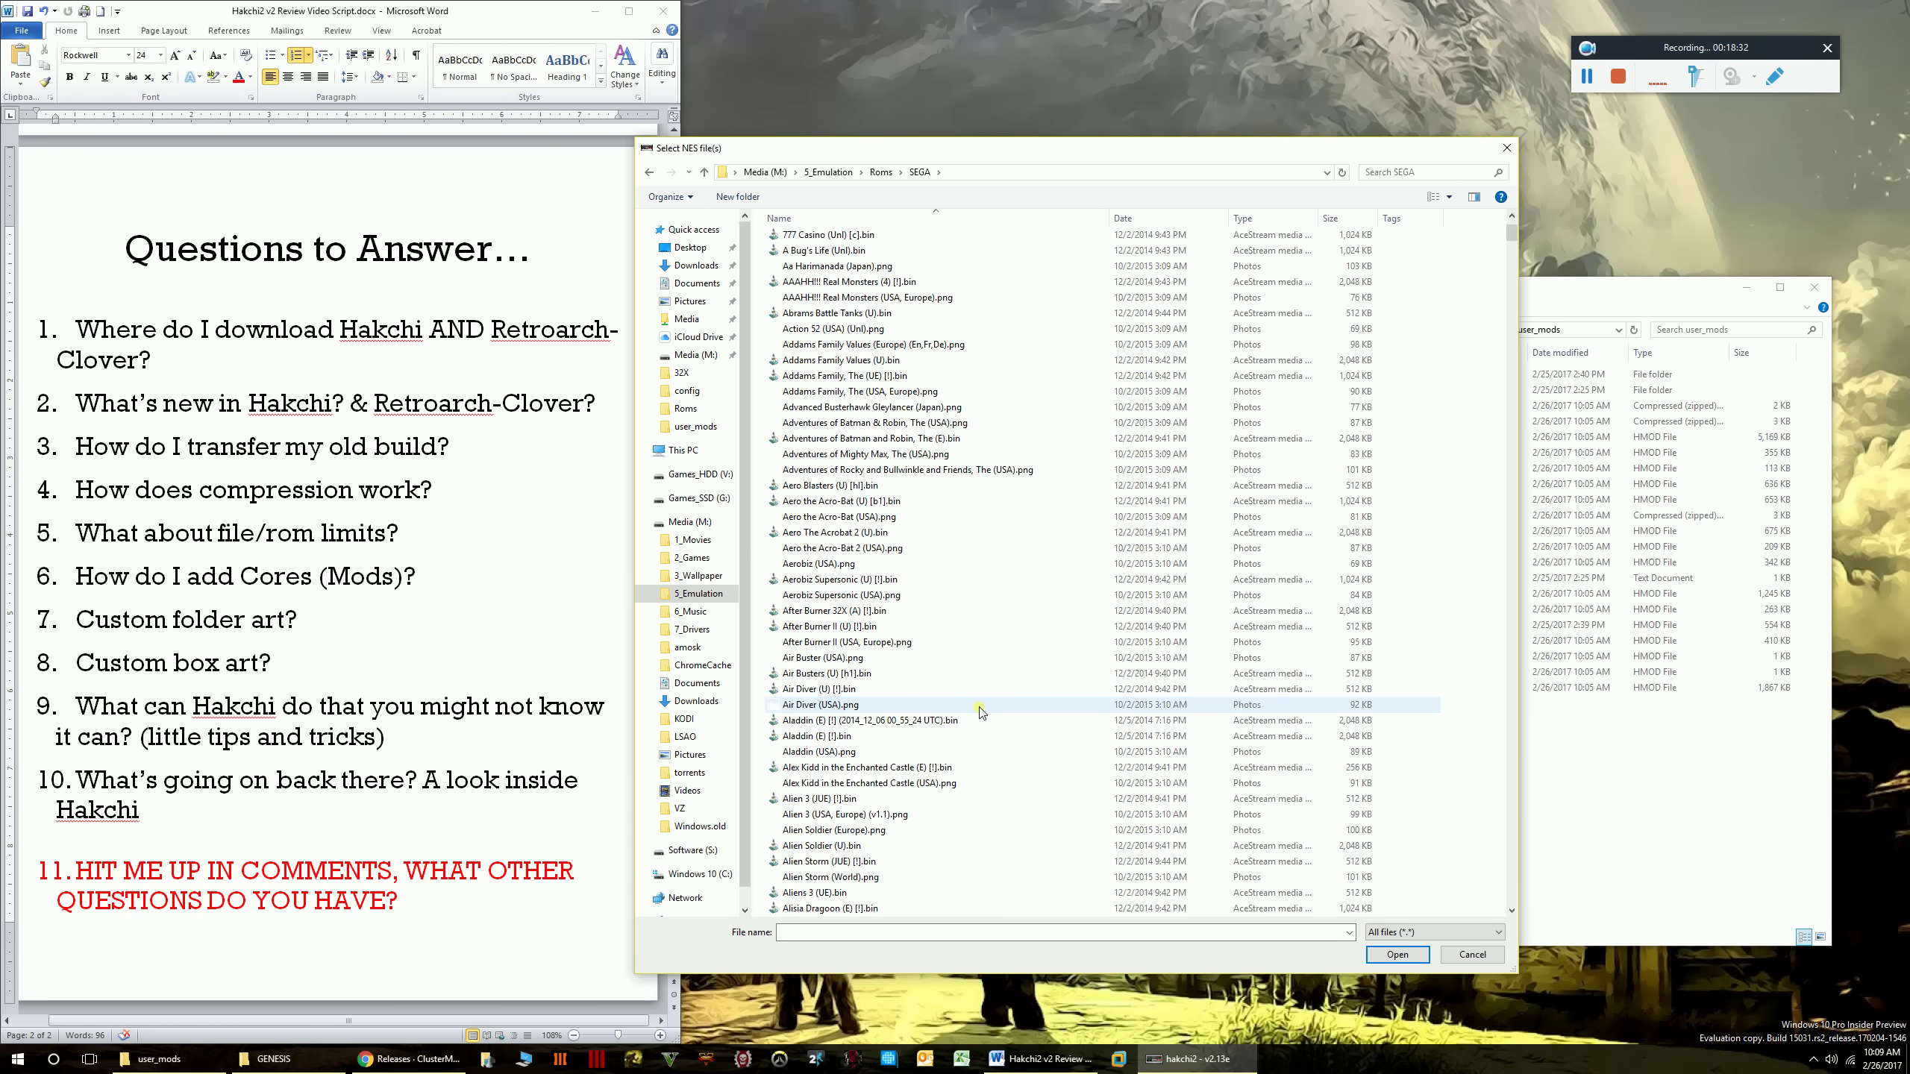
scroll(989, 693, "down", 5)
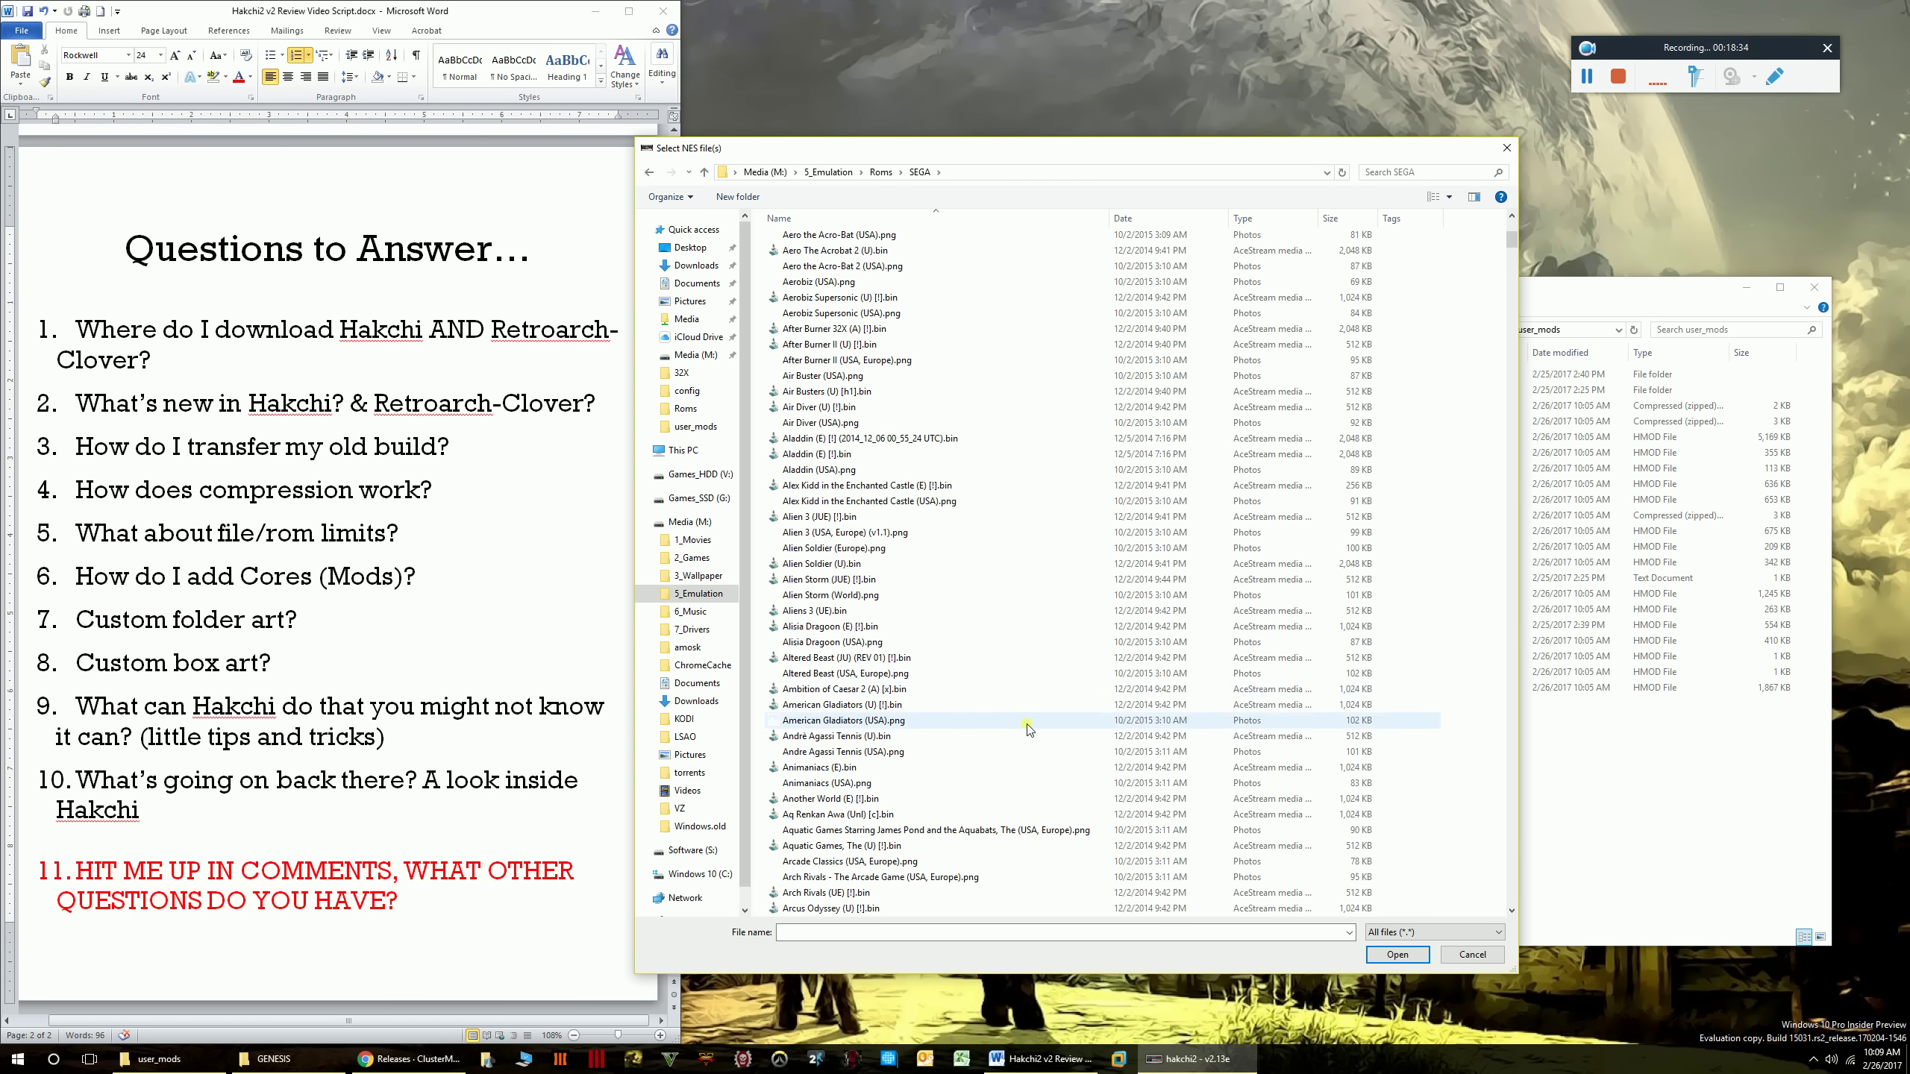
scroll(992, 696, "down", 6)
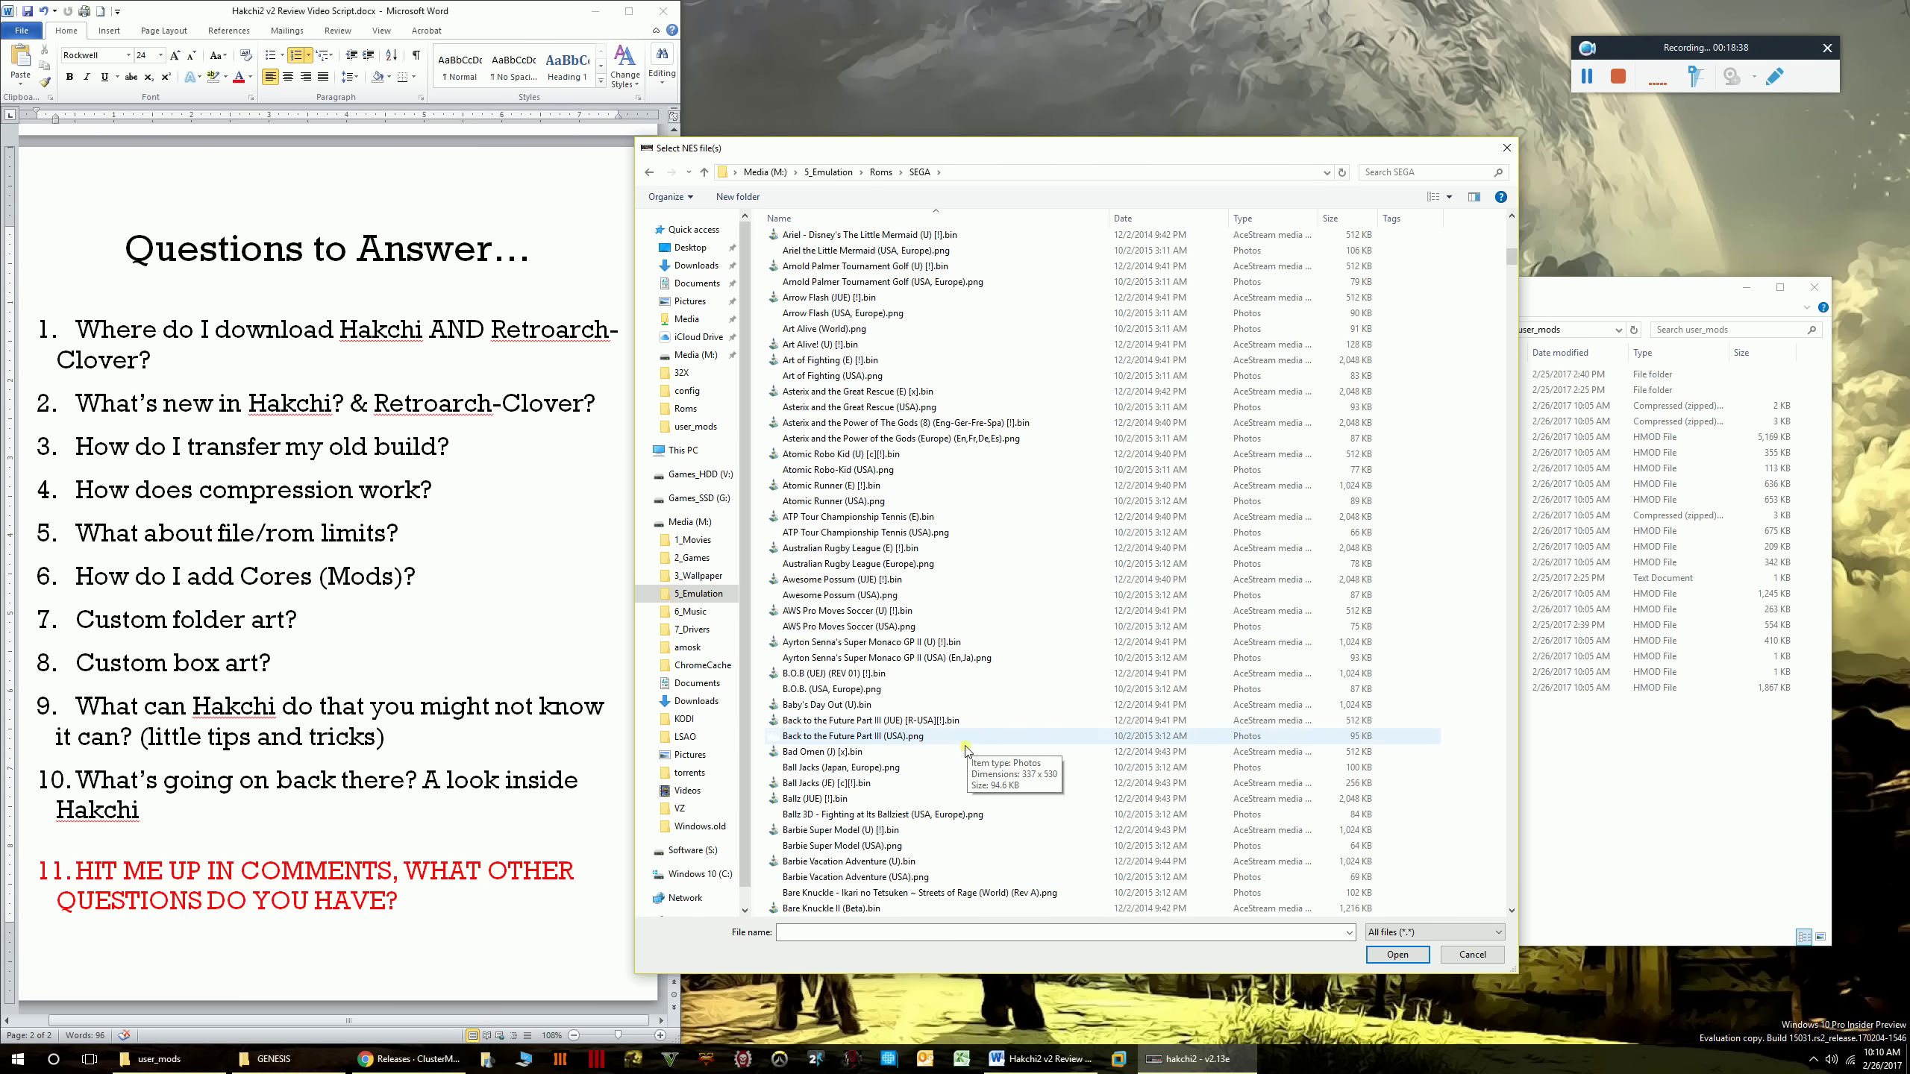
scroll(978, 740, "down", 15)
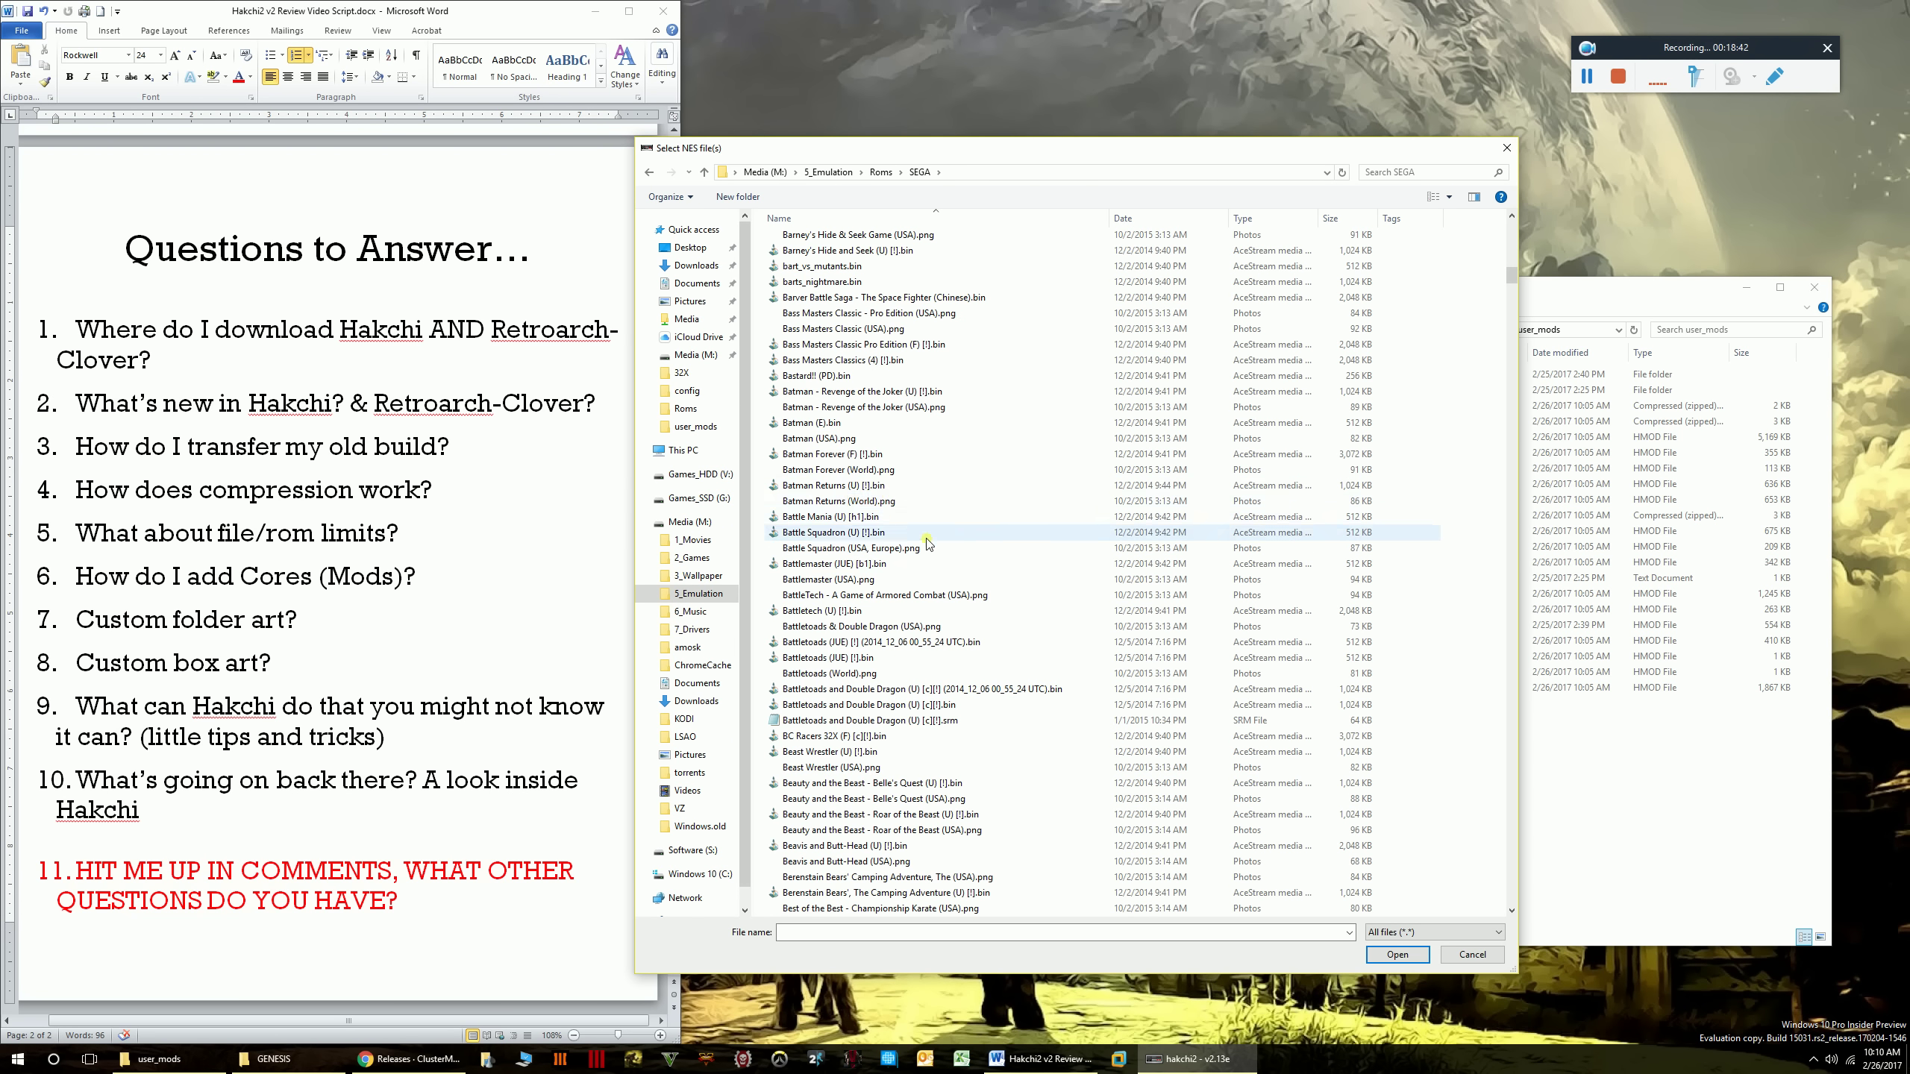
left_click(849, 487)
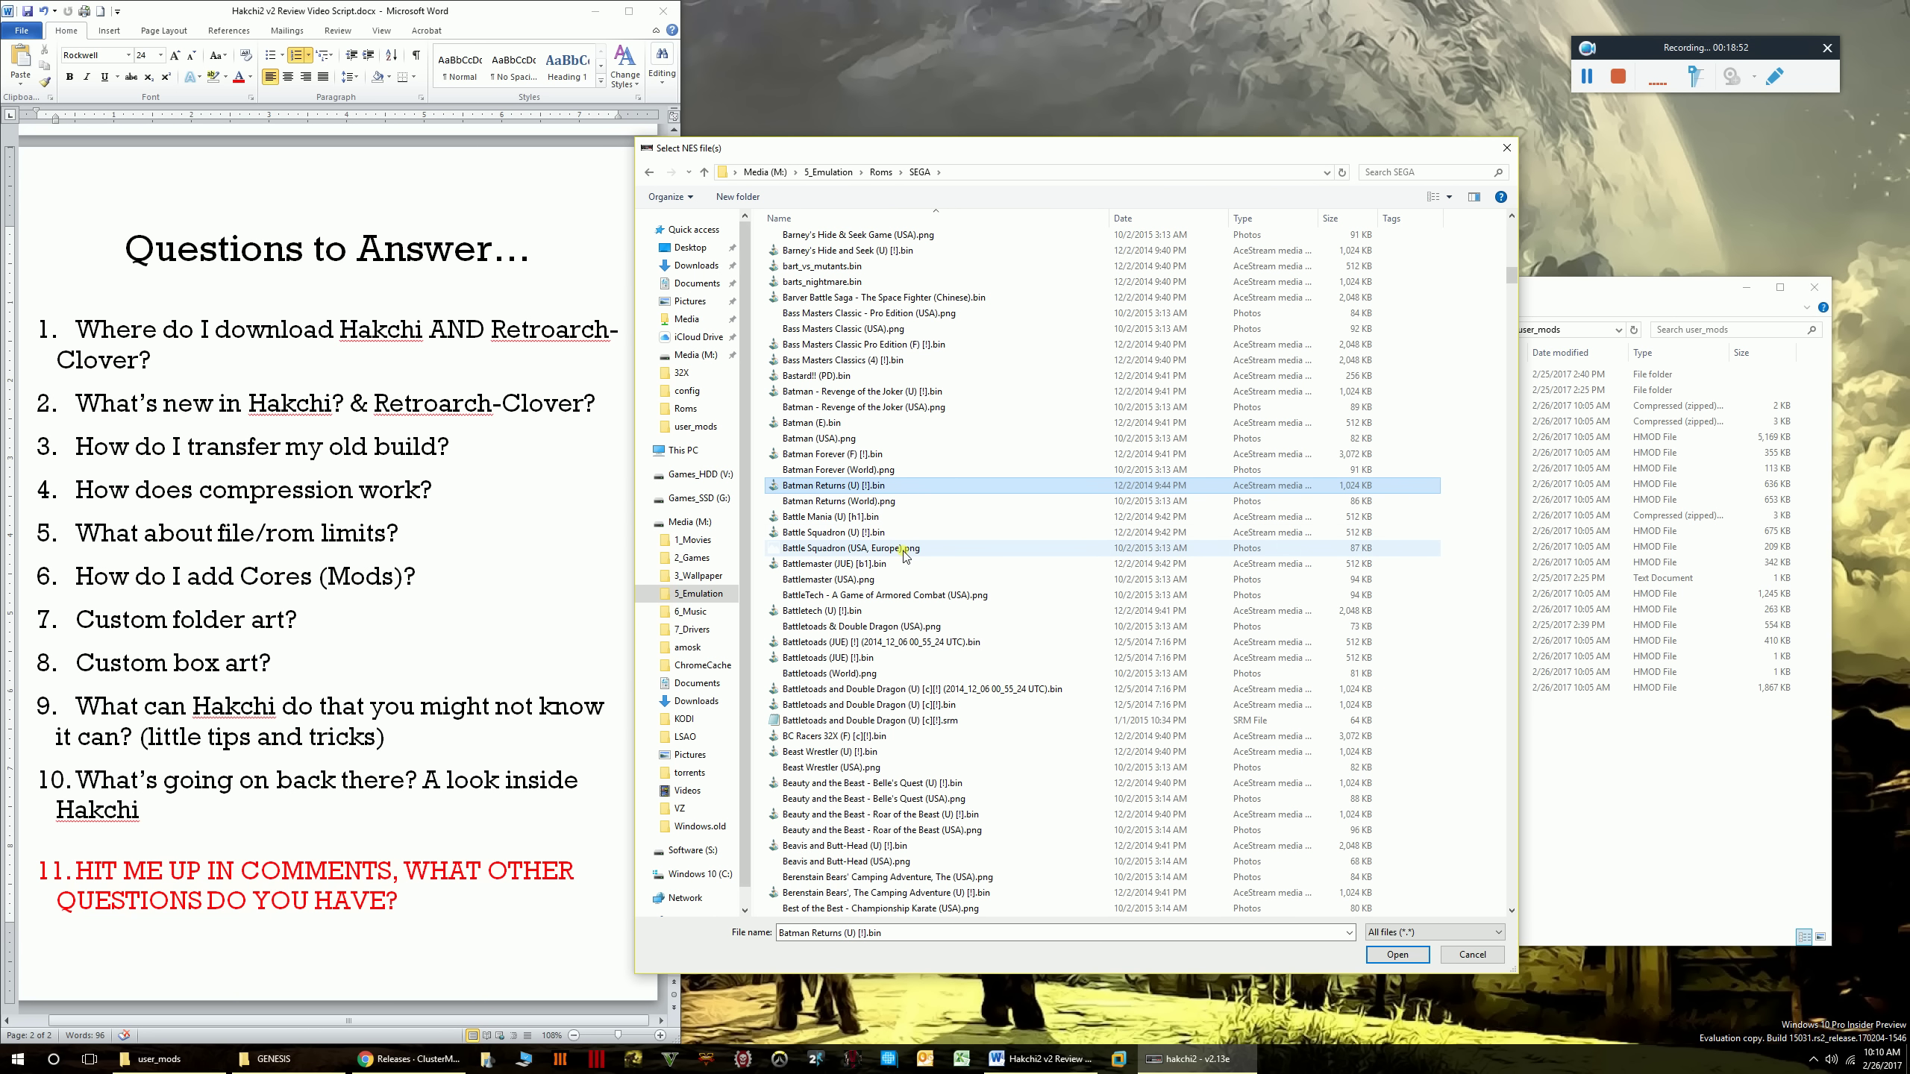
left_click(884, 501)
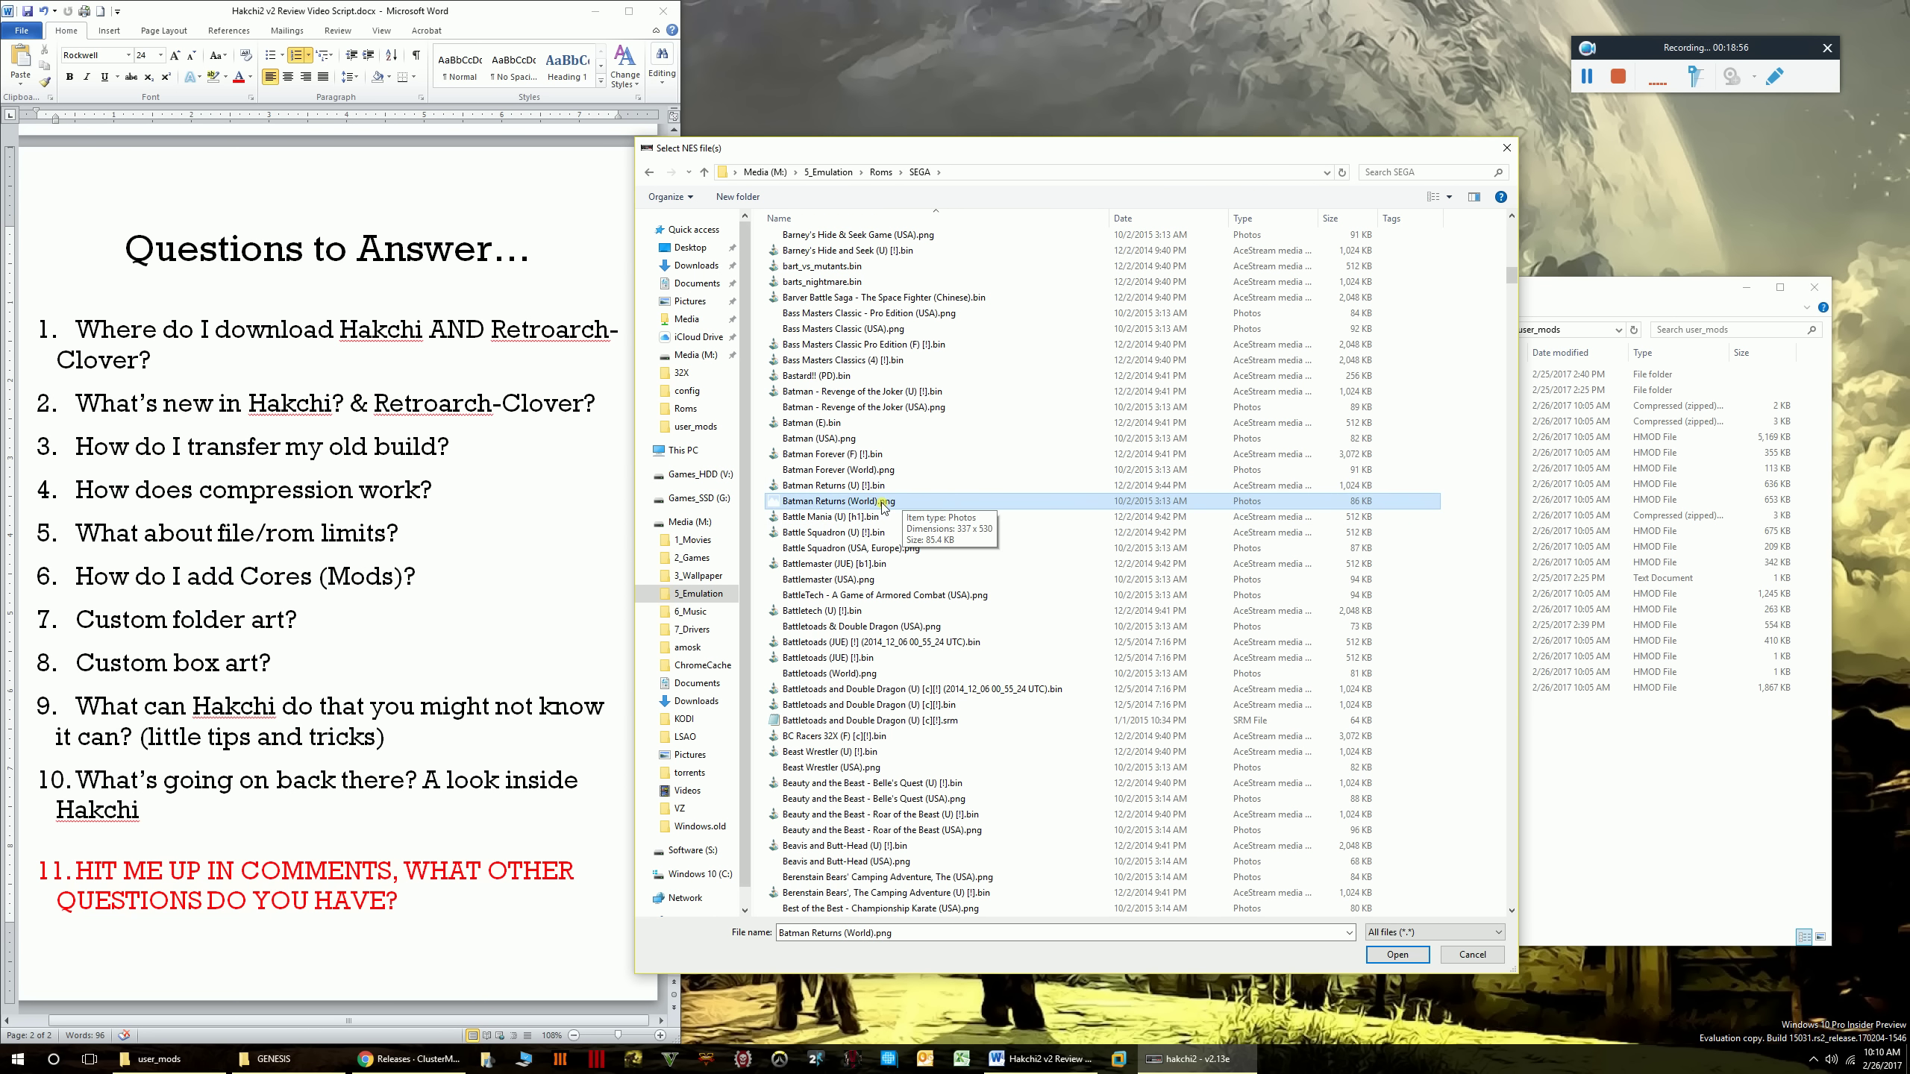
- Add "(emuworld.com)" after the custom folder art and custom box art questions in the Word script
left_click(314, 626)
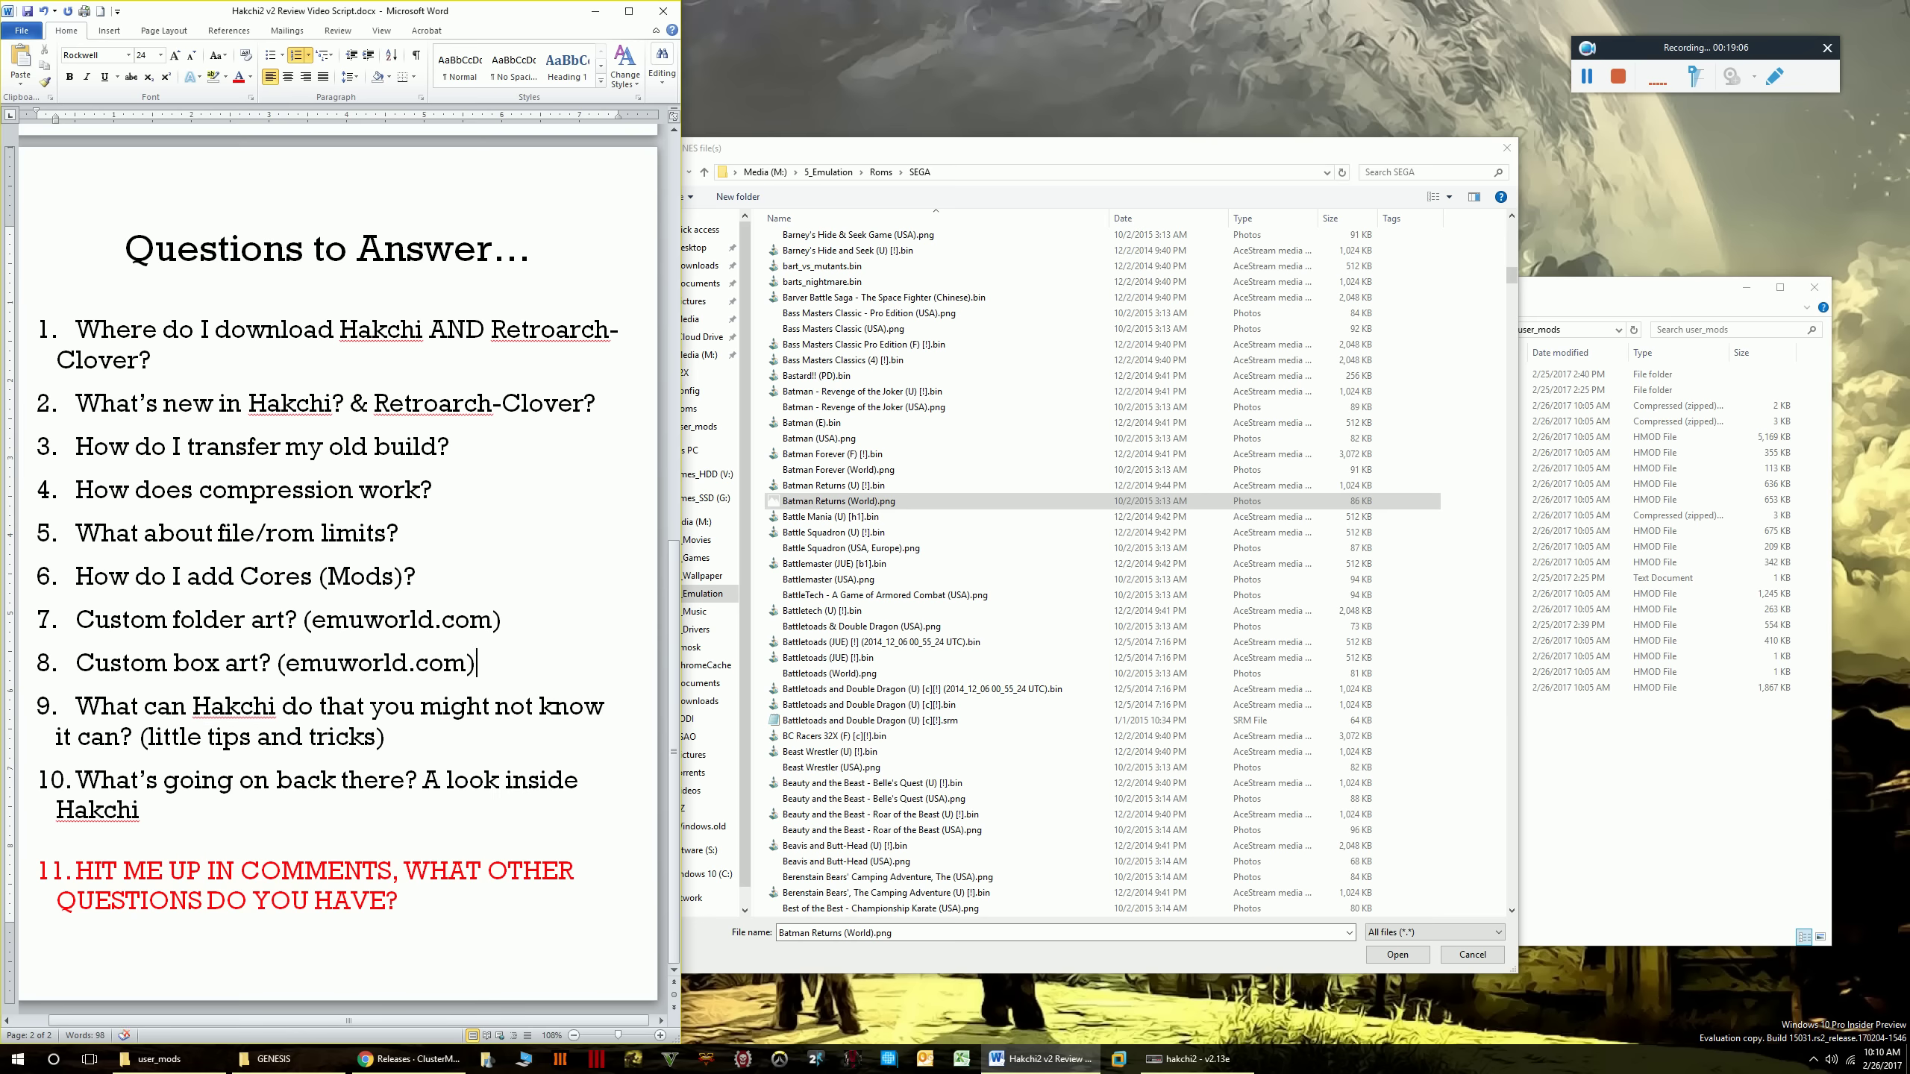
left_click(516, 623)
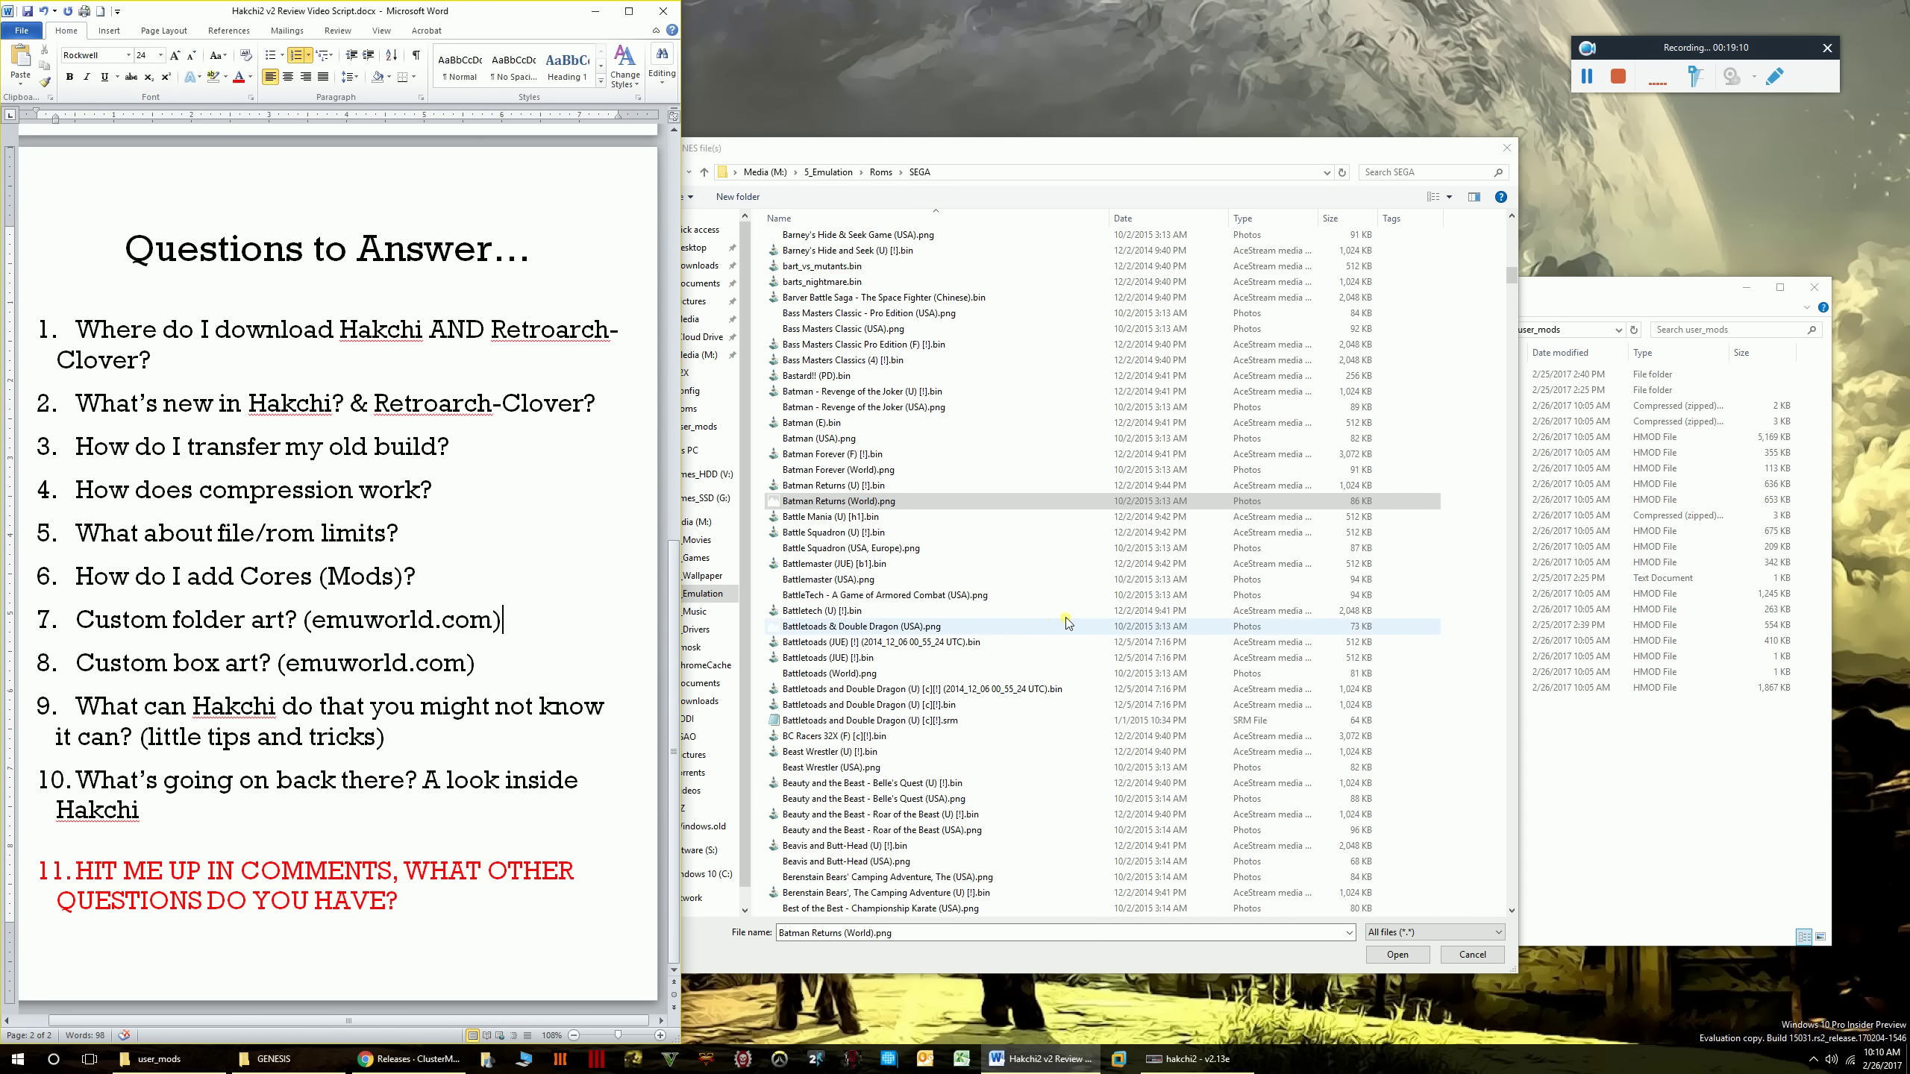
- Rename the ROM file Batman Returns (U) [!].bin to Batman Returns (World).bin to match its PNG
left_click(874, 501)
left_click(872, 485)
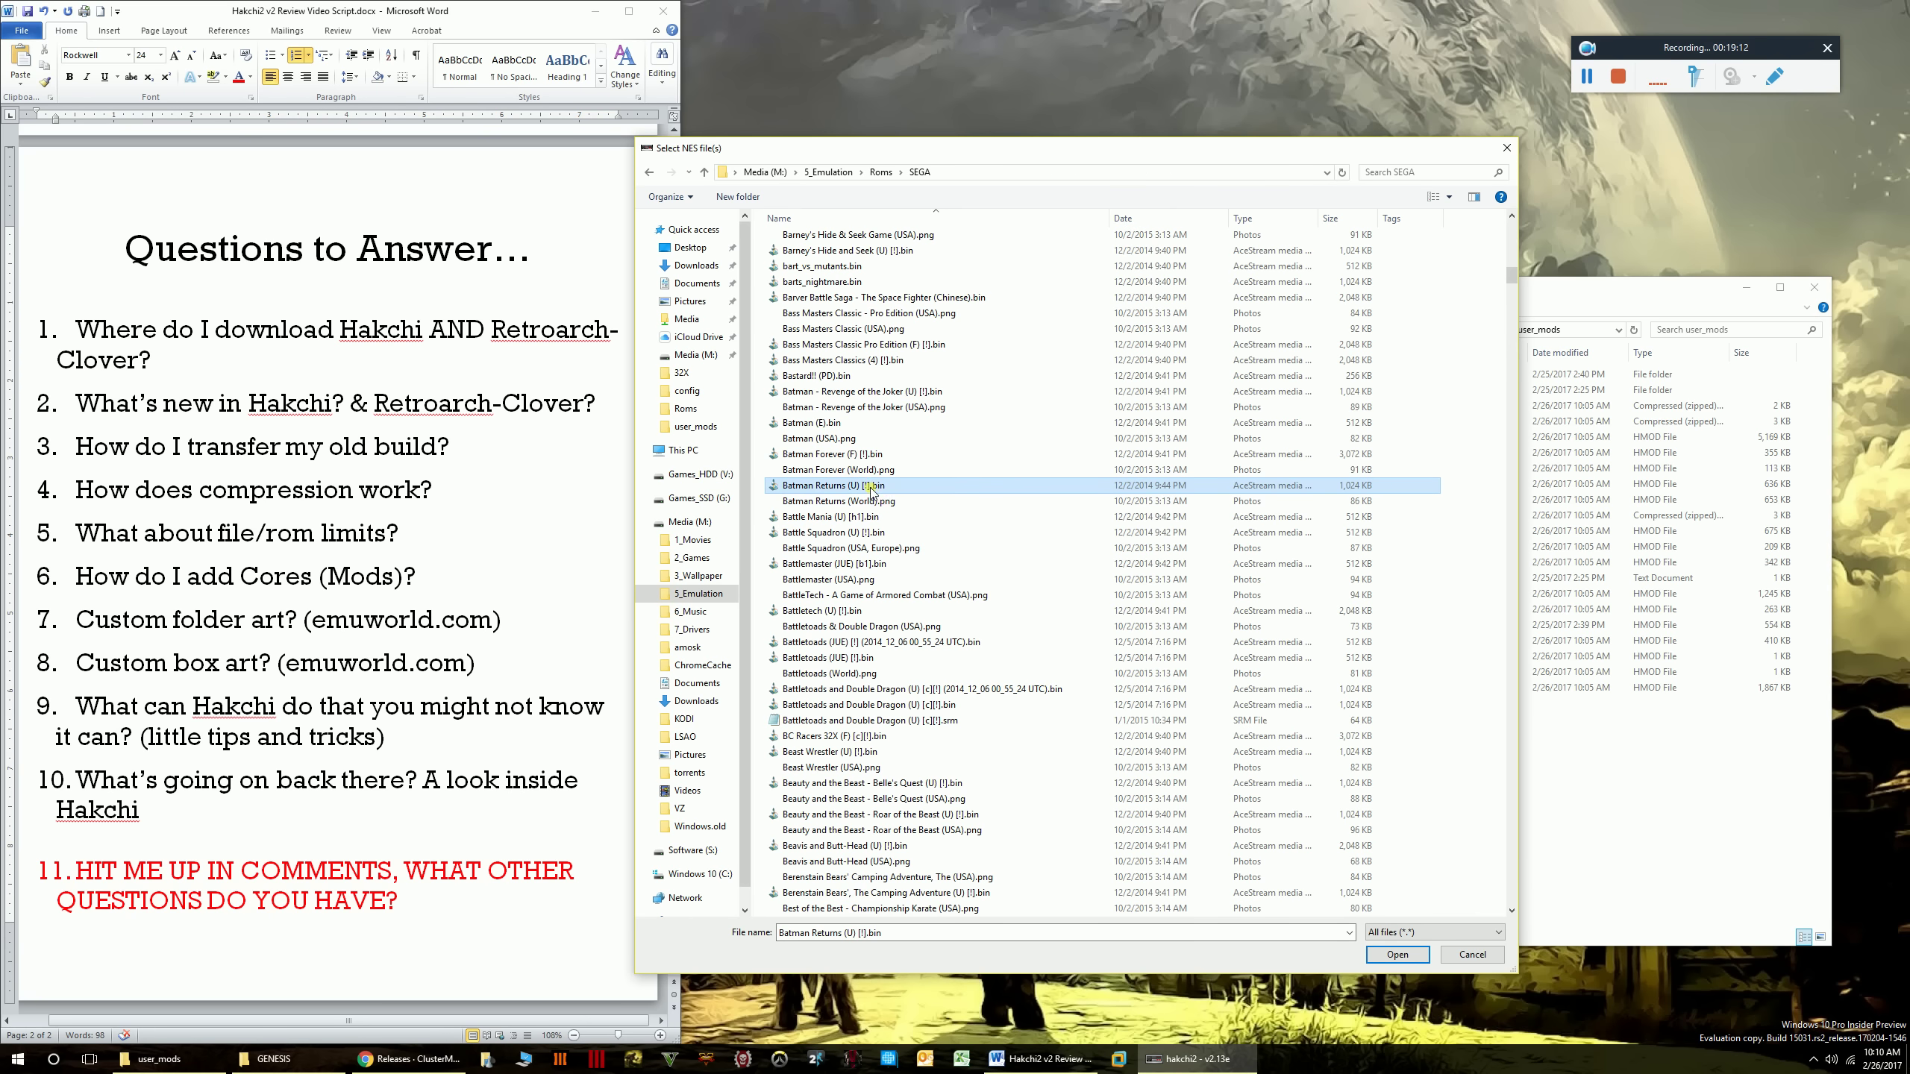
right_click(881, 499)
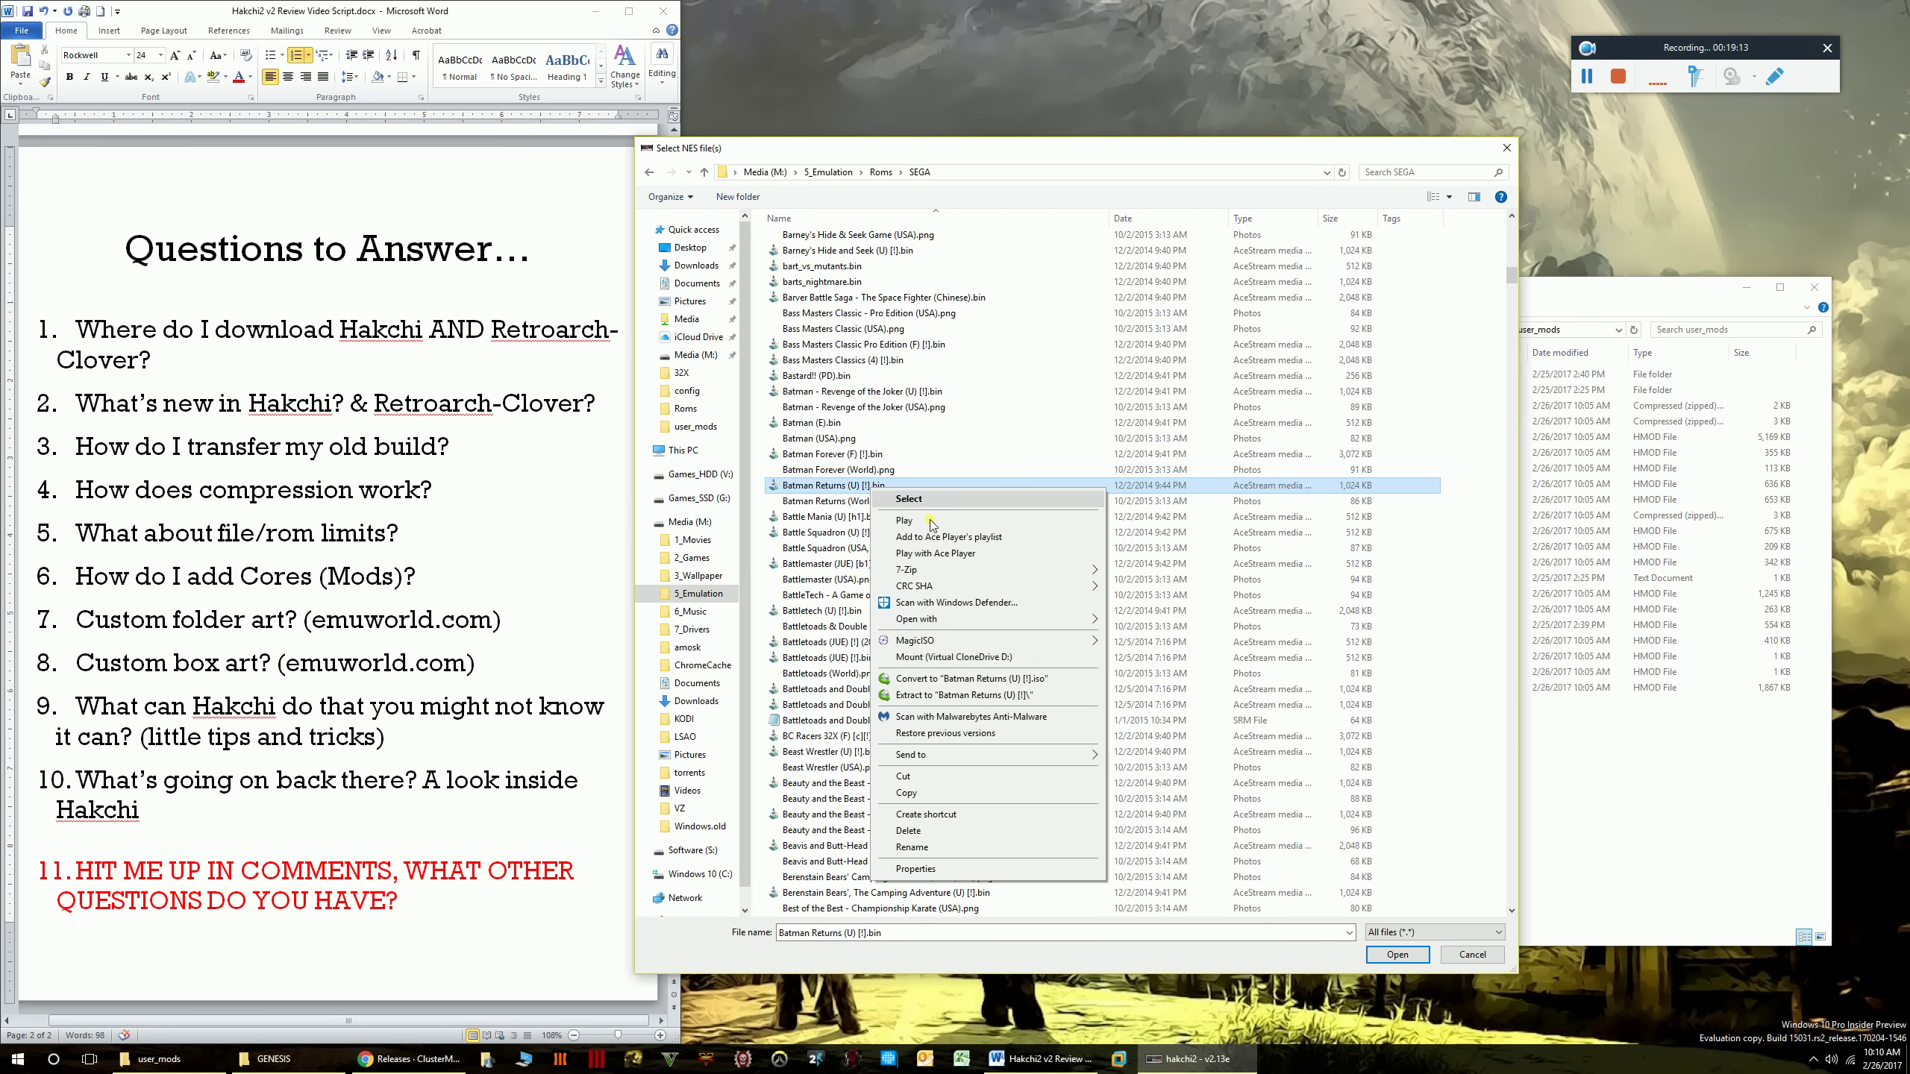
left_click(902, 847)
left_click(874, 486)
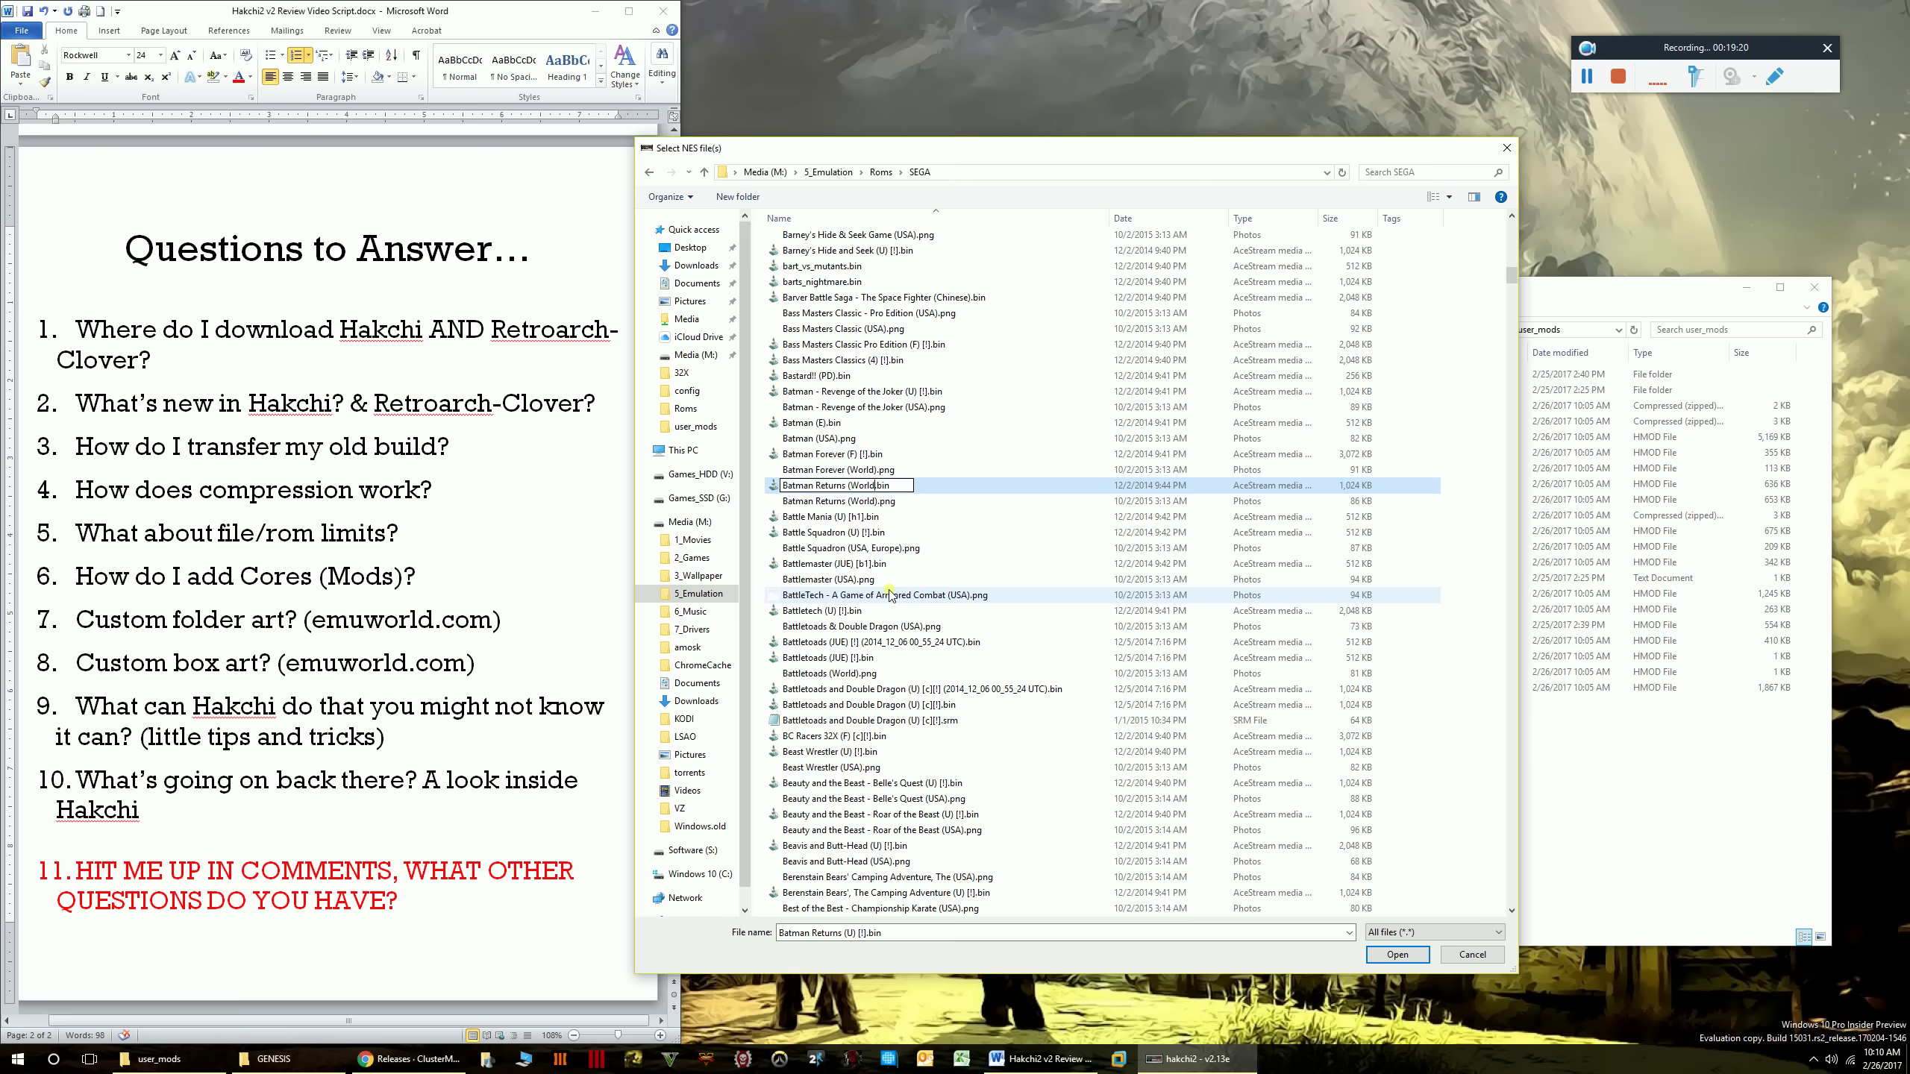
left_click(895, 512)
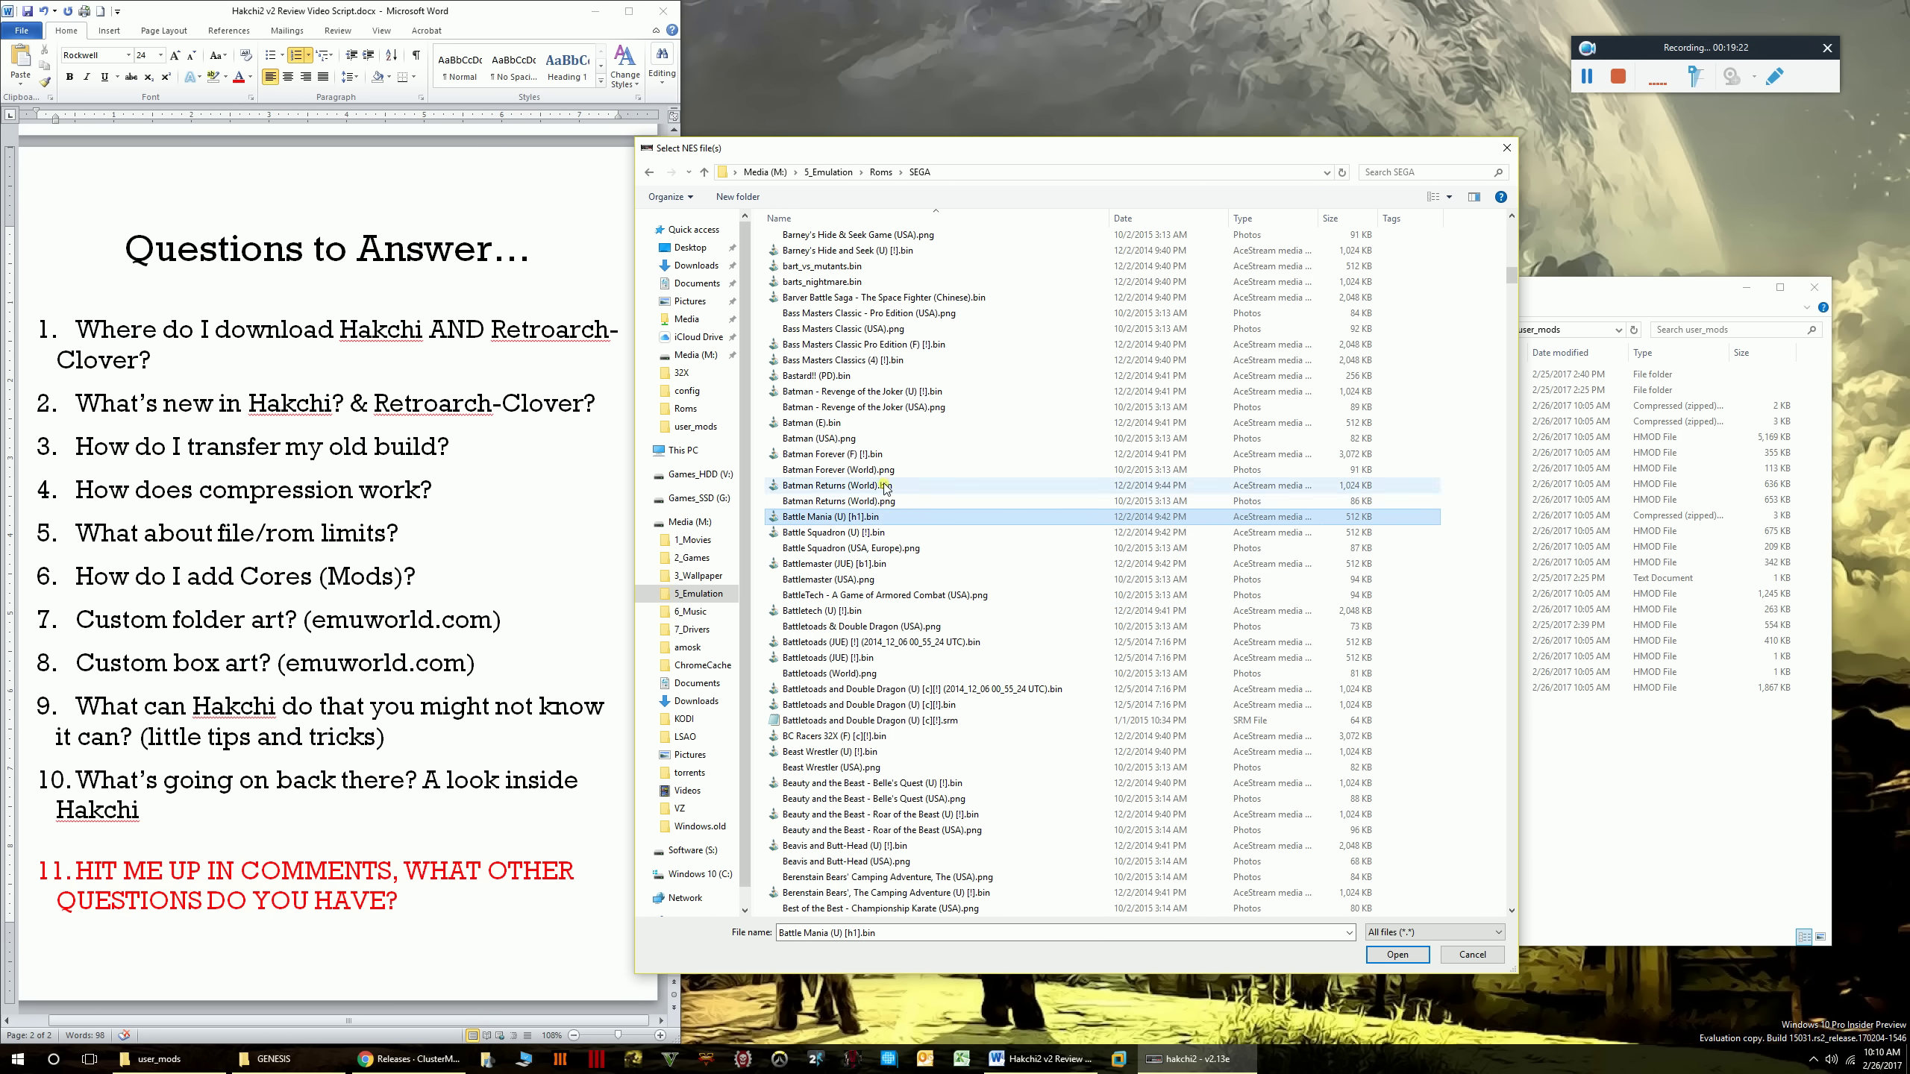
- Select Batman Returns (World).bin and add it to the hakchi2 game list
left_click(884, 476)
left_click(872, 501)
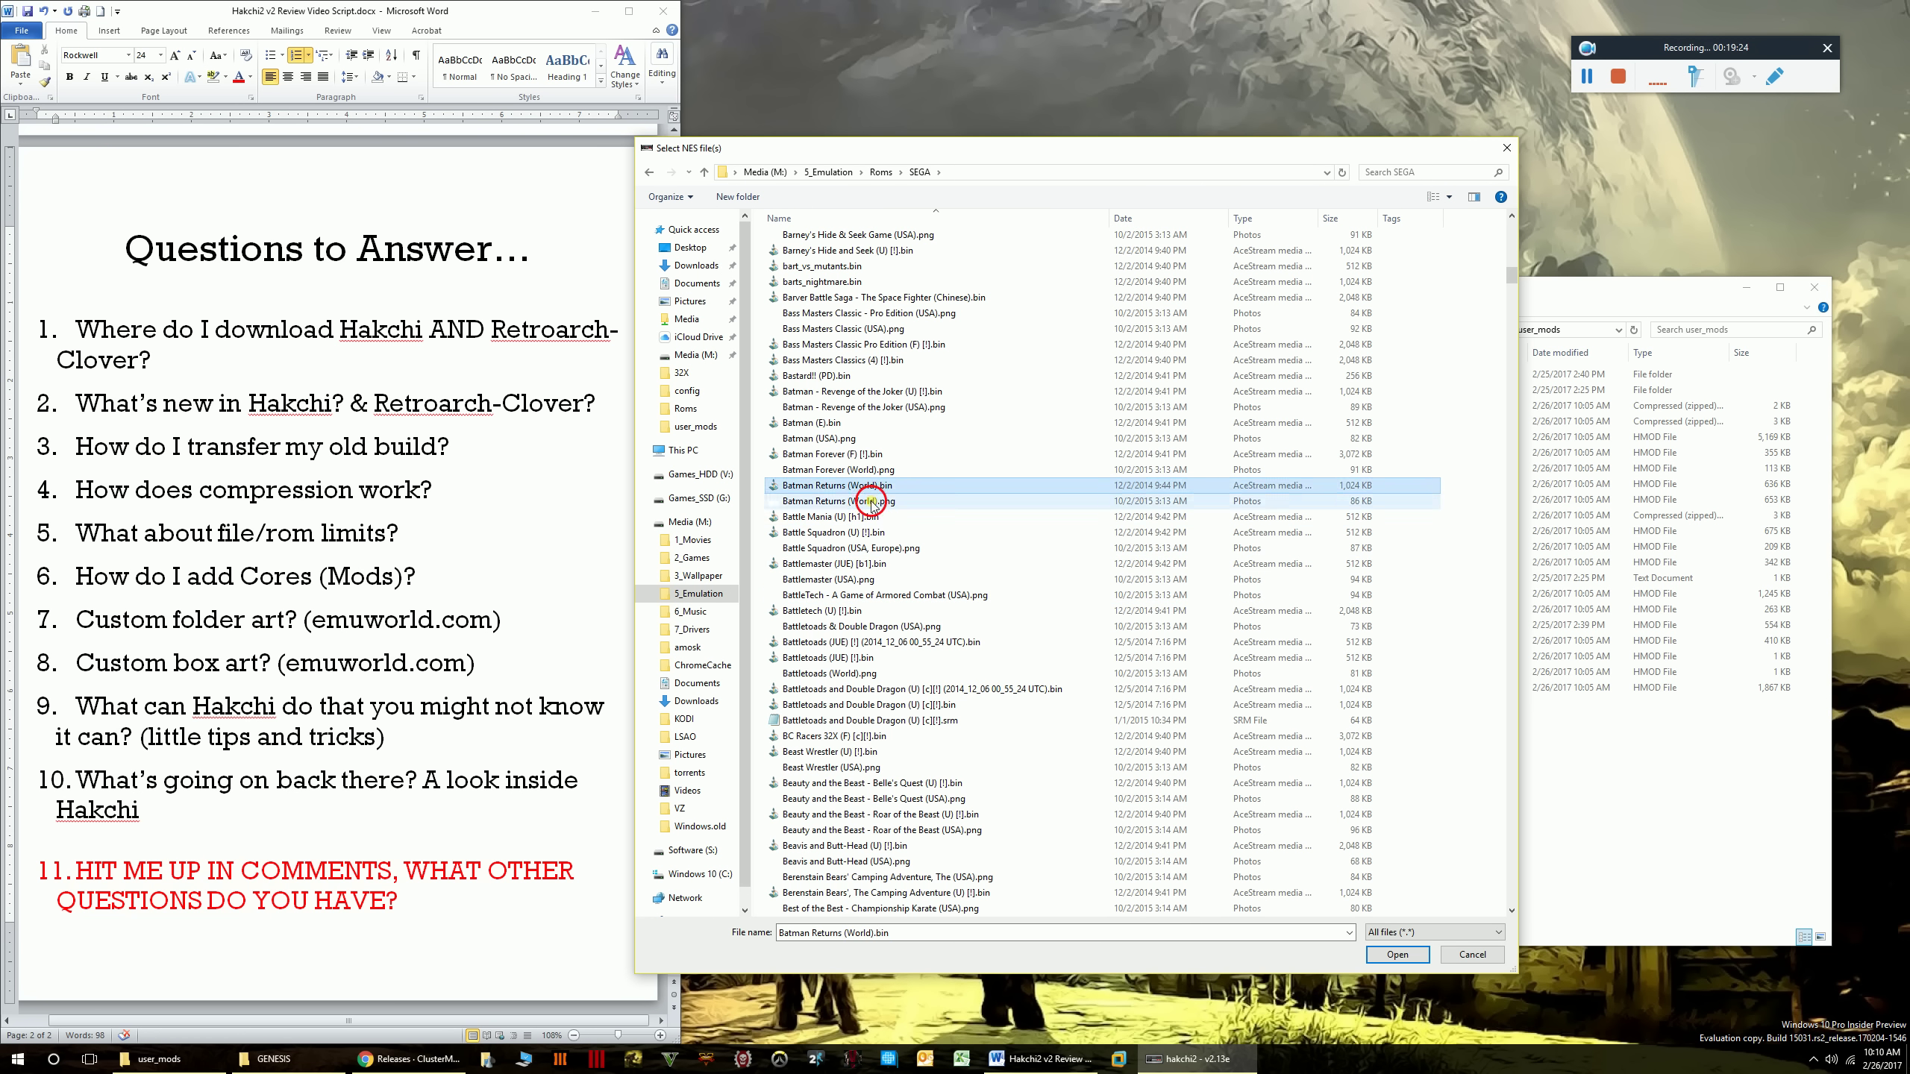
left_click(893, 486)
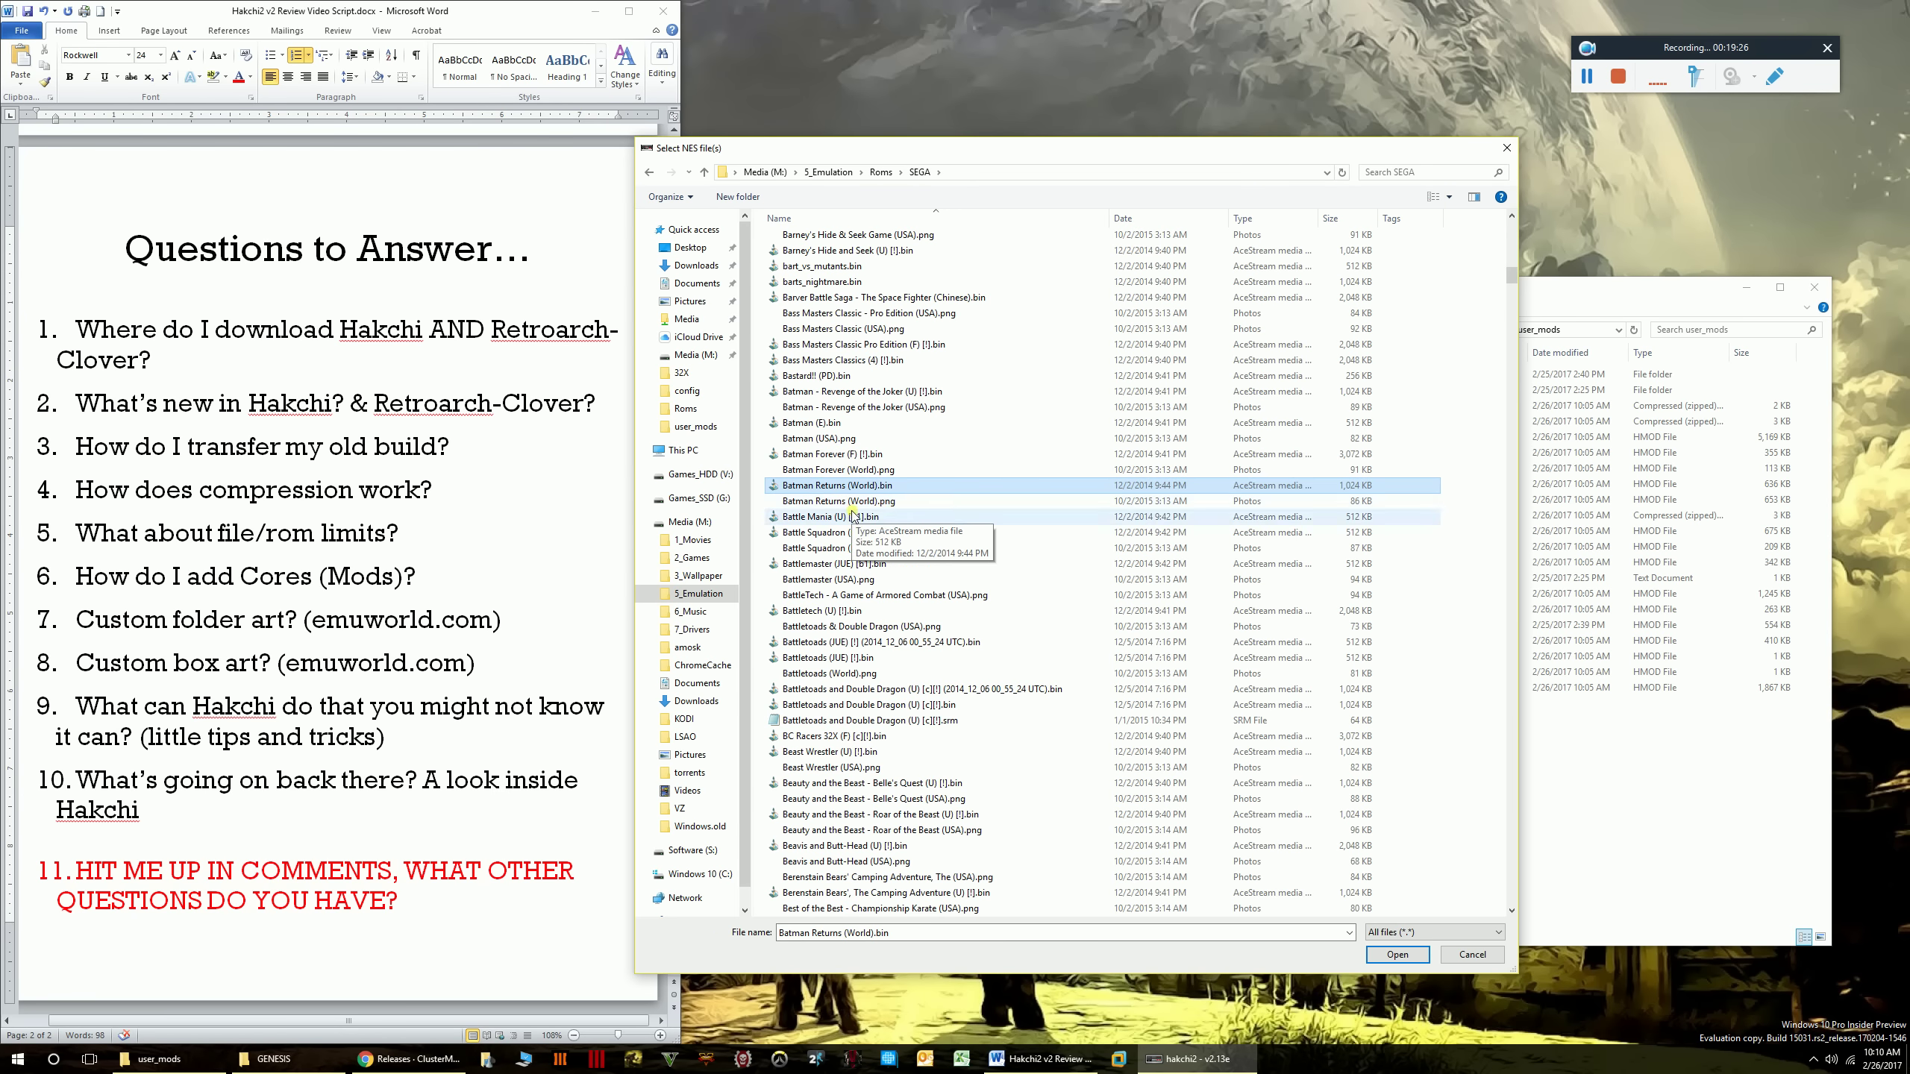
left_click(1399, 956)
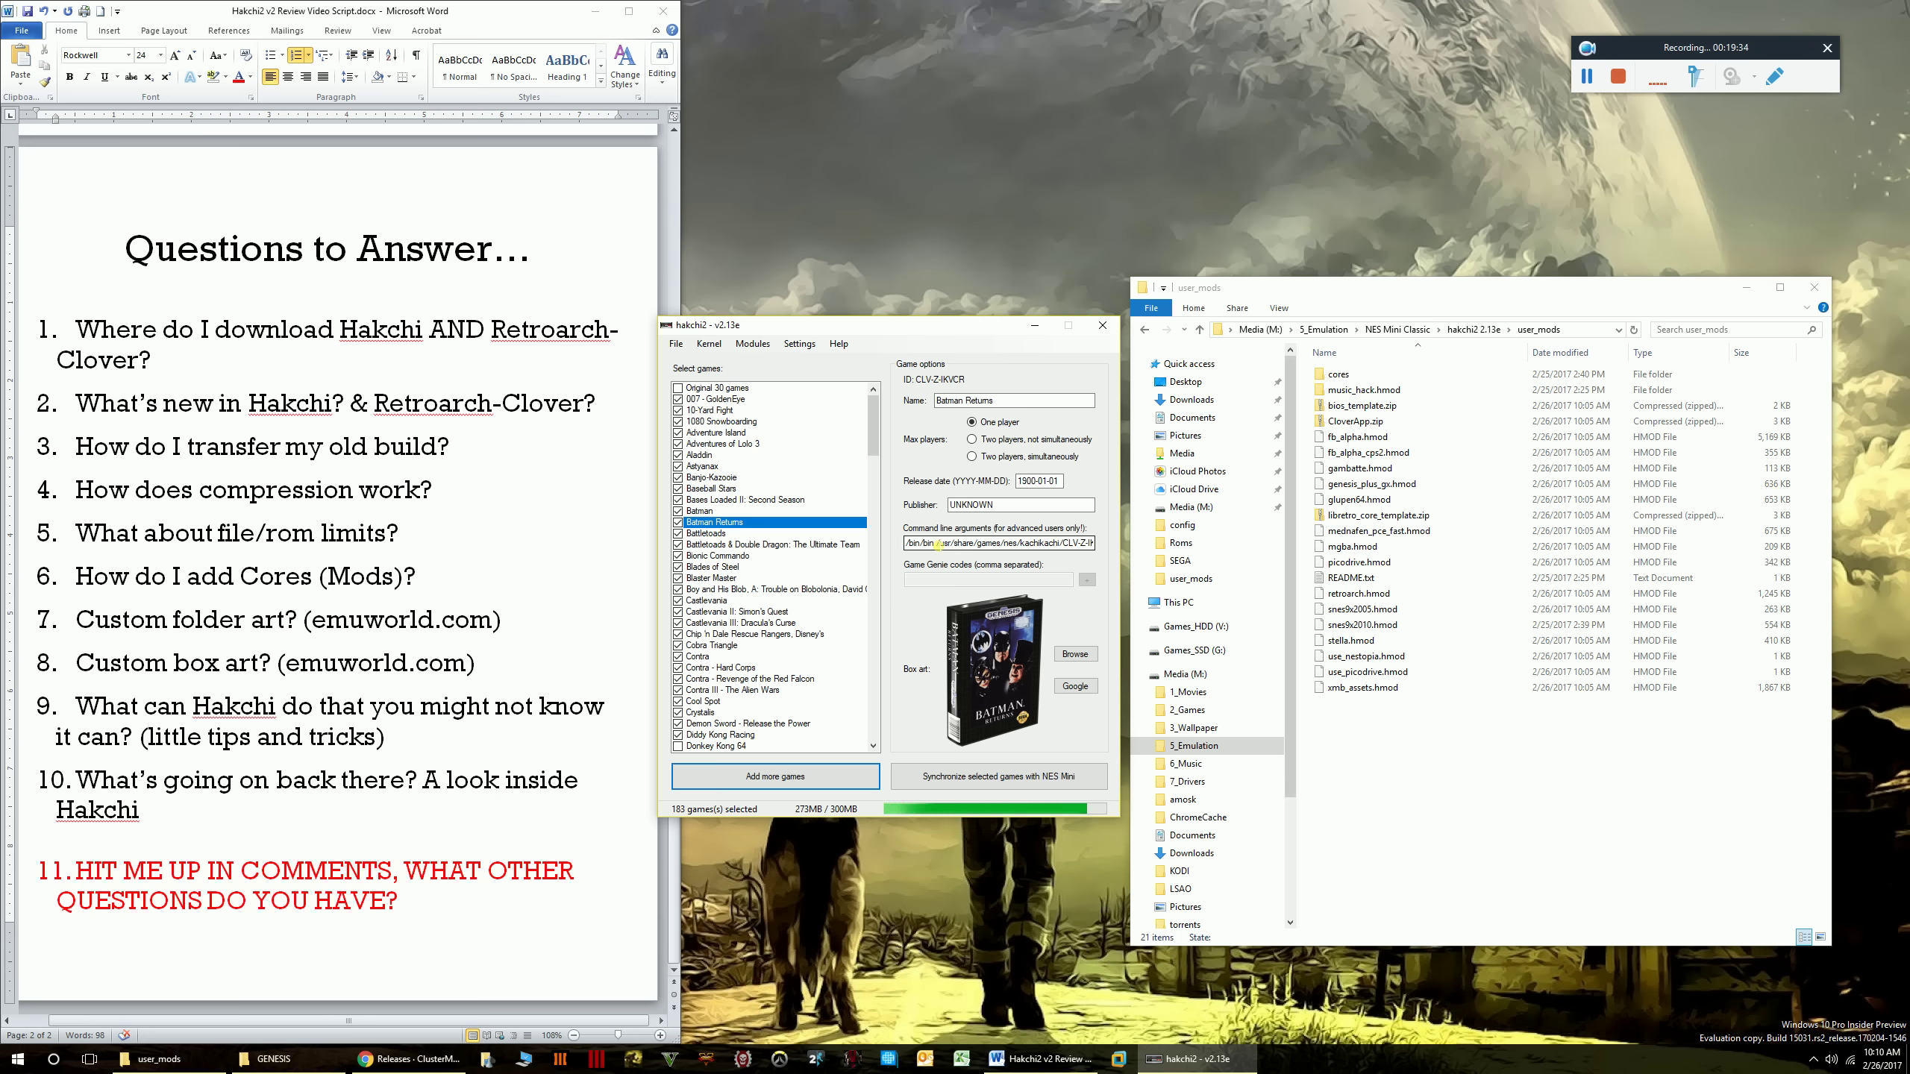
- Inspect the executable path in Batman Returns' command line arguments and read the genesis_plus_gx module's available executables
double_click(911, 543)
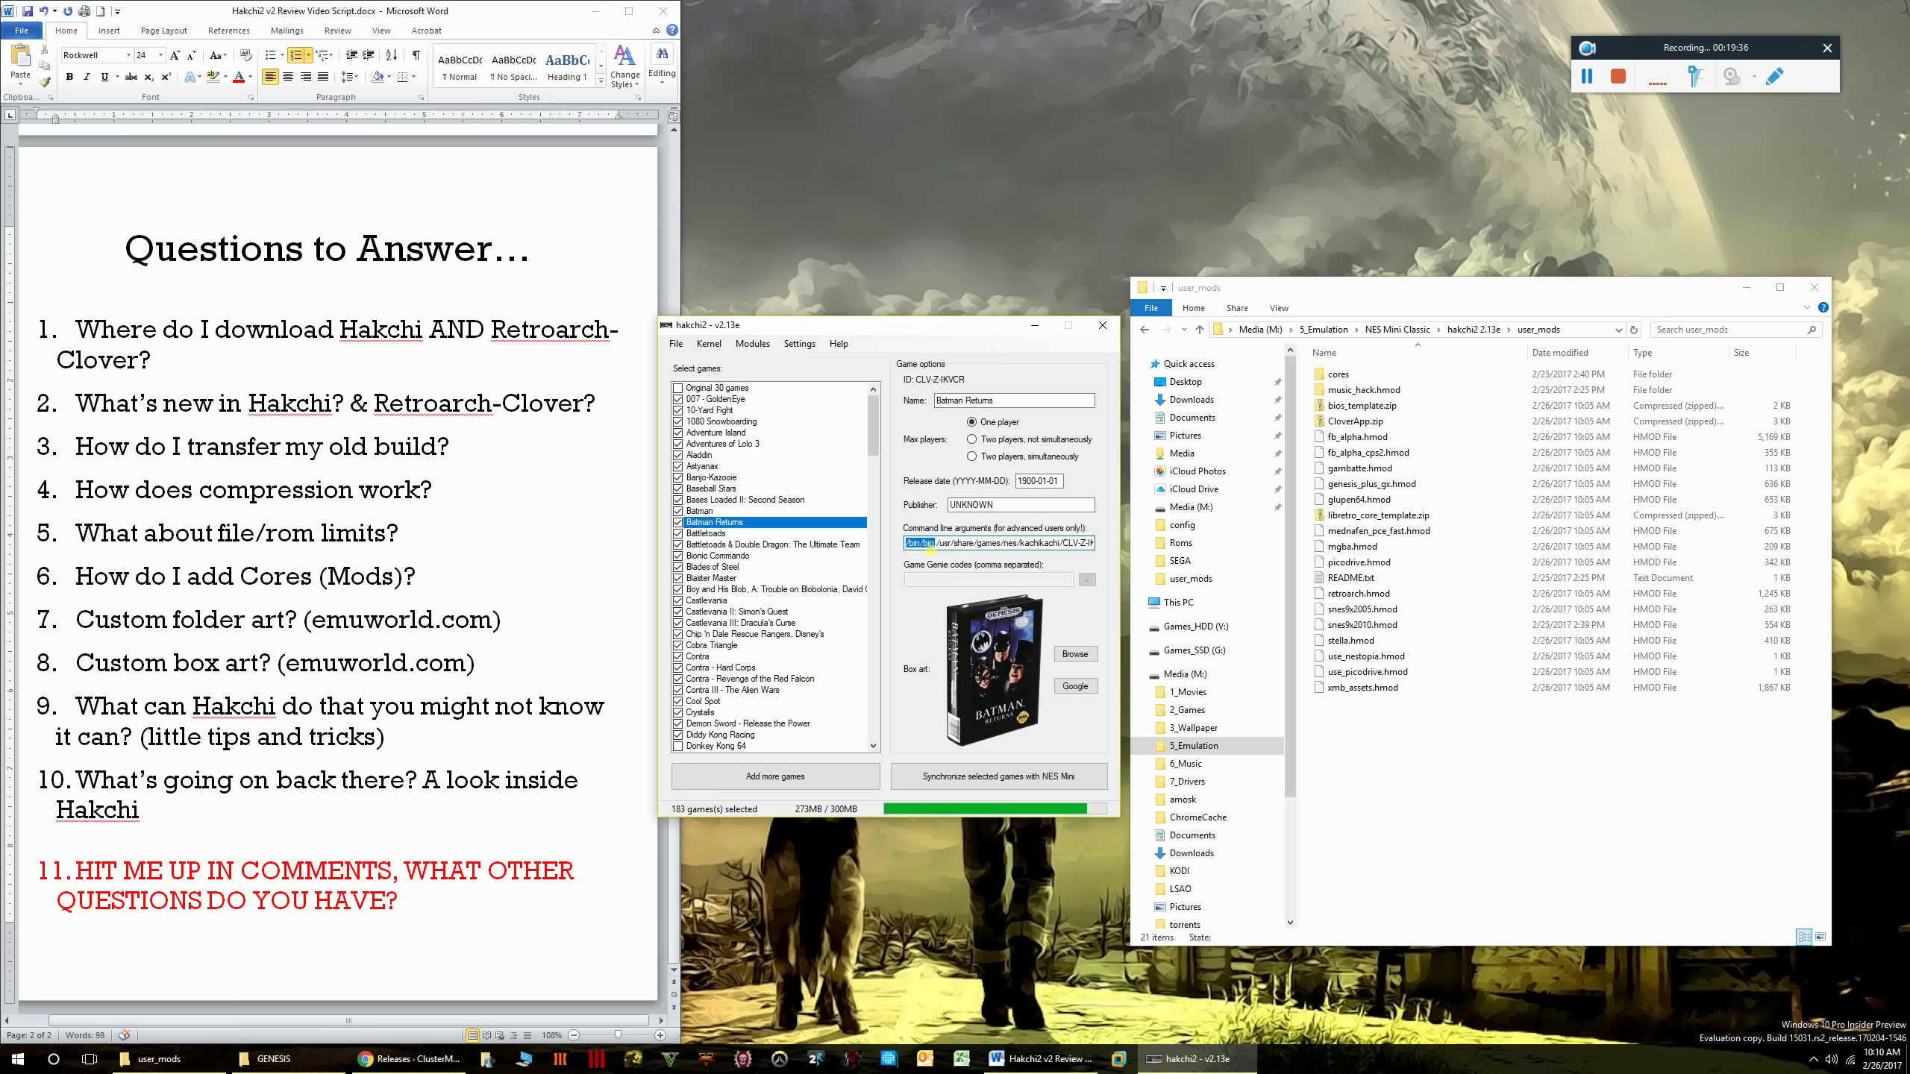
left_click(925, 542)
left_click(760, 347)
left_click(784, 360)
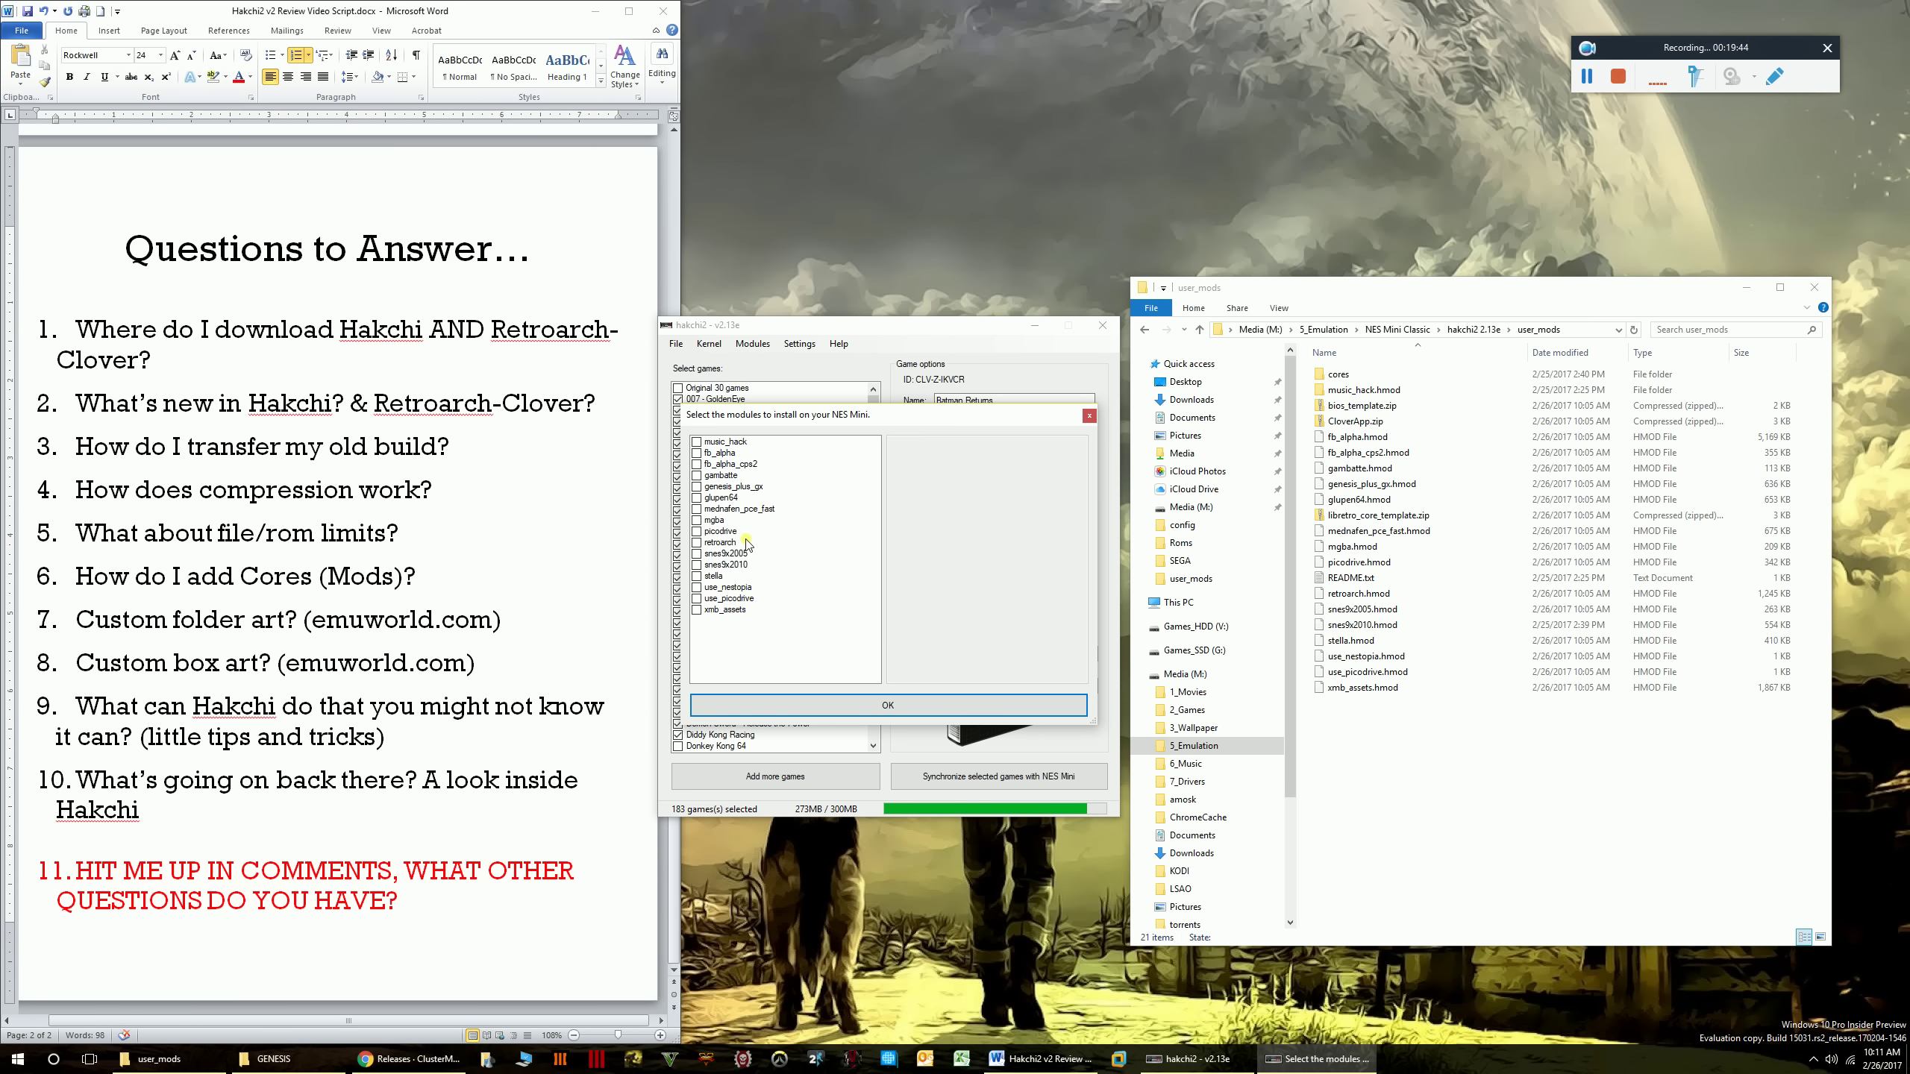
left_click(734, 487)
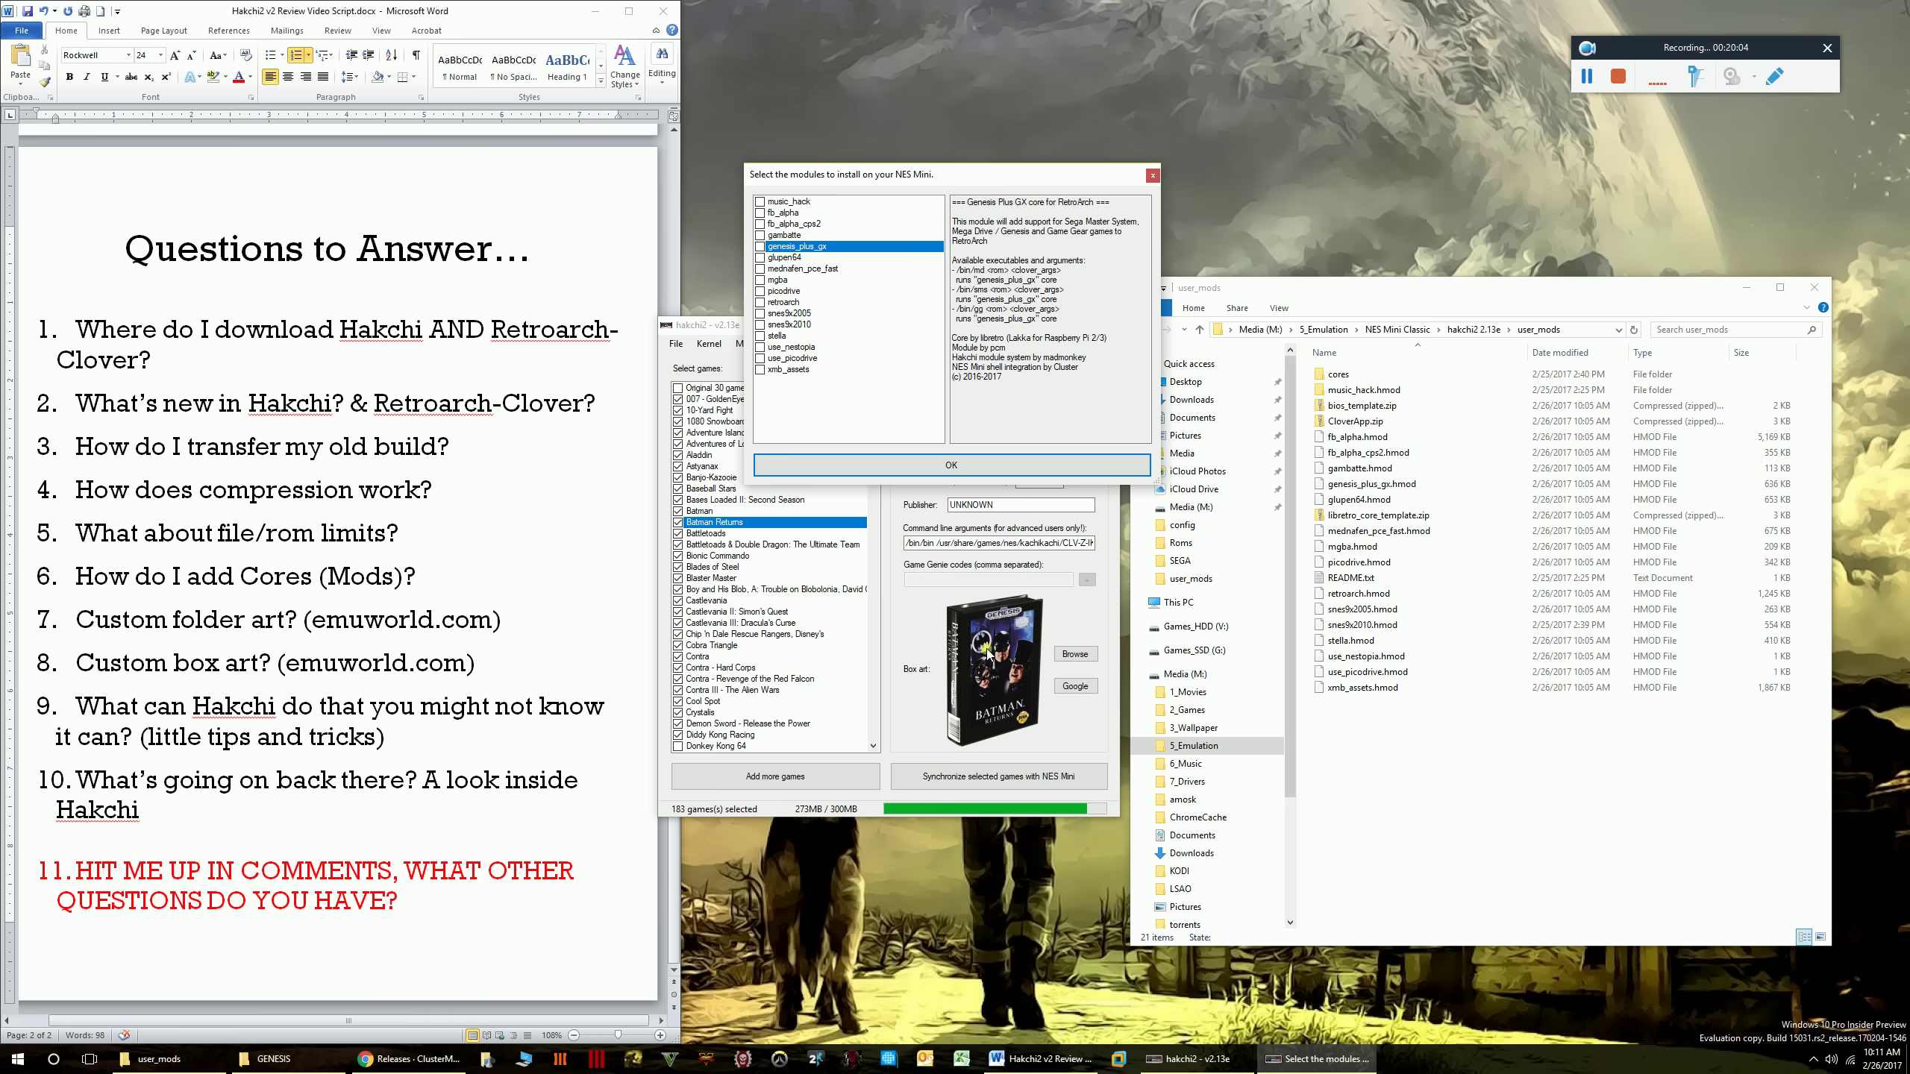
- Change the executable in Batman Returns' command line arguments to /bin/md
left_click(1152, 175)
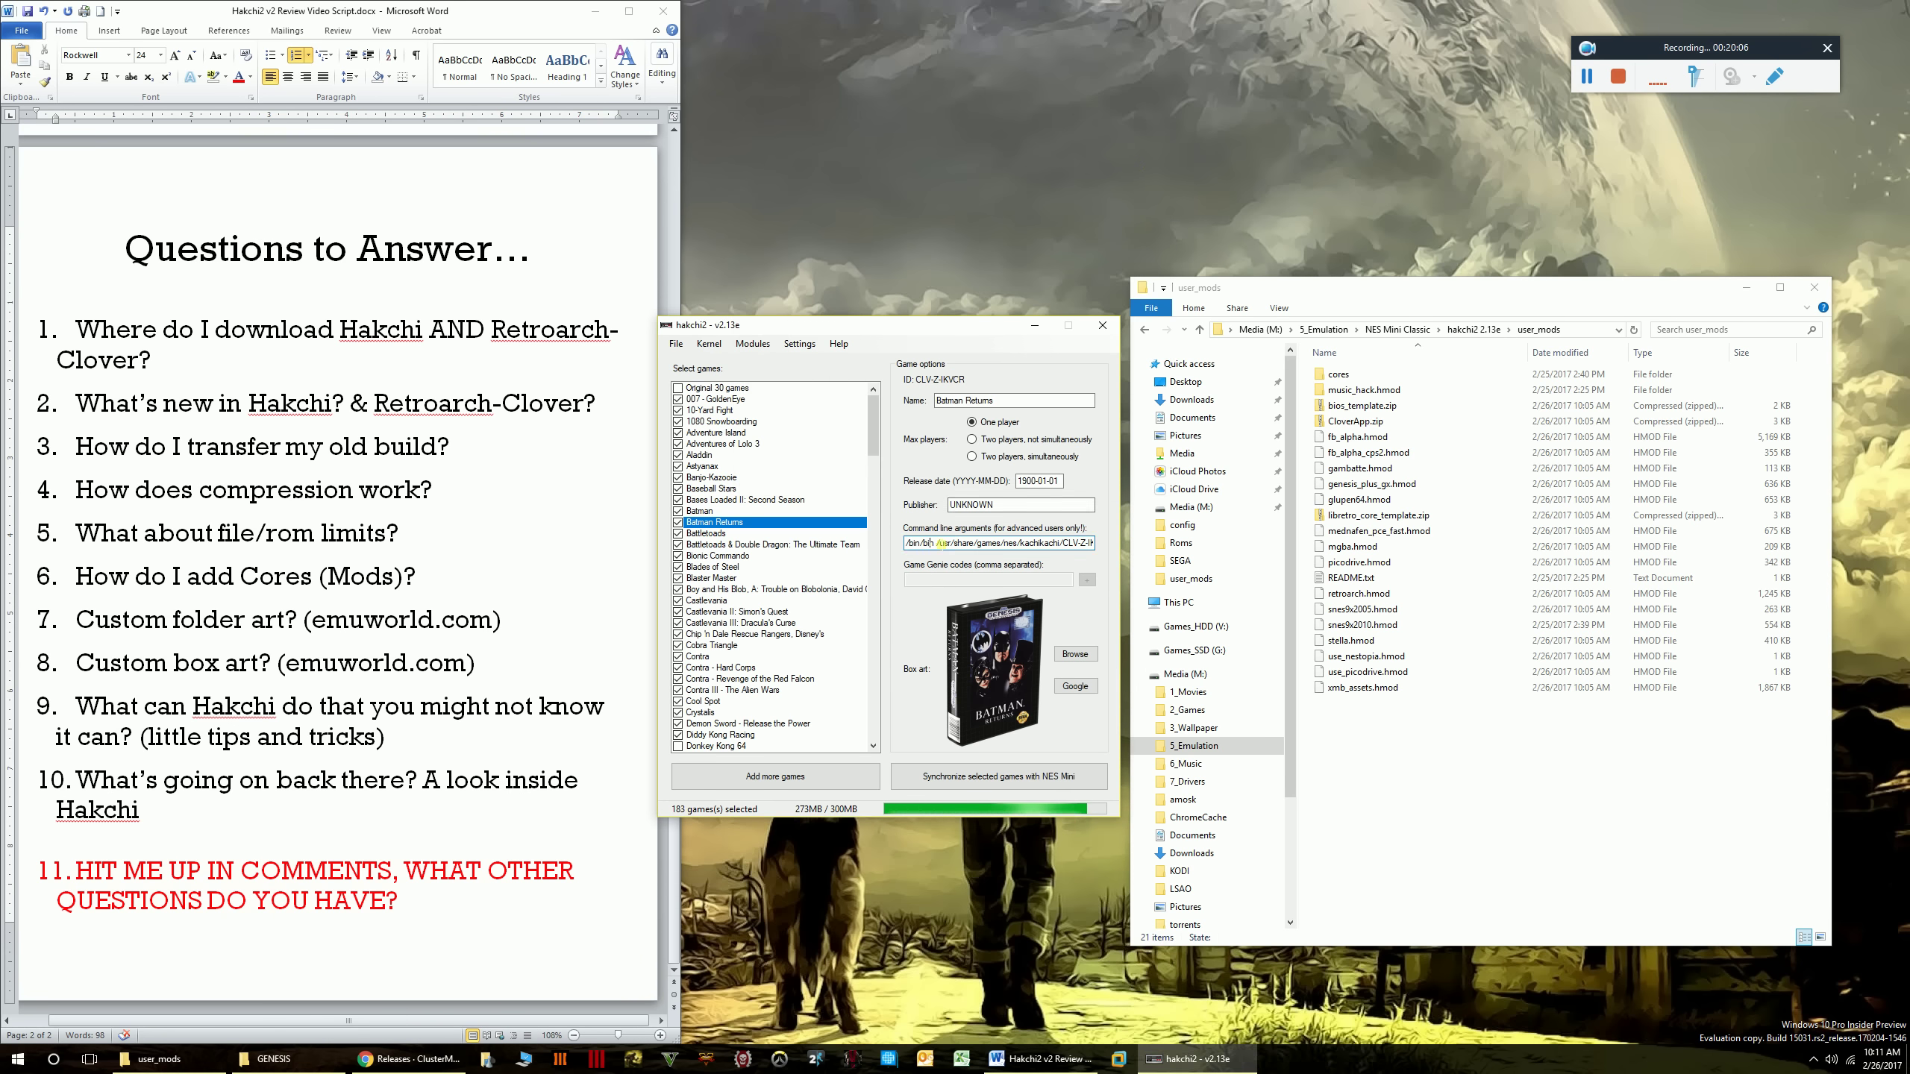
key("BackSpace")
key("BackSpace")
key("BackSpace")
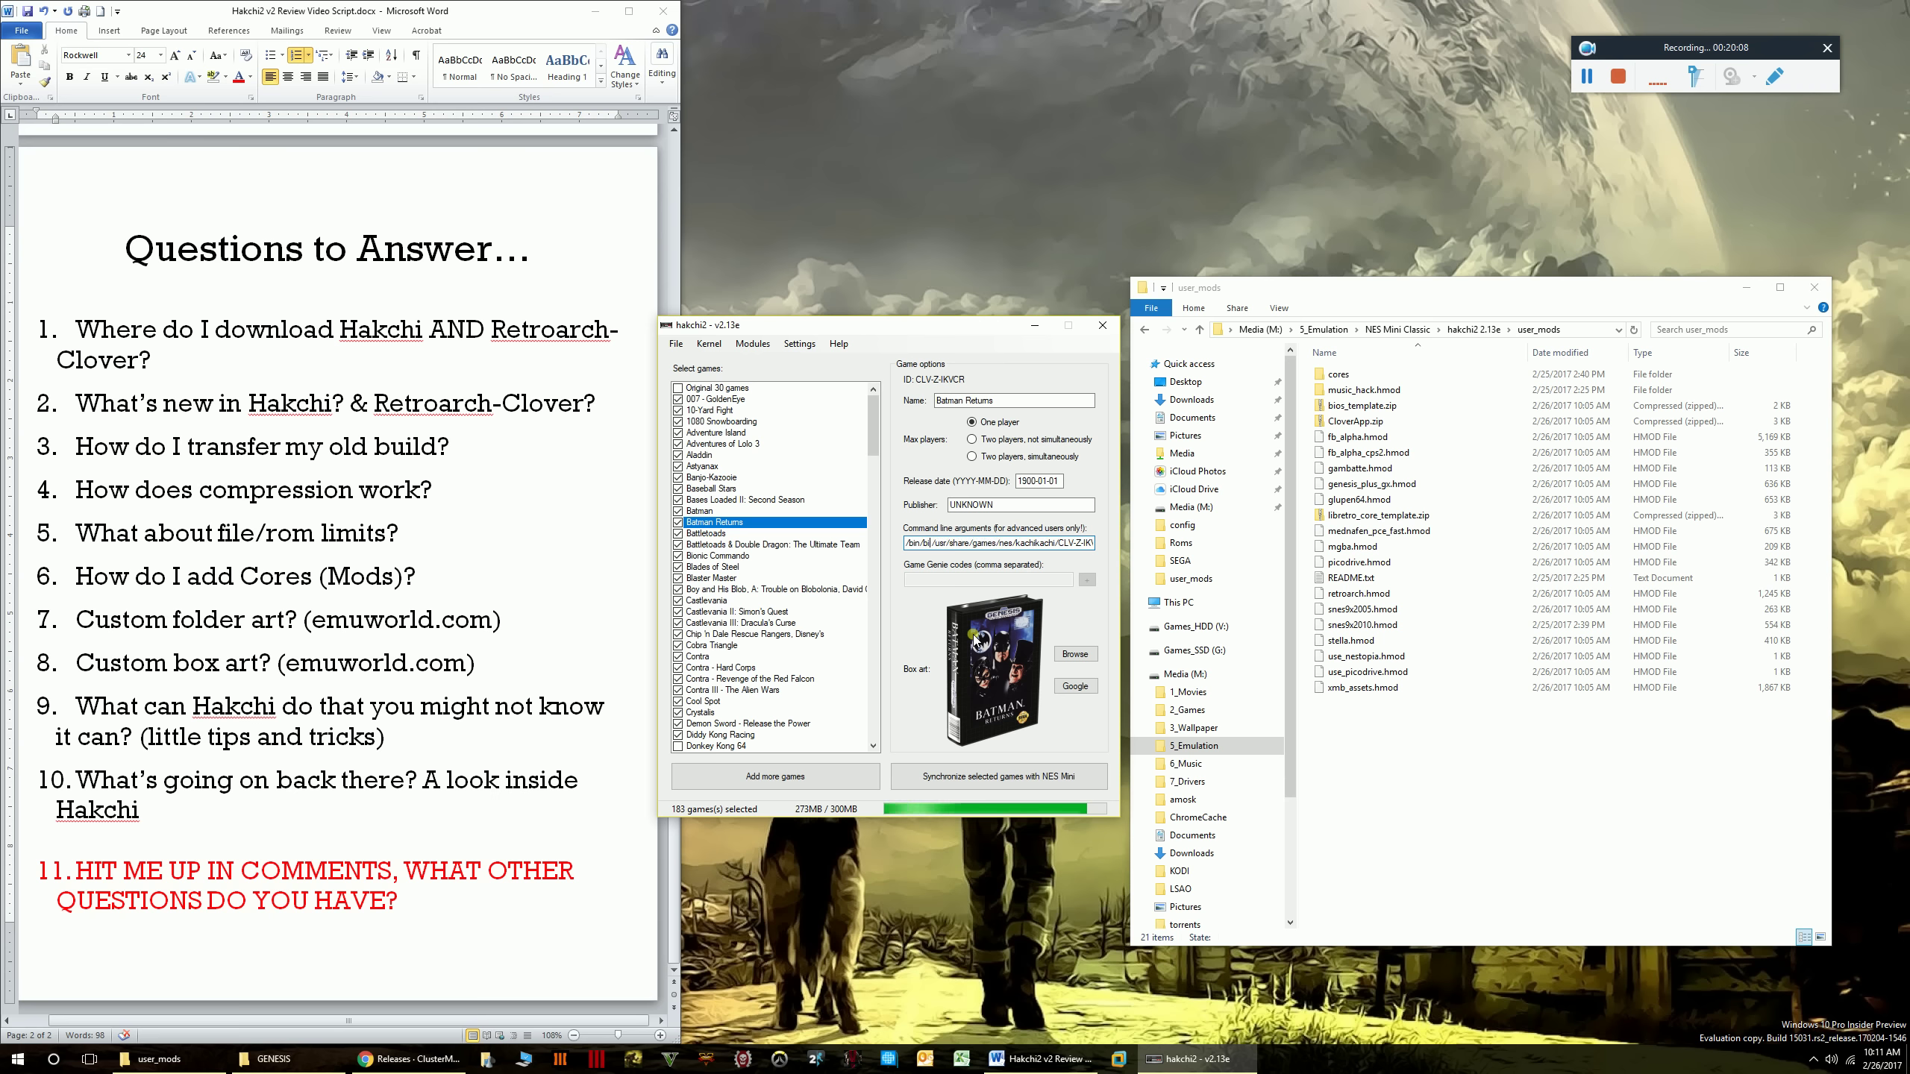
type("md")
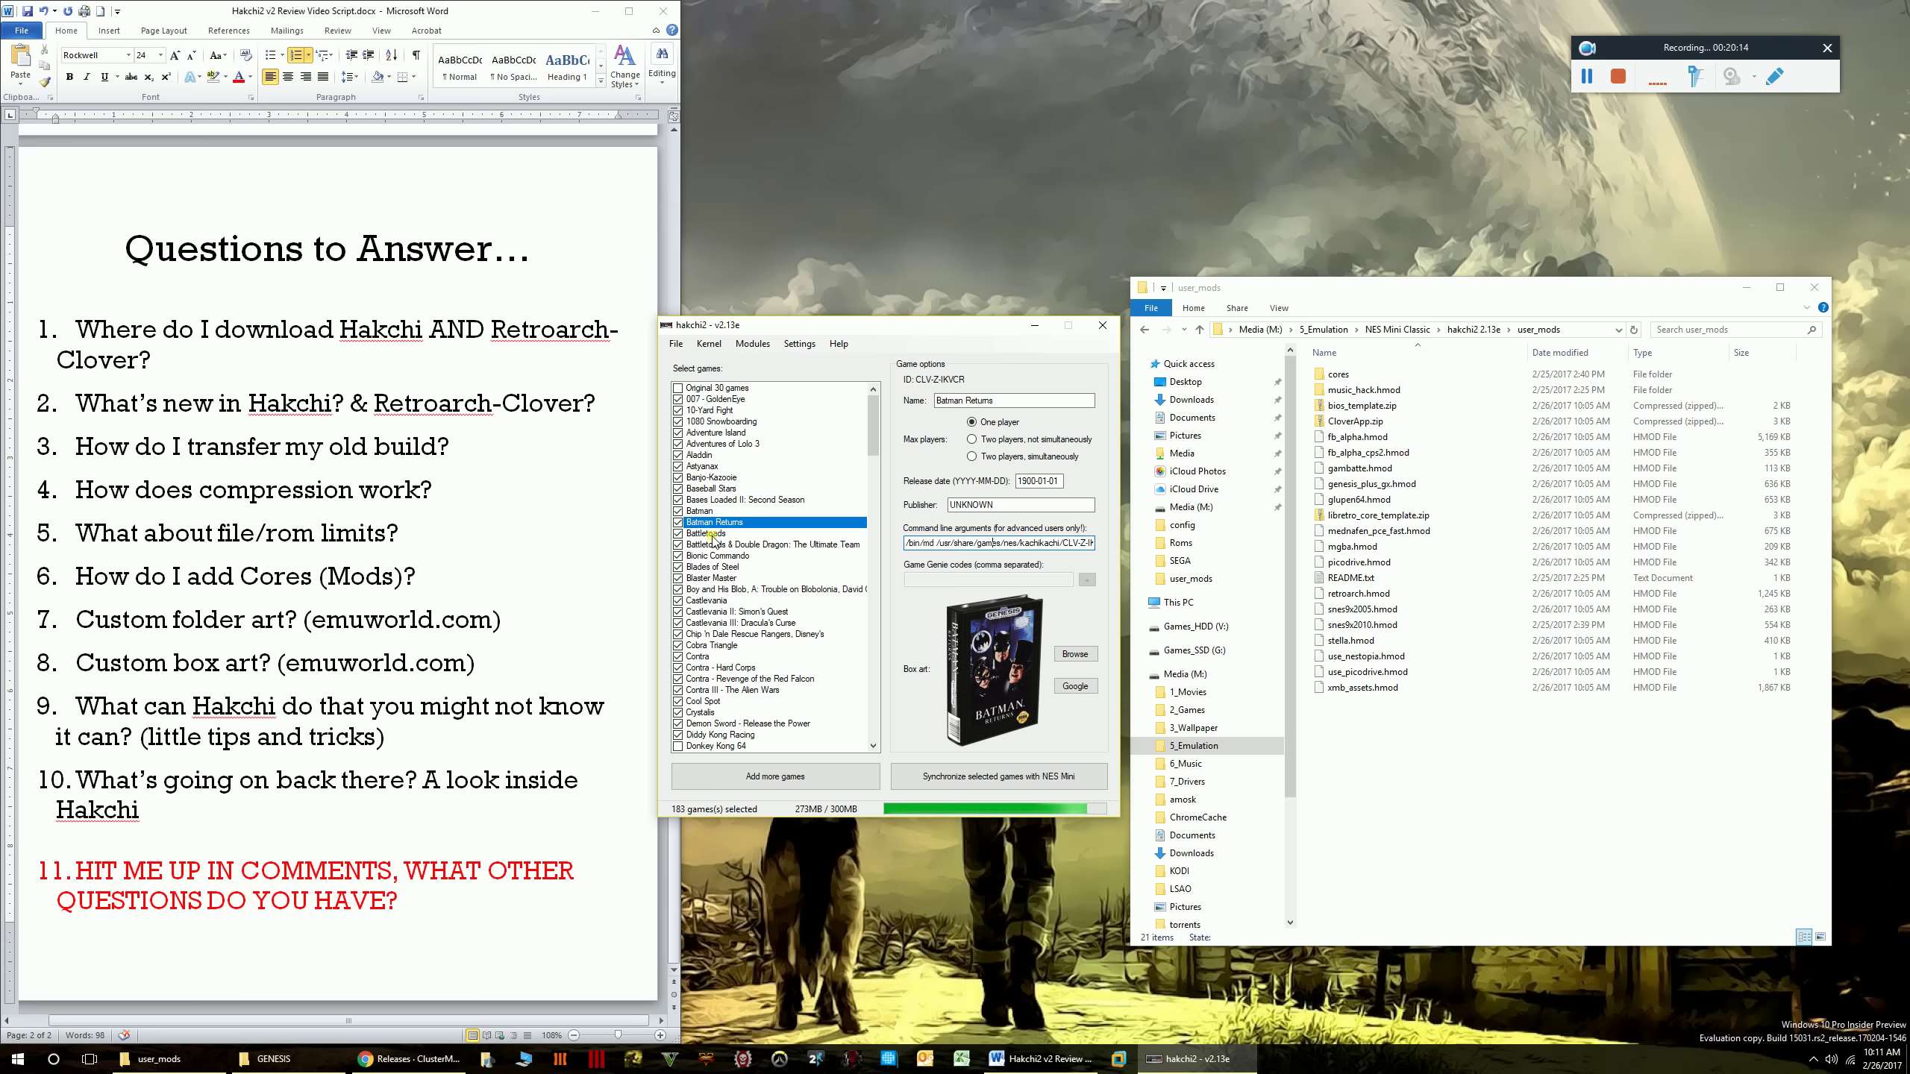
left_click_drag(940, 329, 946, 340)
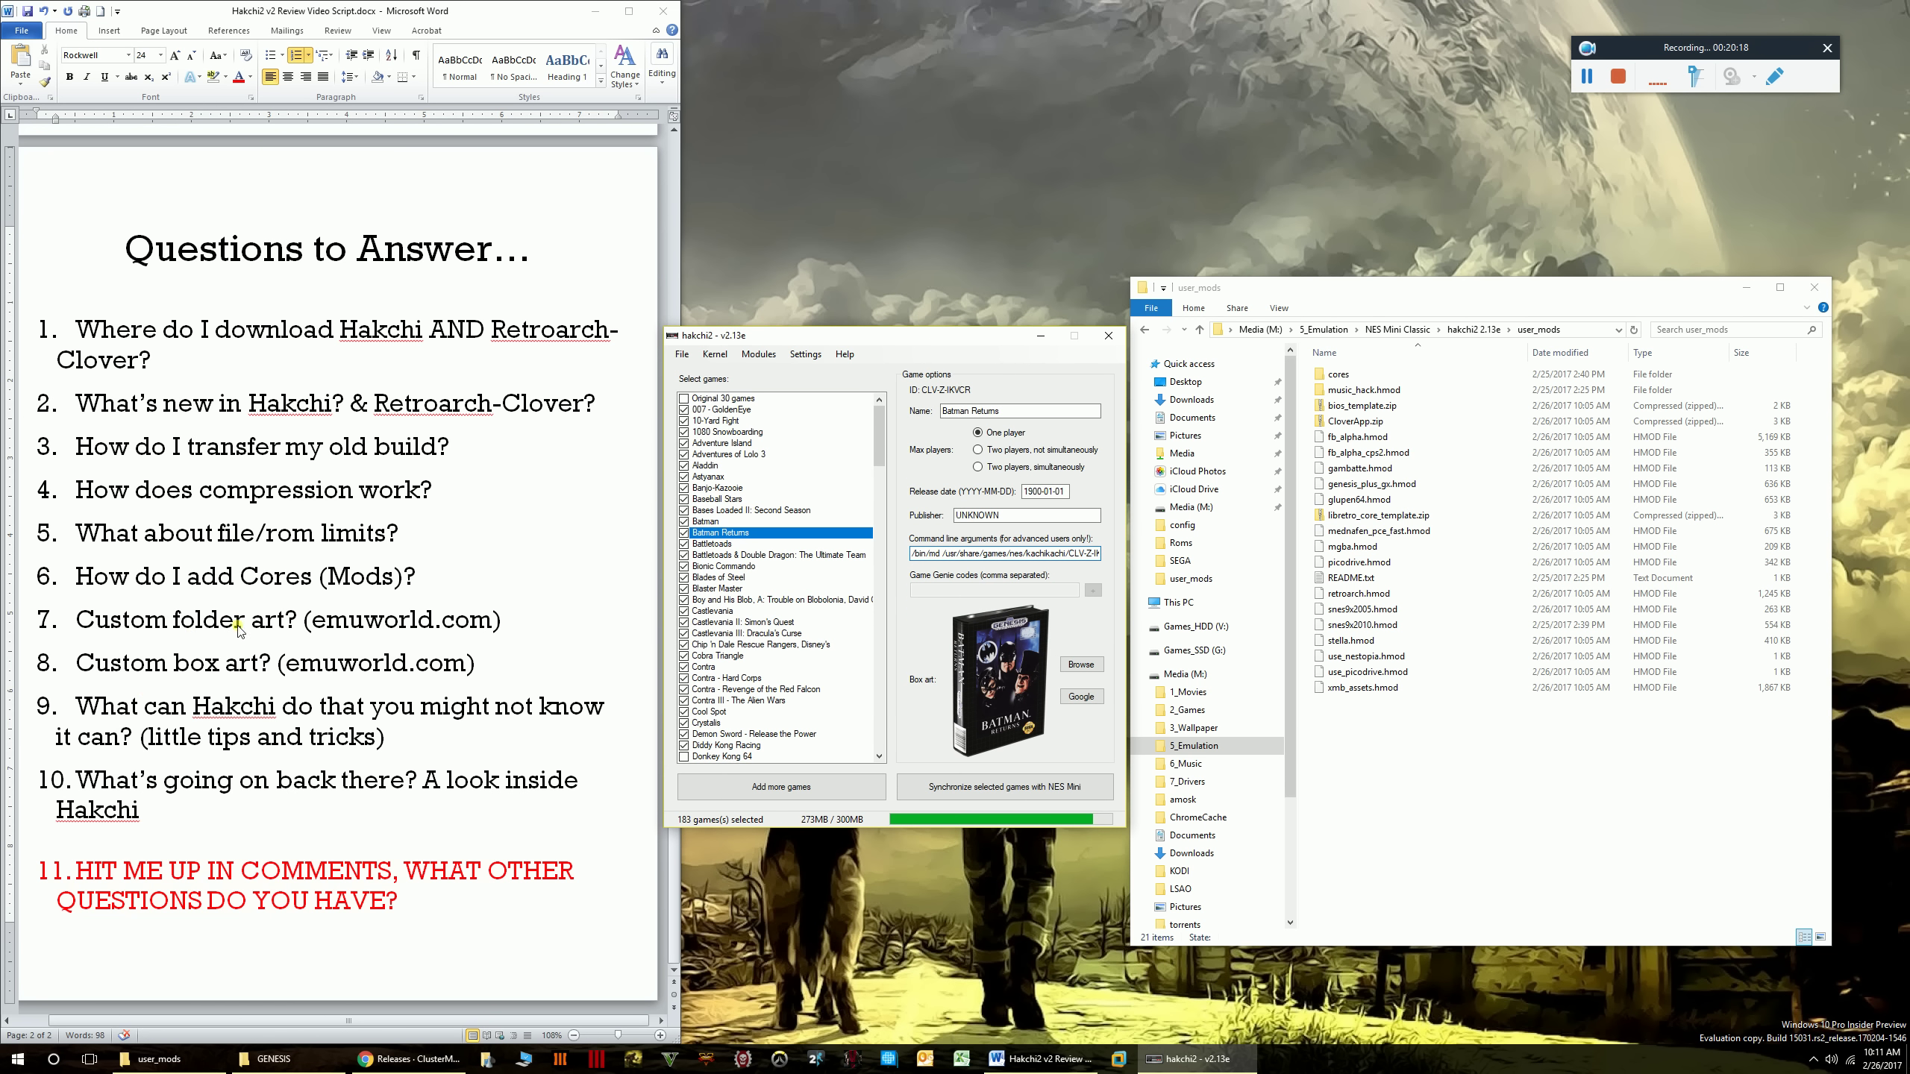
- Start synchronising the selected games with the NES Mini and enlarge the Folders Manager window
scroll(838, 591, "down", 3)
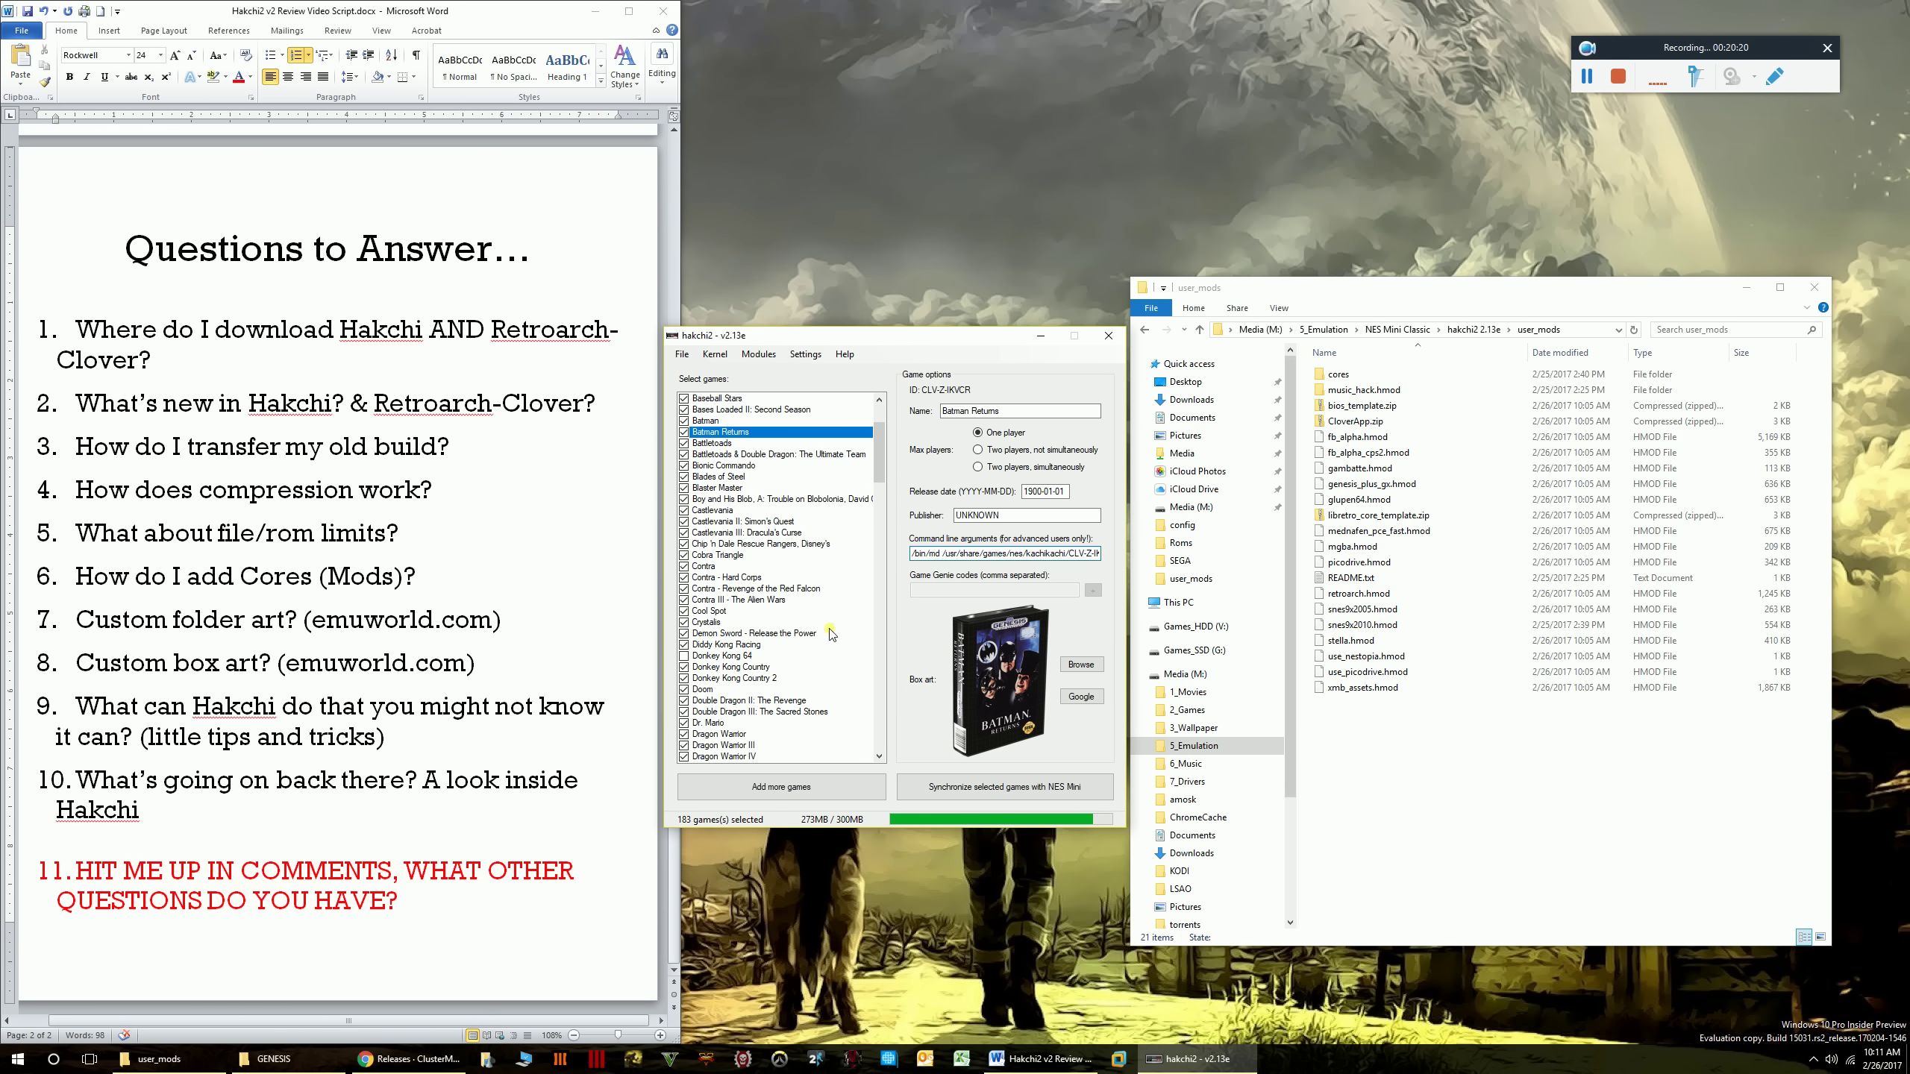
left_click(1055, 788)
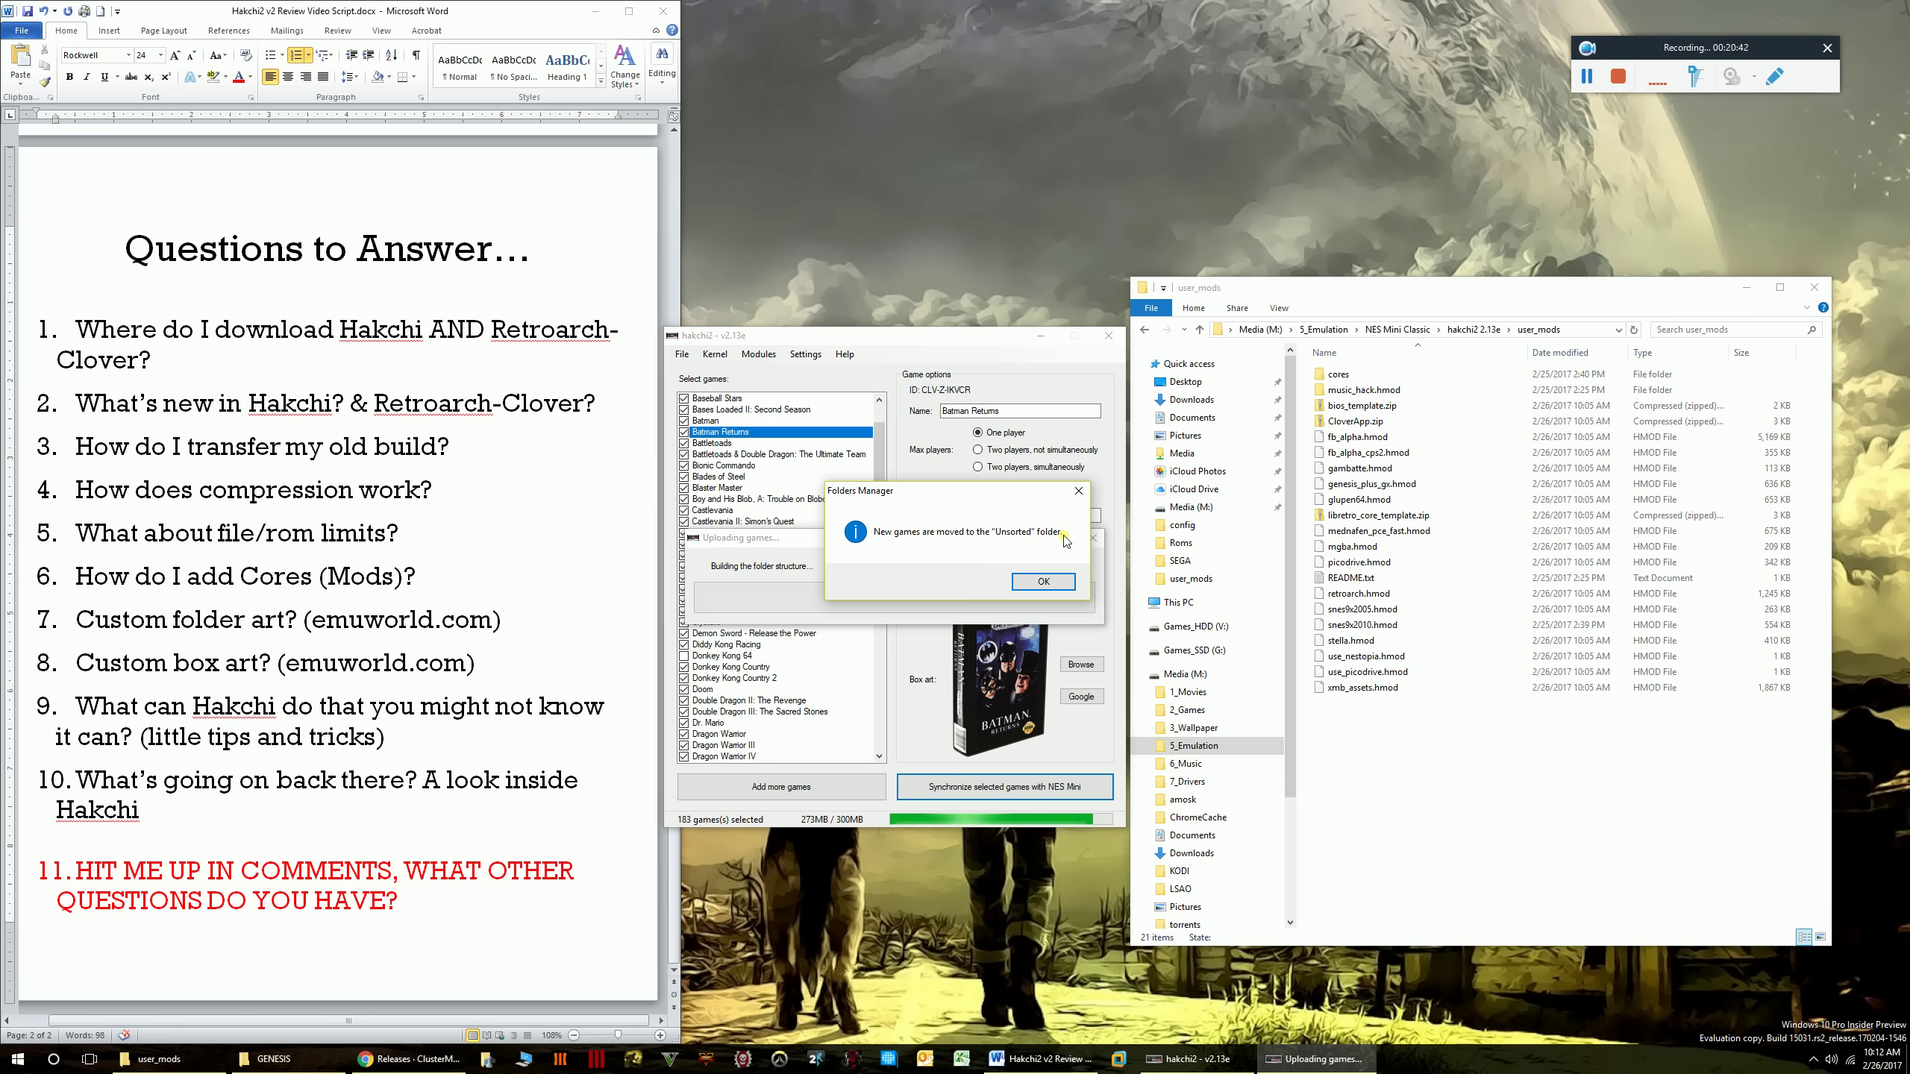
left_click(1044, 581)
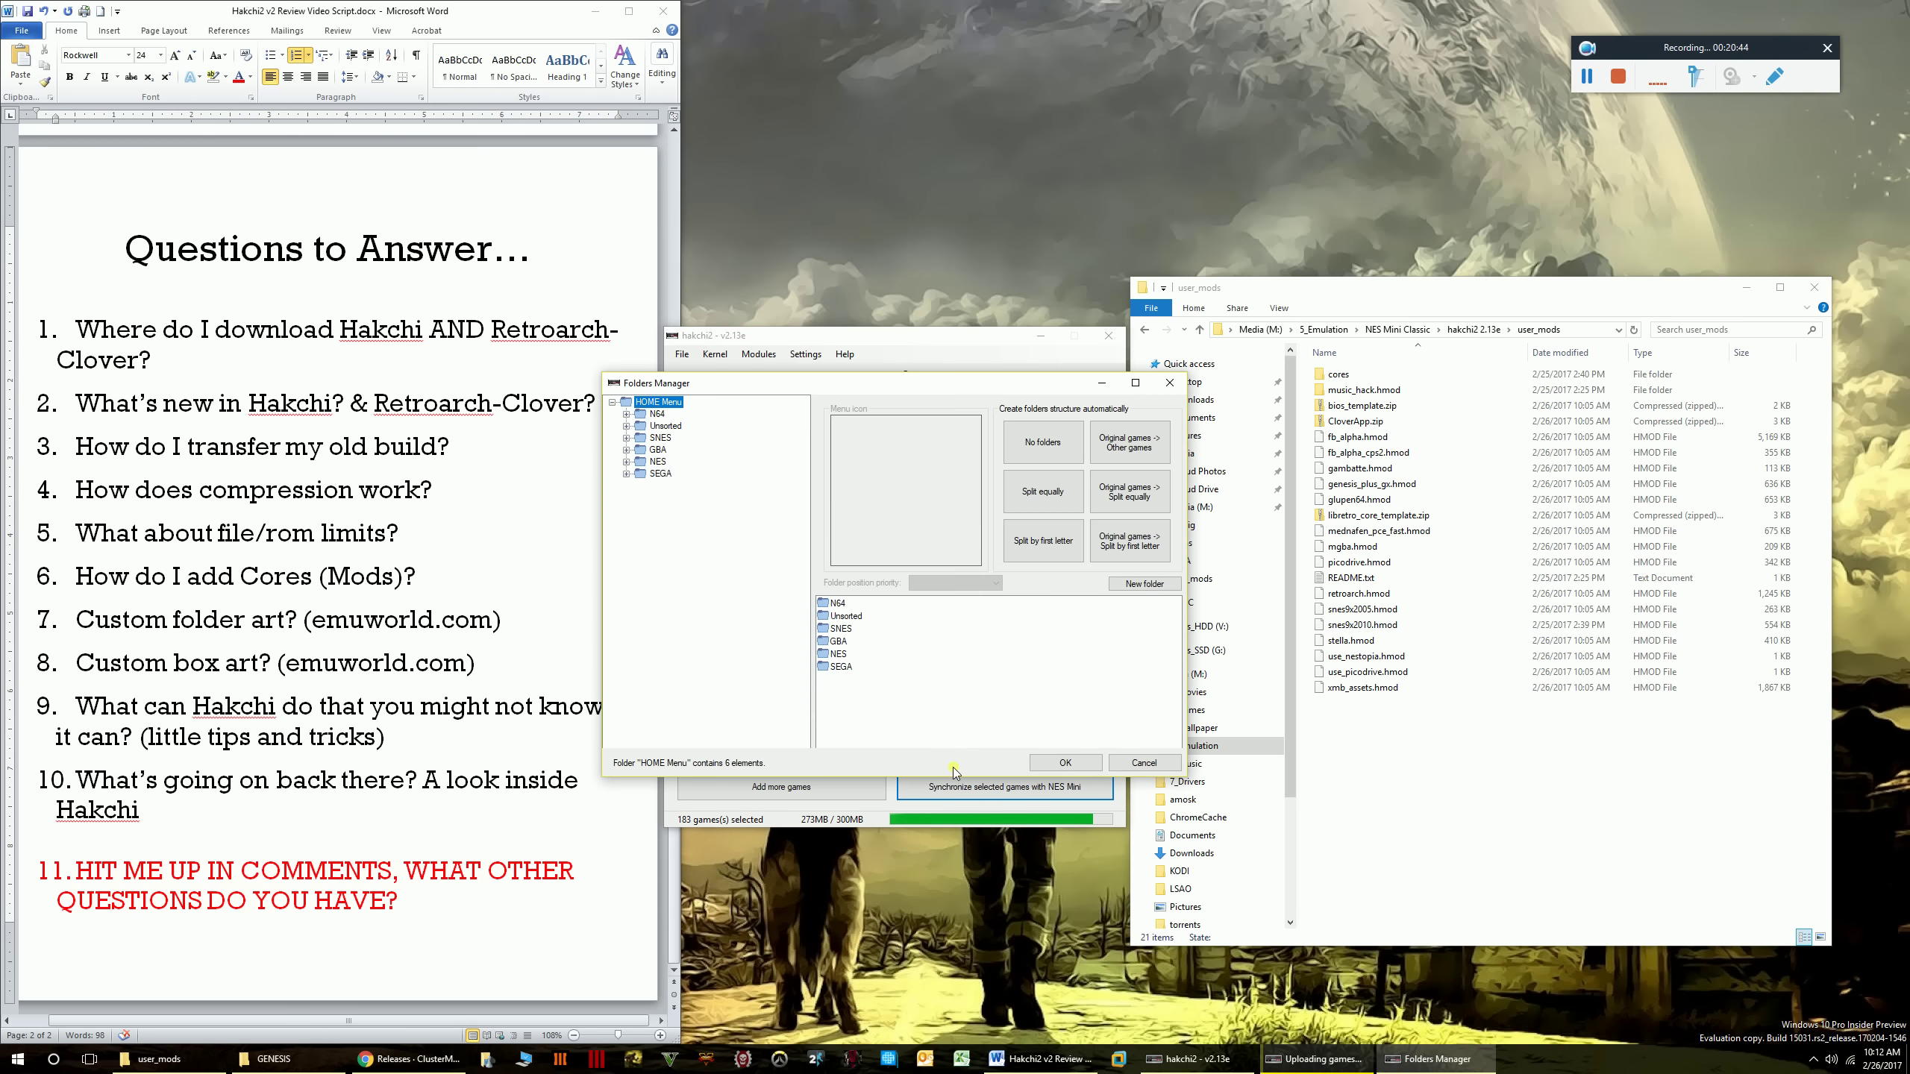
left_click_drag(1181, 776, 1412, 892)
left_click_drag(937, 388, 957, 352)
- Look through the menu icons and contents of the N64, SNES, GBA, NES and SEGA folders
left_click(677, 377)
left_click(684, 402)
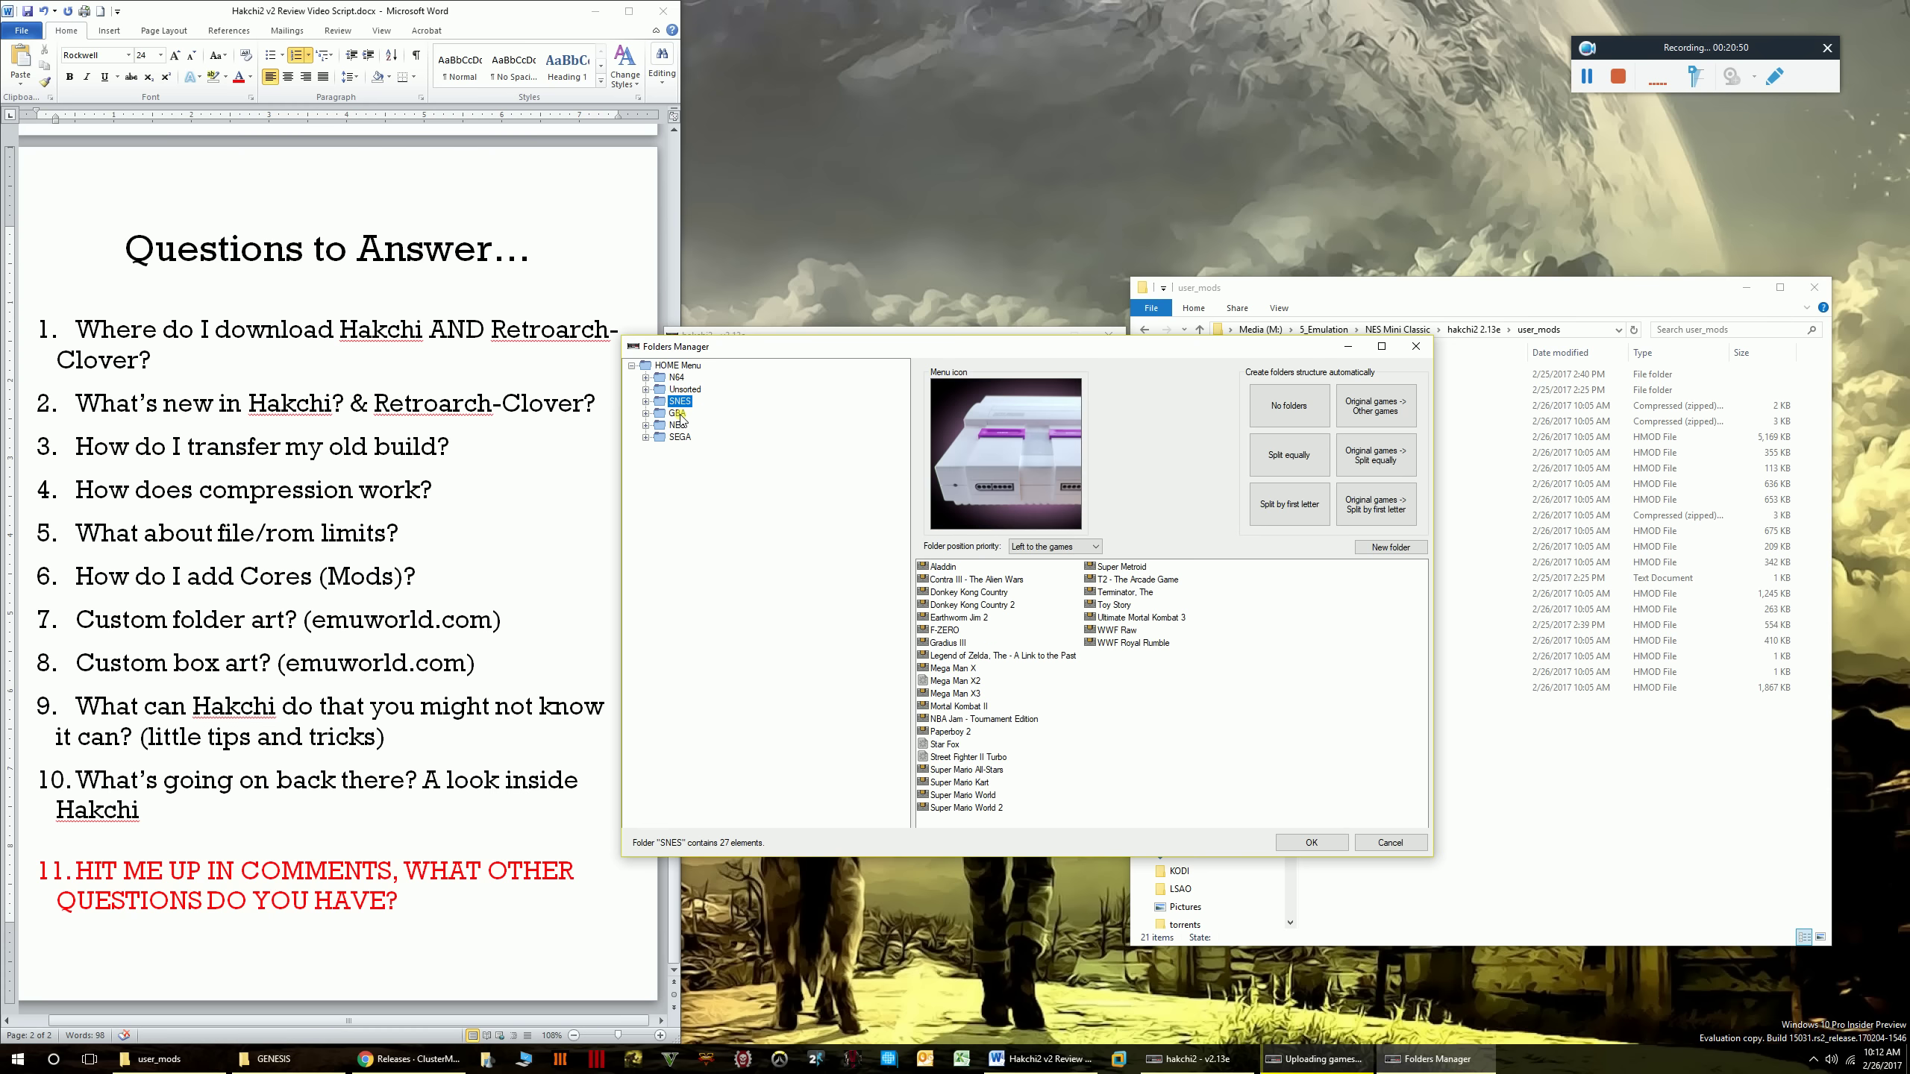
left_click(680, 415)
left_click(681, 426)
left_click(682, 439)
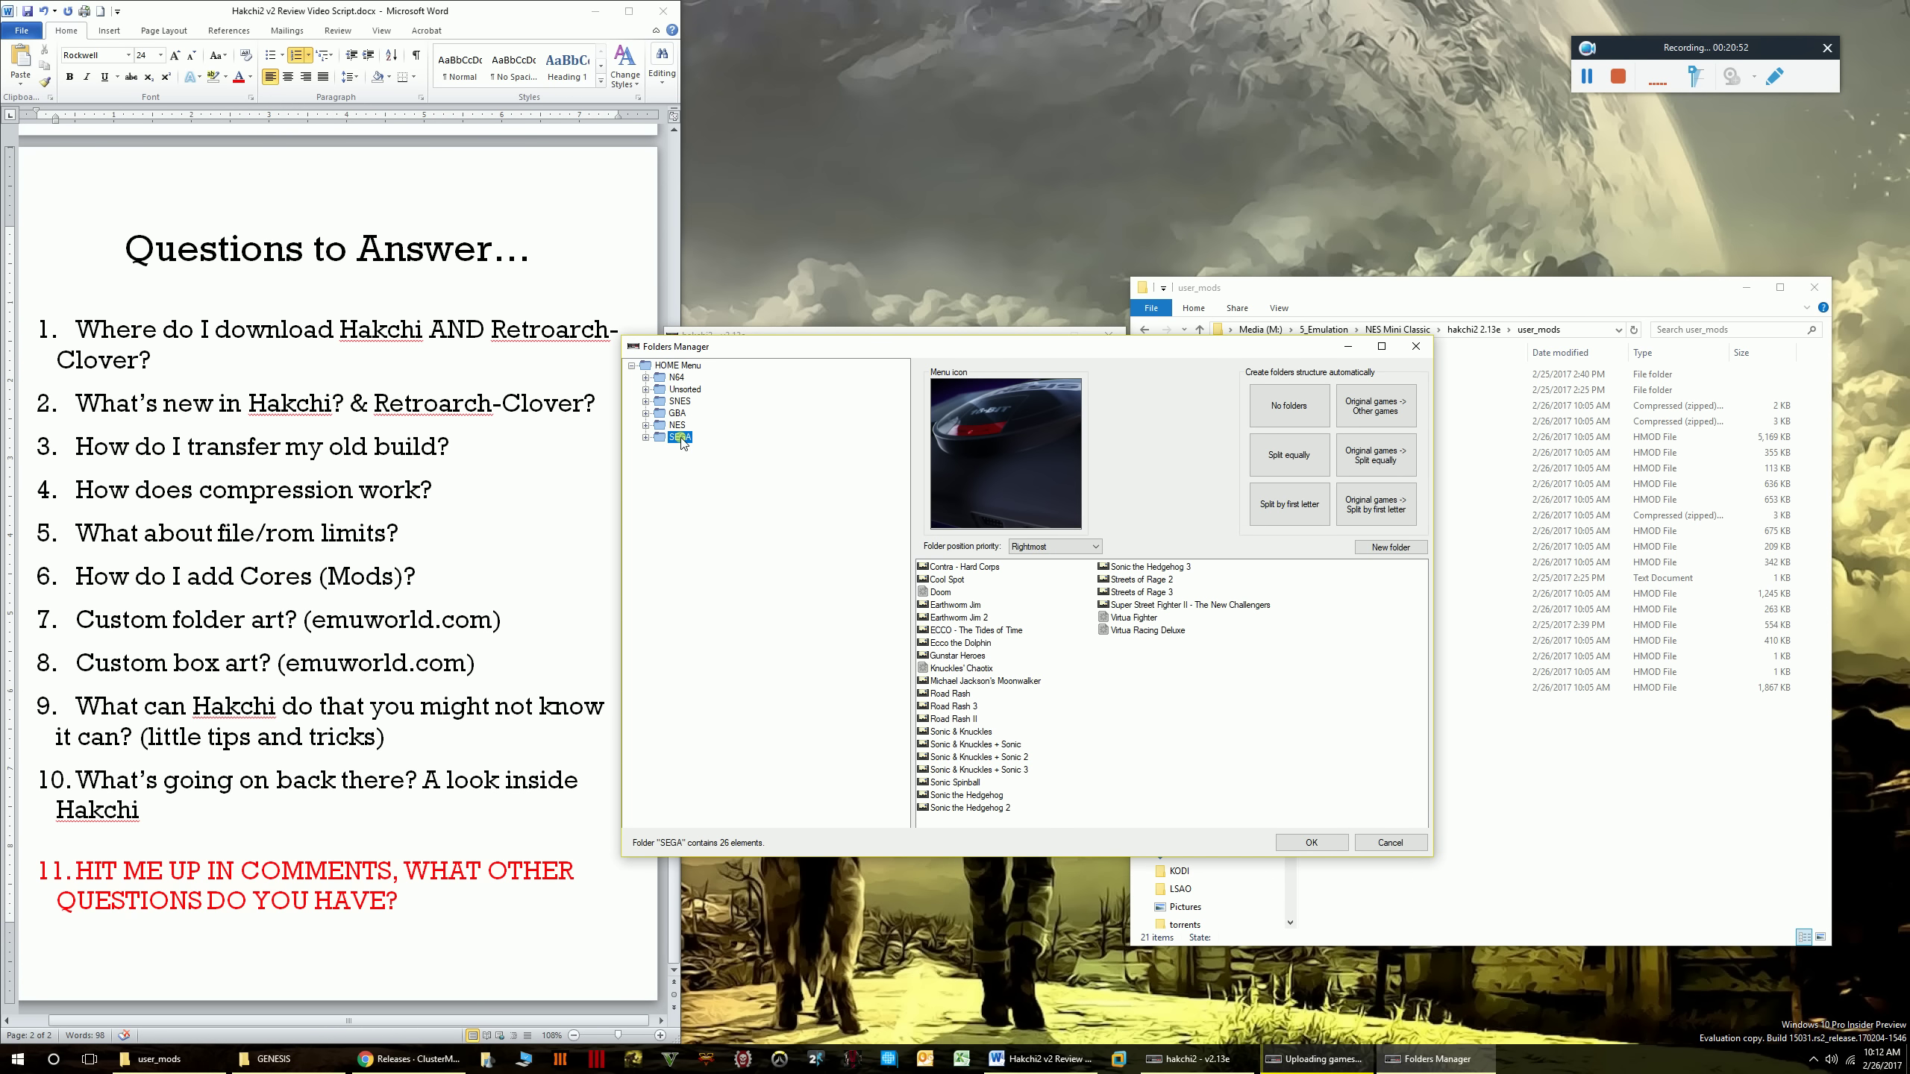
left_click(677, 378)
left_click(680, 401)
left_click(678, 414)
left_click(678, 426)
left_click(679, 438)
left_click(674, 377)
left_click(676, 403)
left_click(678, 414)
left_click(679, 438)
- Examine the Unsorted folder and the box art of Batman Returns inside it
left_click(681, 390)
left_click(954, 578)
left_click(964, 567)
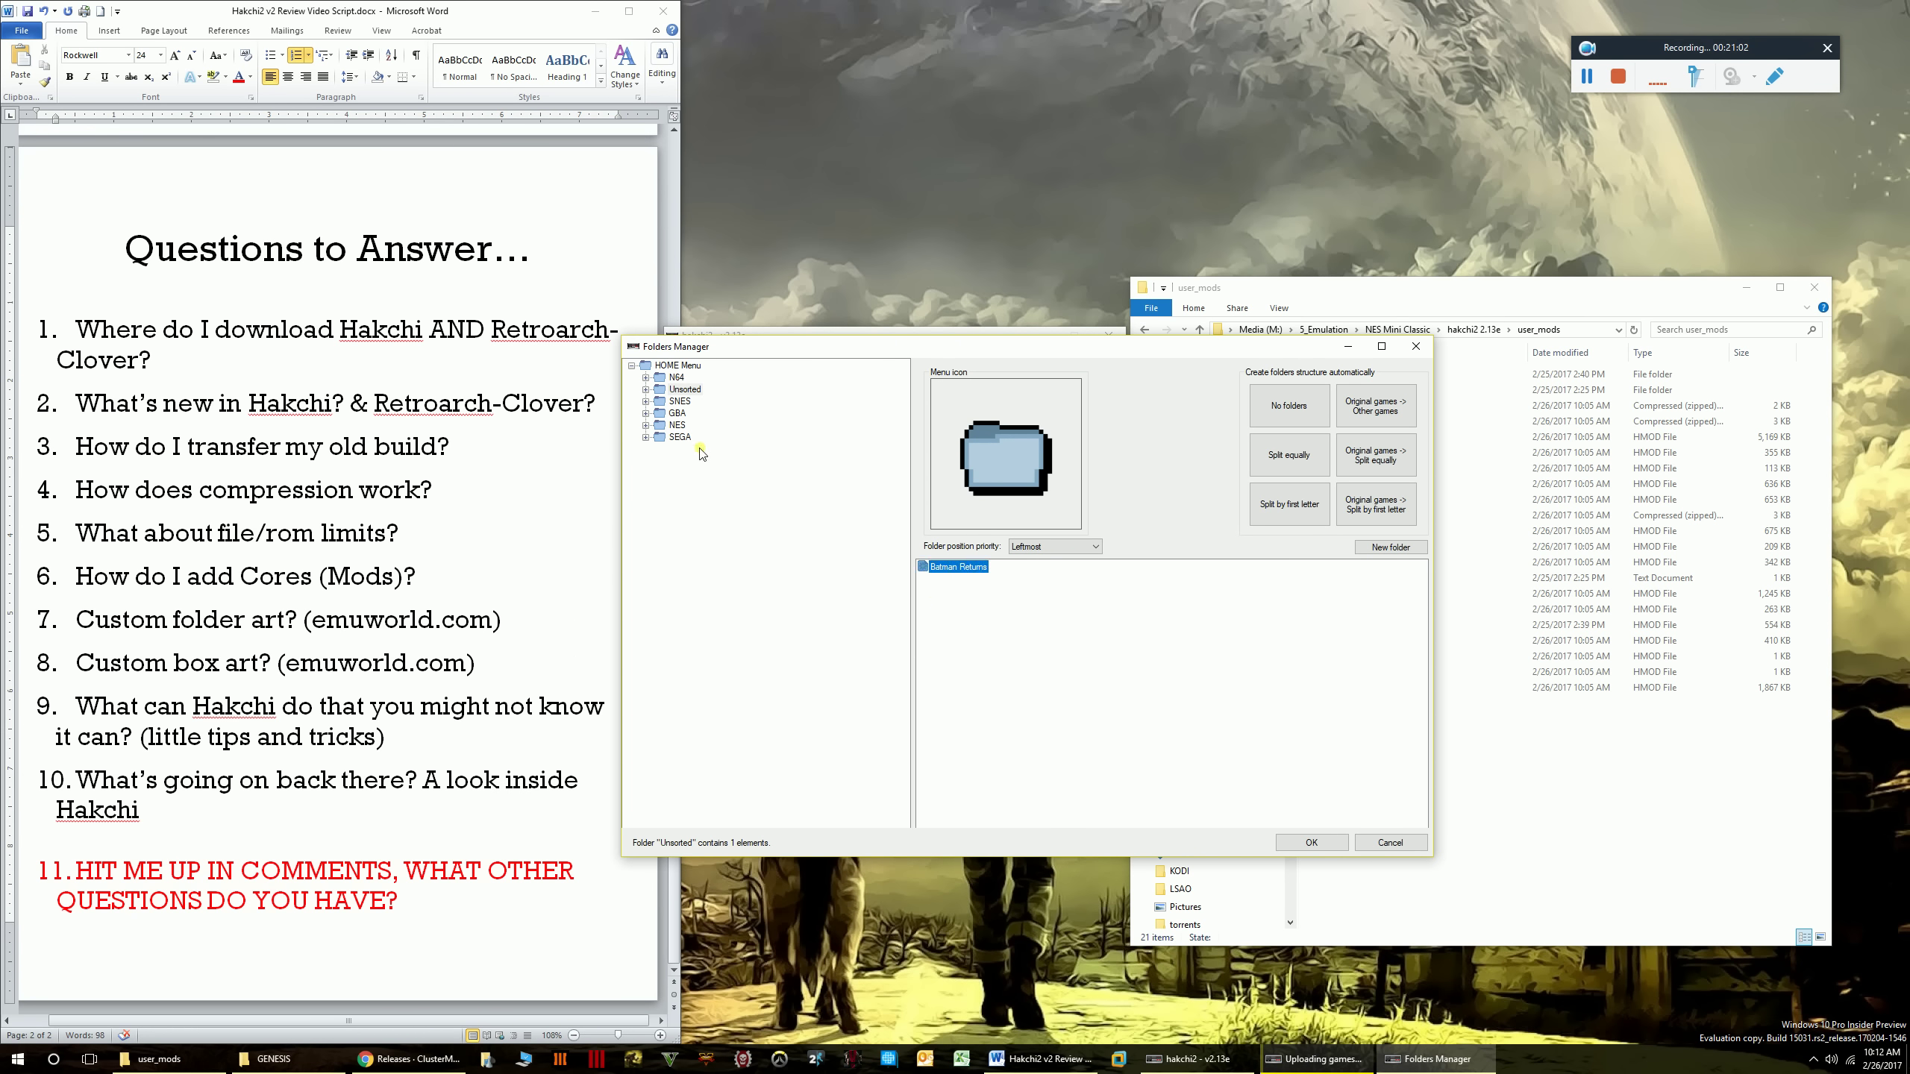
left_click(646, 390)
left_click(708, 401)
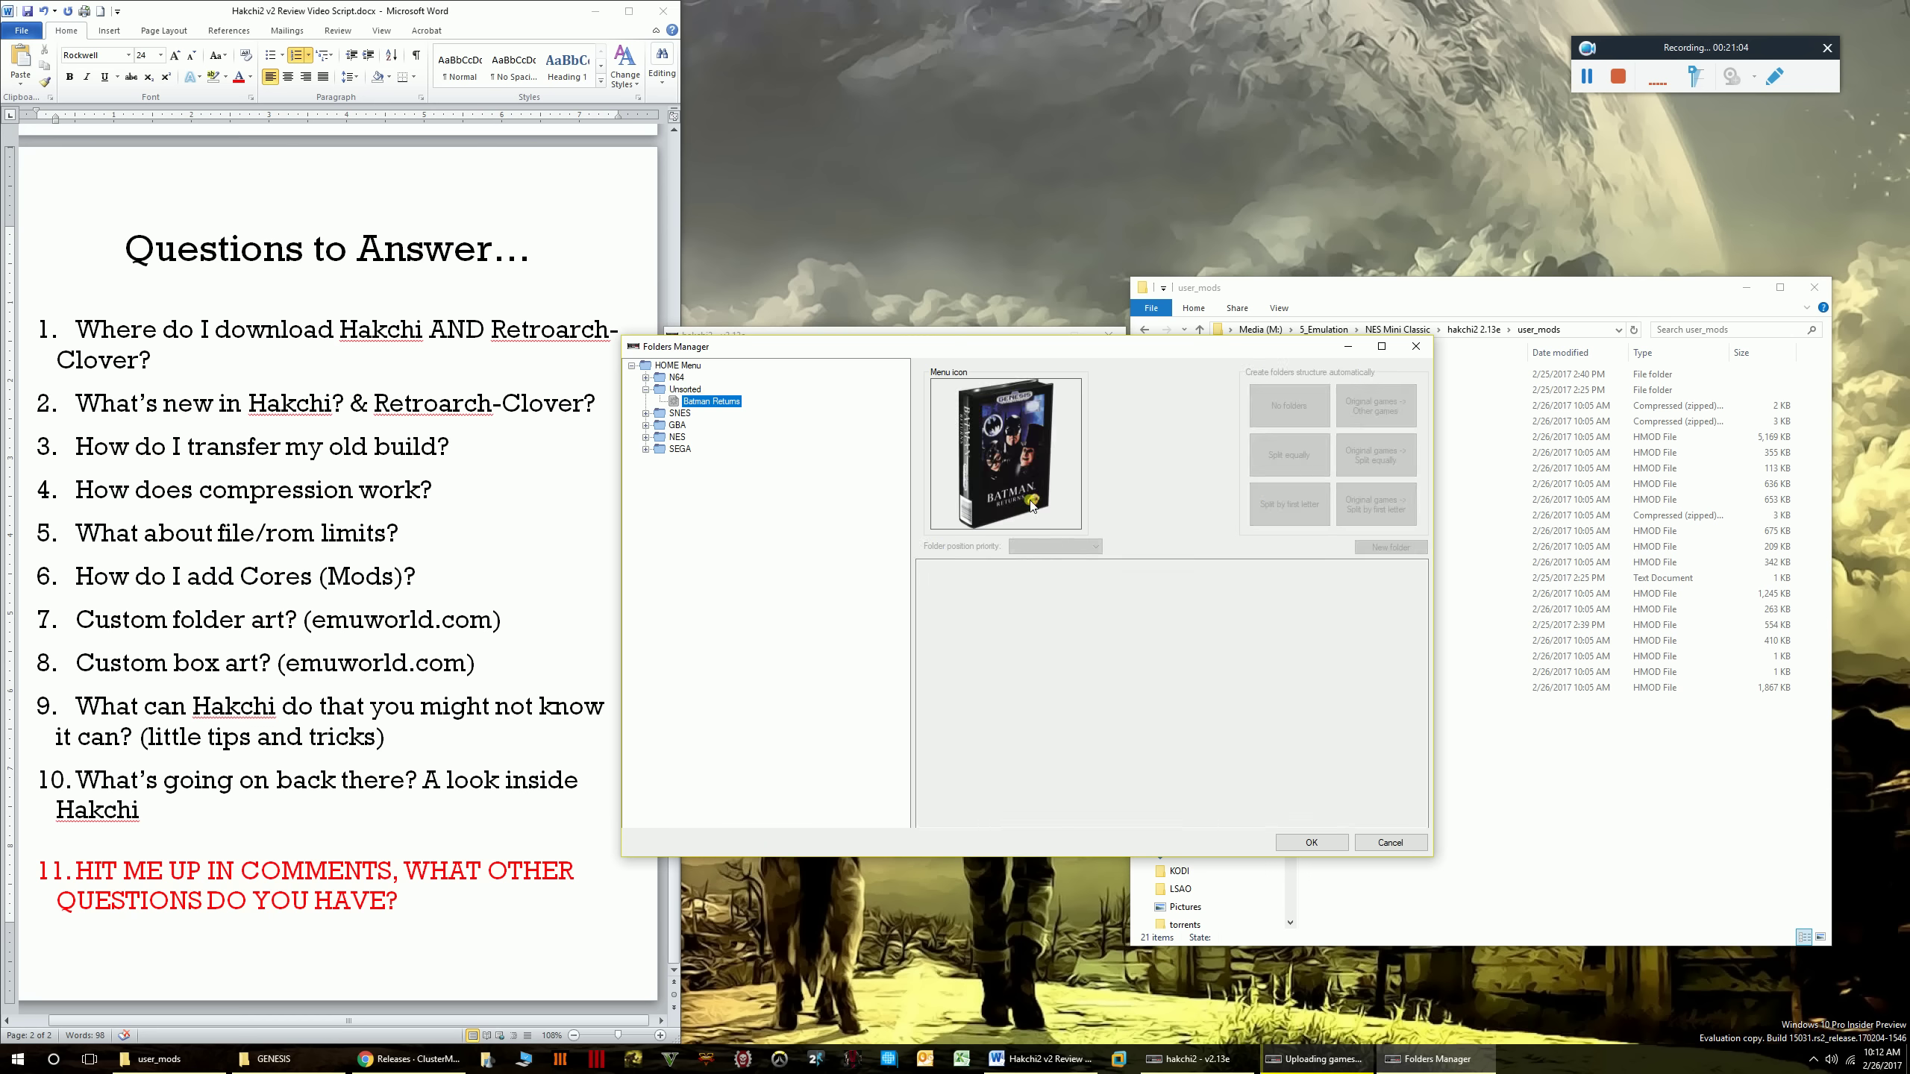
- Move Batman Returns from the Unsorted folder to the SEGA folder and check its box art there
left_click(684, 389)
left_click(967, 571)
left_click_drag(958, 569, 683, 452)
left_click(681, 438)
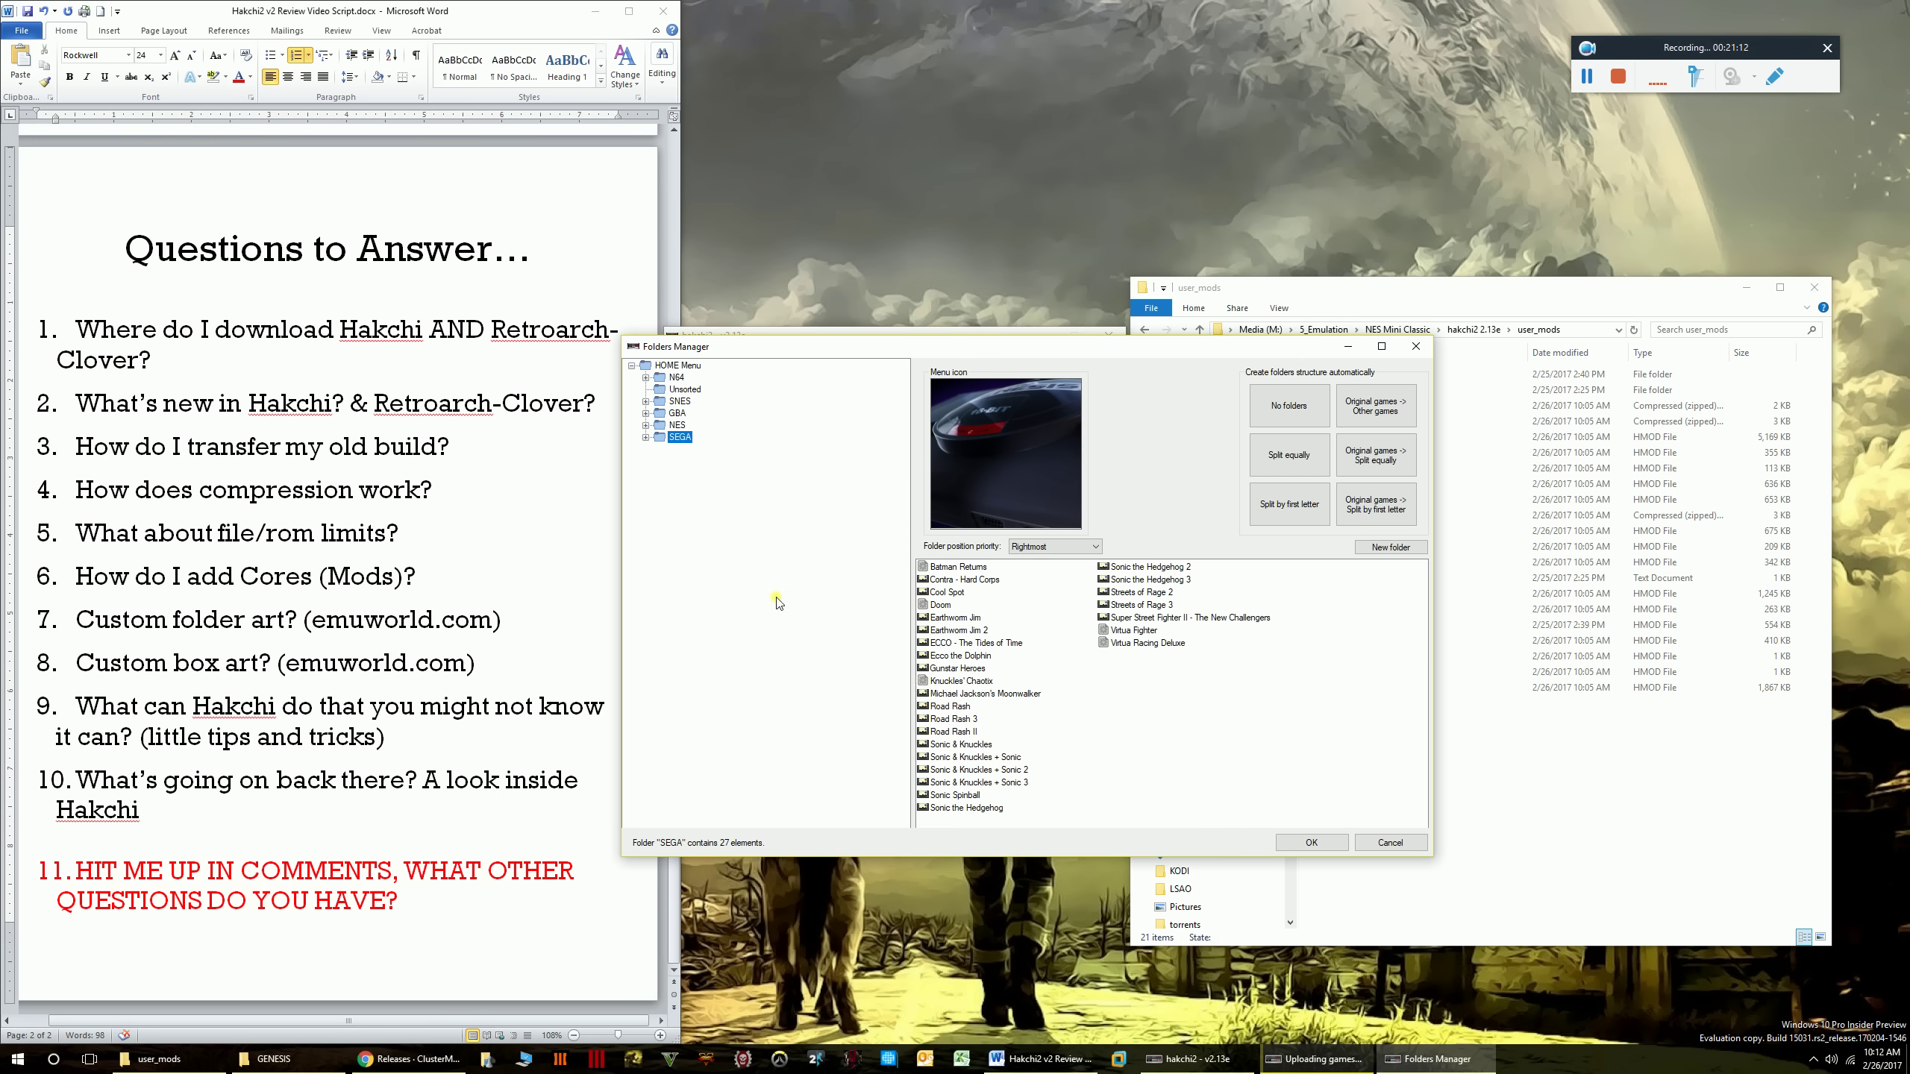
left_click(646, 438)
left_click(711, 461)
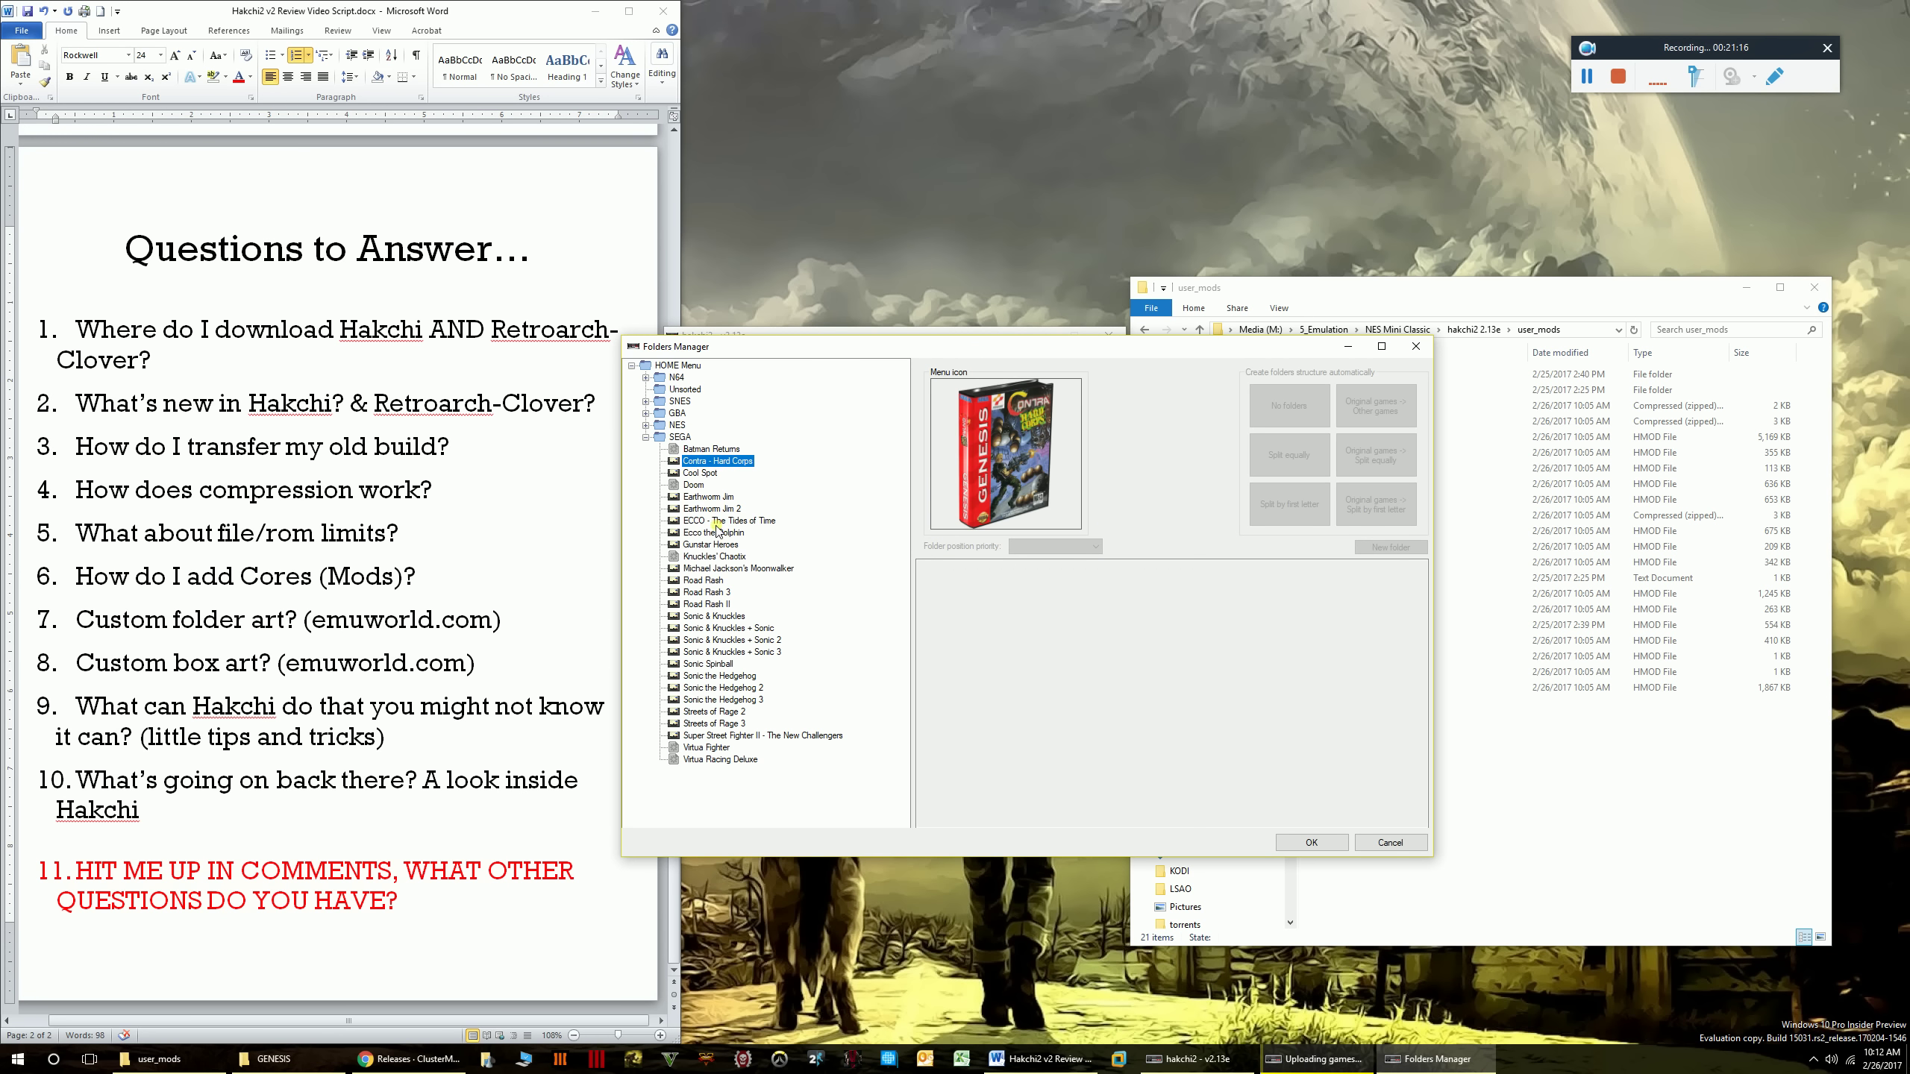
key("Up")
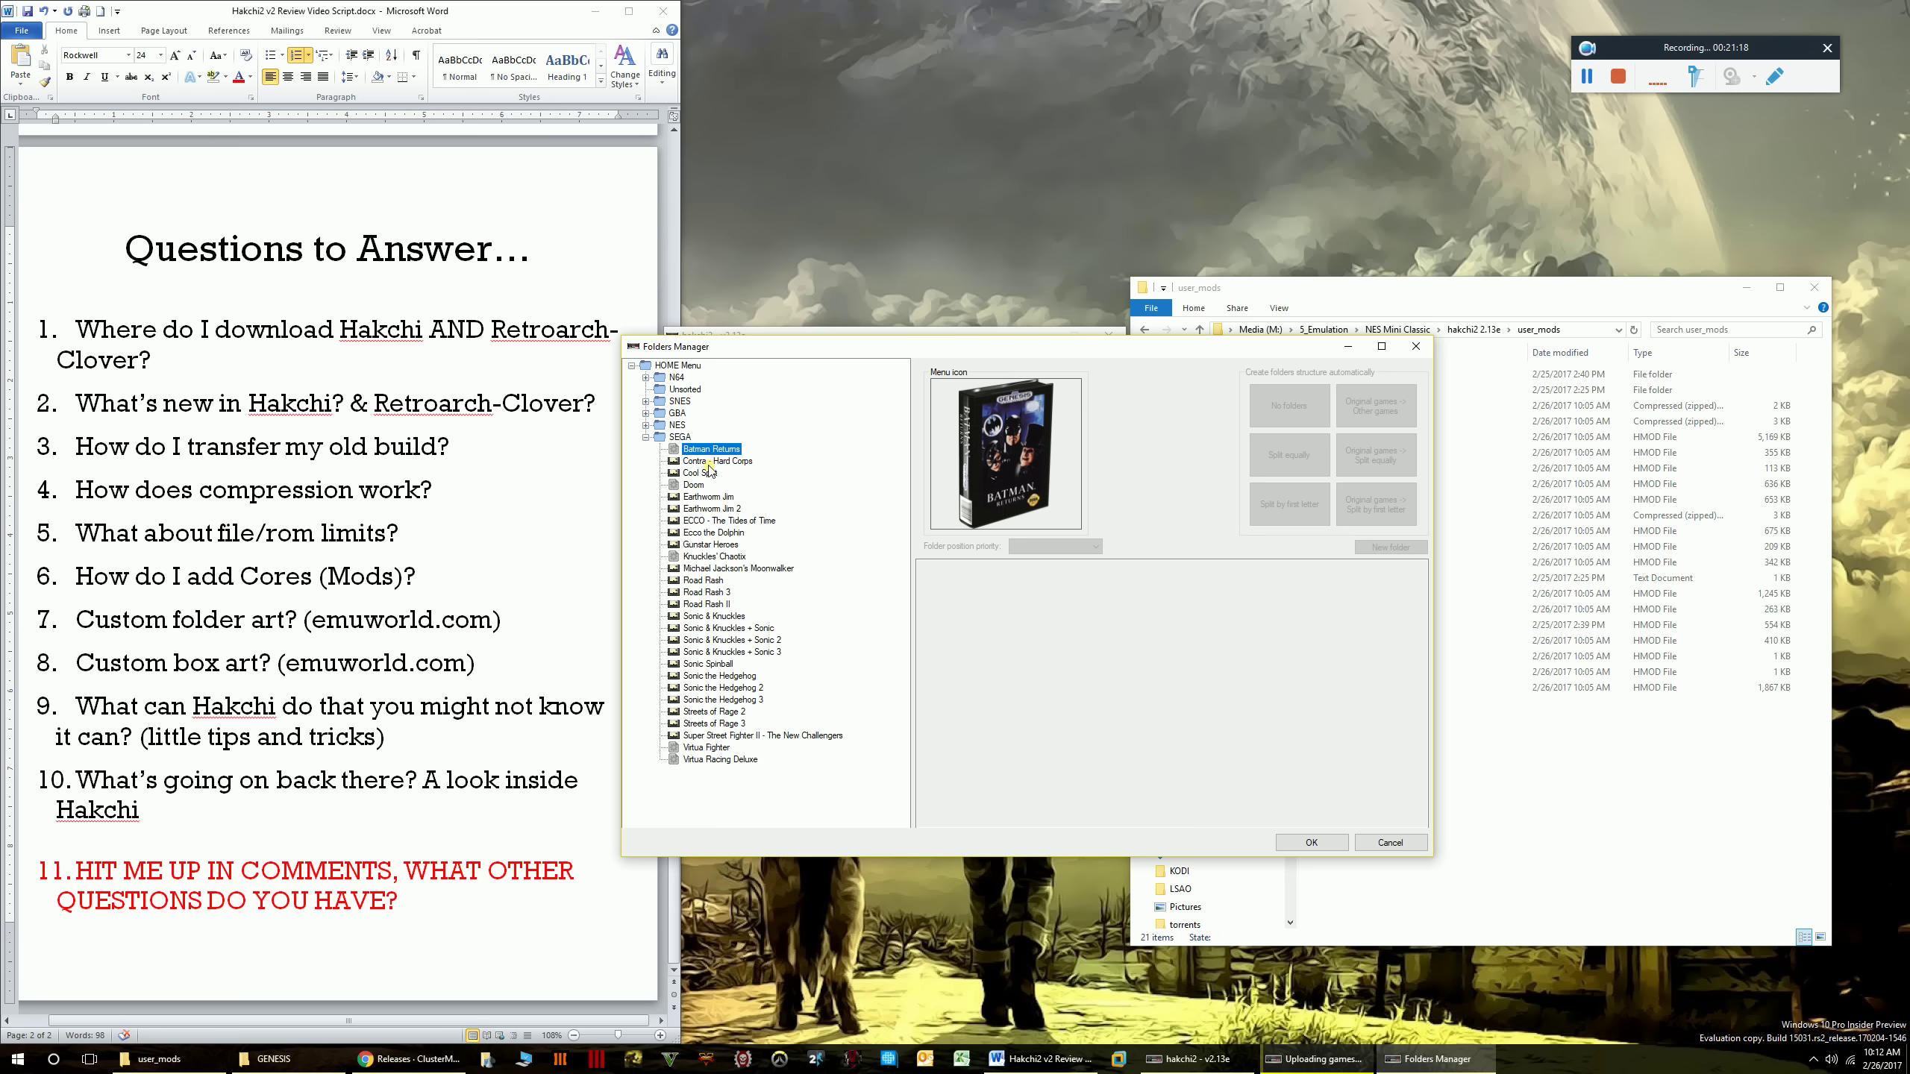
left_click(646, 438)
- Delete the empty Unsorted folder
left_click(682, 399)
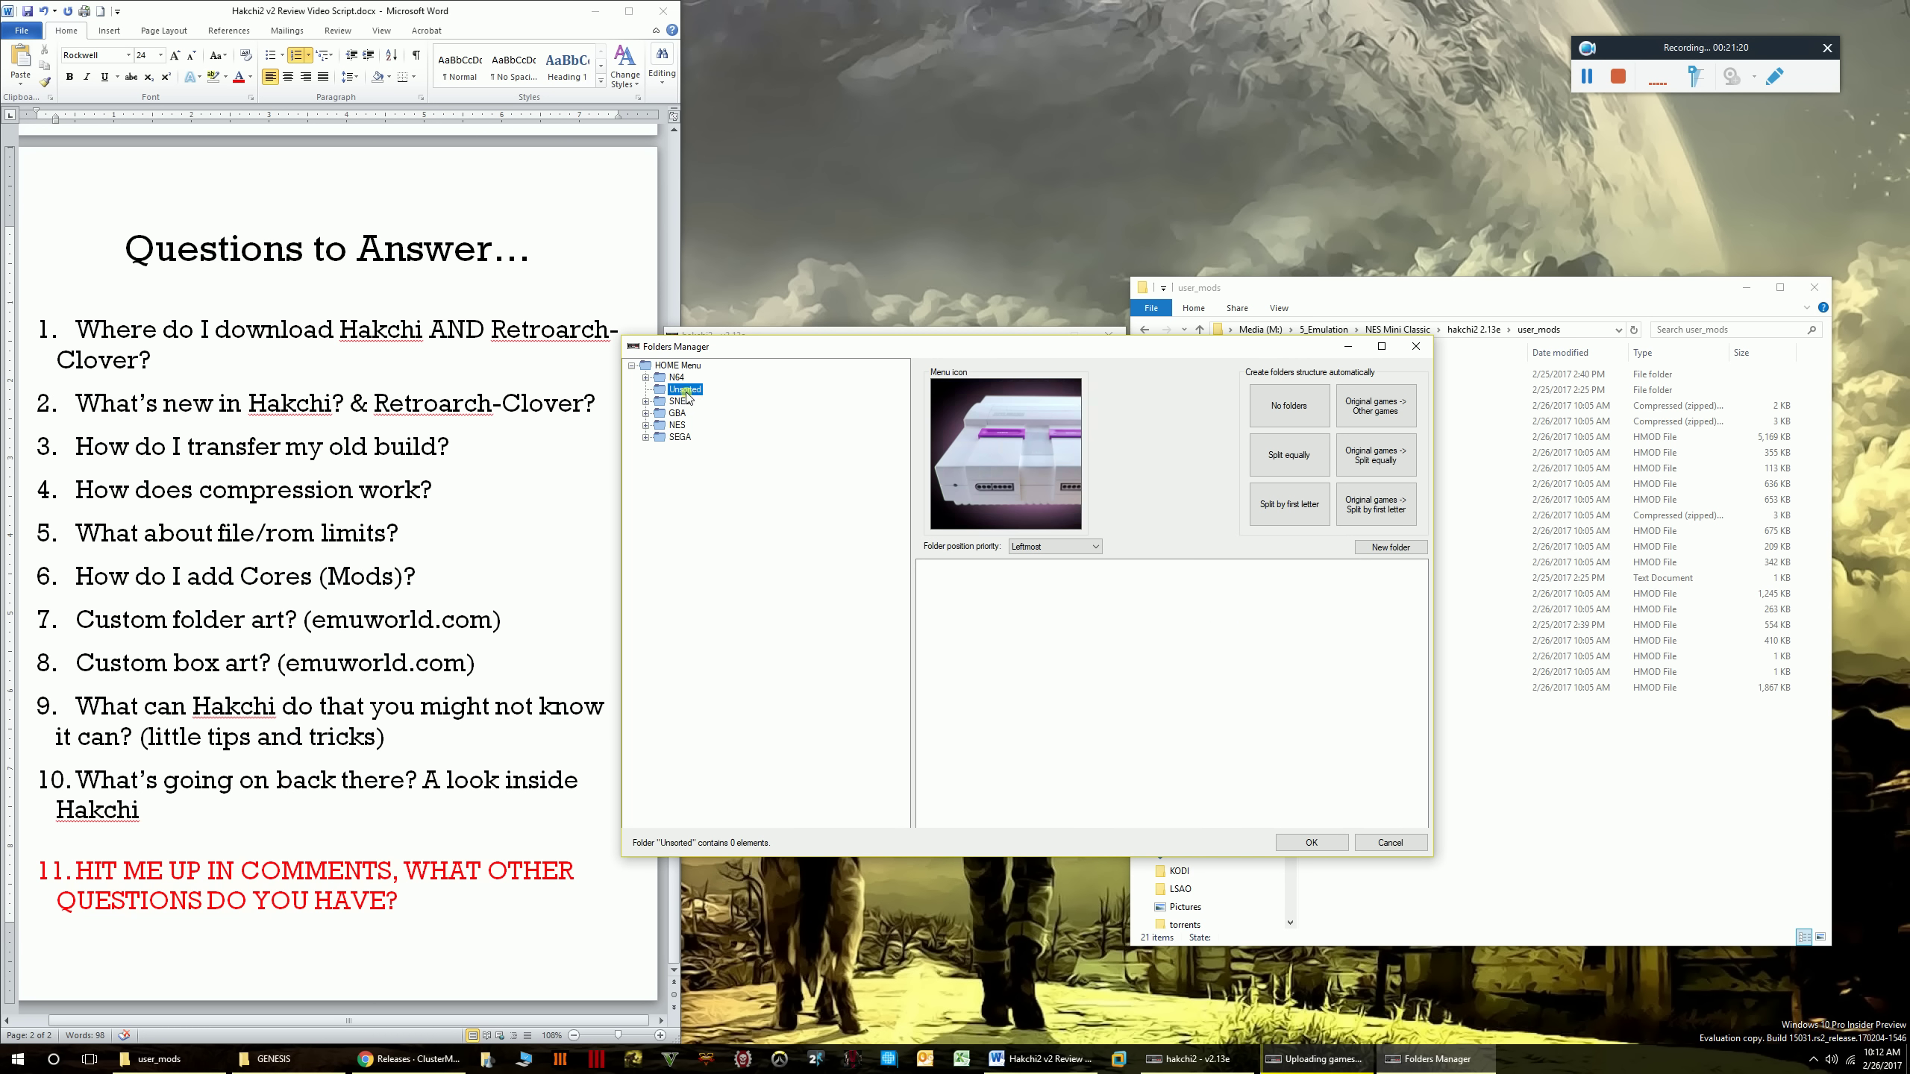
right_click(688, 393)
right_click(685, 390)
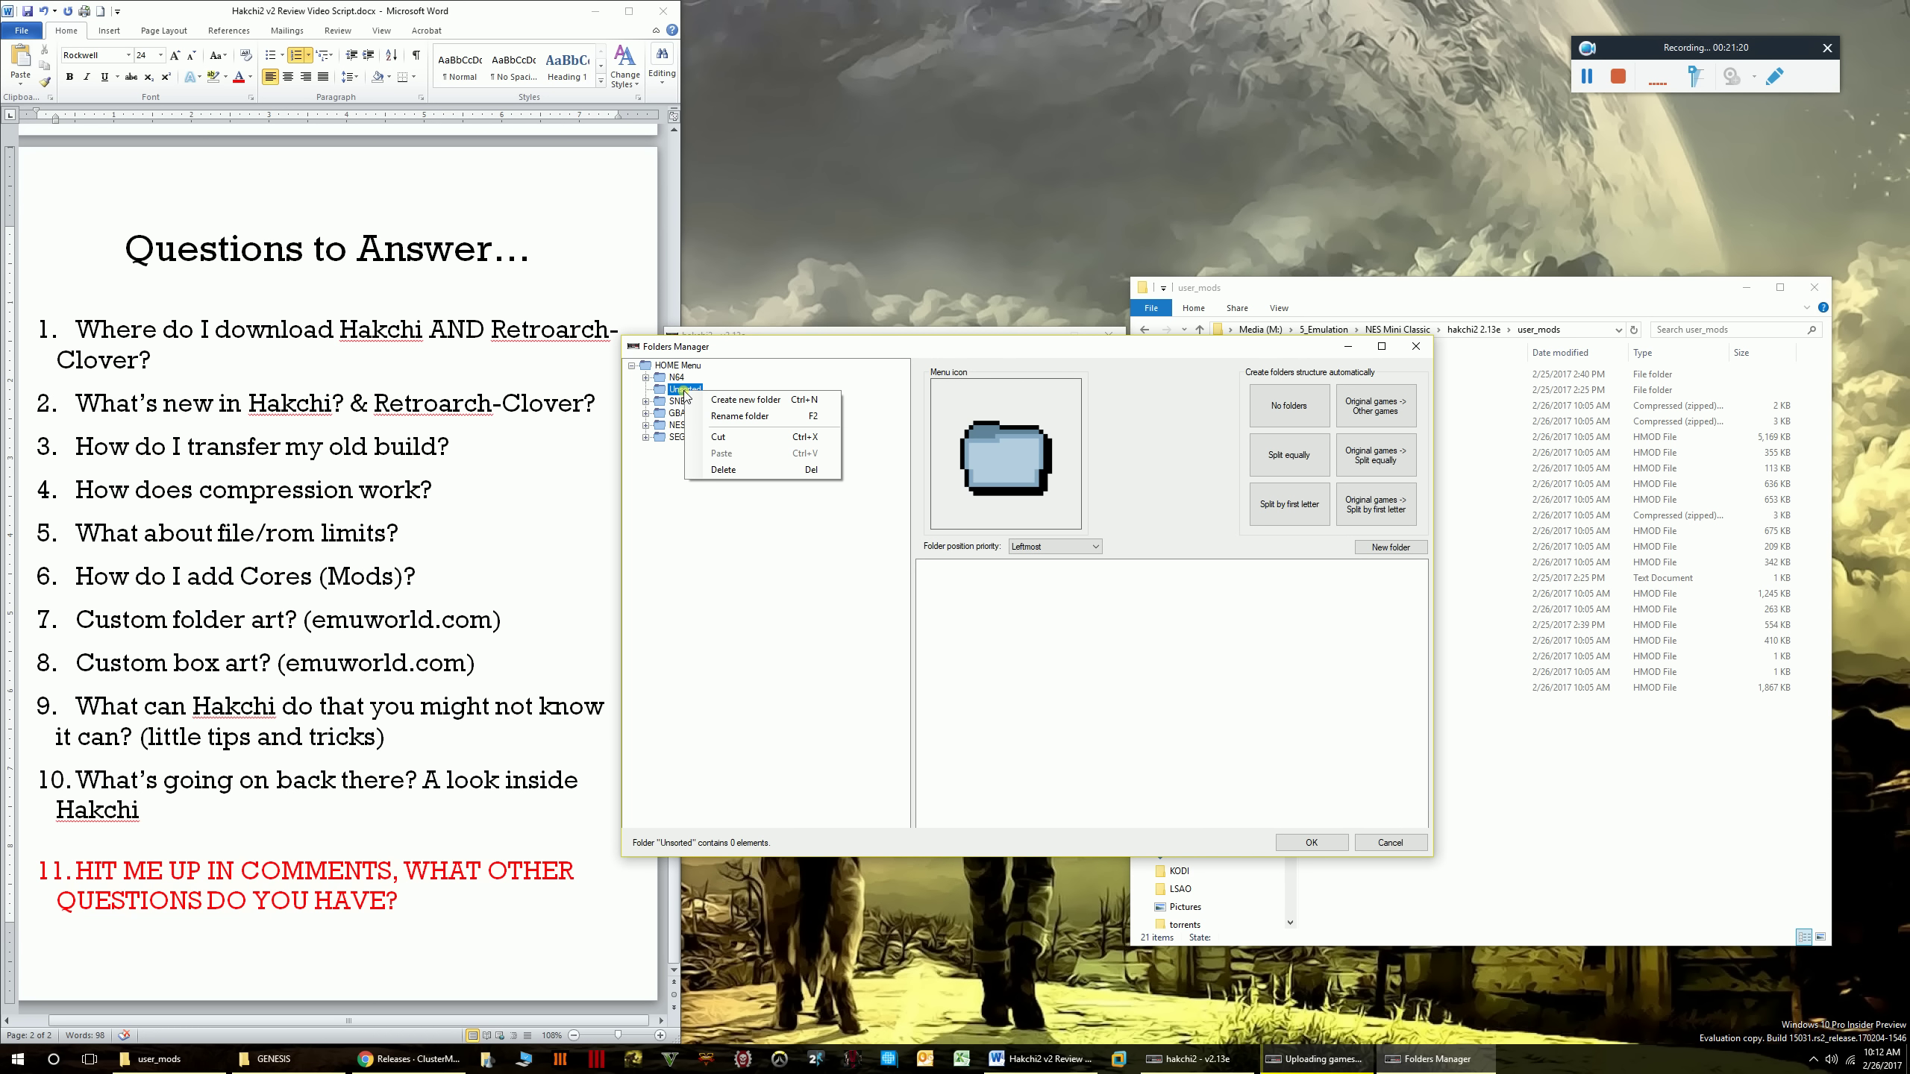
left_click(727, 469)
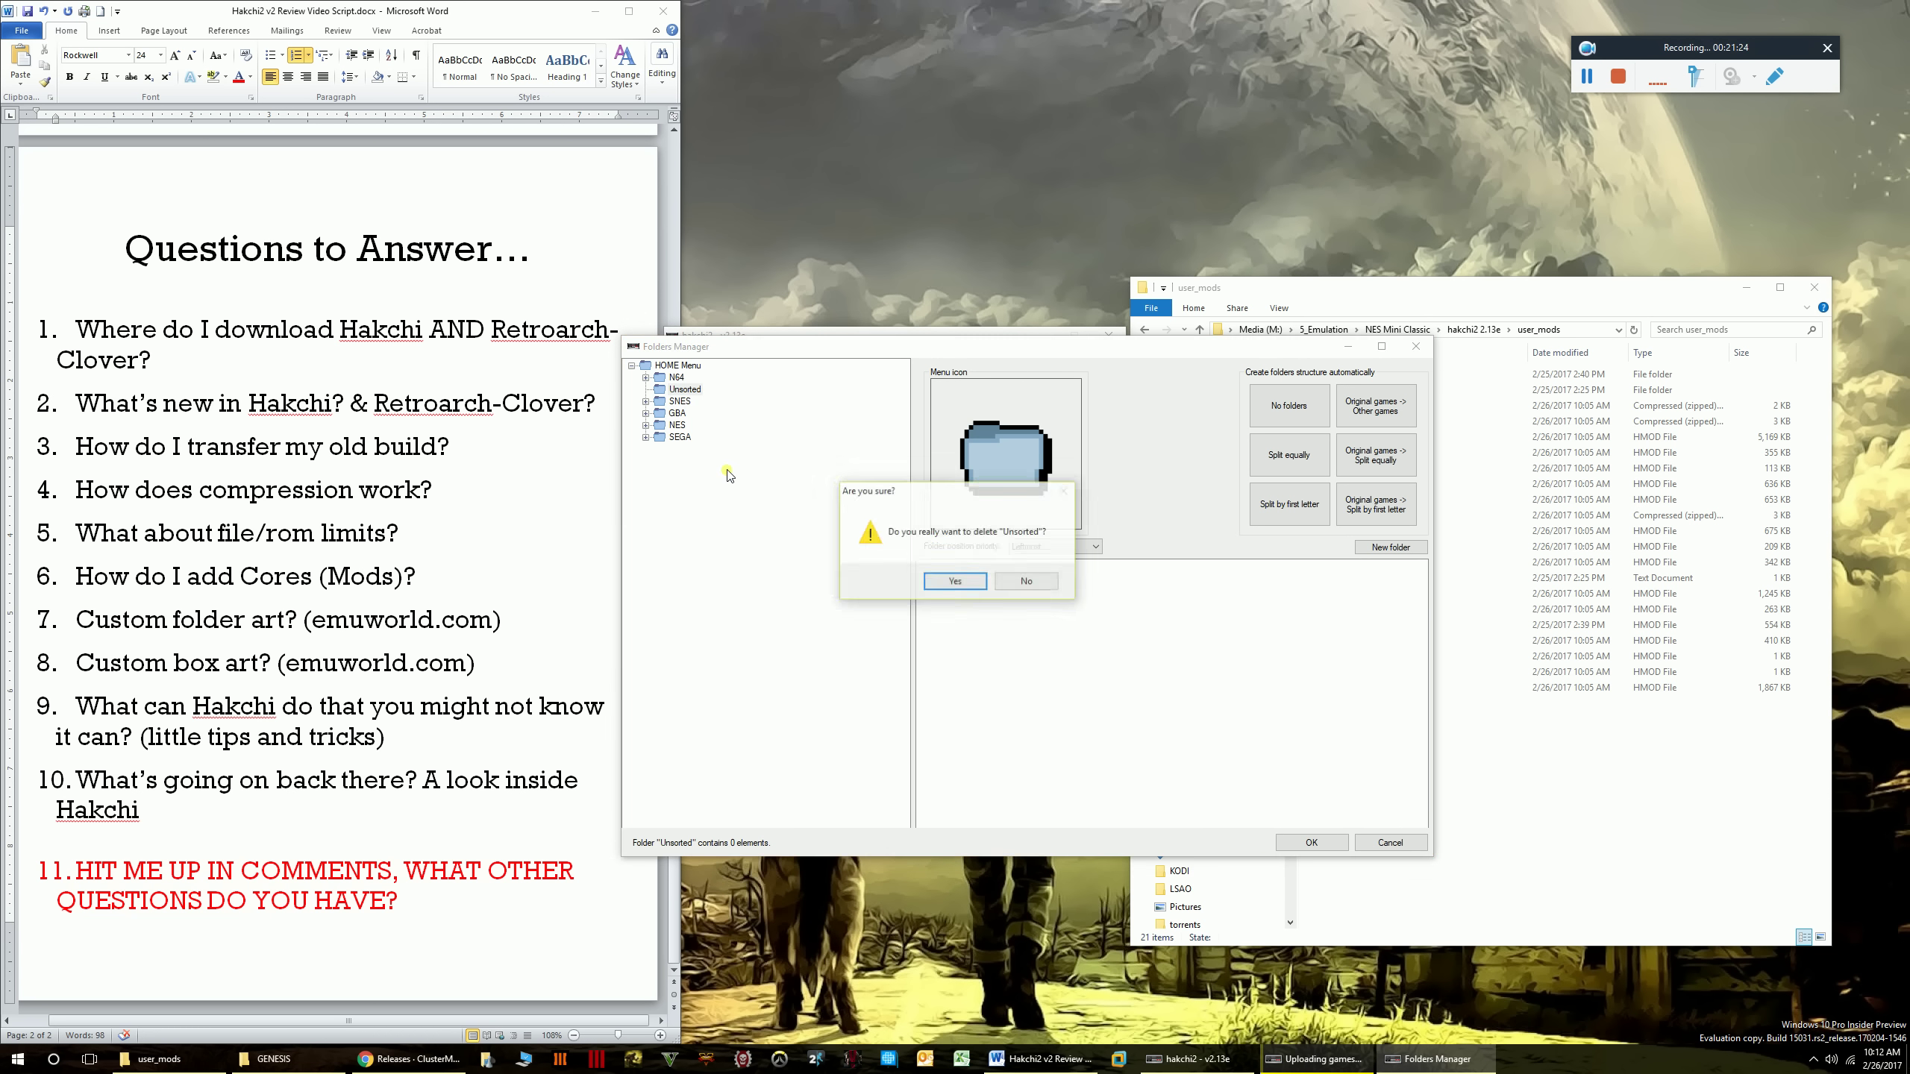
left_click(949, 583)
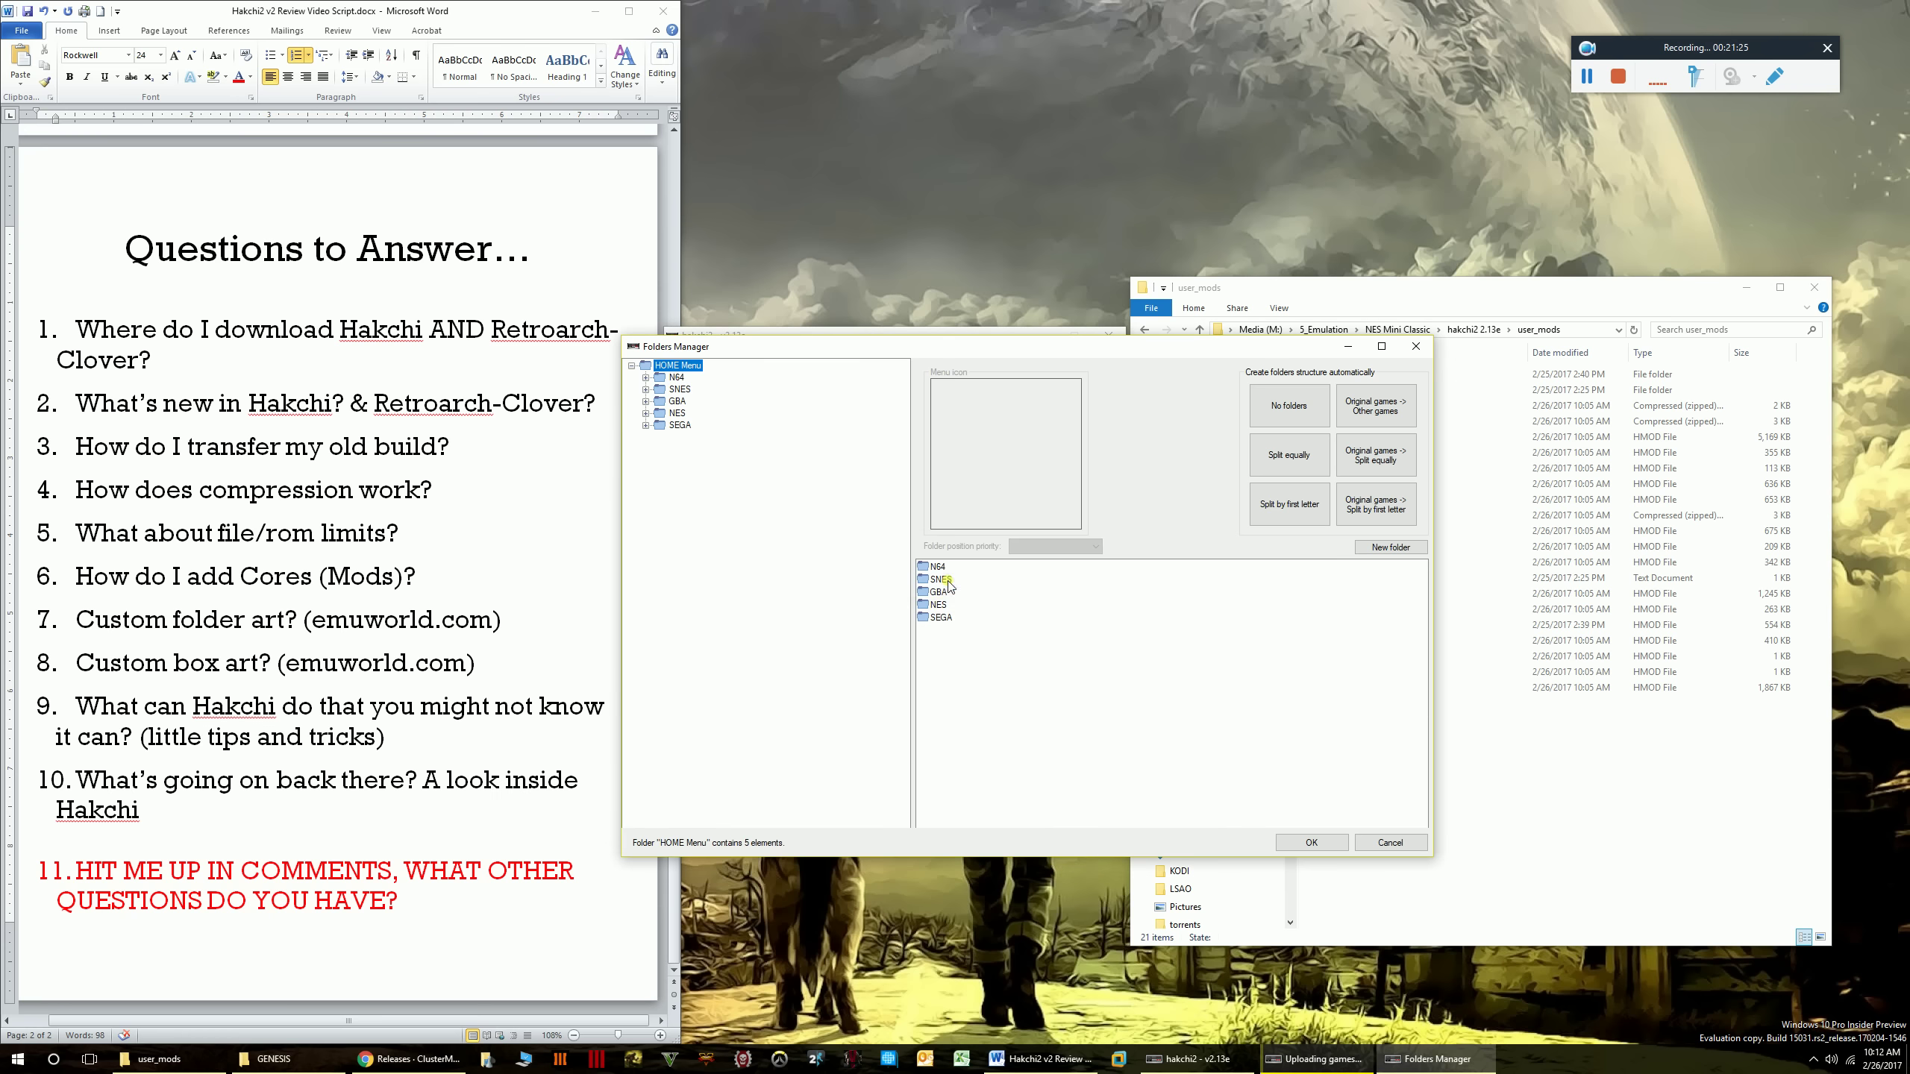
- Expand the N64 folder to view the 007 - GoldenEye box art, and return to the HOME Menu level
left_click(644, 377)
left_click(718, 389)
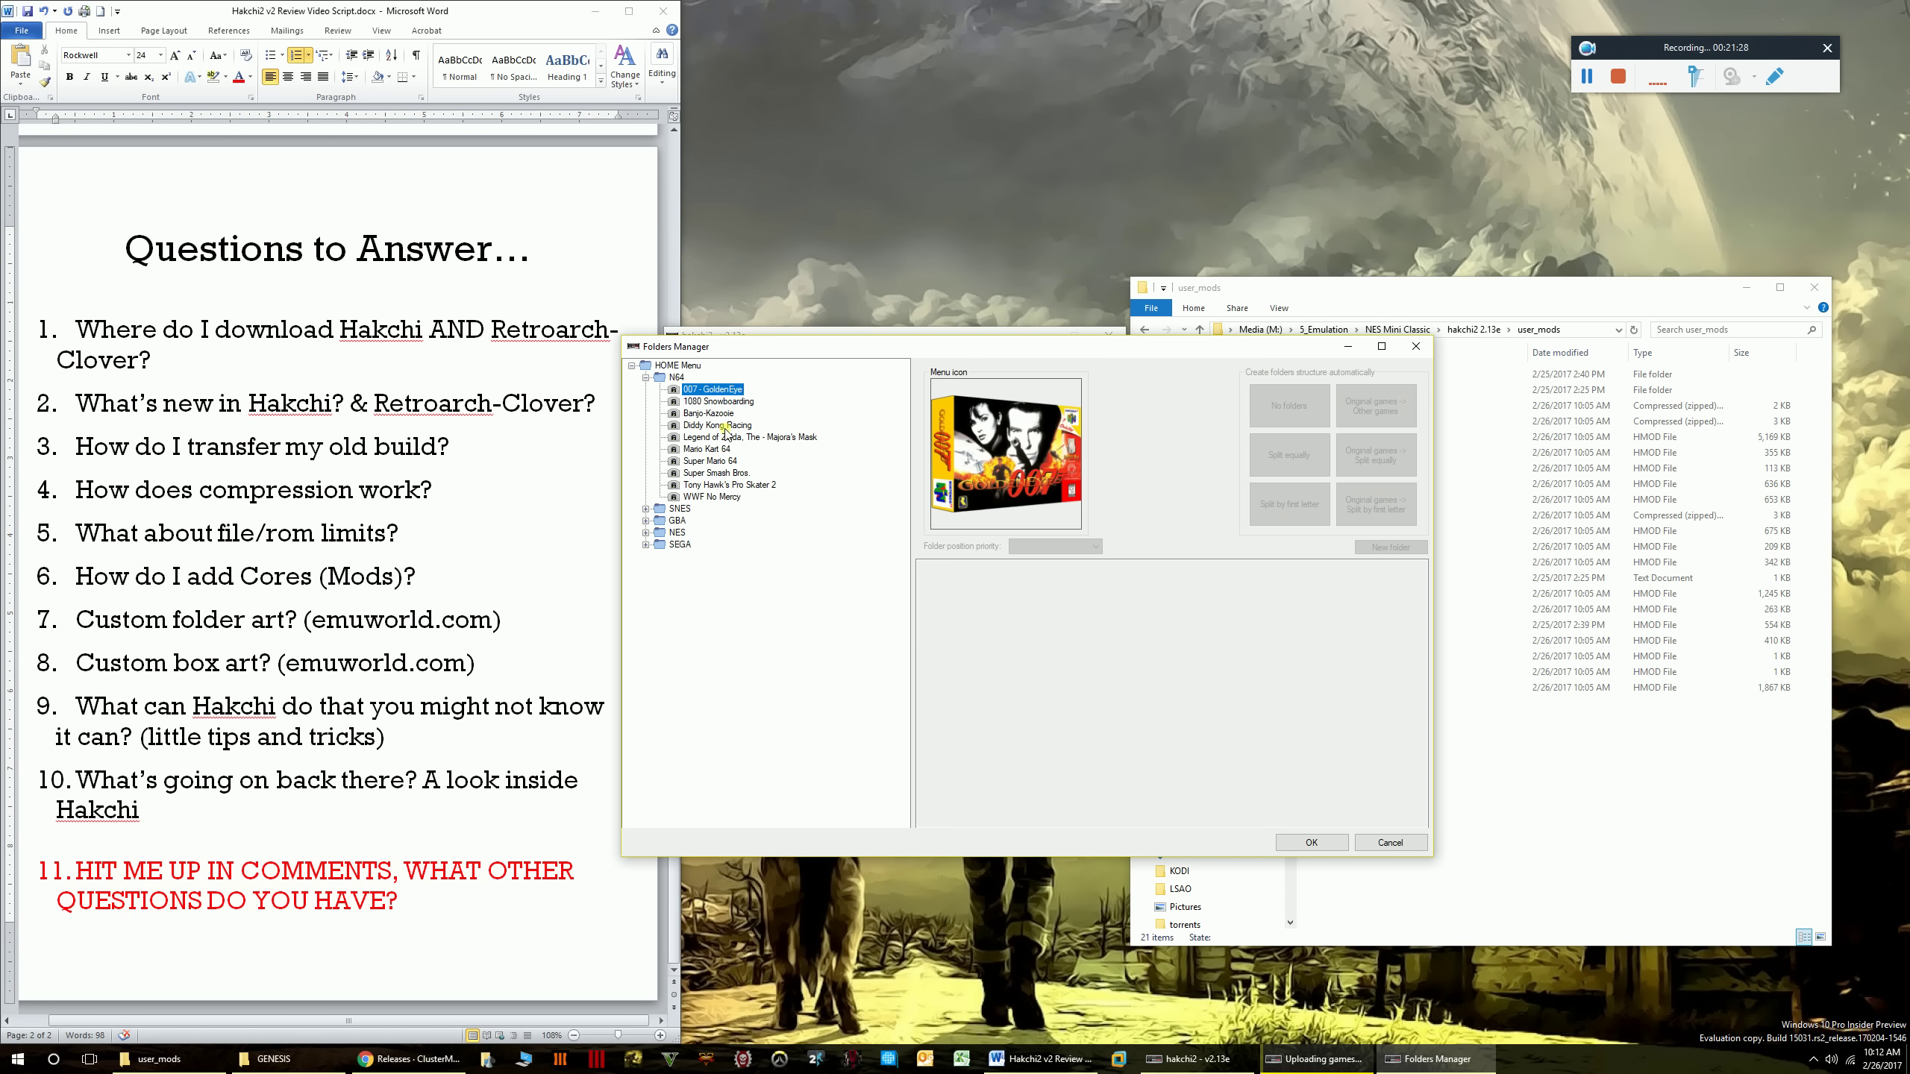
left_click(678, 366)
left_click(1145, 673)
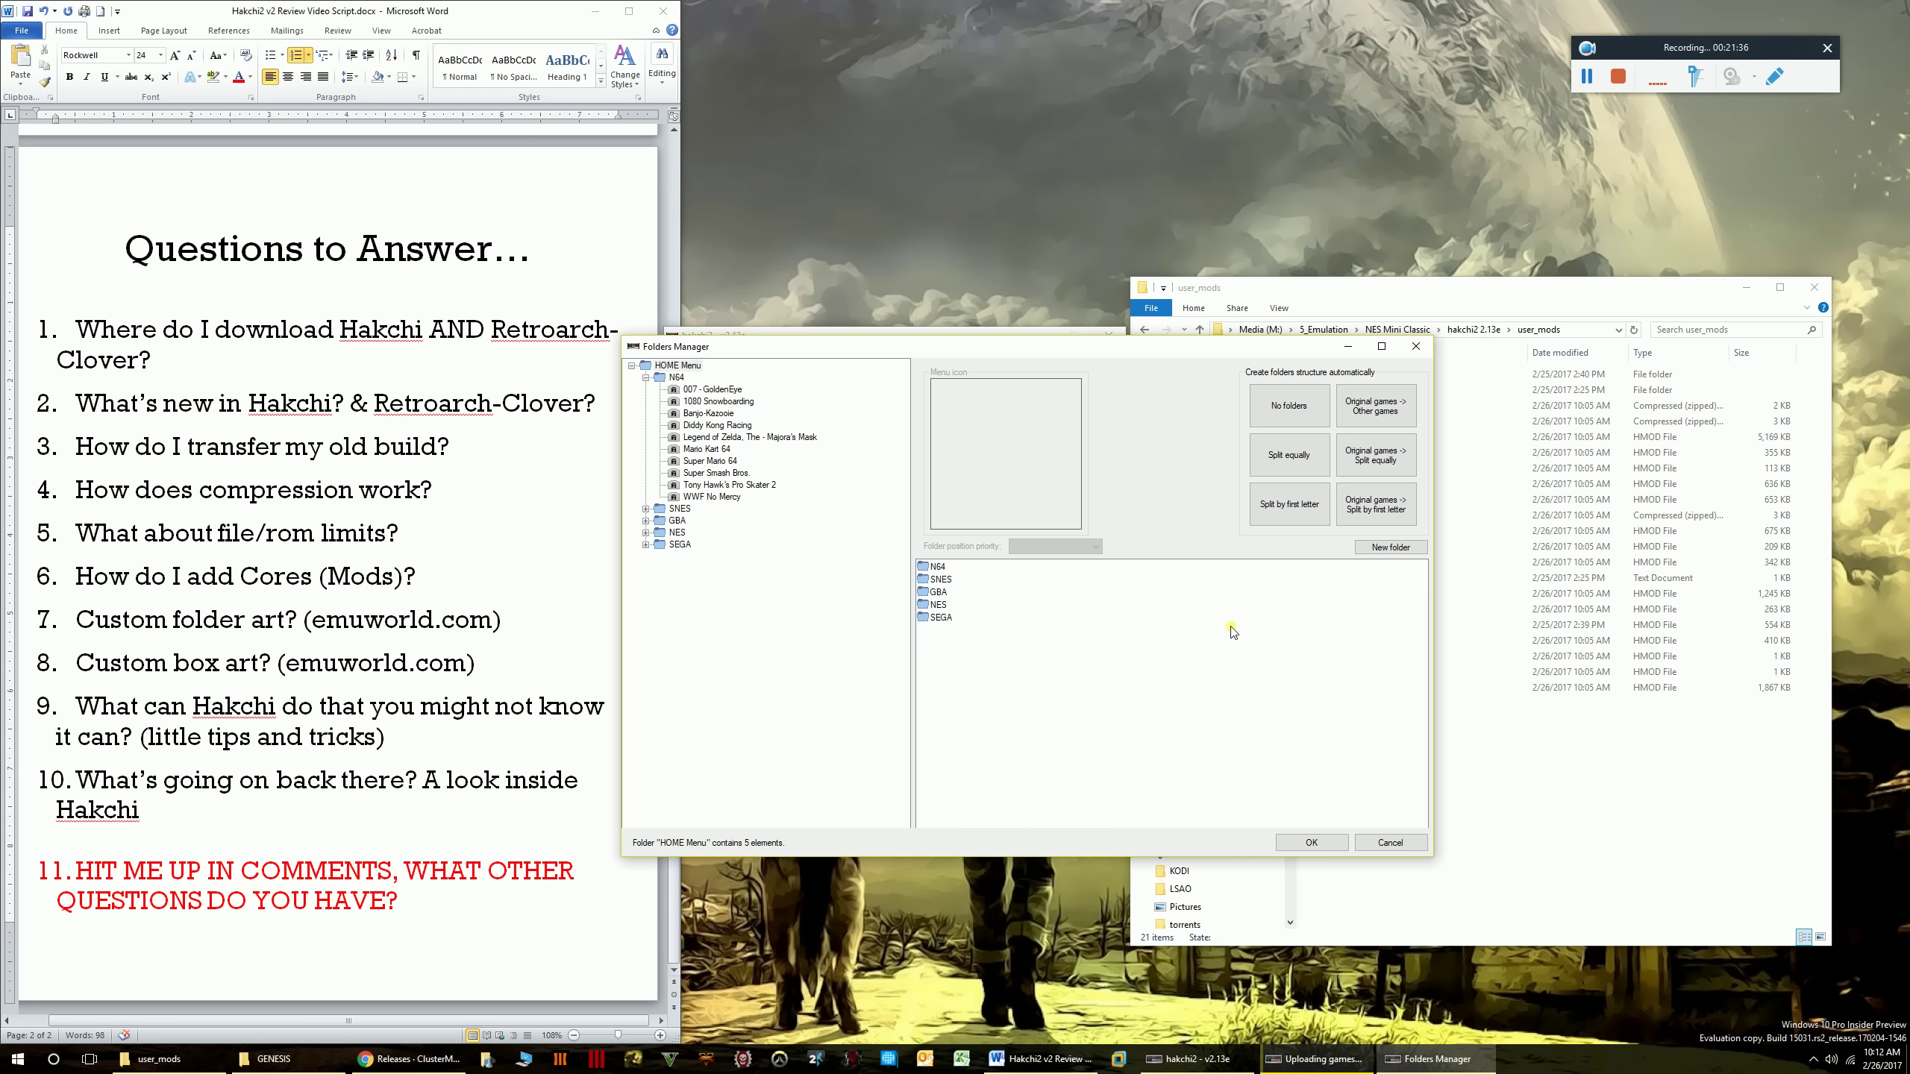
- Open the N64 folder and try selecting several of its games at once
double_click(939, 566)
left_click(966, 567)
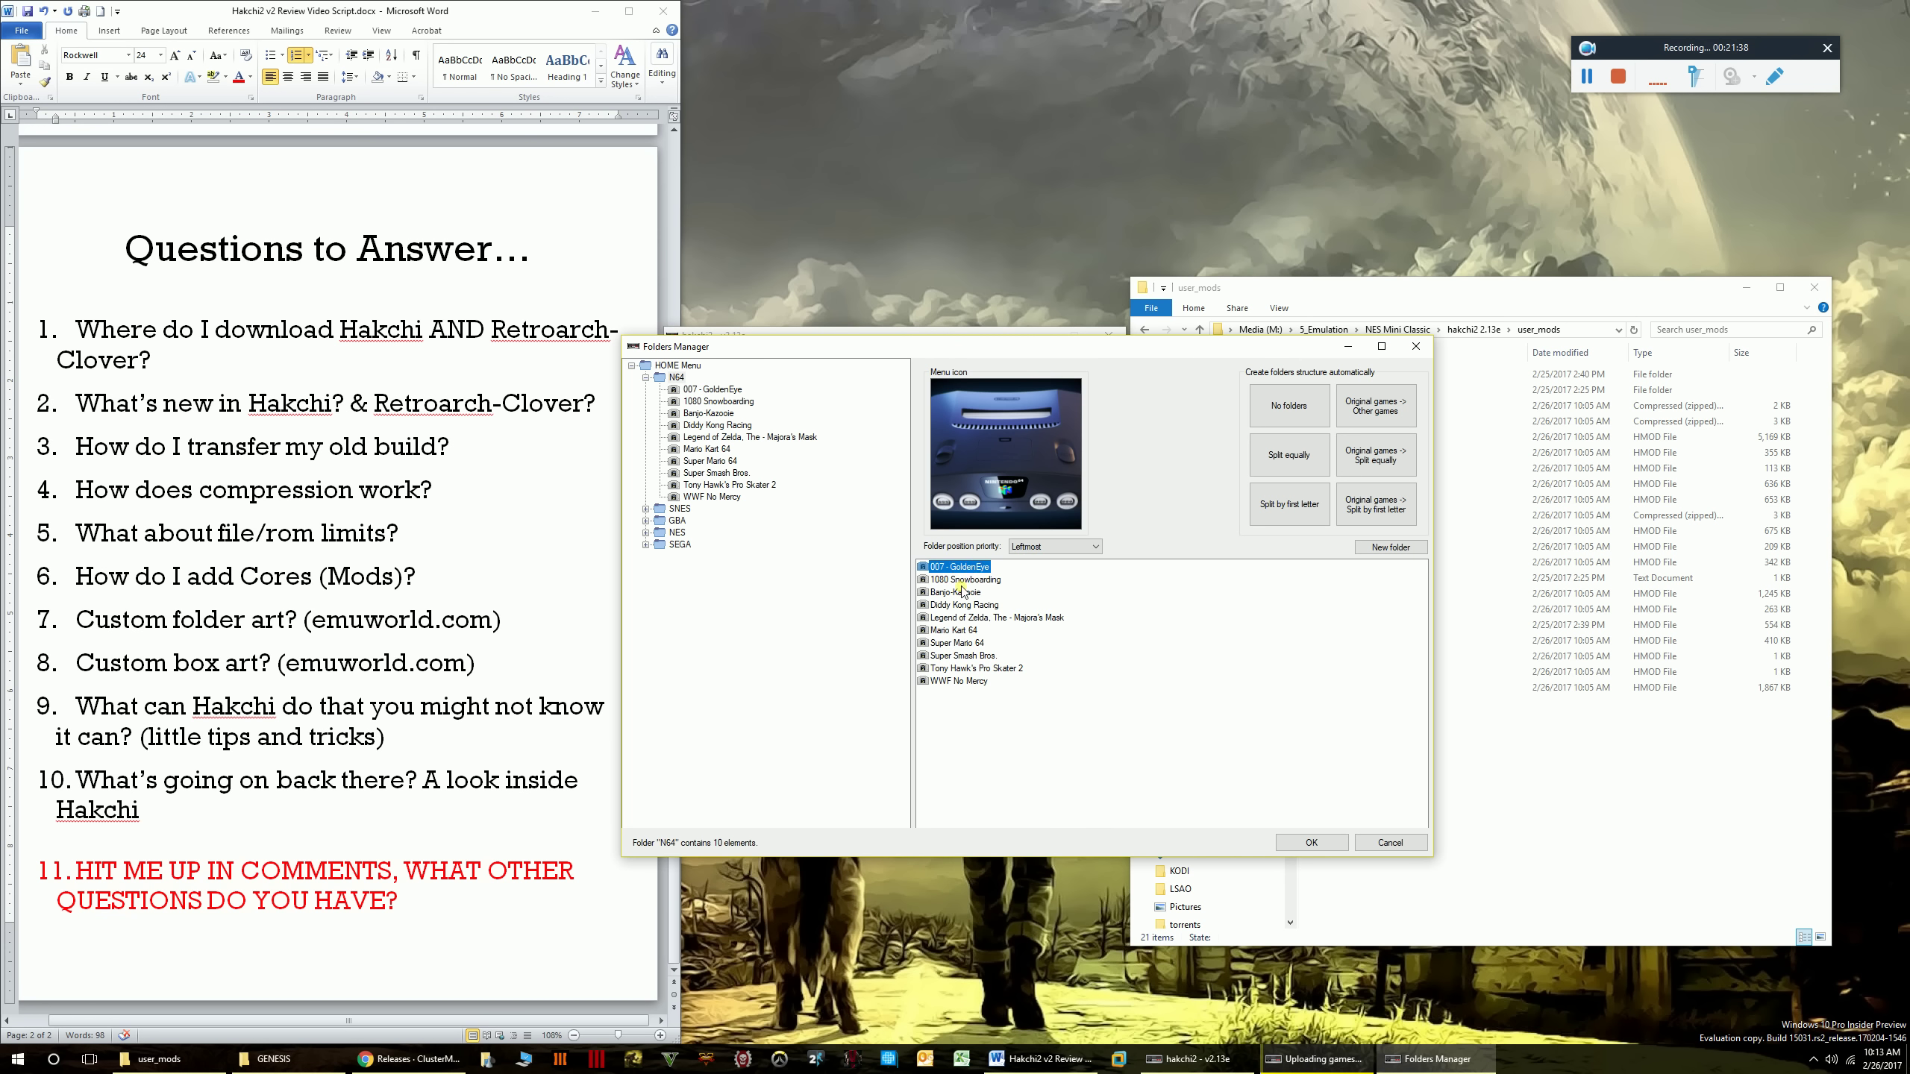
left_click_drag(963, 632, 955, 684)
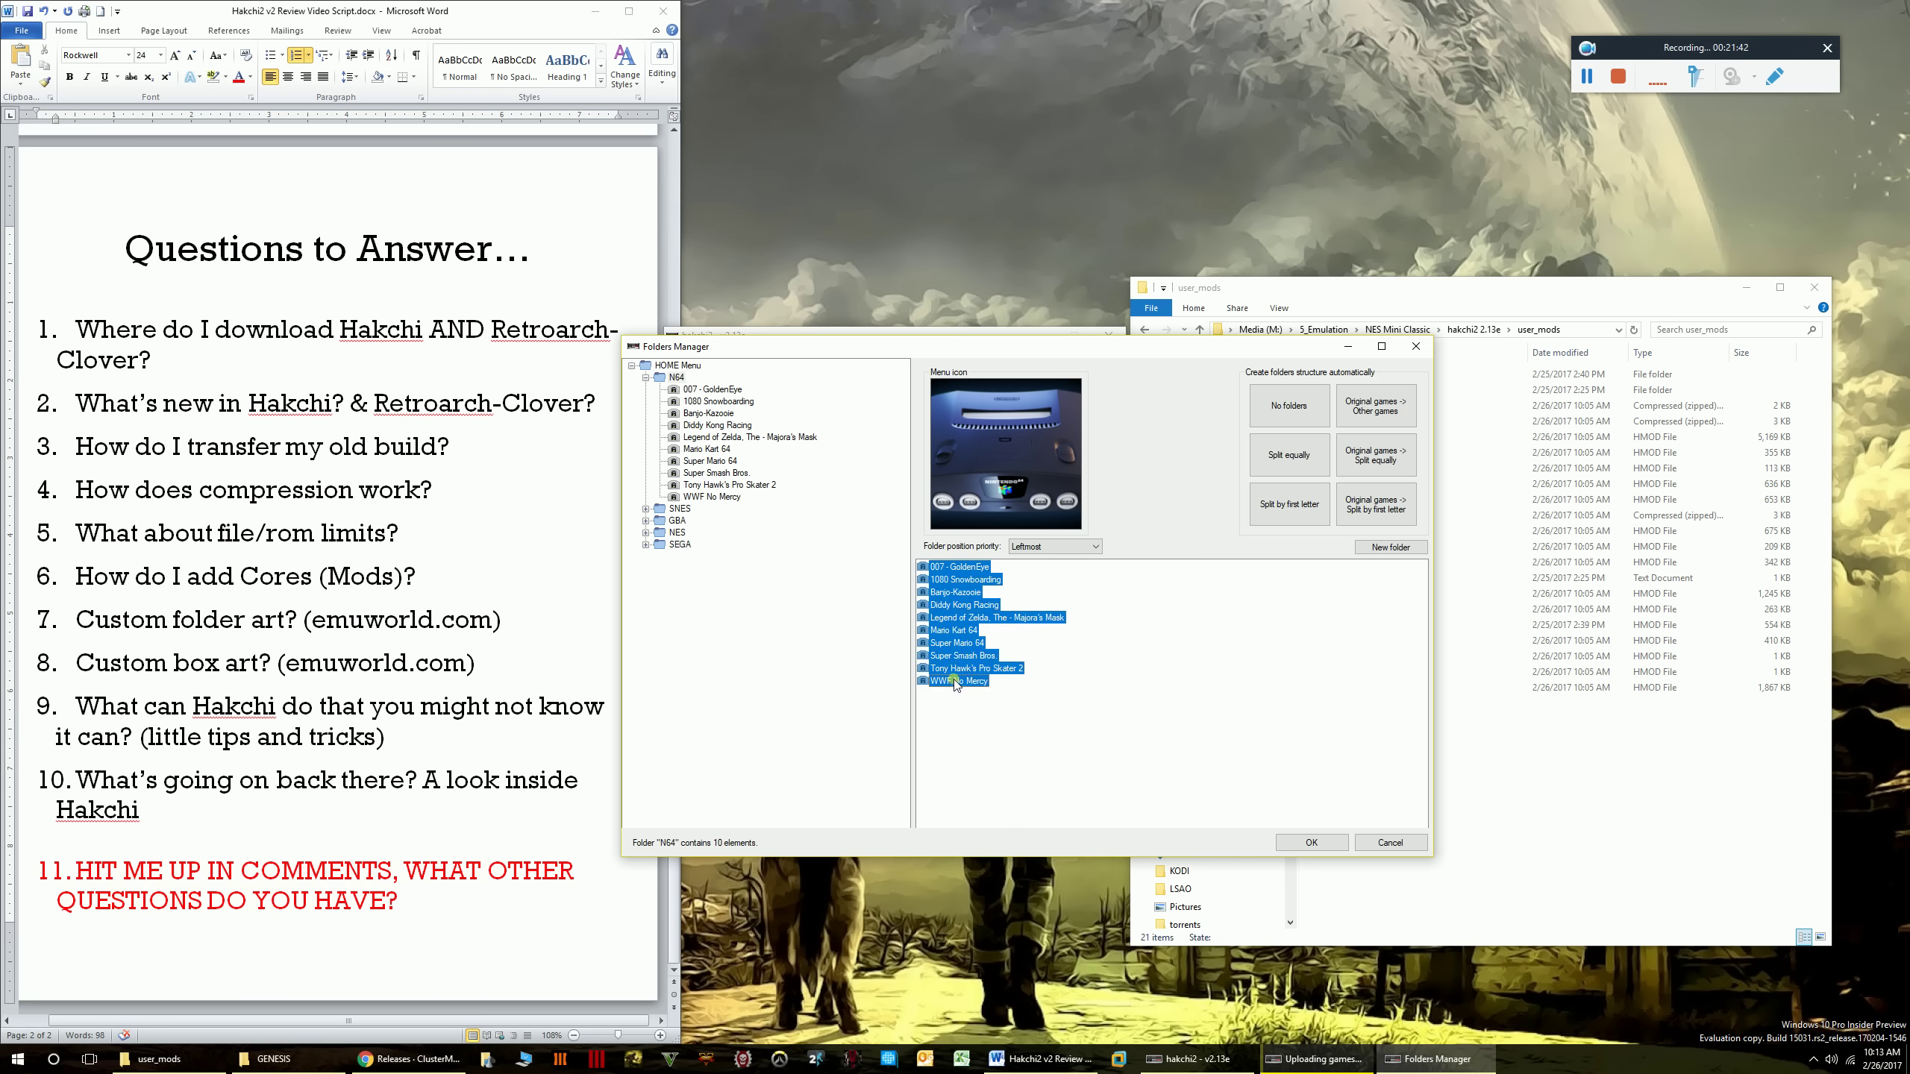
right_click(949, 617)
left_click(1017, 767)
left_click_drag(956, 568, 949, 623)
left_click(962, 671, "shift")
left_click(962, 593)
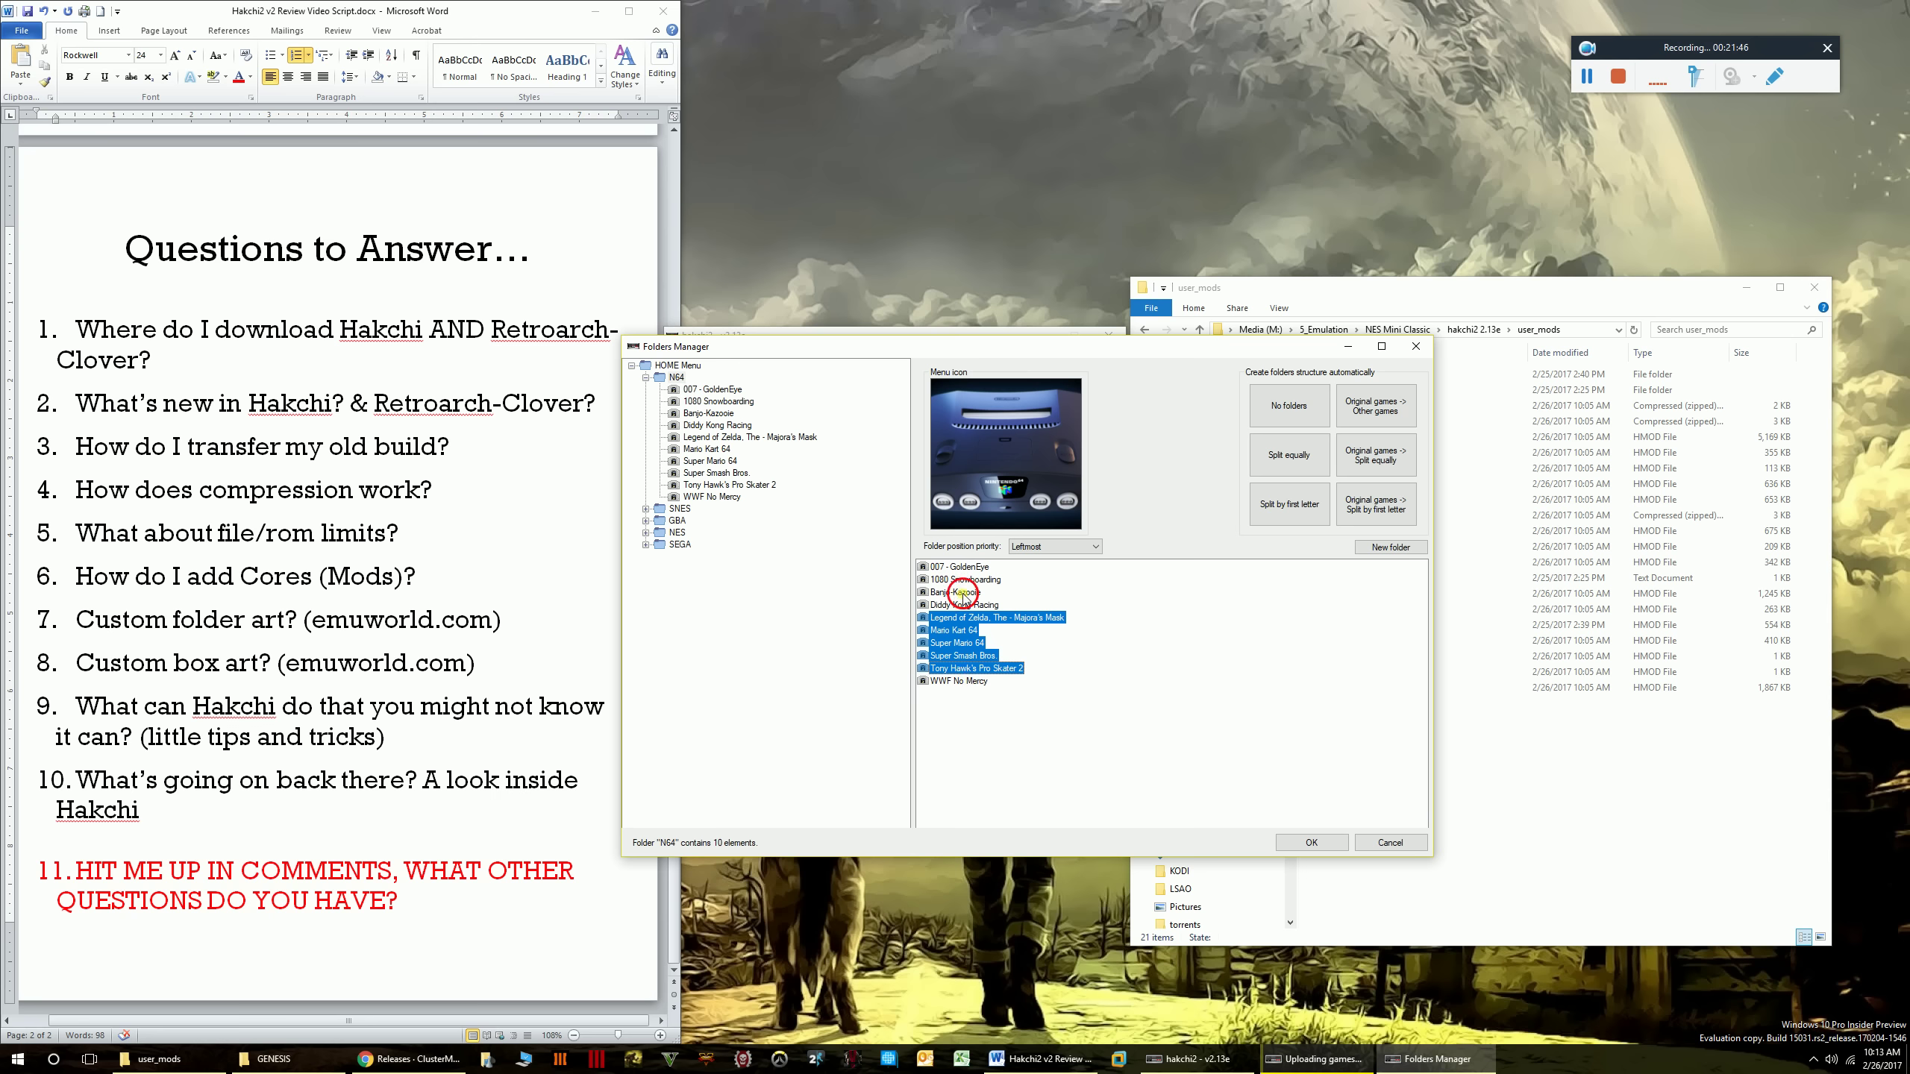
left_click(972, 643)
left_click(963, 683)
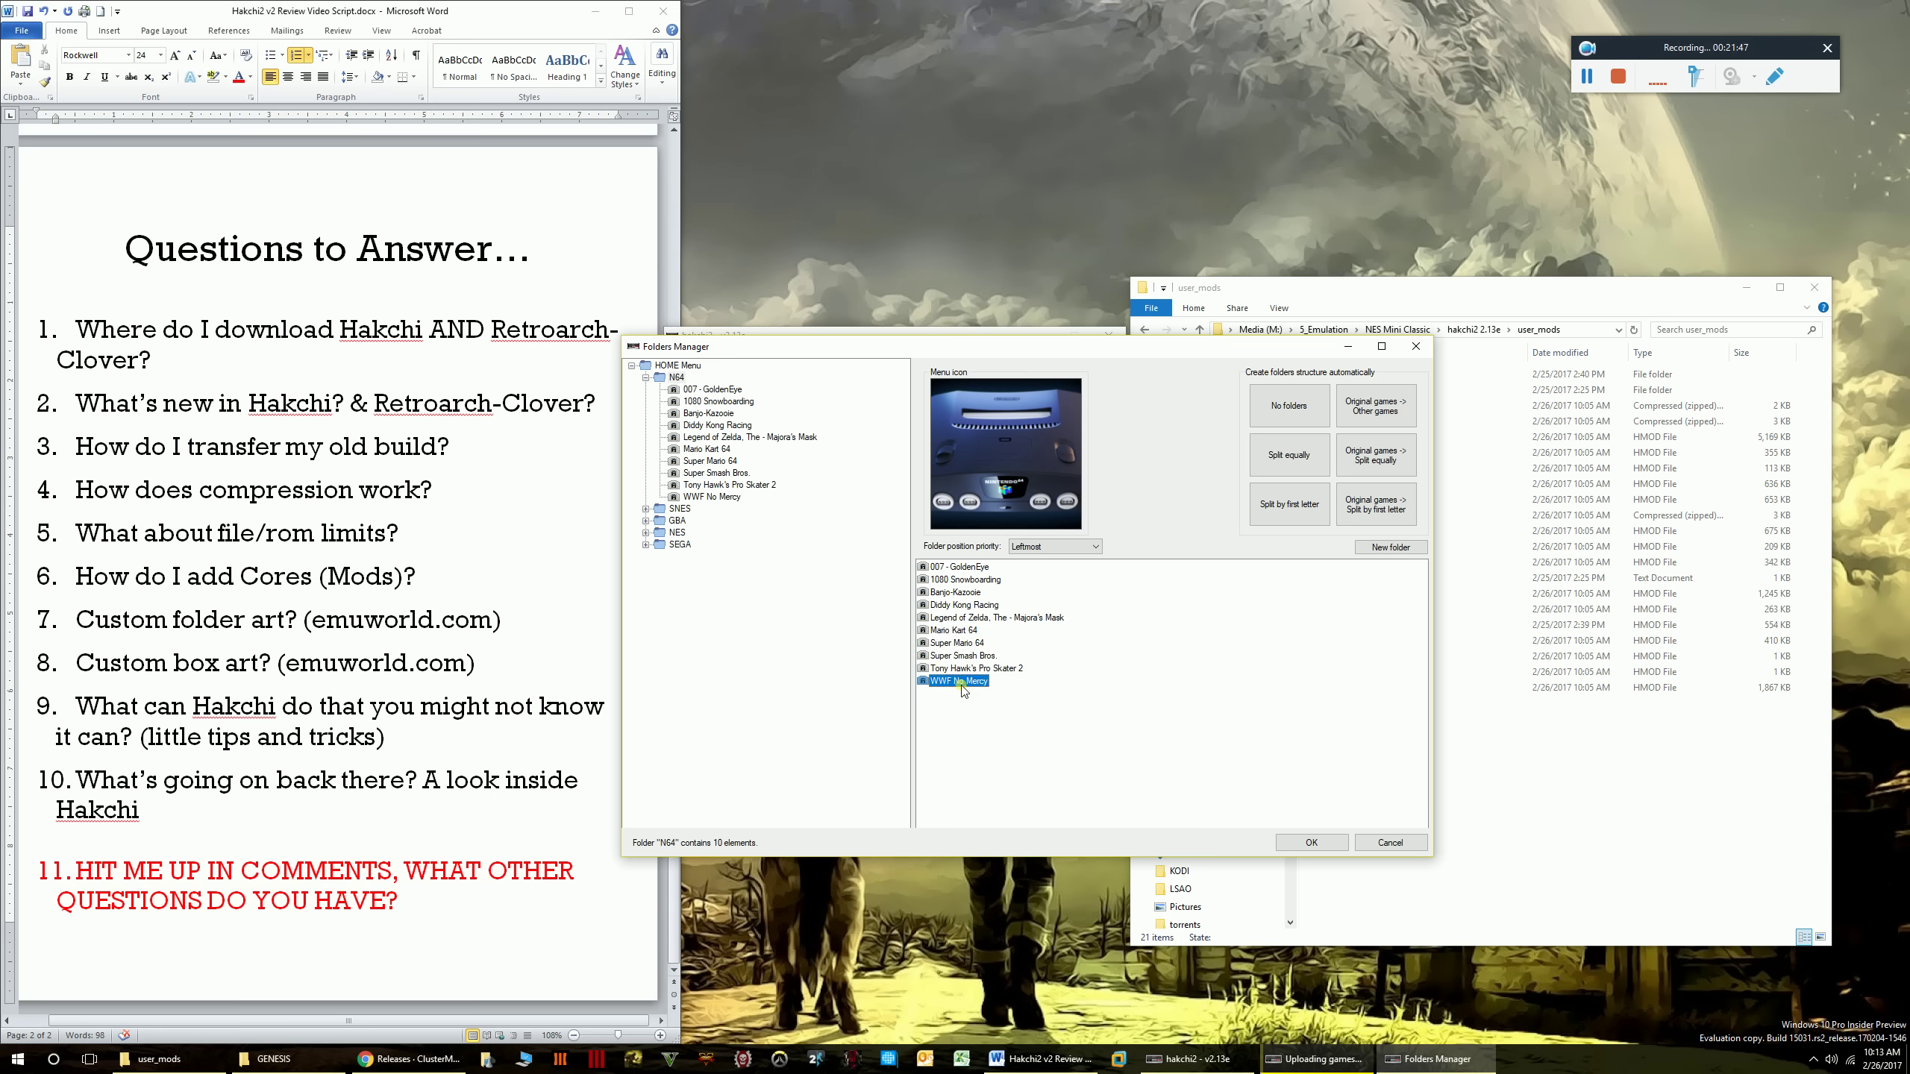
- Expand the SNES folder and browse its Super Mario games, ending on the folder's full contents
left_click(646, 510)
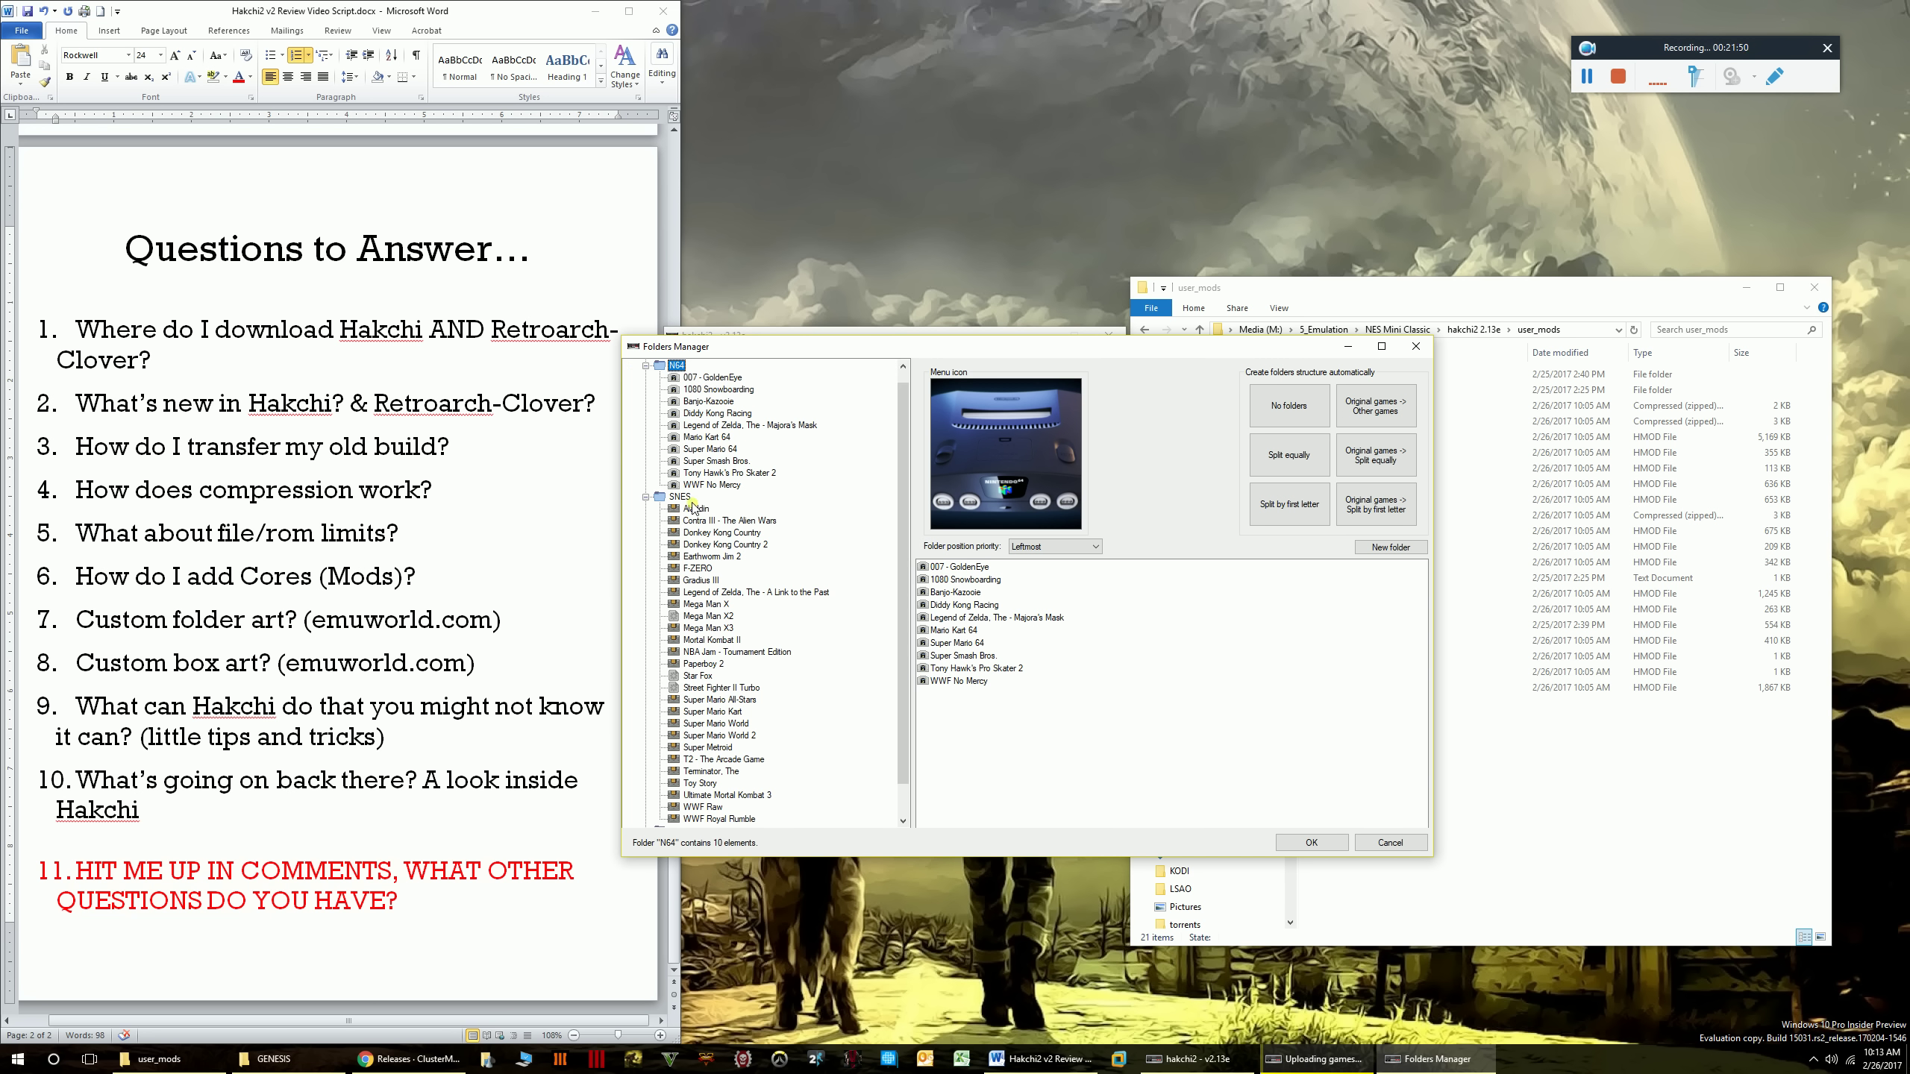
scroll(754, 635, "down", 1)
left_click(735, 666)
left_click(720, 701)
left_click(715, 664)
left_click(715, 700)
left_click(724, 676)
left_click(725, 664)
left_click(719, 689)
left_click(719, 700)
left_click(722, 663)
left_click(722, 687)
left_click(681, 461)
scroll(850, 625, "up", 2)
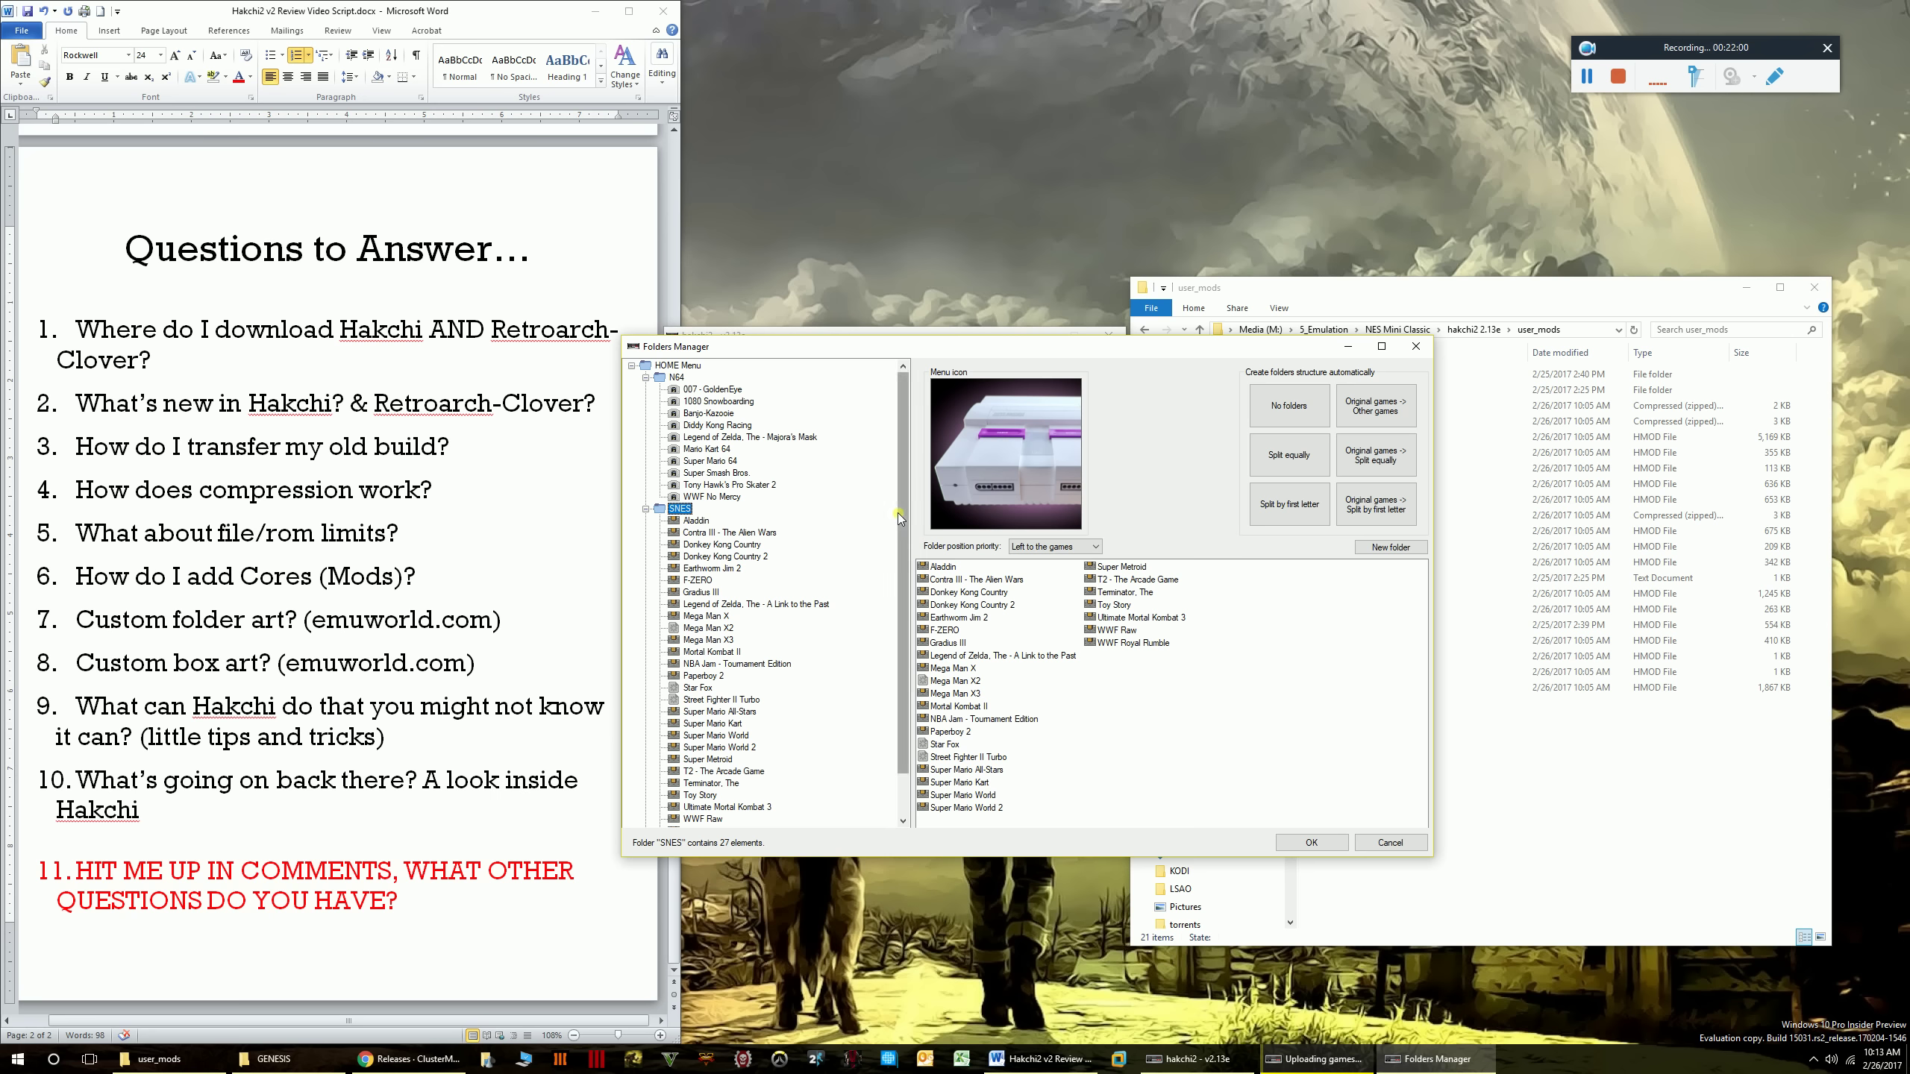
- Move WWF Raw and WWF Royal Rumble together from the SNES folder to N64 and check their box art
left_click(1117, 630)
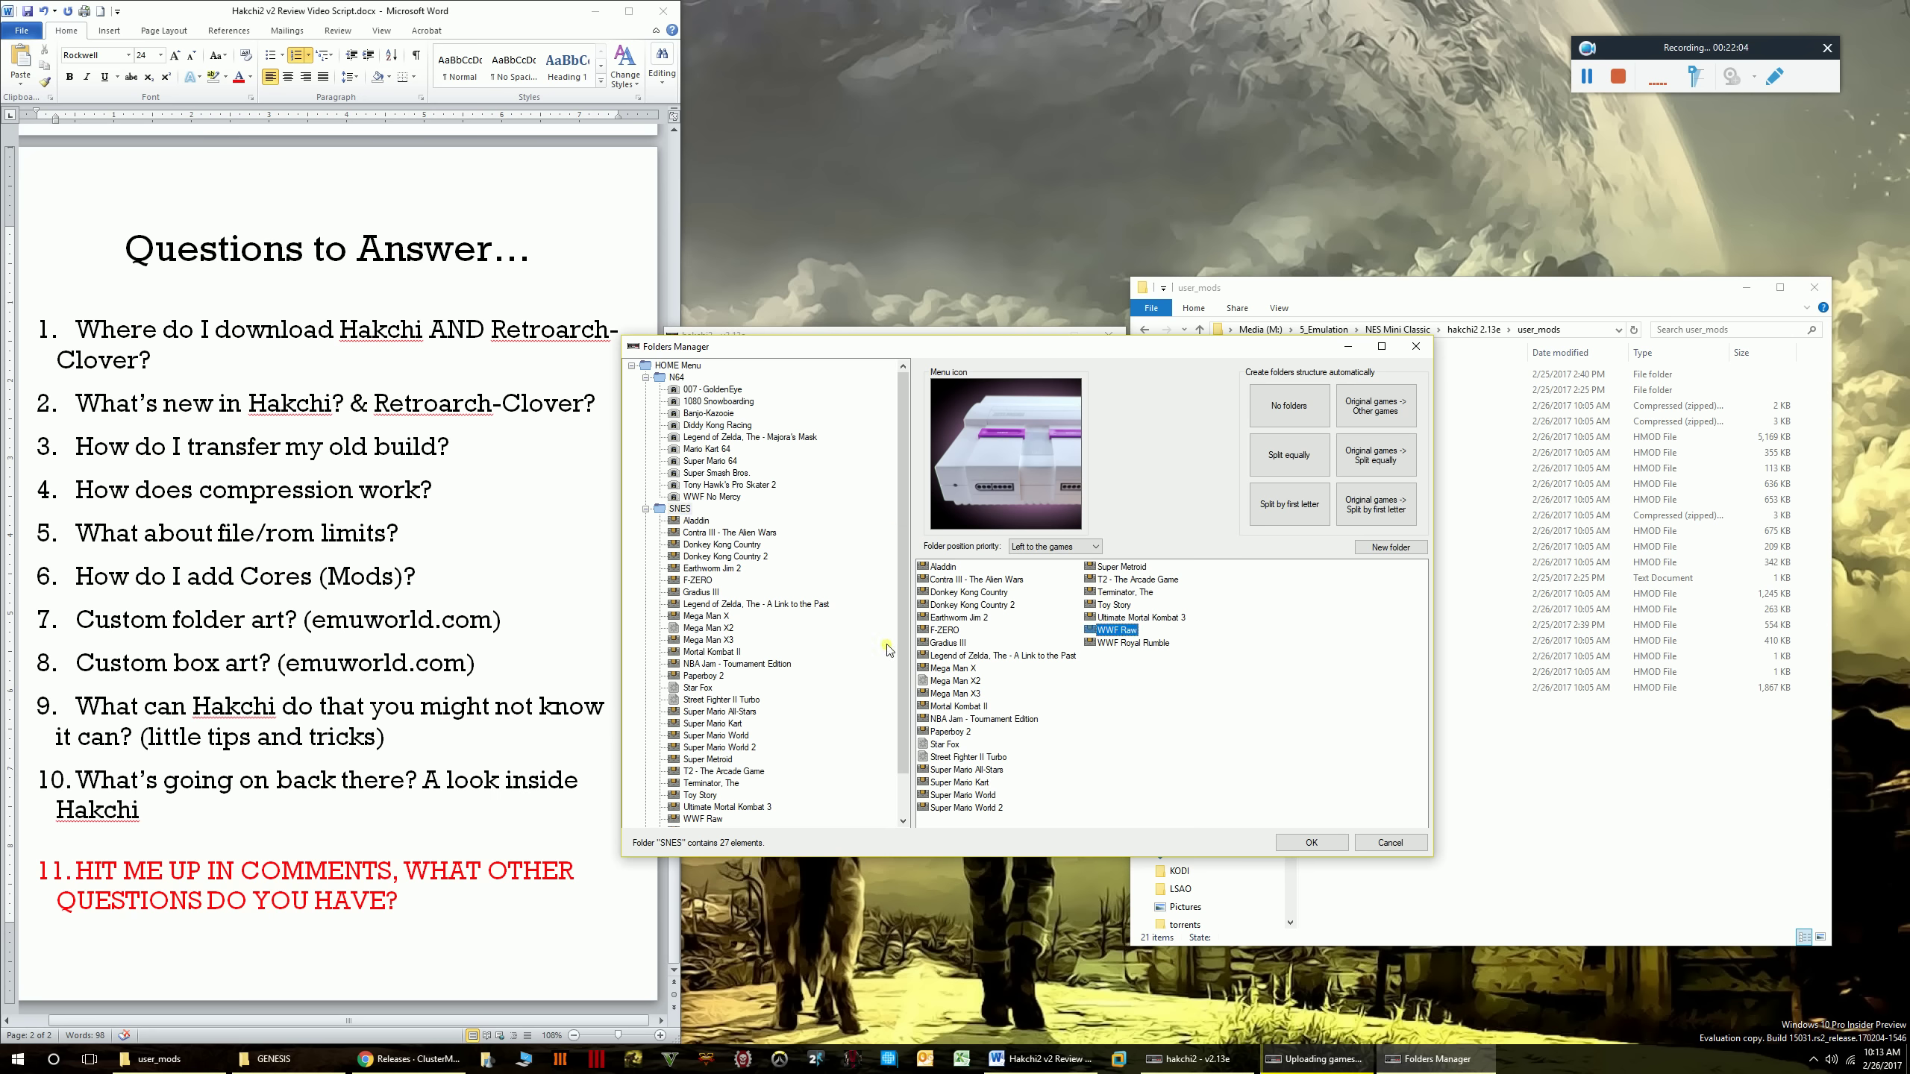
left_click(1124, 643, "shift")
left_click_drag(701, 404, 676, 380)
left_click(677, 377)
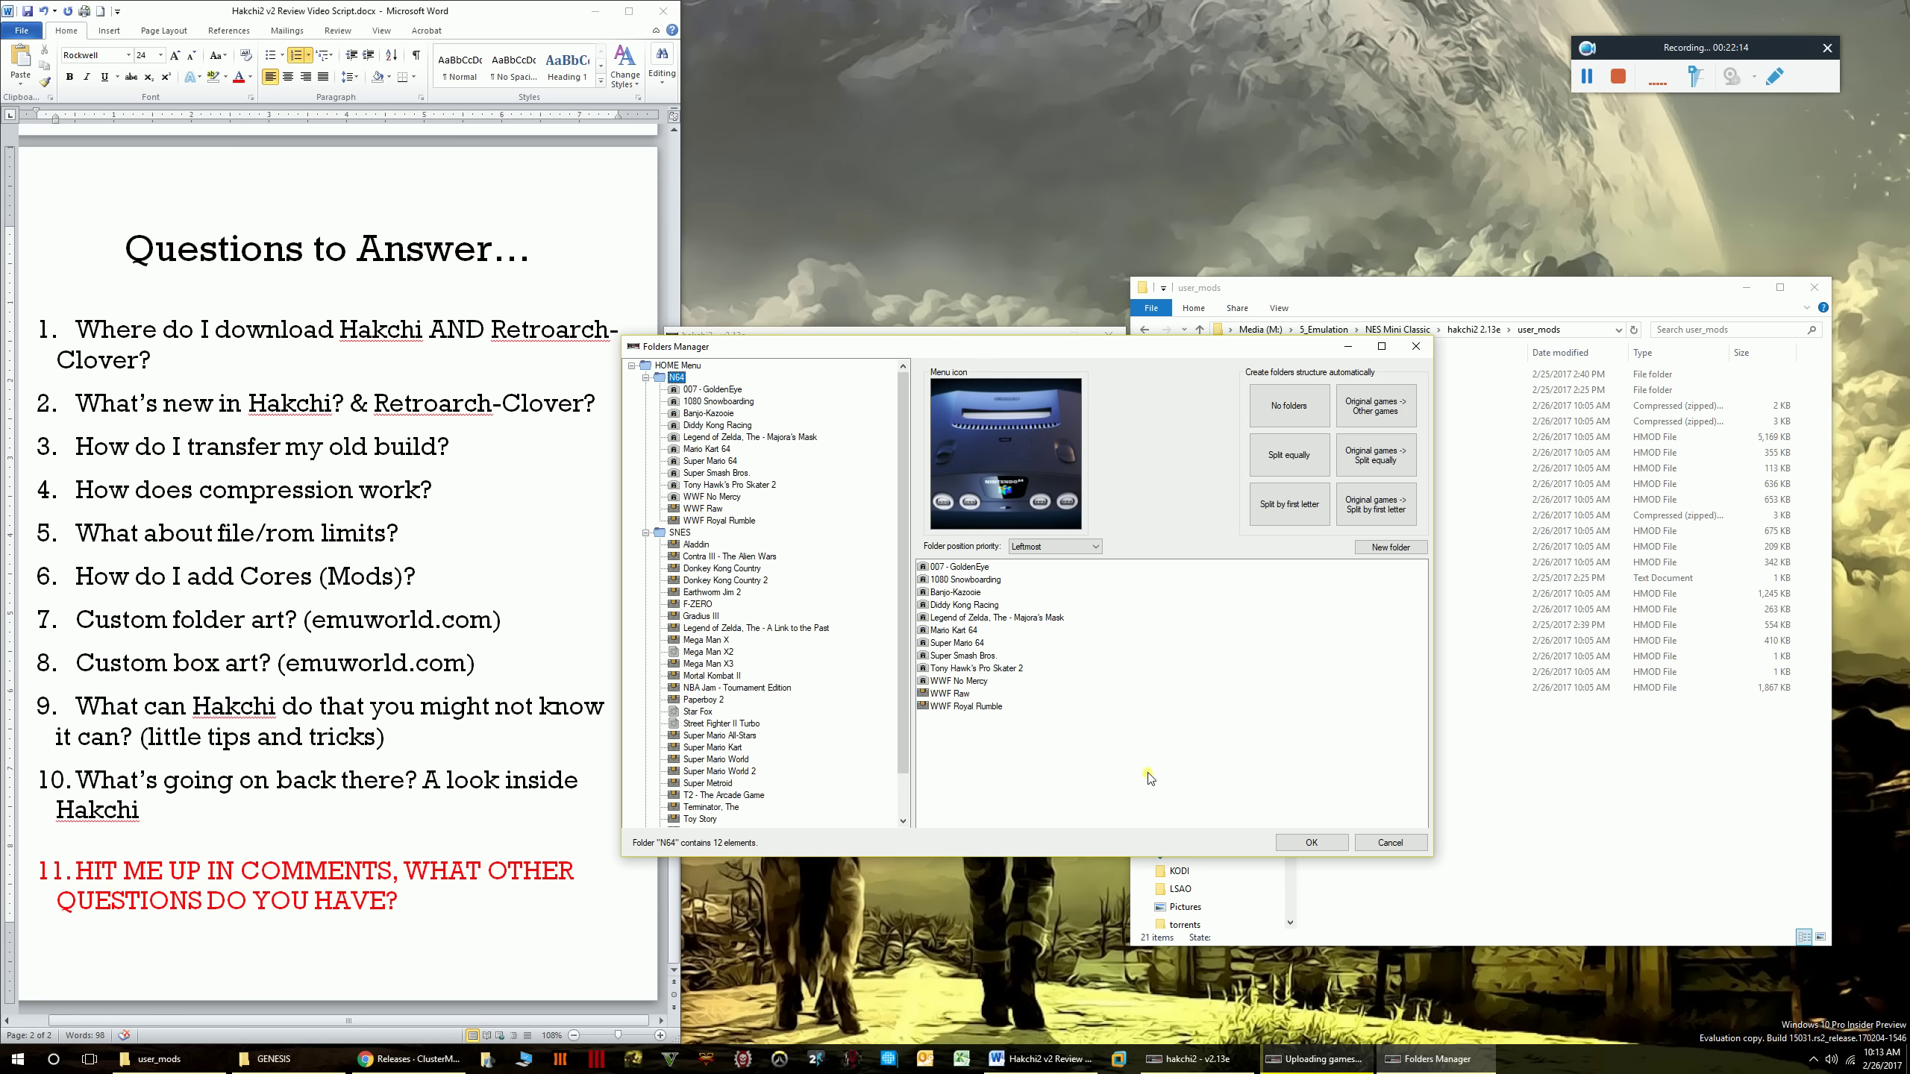
left_click(955, 682)
left_click(713, 498)
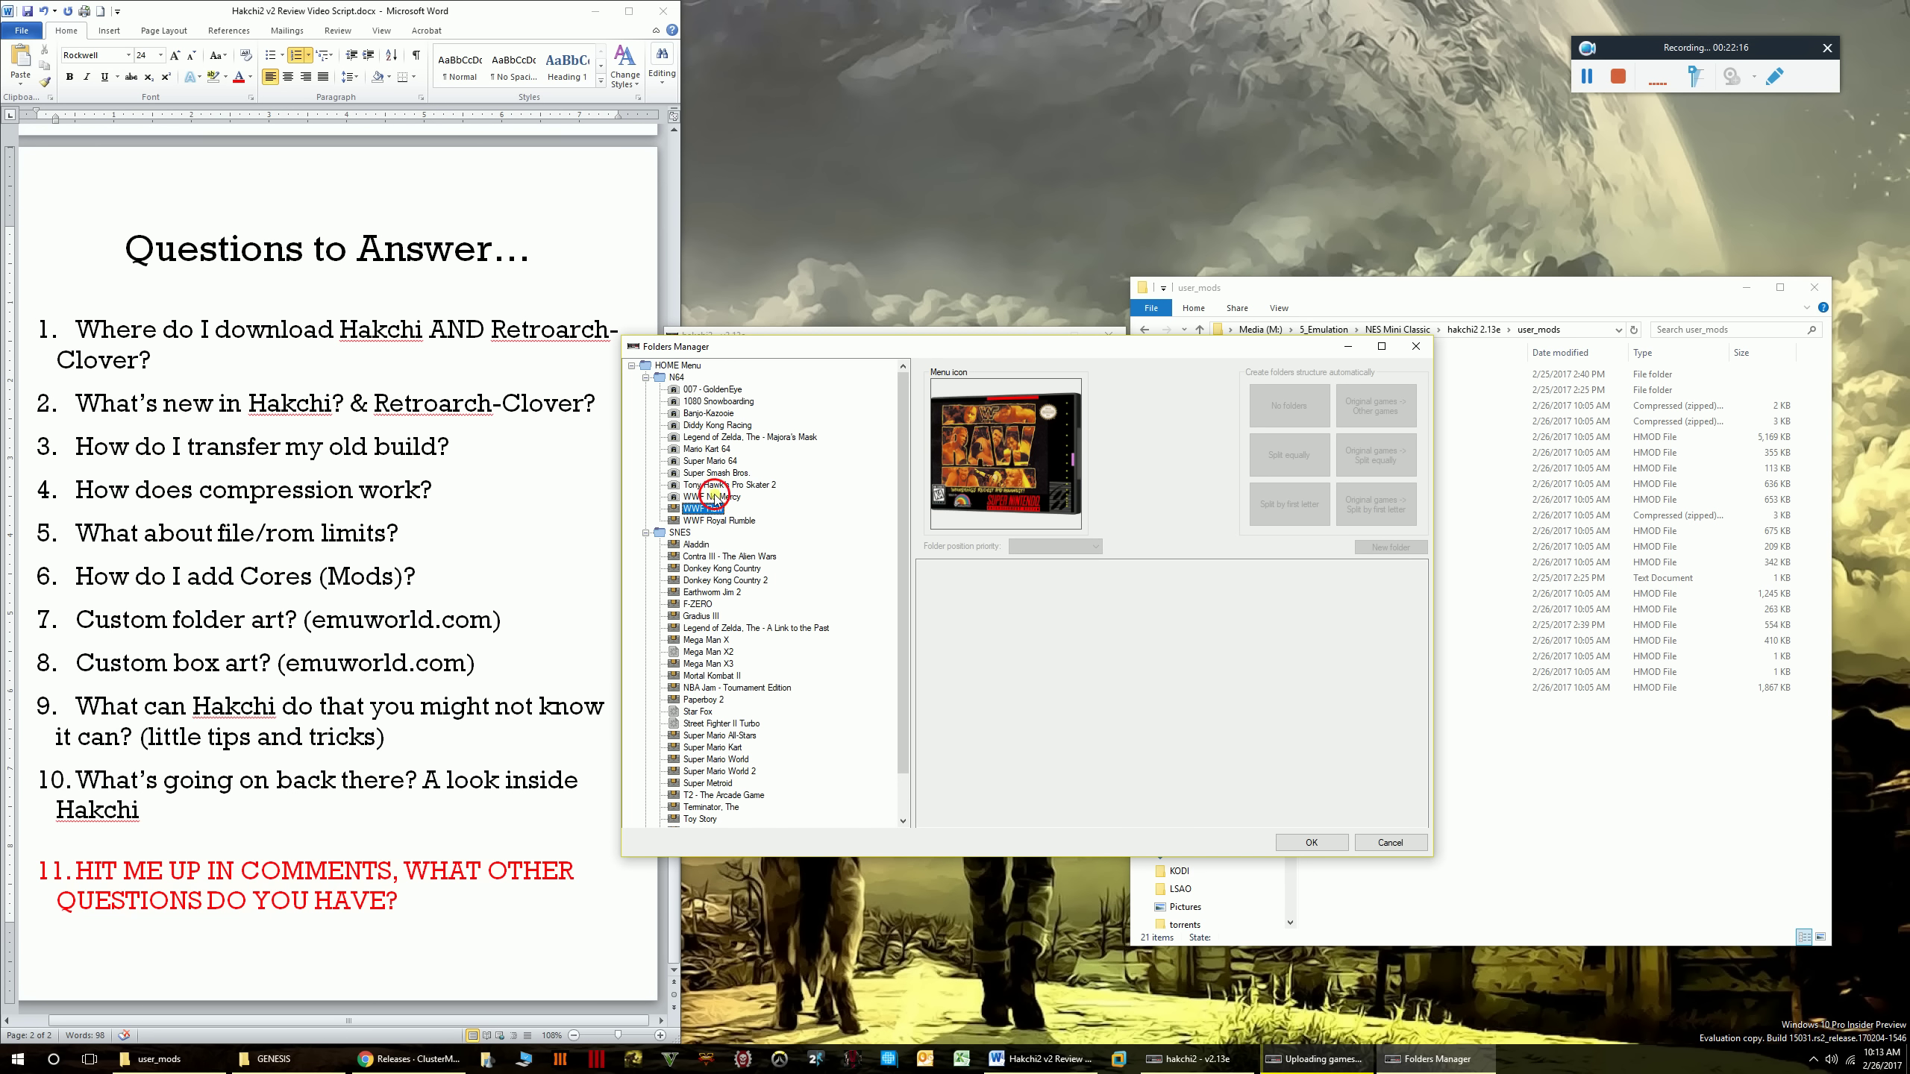
left_click(711, 521)
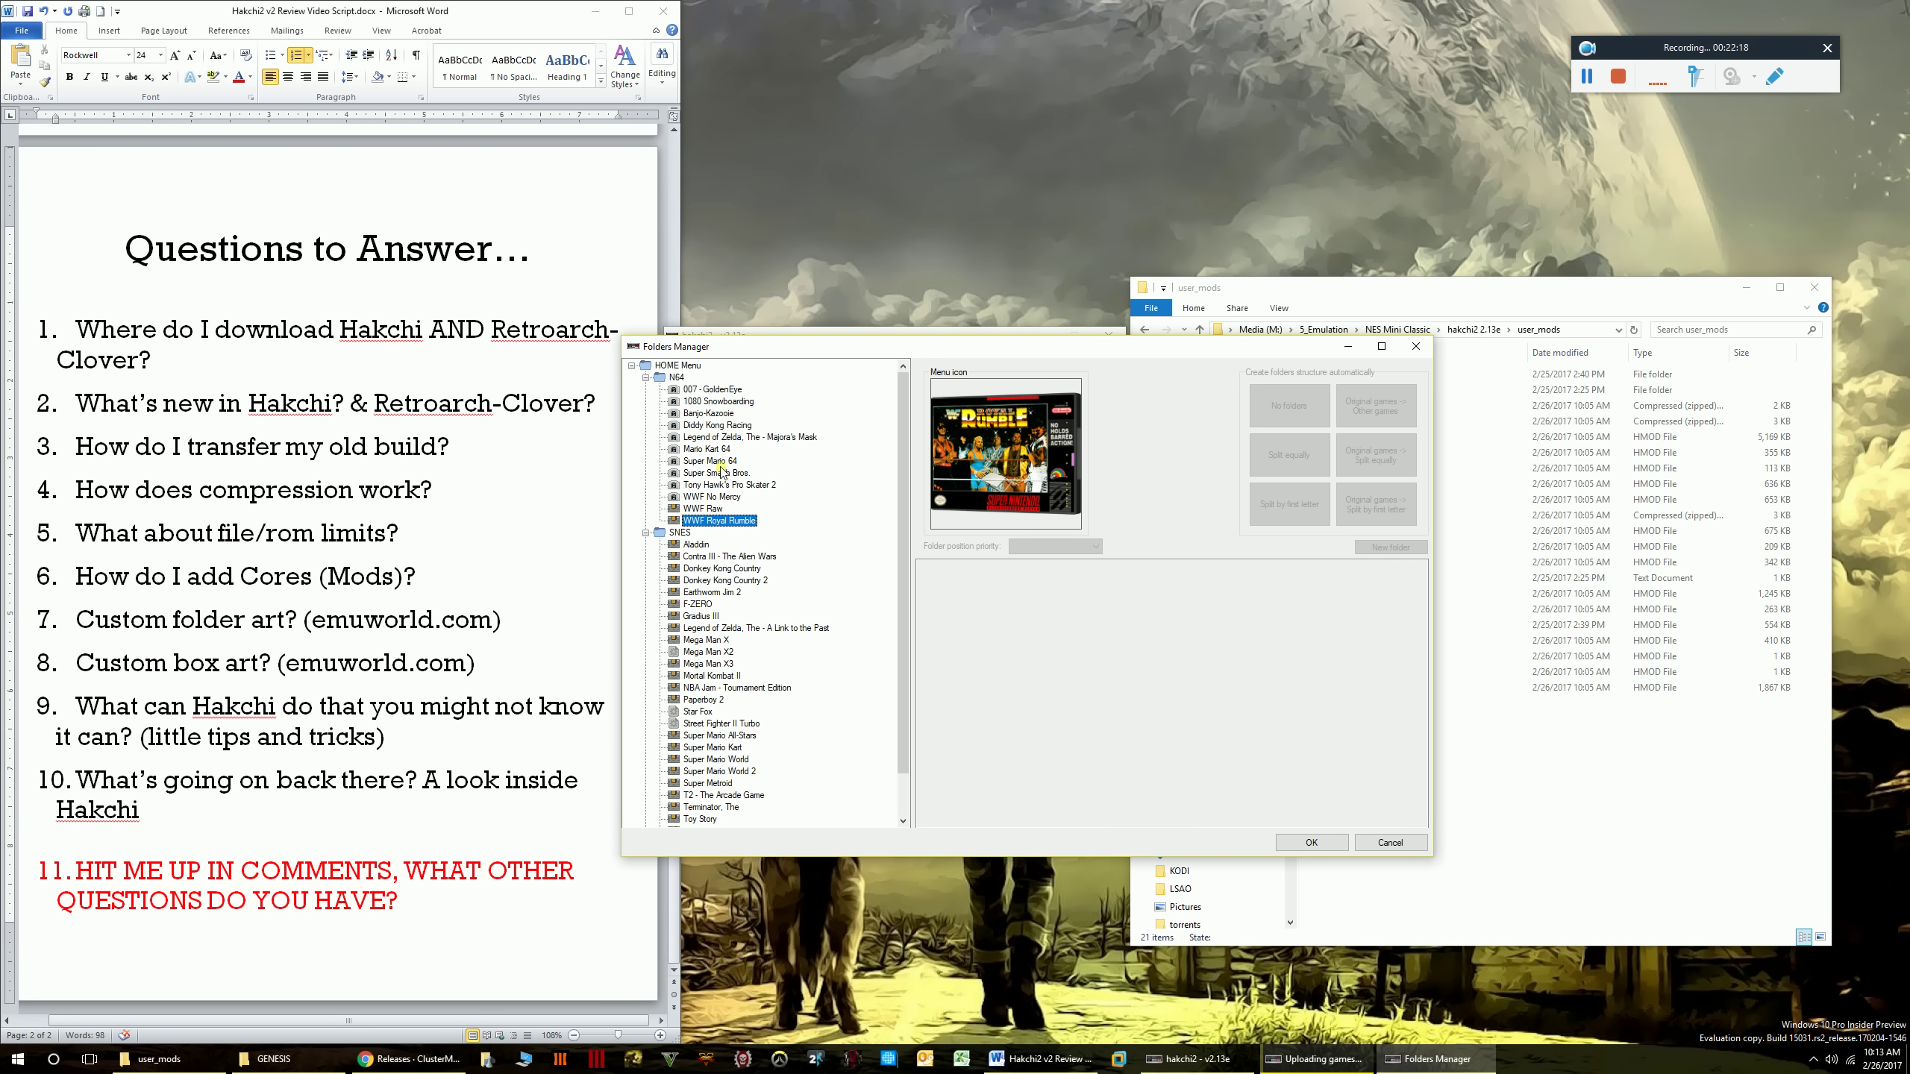
- Move WWF Raw and WWF Royal Rumble back to the SNES folder, and collapse the SNES and N64 folders
left_click(677, 378)
left_click(952, 708)
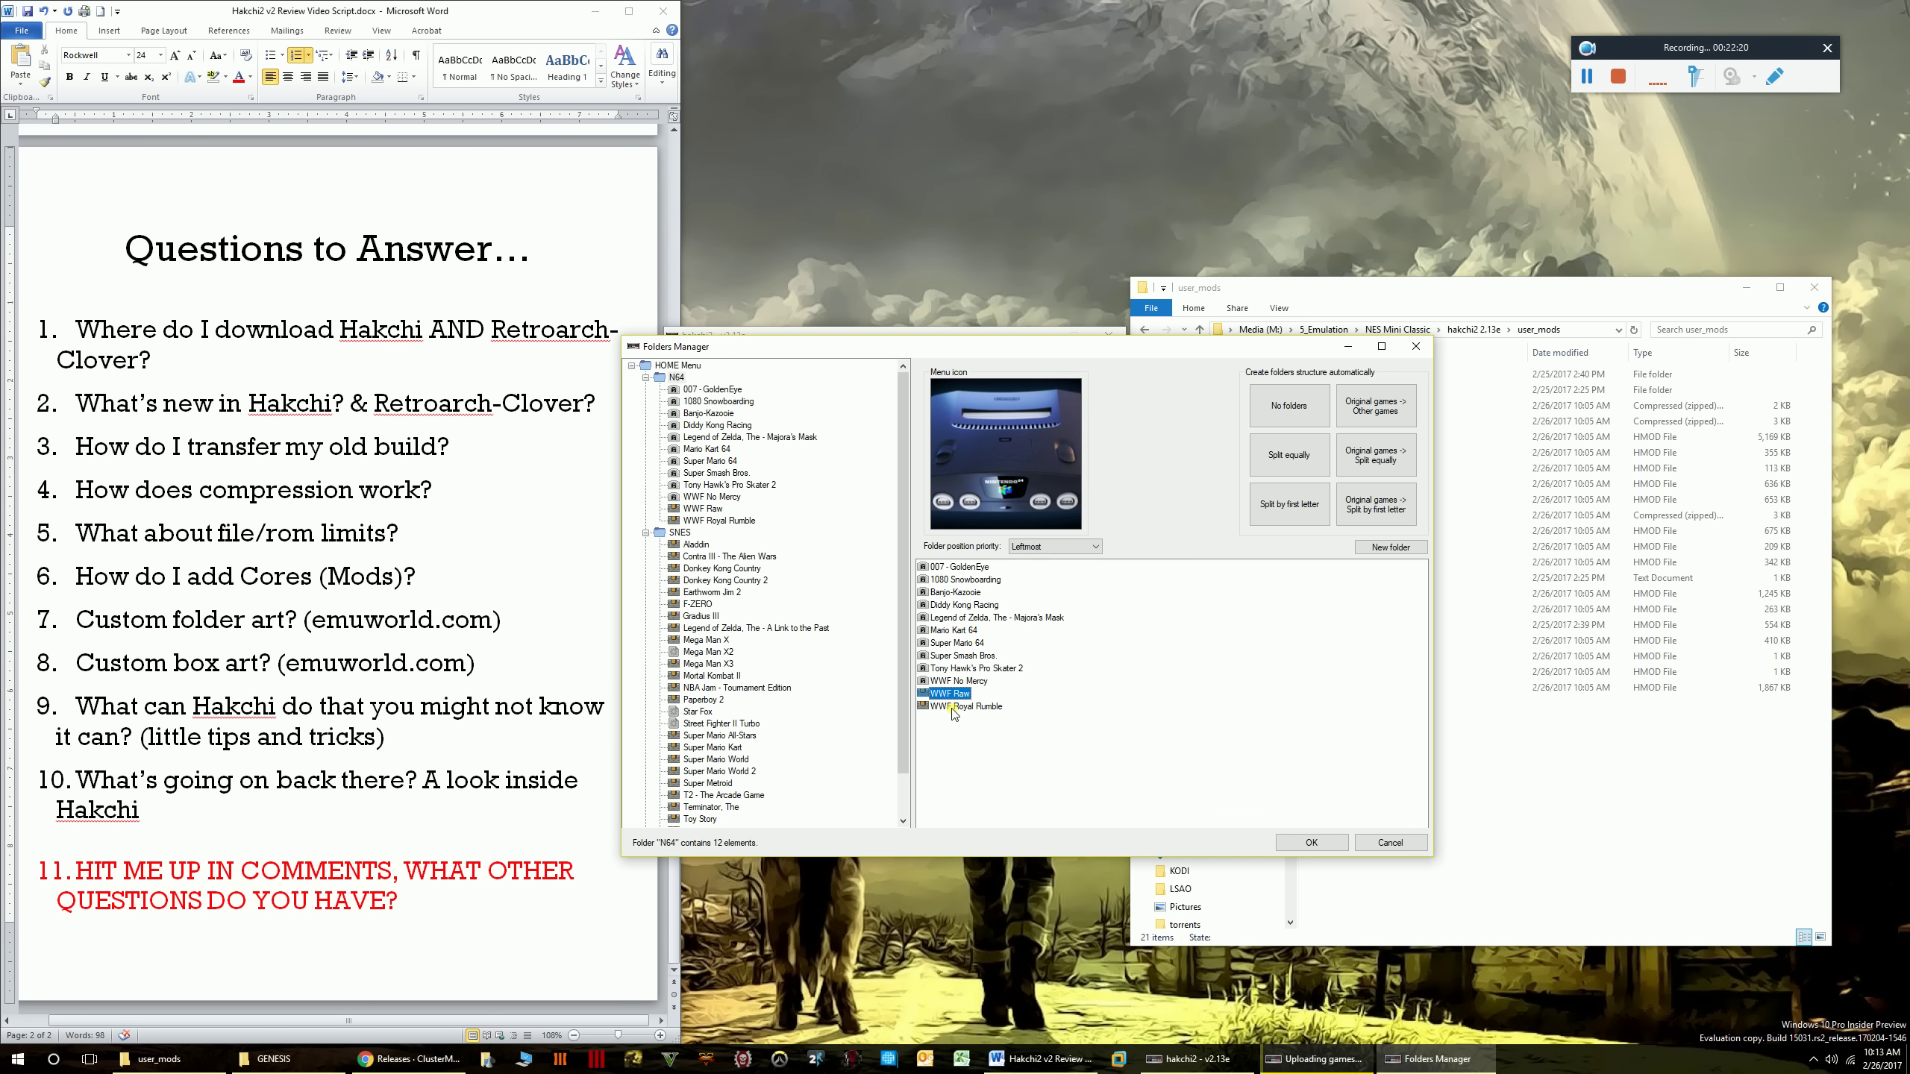
key("shift+Up")
left_click_drag(952, 697, 679, 532)
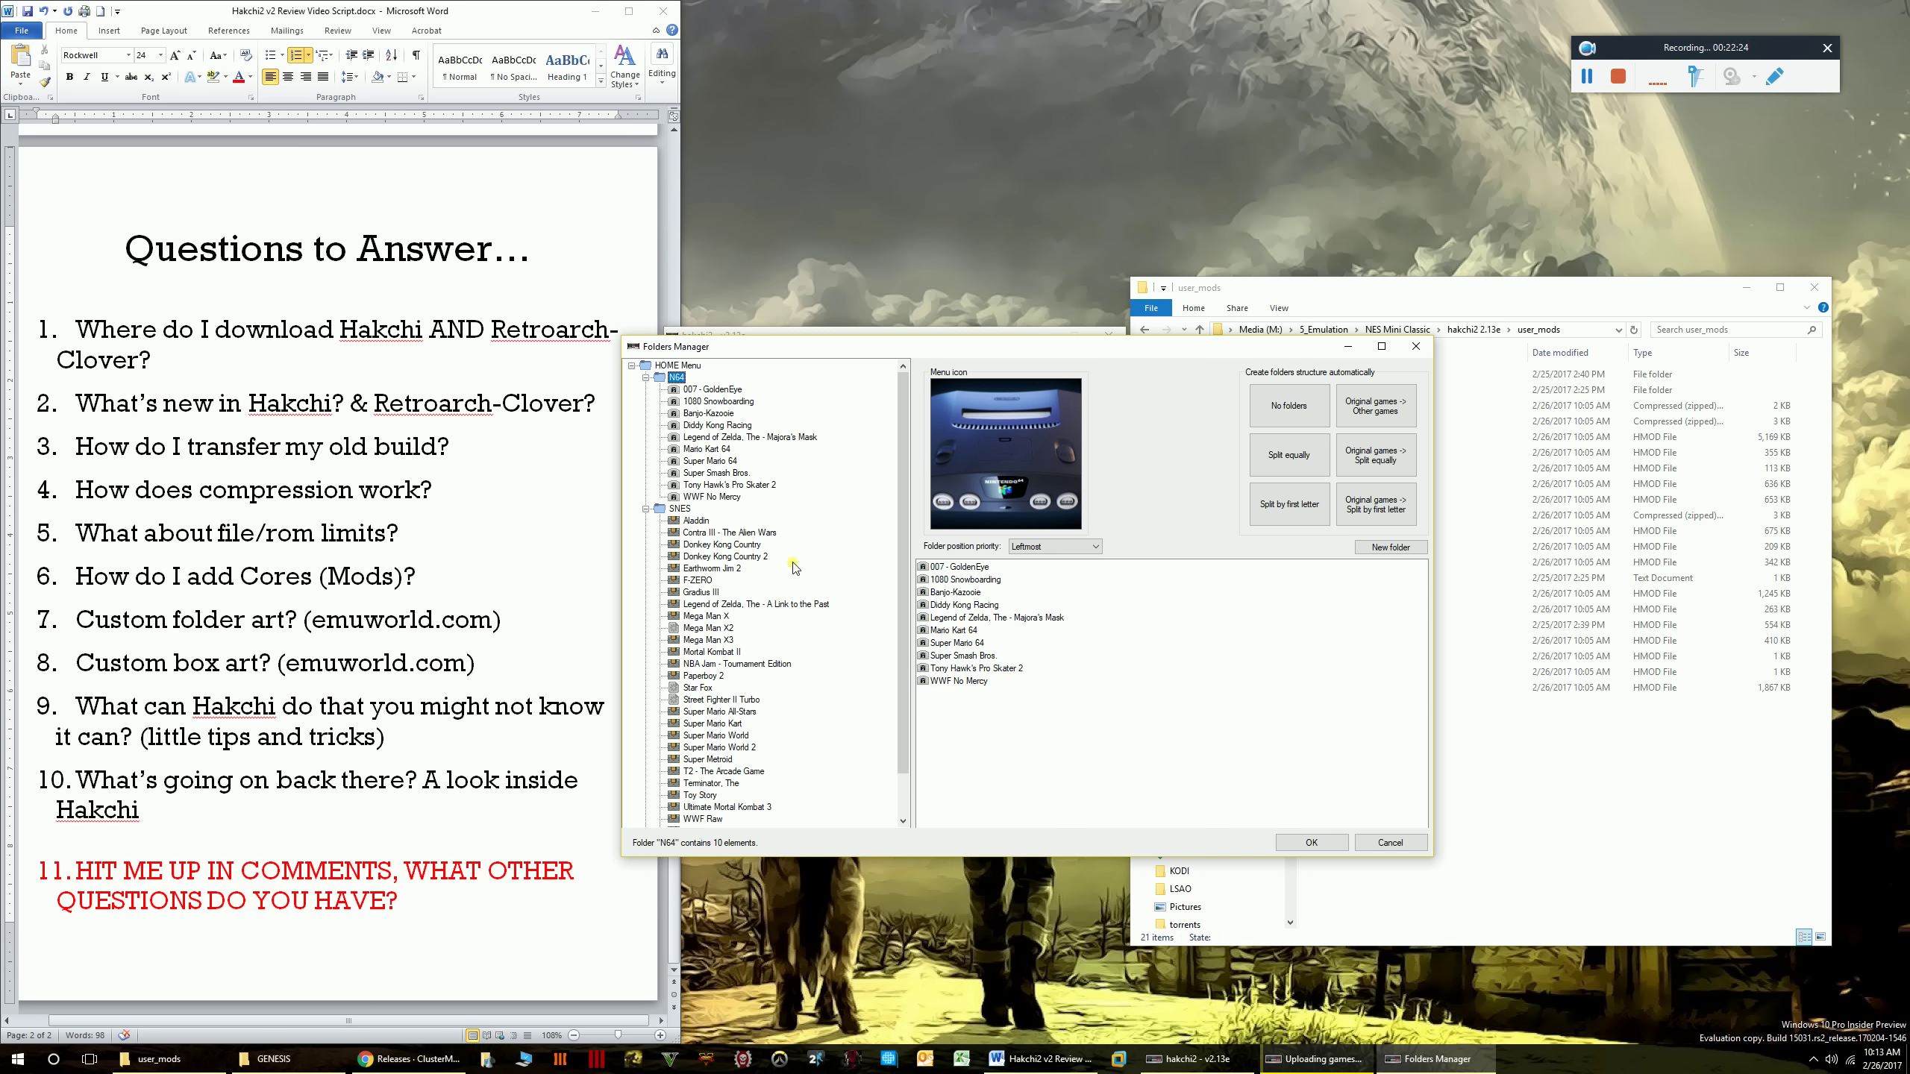
left_click(679, 509)
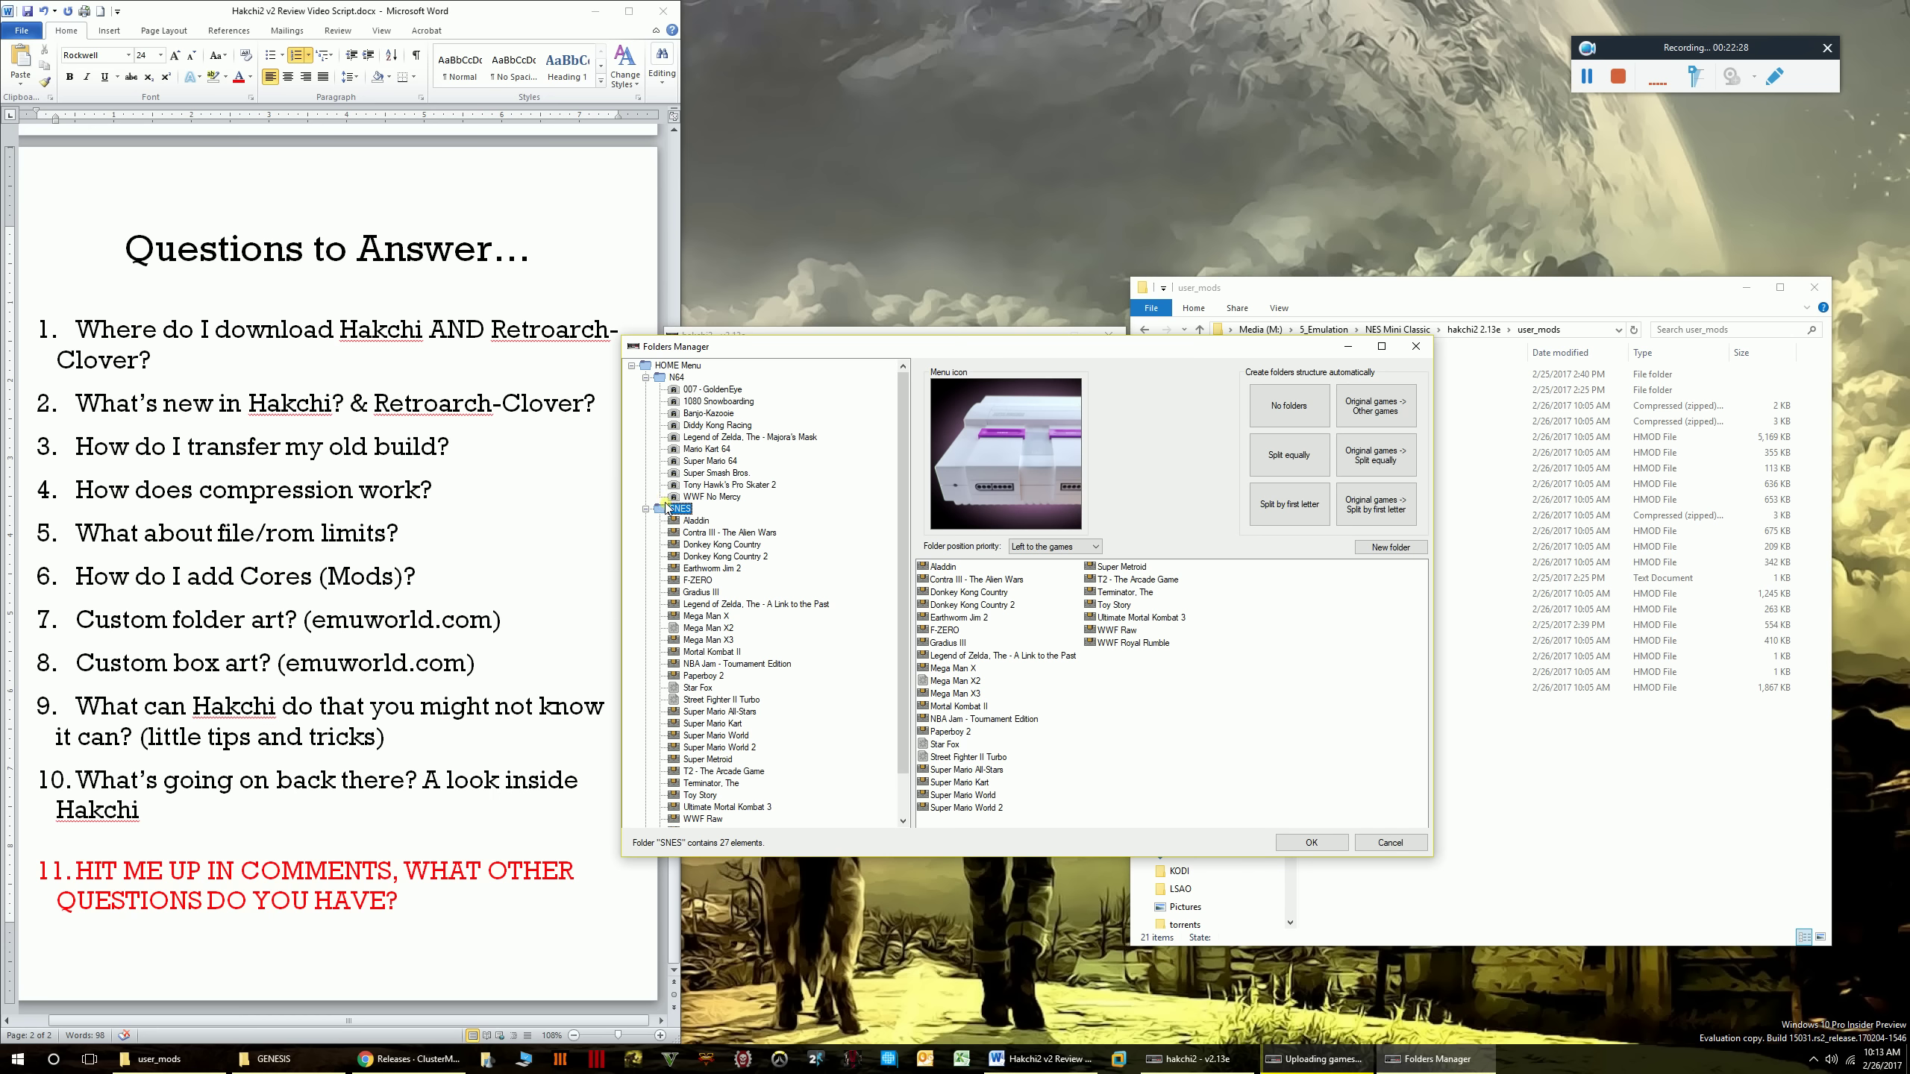
left_click(646, 509)
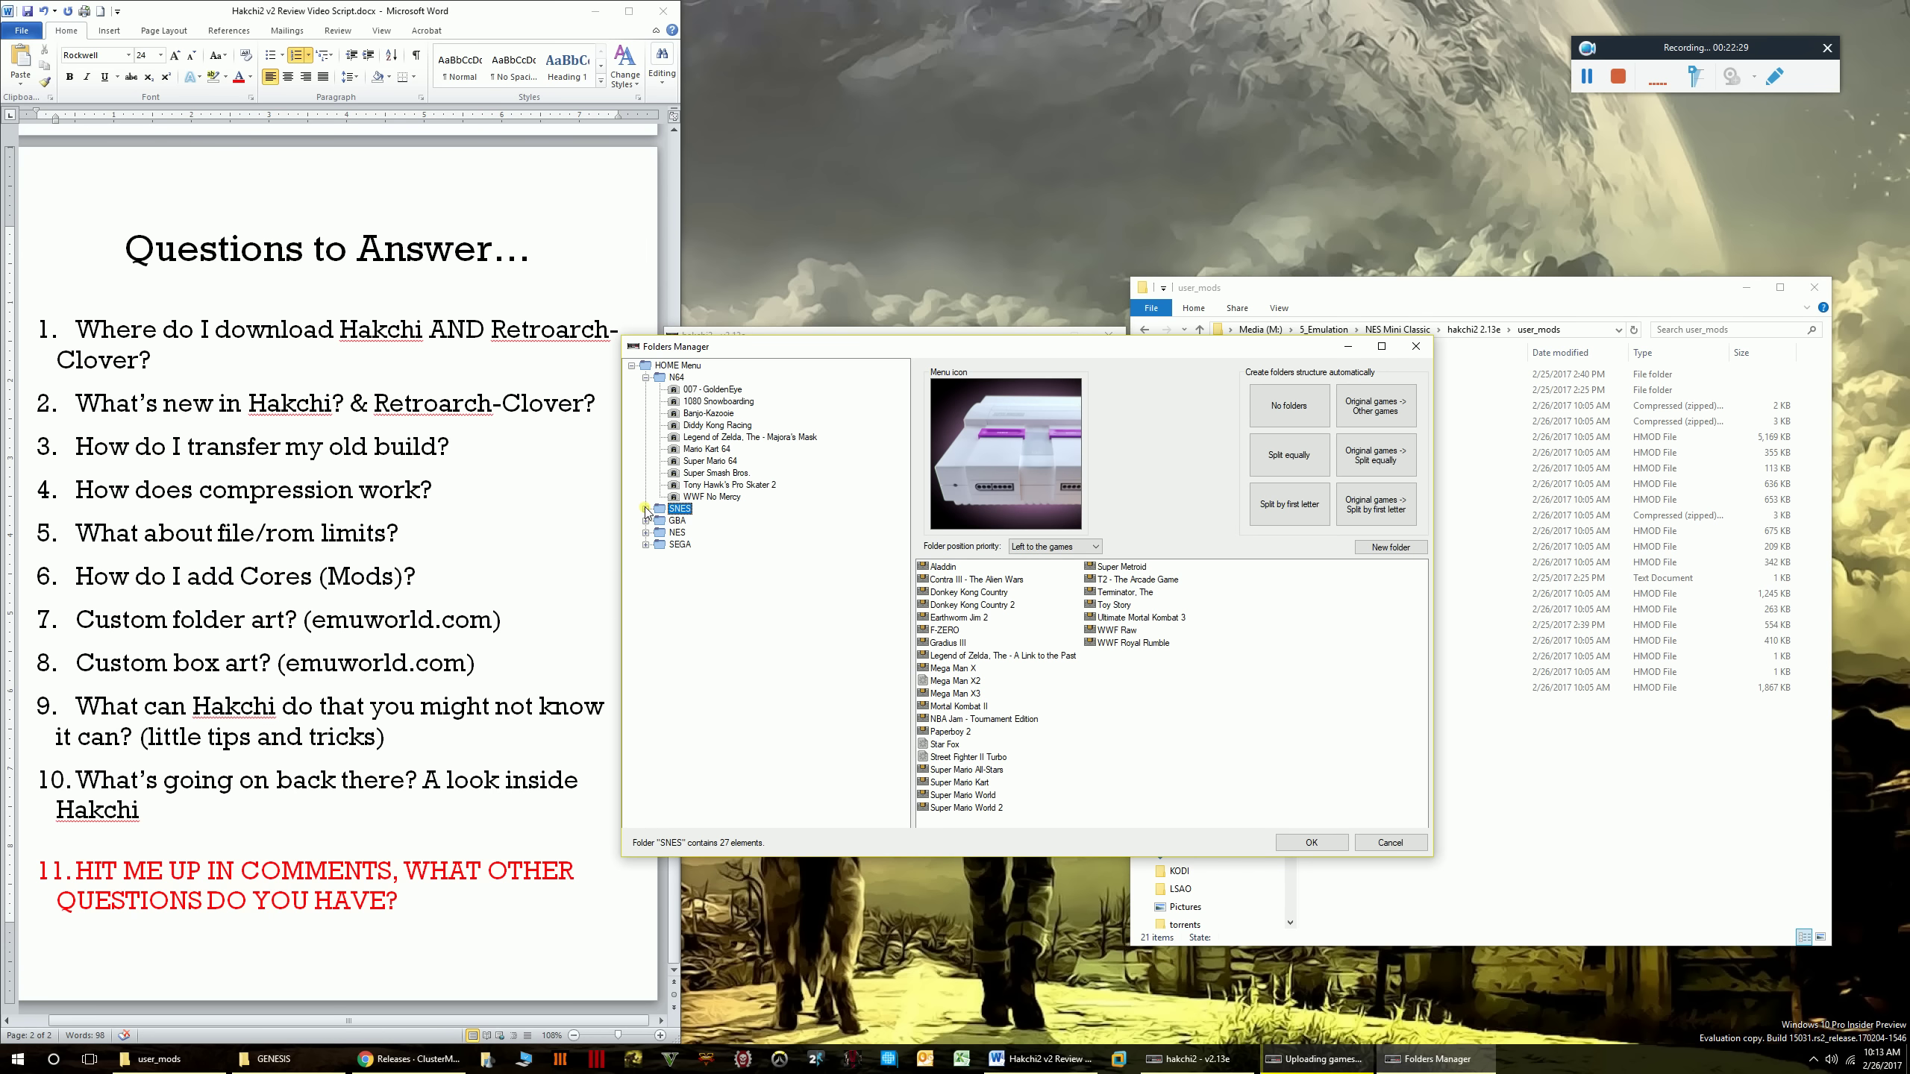
left_click(645, 377)
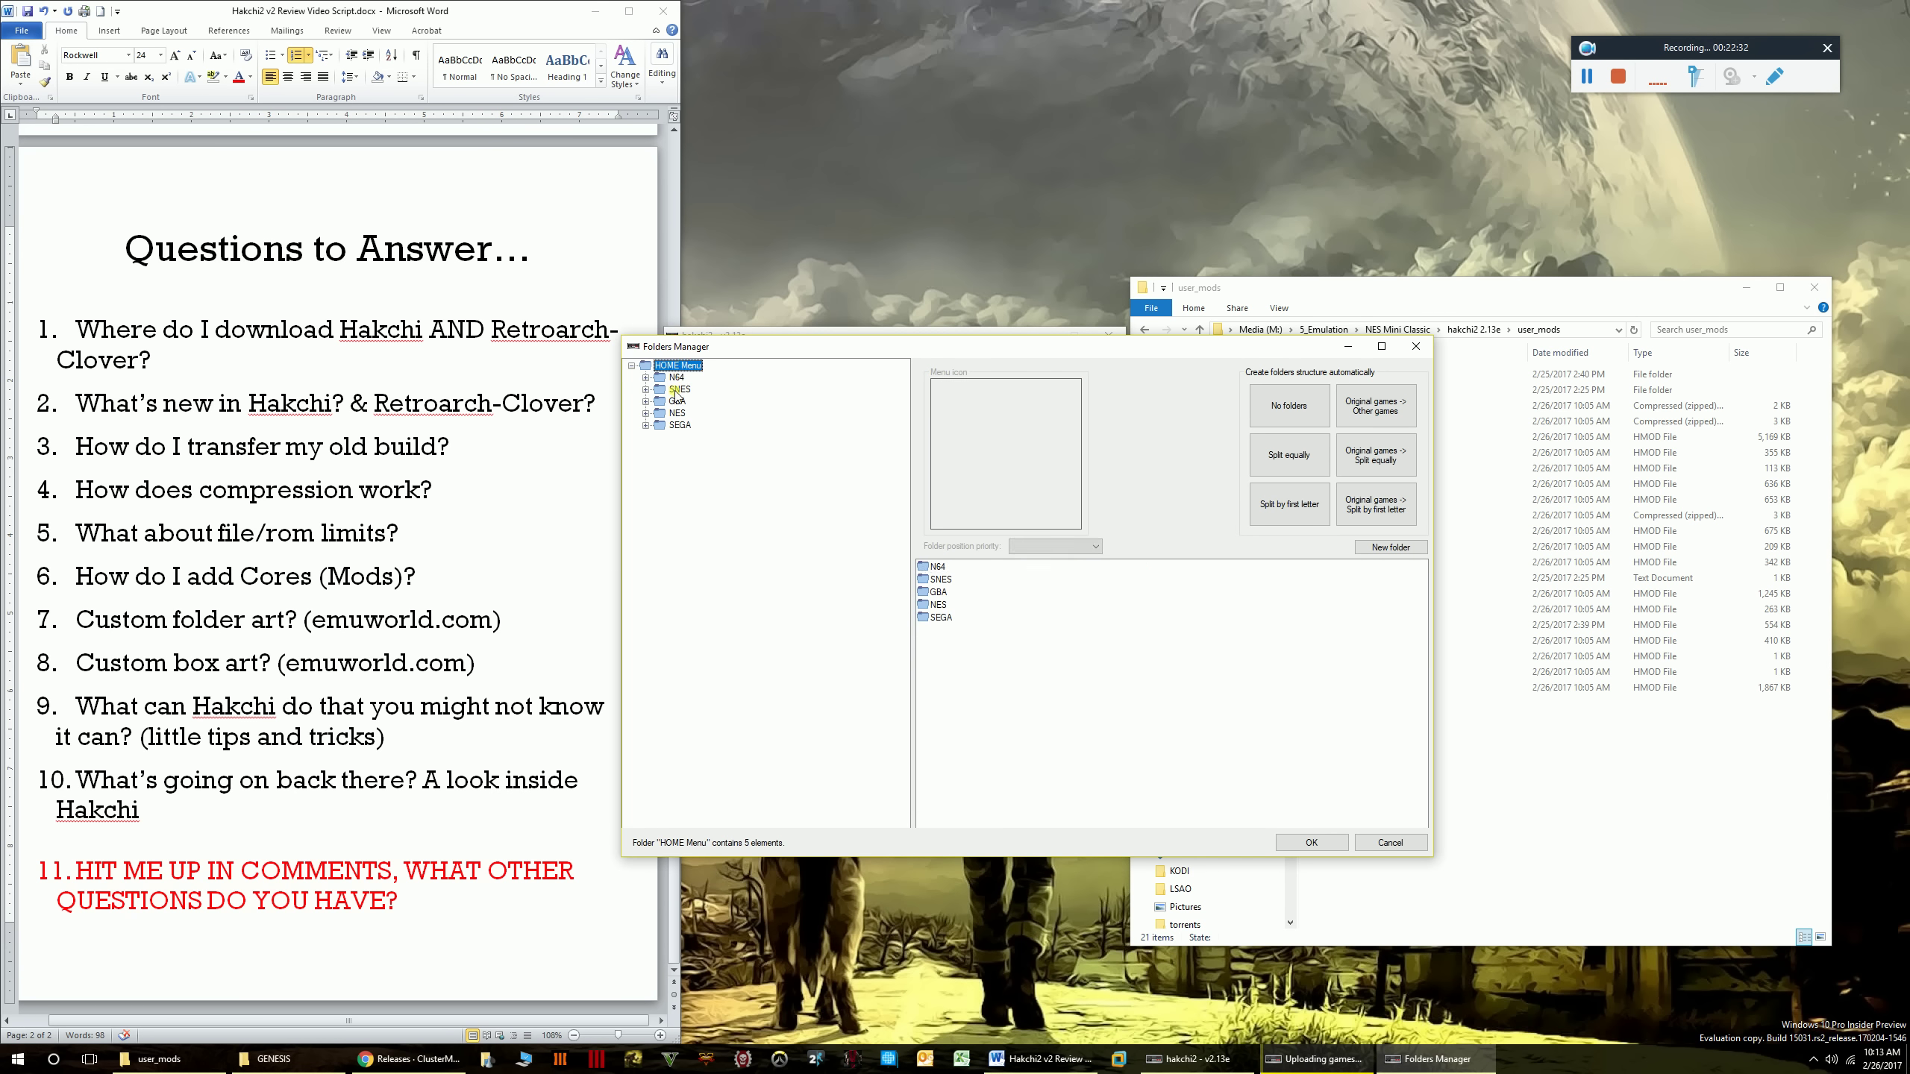
- Create a test folder in the HOME Menu and open its icon selection
right_click(990, 719)
left_click(1049, 709)
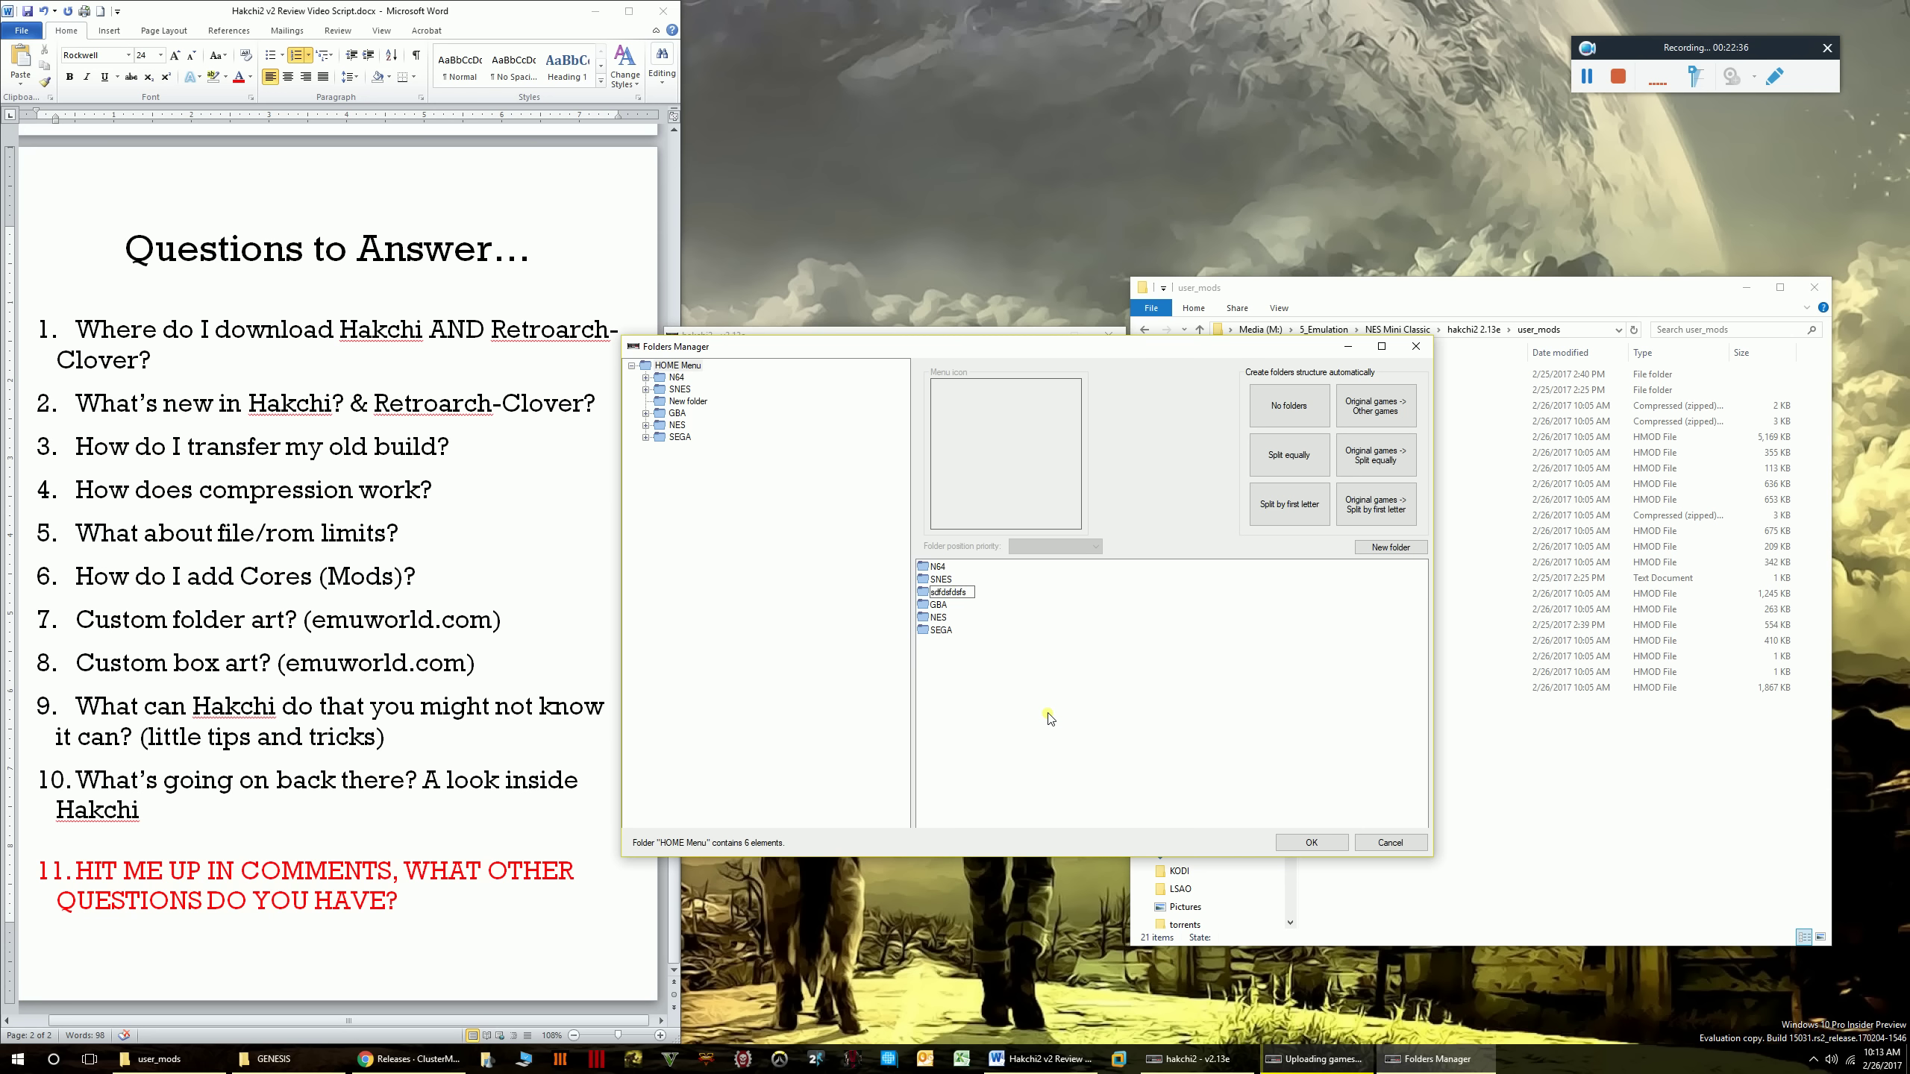
left_click(685, 401)
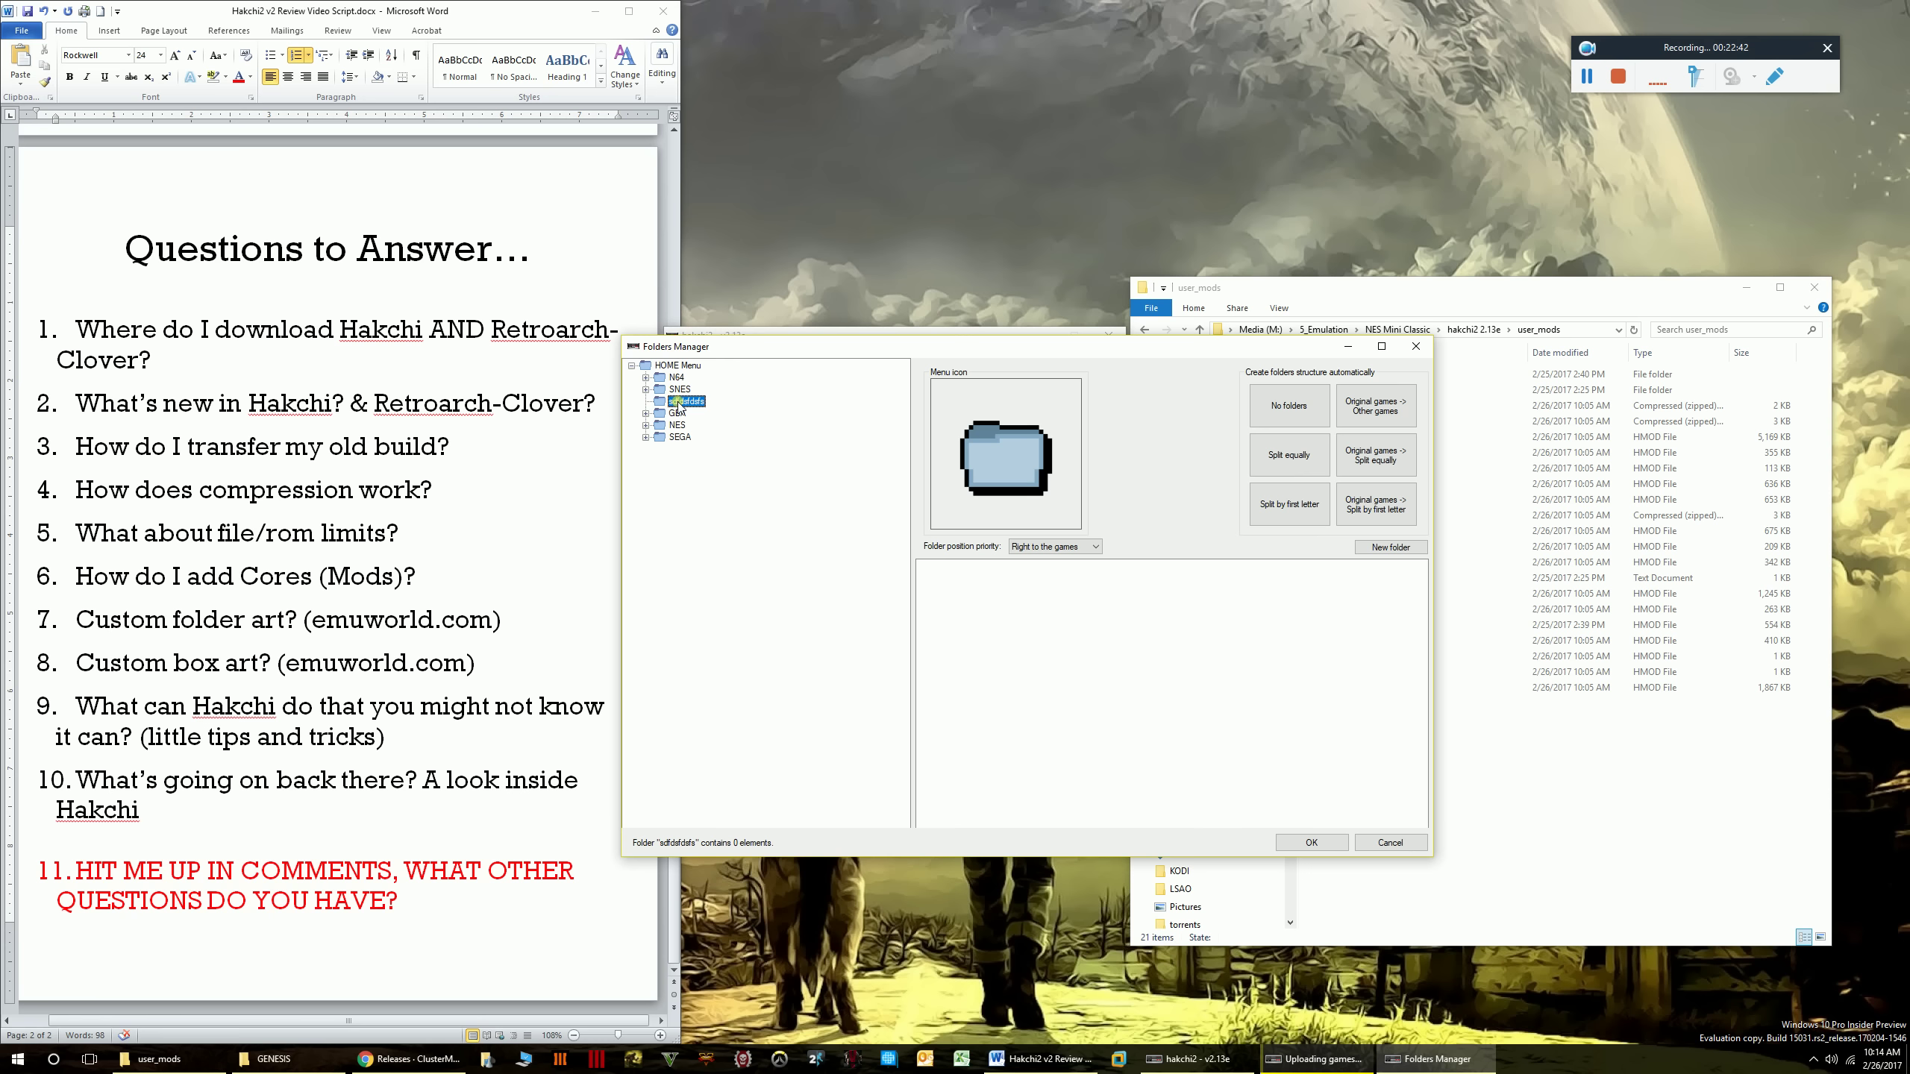
left_click(1026, 460)
left_click_drag(1057, 543, 1059, 527)
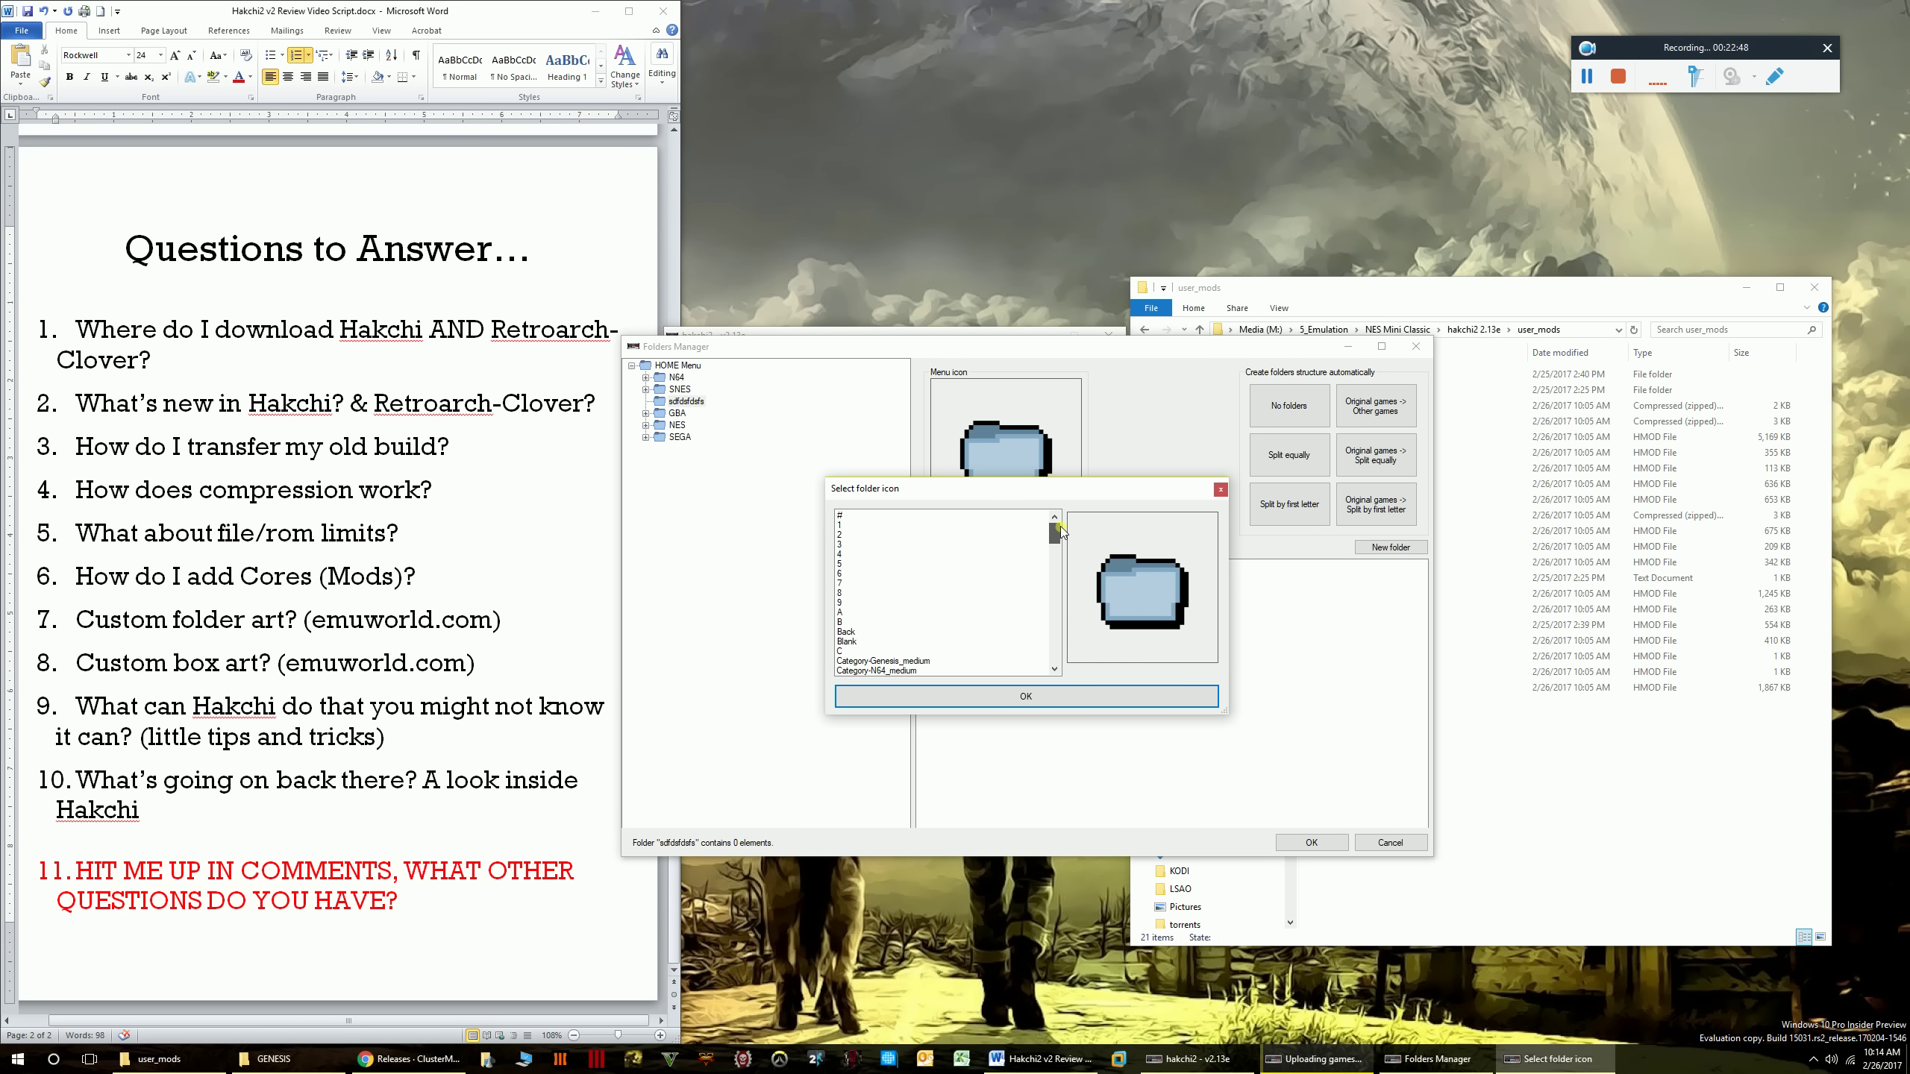
- Look through the images in the folder_images directory of hakchi2 2.13e in File Explorer, and minimize the window
left_click(1579, 294)
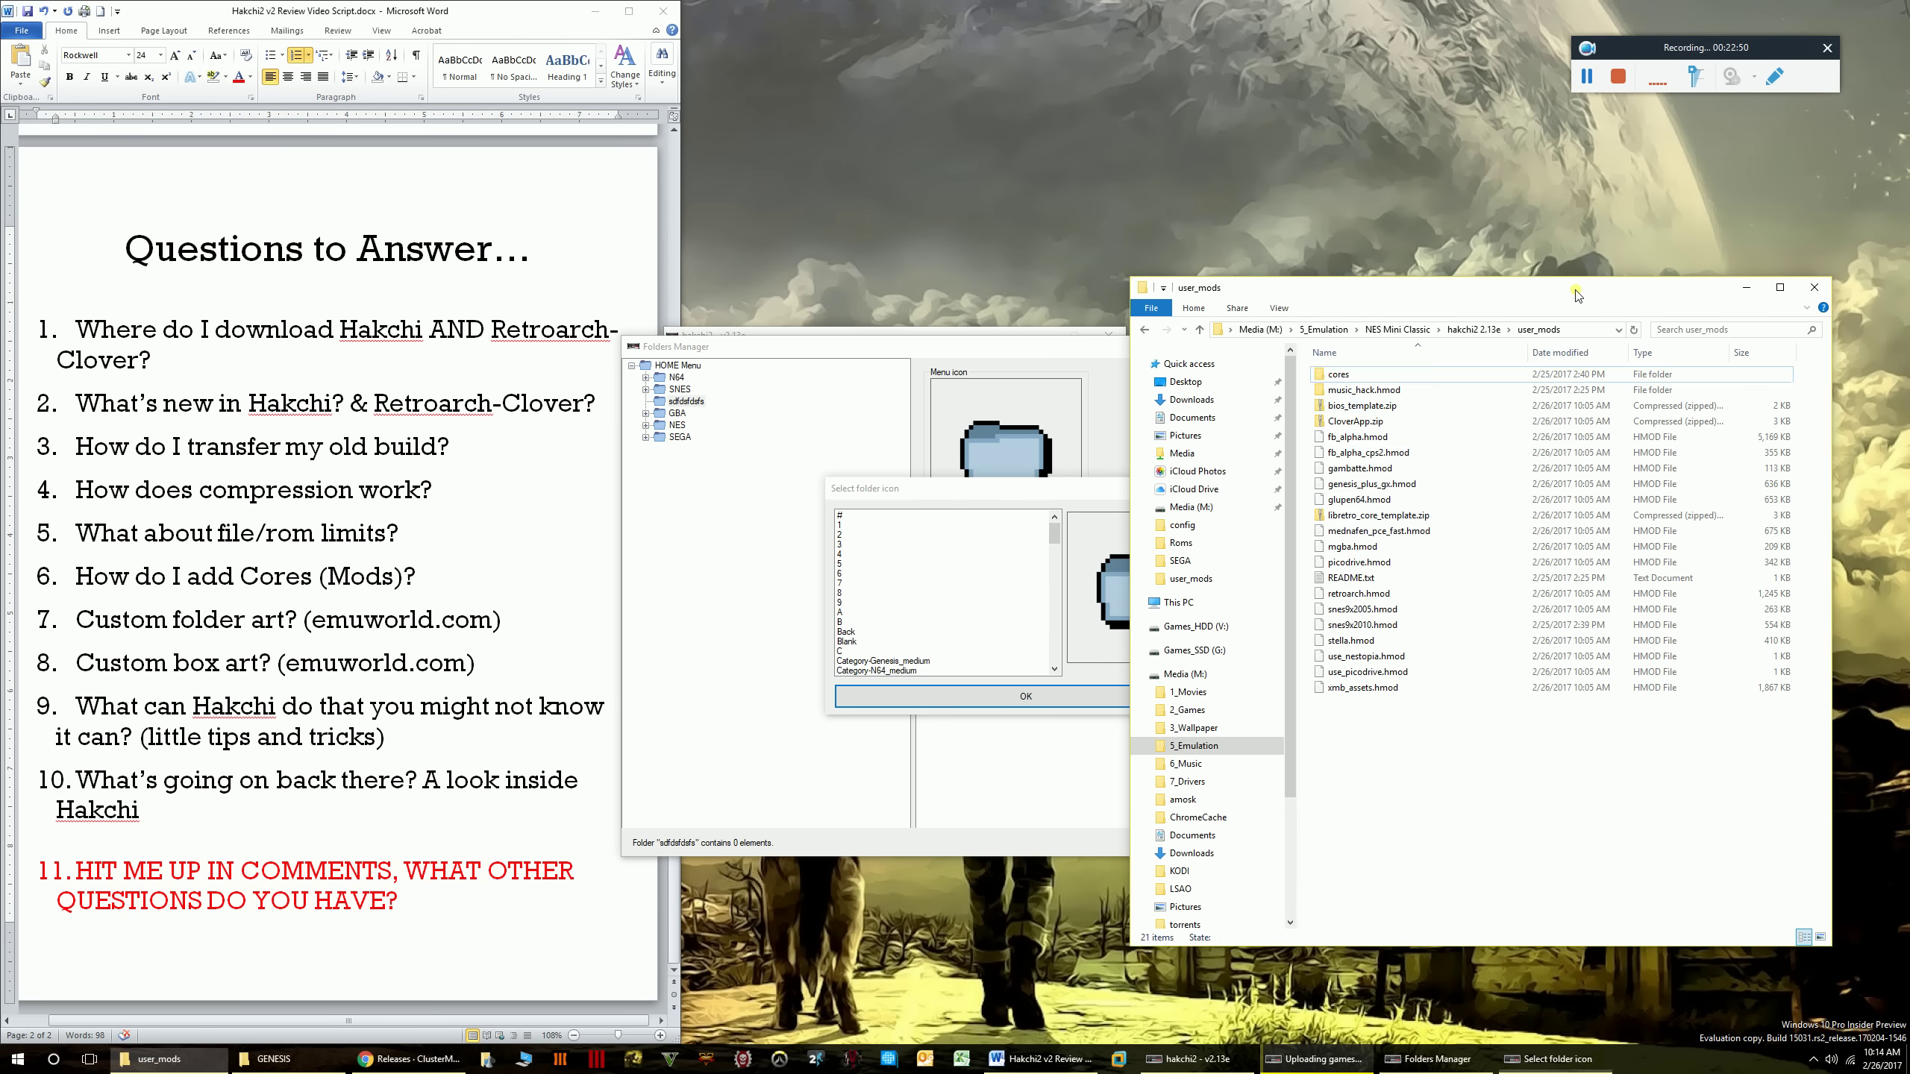
left_click(1474, 329)
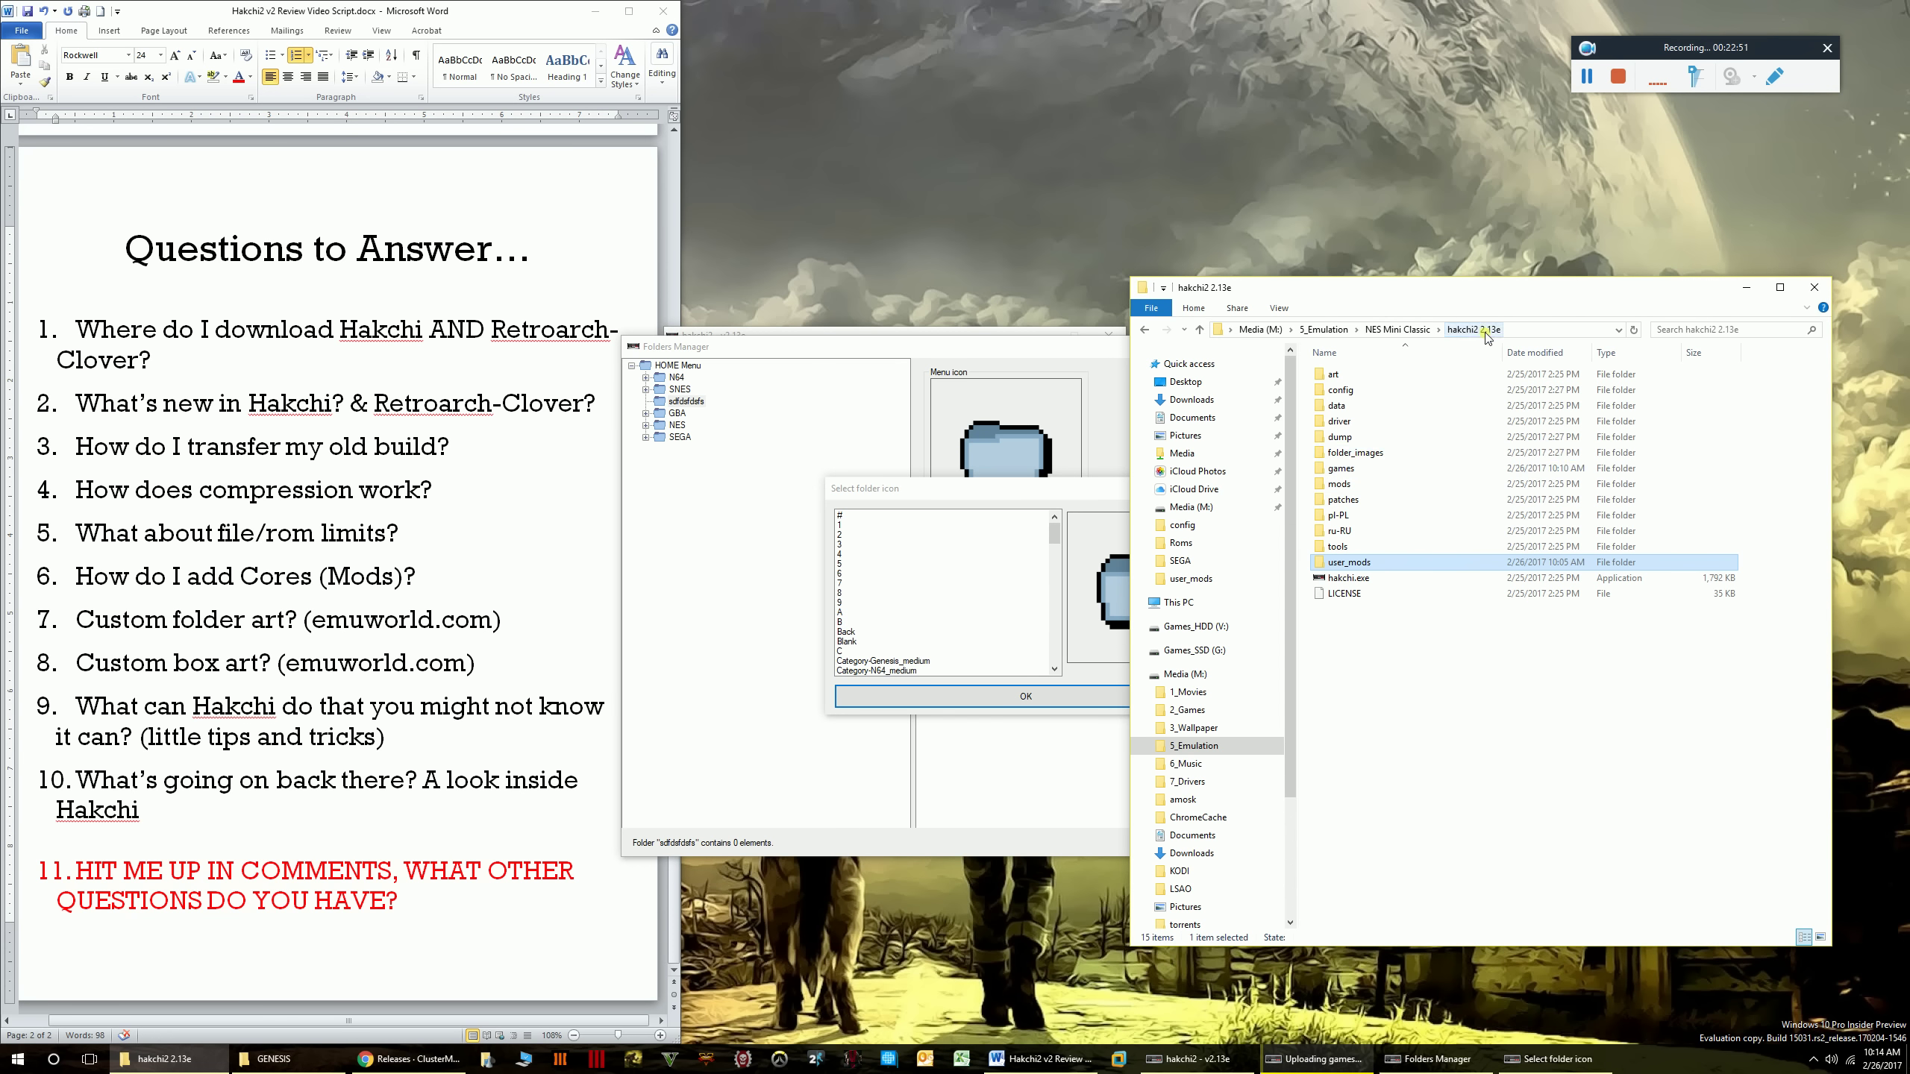
double_click(1357, 453)
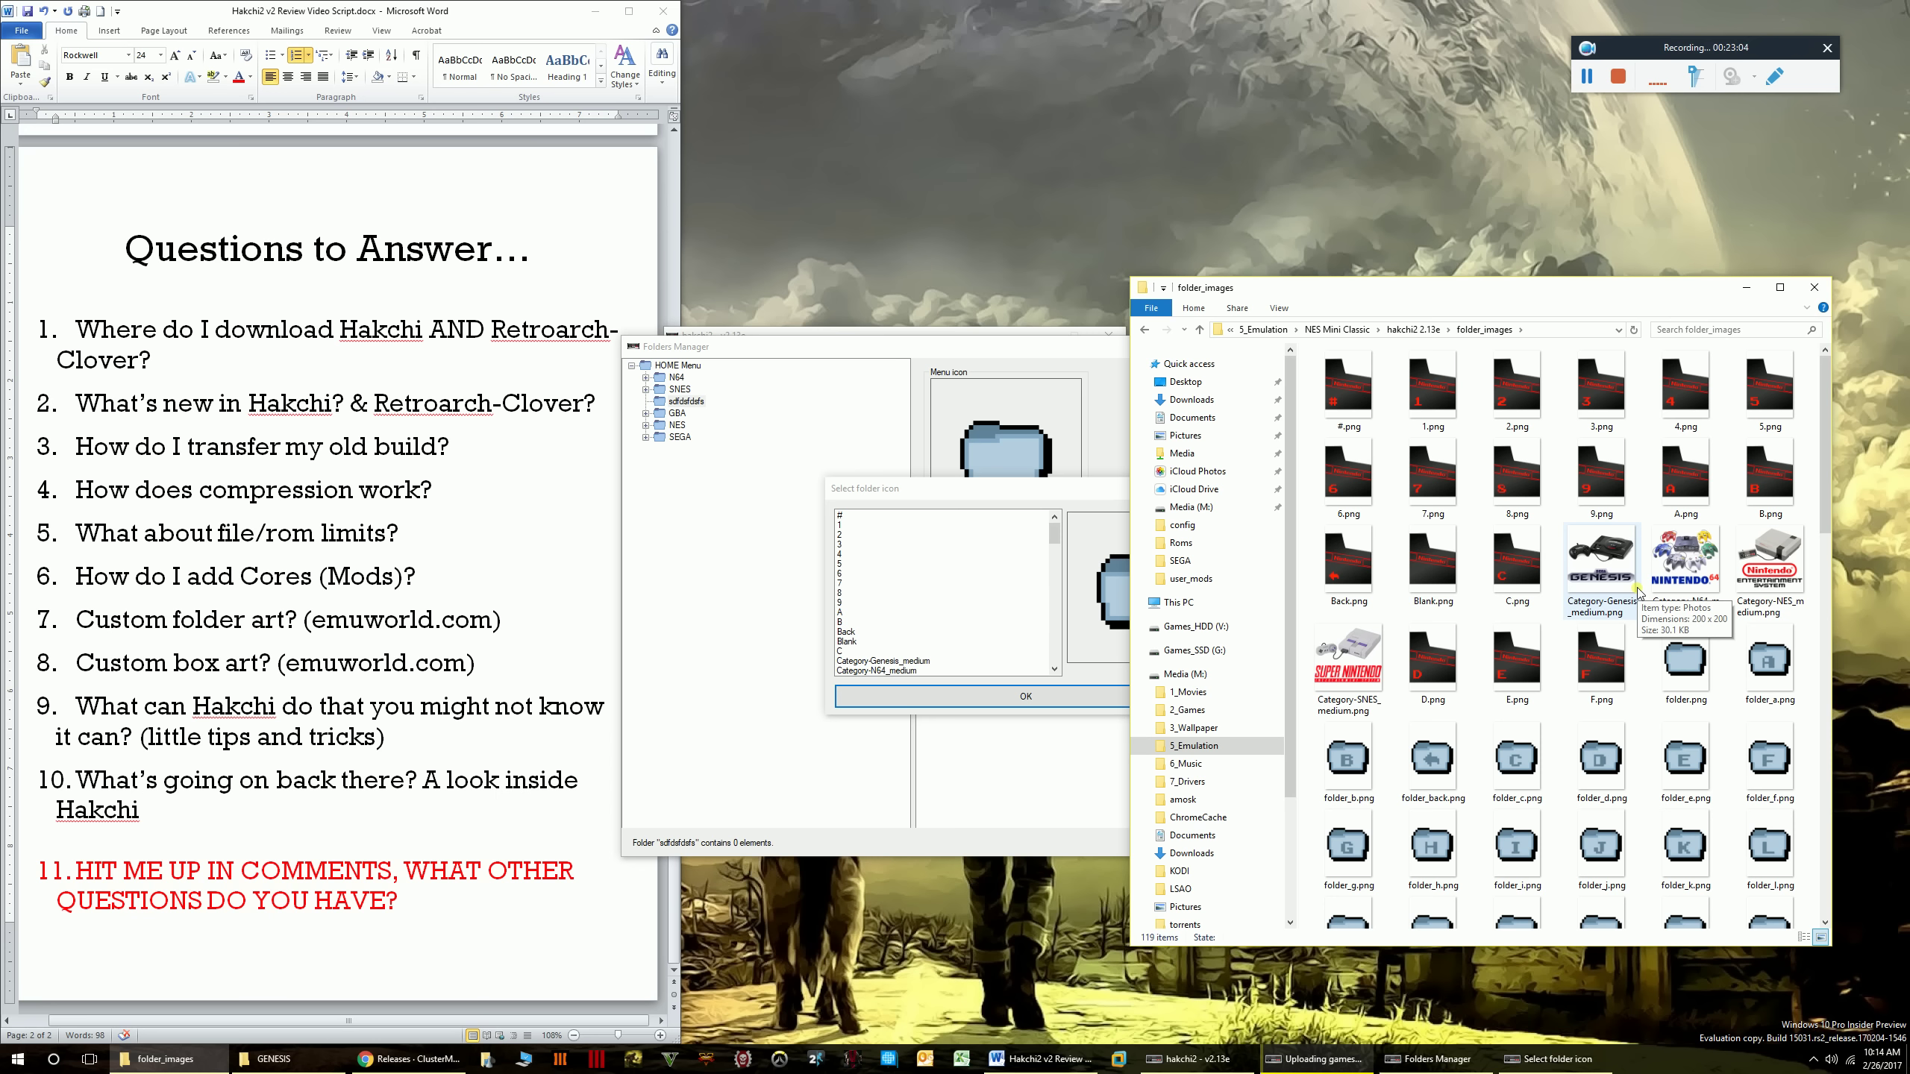
mouse_move(1823, 397)
left_mouse_down()
mouse_move(1826, 721)
mouse_move(1817, 367)
left_mouse_up()
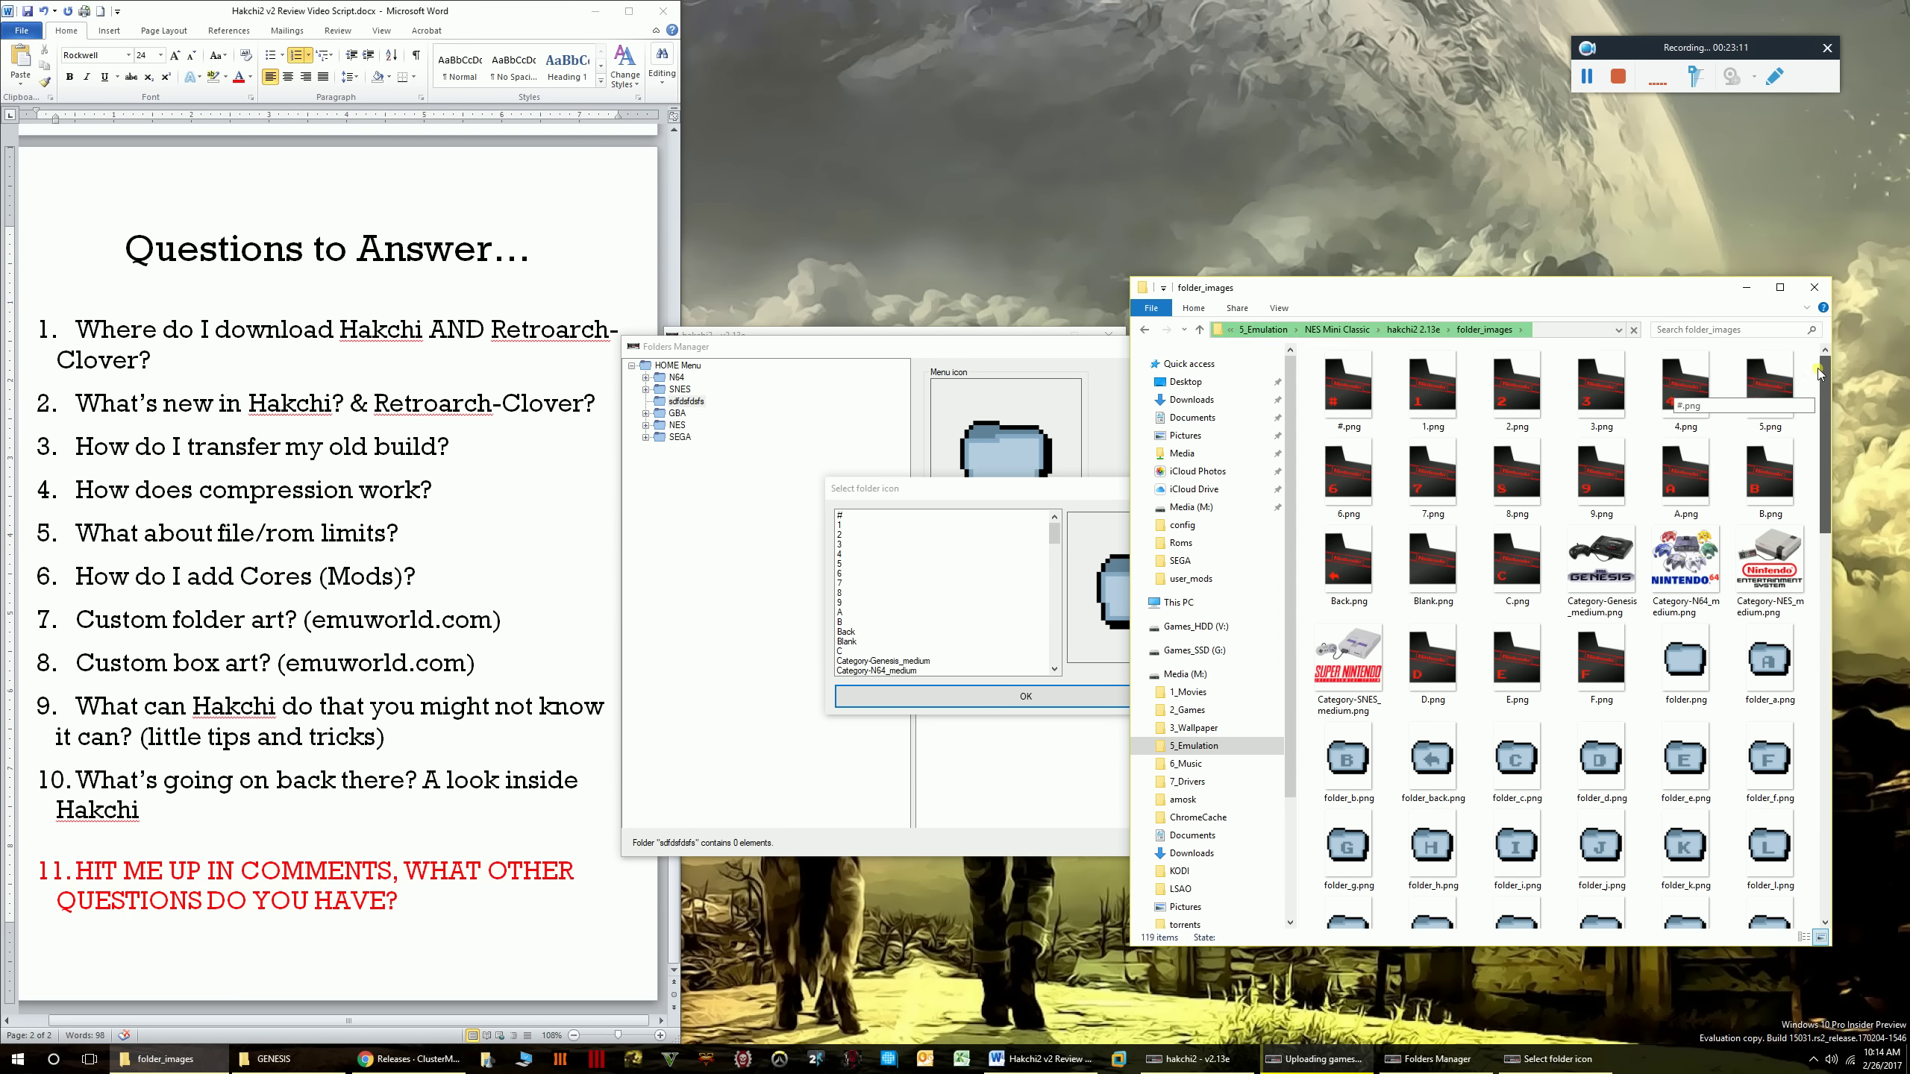
left_click(1428, 331)
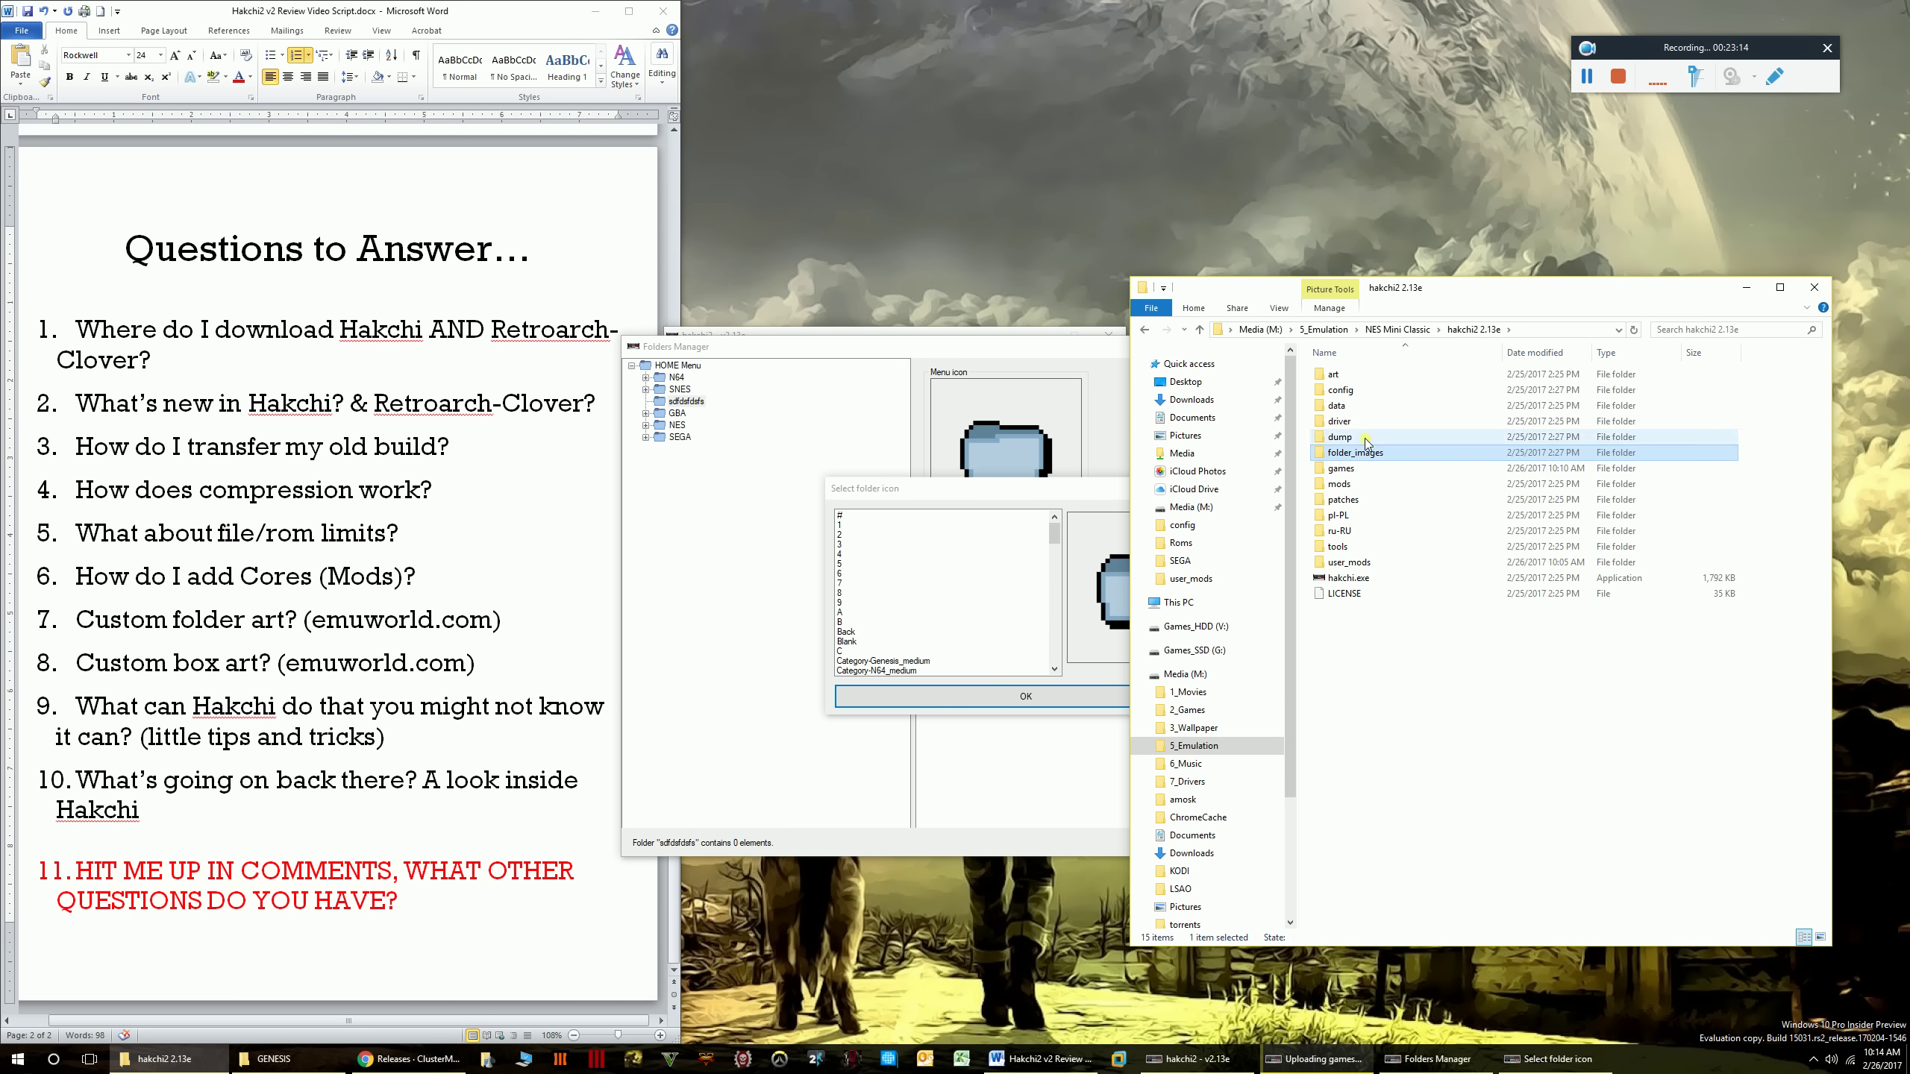
left_click(1745, 288)
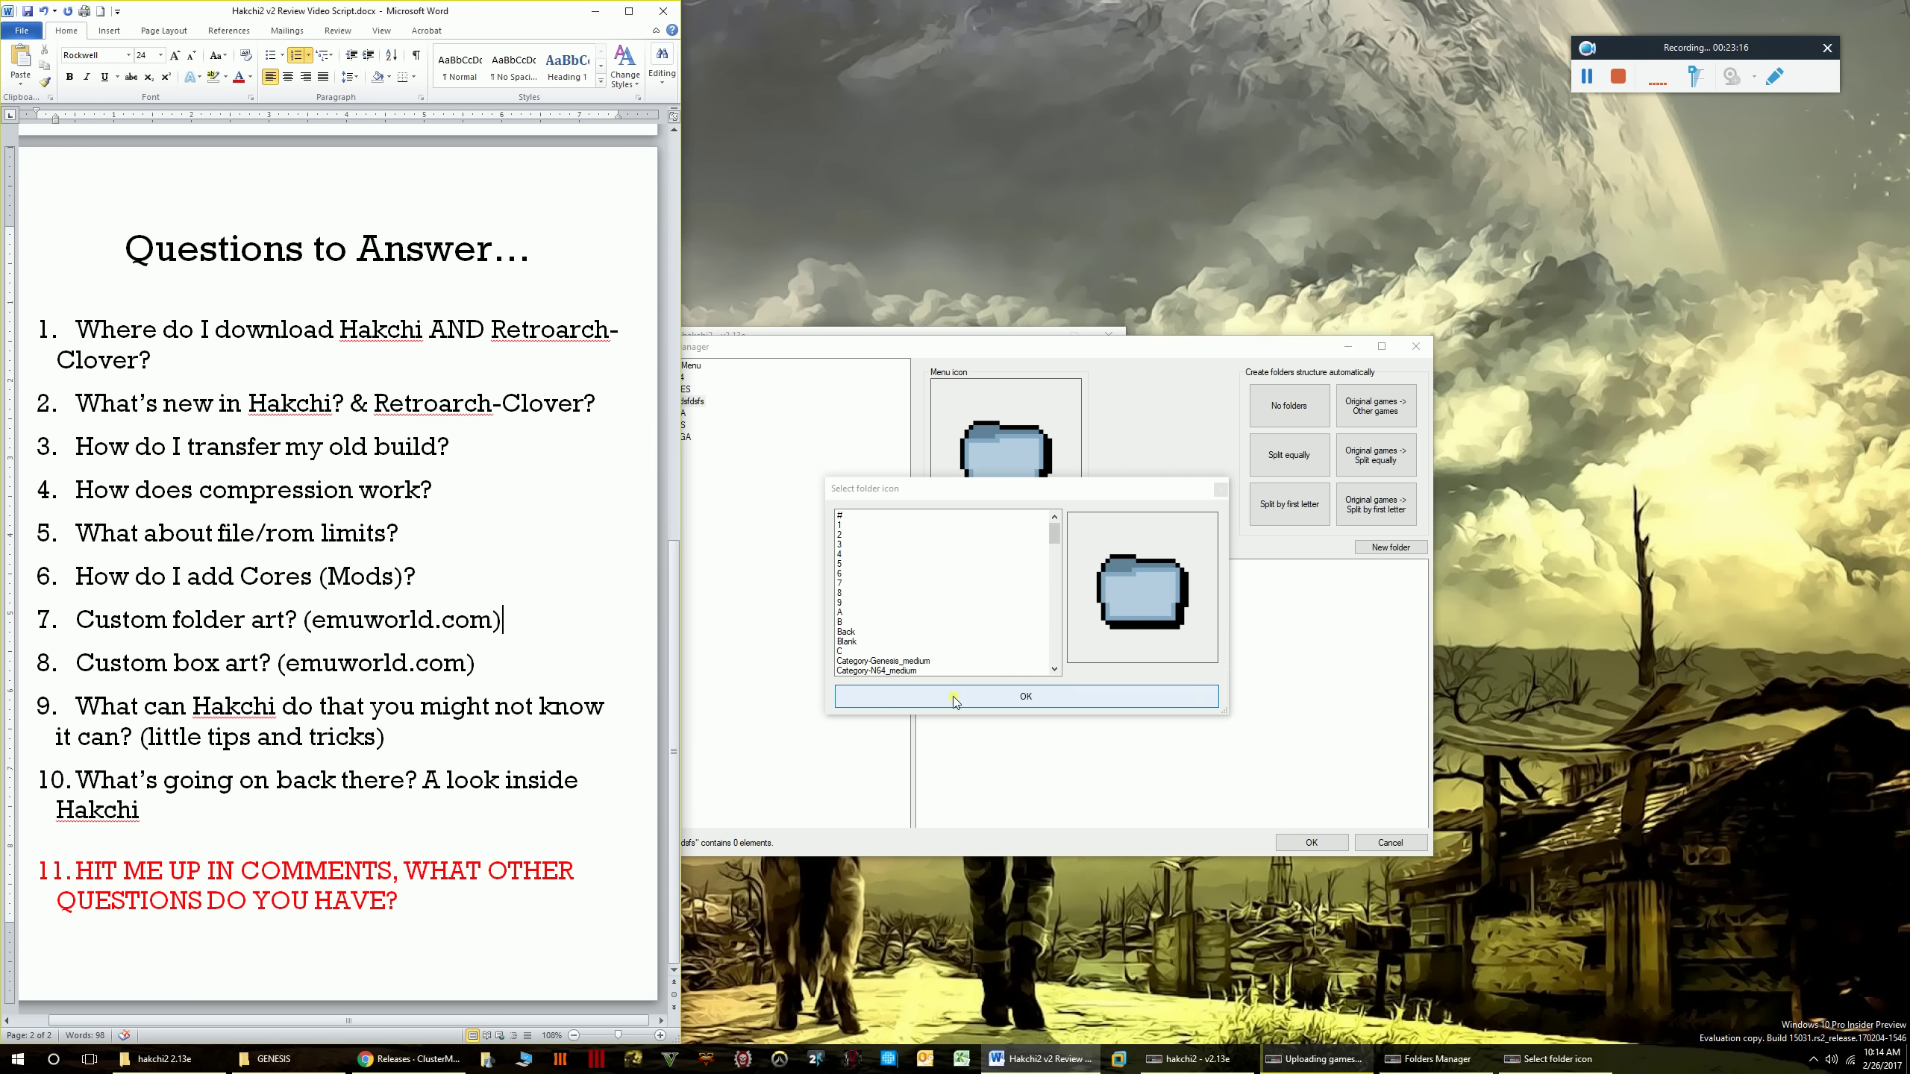
- Preview the available folder icons and assign Category-NES_medium to the test folder
left_click(875, 355)
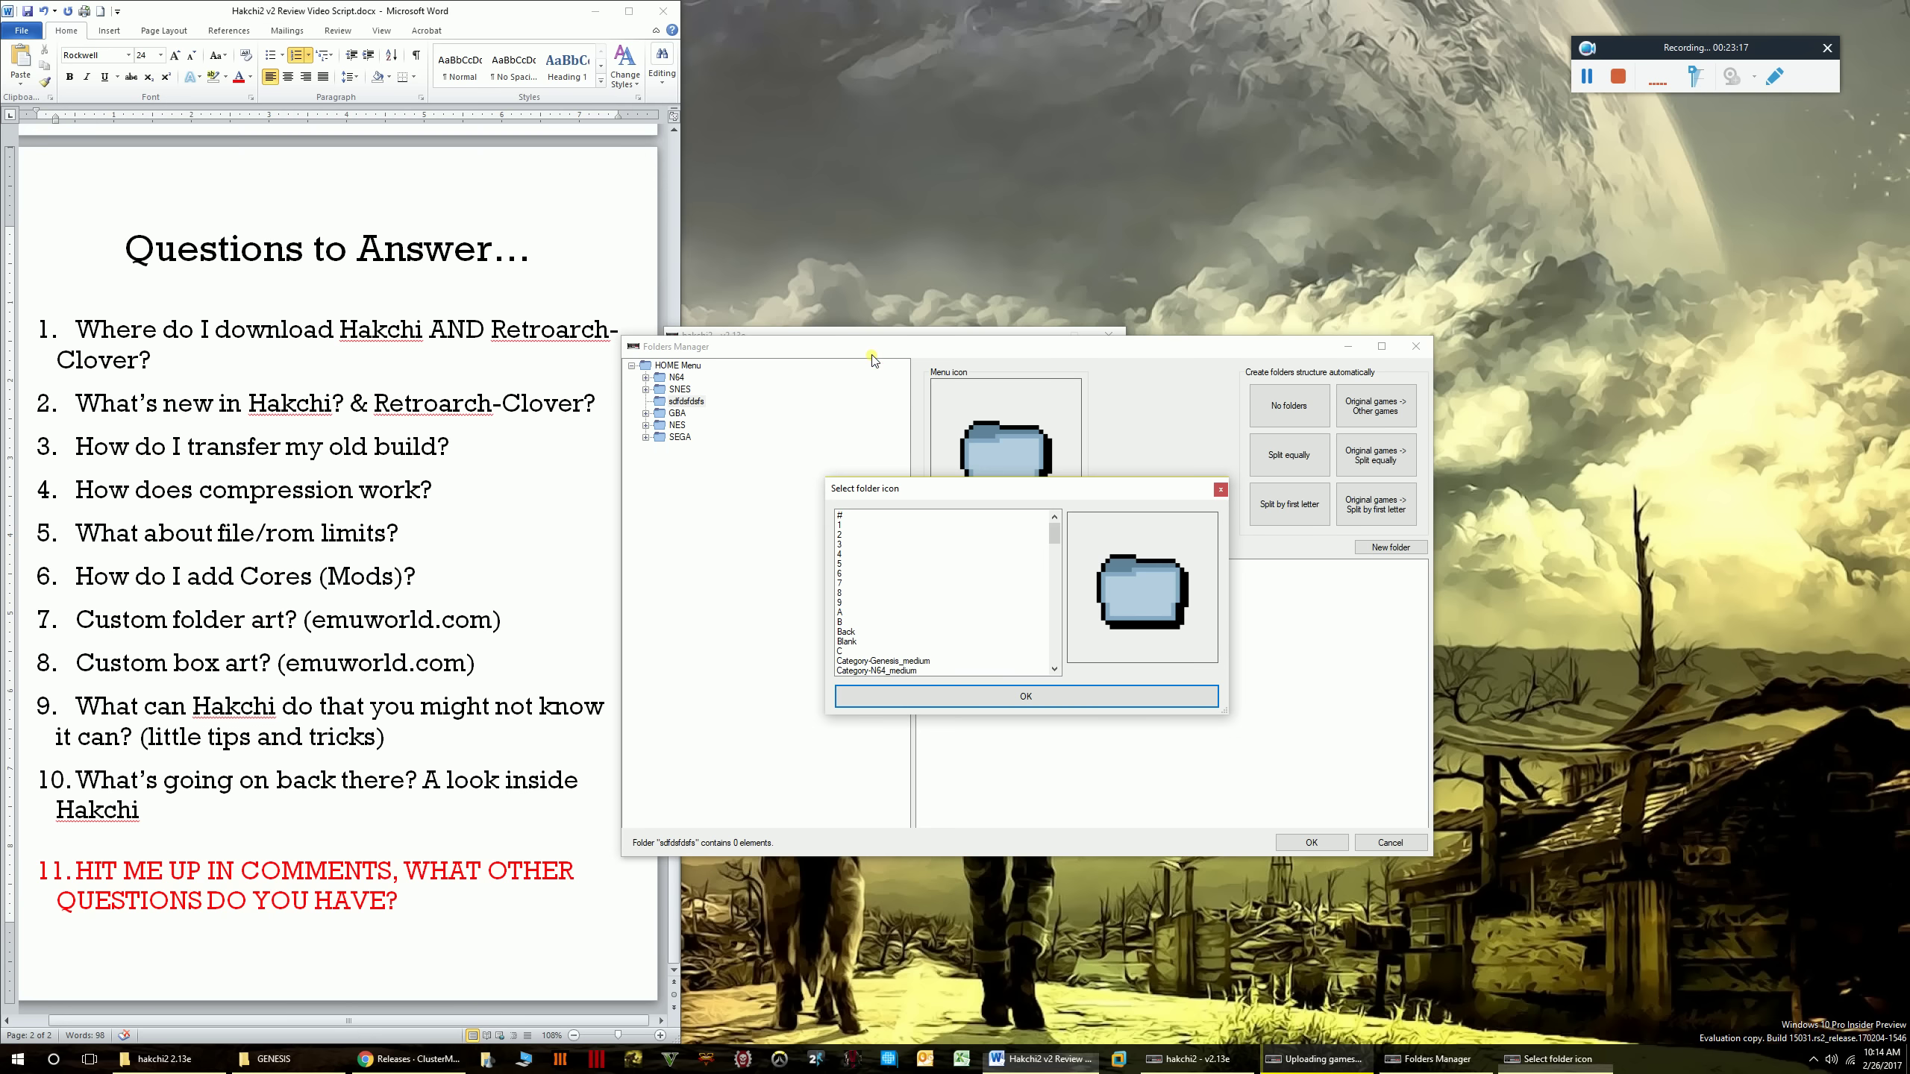
left_click(872, 660)
left_click(874, 670)
scroll(875, 662, "down", 4)
key("e")
left_click(870, 564)
left_click(872, 573)
left_click(872, 554)
left_click(847, 642)
left_click(851, 623)
left_click(893, 555)
left_click(894, 545)
left_click(895, 555)
left_click(892, 565)
left_click(861, 574)
left_click(864, 564)
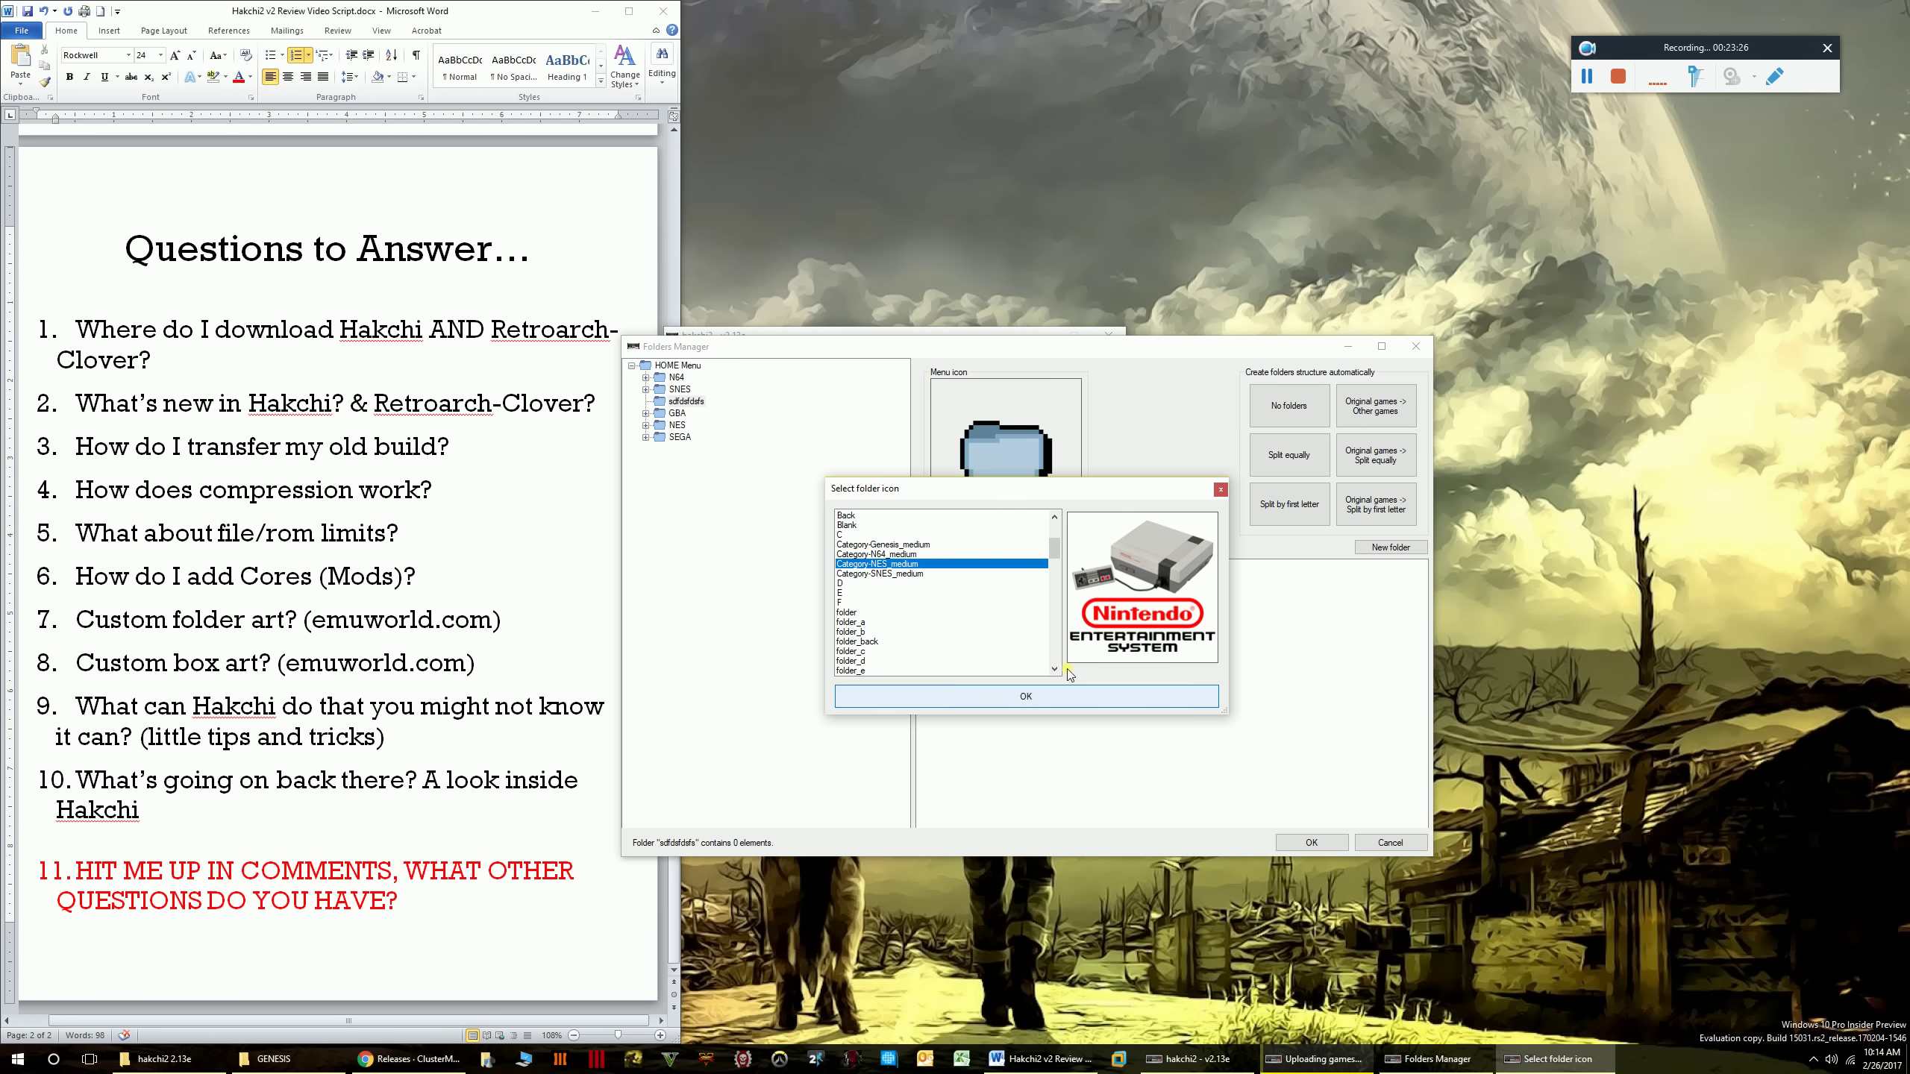
left_click(1069, 694)
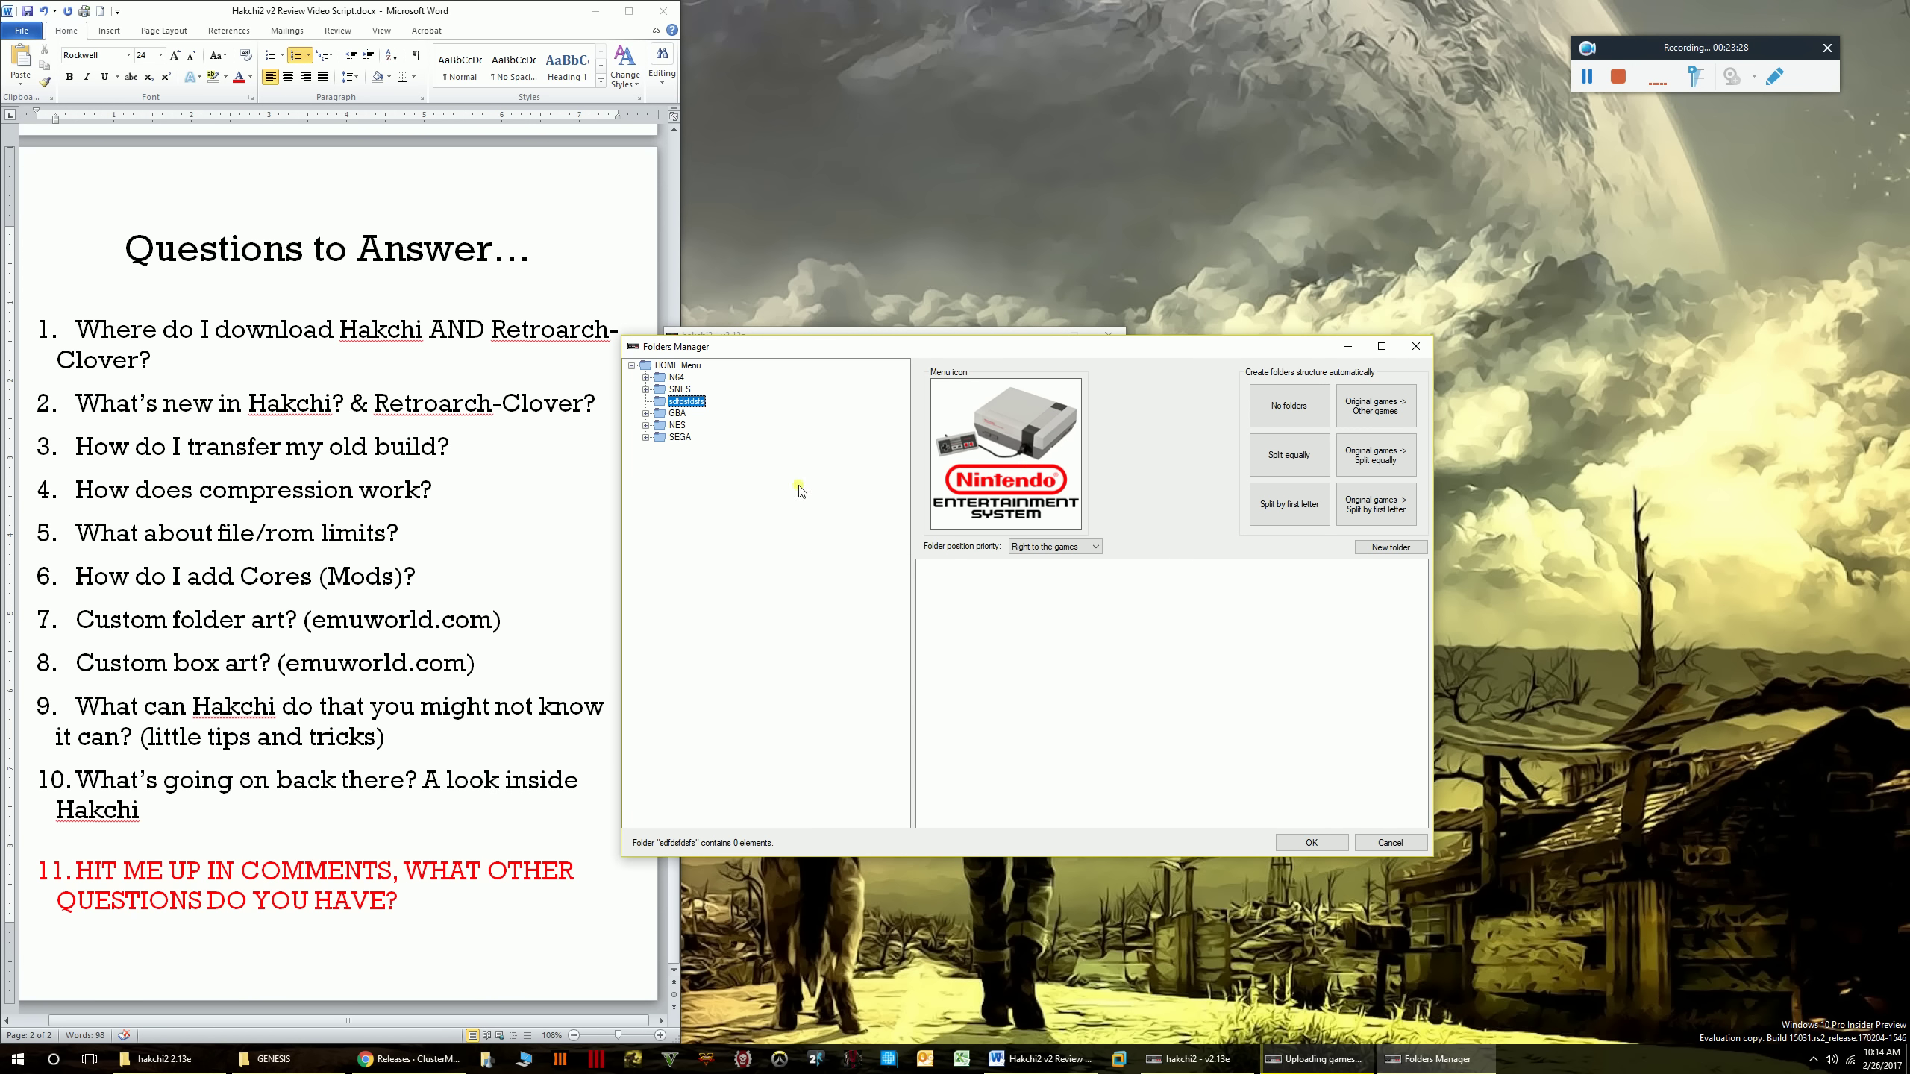
- Delete the test folder from the HOME Menu
right_click(682, 407)
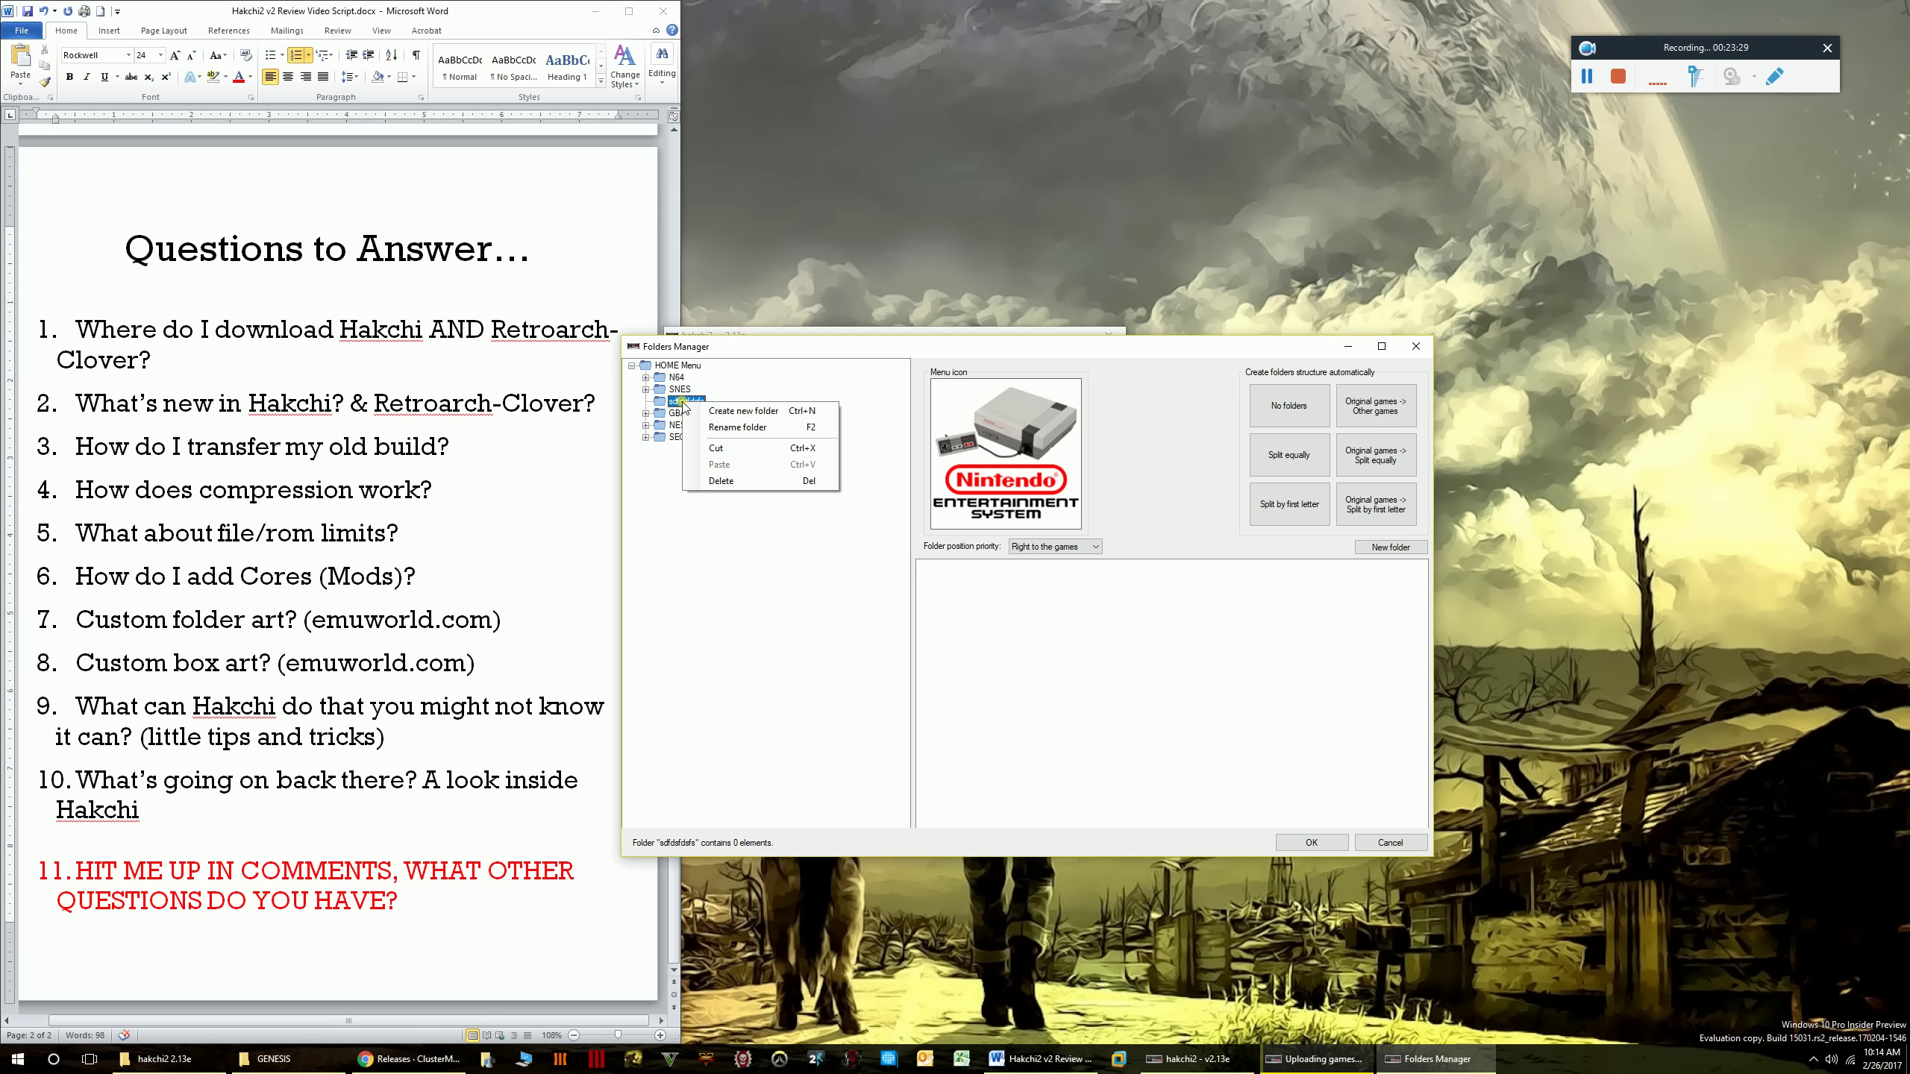
left_click(752, 483)
left_click(951, 584)
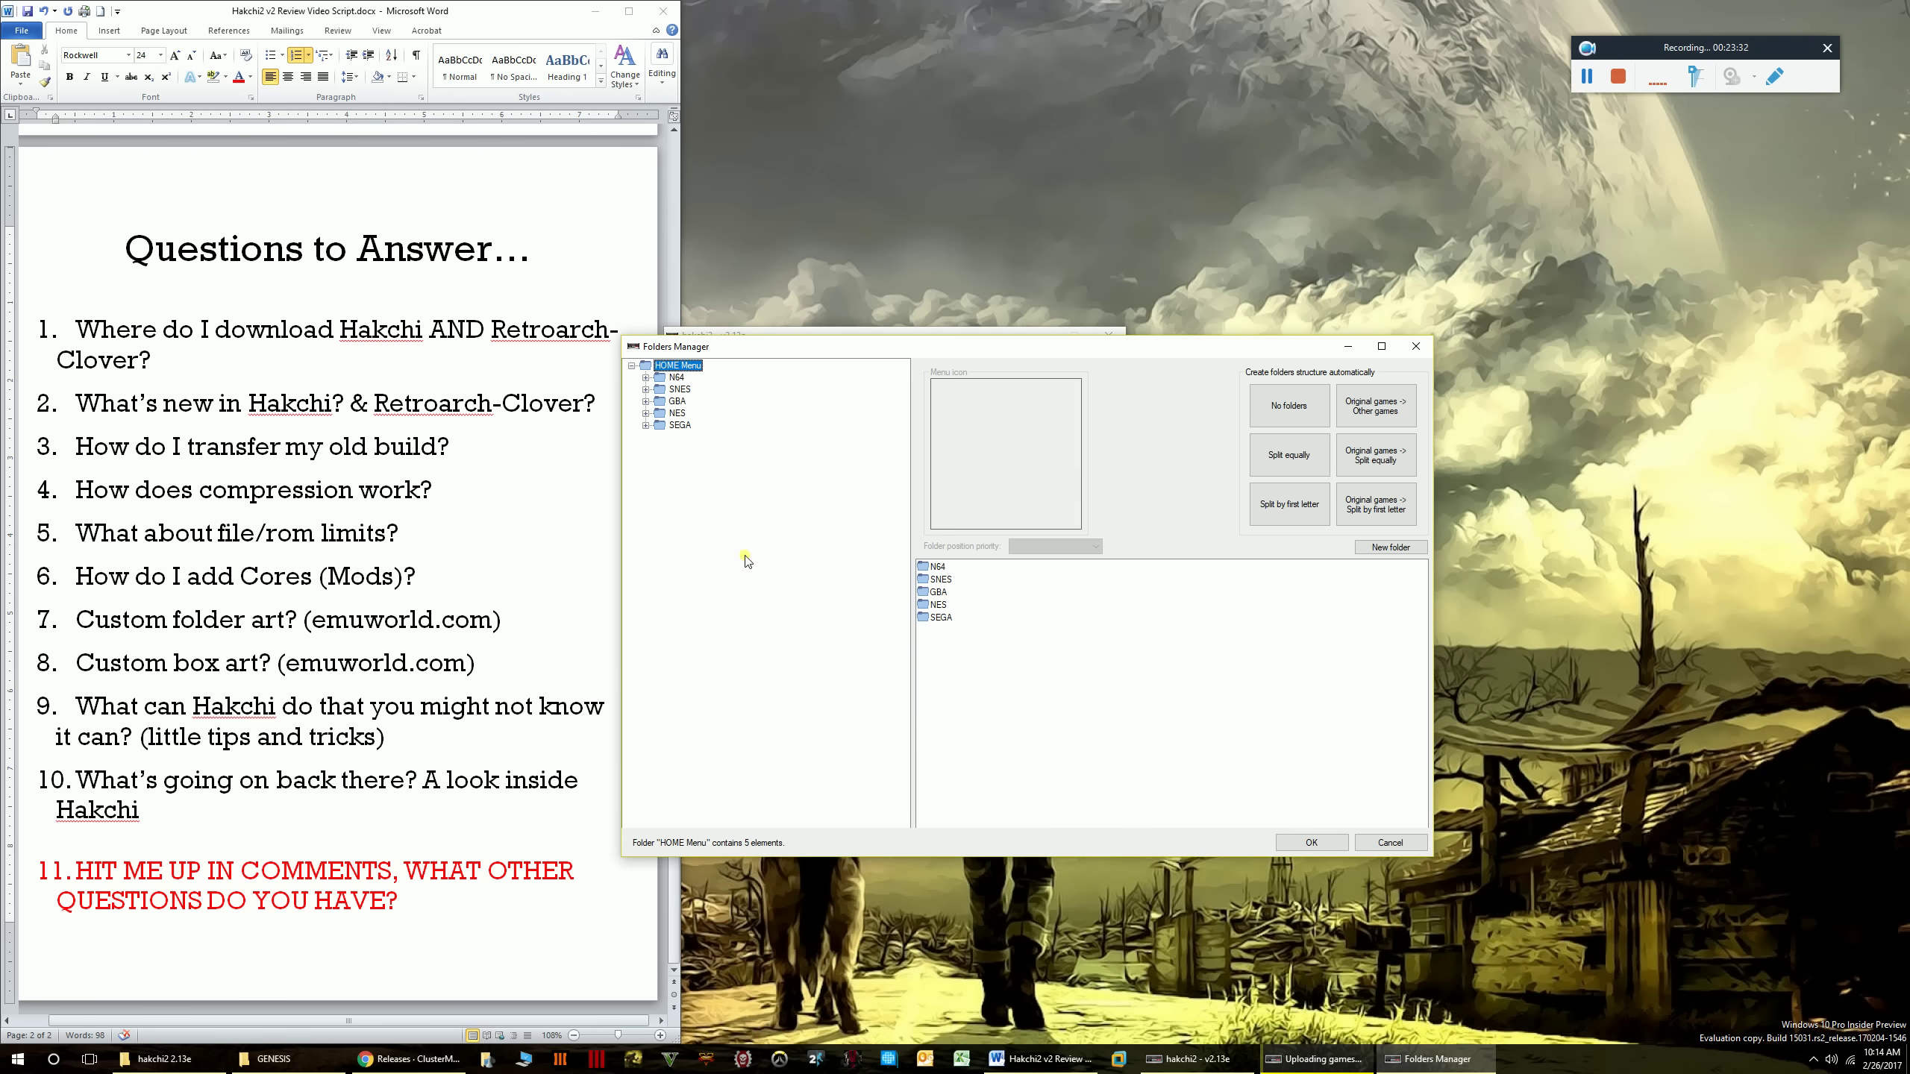
- View the icon selection for the N64 folder and close it without changing the icon
left_click(676, 378)
left_click(1031, 450)
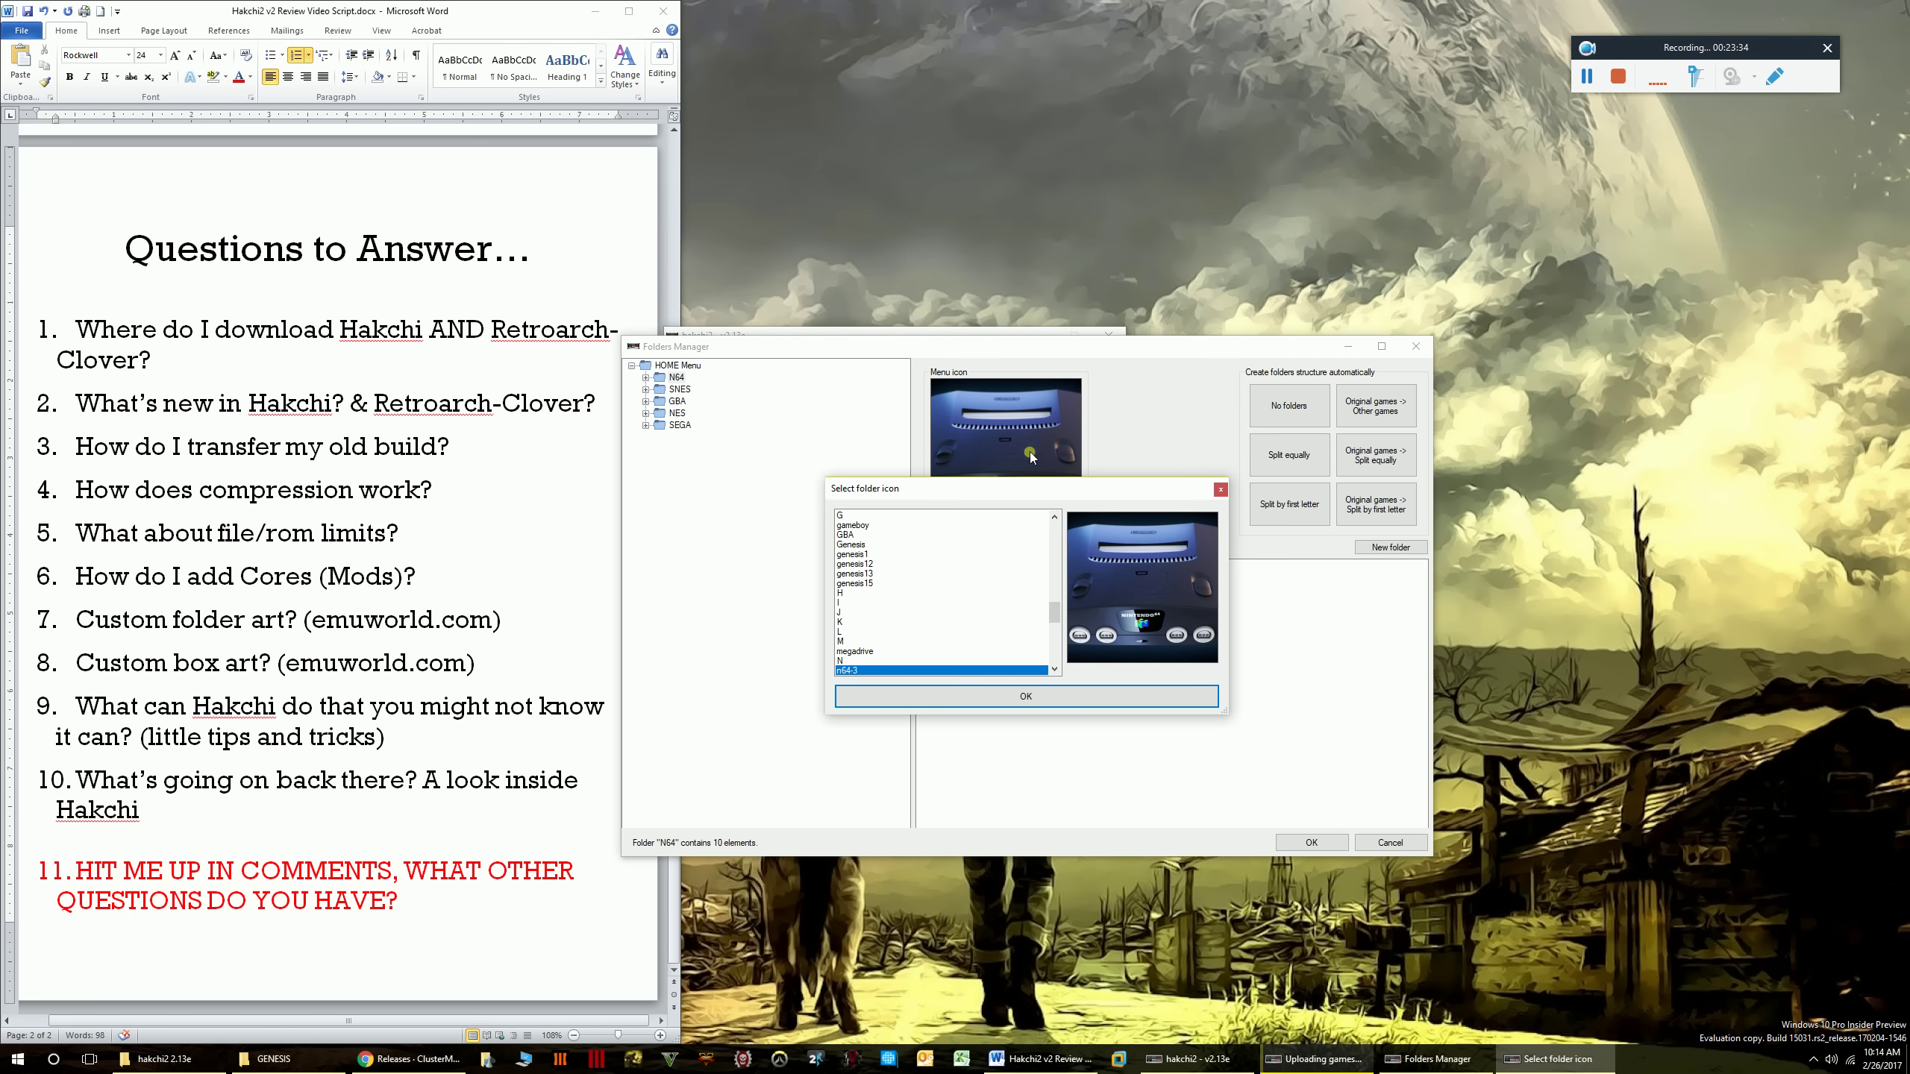
left_click(1220, 489)
- Expand the N64 folder and check the box art of its games from 007 - GoldenEye to WWF No Mercy
left_click(645, 377)
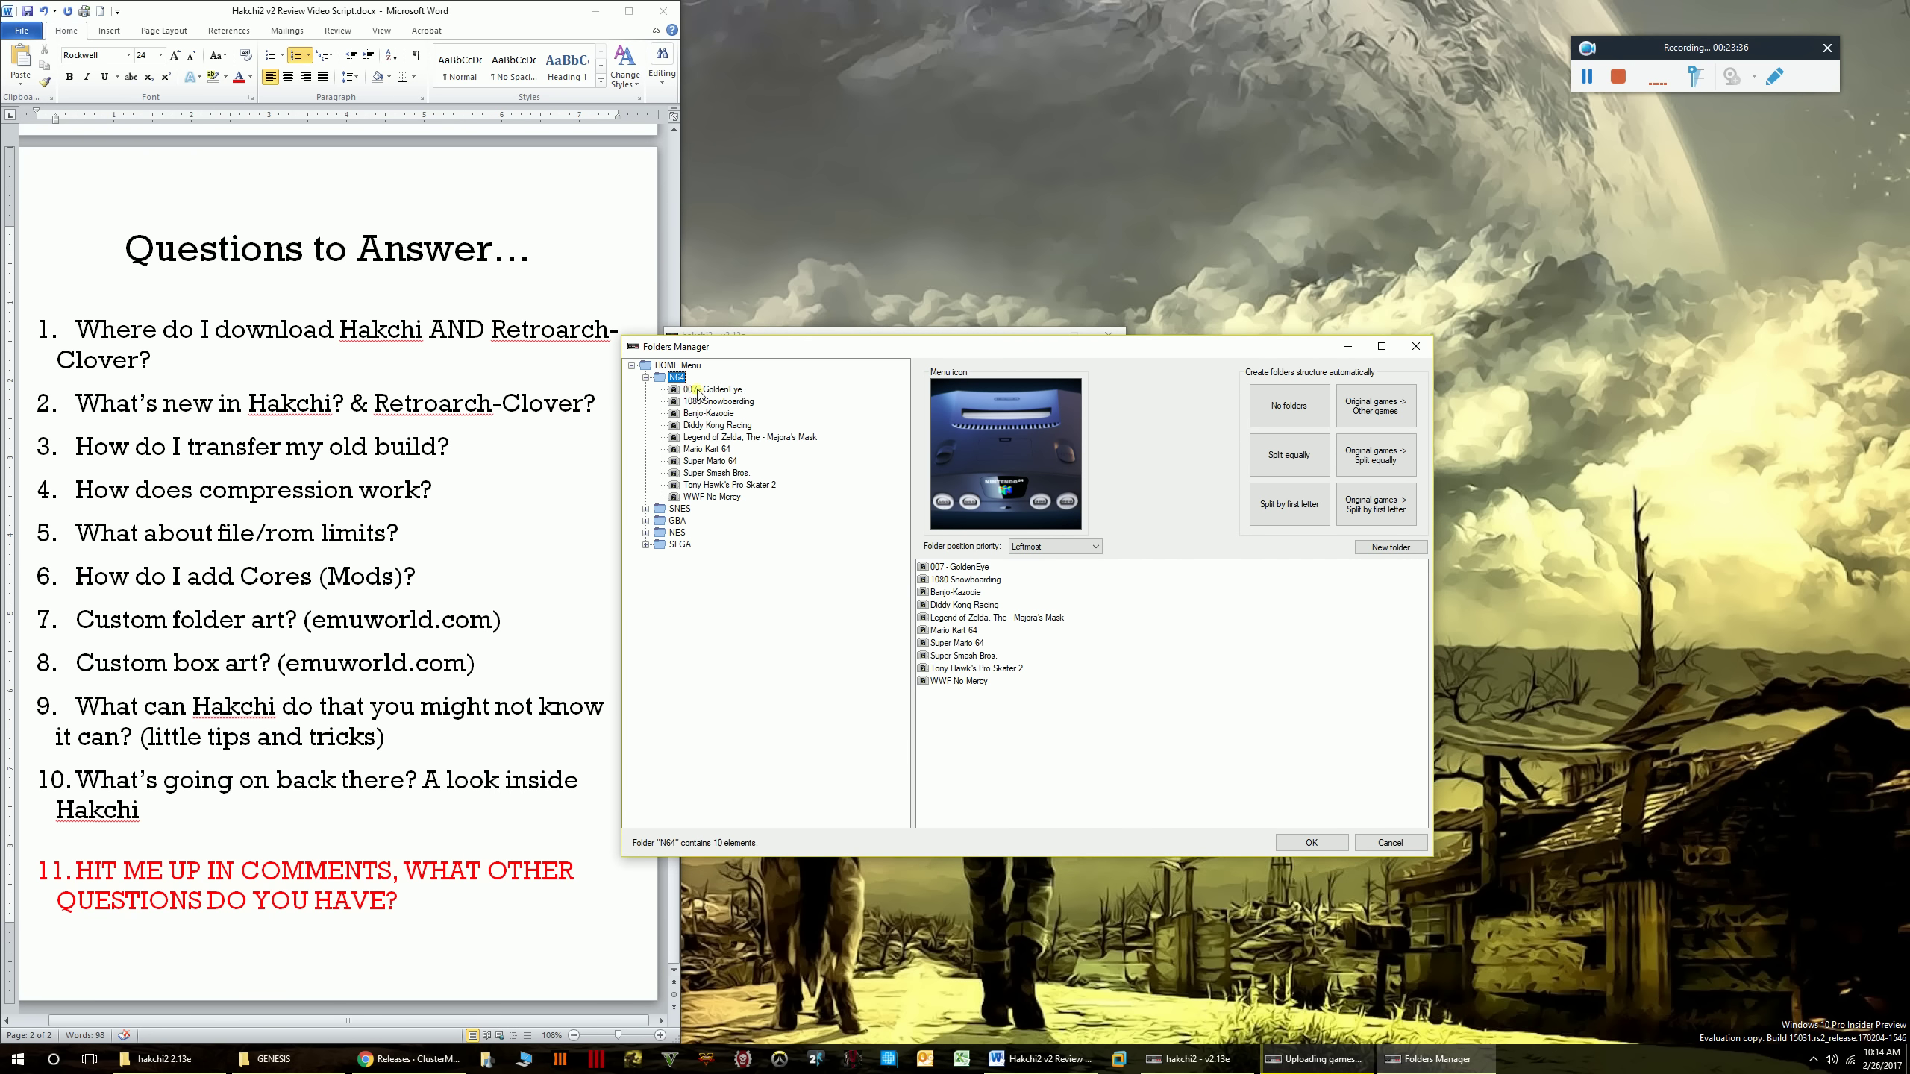
left_click(699, 390)
key("Down")
key("Down")
key("Down")
key("Down")
key("Down")
key("Down")
key("Down")
key("Down")
key("Down")
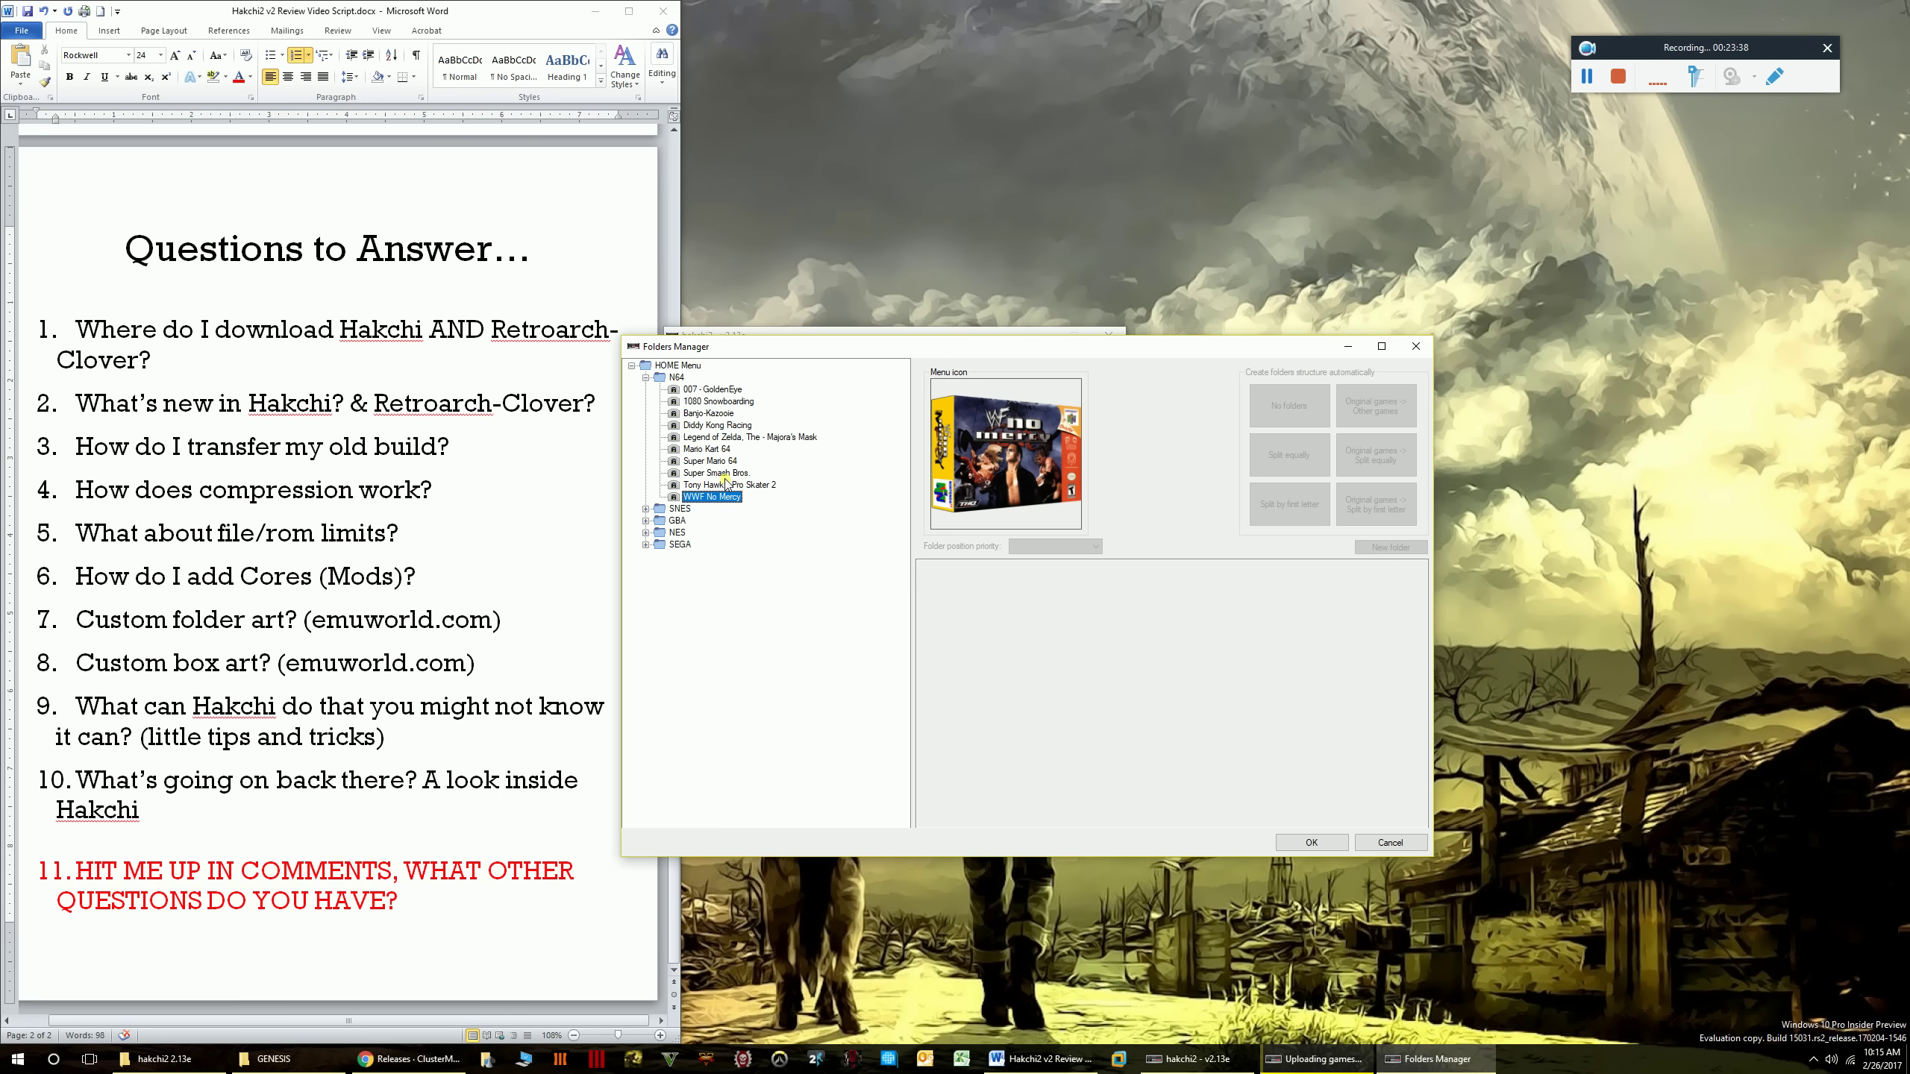
- Close the Folders Manager and save the folder structure
left_click(1412, 842)
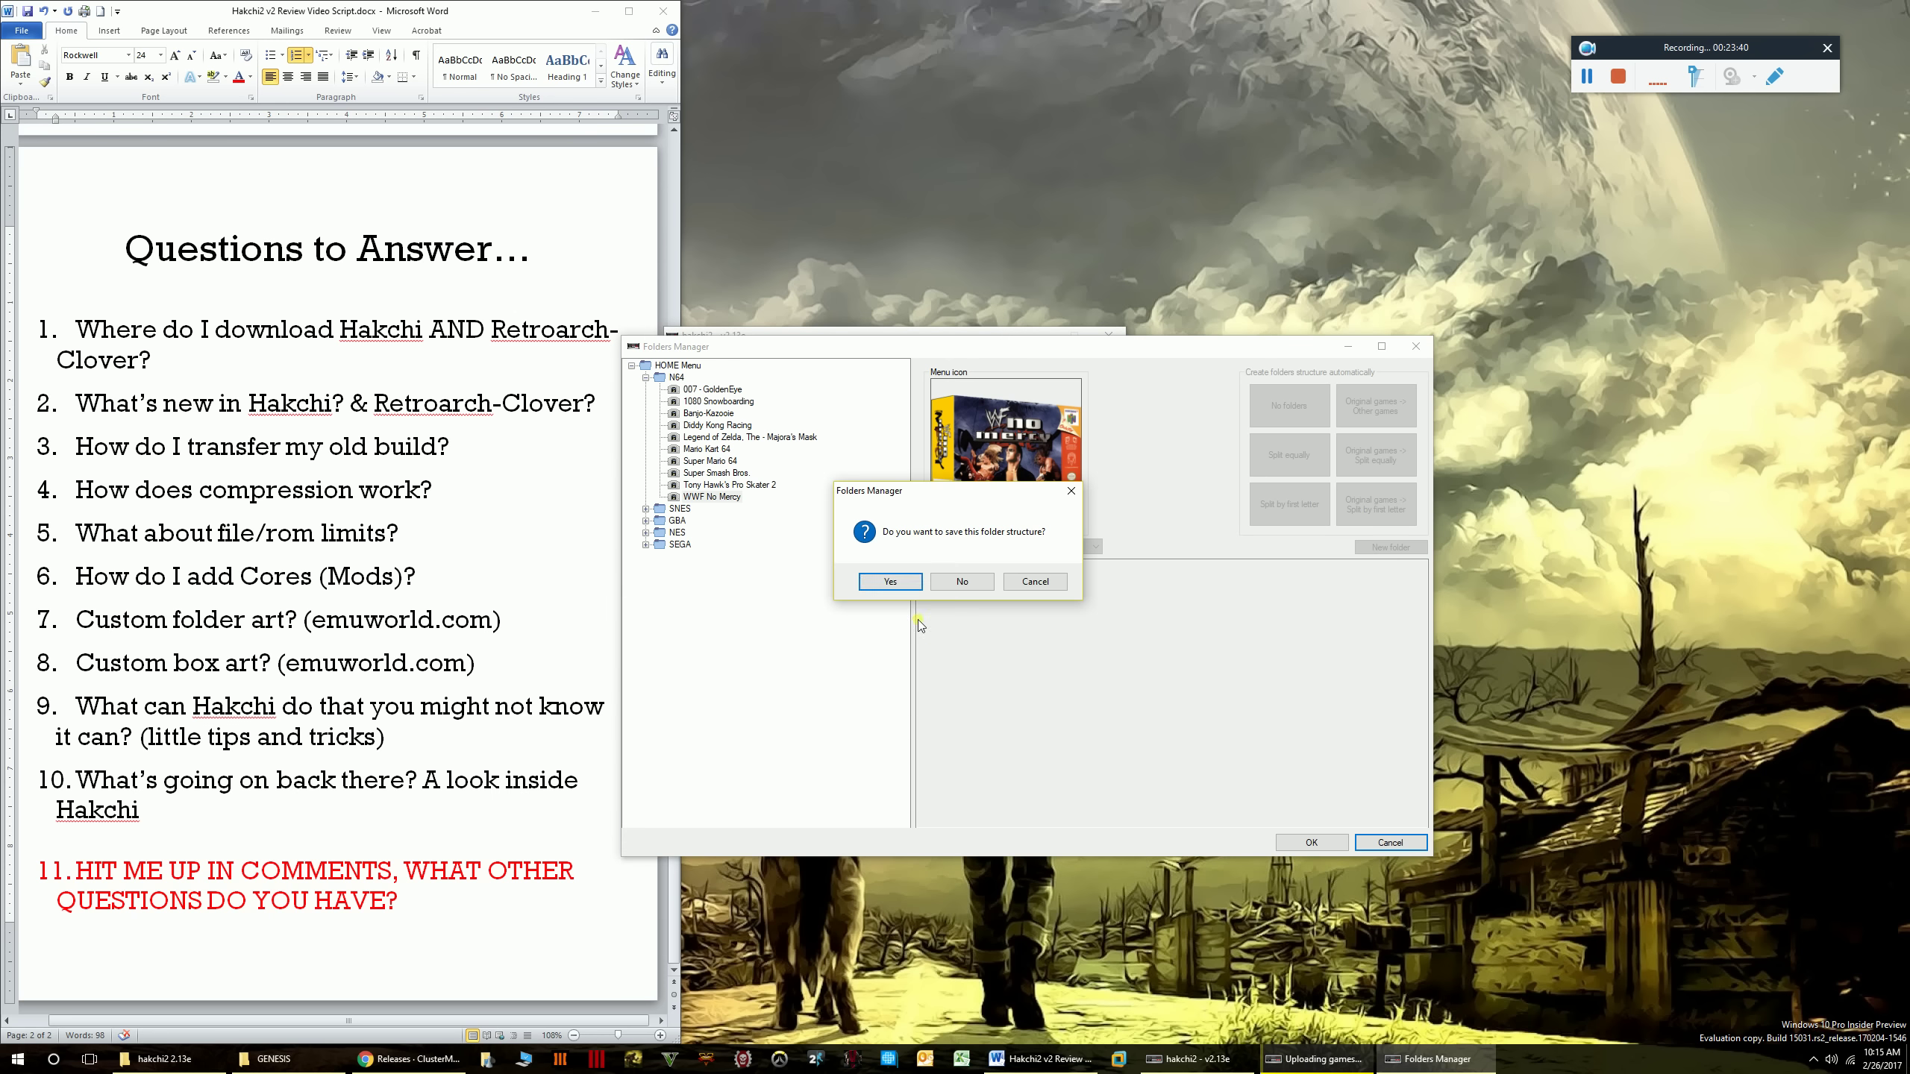
left_click(860, 584)
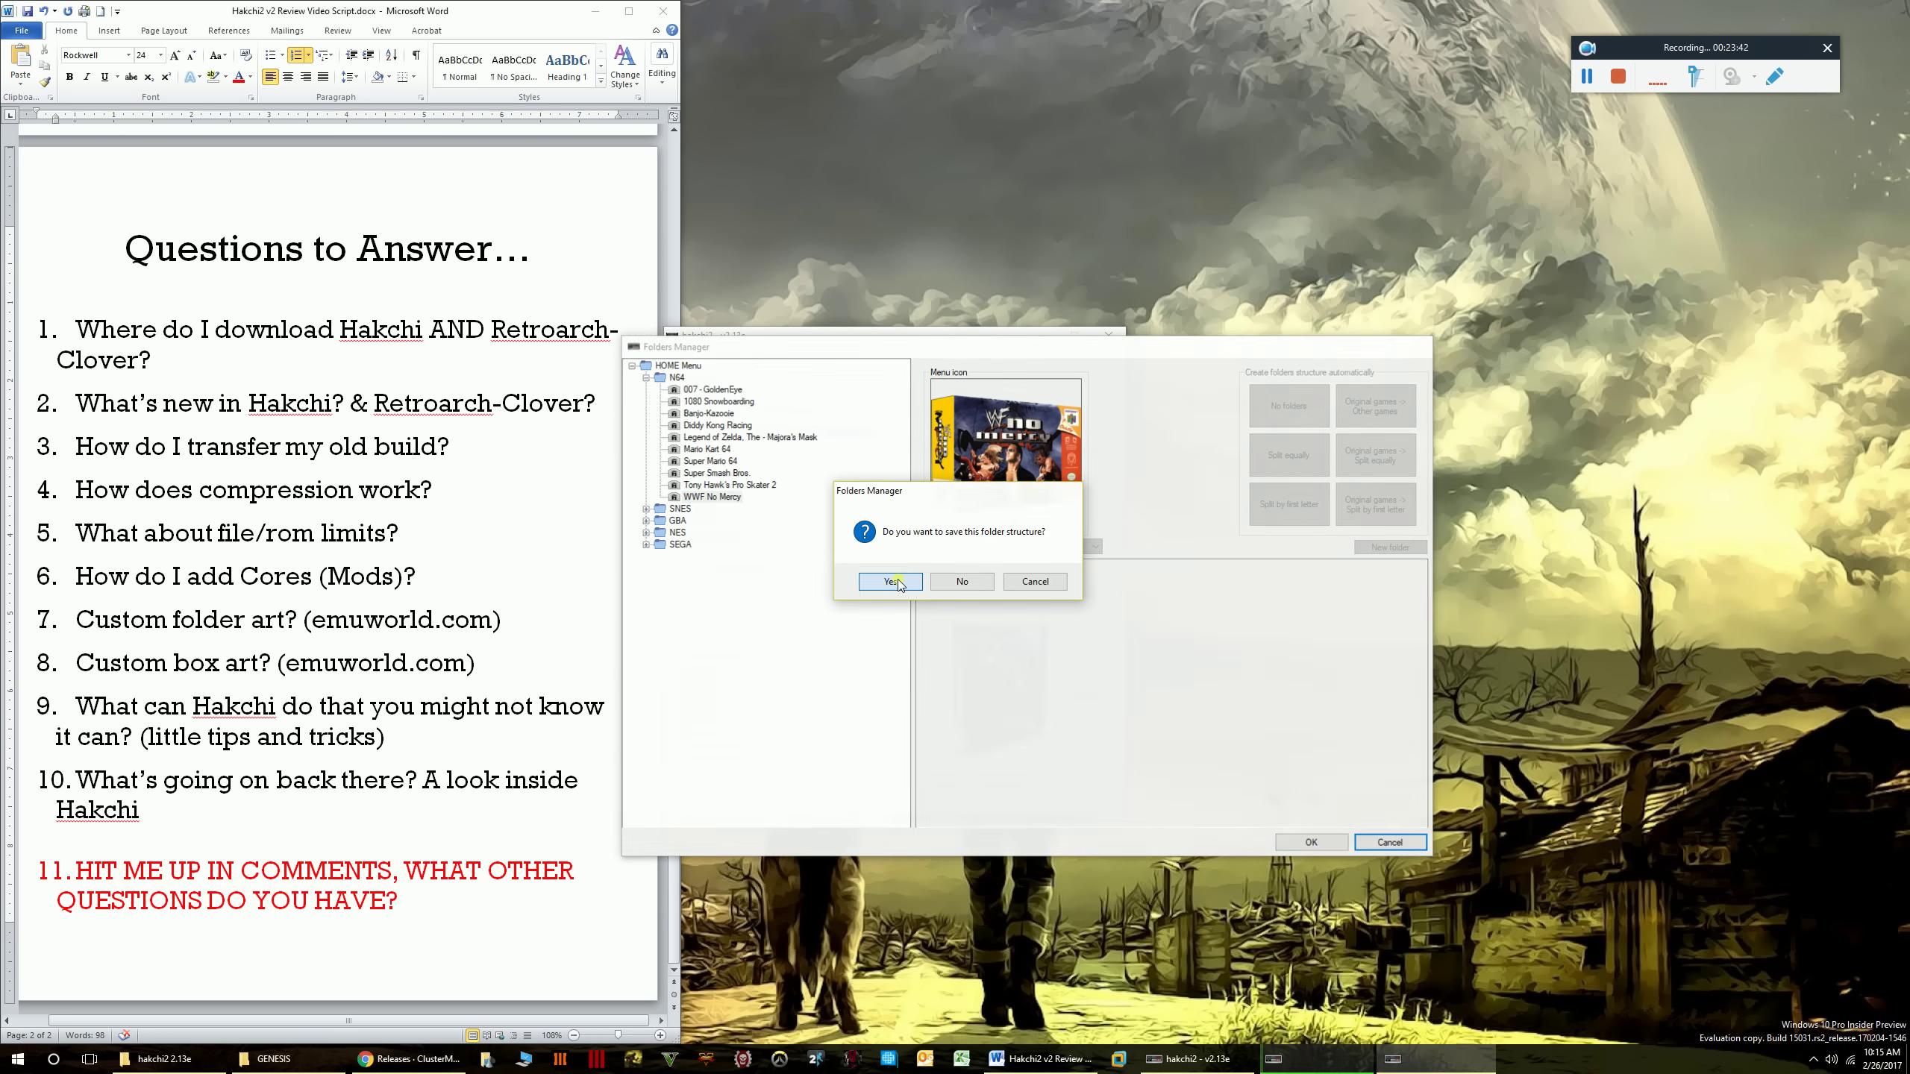
- Check the box art of the games from Baseball Stars to Contra III - The Alien Wars in the game list
left_click(747, 410)
left_click(743, 399)
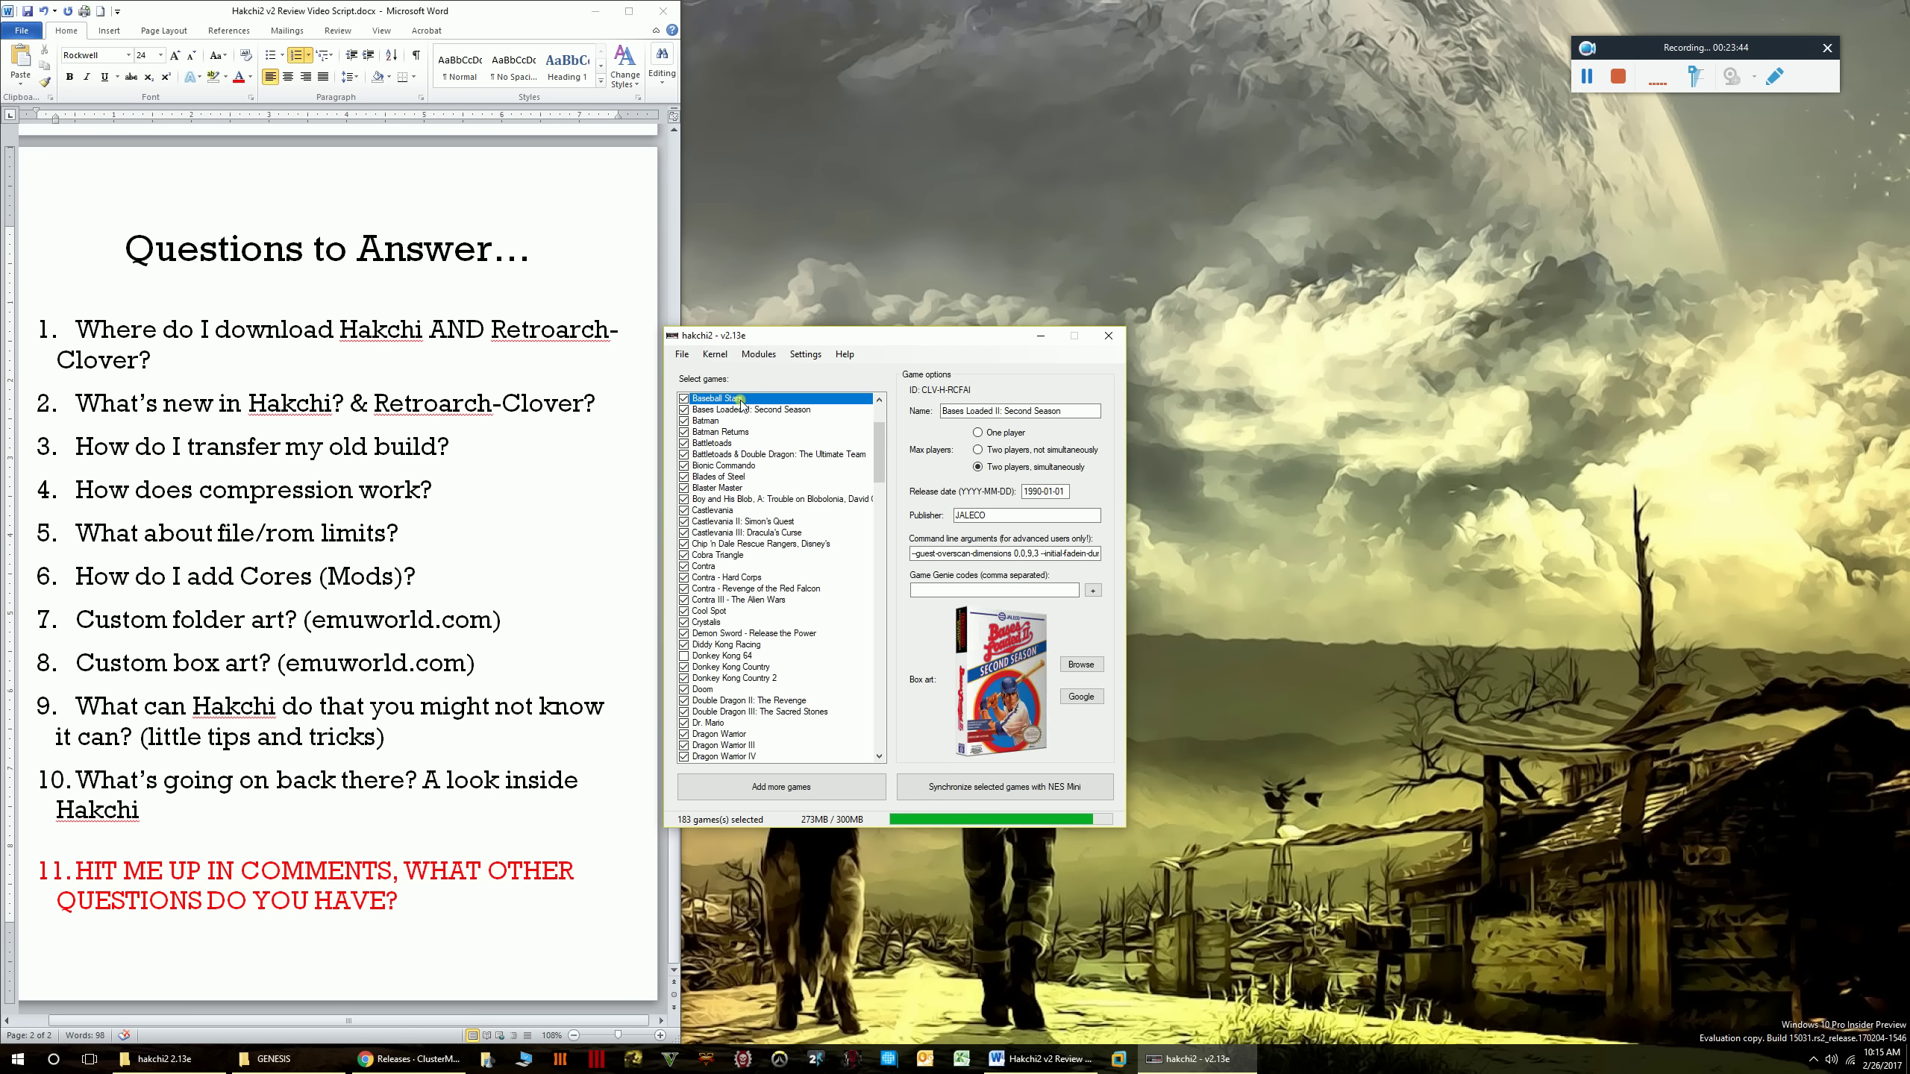
key("Down")
key("Down")
key("Down")
key("Down")
key("Down")
key("Down")
key("Down")
key("Down")
key("Down")
key("Down")
key("Down")
key("Down")
key("Down")
key("Down")
key("Down")
key("Down")
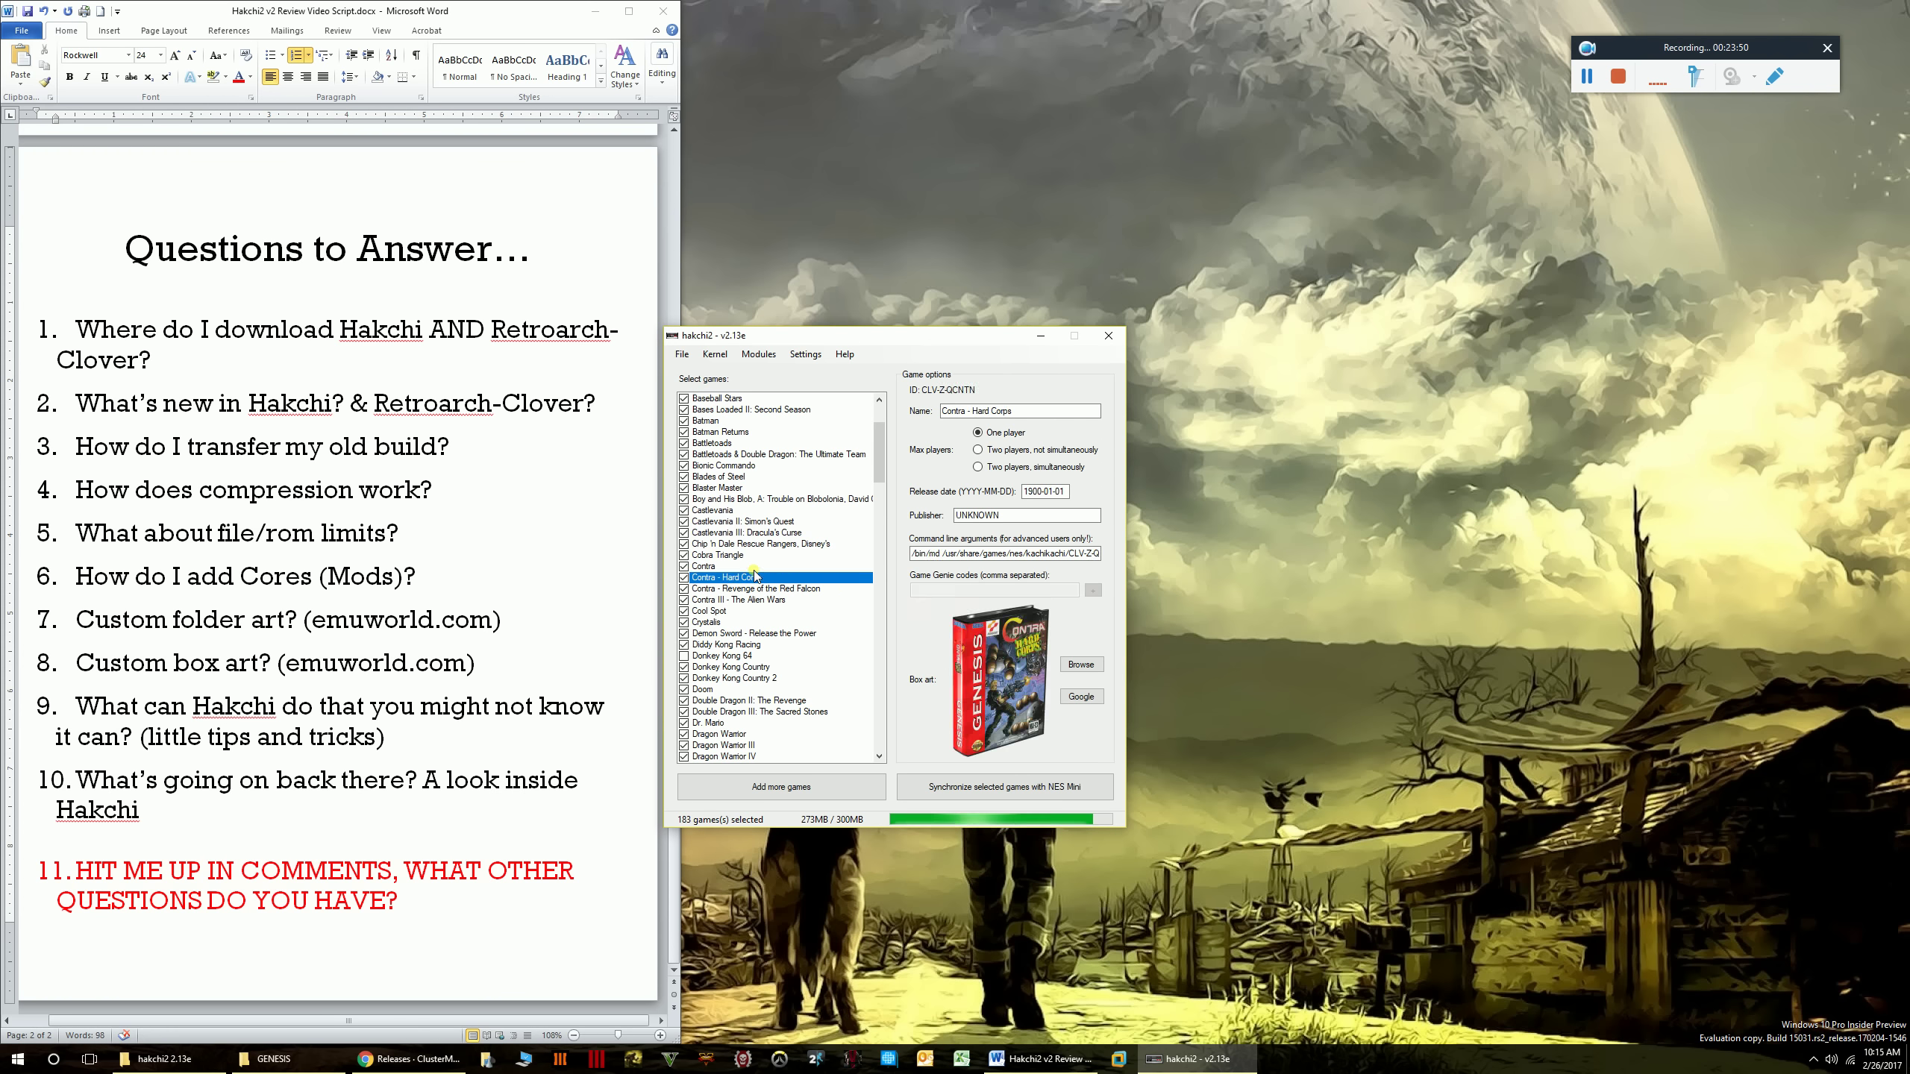
key("Down")
key("Down")
- Switch to Chrome and open emumovies.com in a new tab
left_click(355, 664)
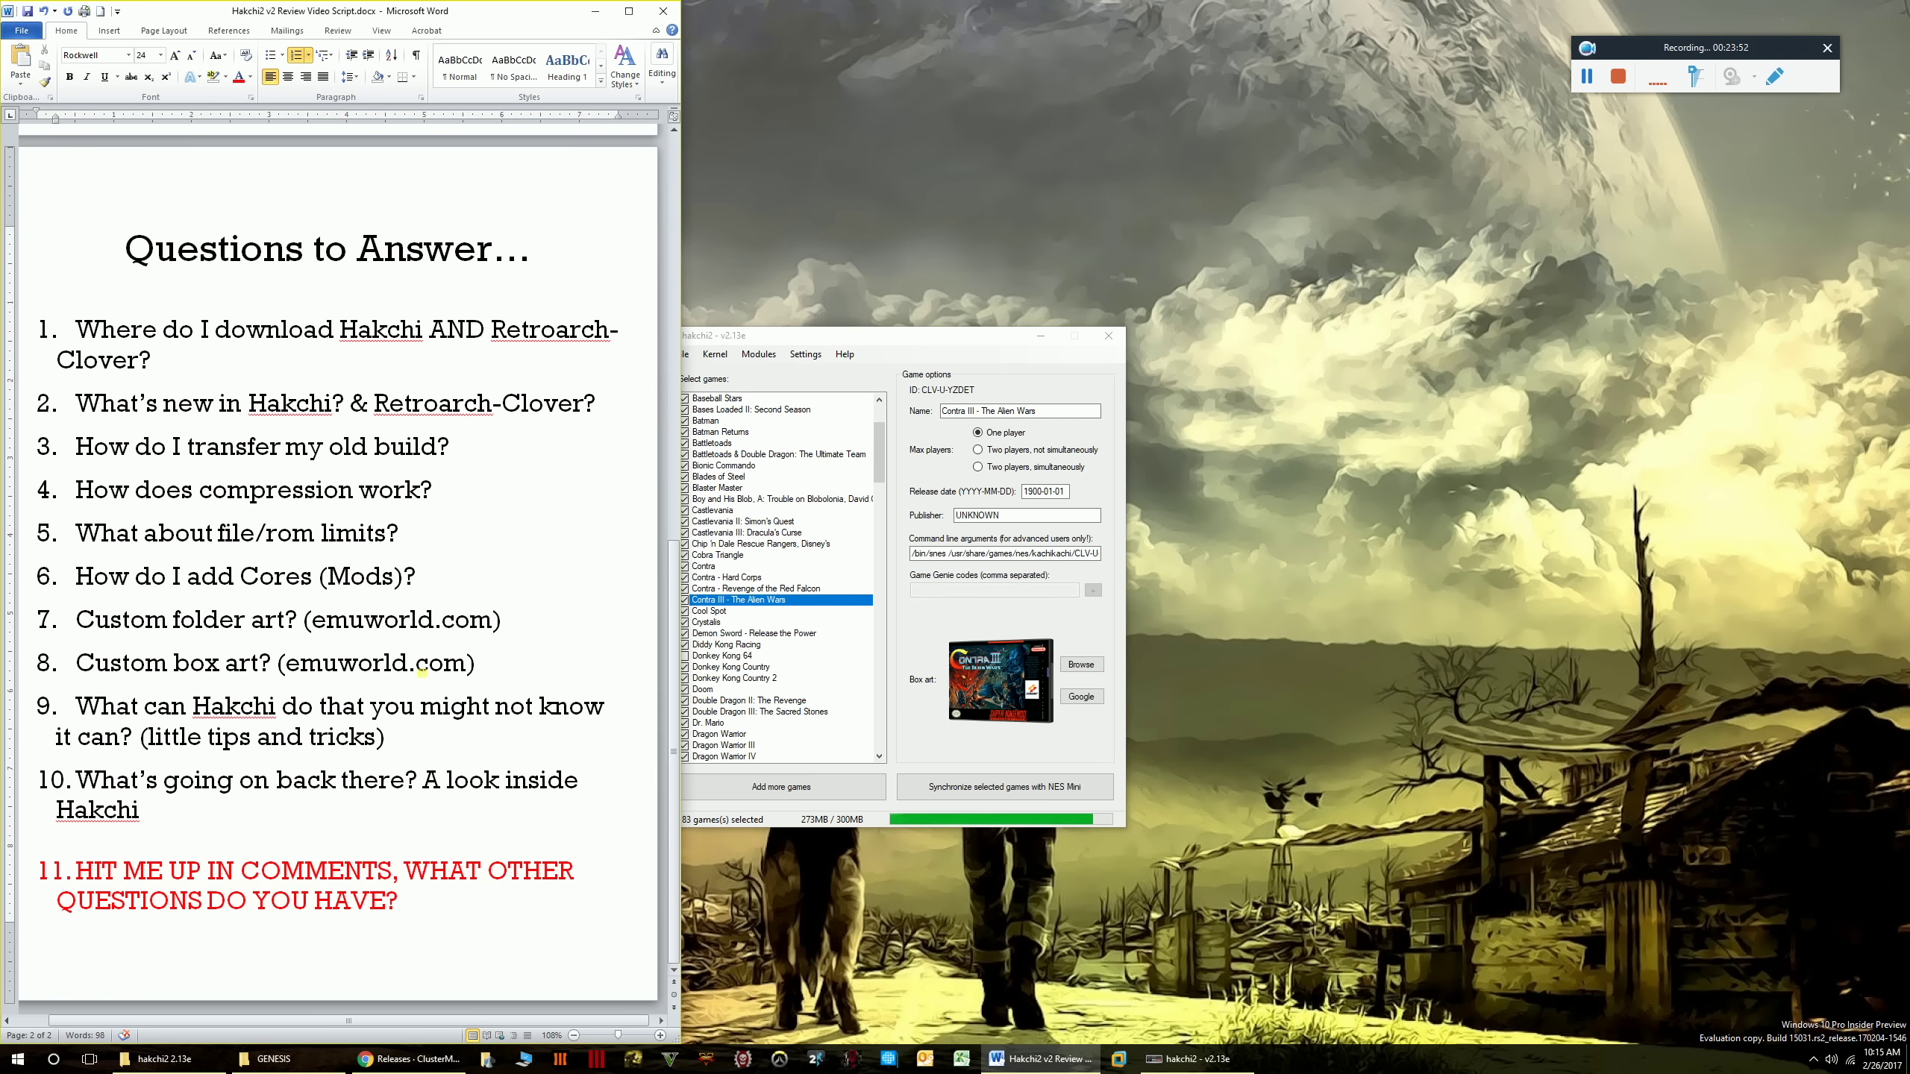
left_click(414, 1060)
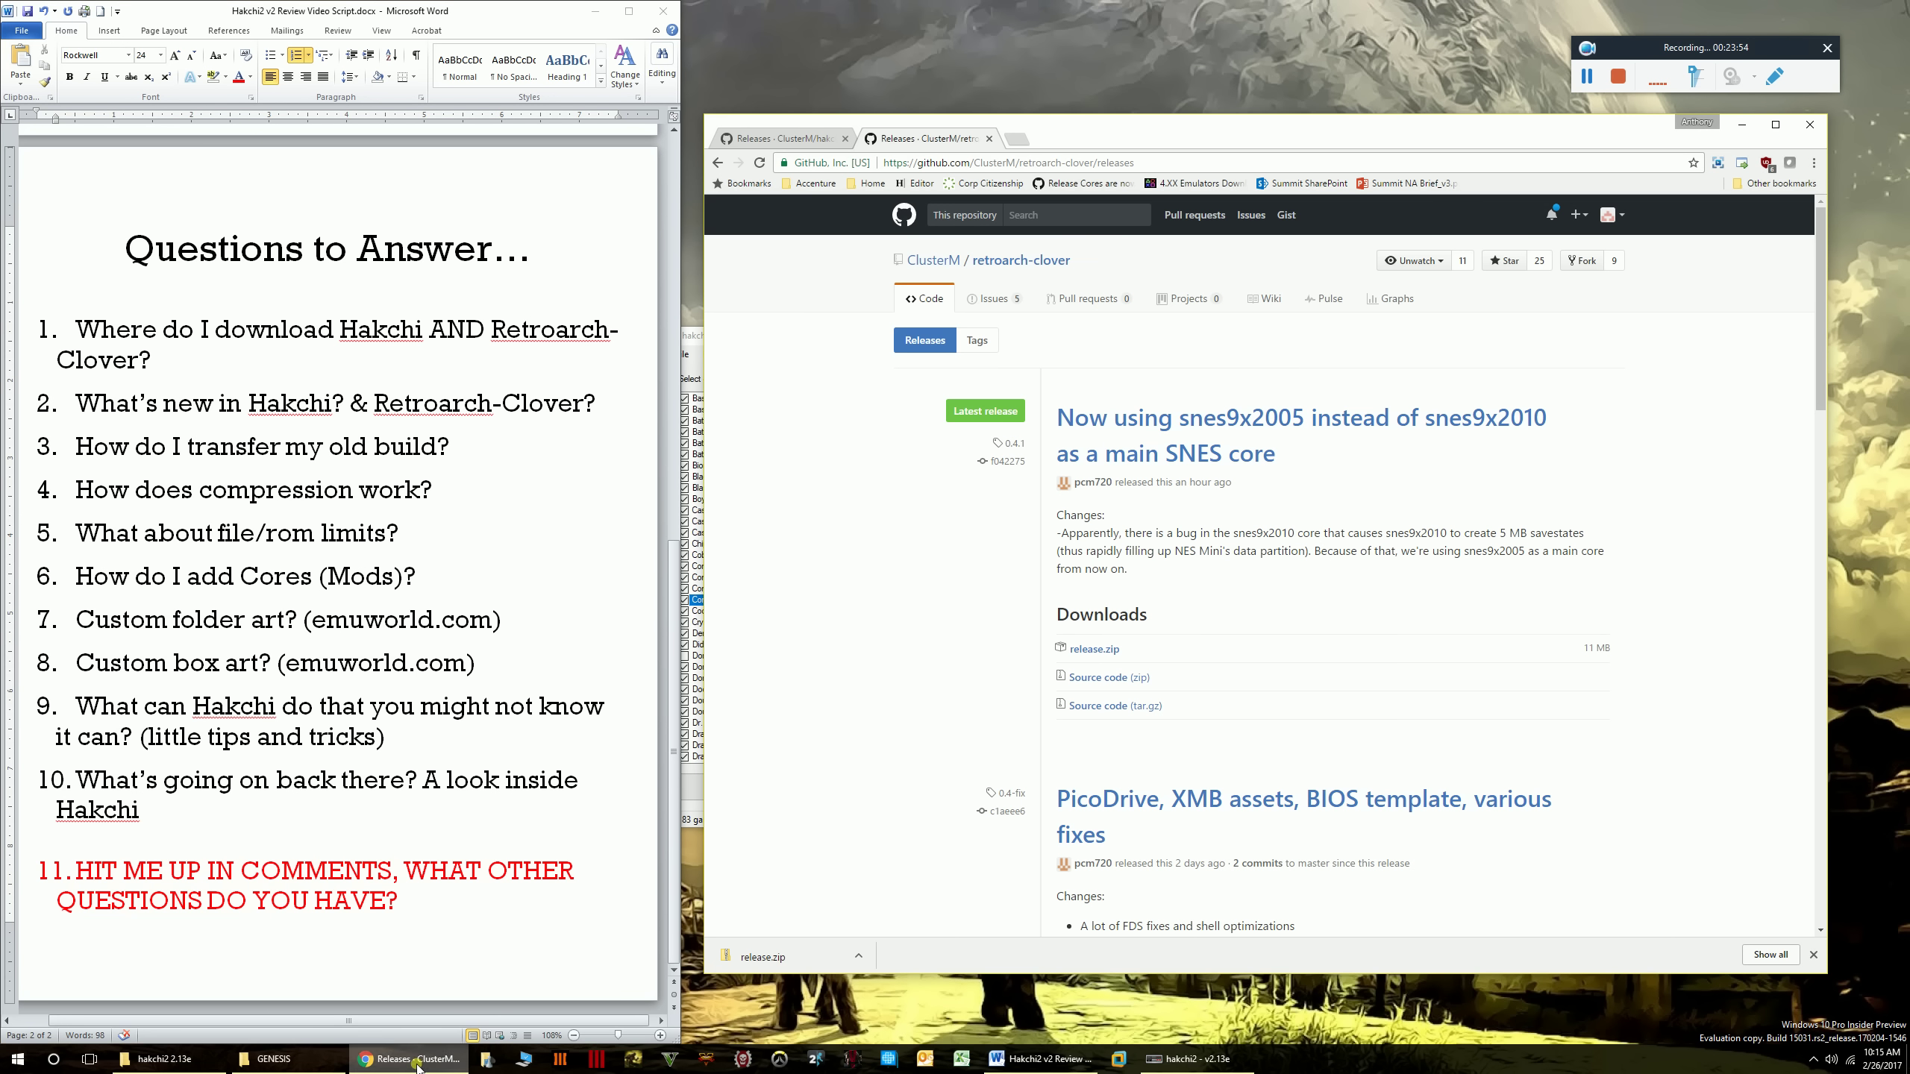
left_click(1017, 139)
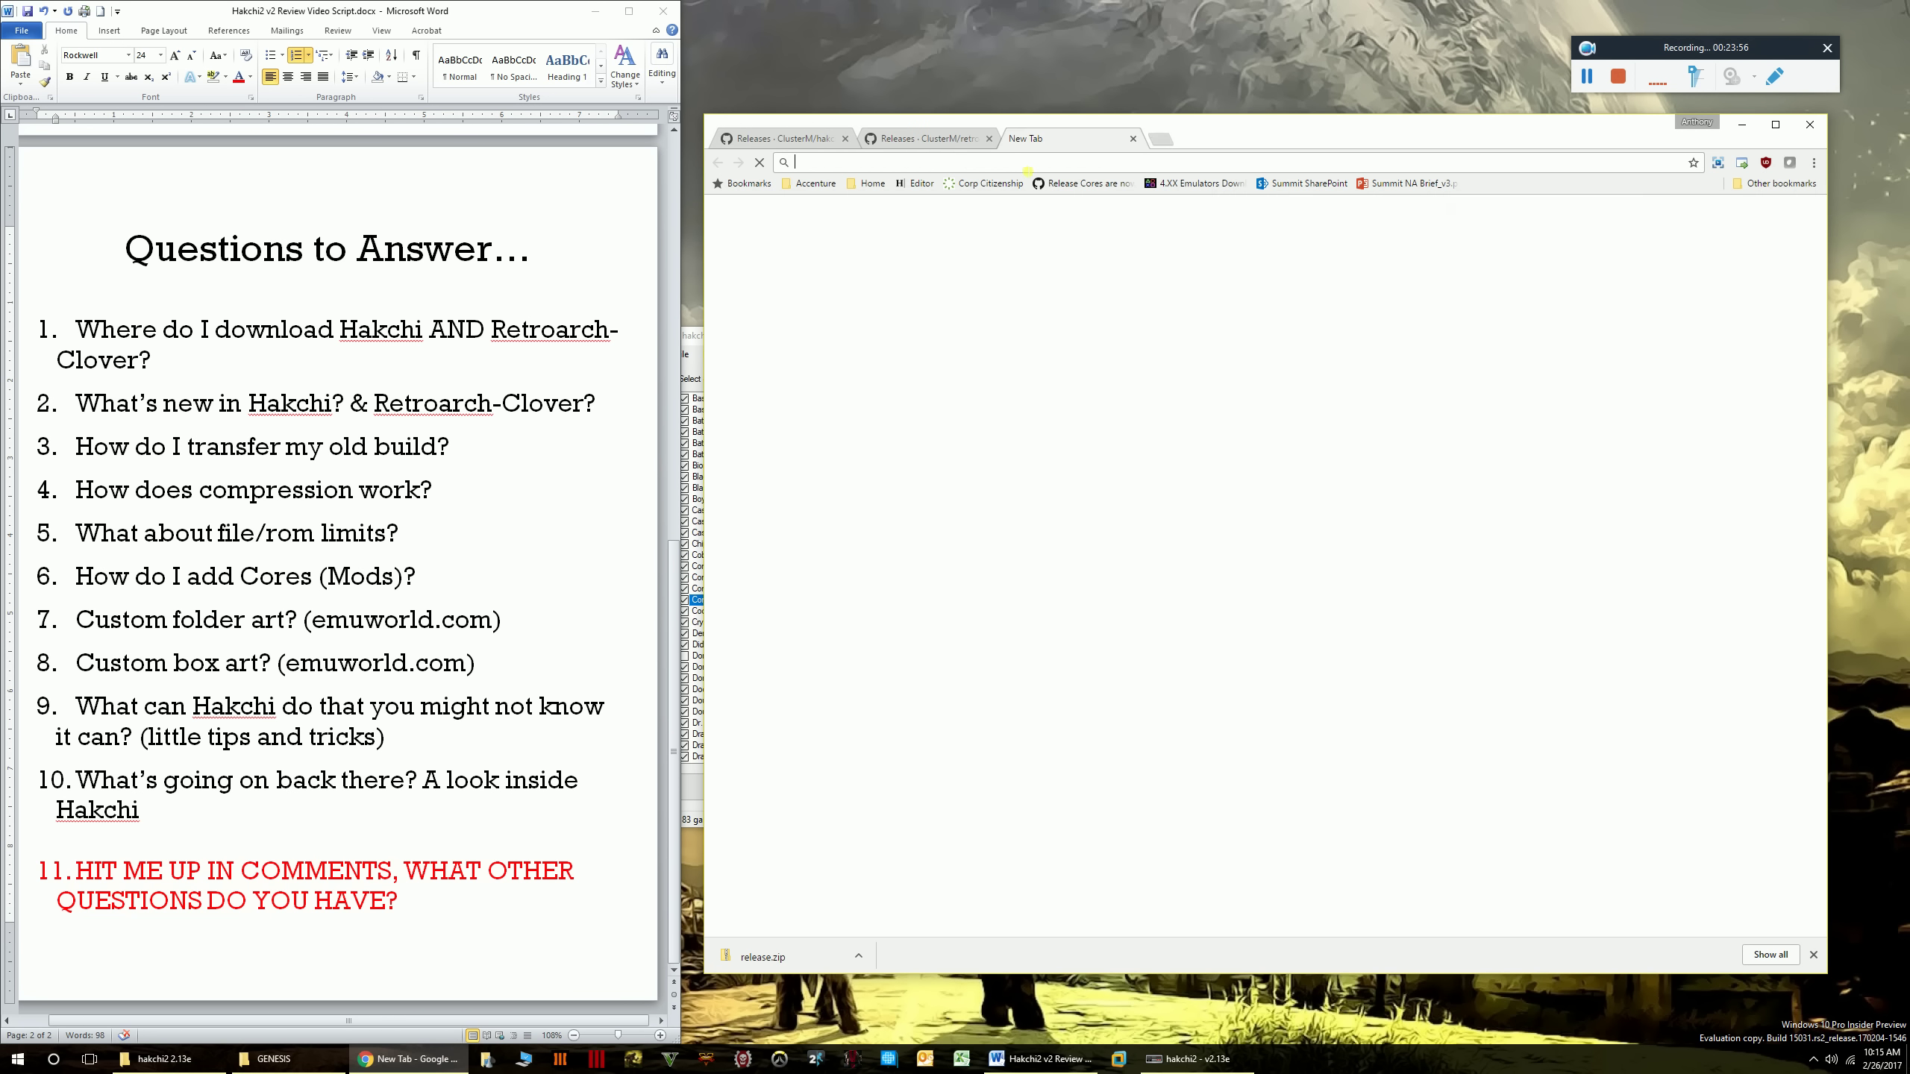
type("emumovies.com")
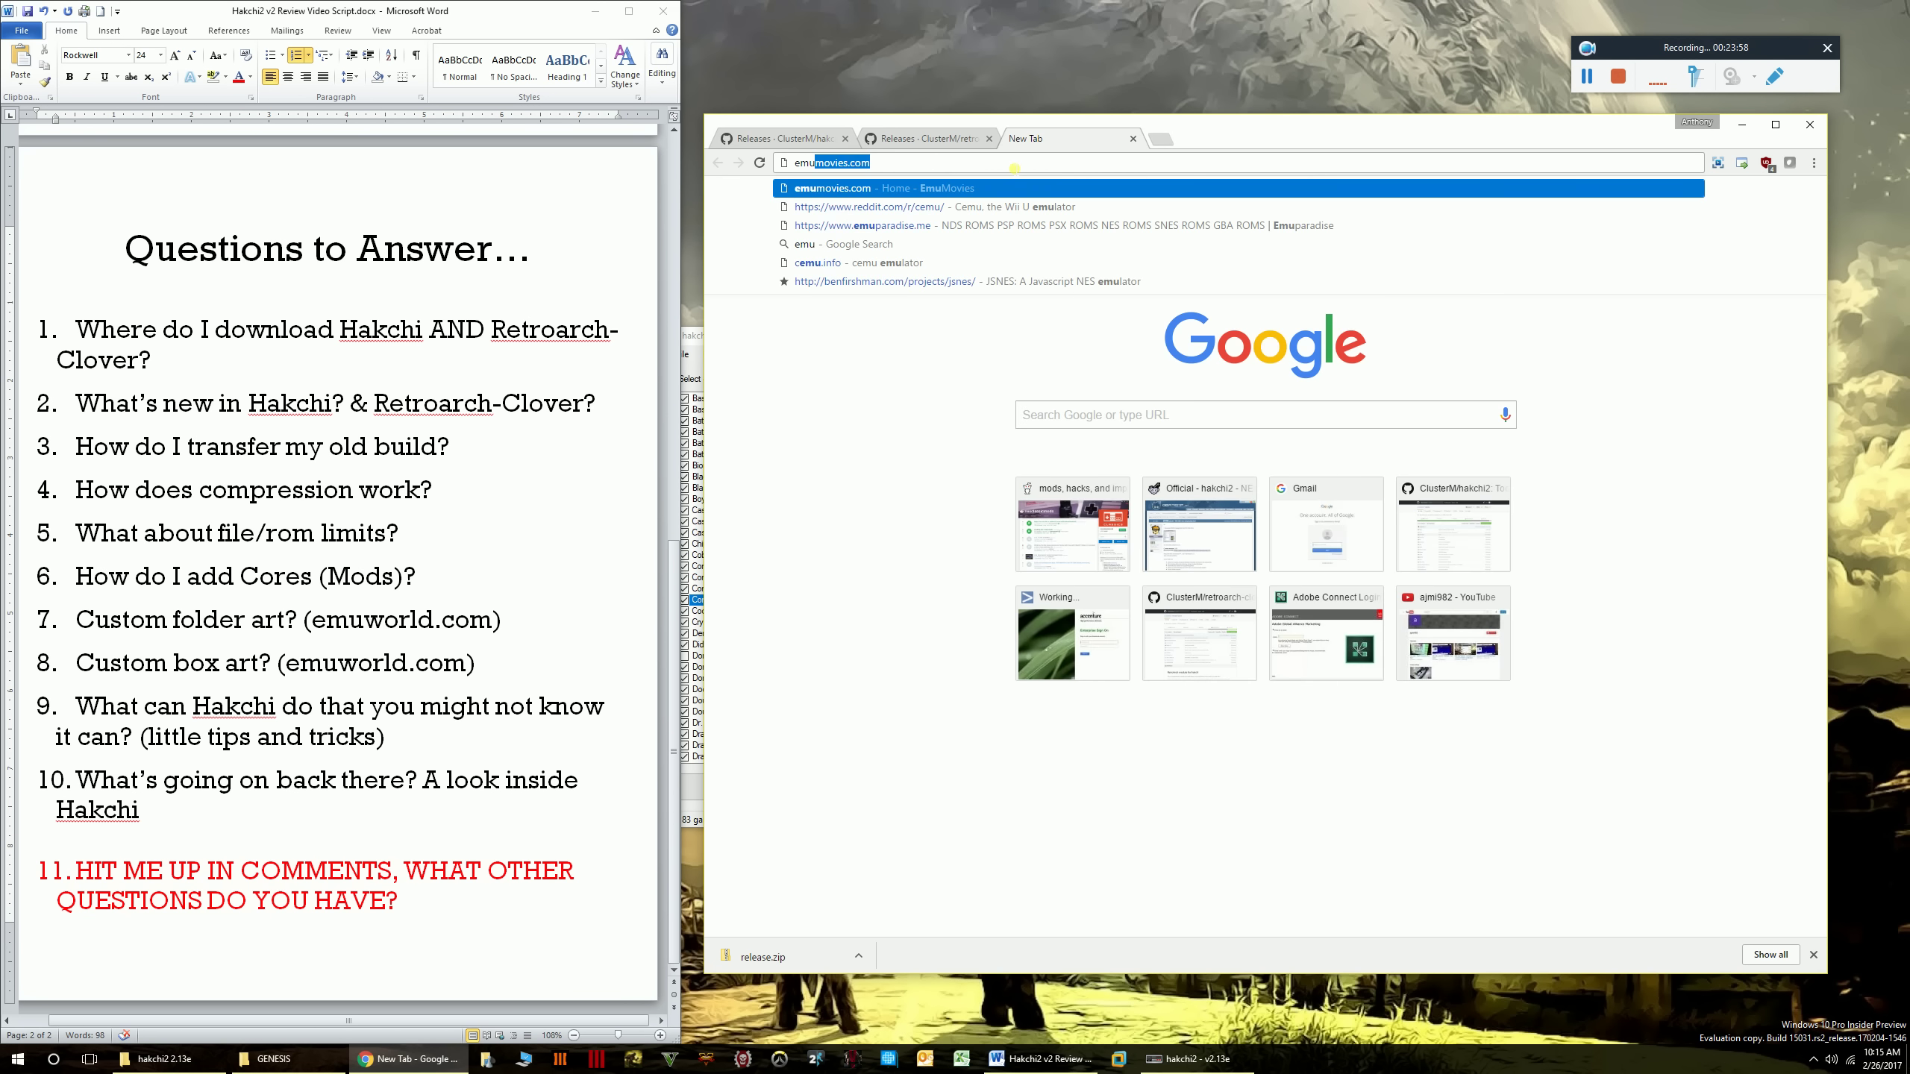
left_click(842, 188)
- Change the website given in questions 7 and 8 of the Word script to emumovies.com
left_click(435, 621)
key("BackSpace")
key("BackSpace")
key("BackSpace")
key("BackSpace")
key("BackSpace")
type("movies")
key("BackSpace")
key("BackSpace")
key("BackSpace")
key("BackSpace")
key("BackSpace")
type("movies")
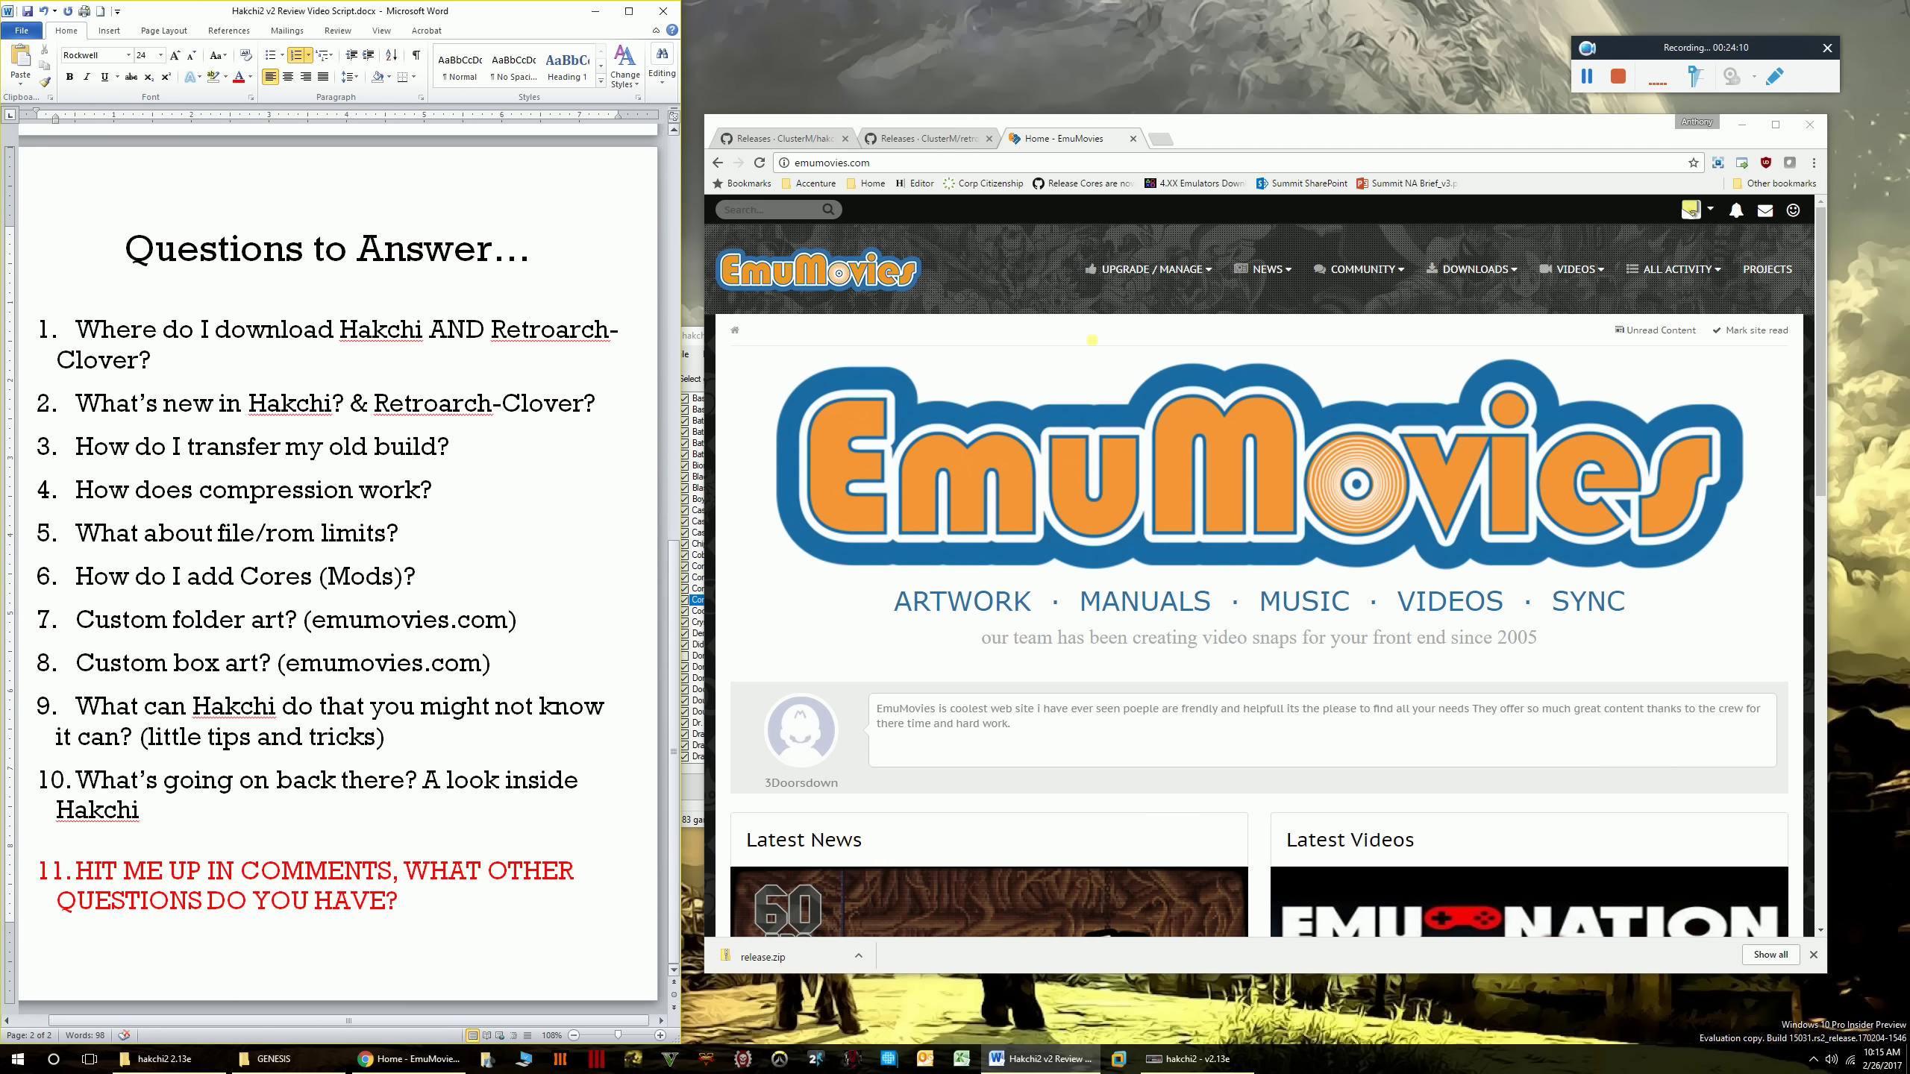
- Open the Nintendo 64 artwork category within the console media downloads on EmuMovies
left_click(1474, 268)
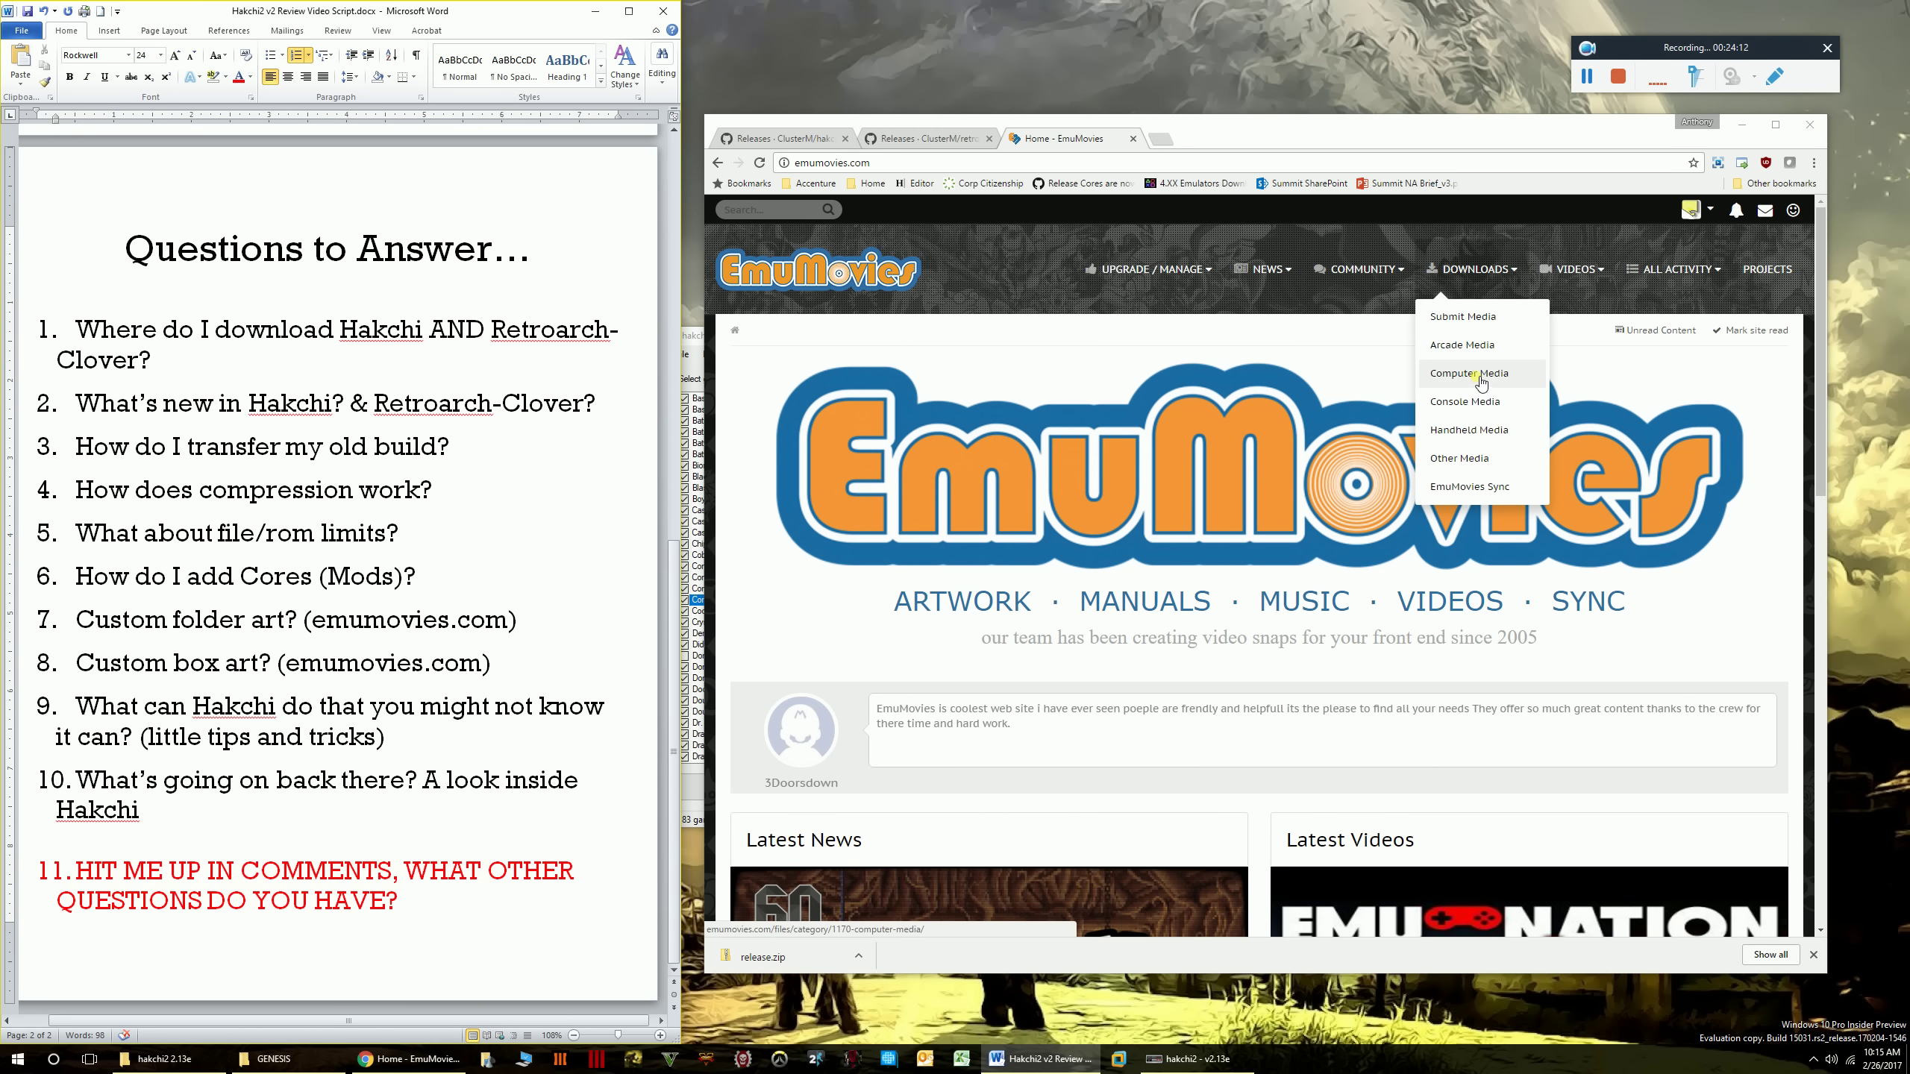
left_click(1471, 407)
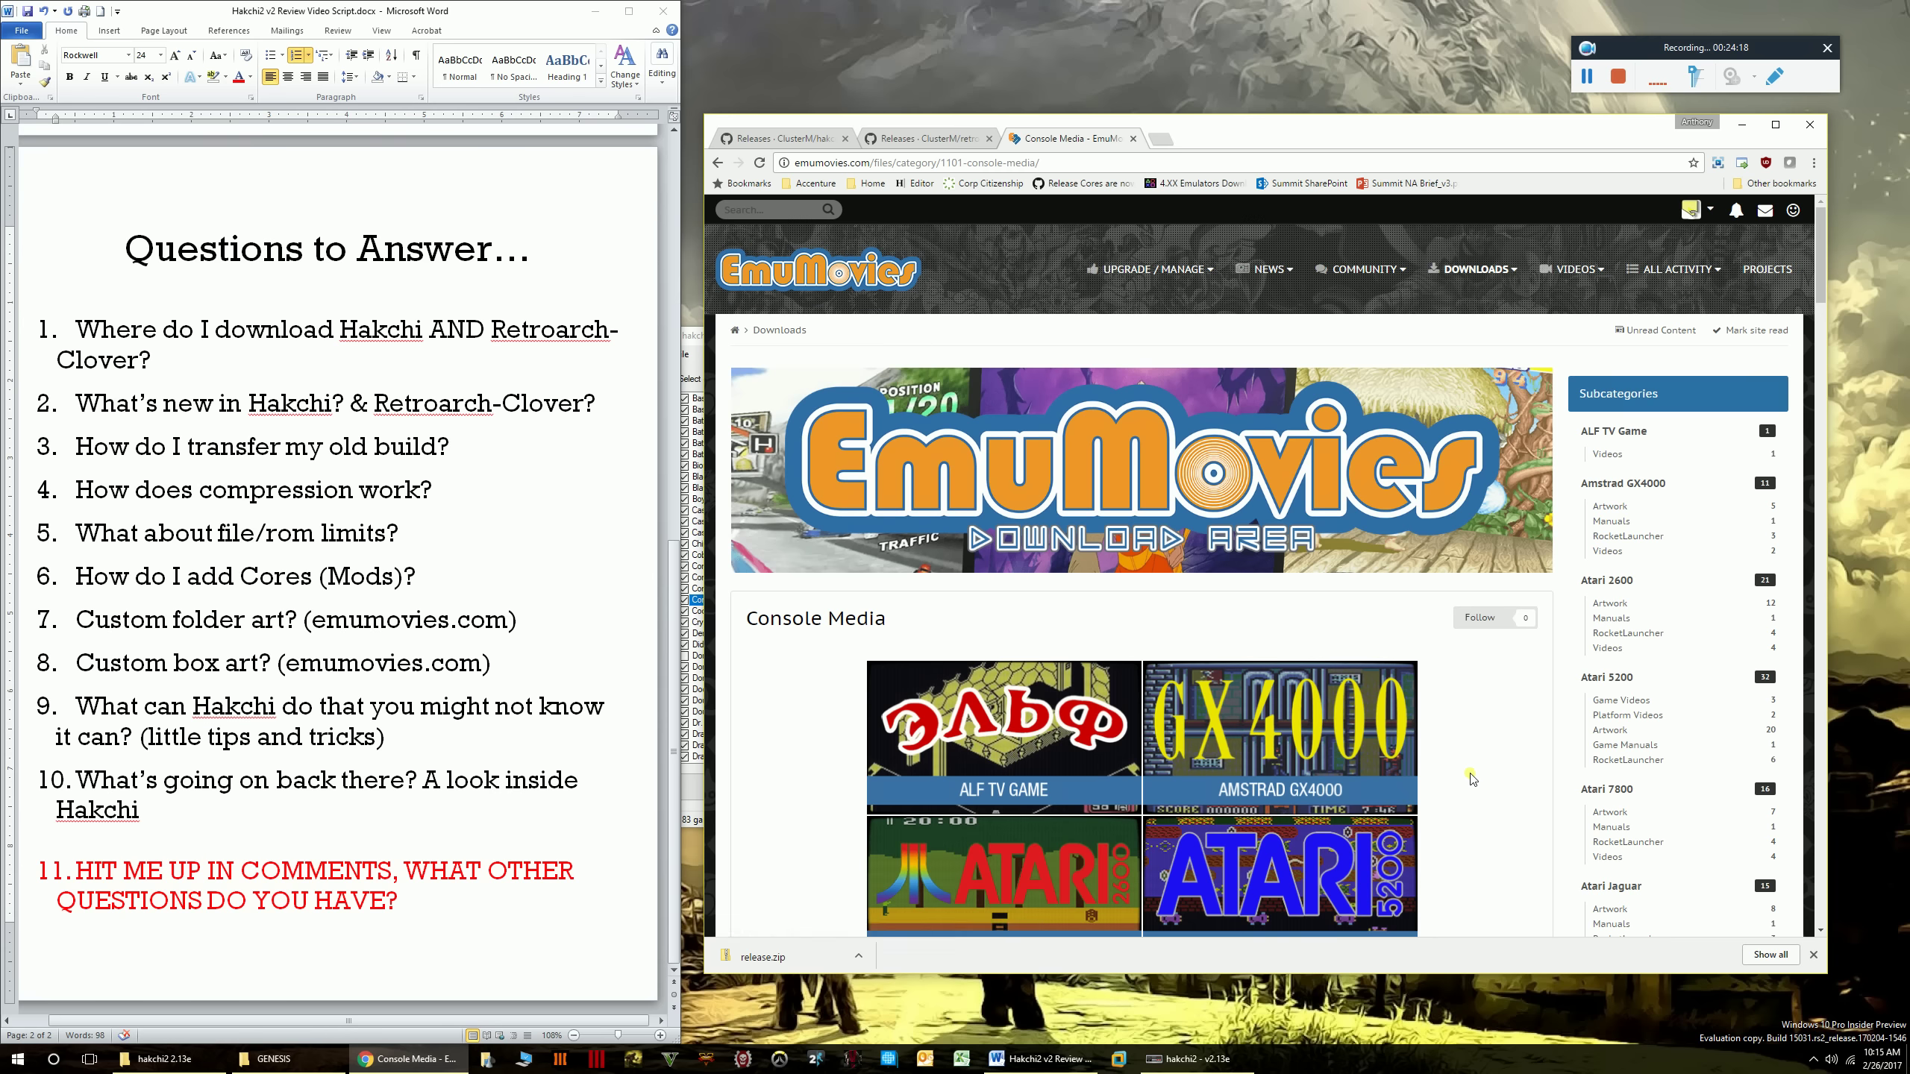
scroll(1607, 586, "down", 10)
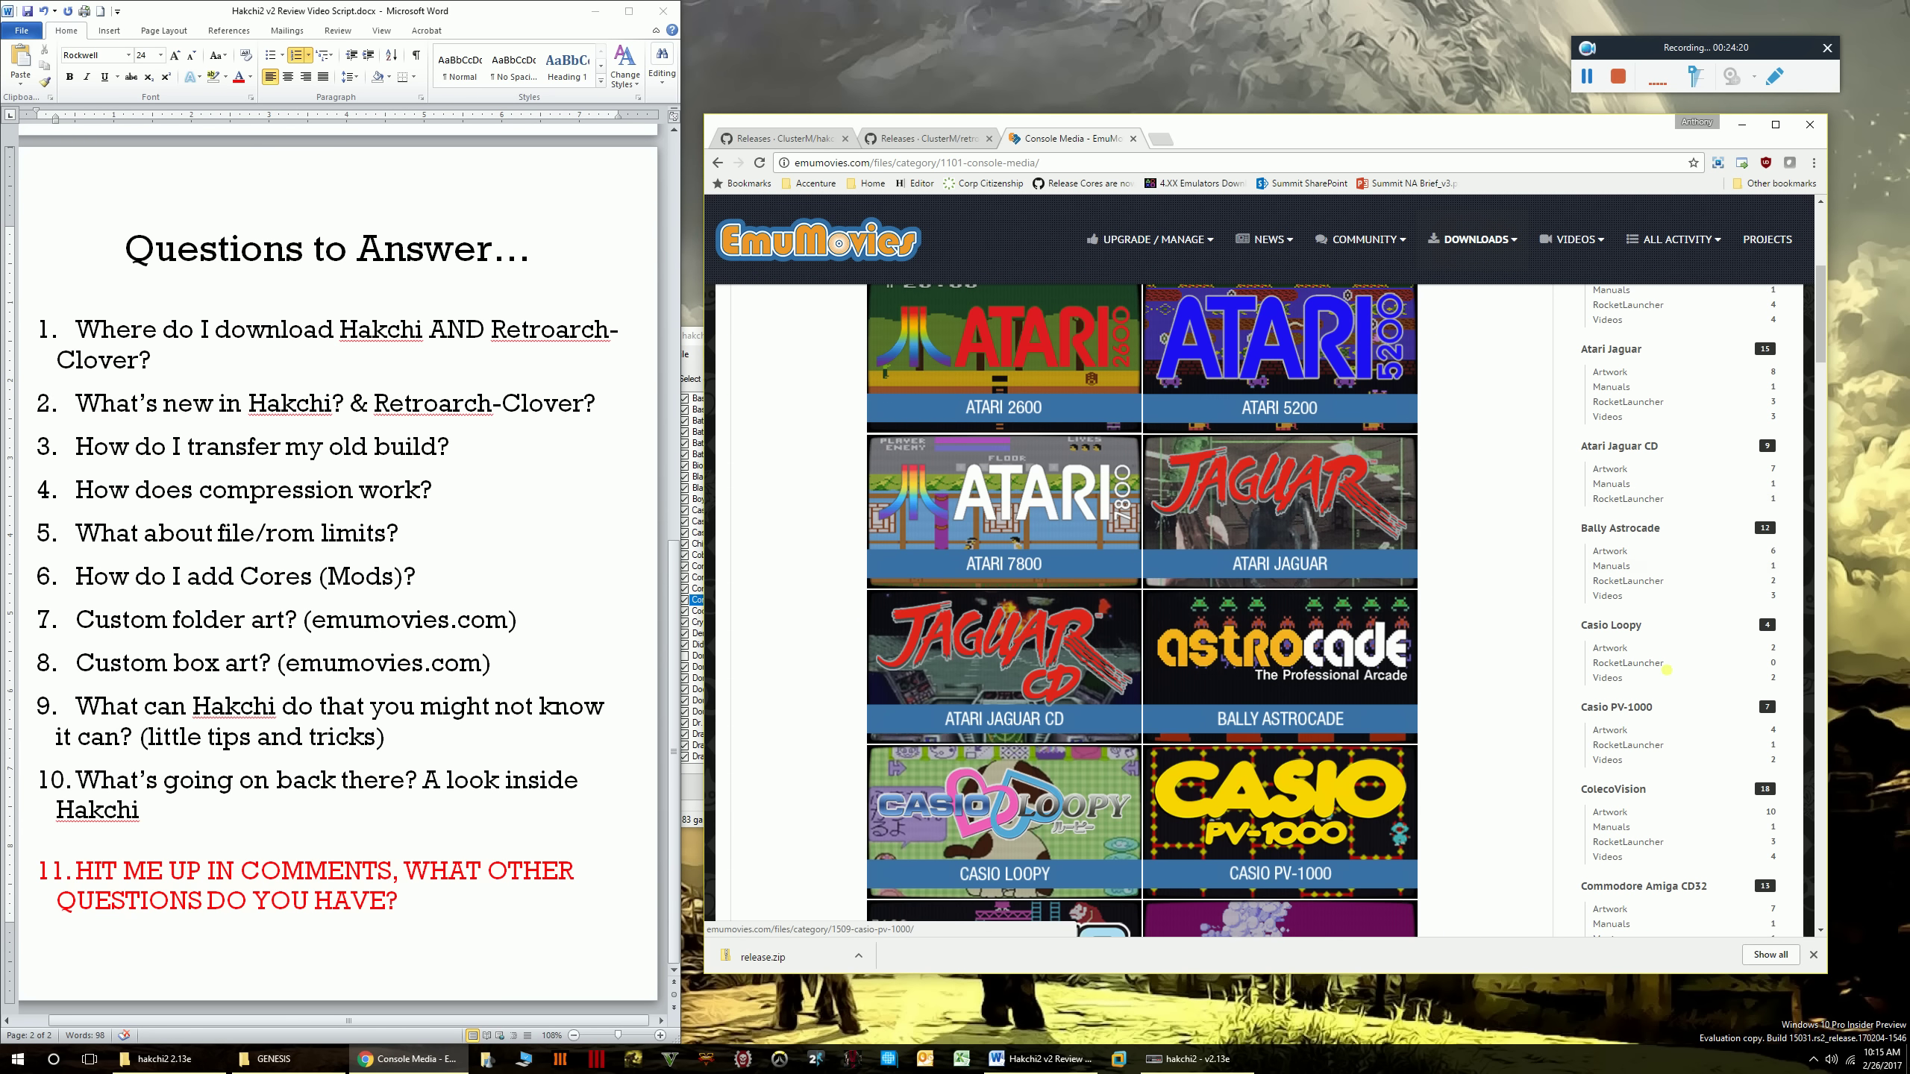
scroll(1618, 765, "down", 15)
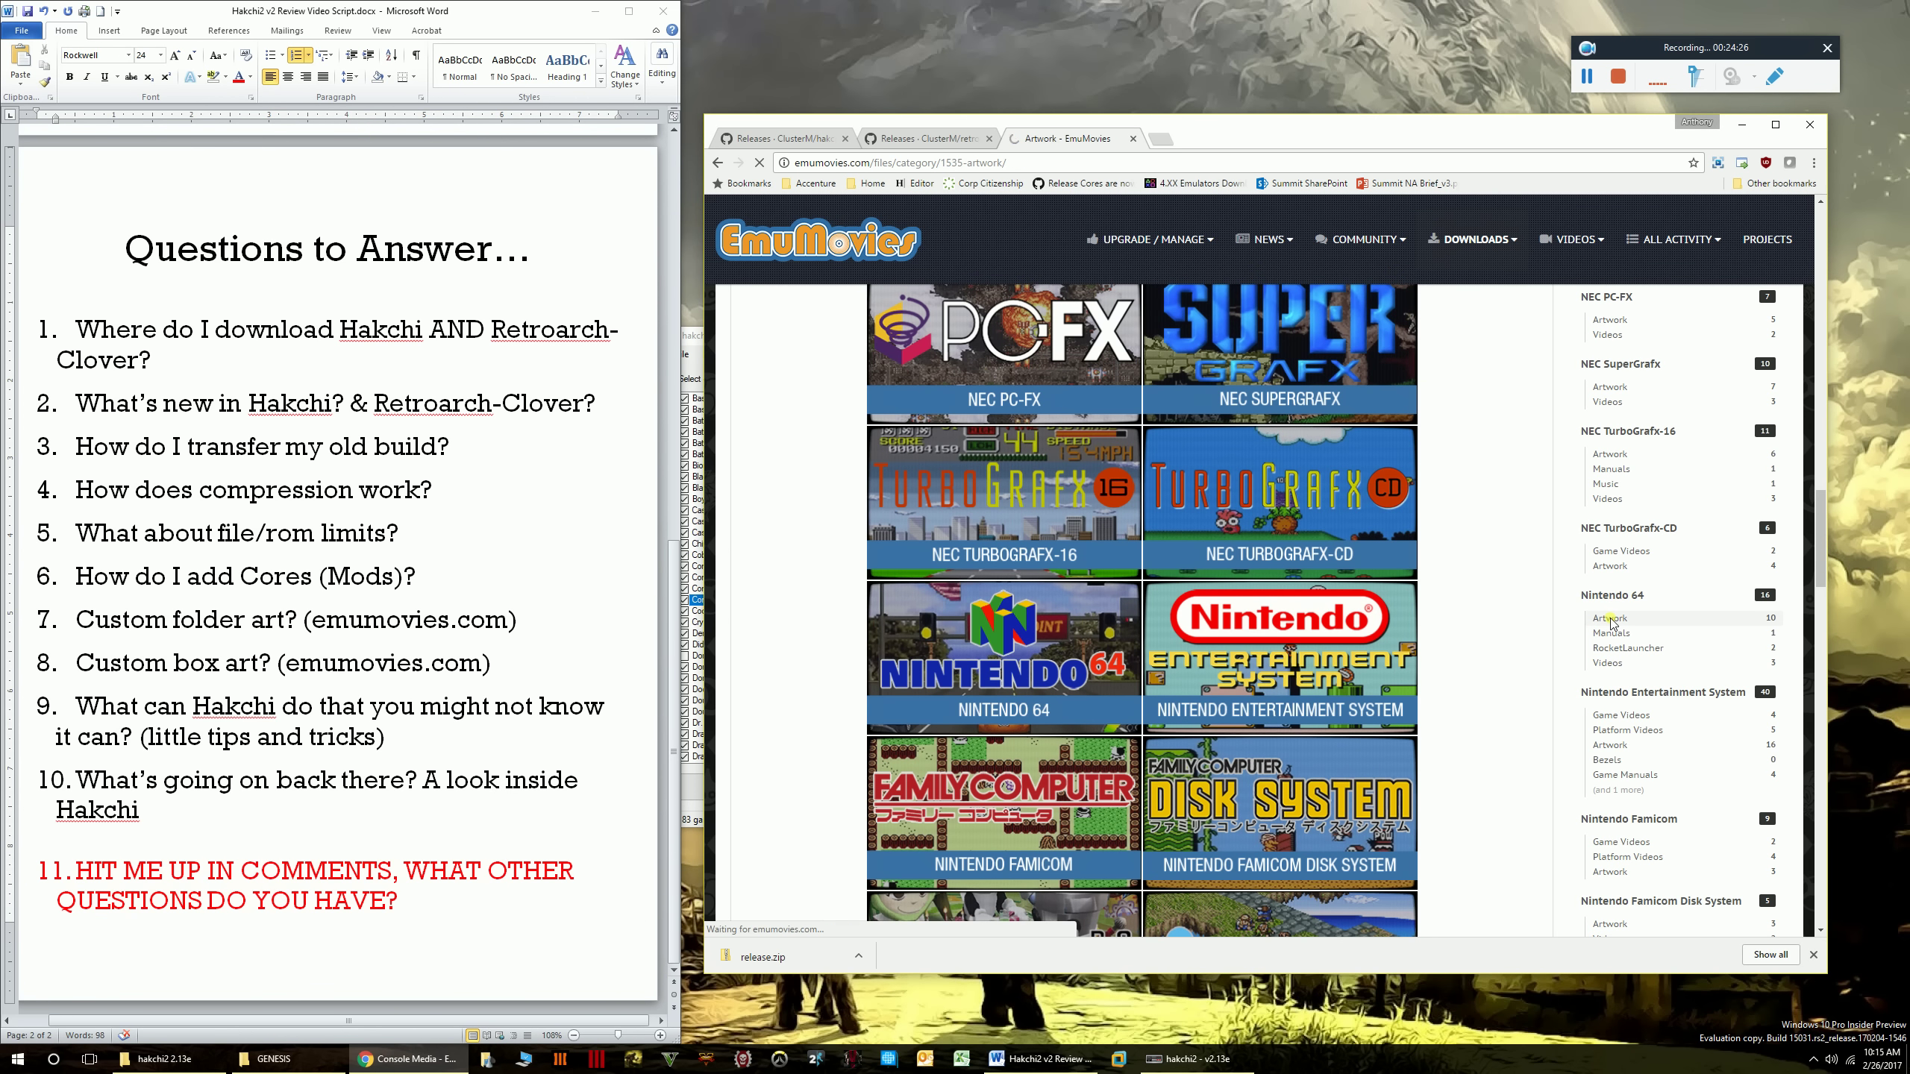
- Look through the Nintendo 64 artwork packs, from the 2D box and cartridge packs to the 3D boxes and logo pack
scroll(959, 571, "down", 5)
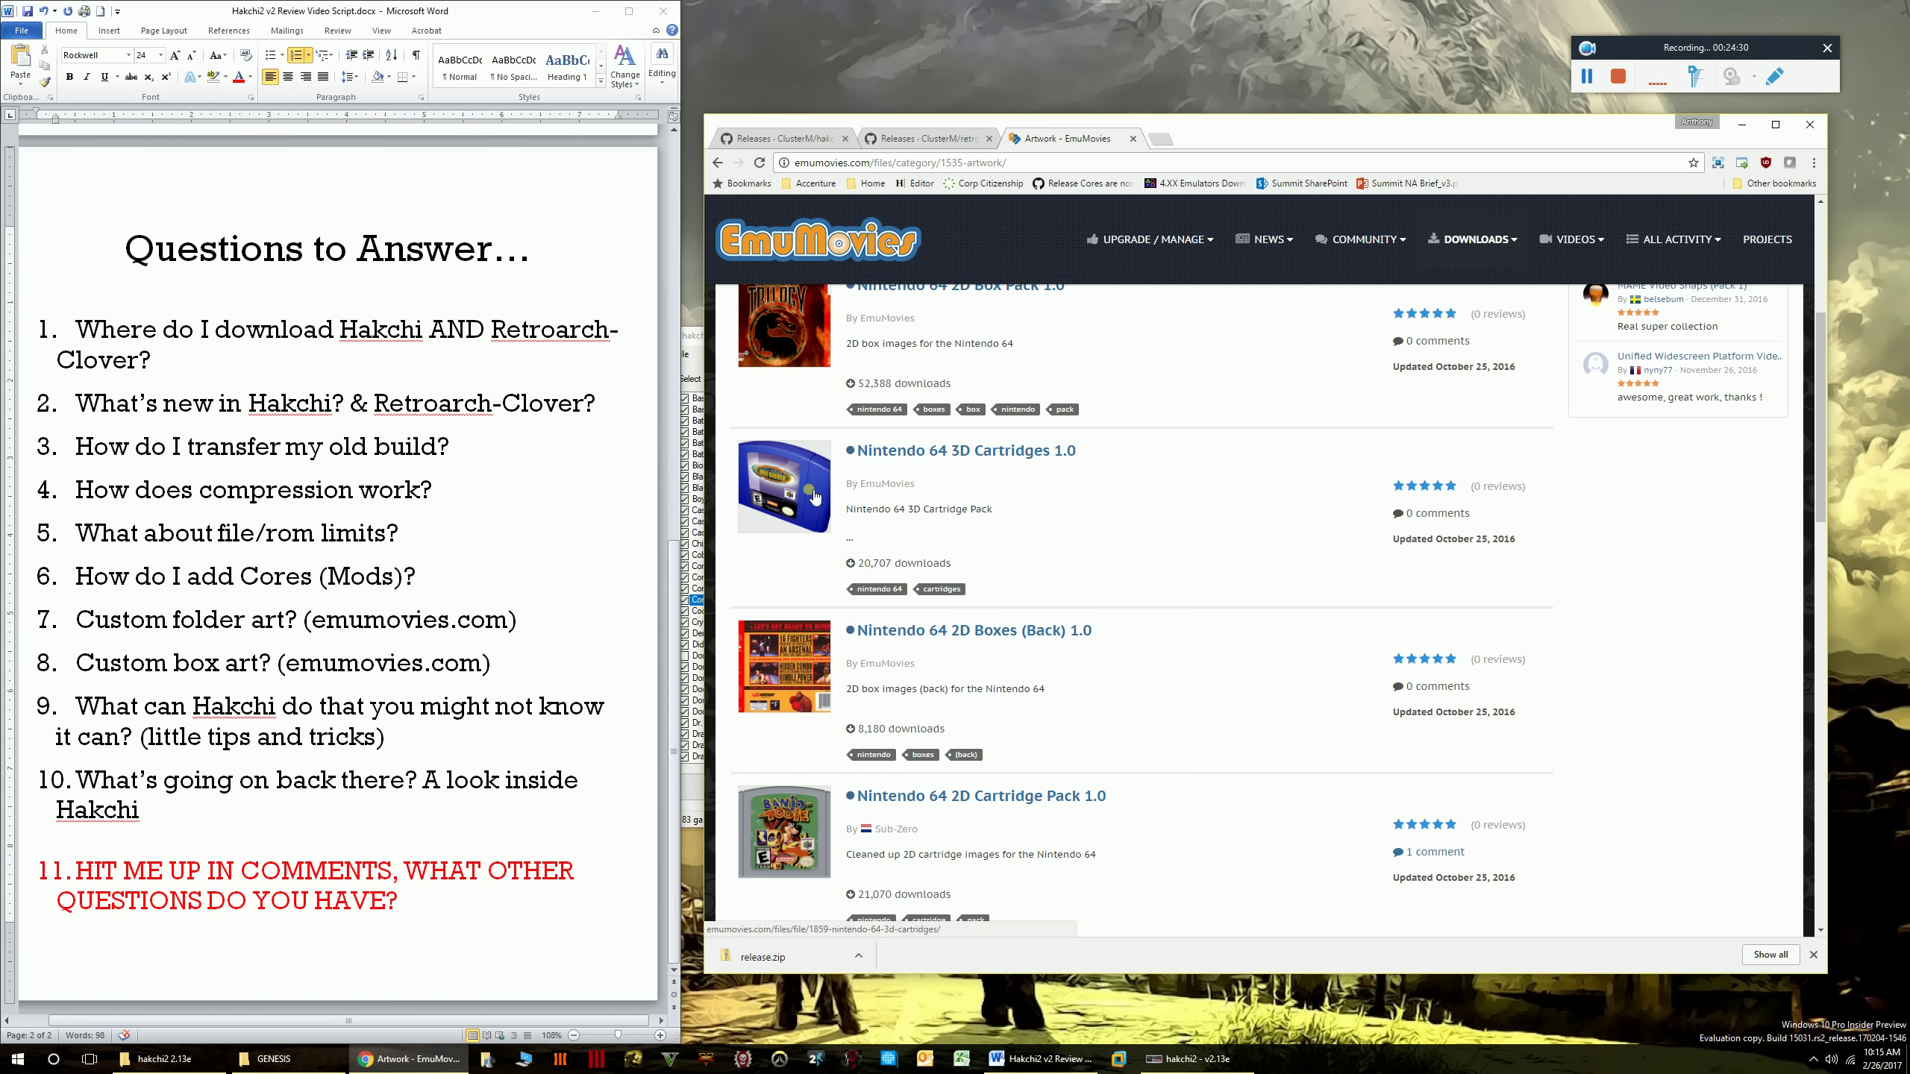
scroll(940, 474, "down", 4)
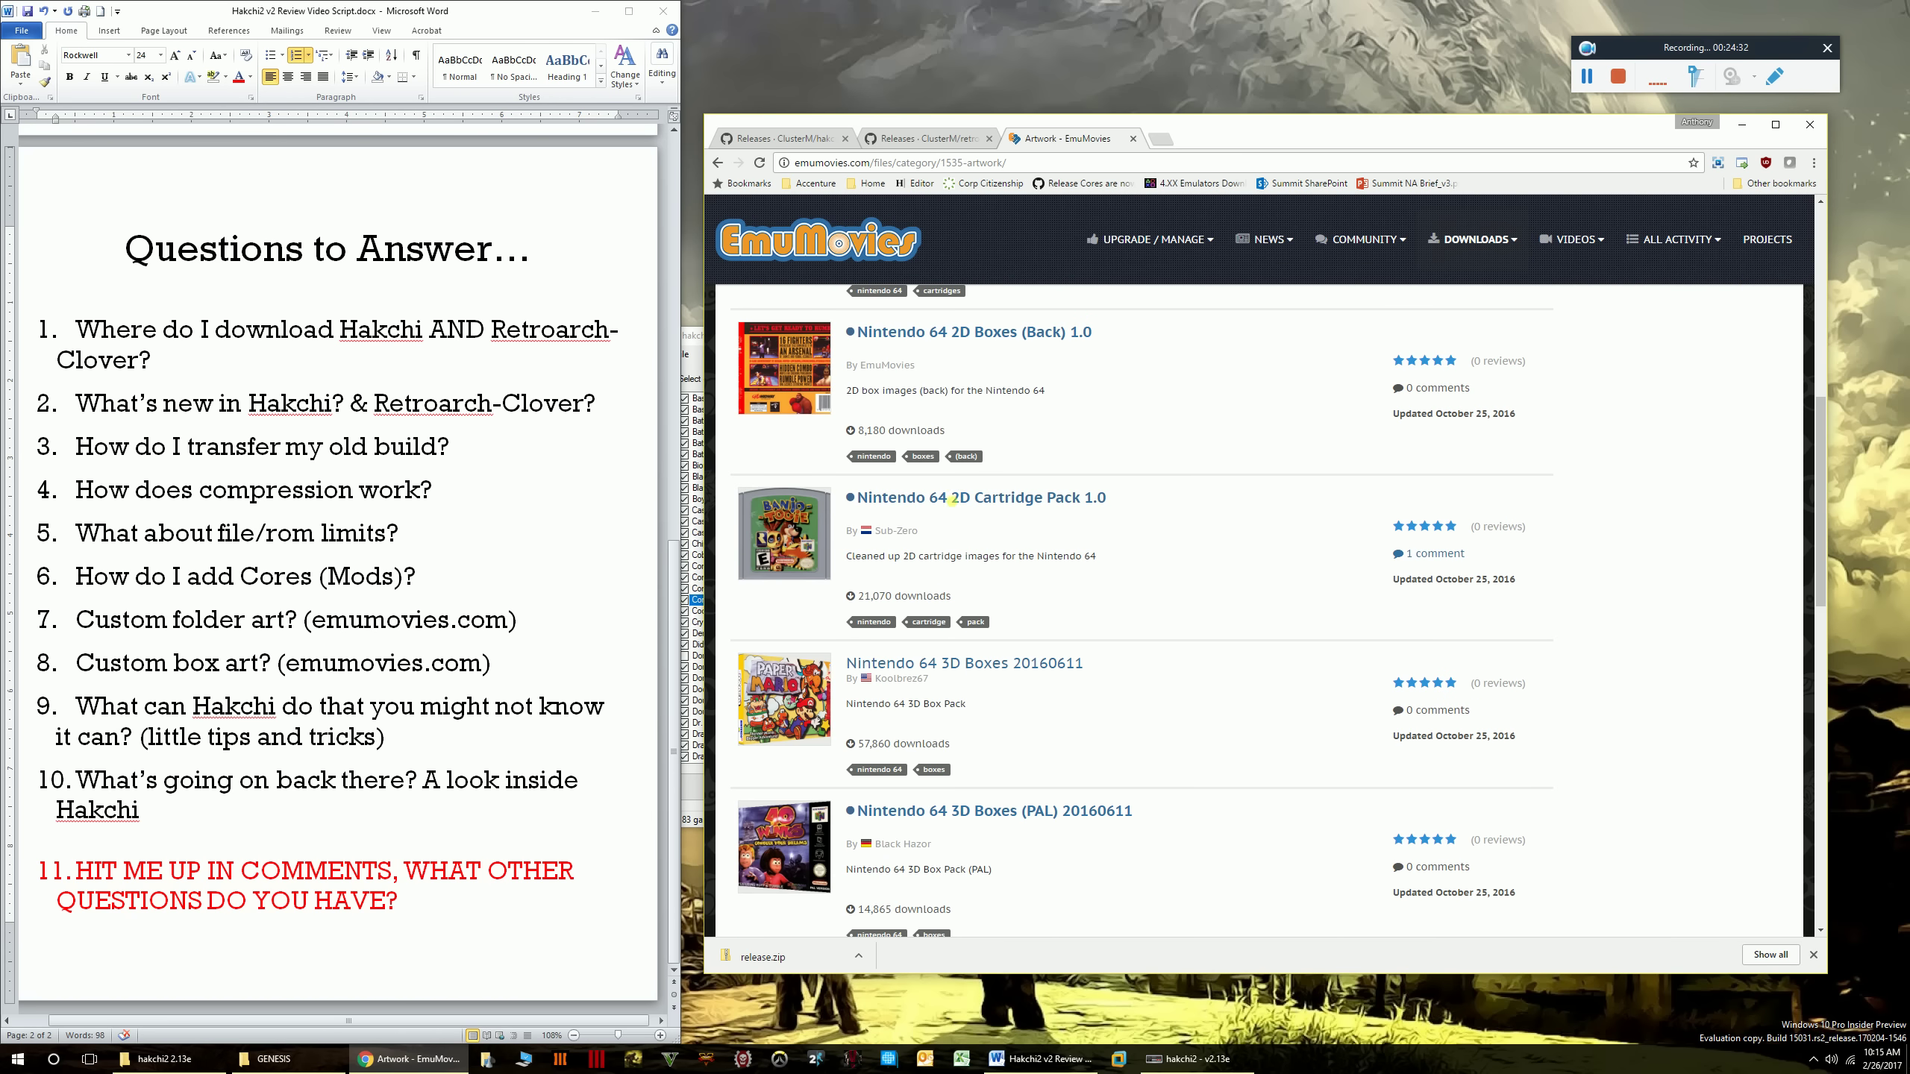
scroll(975, 655, "down", 2)
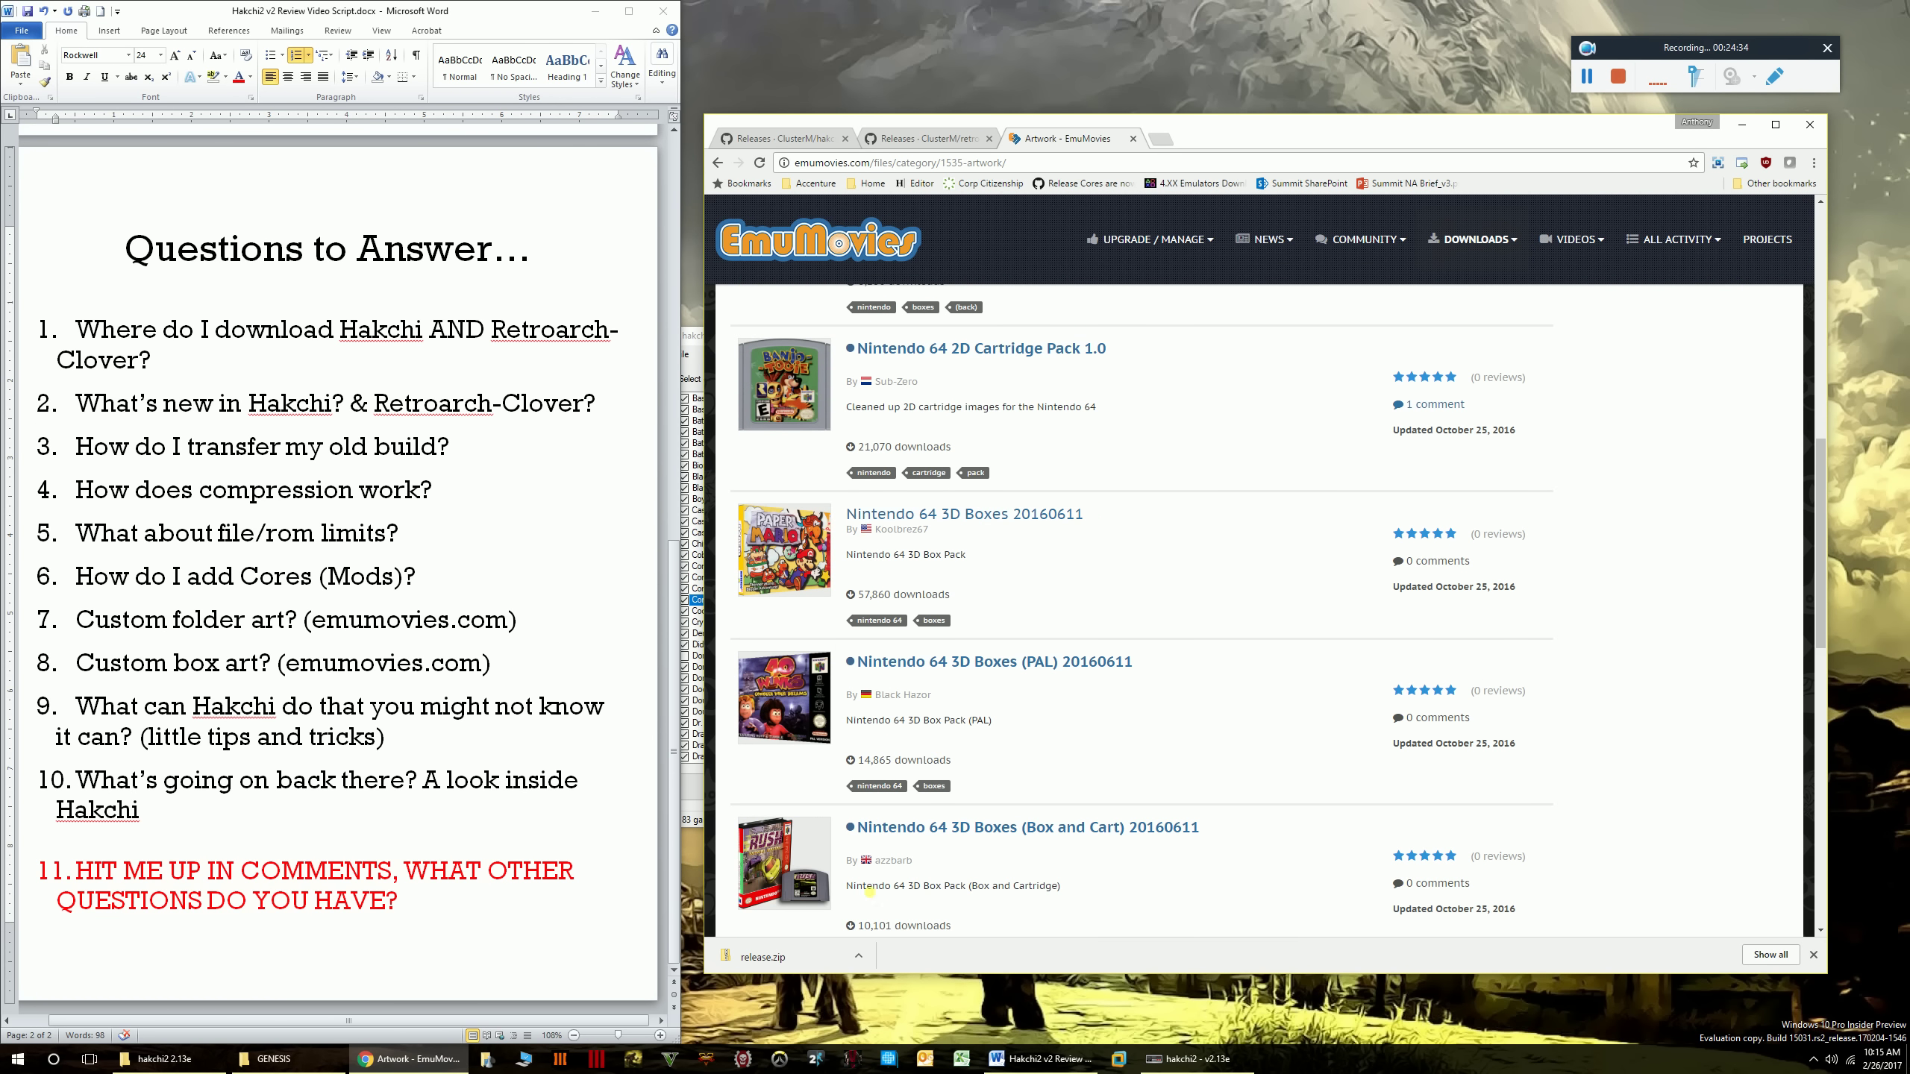
scroll(942, 715, "down", 2)
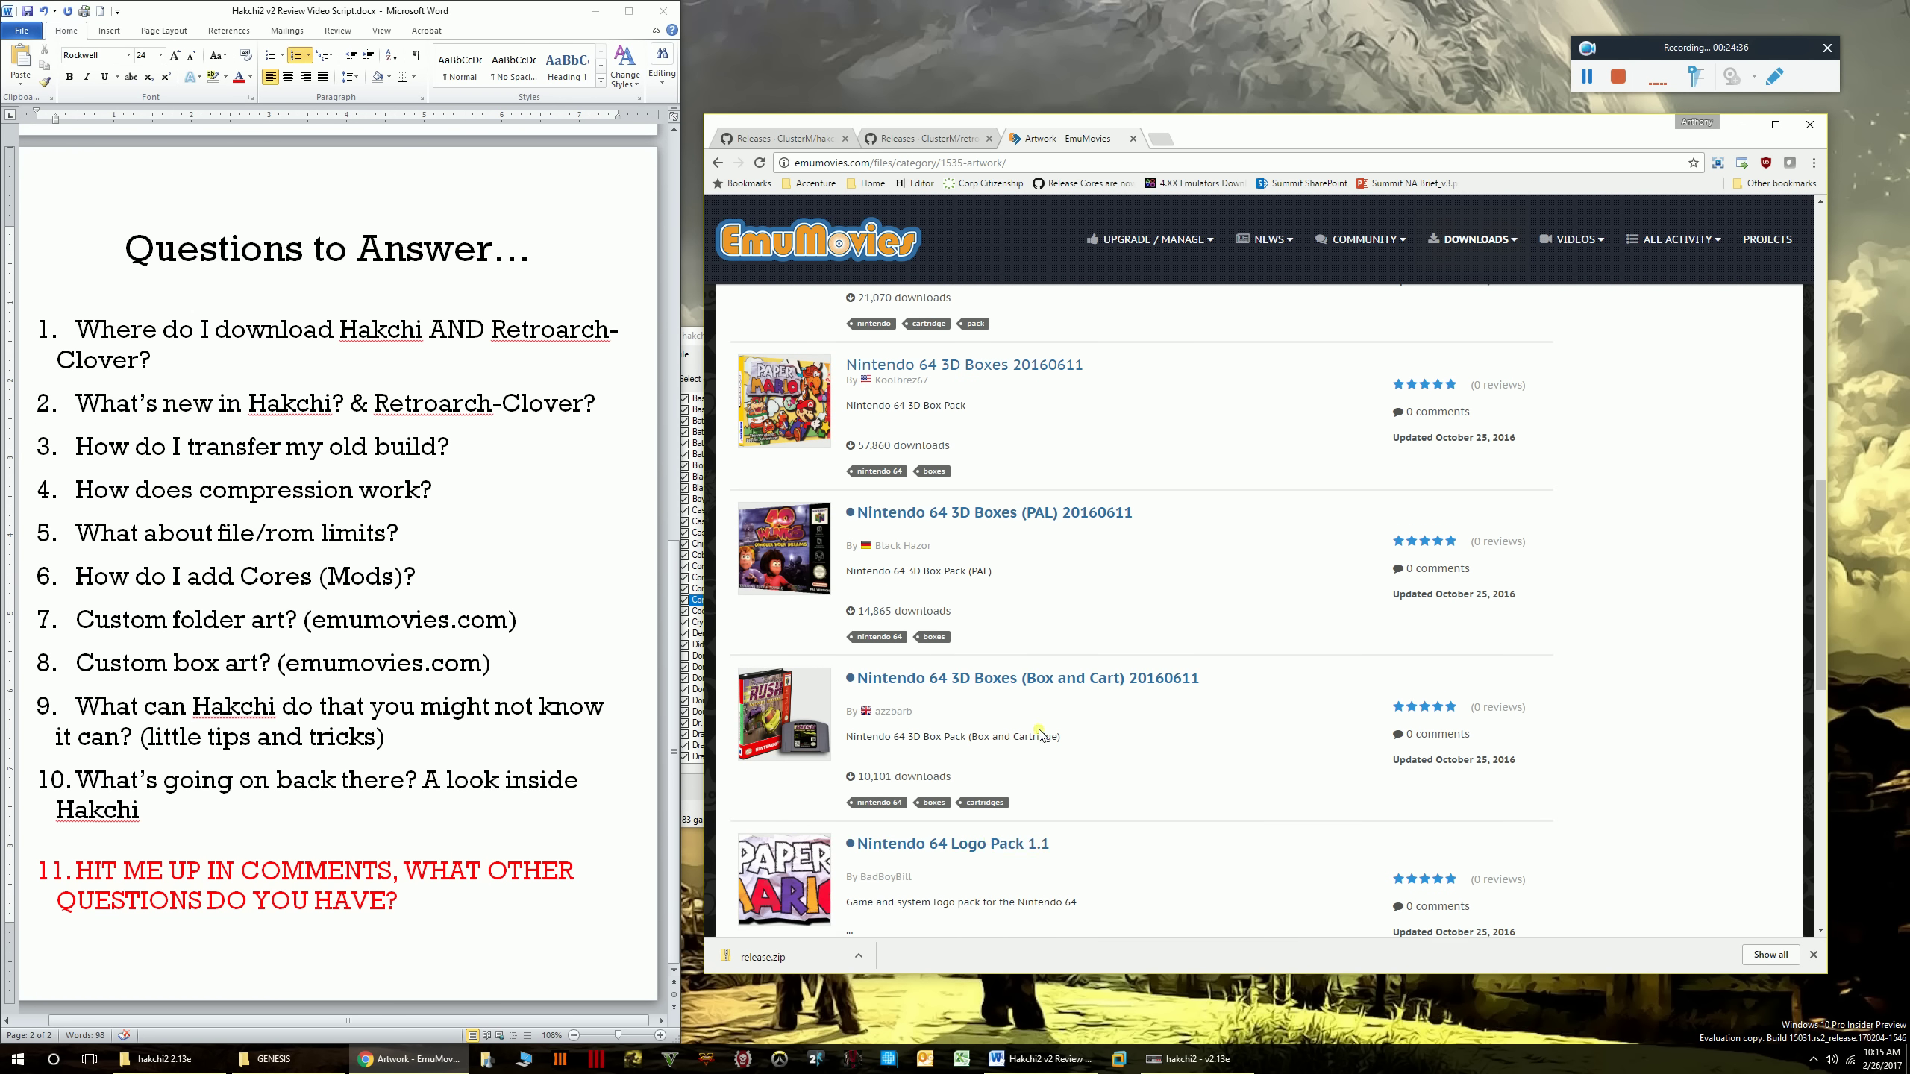
scroll(1027, 746, "down", 2)
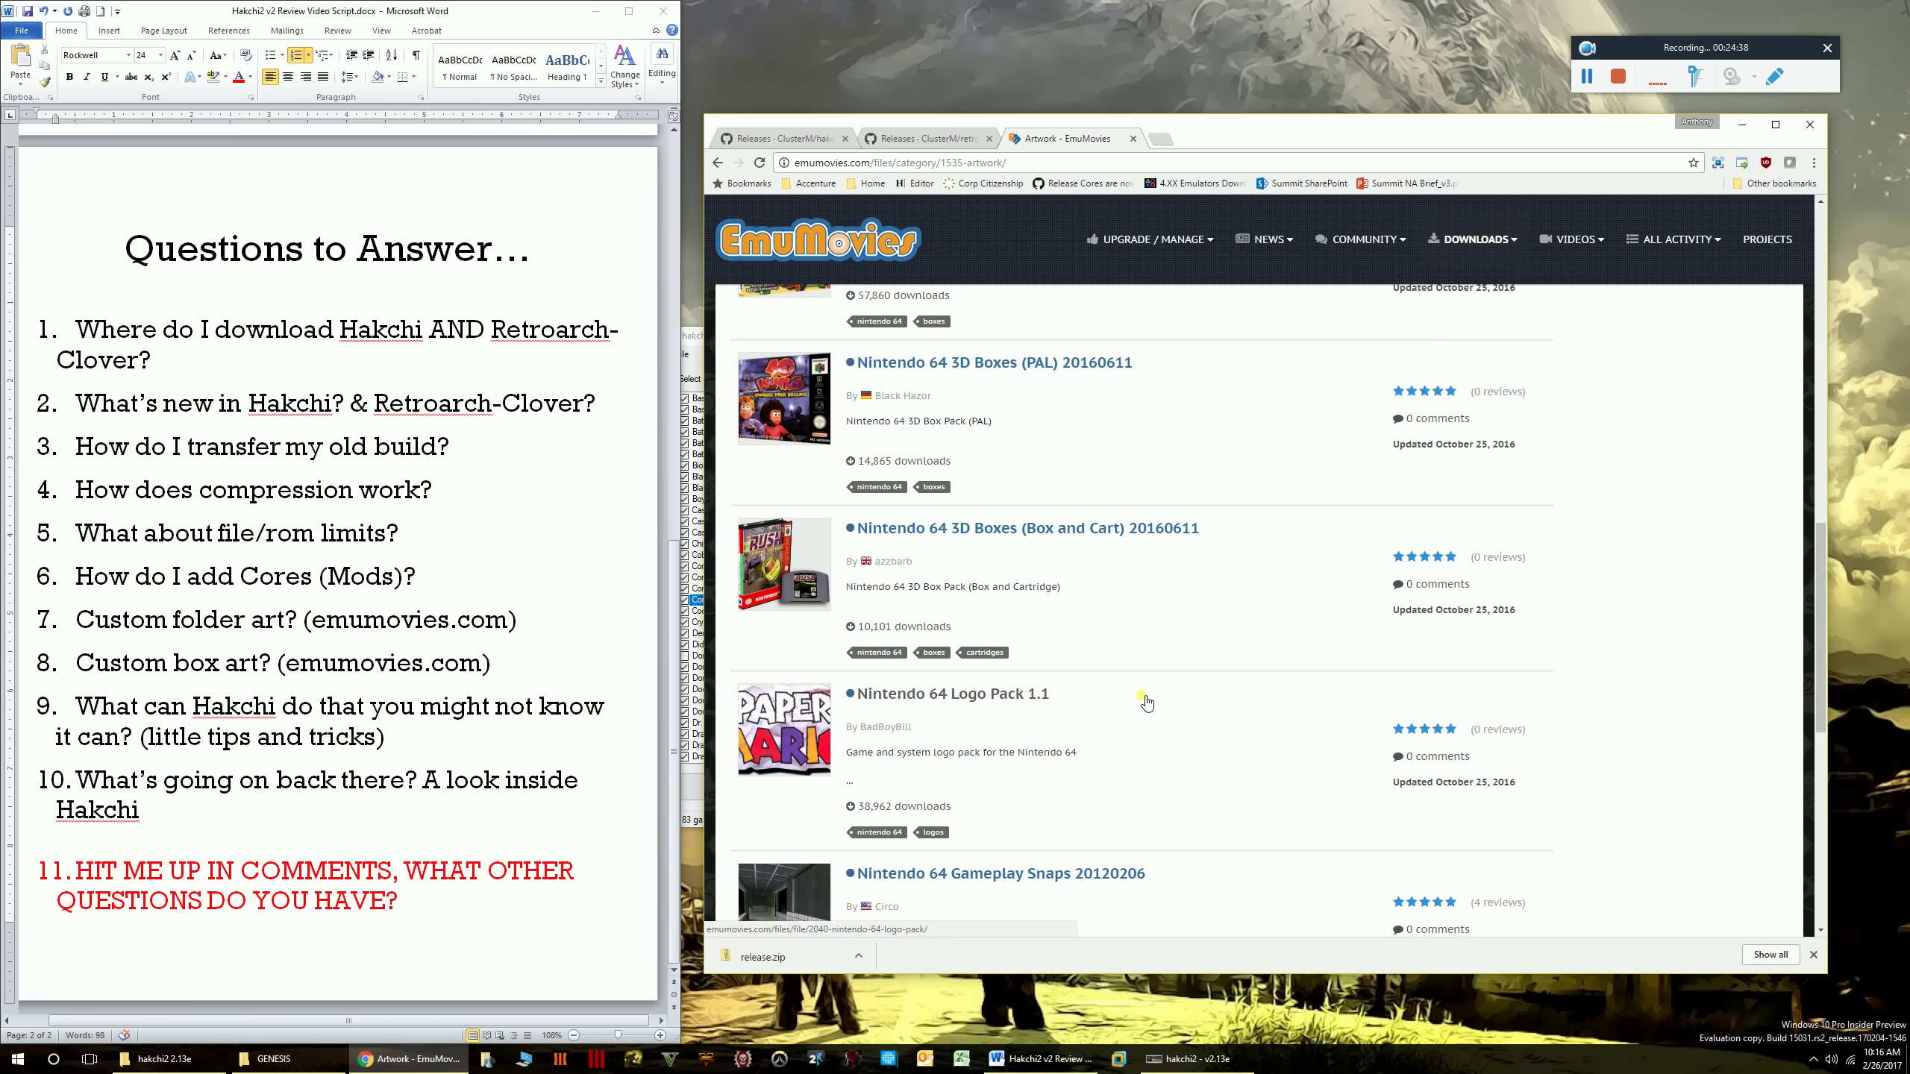
- Look through the remaining Nintendo 64 artwork packs down to the title snaps, and put the browser away
scroll(1140, 704, "down", 3)
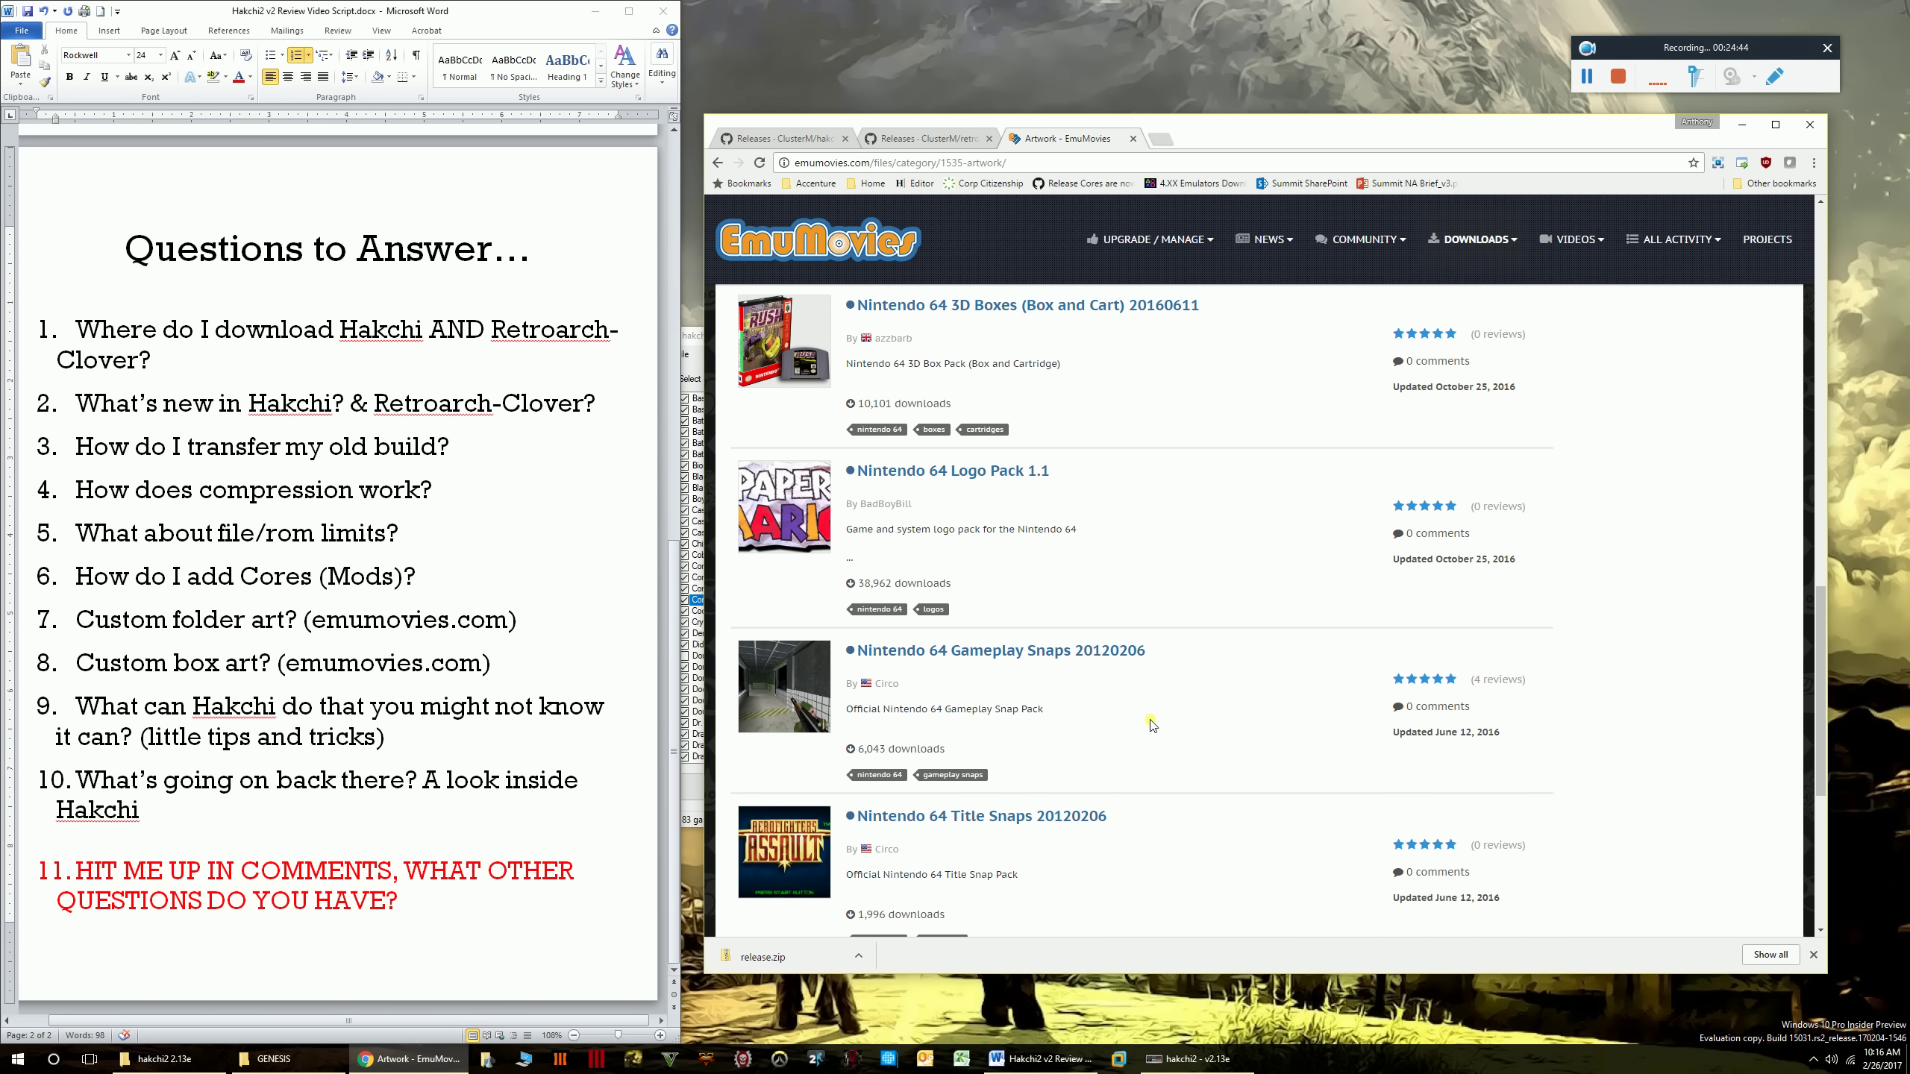
scroll(1152, 725, "down", 3)
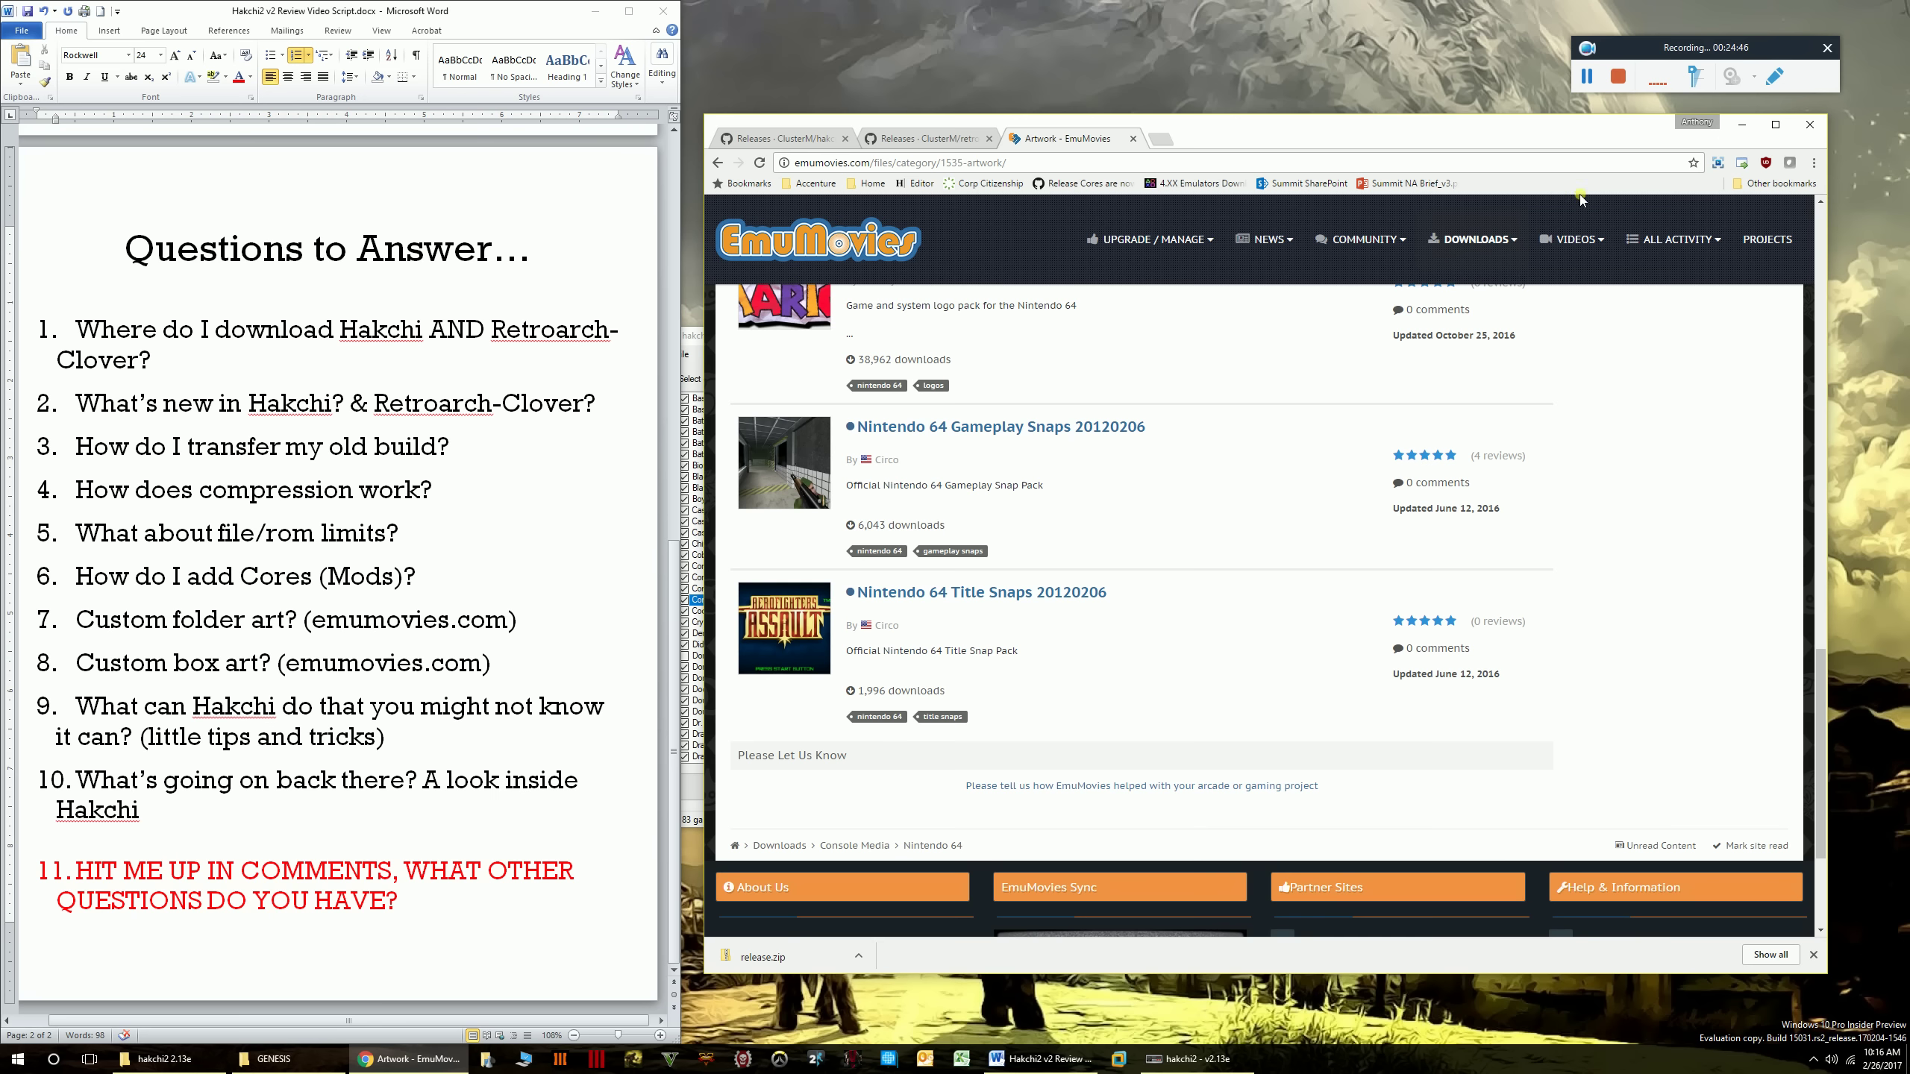
left_click(1741, 124)
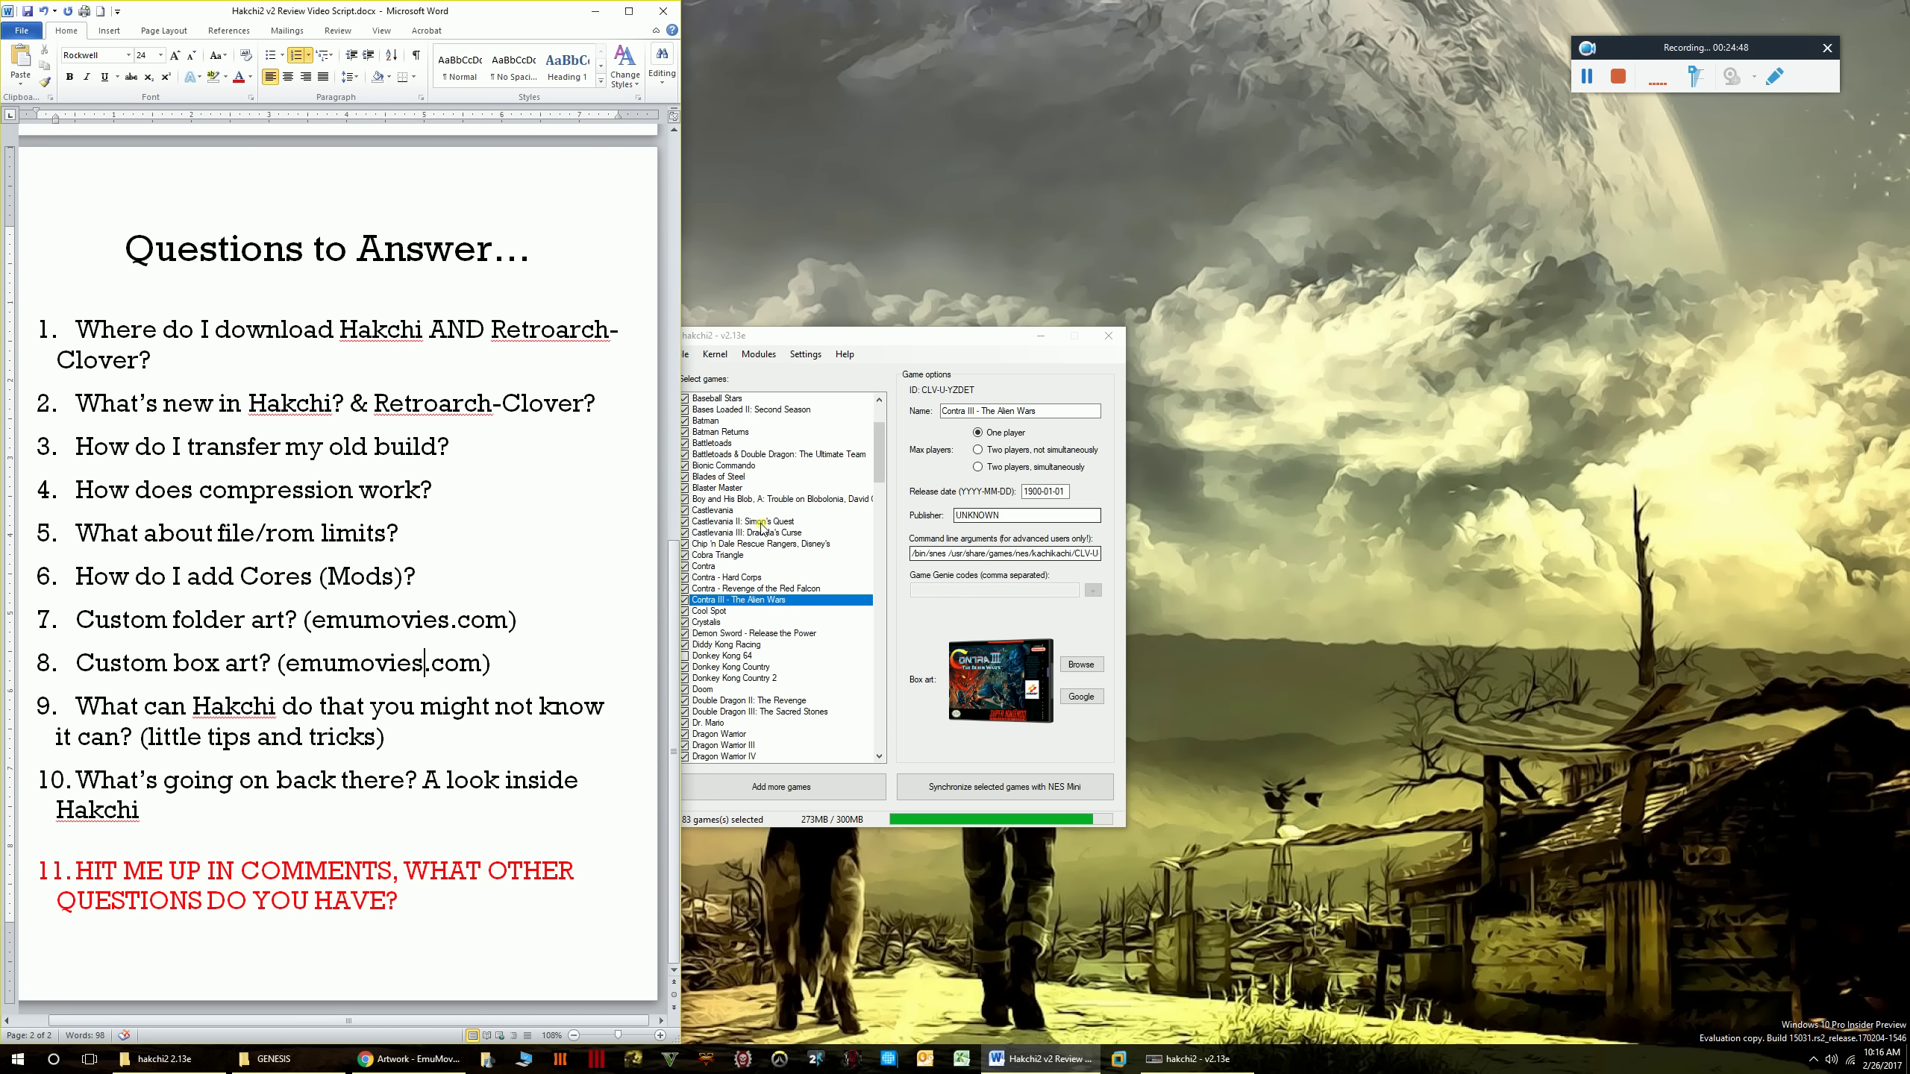
- Move the hakchi2 window clear of the script and view the box art of Cobra Triangle, Castlevania II and Castlevania III
left_click(733, 555)
left_click_drag(835, 336, 870, 348)
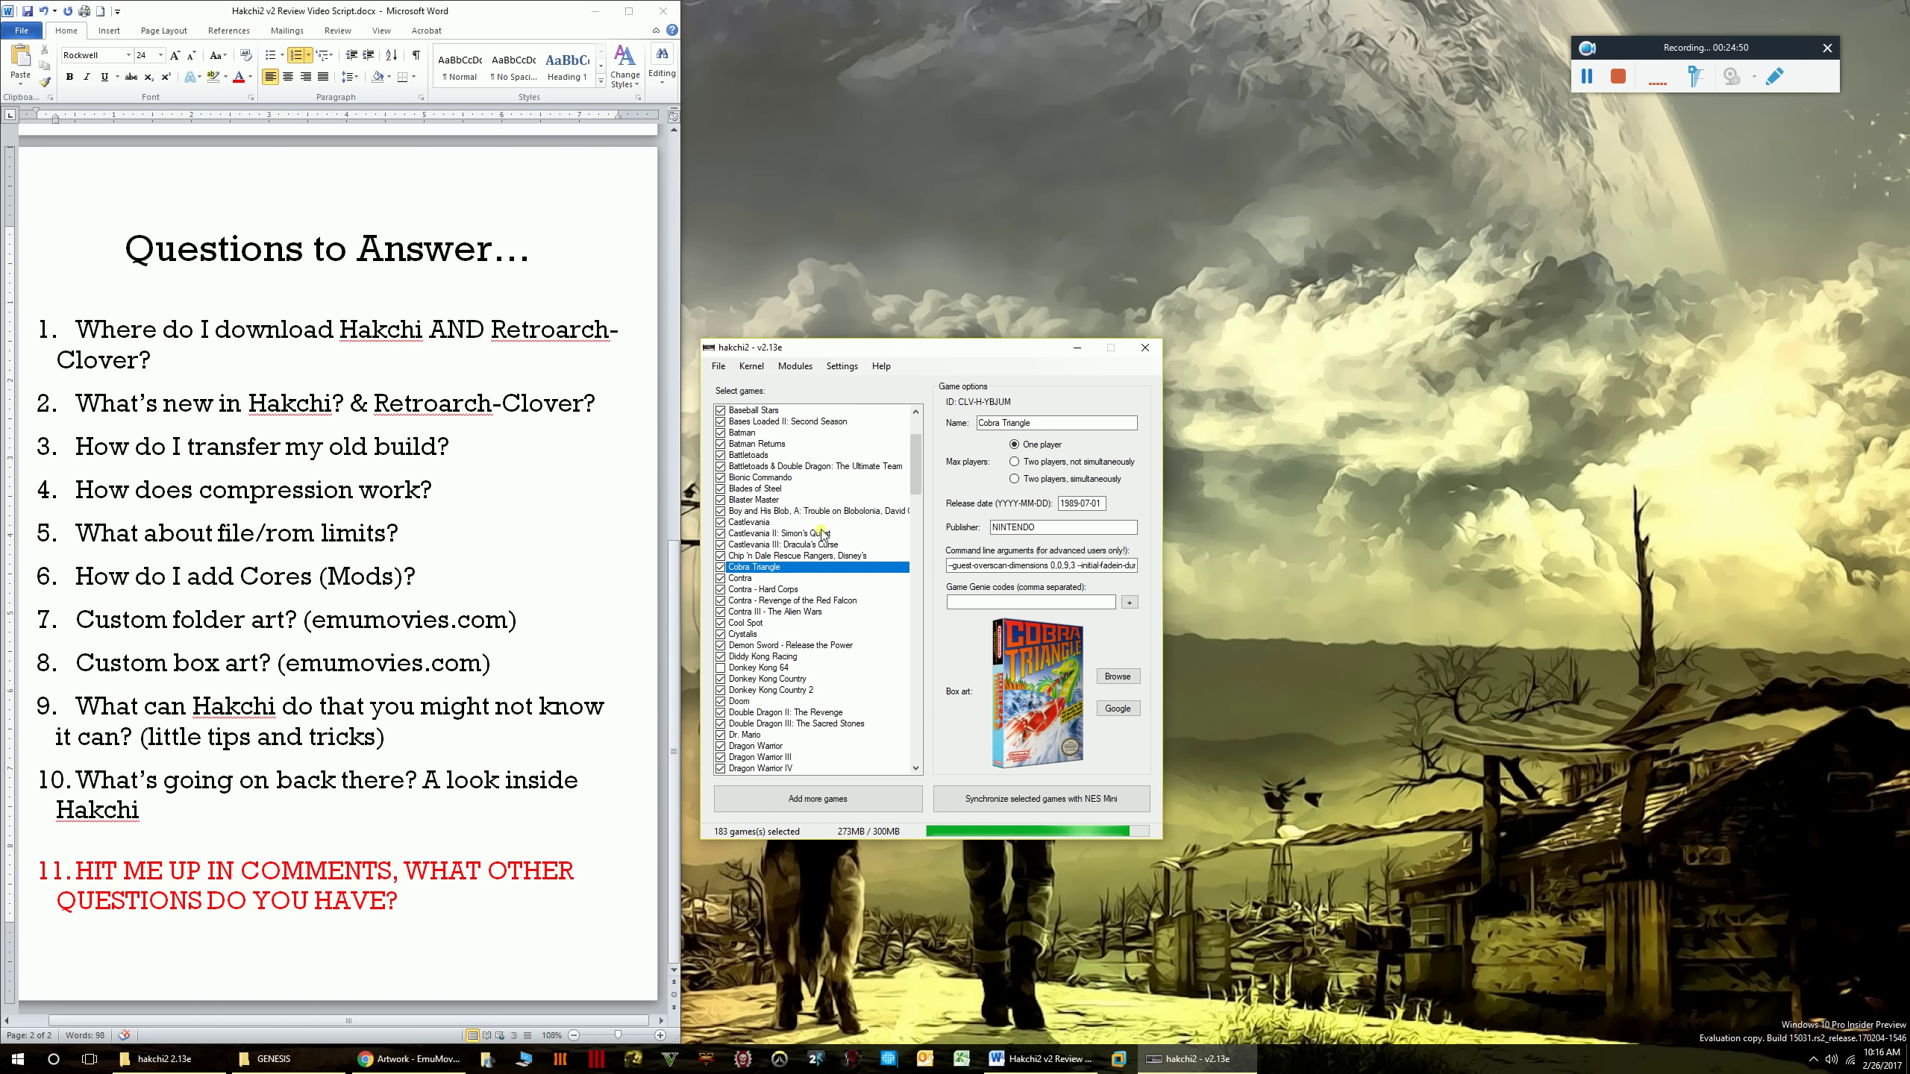
left_click(783, 534)
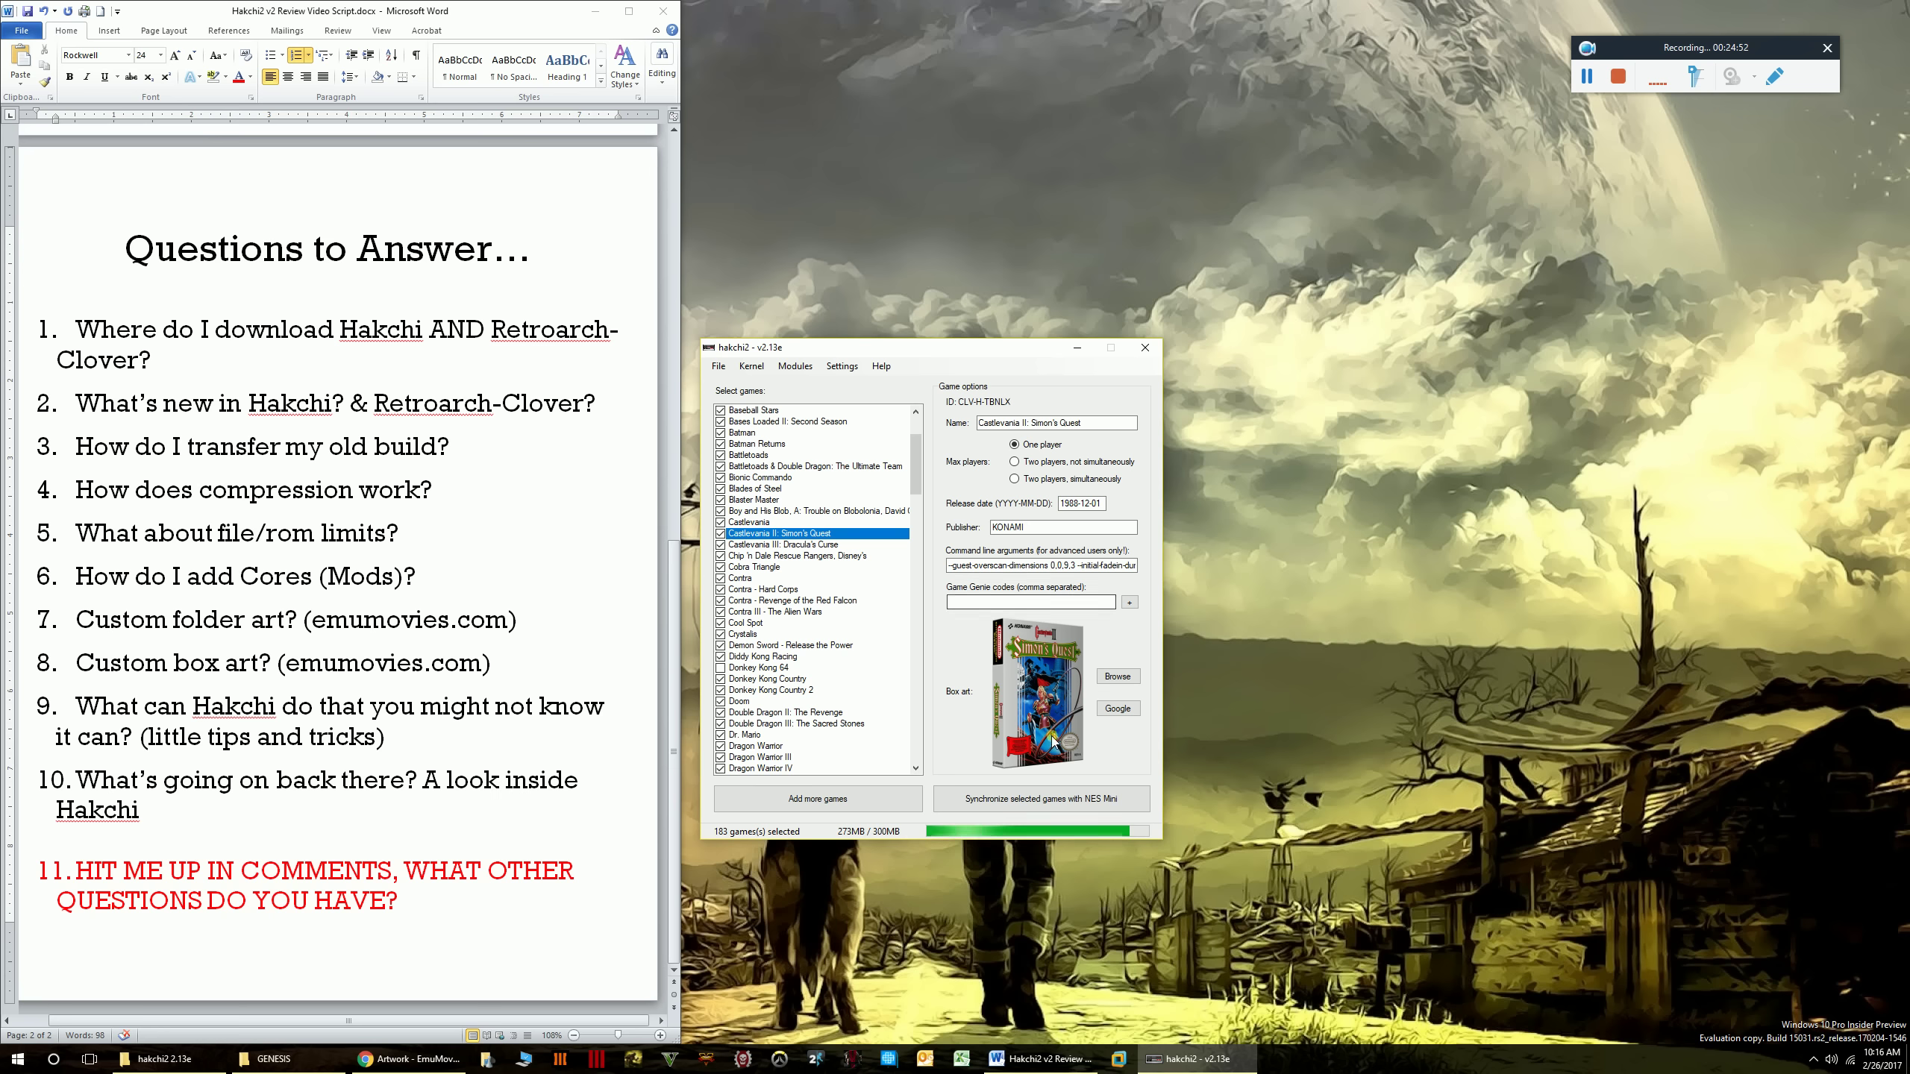
left_click(804, 544)
- Open the cover image file browser for Contra - Revenge of the Red Falcon, and close it without choosing a picture
left_click(789, 600)
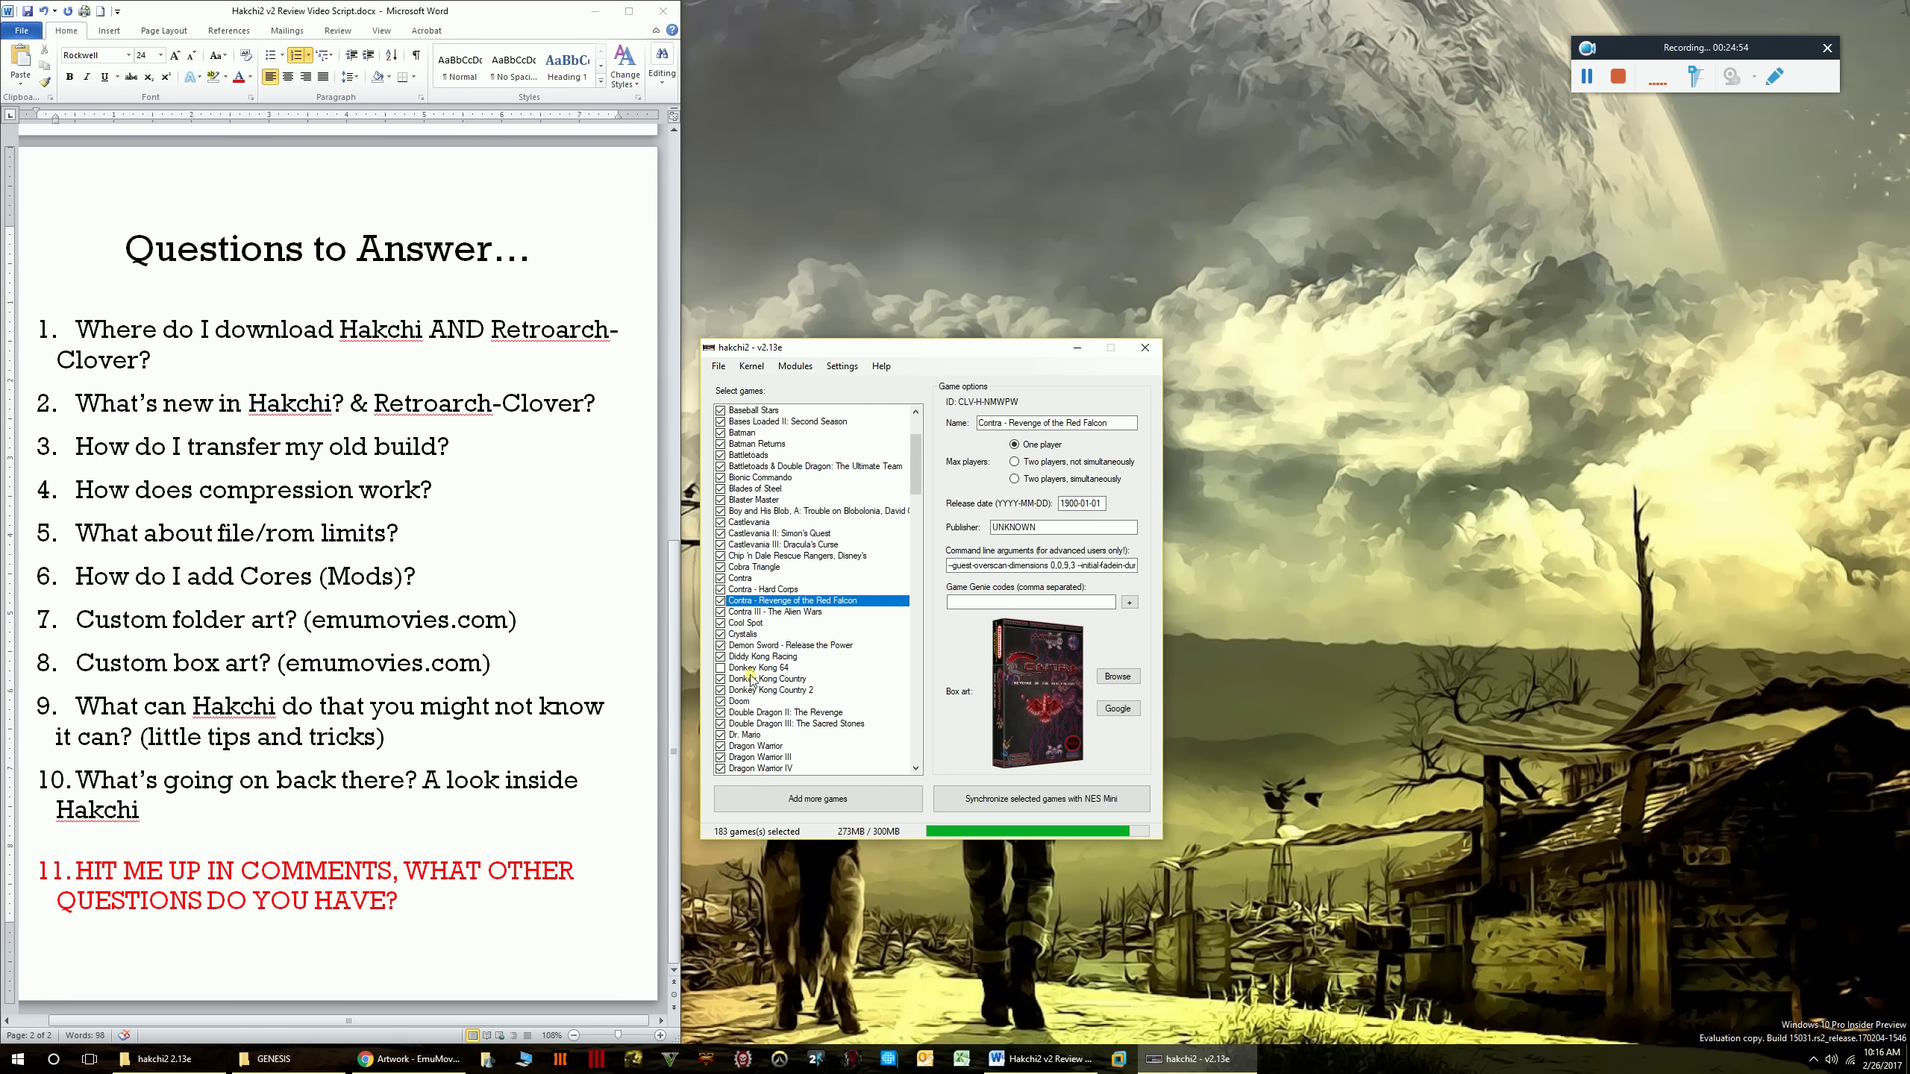
left_click(1119, 678)
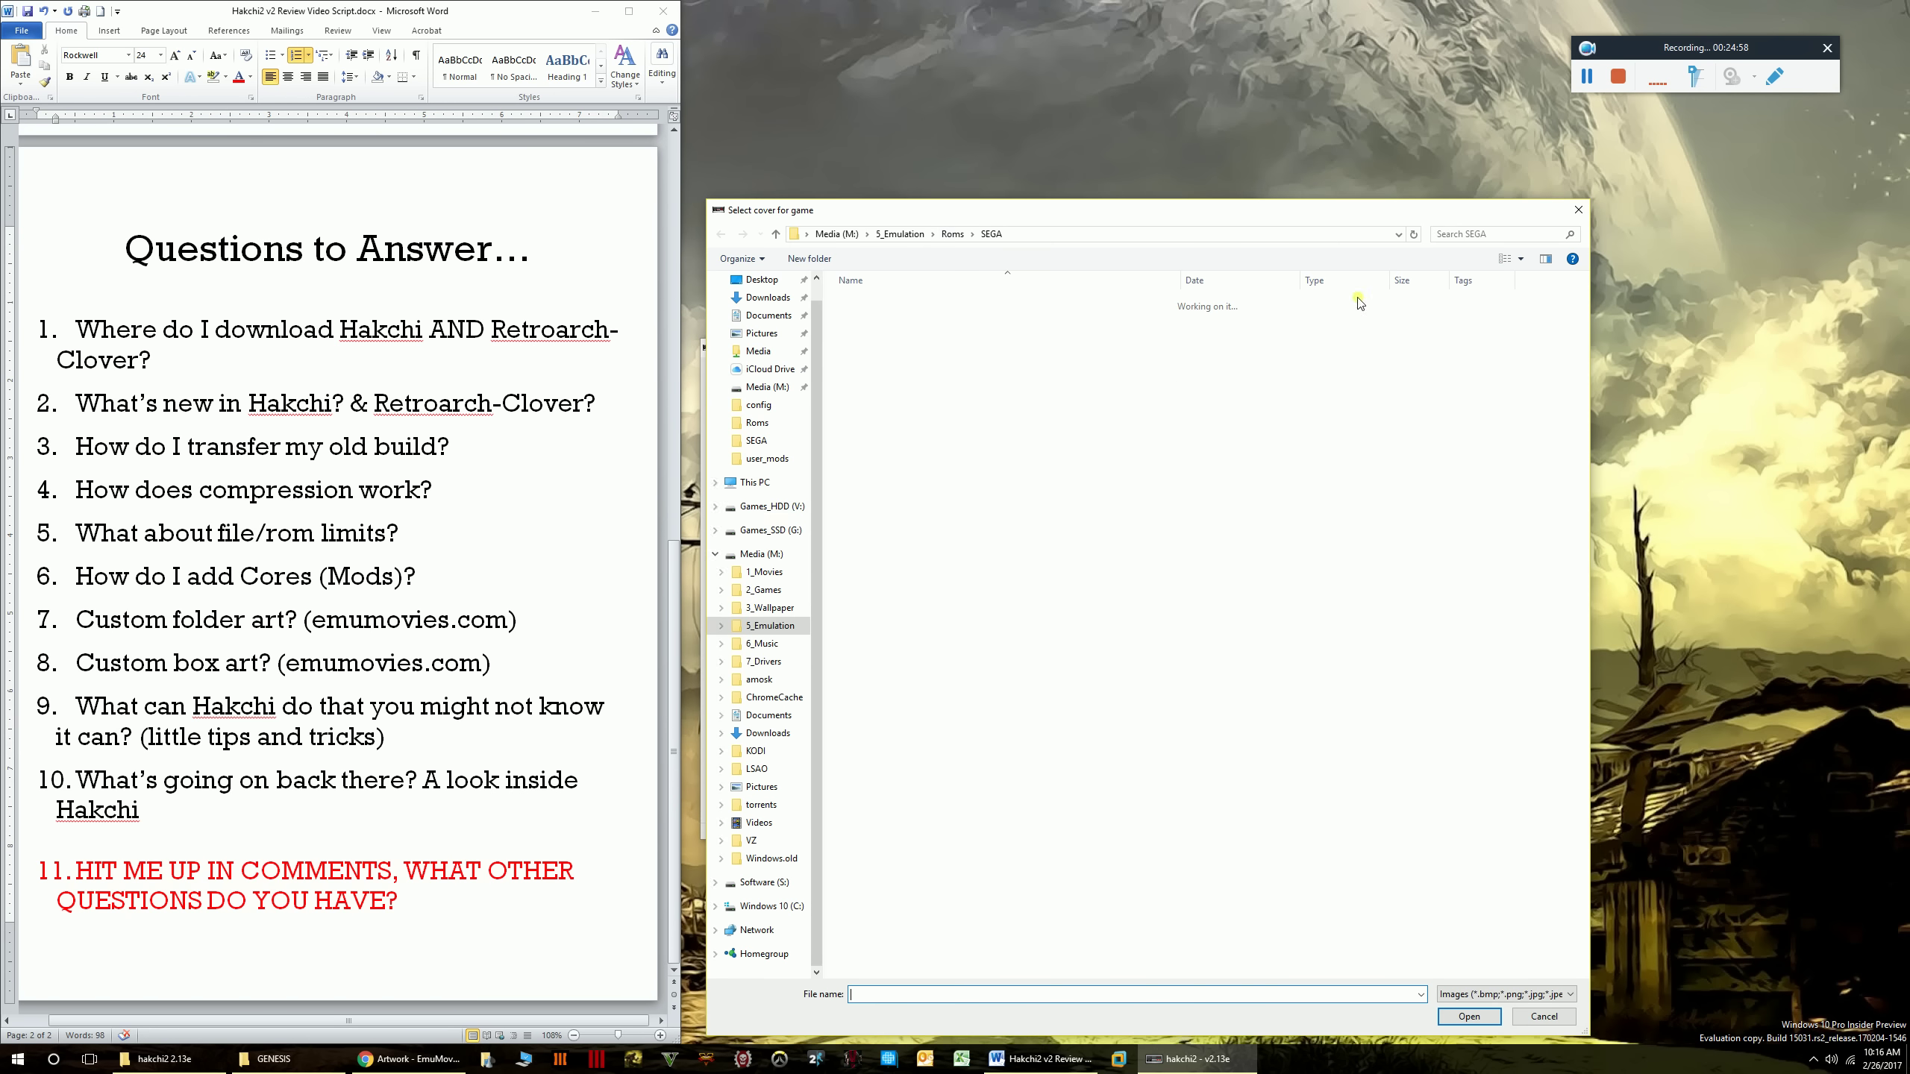
left_click(1579, 210)
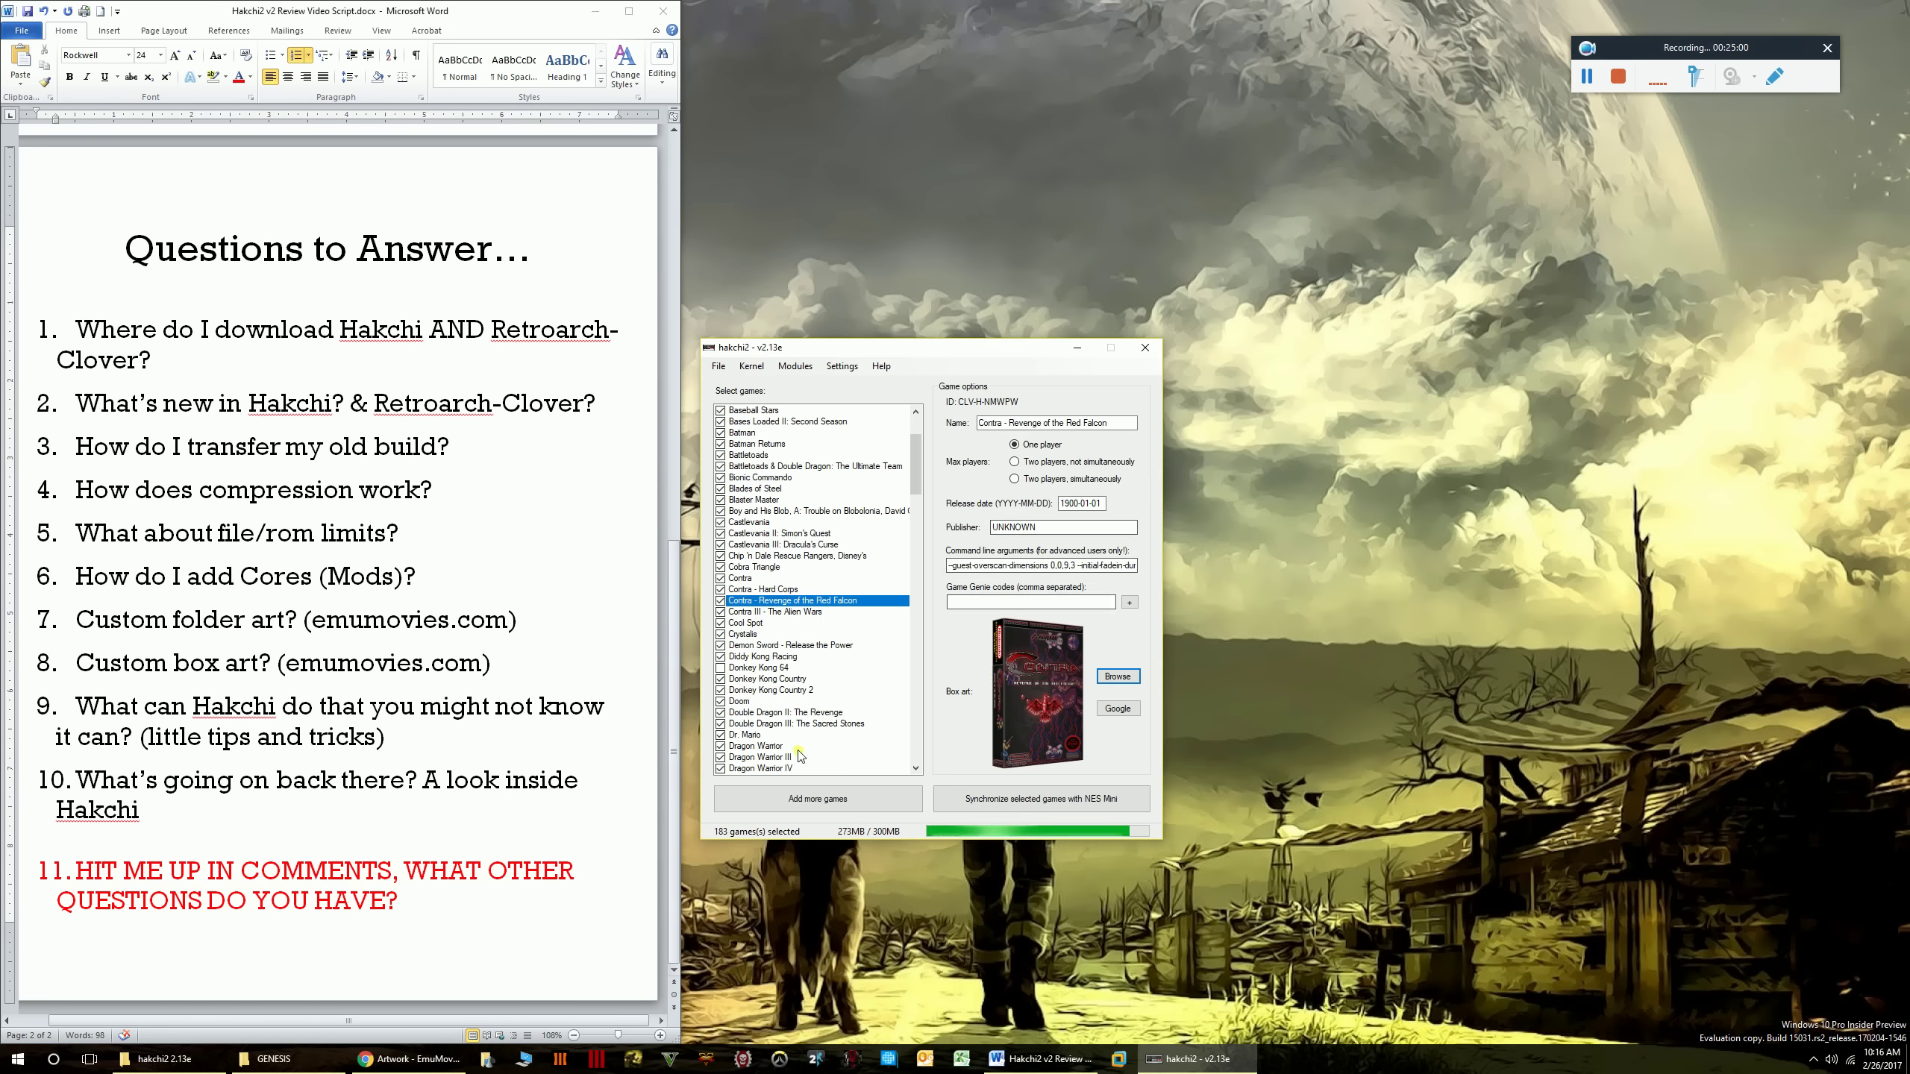
- View the box art of Double Dragon II, Double Dragon III and several other games between Blades of Steel and Dragon Warrior
left_click(797, 712)
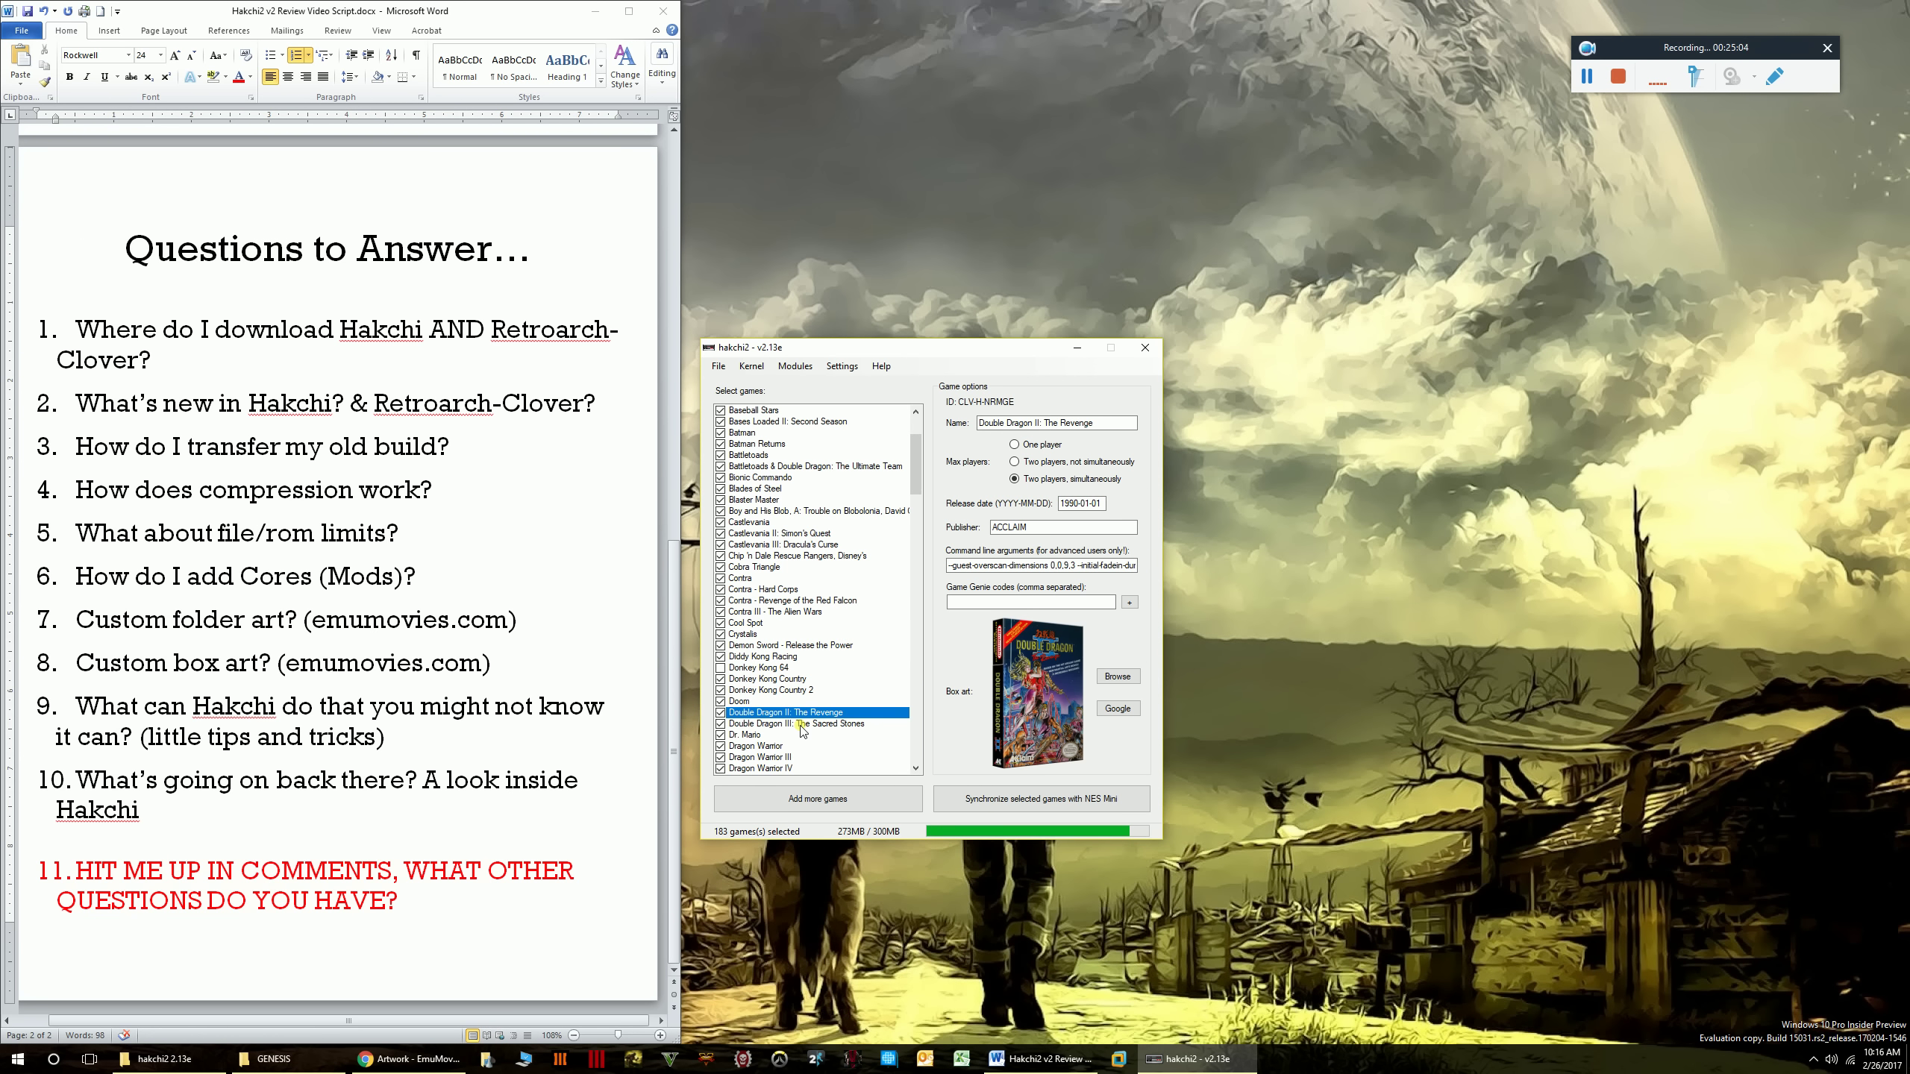
left_click(791, 724)
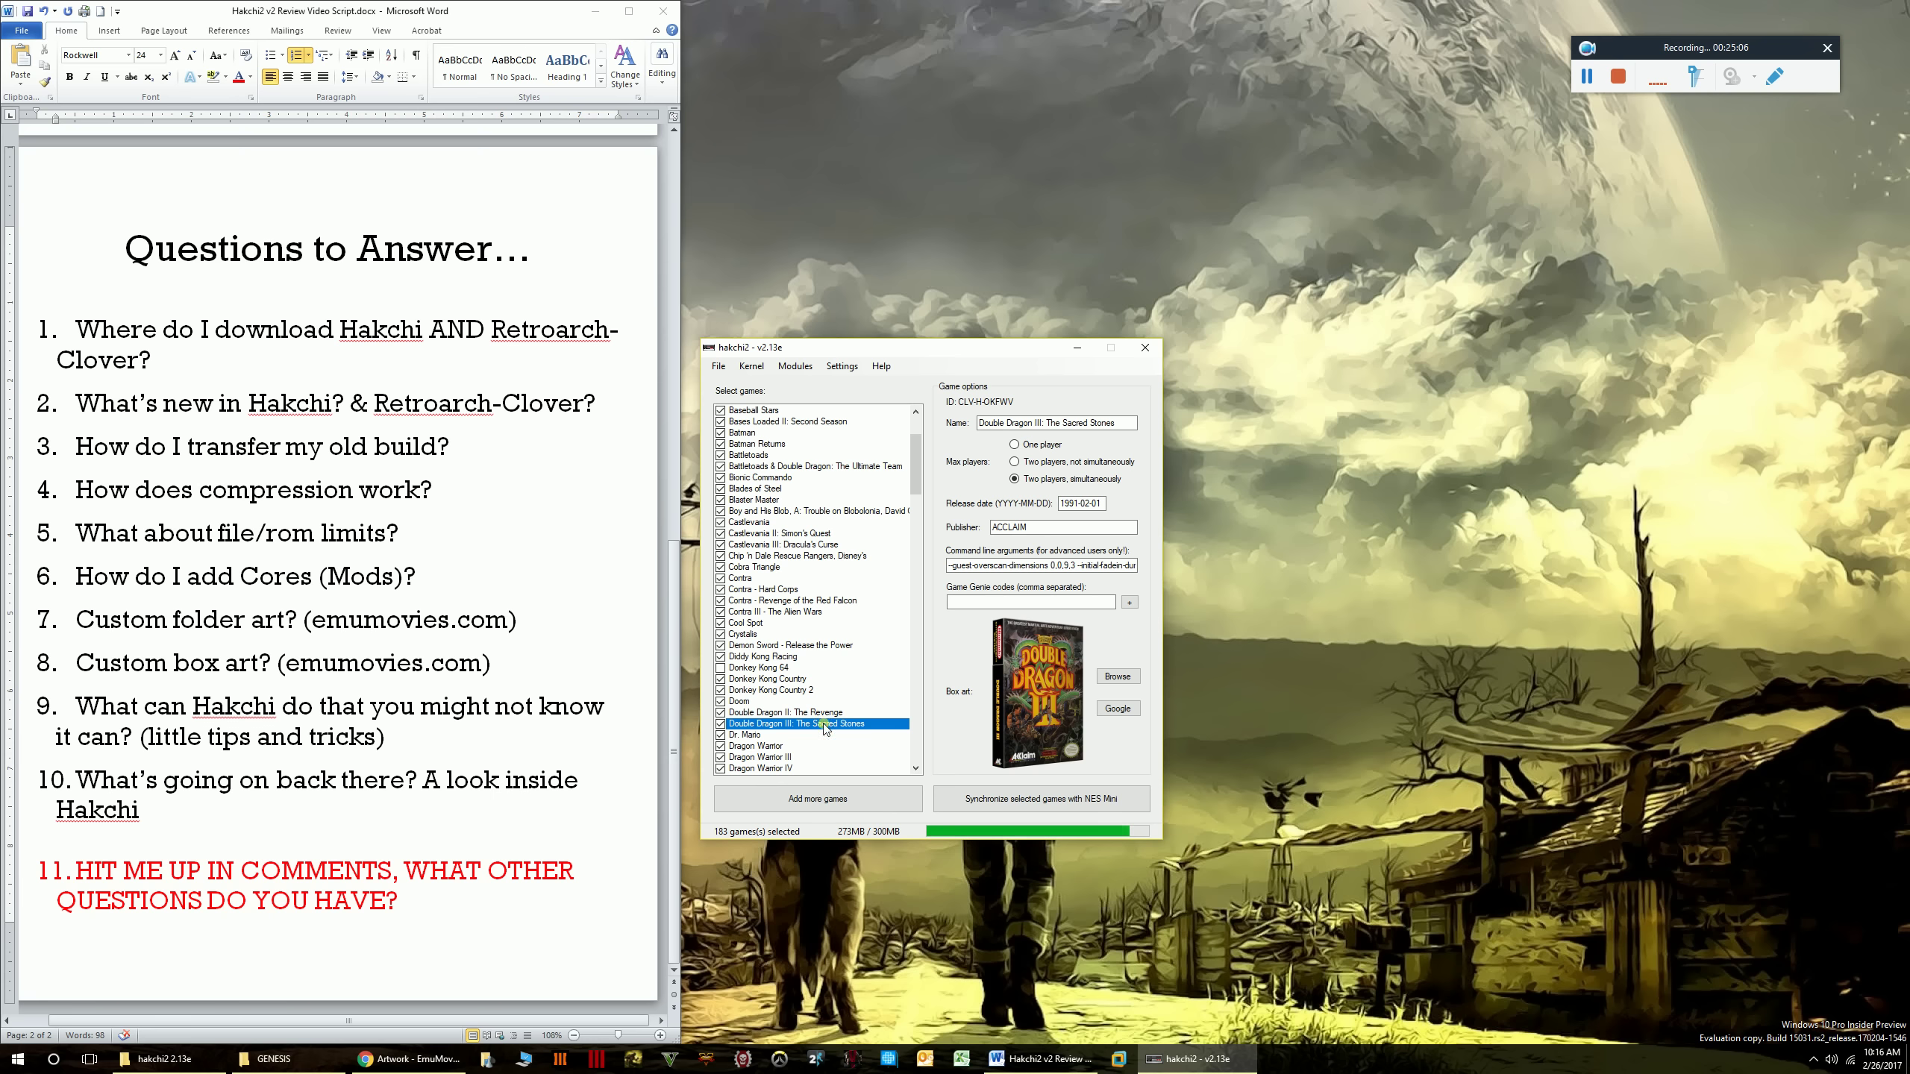
left_click(799, 611)
left_click(795, 701)
left_click(789, 746)
left_click(783, 623)
left_click(773, 487)
- View the box art of games near the start of the list, from 10-Yard Fight to Aladdin and Banjo-Kazooie
scroll(767, 463, "up", 3)
left_click(760, 434)
left_click(769, 444)
left_click(775, 466)
left_click(756, 478)
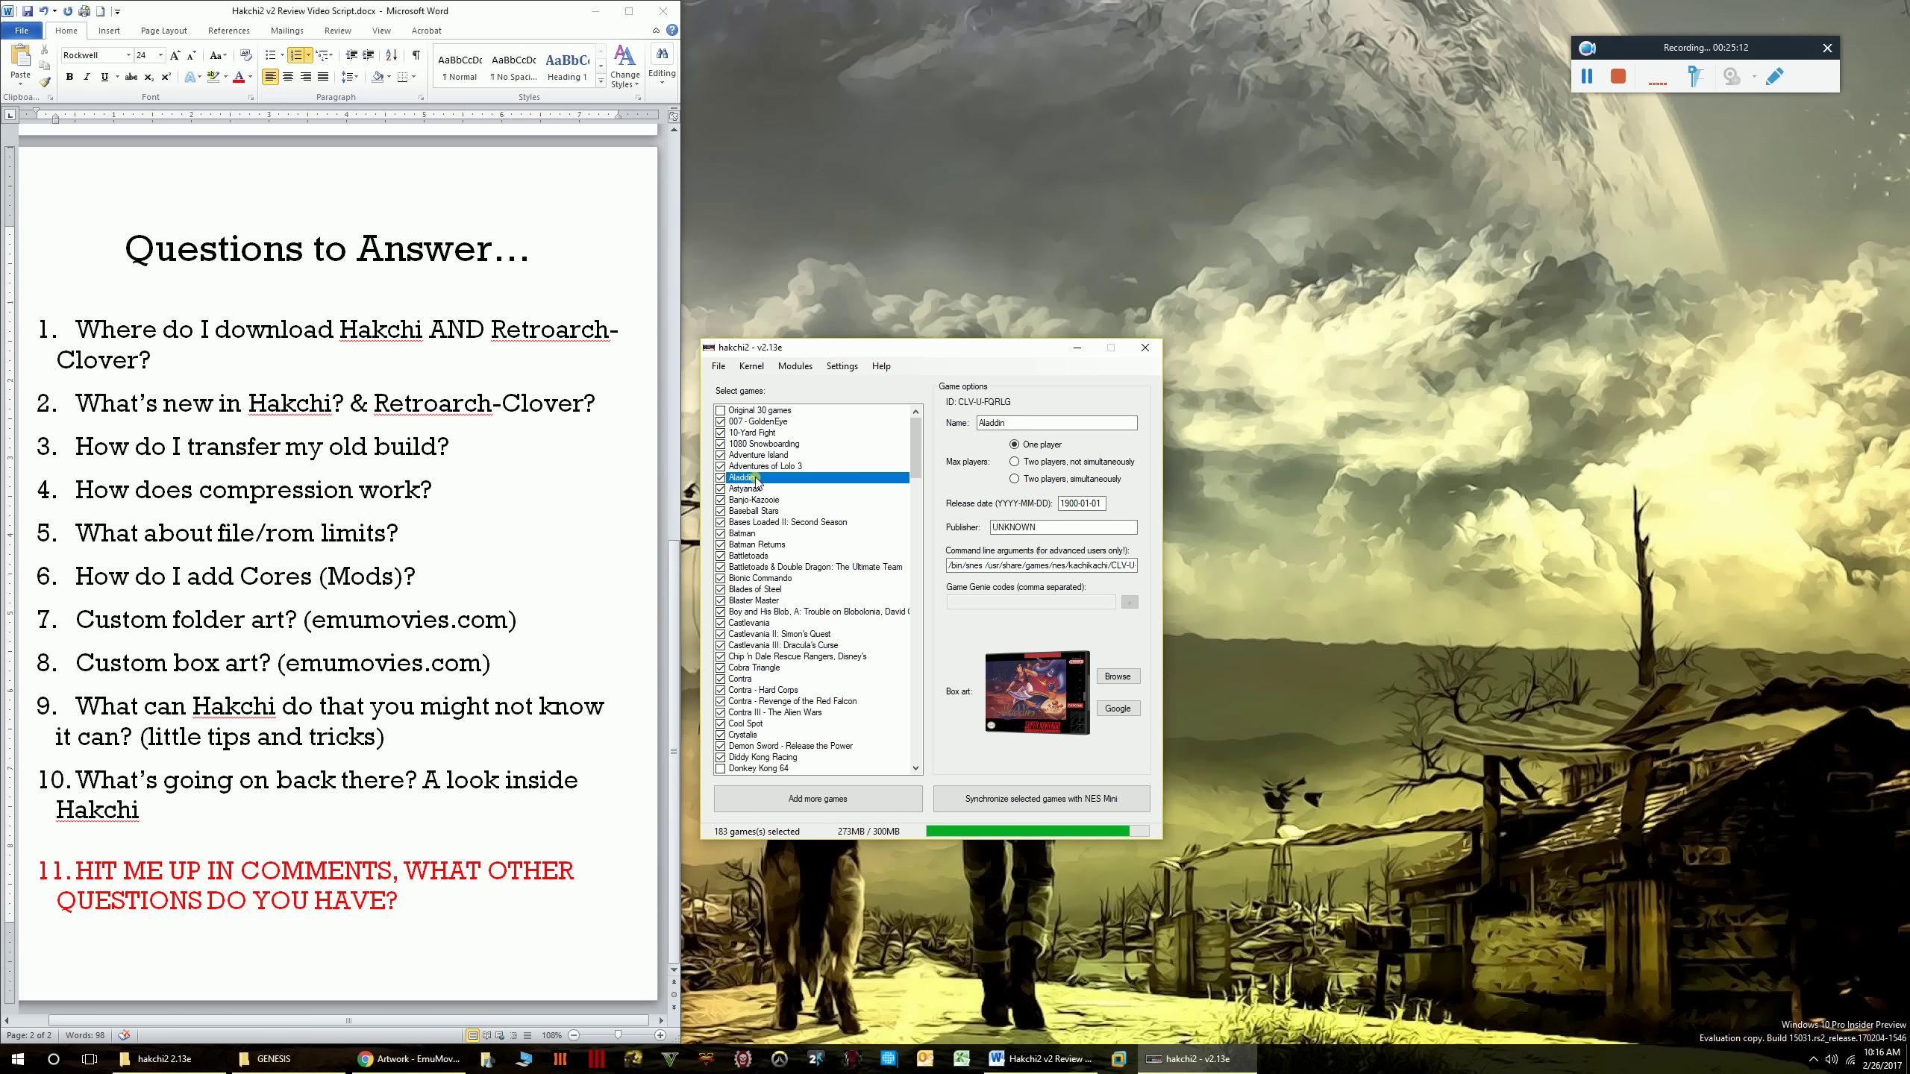
left_click(755, 500)
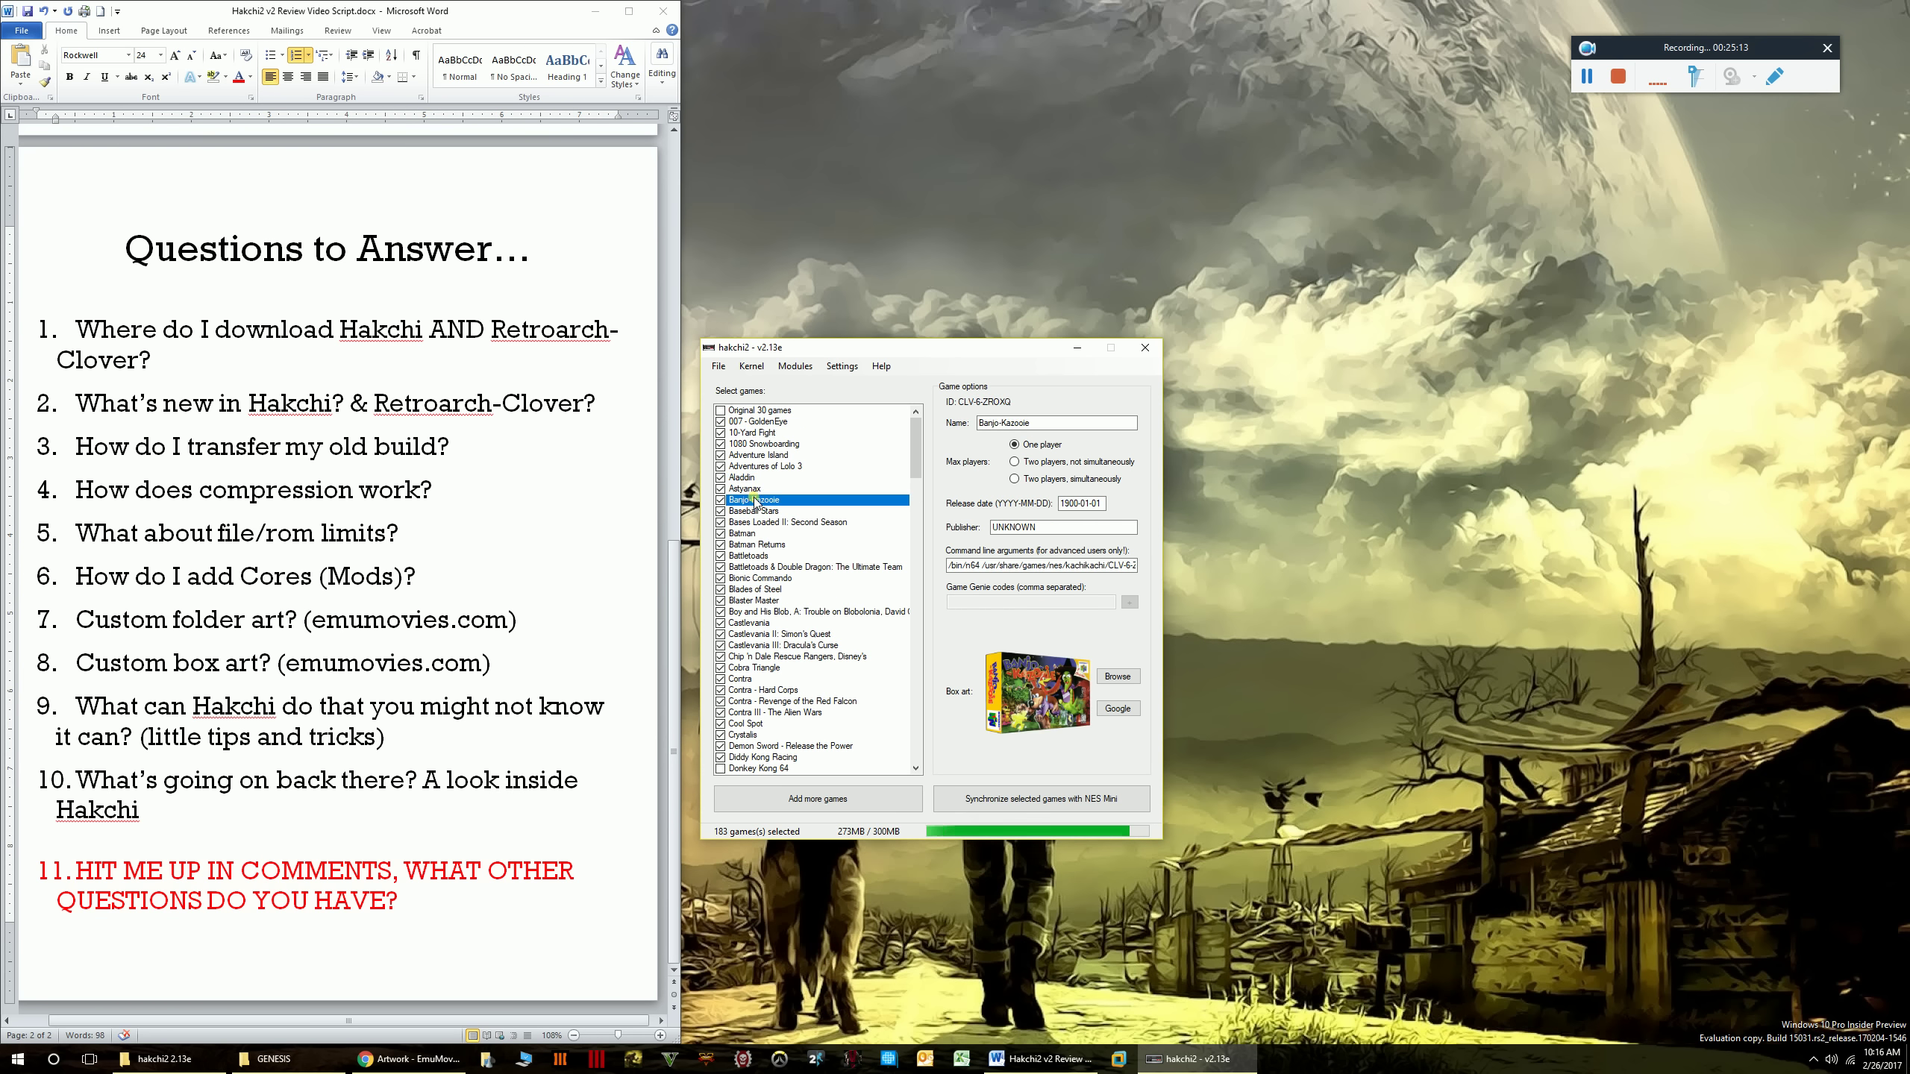
- Examine the full Game Genie code list for Contra, and close it without enabling any code
left_click(770, 680)
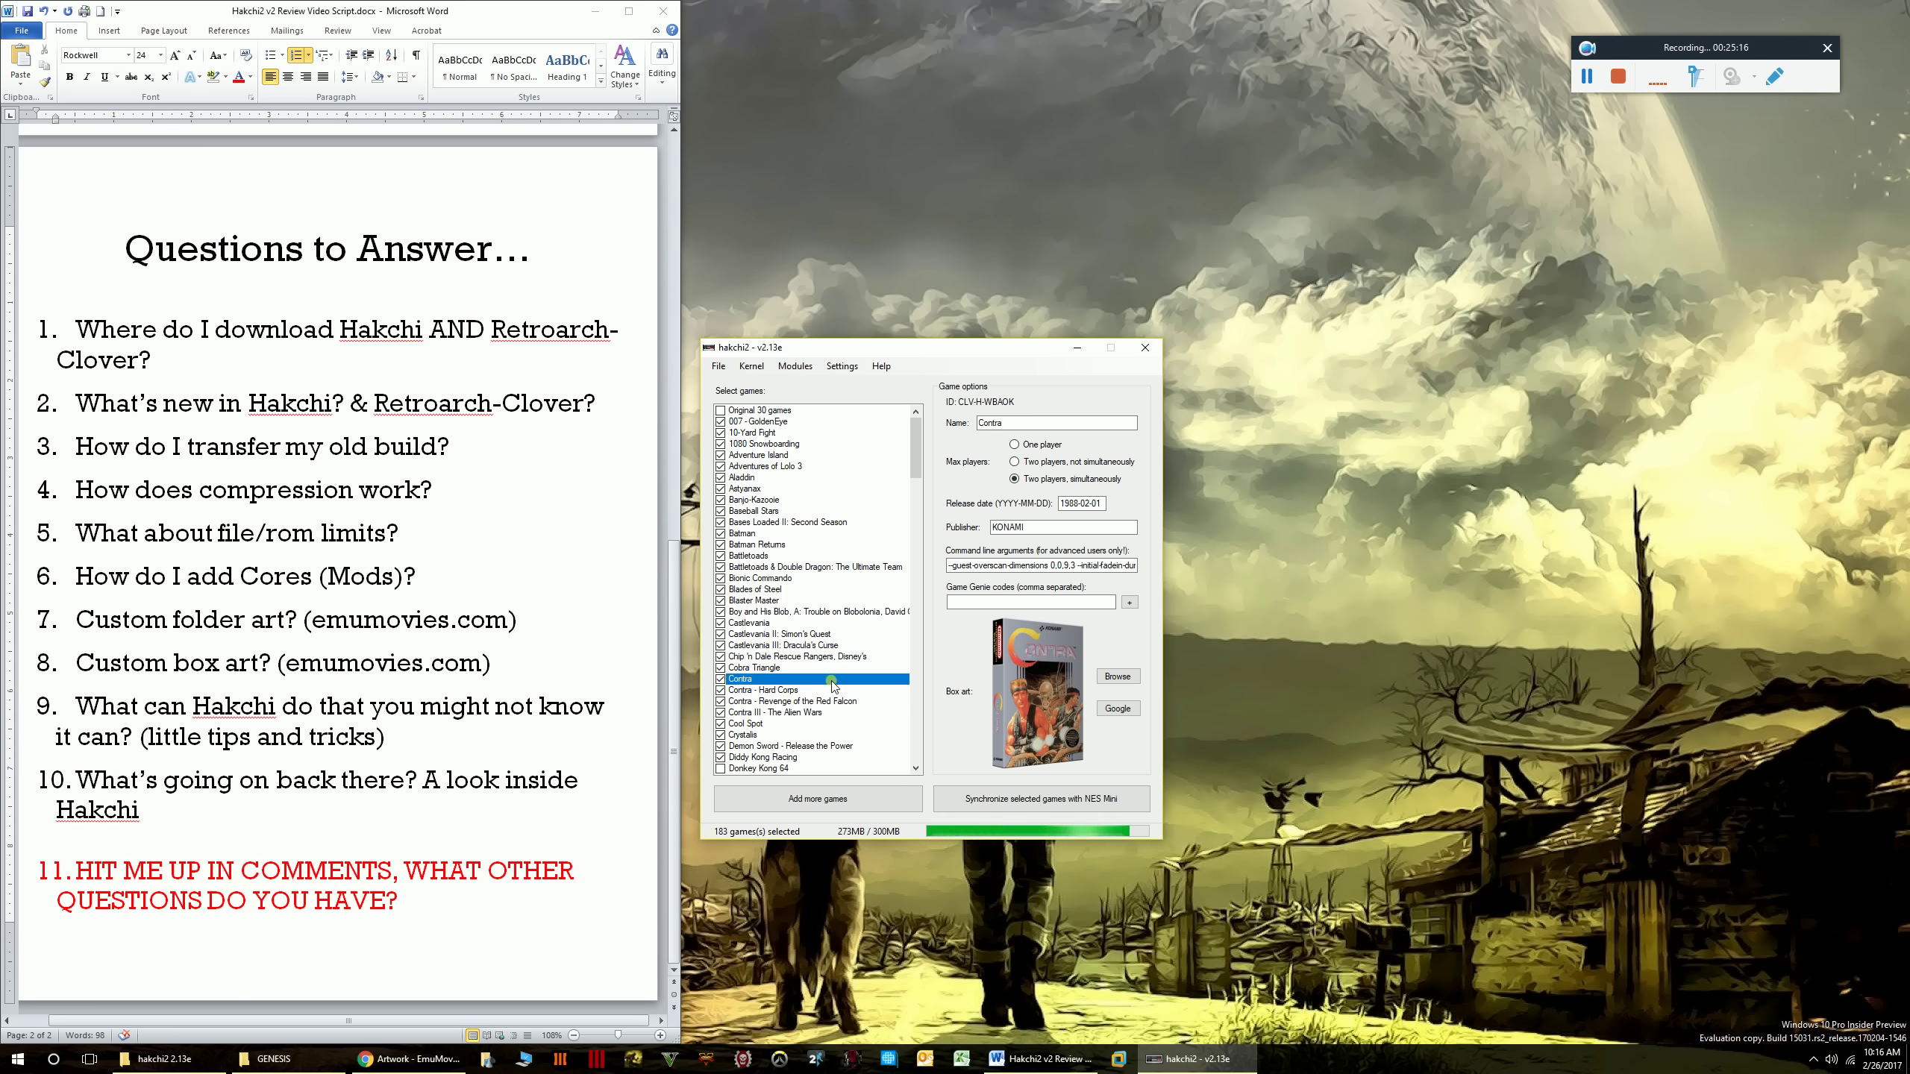
left_click(1129, 603)
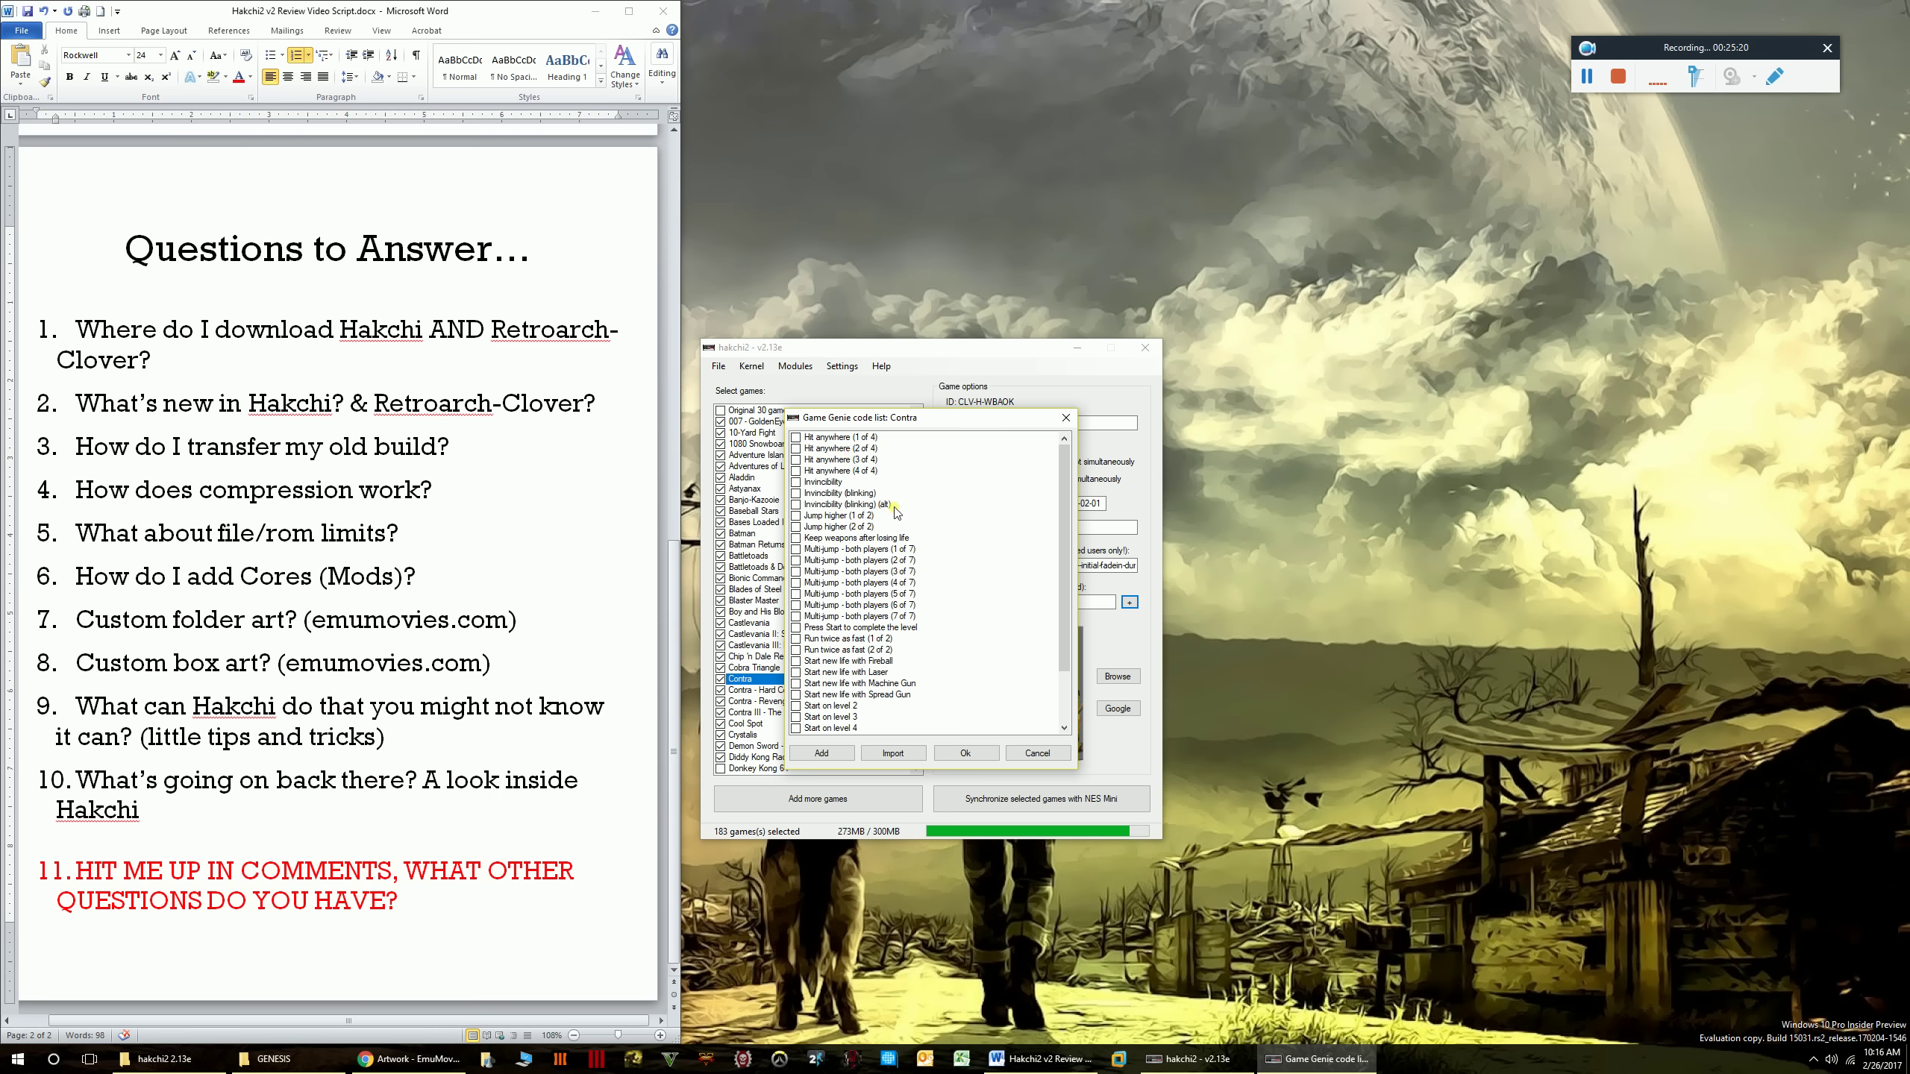
left_click_drag(1063, 571, 1064, 622)
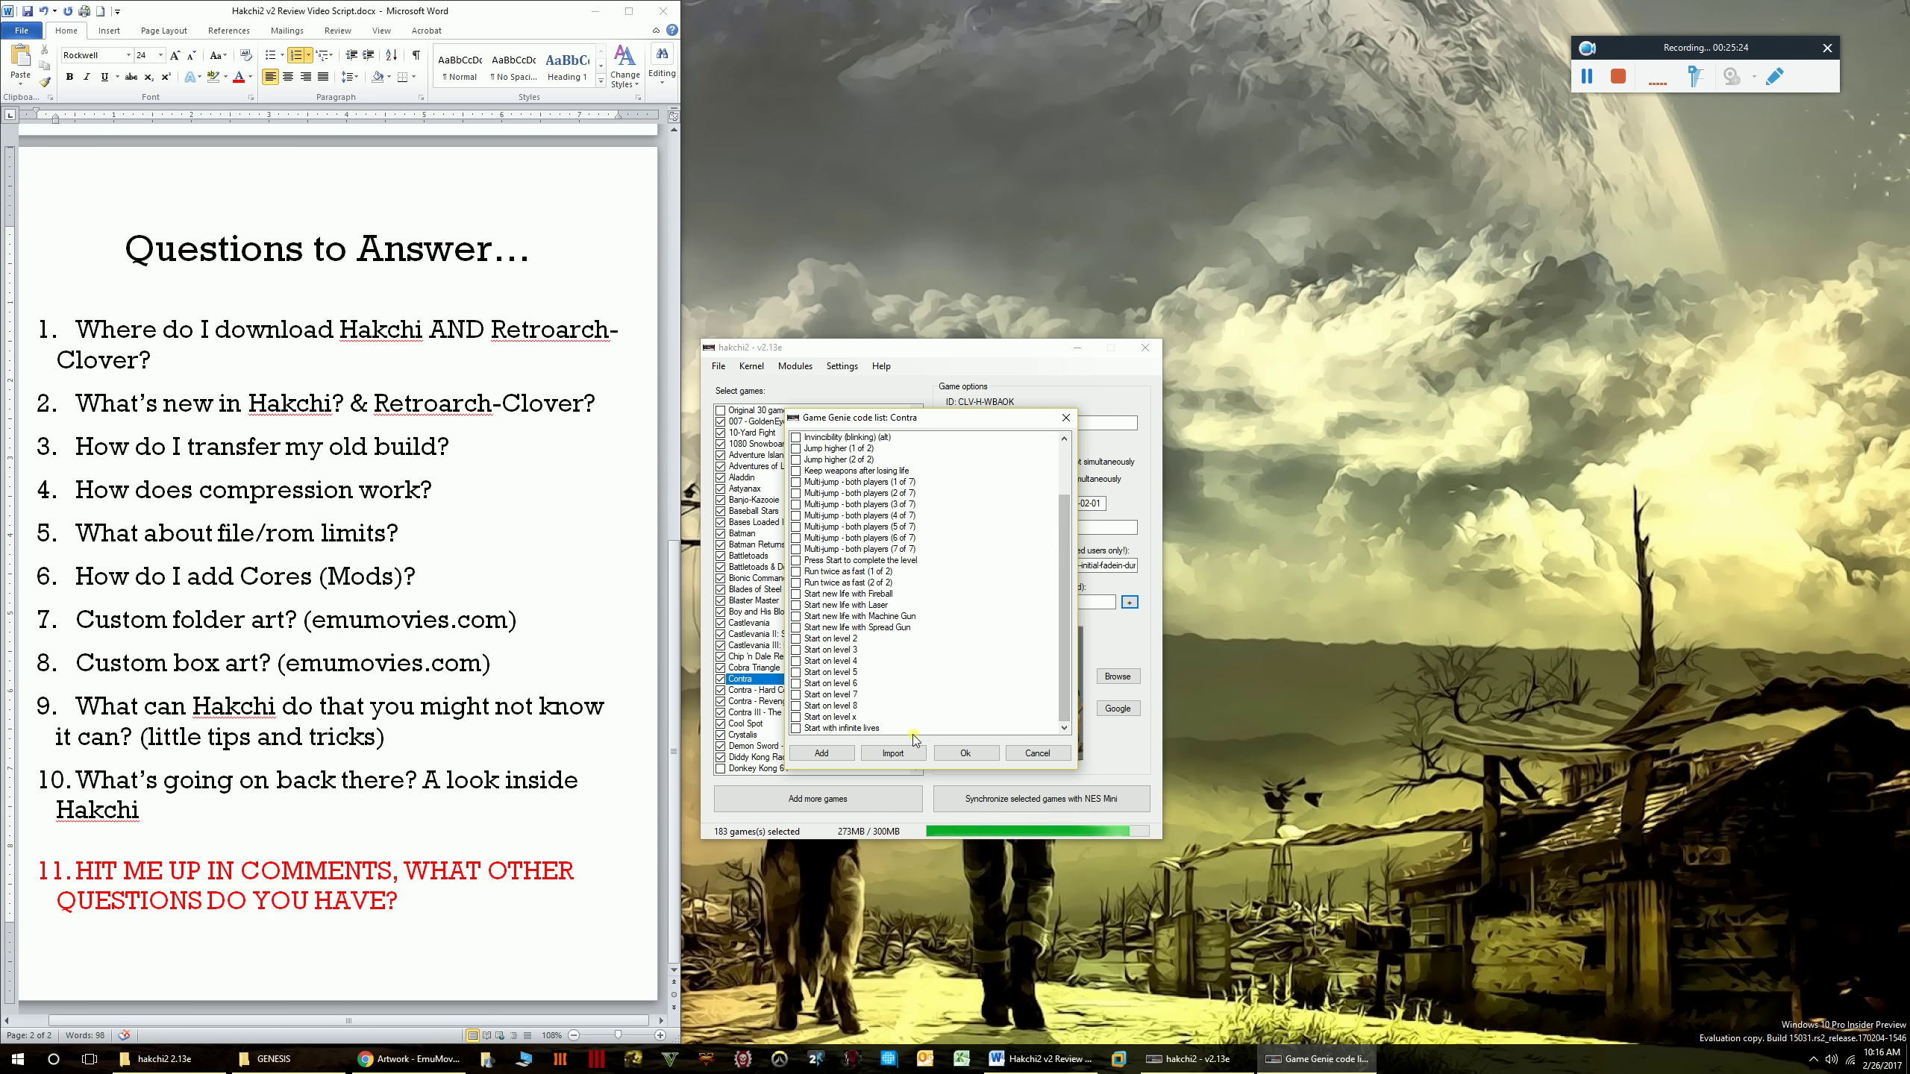
left_click_drag(1071, 634, 1071, 586)
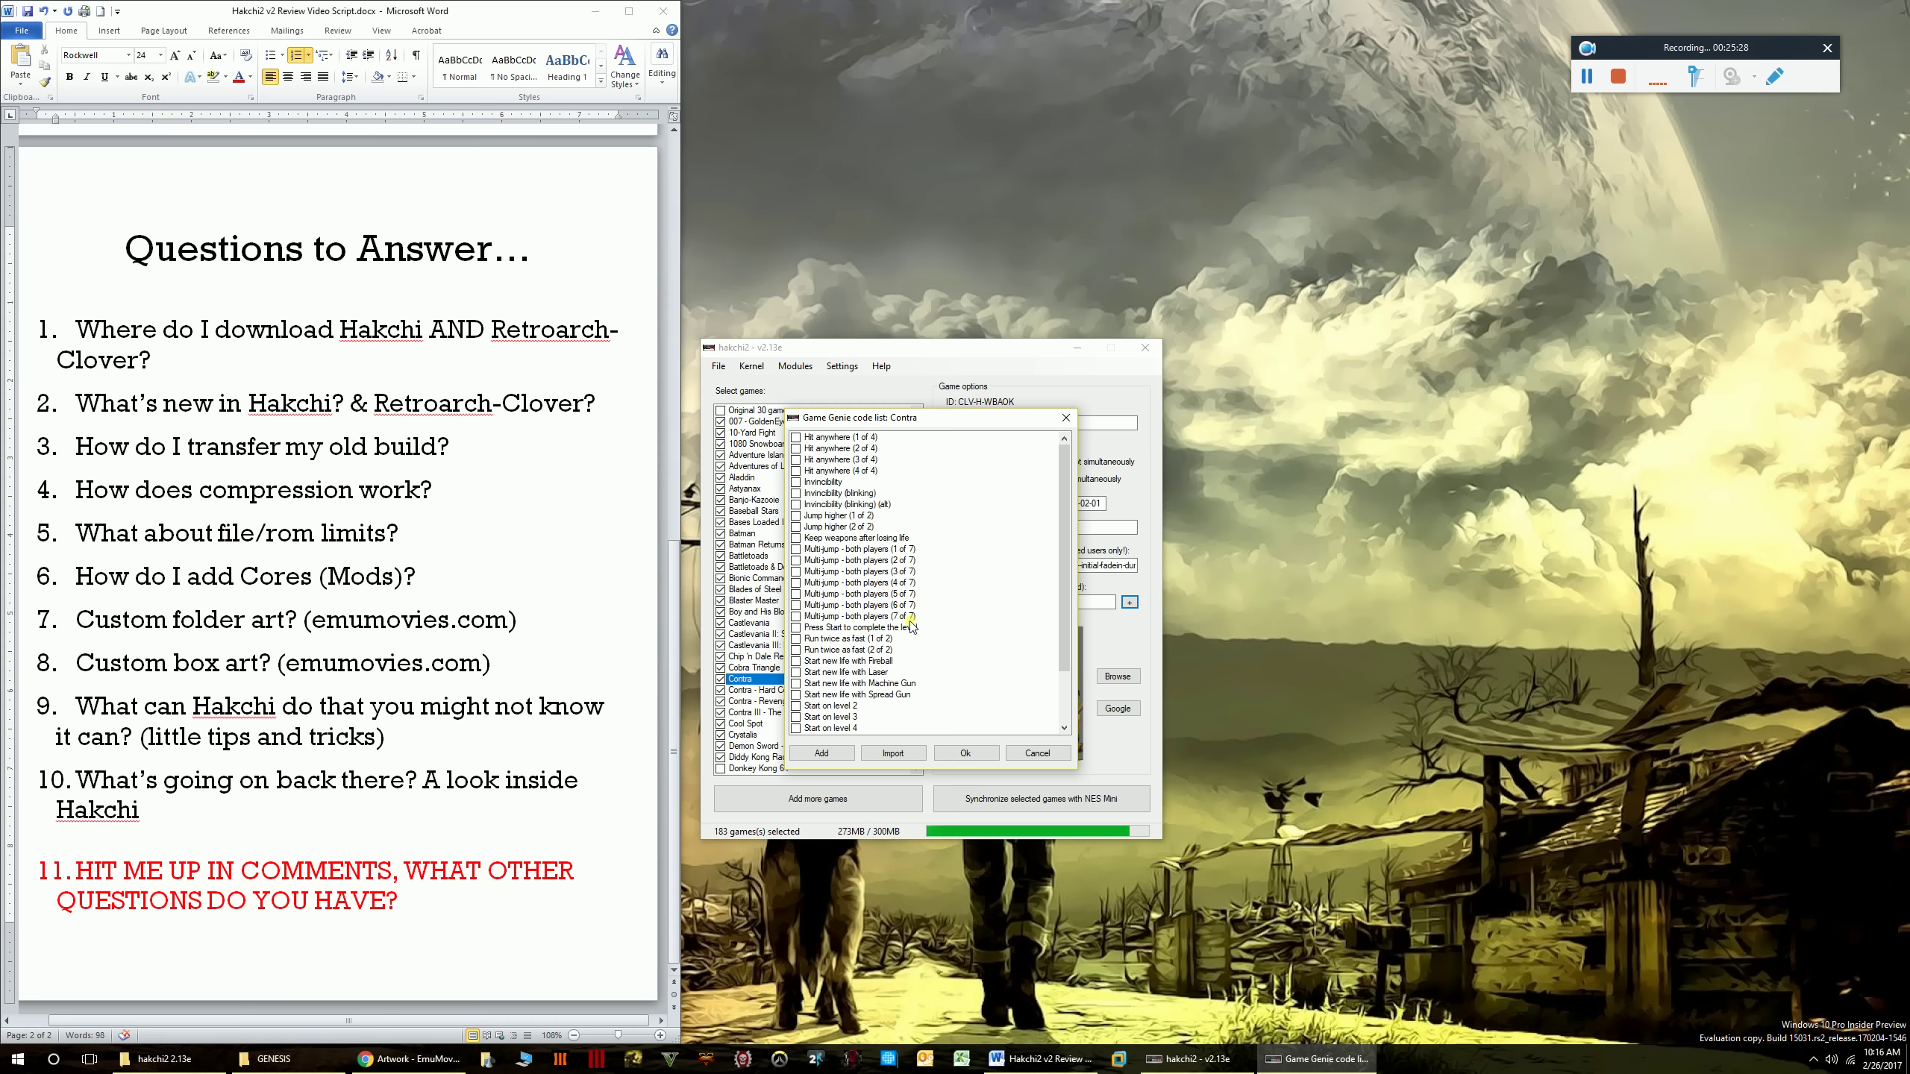
scroll(1046, 693, "down", 2)
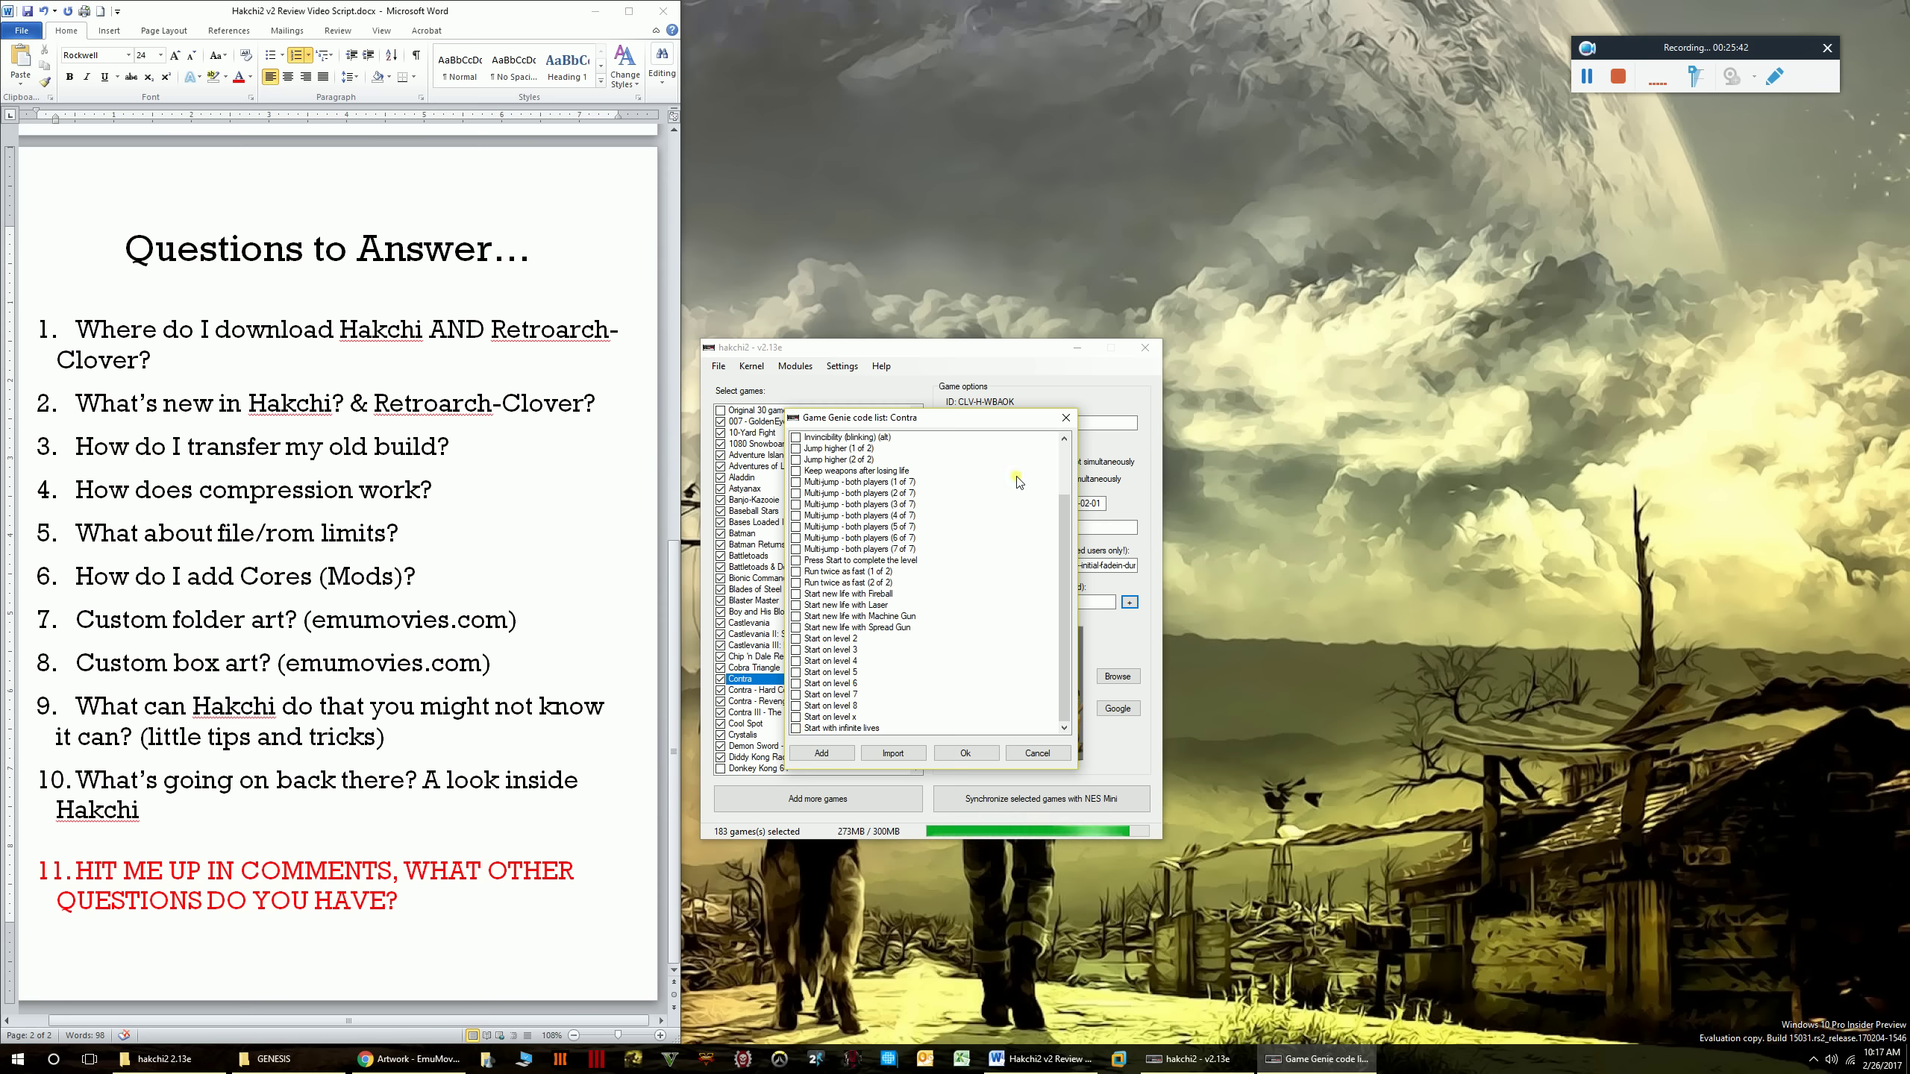
left_click(1069, 420)
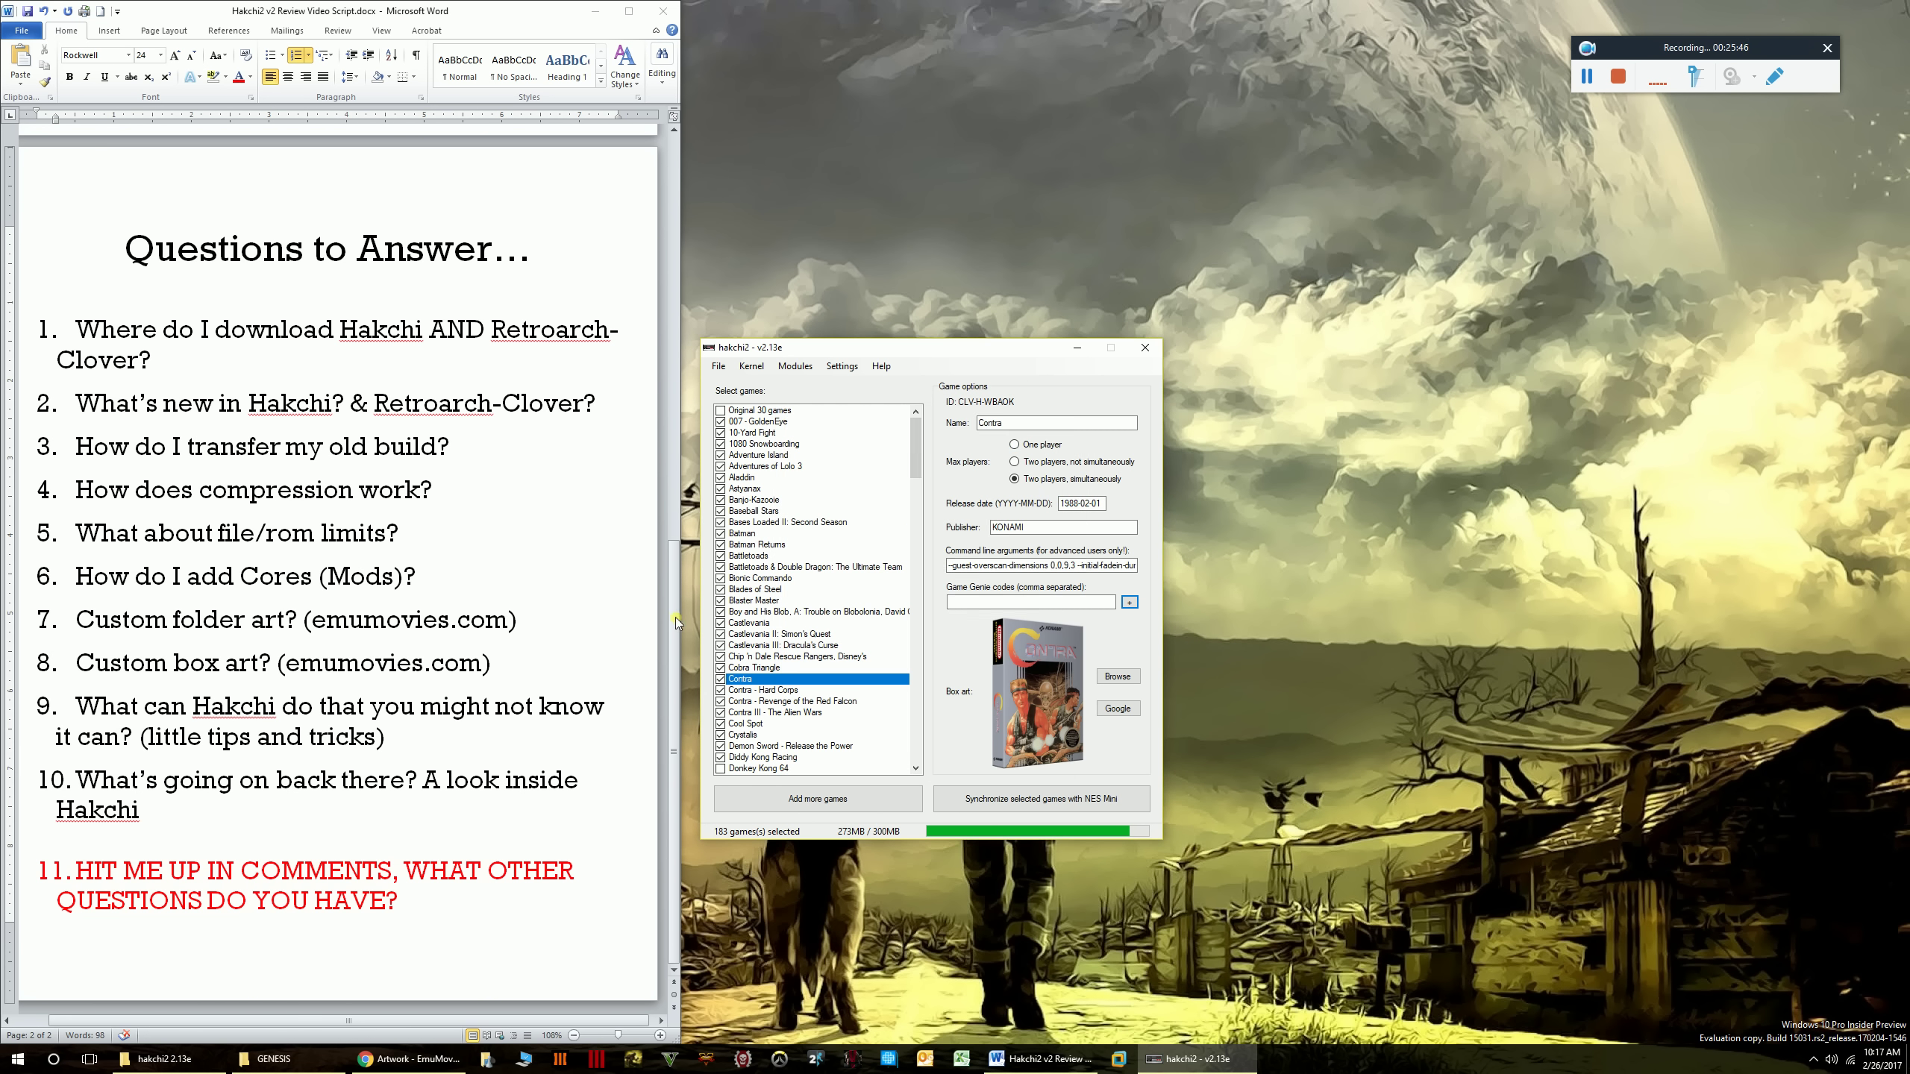
- Start synchronizing the selected games to reach the Folders Manager, and view the icons and position priorities of the N64, SNES and GBA folders
scroll(834, 681, "down", 1)
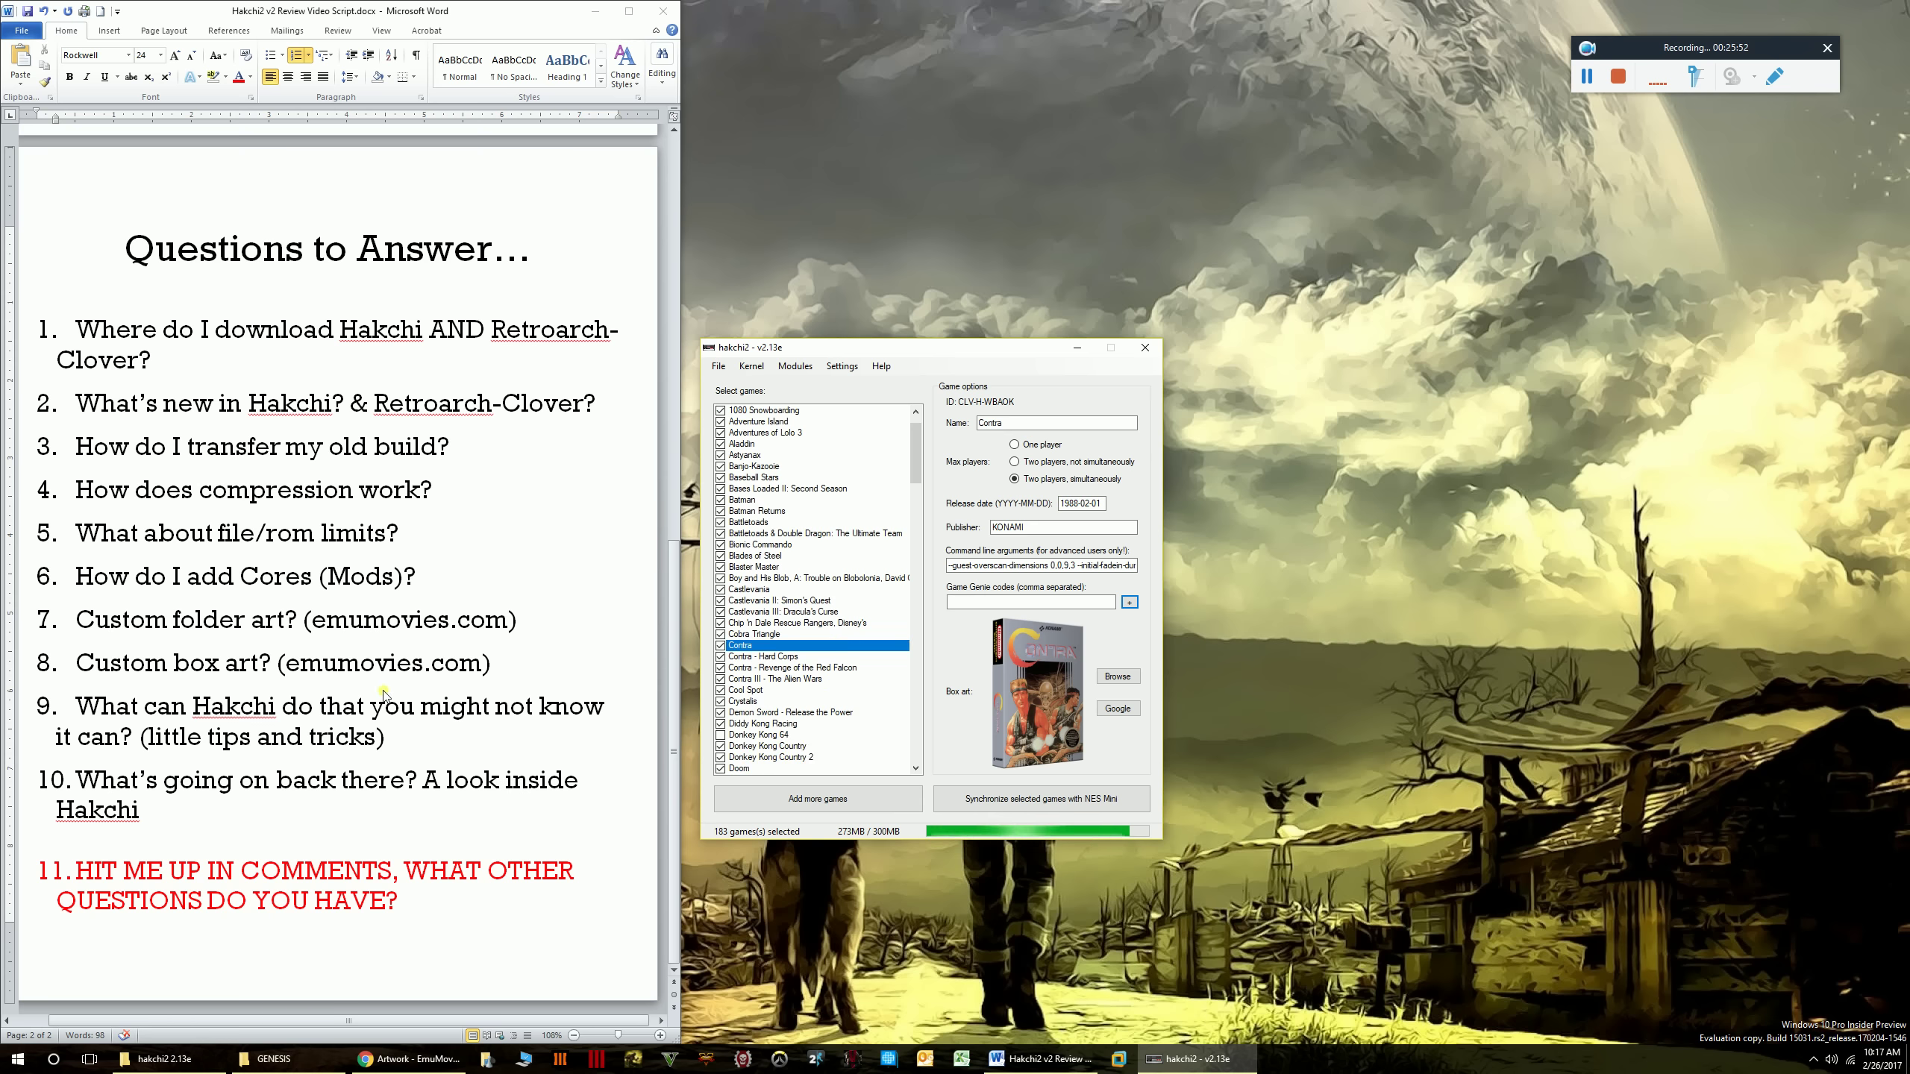
left_click(999, 798)
left_click(876, 639)
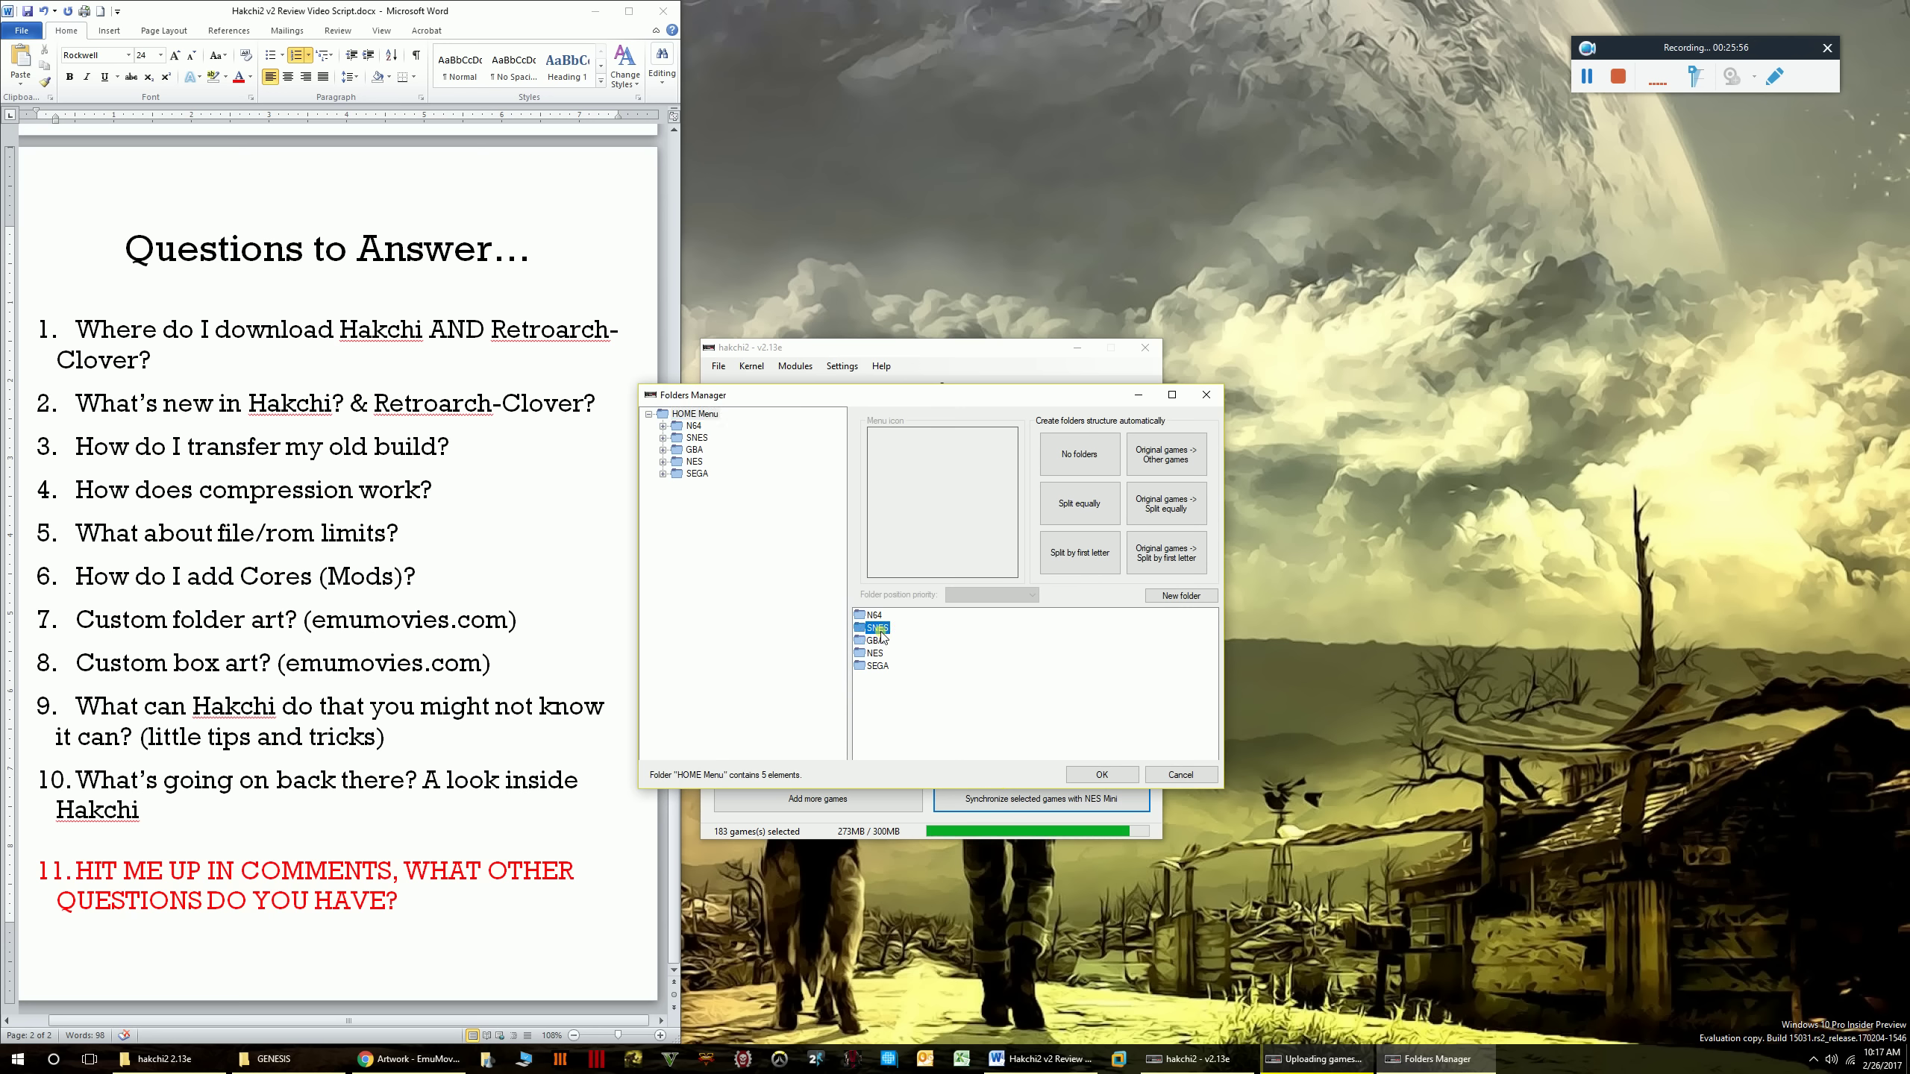
left_click(699, 426)
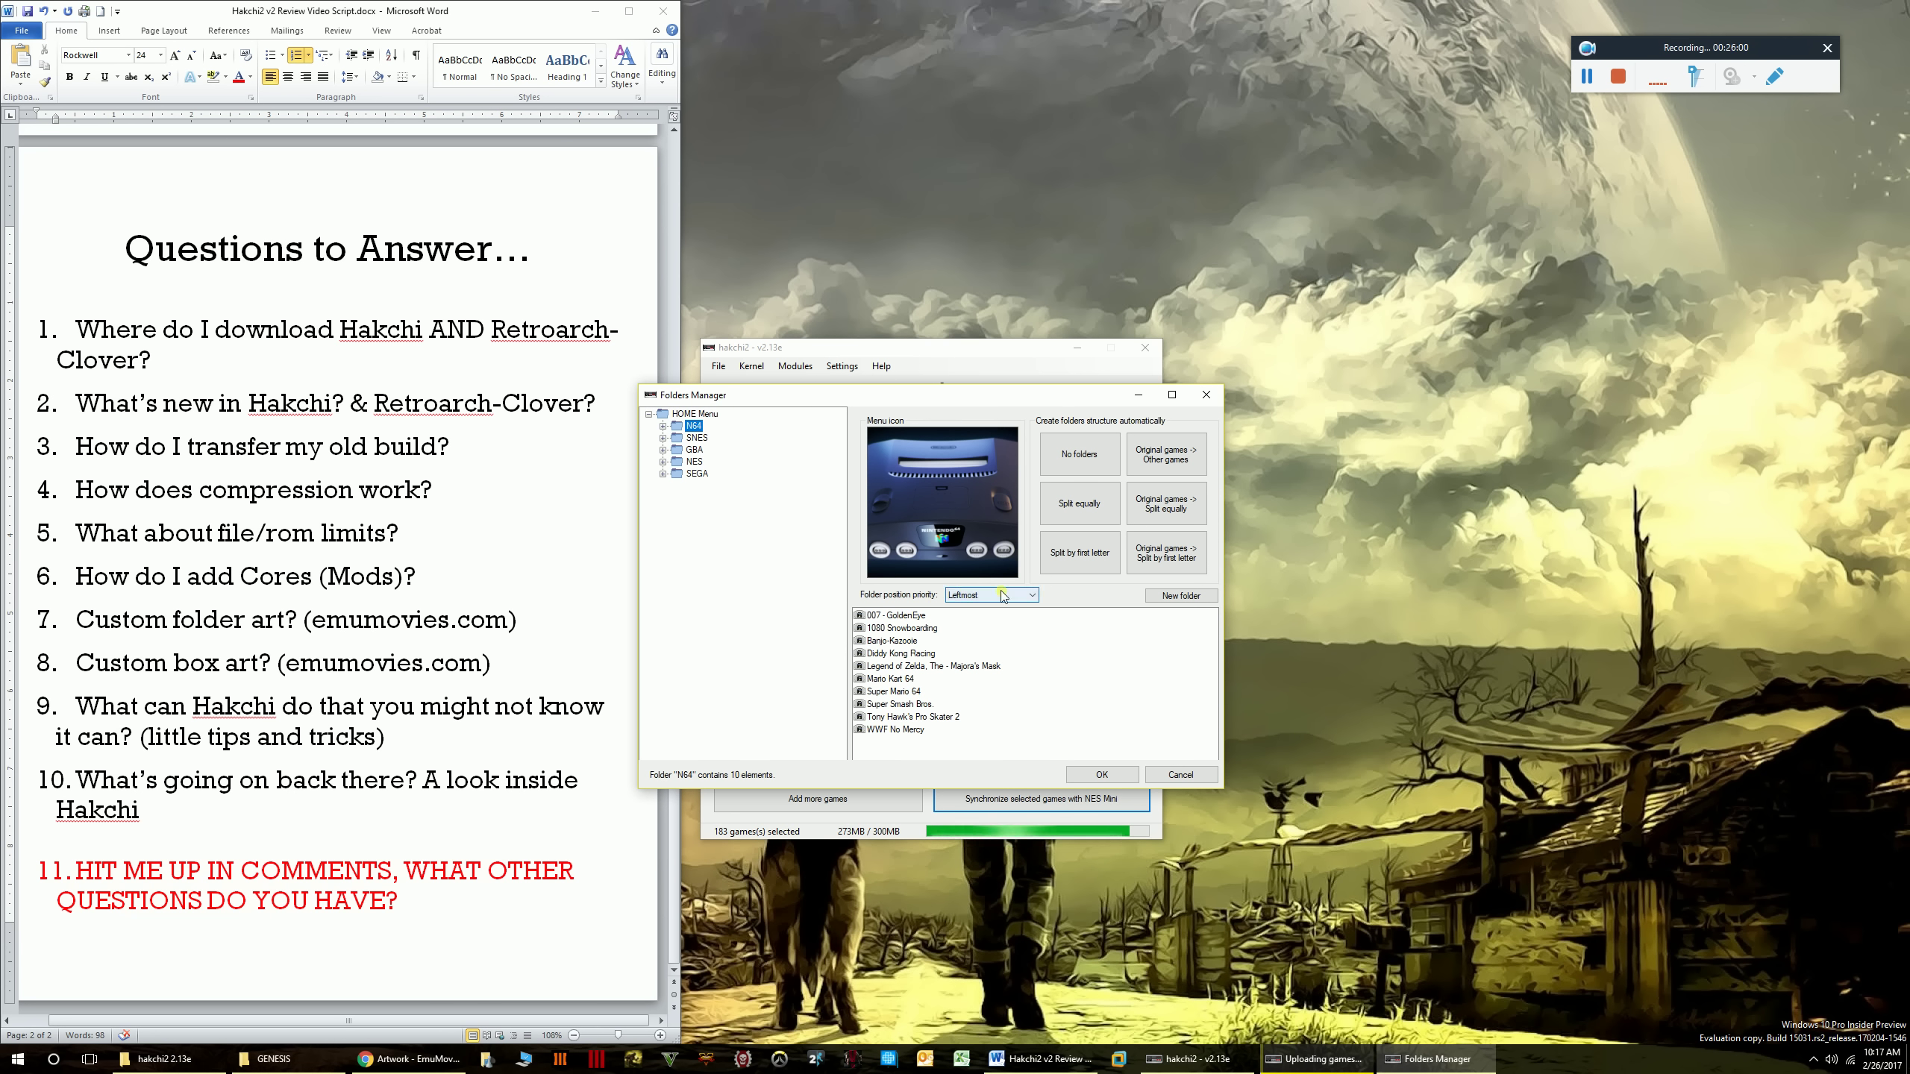
left_click(697, 426)
left_click(696, 449)
left_click(696, 437)
left_click(693, 426)
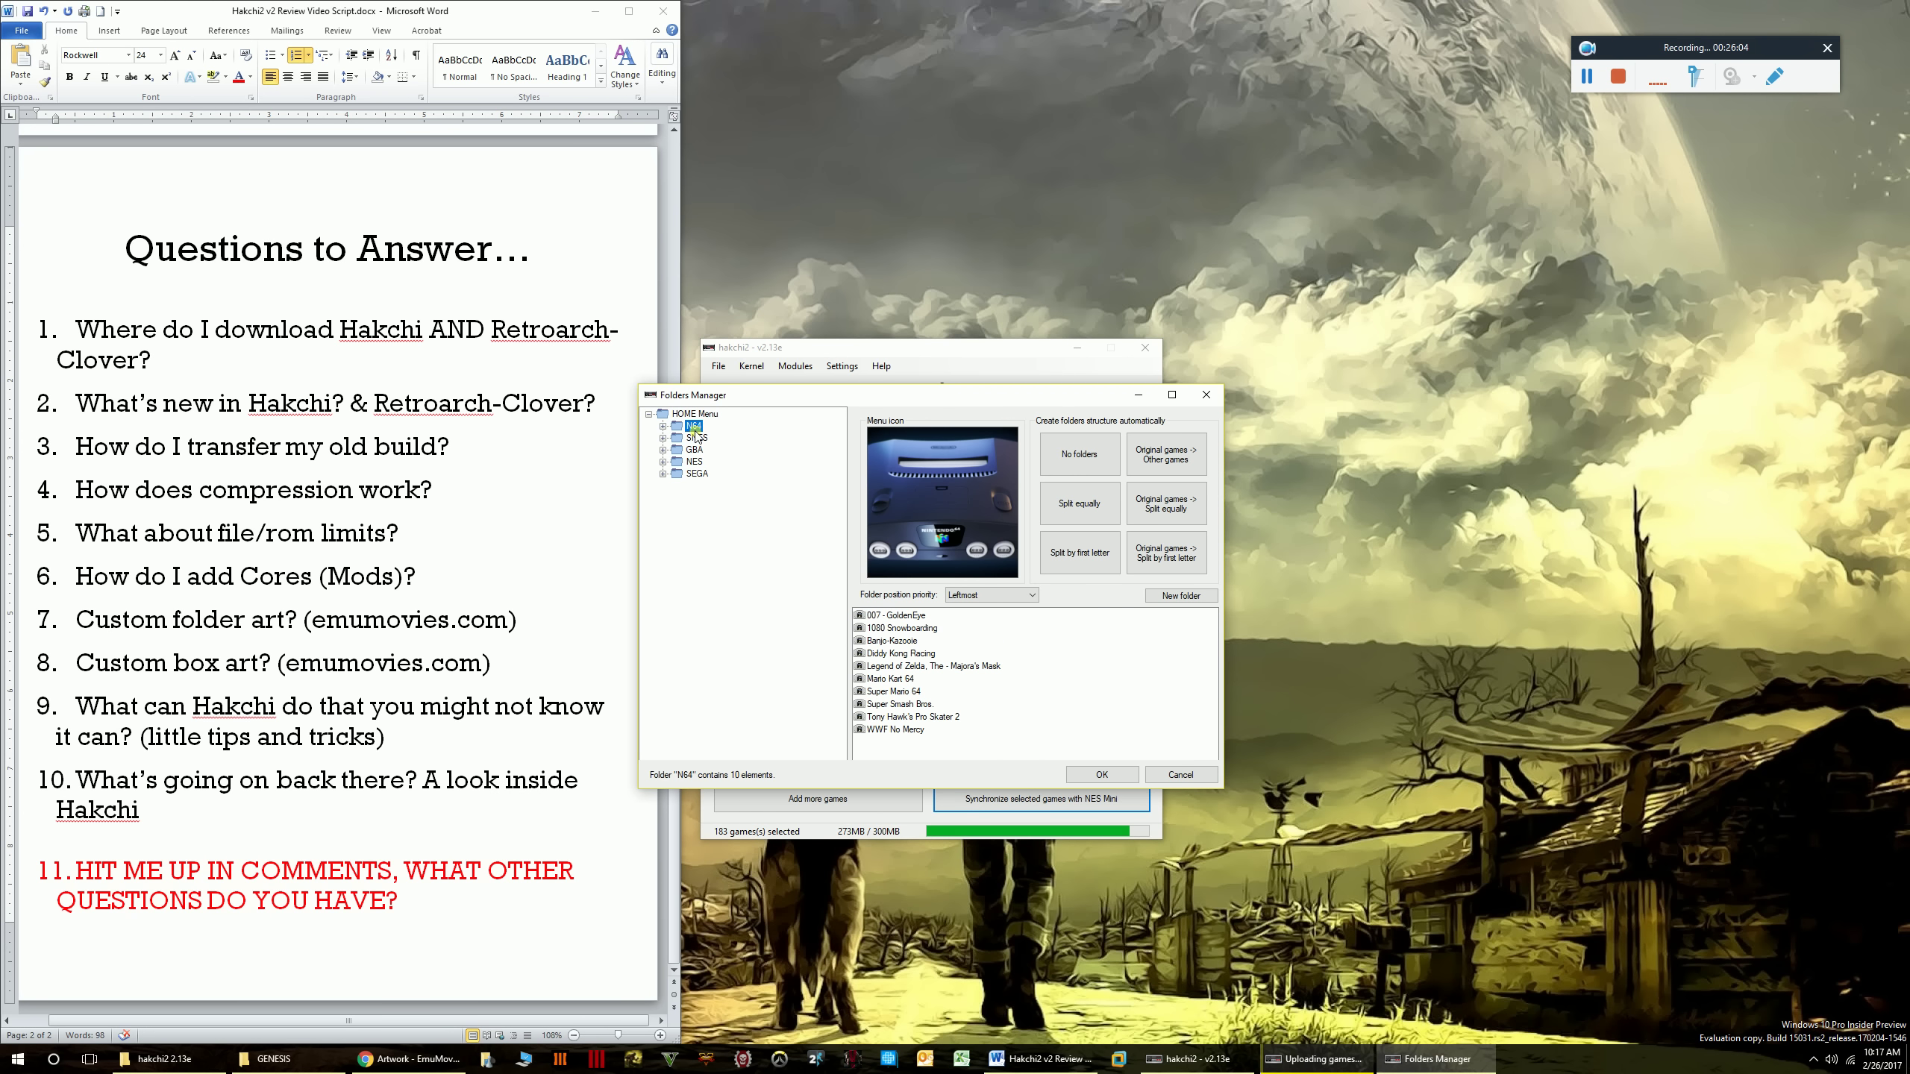
- Examine the available folder position priorities for the SEGA folder without changing its setting
left_click(703, 475)
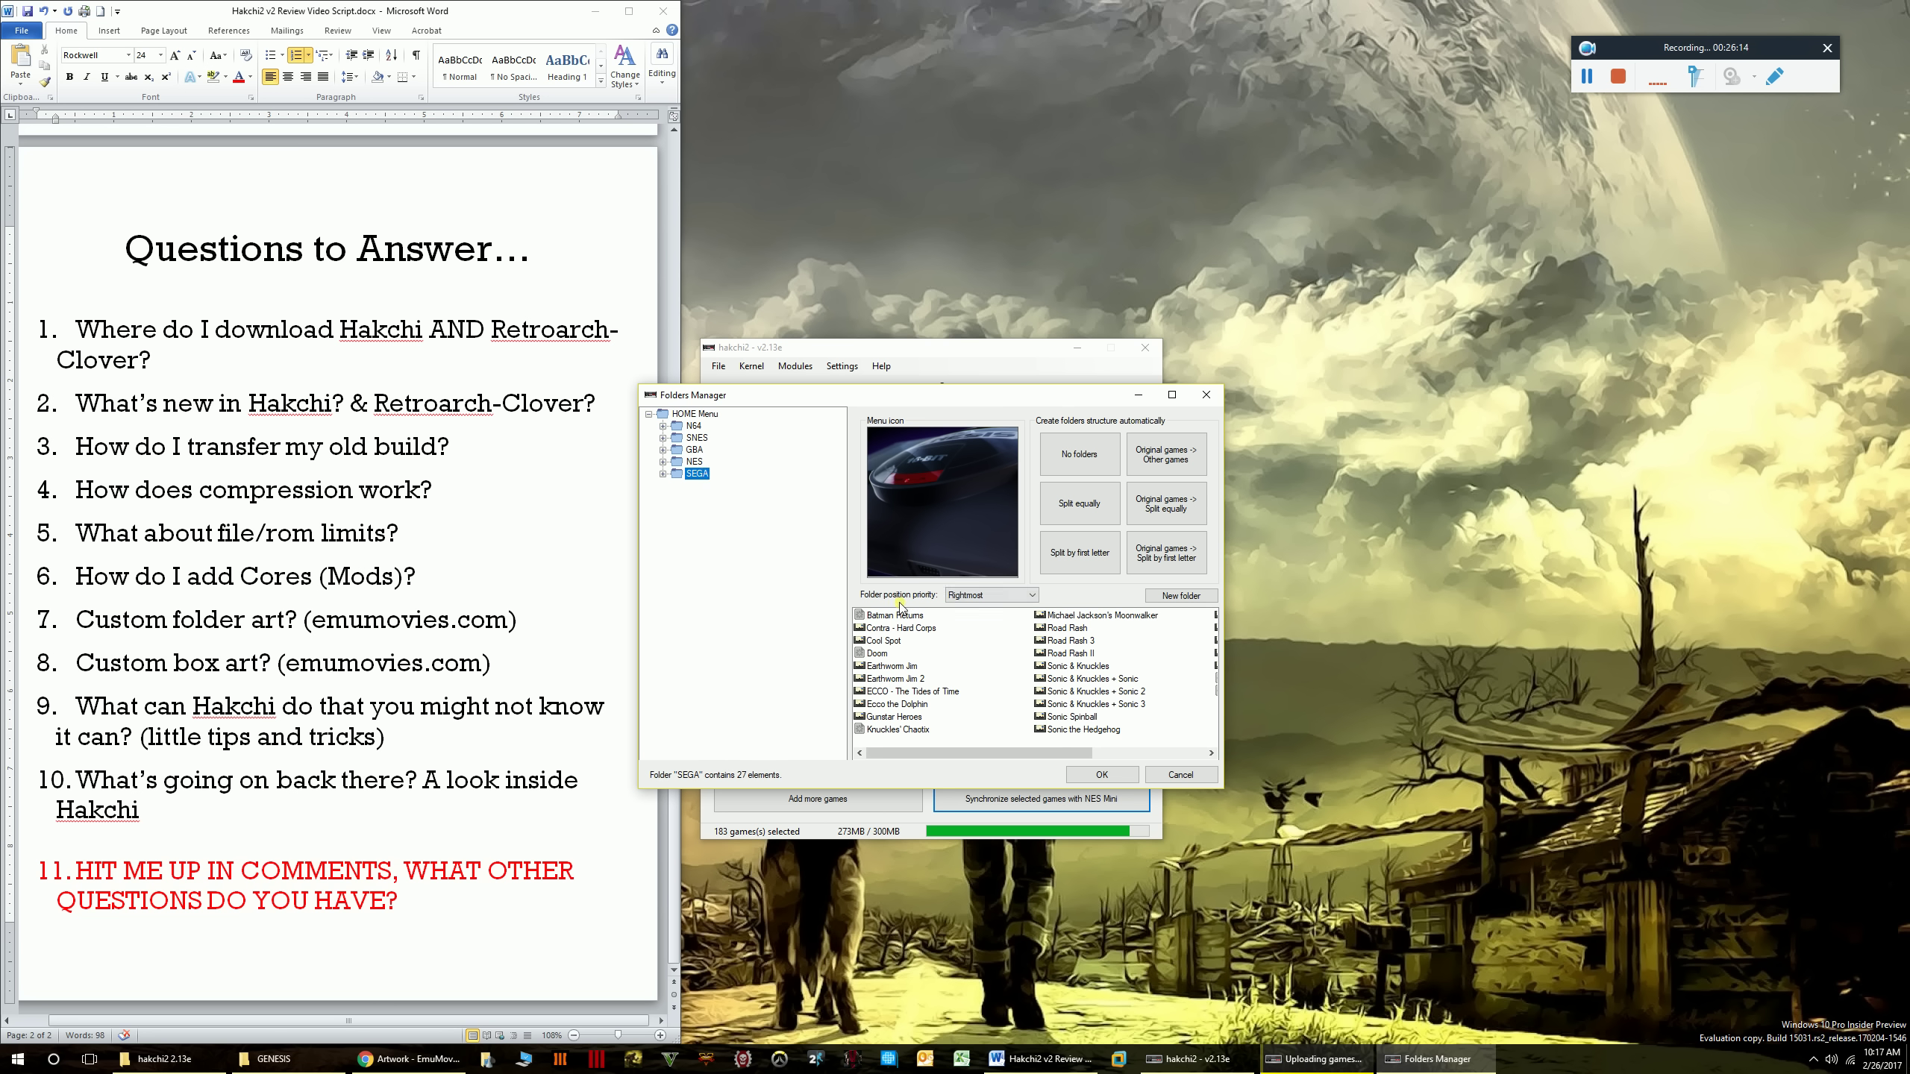
left_click(988, 596)
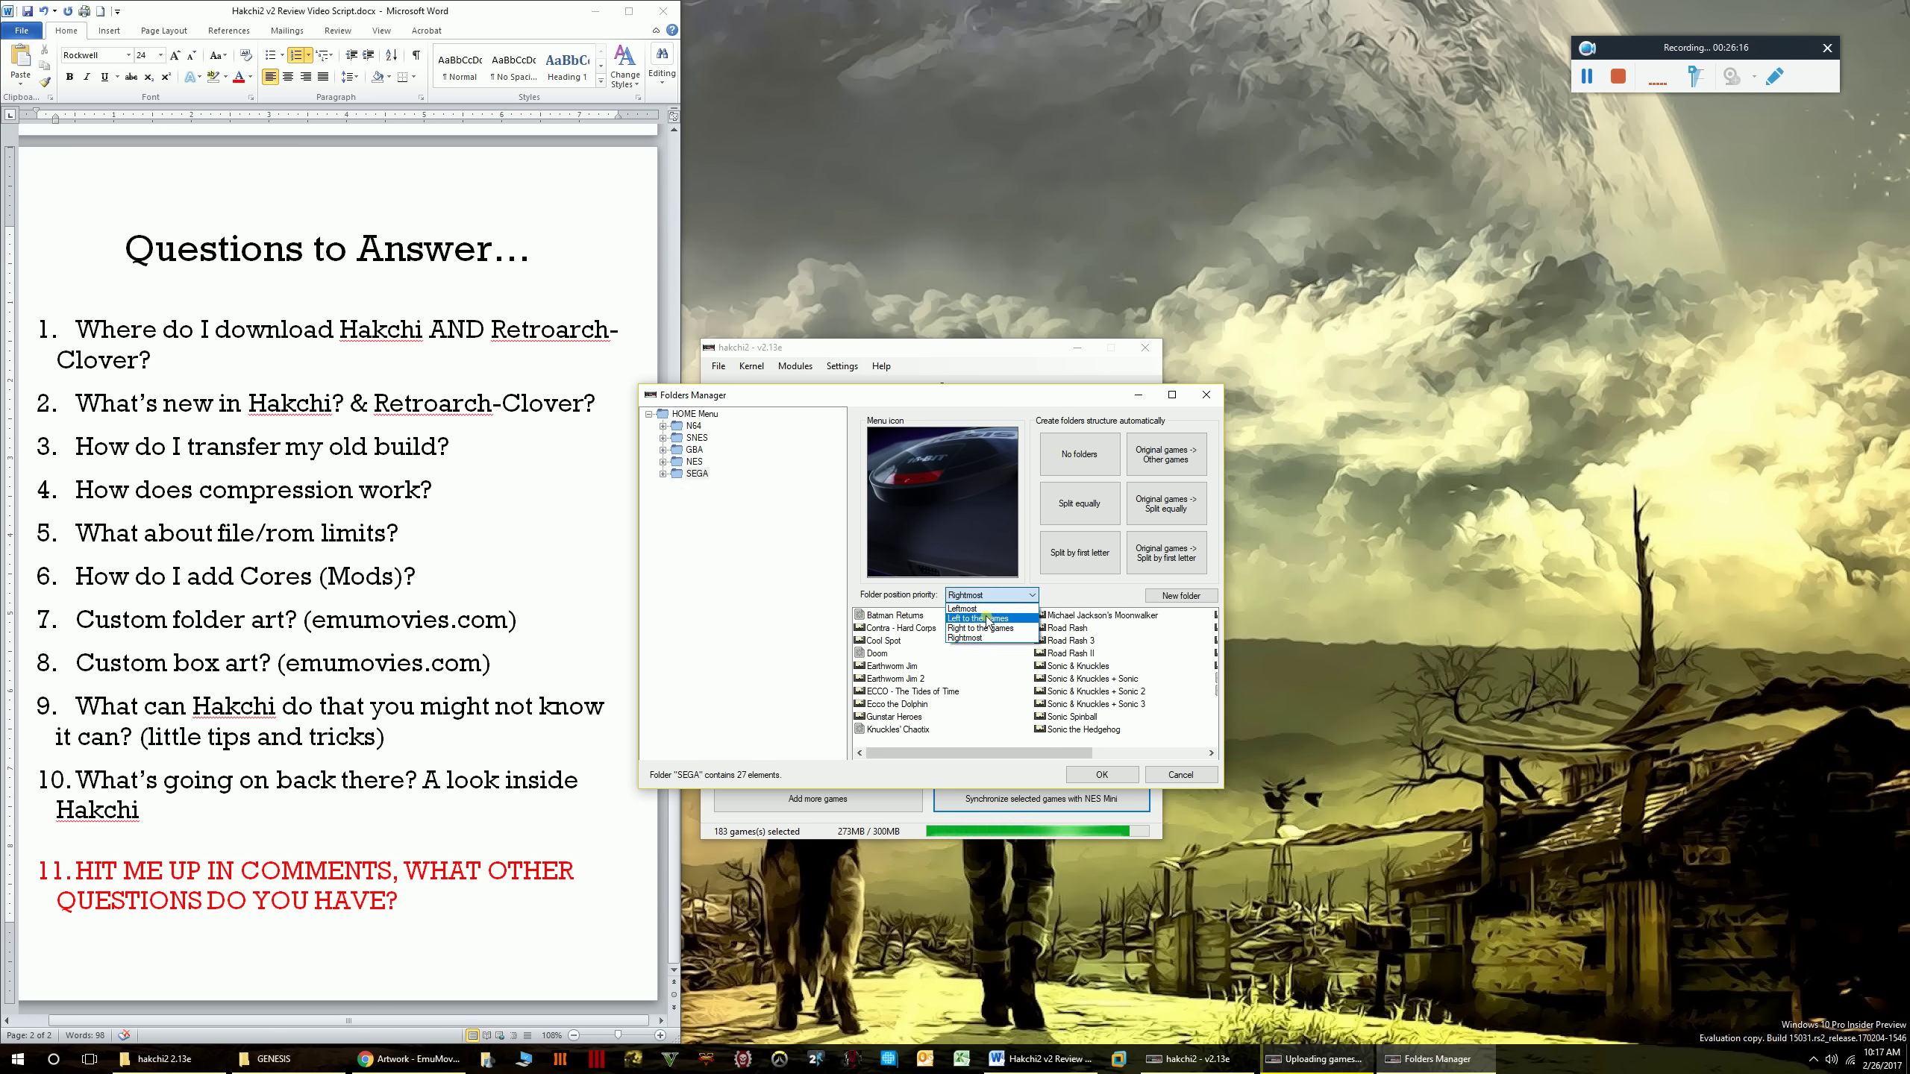
left_click(758, 512)
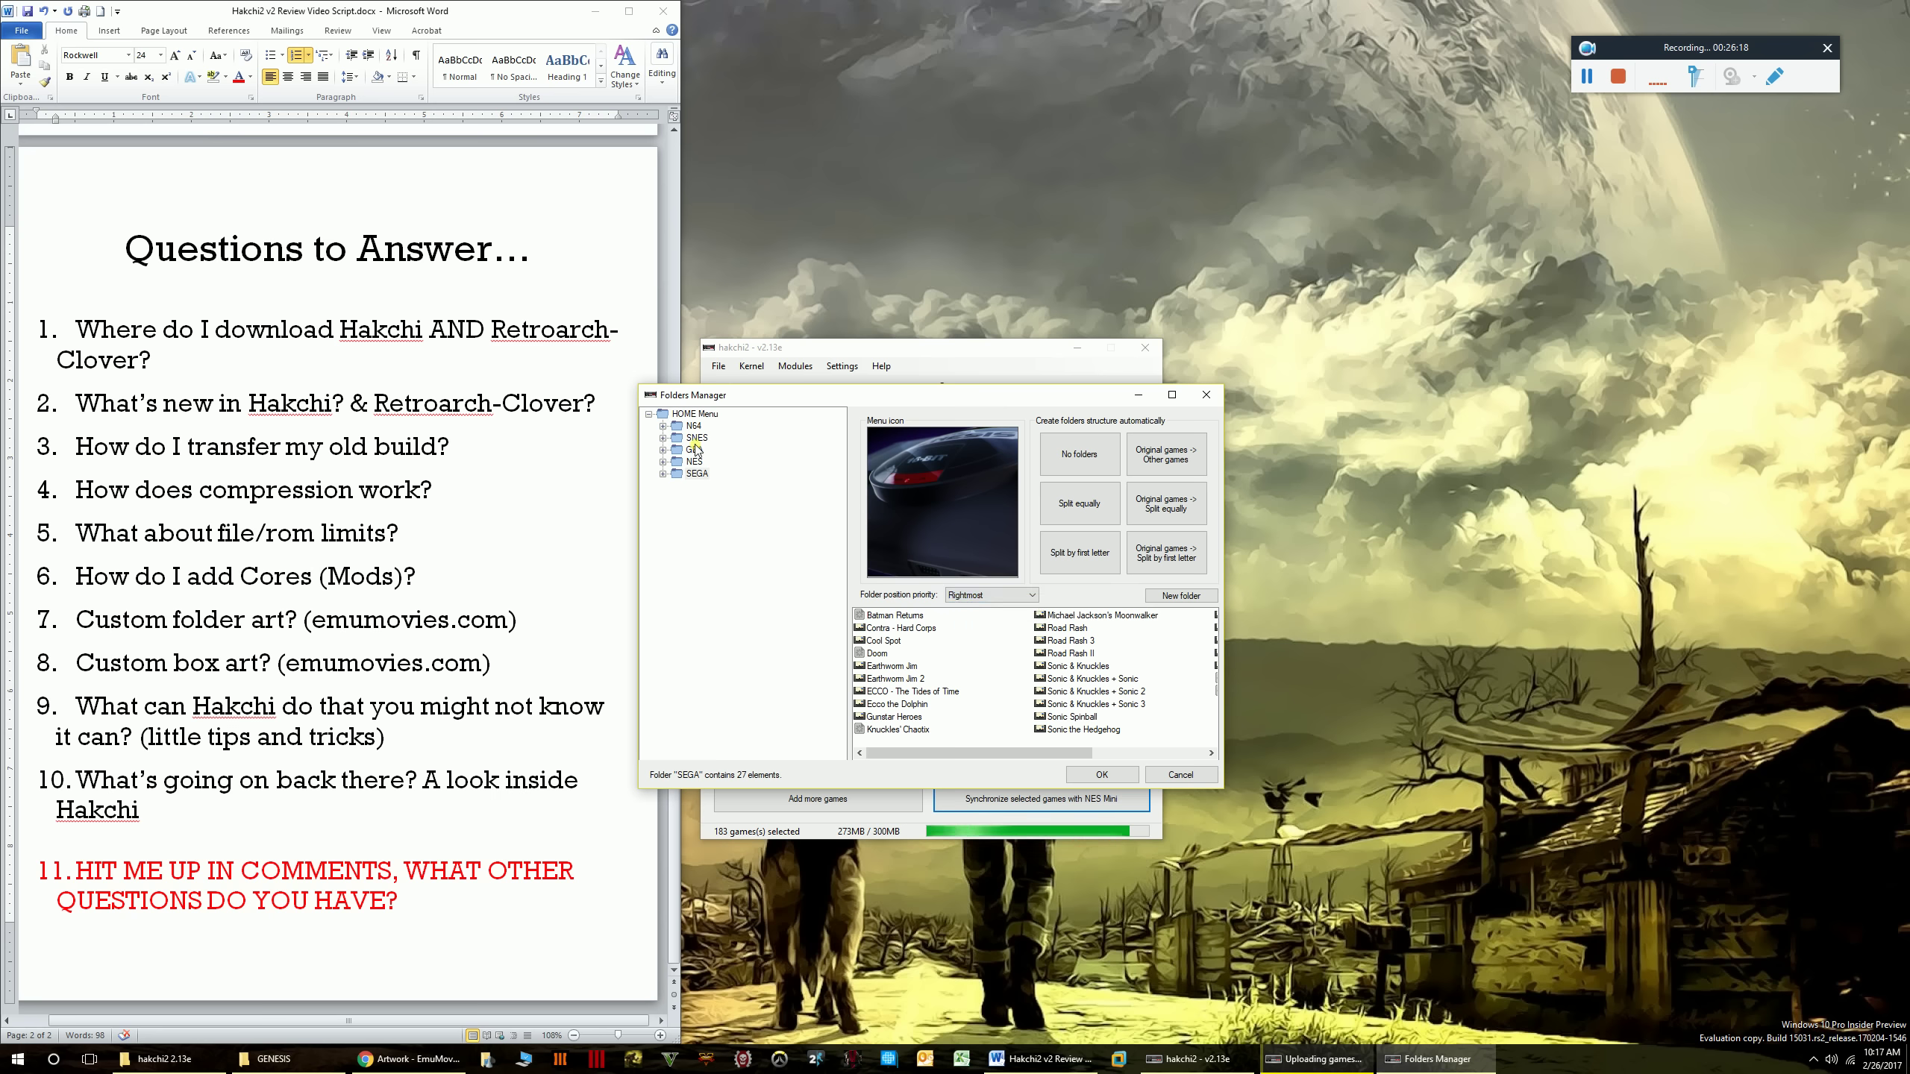
left_click(991, 597)
left_click(1060, 599)
- Expand the NES folder and examine the icon and position priority of its # - D, E - L, M - R and S - Z subfolders
left_click(662, 461)
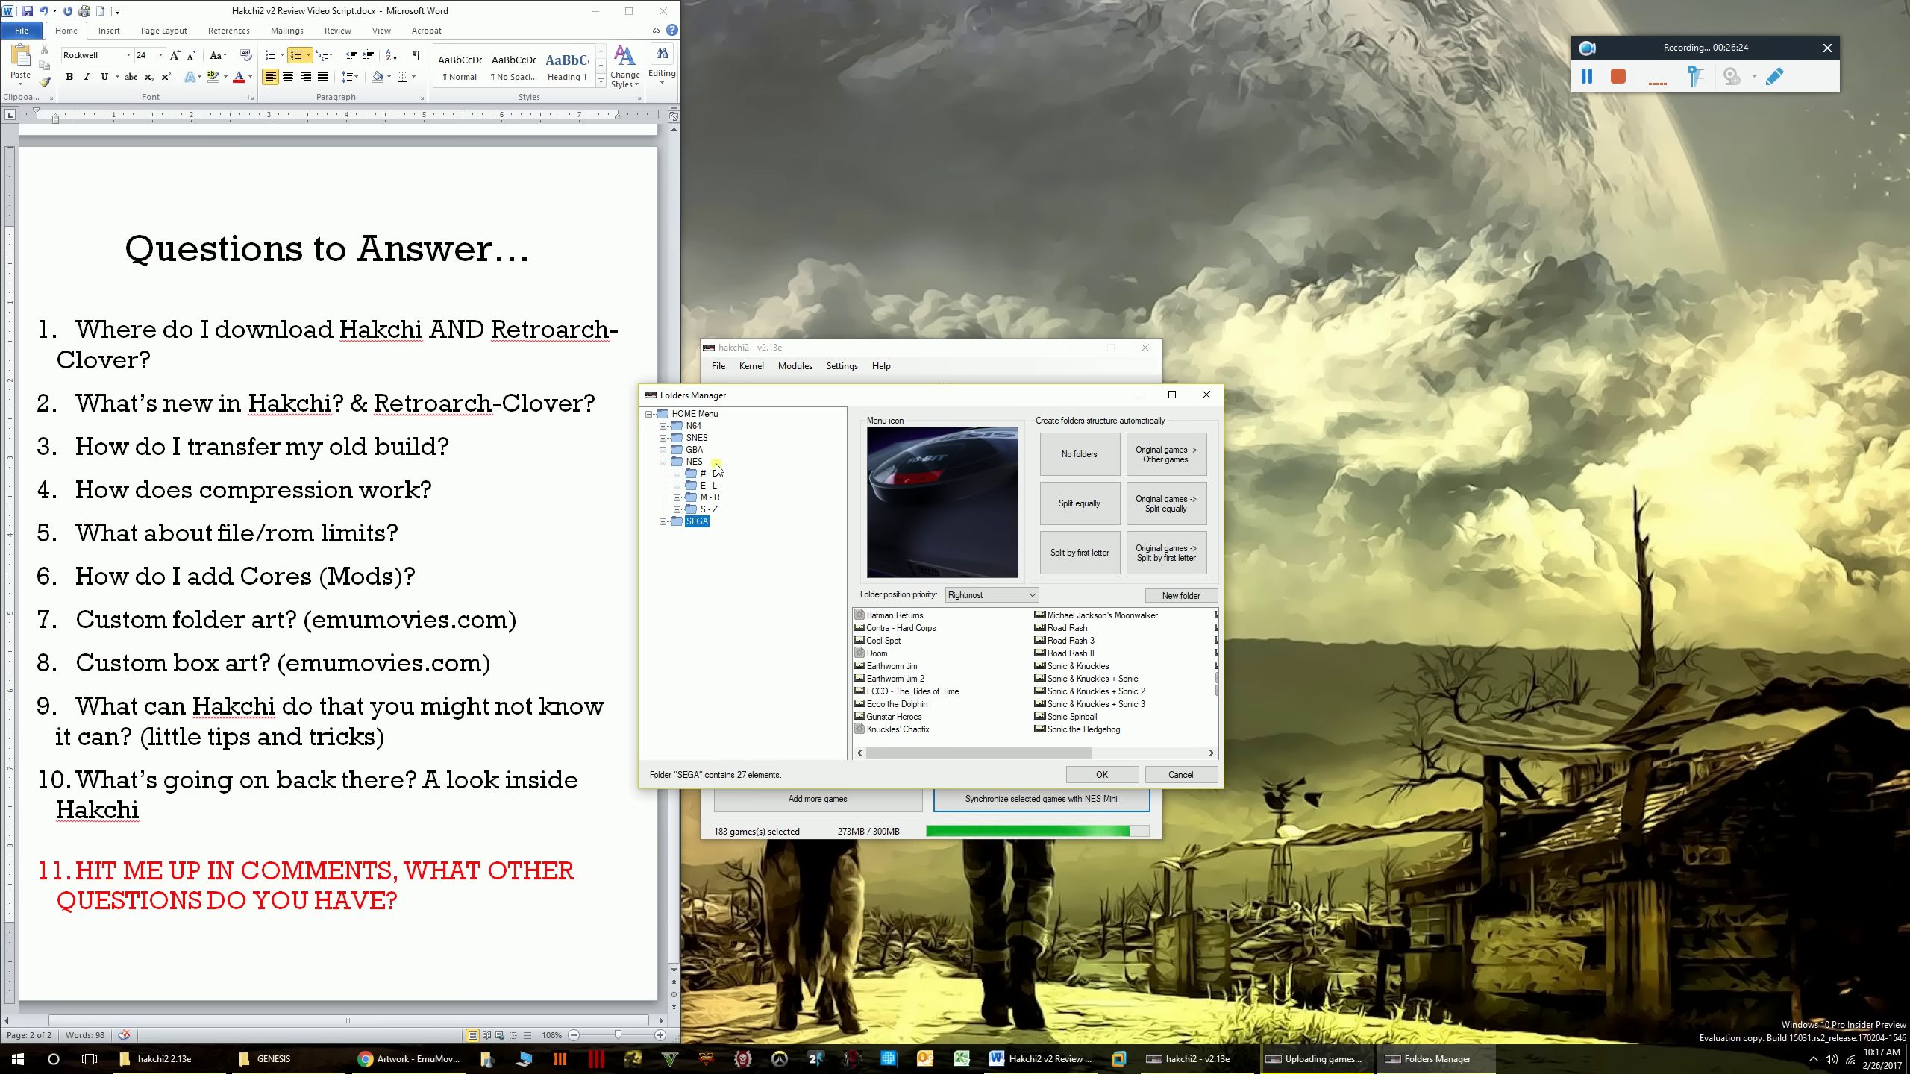
left_click(695, 462)
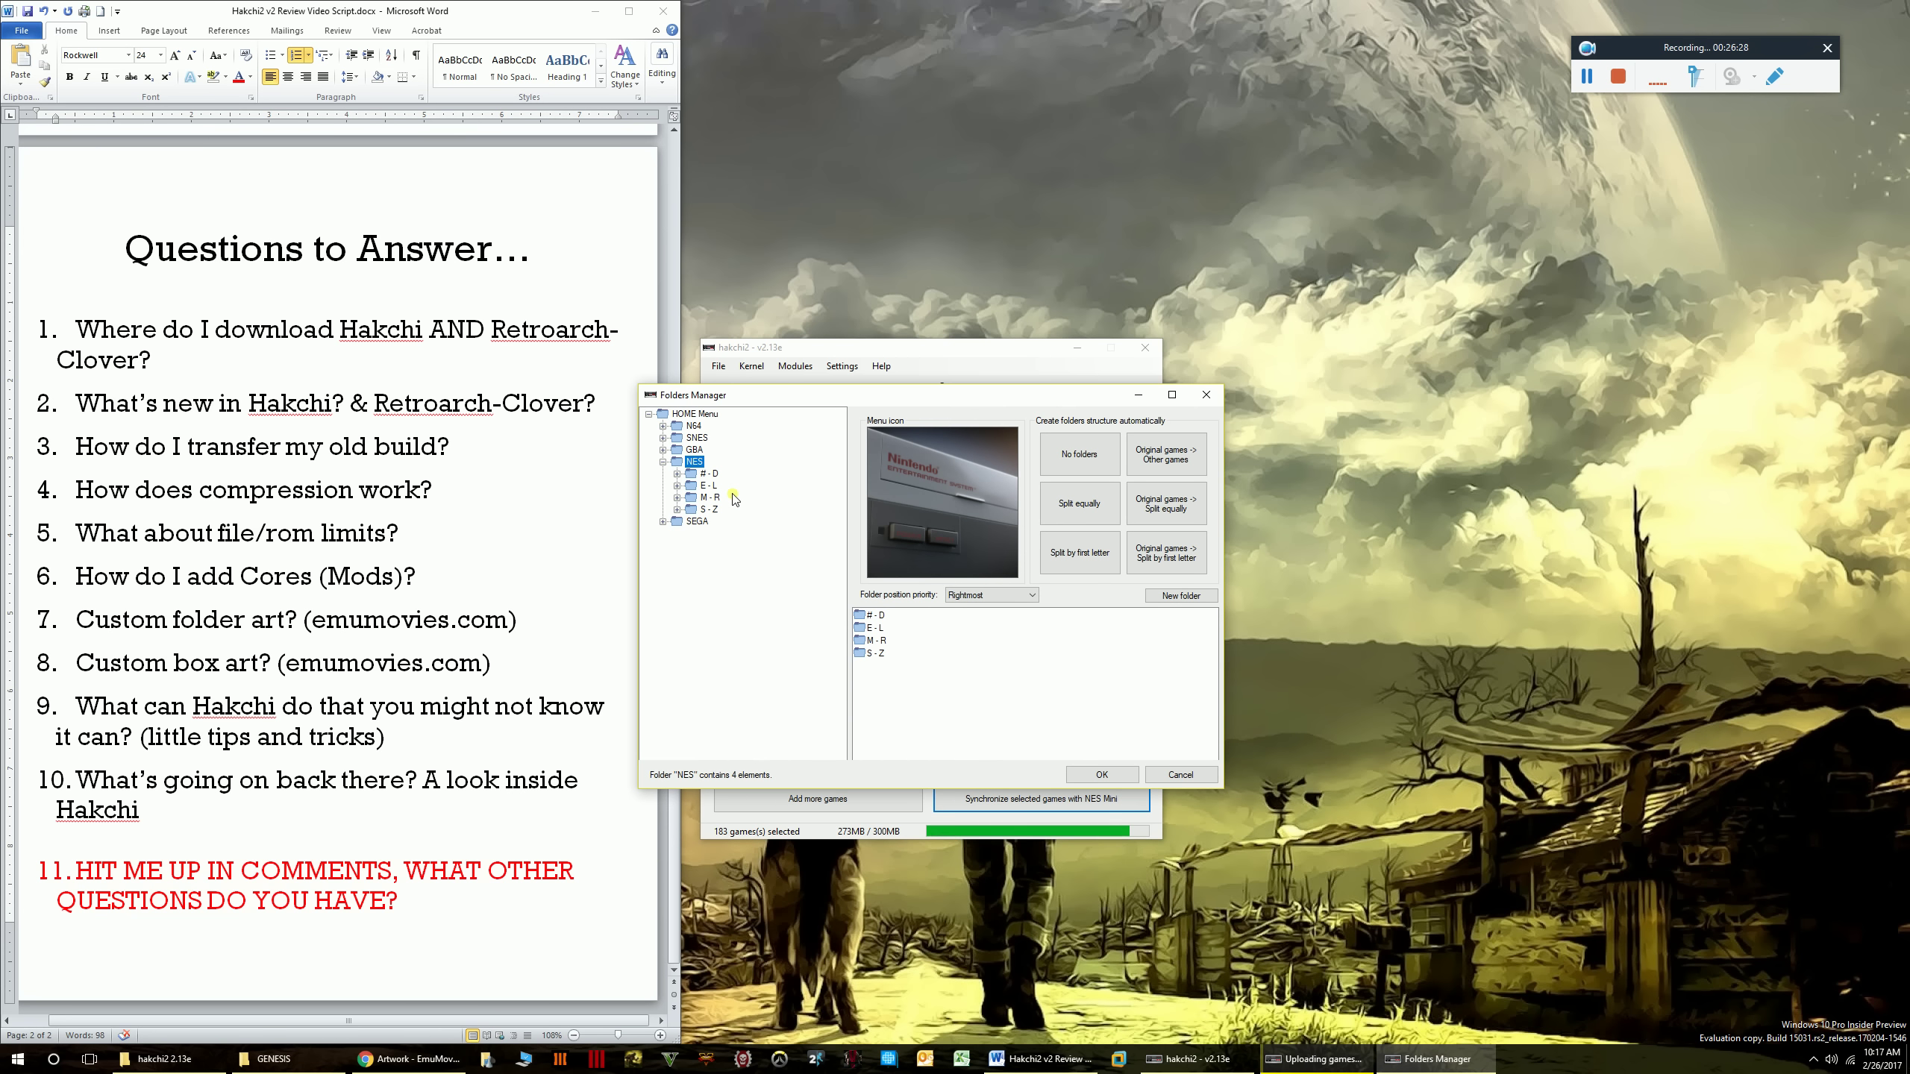
left_click(709, 485)
left_click(710, 498)
left_click(710, 510)
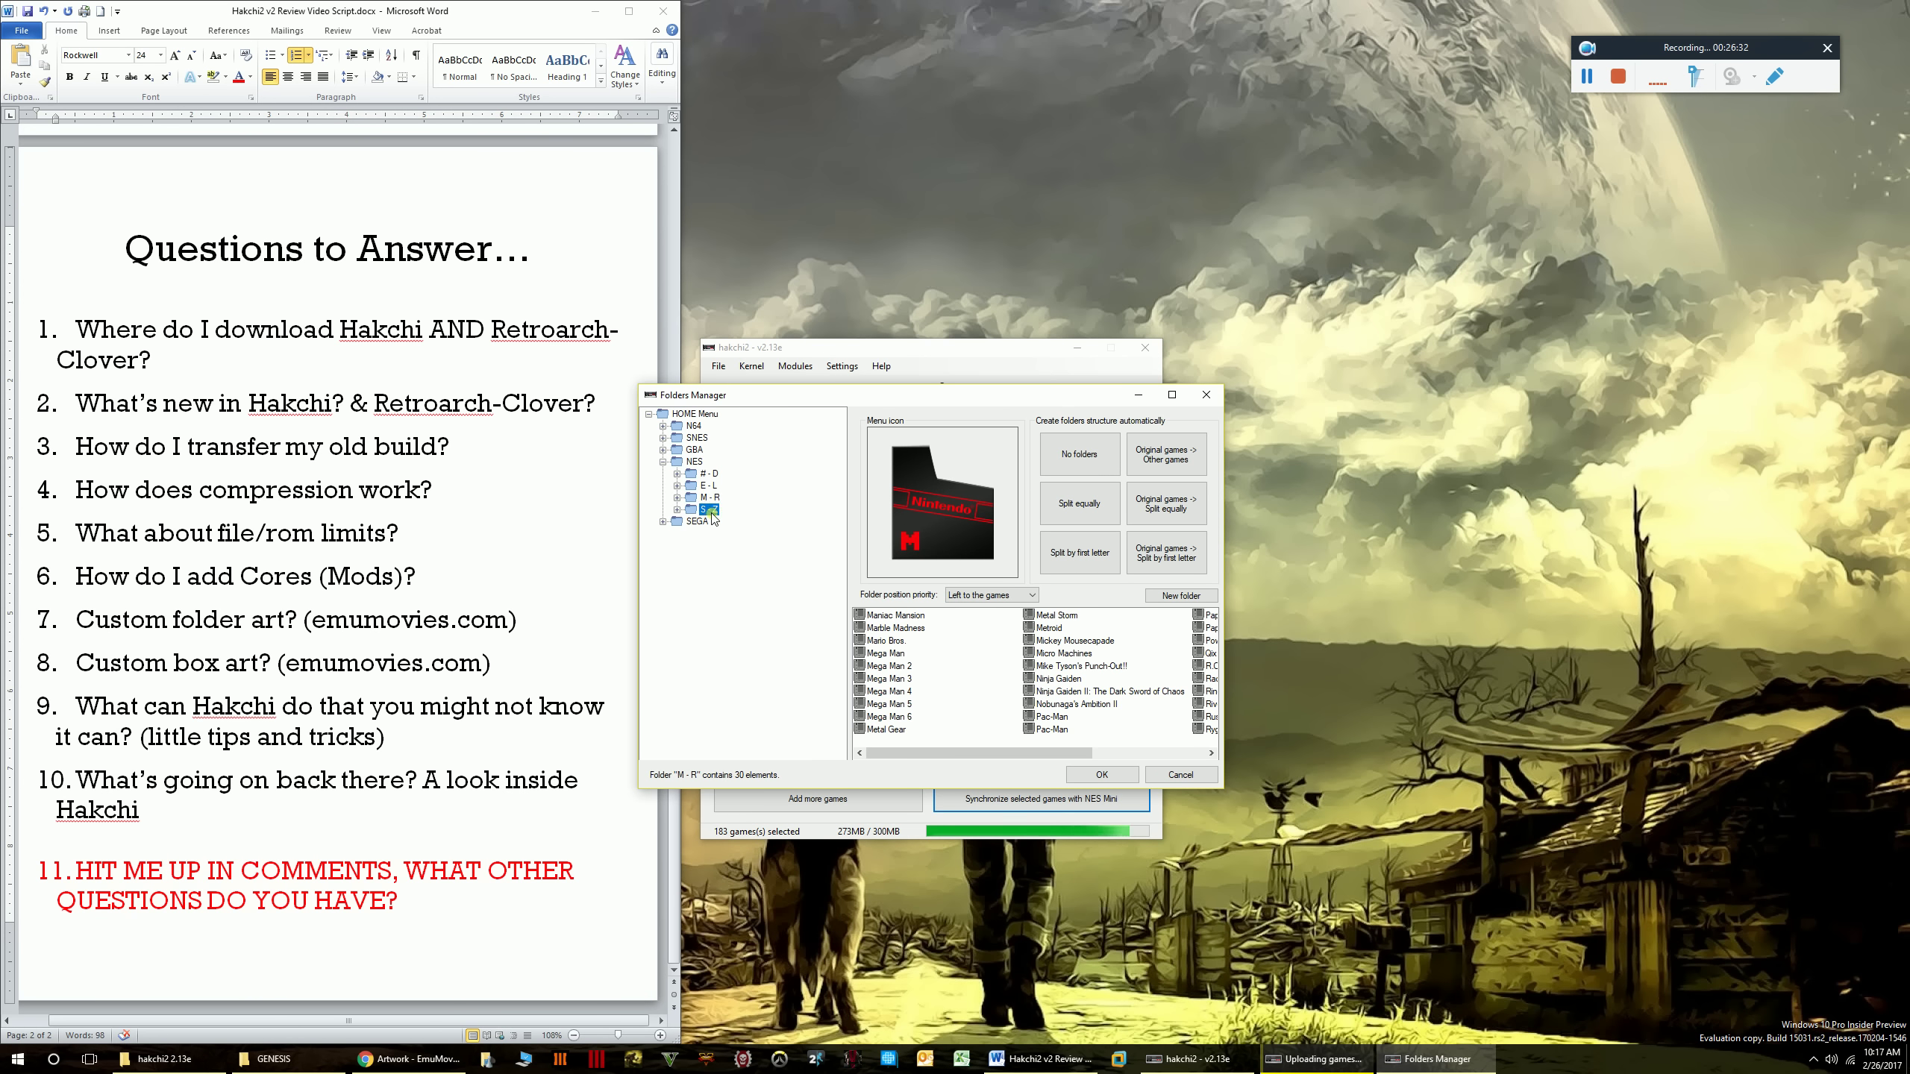
left_click(708, 473)
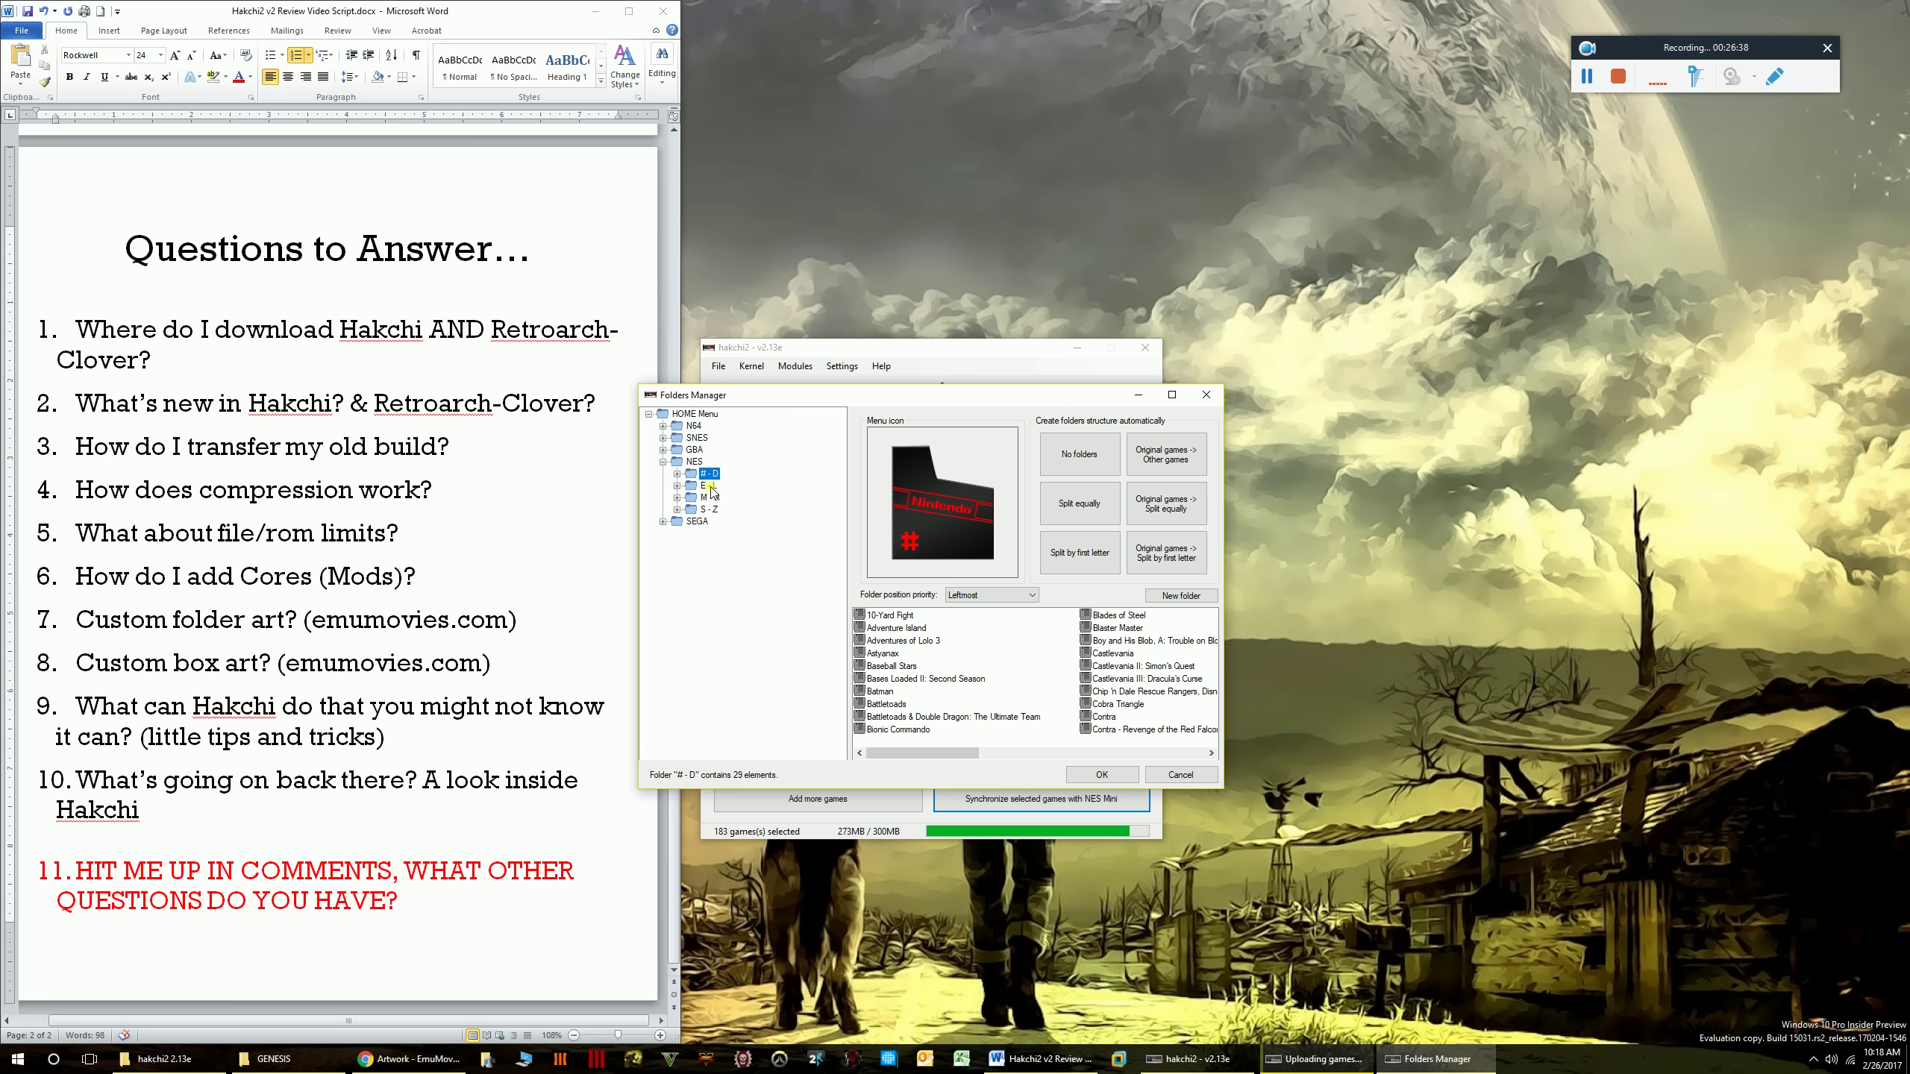
key("Down")
key("Down")
key("Down")
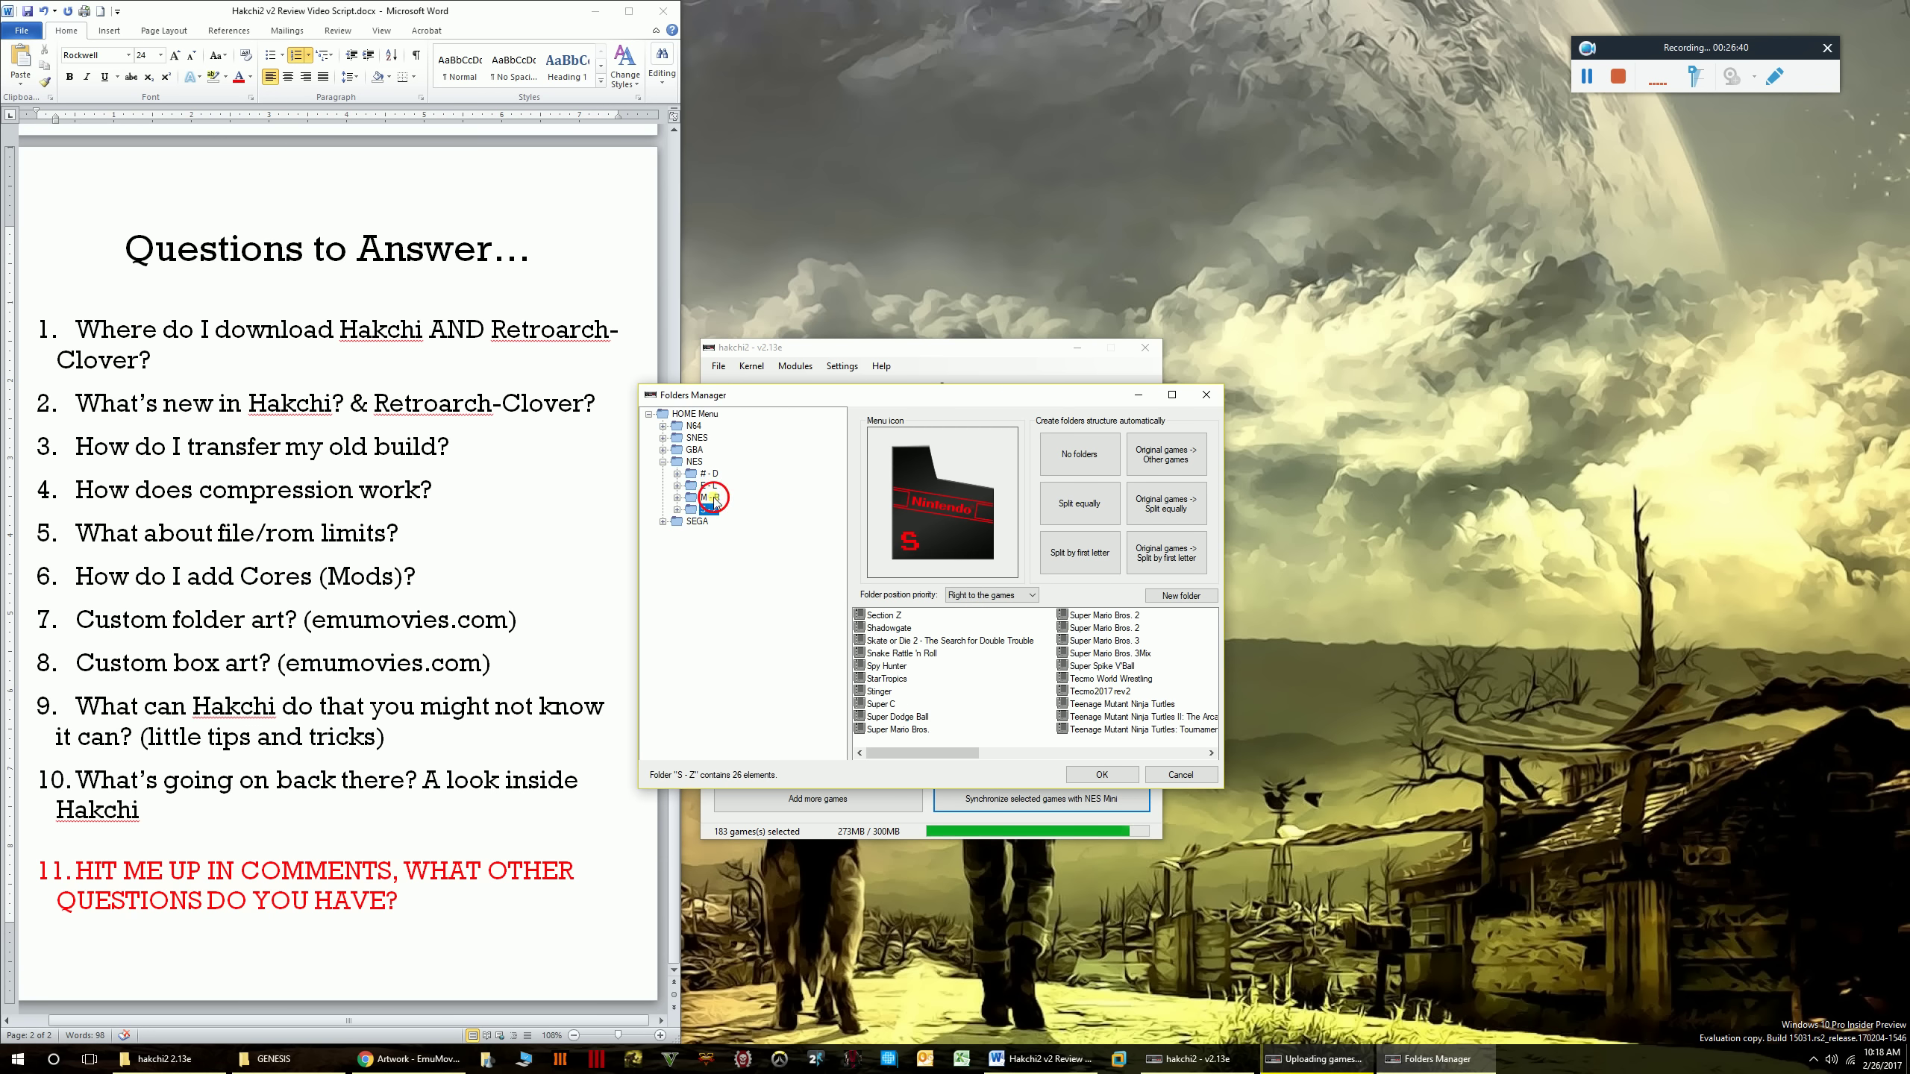
- Step through the folders from SEGA back up past the NES subfolders to GBA, comparing their icons and position priorities
left_click(697, 522)
key("Up")
key("Up")
key("Up")
key("Up")
key("Up")
key("Up")
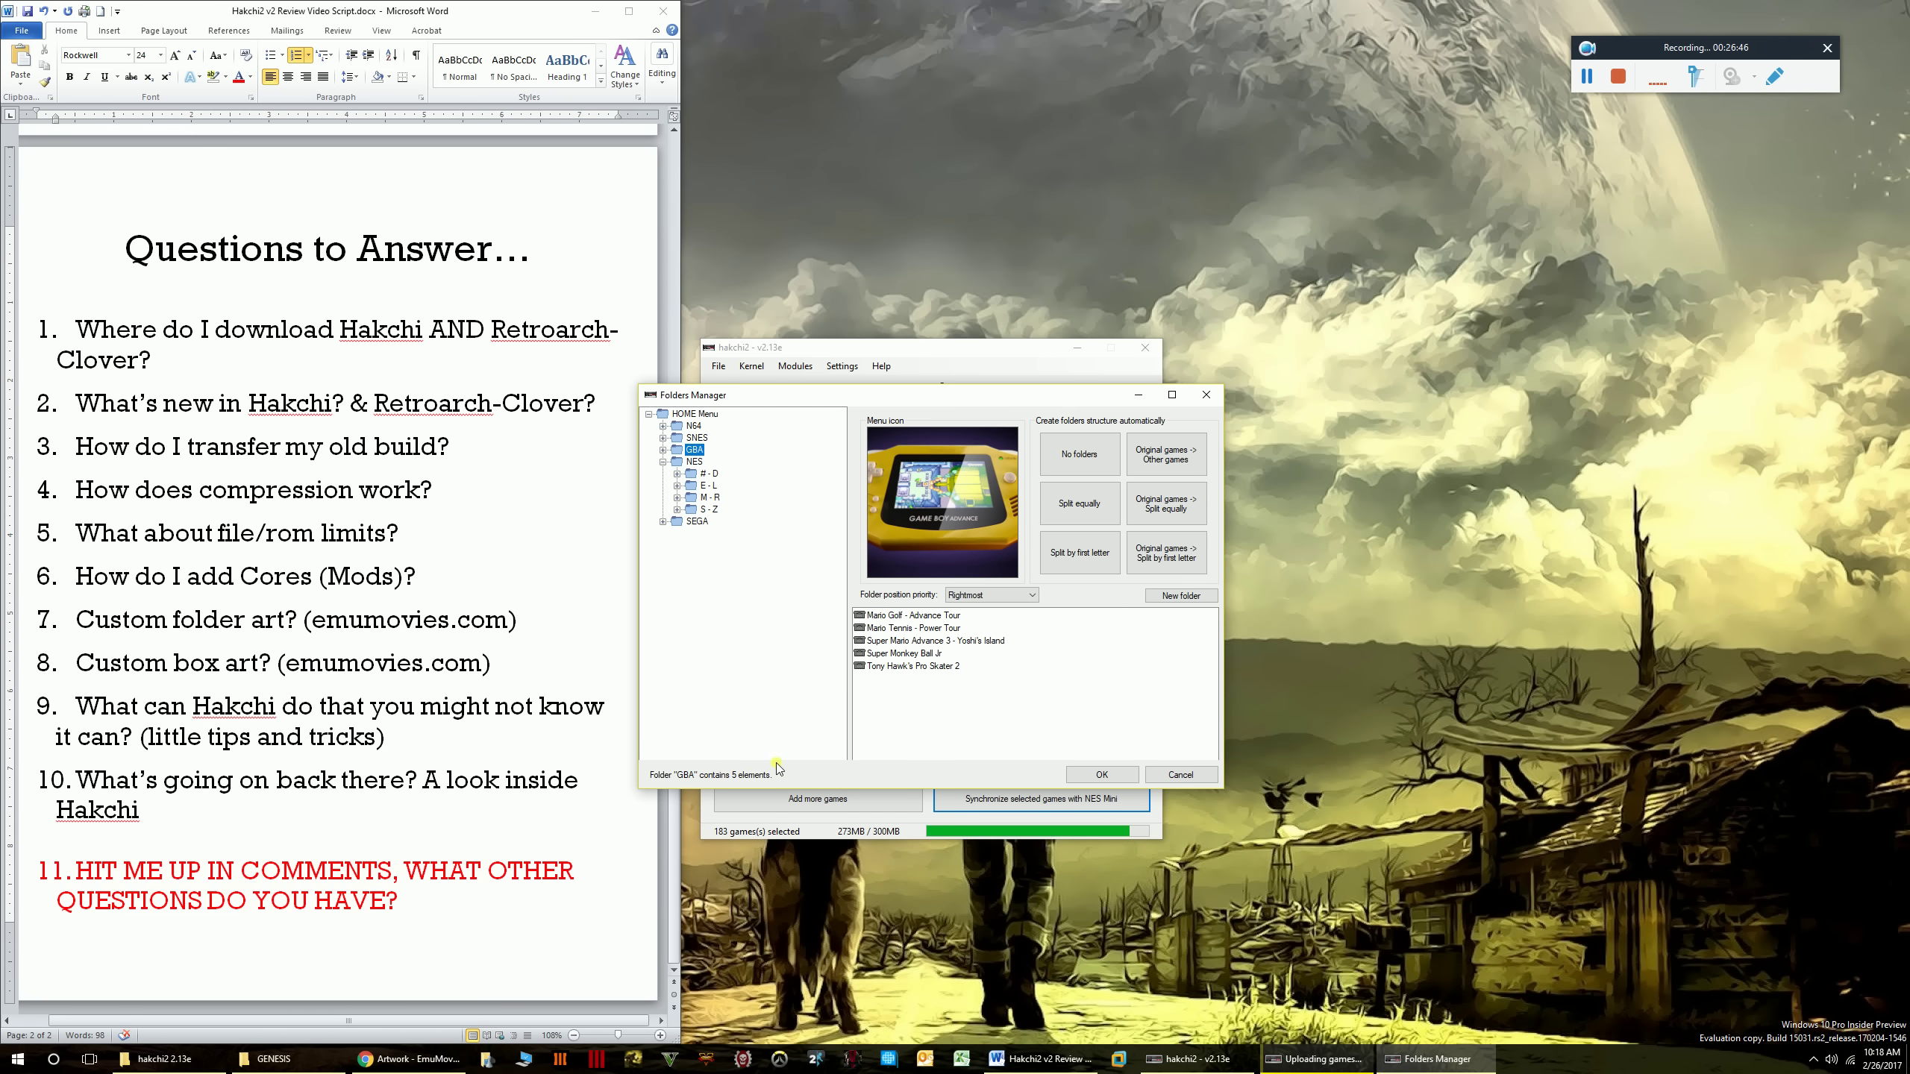
- Review the # - D, SNES, N64 and GBA folders and the HOME Menu contents, ending on the N64 folder
left_click(710, 475)
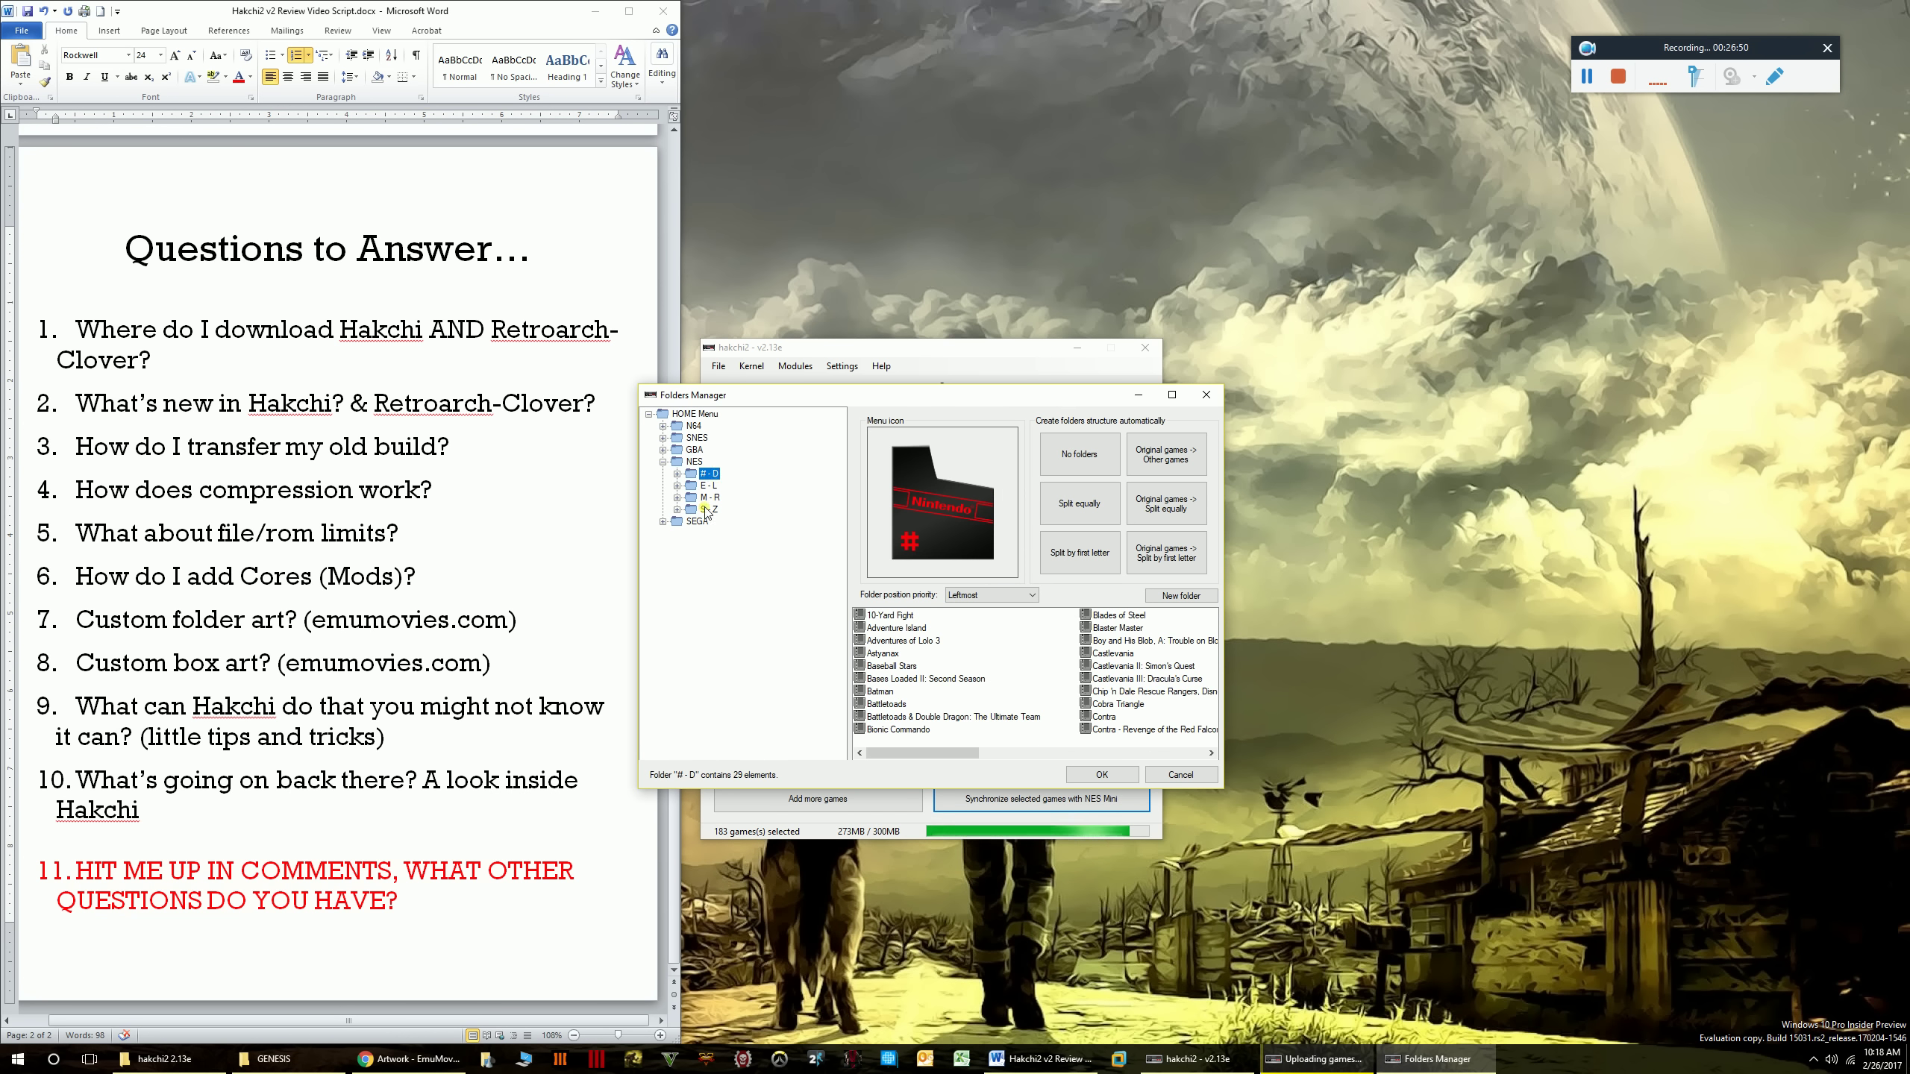
left_click(696, 438)
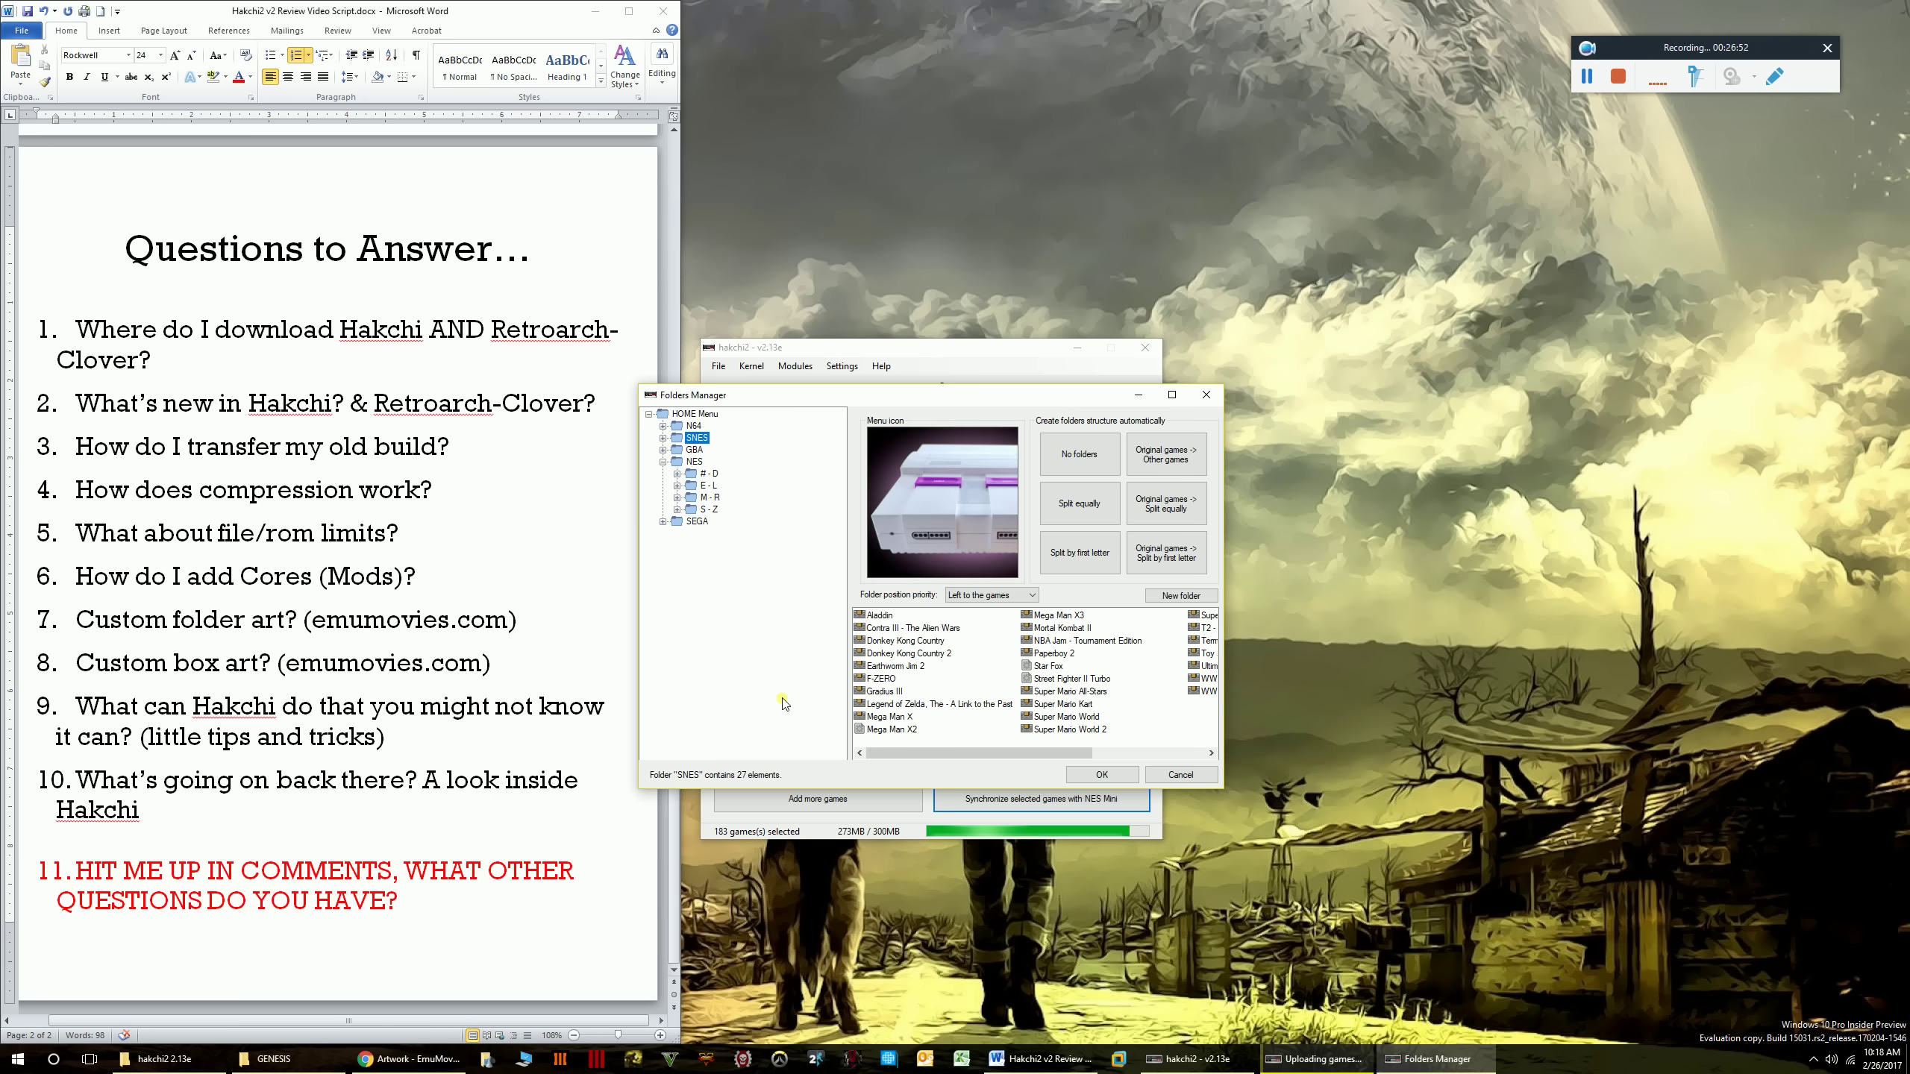
left_click(696, 428)
left_click(695, 448)
left_click(696, 416)
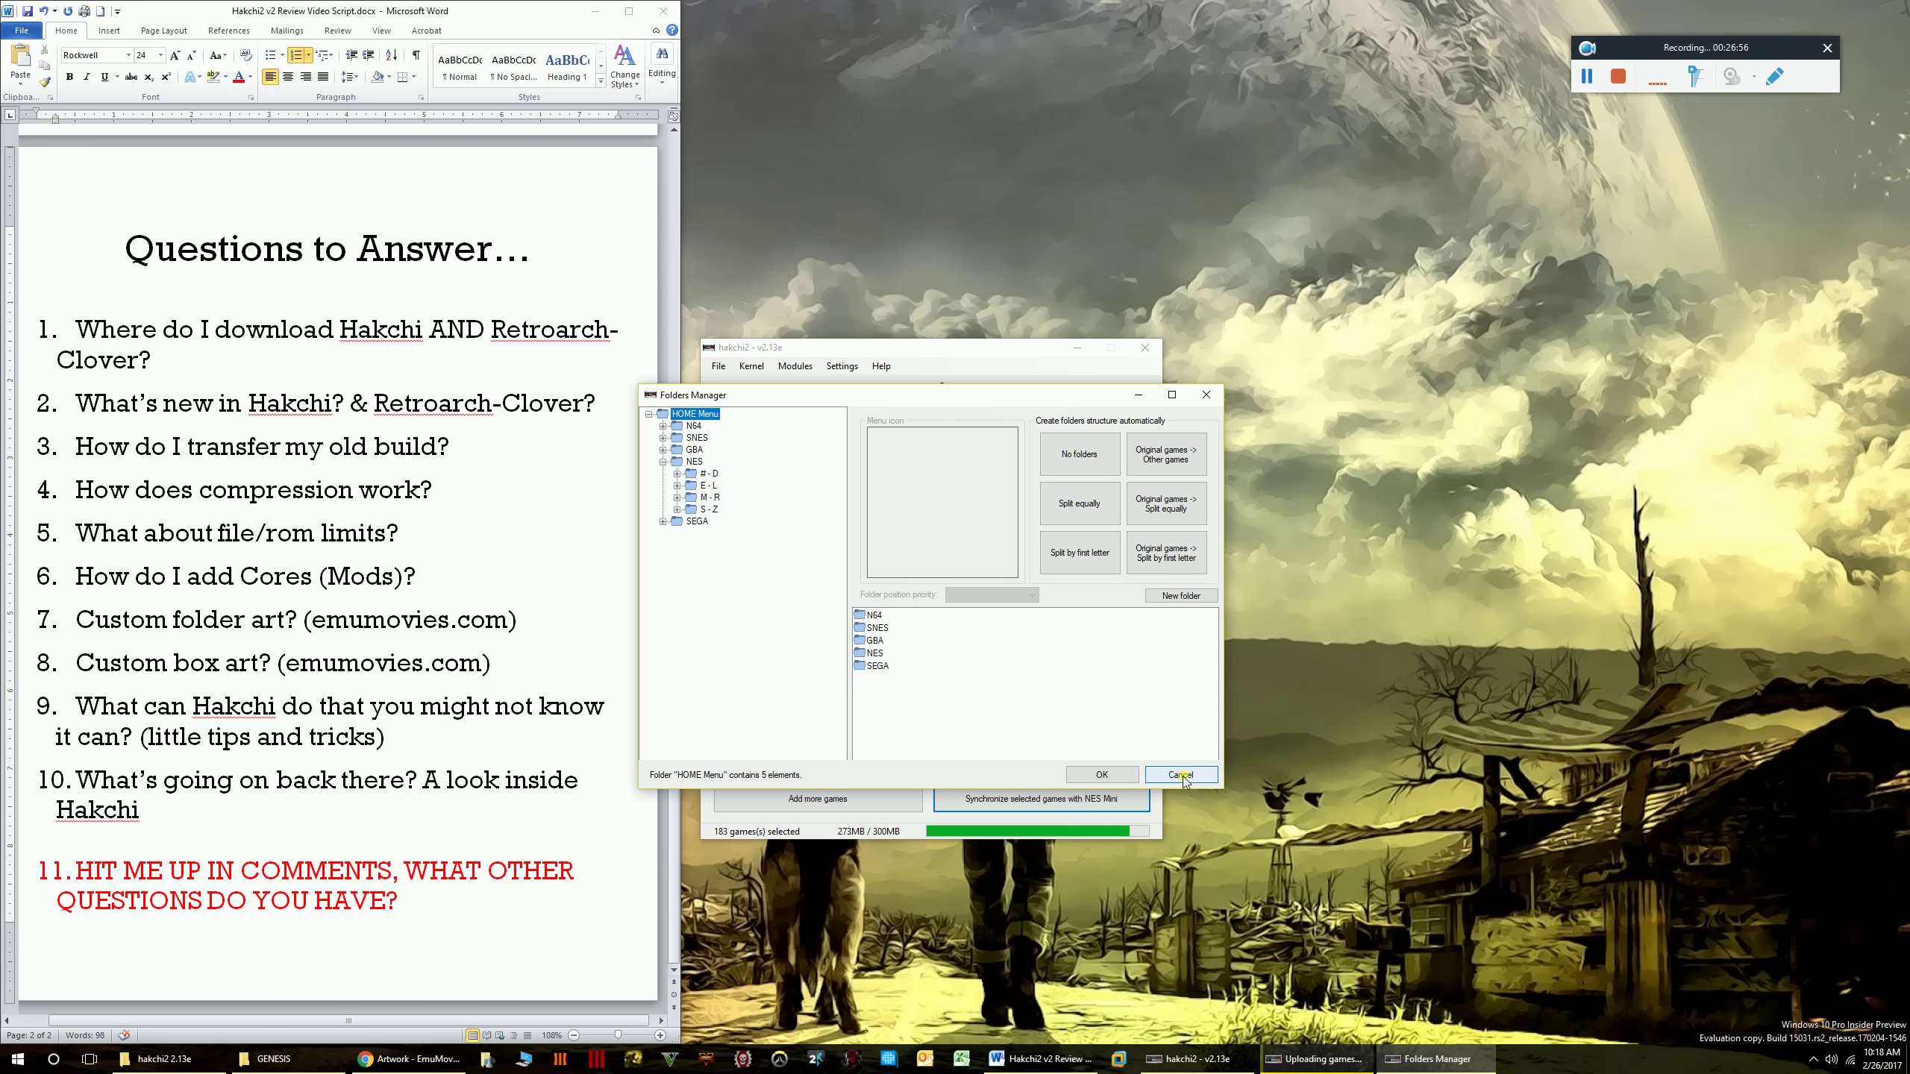
left_click(693, 426)
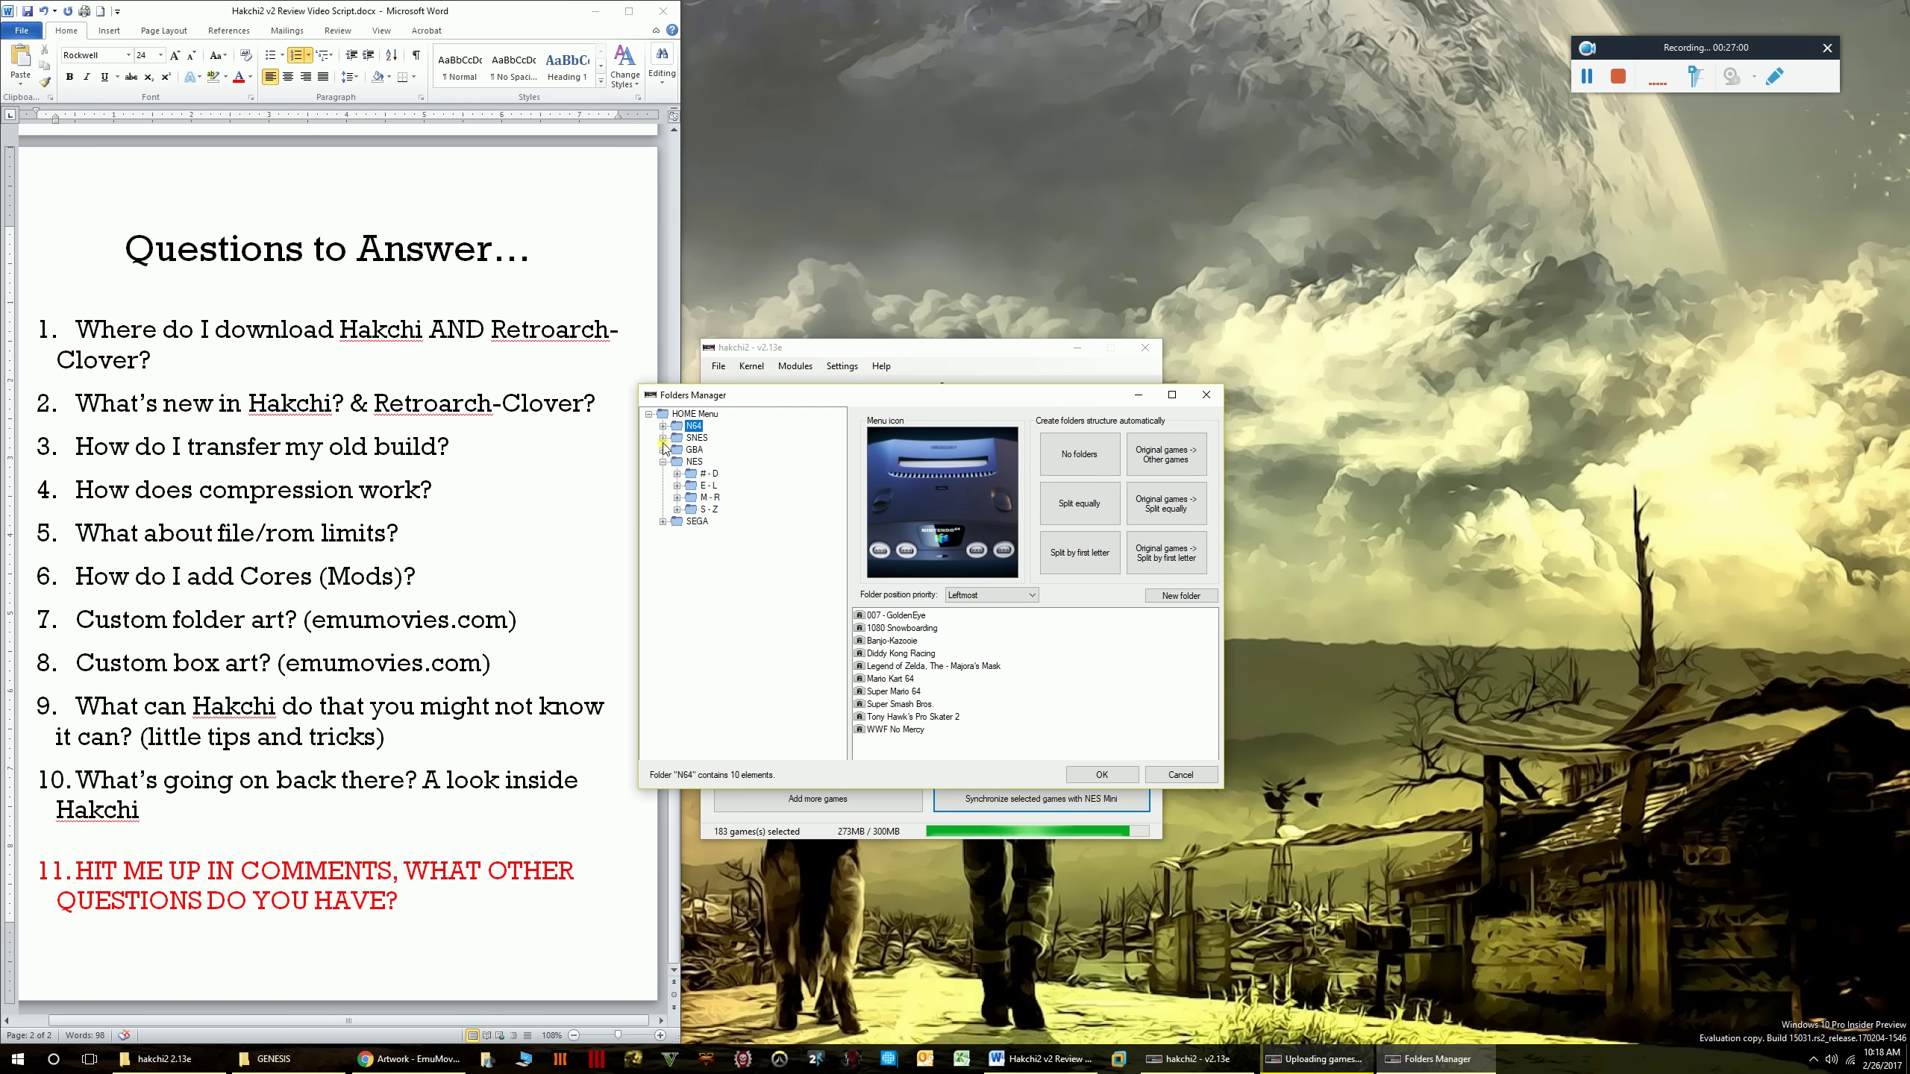
- Expand the SNES folder, view the Donkey Kong Country box art, and collapse the folder again
left_click(663, 438)
left_click(739, 449)
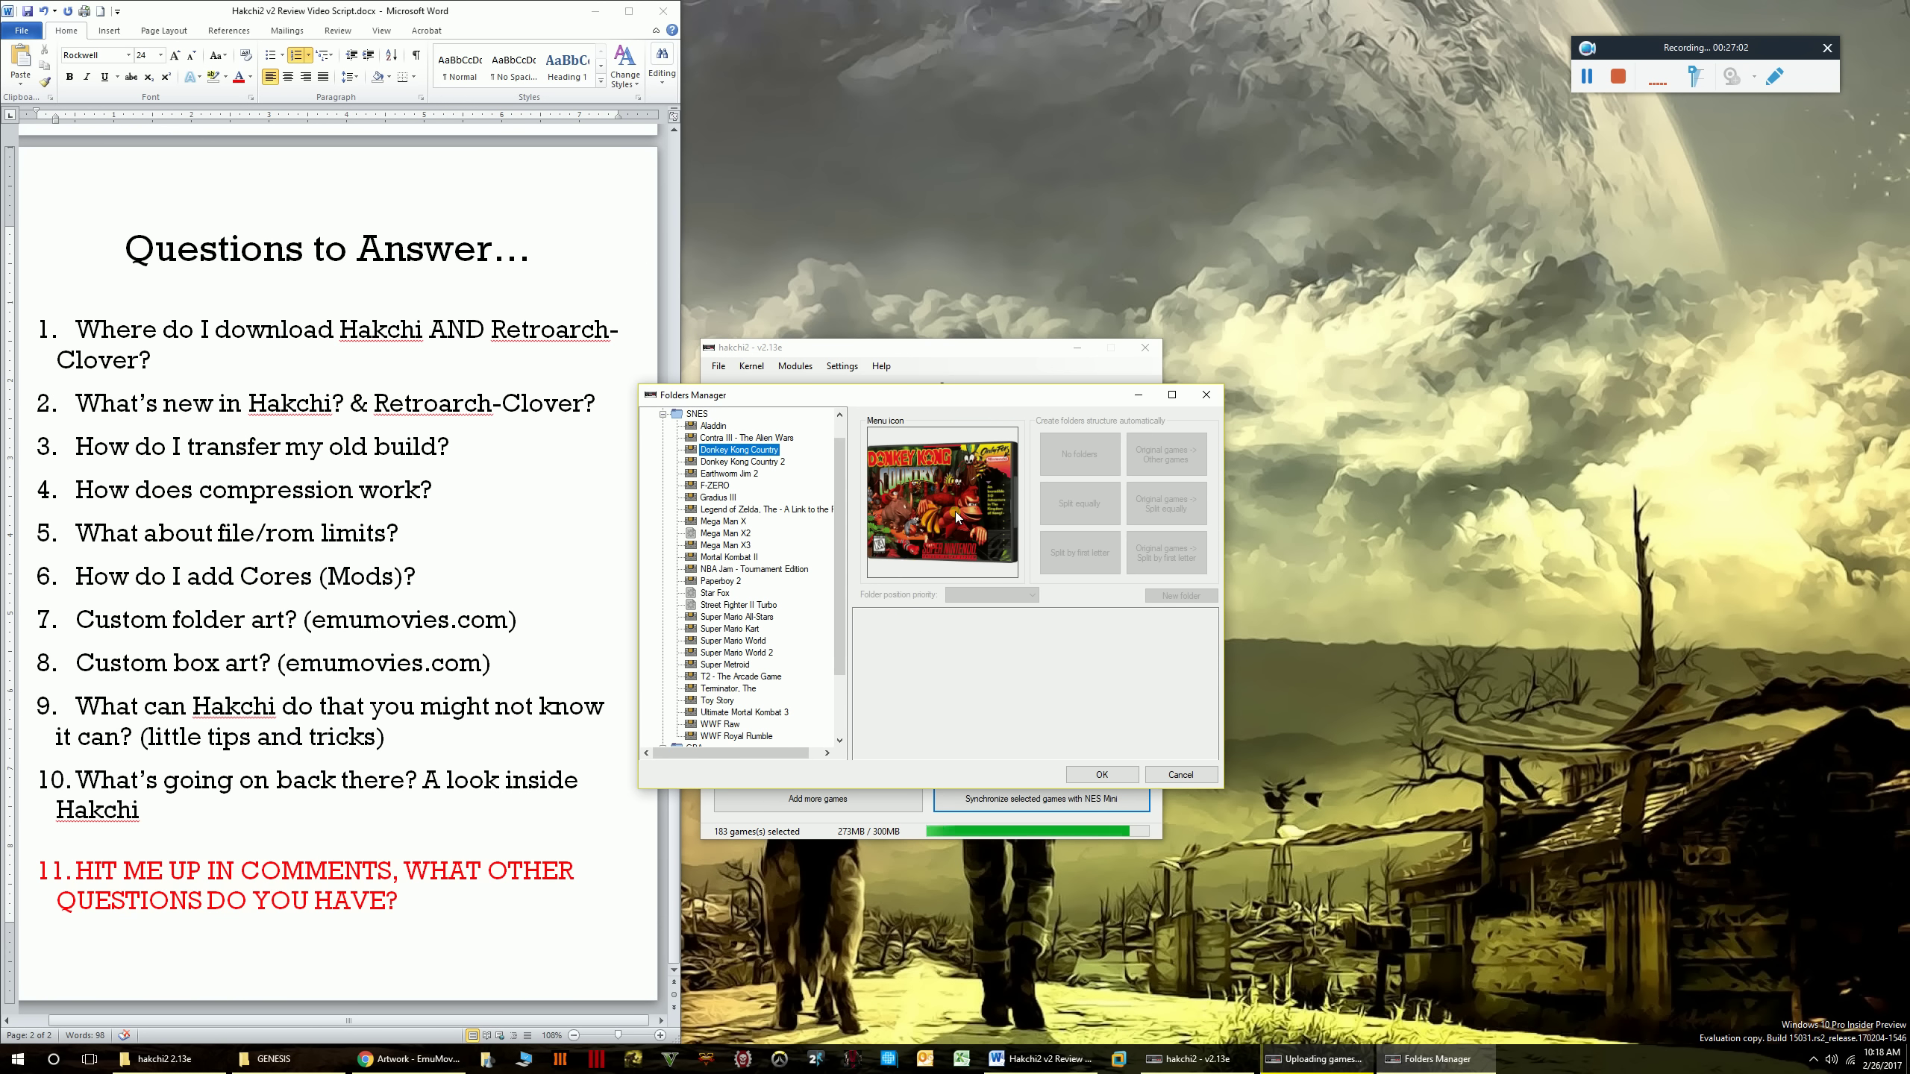
left_click(663, 413)
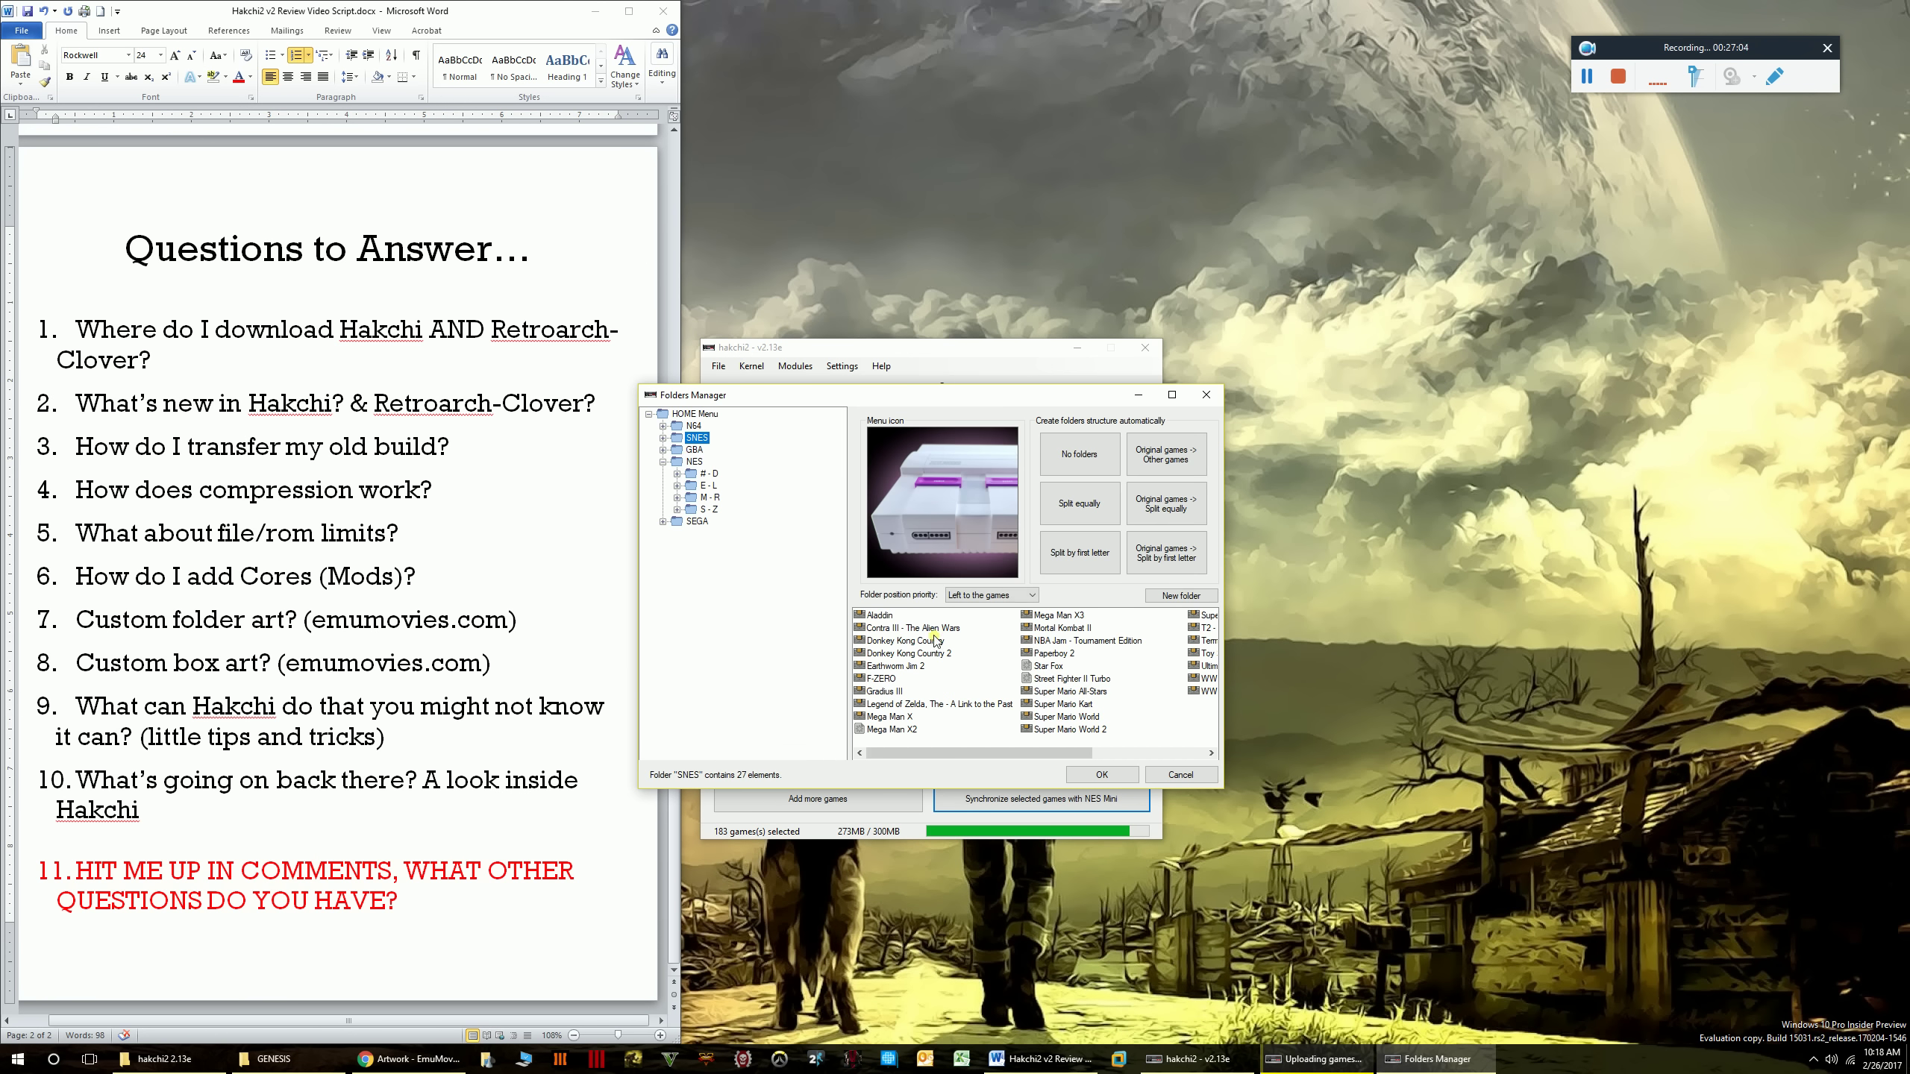
- Select Super Mario All-Stars and Super Mario Kart together in the SNES folder's contents, followed by F-ZERO alone
left_click(1062, 703)
left_click(924, 654, "shift")
left_click(1073, 690)
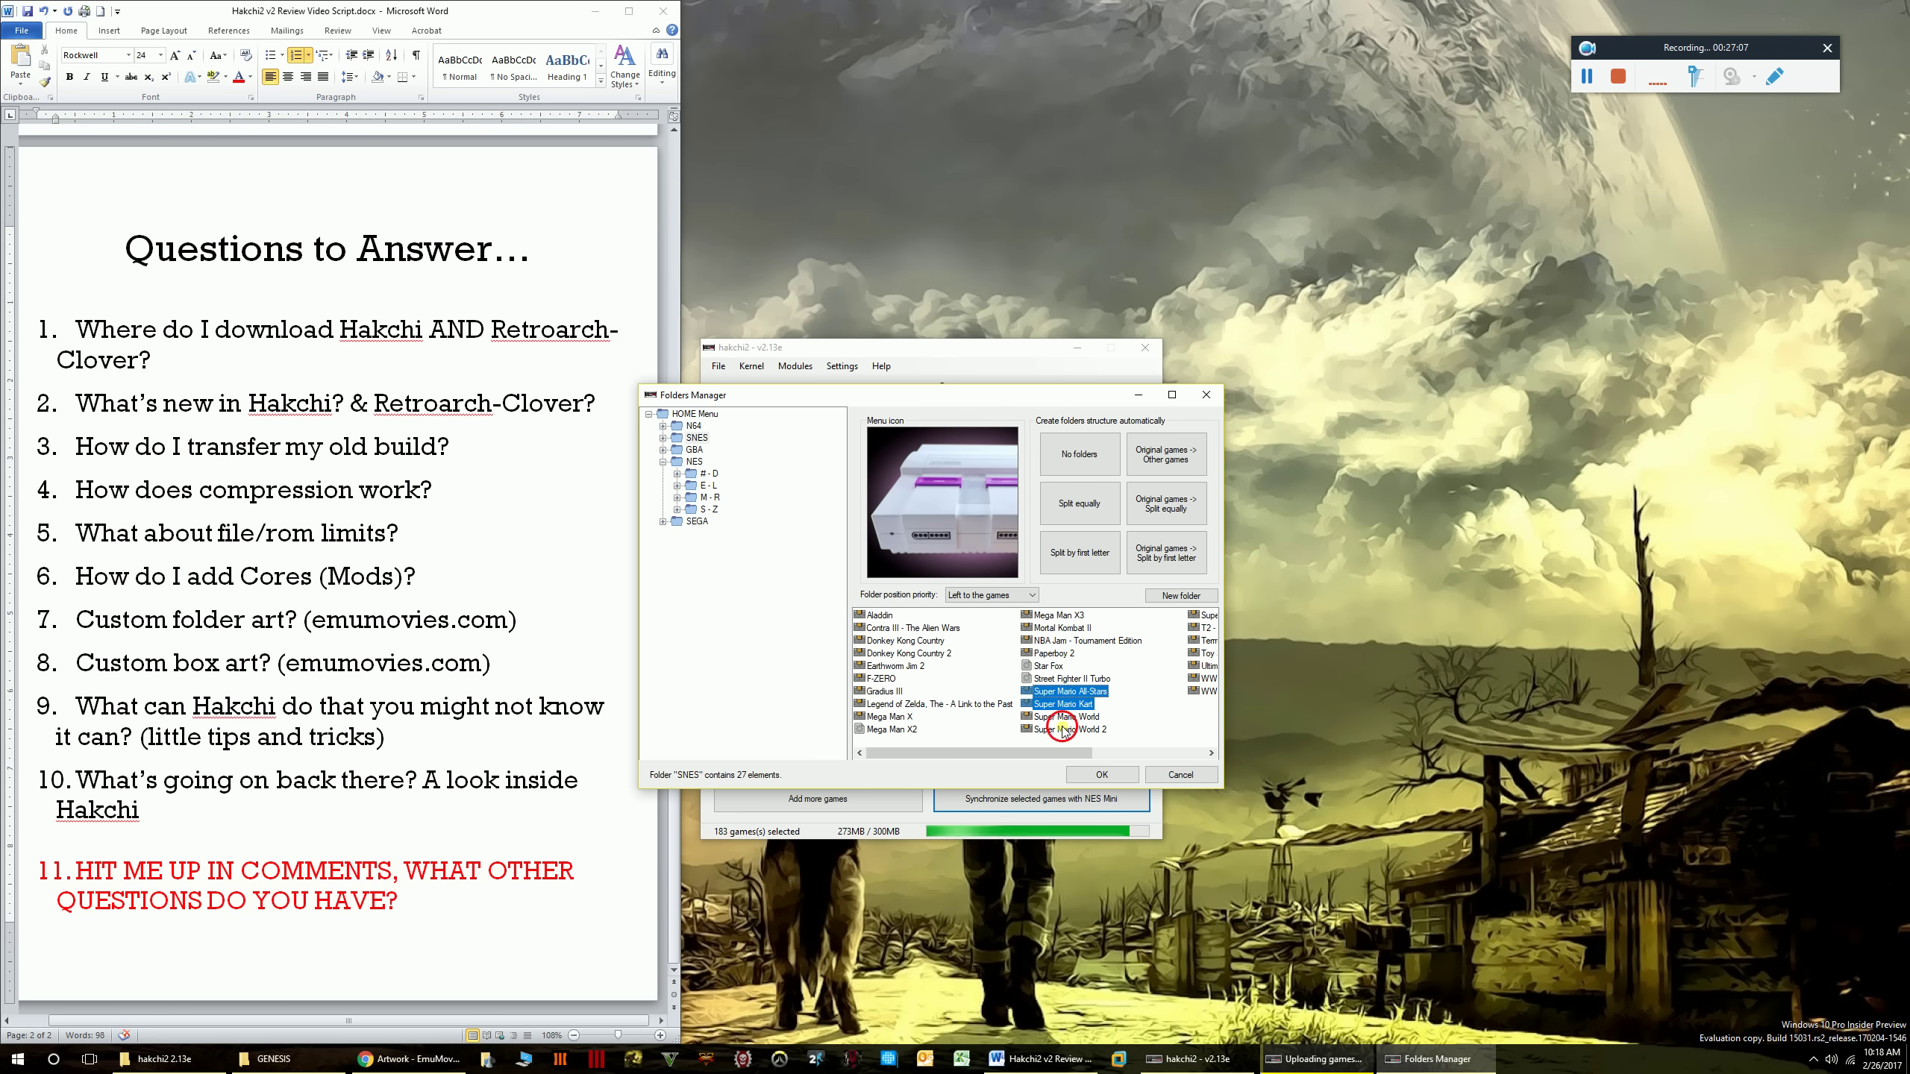
right_click(1061, 680)
left_click(878, 674)
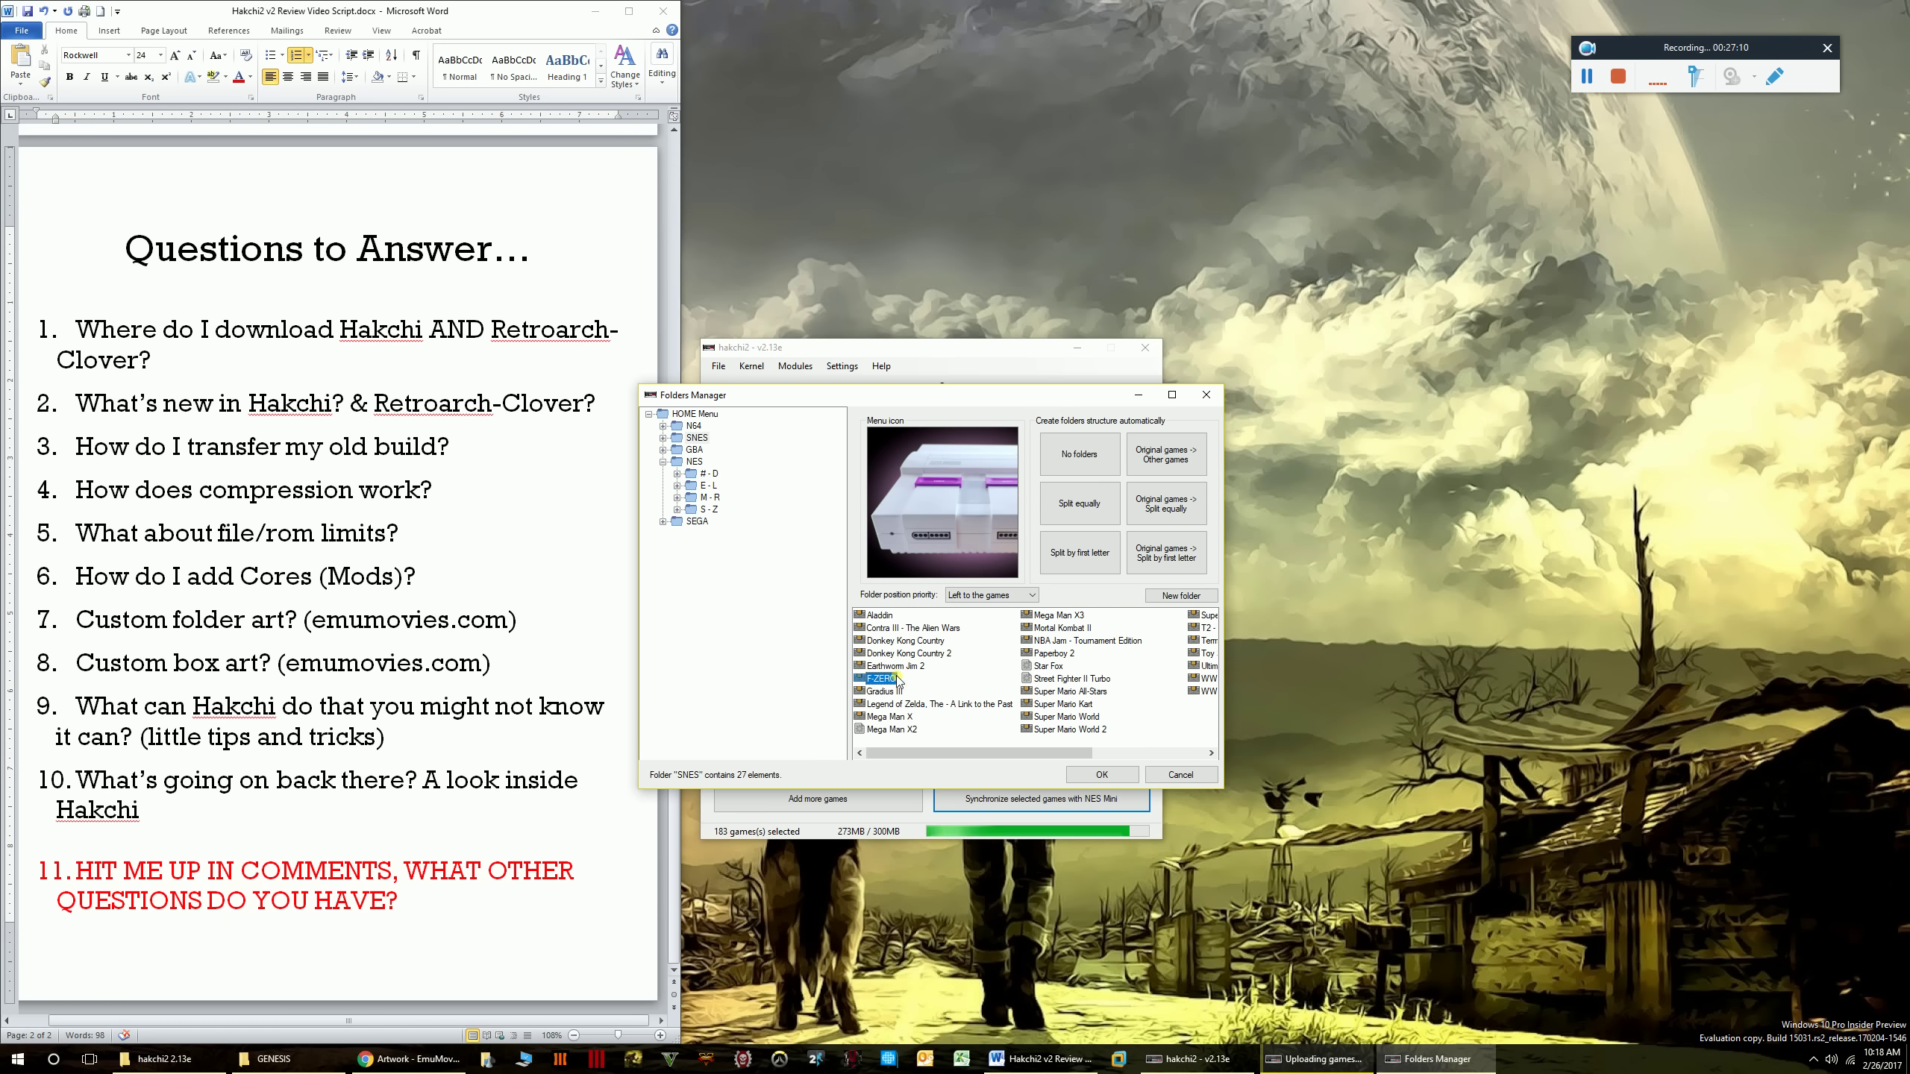
- Check the actions available for the NES folder's M - R subfolder, and close the Folders Manager with the folder structure saved
left_click(695, 461)
right_click(880, 641)
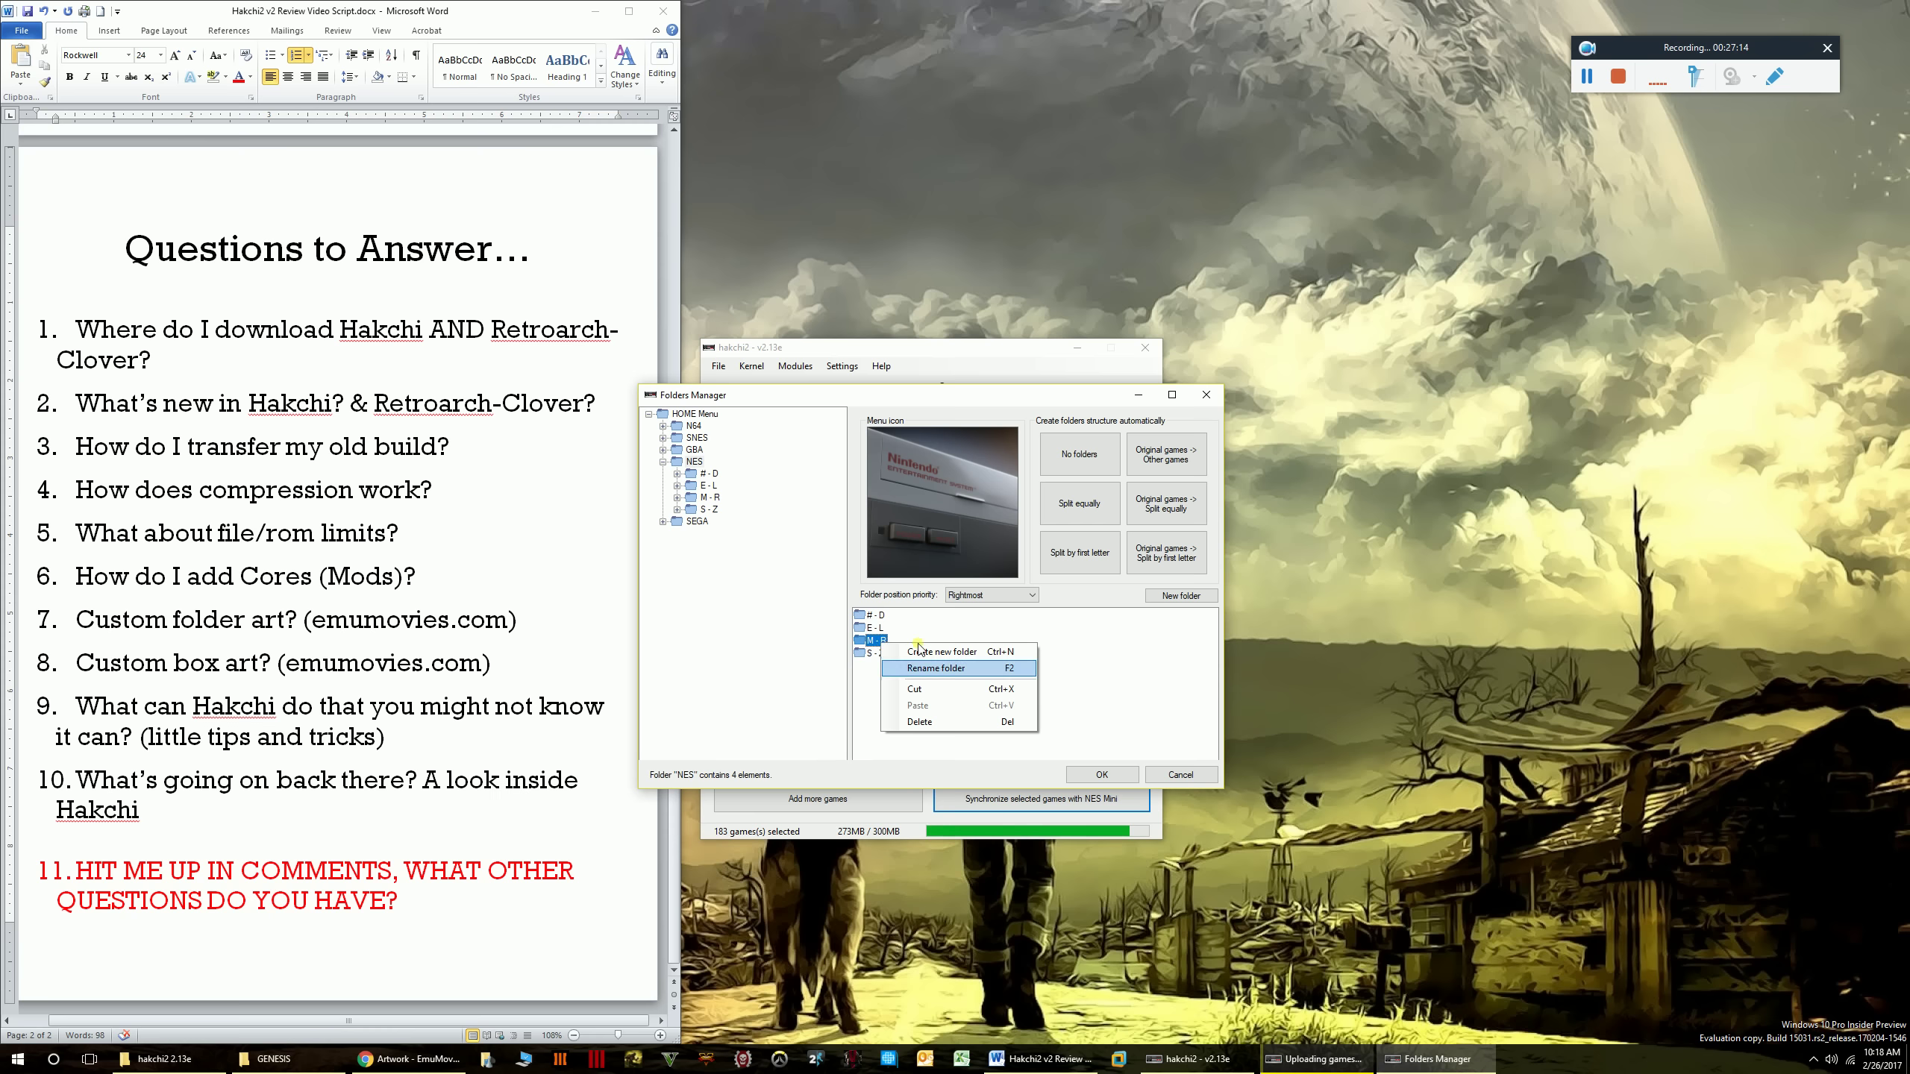
left_click(1138, 653)
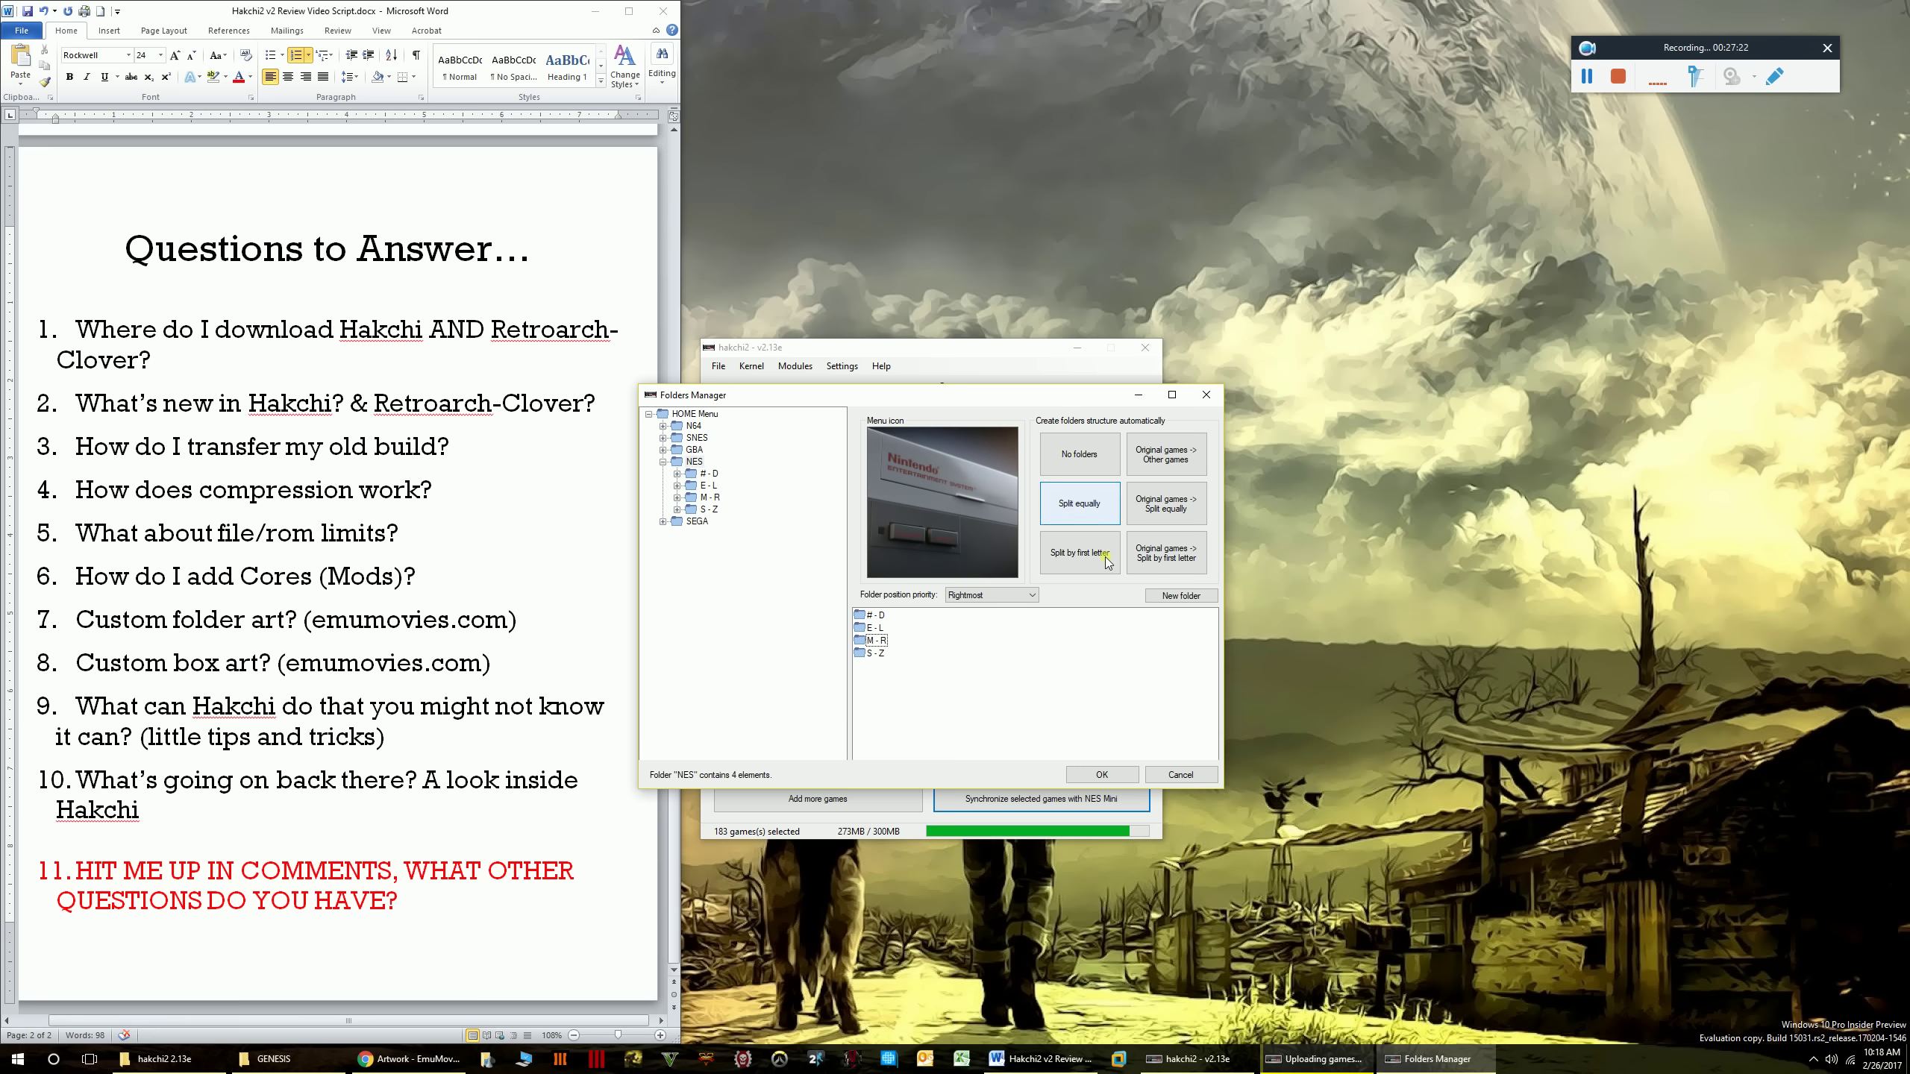
left_click(1186, 779)
left_click(917, 587)
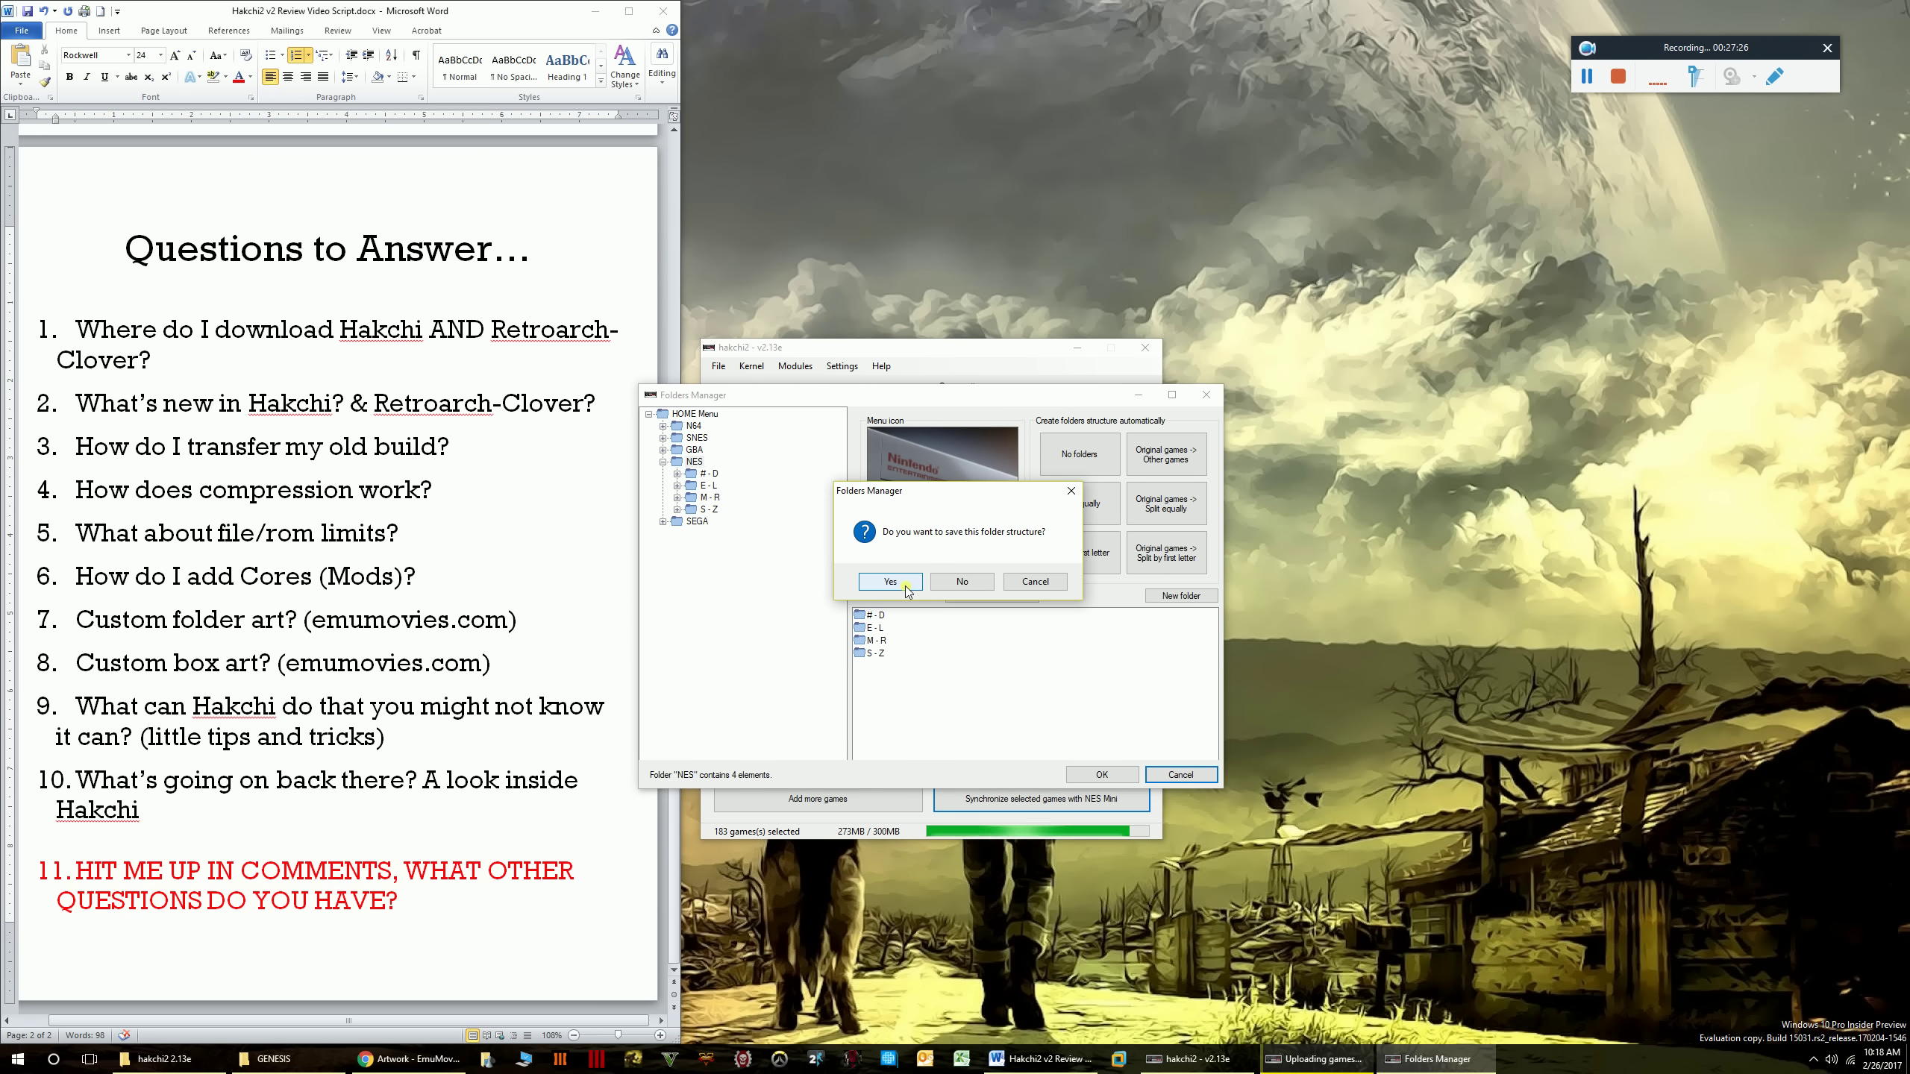
- Place the hakchi2 window and the hakchi2 2.13e File Explorer window side by side, and open the user_mods folder
left_click_drag(948, 347, 951, 94)
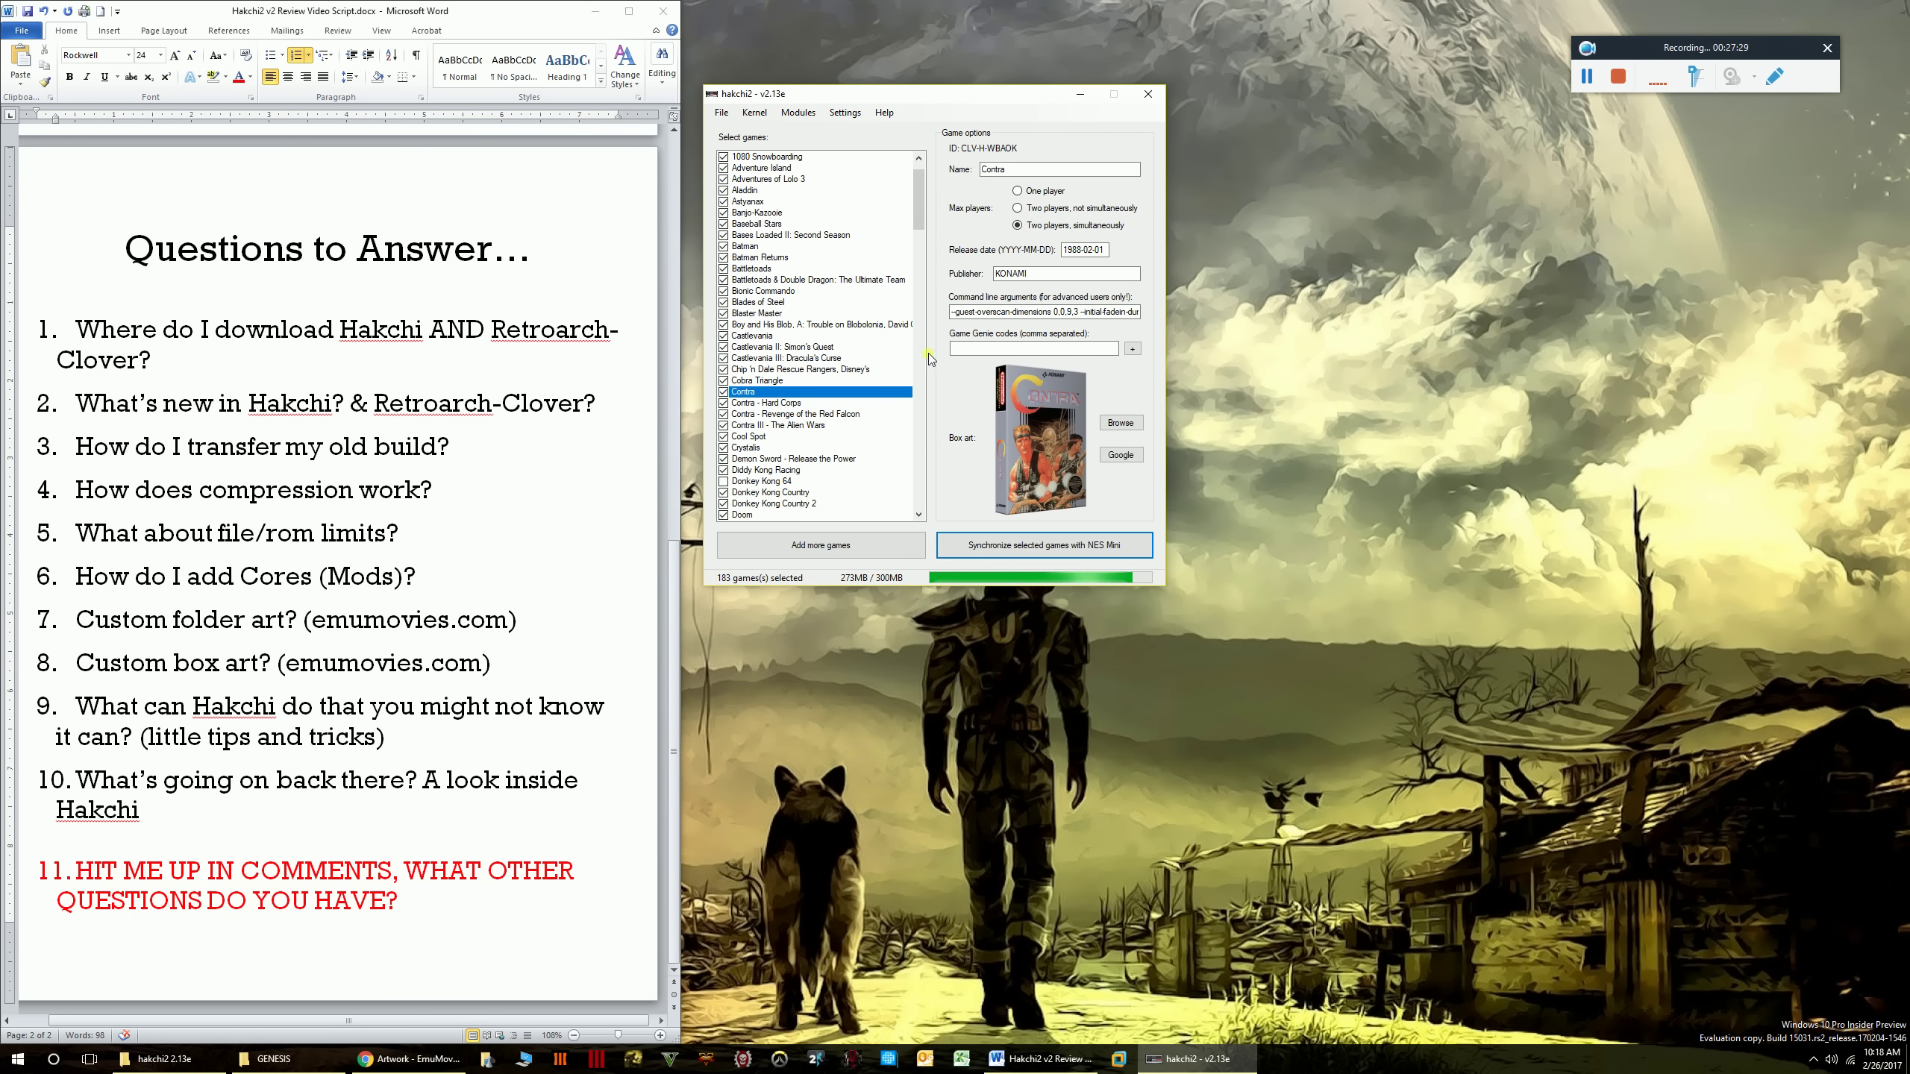
left_click(161, 1059)
left_click_drag(917, 97, 858, 100)
left_click_drag(1285, 300, 1279, 239)
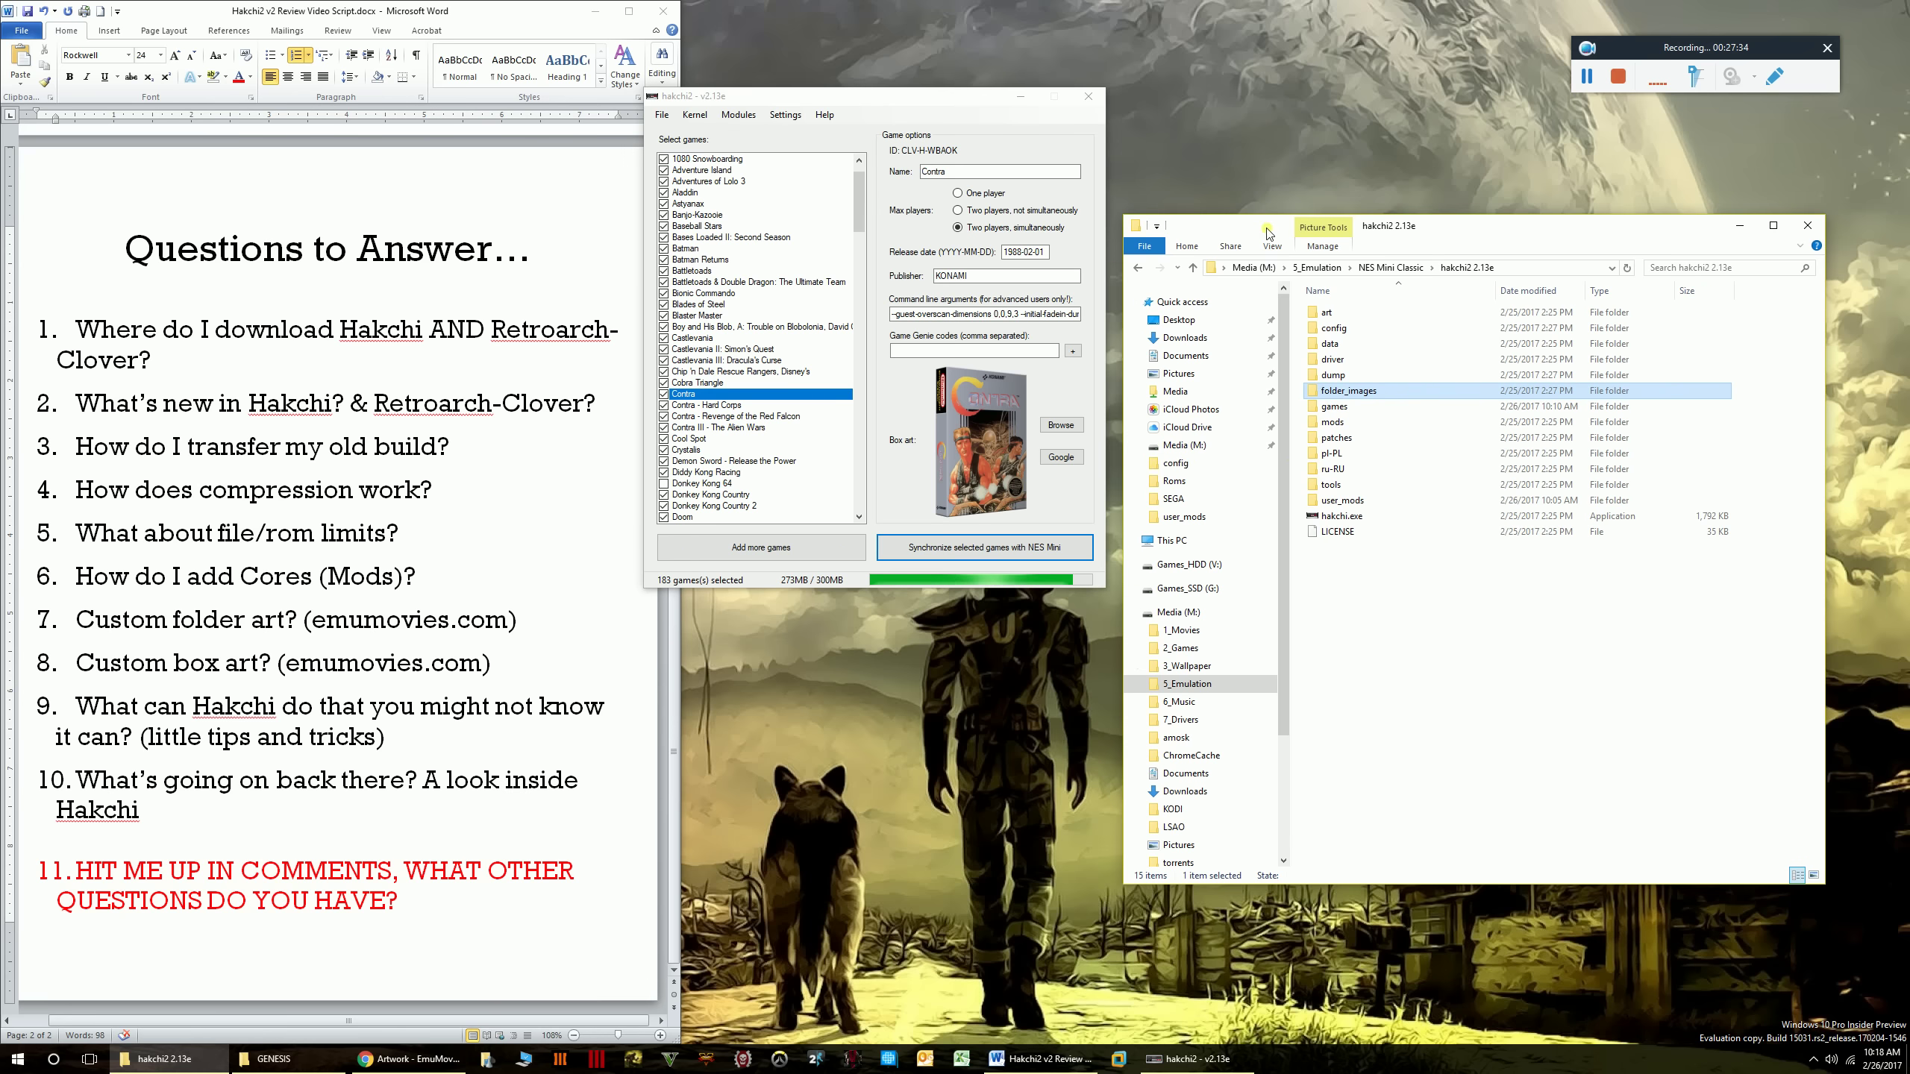
double_click(1338, 501)
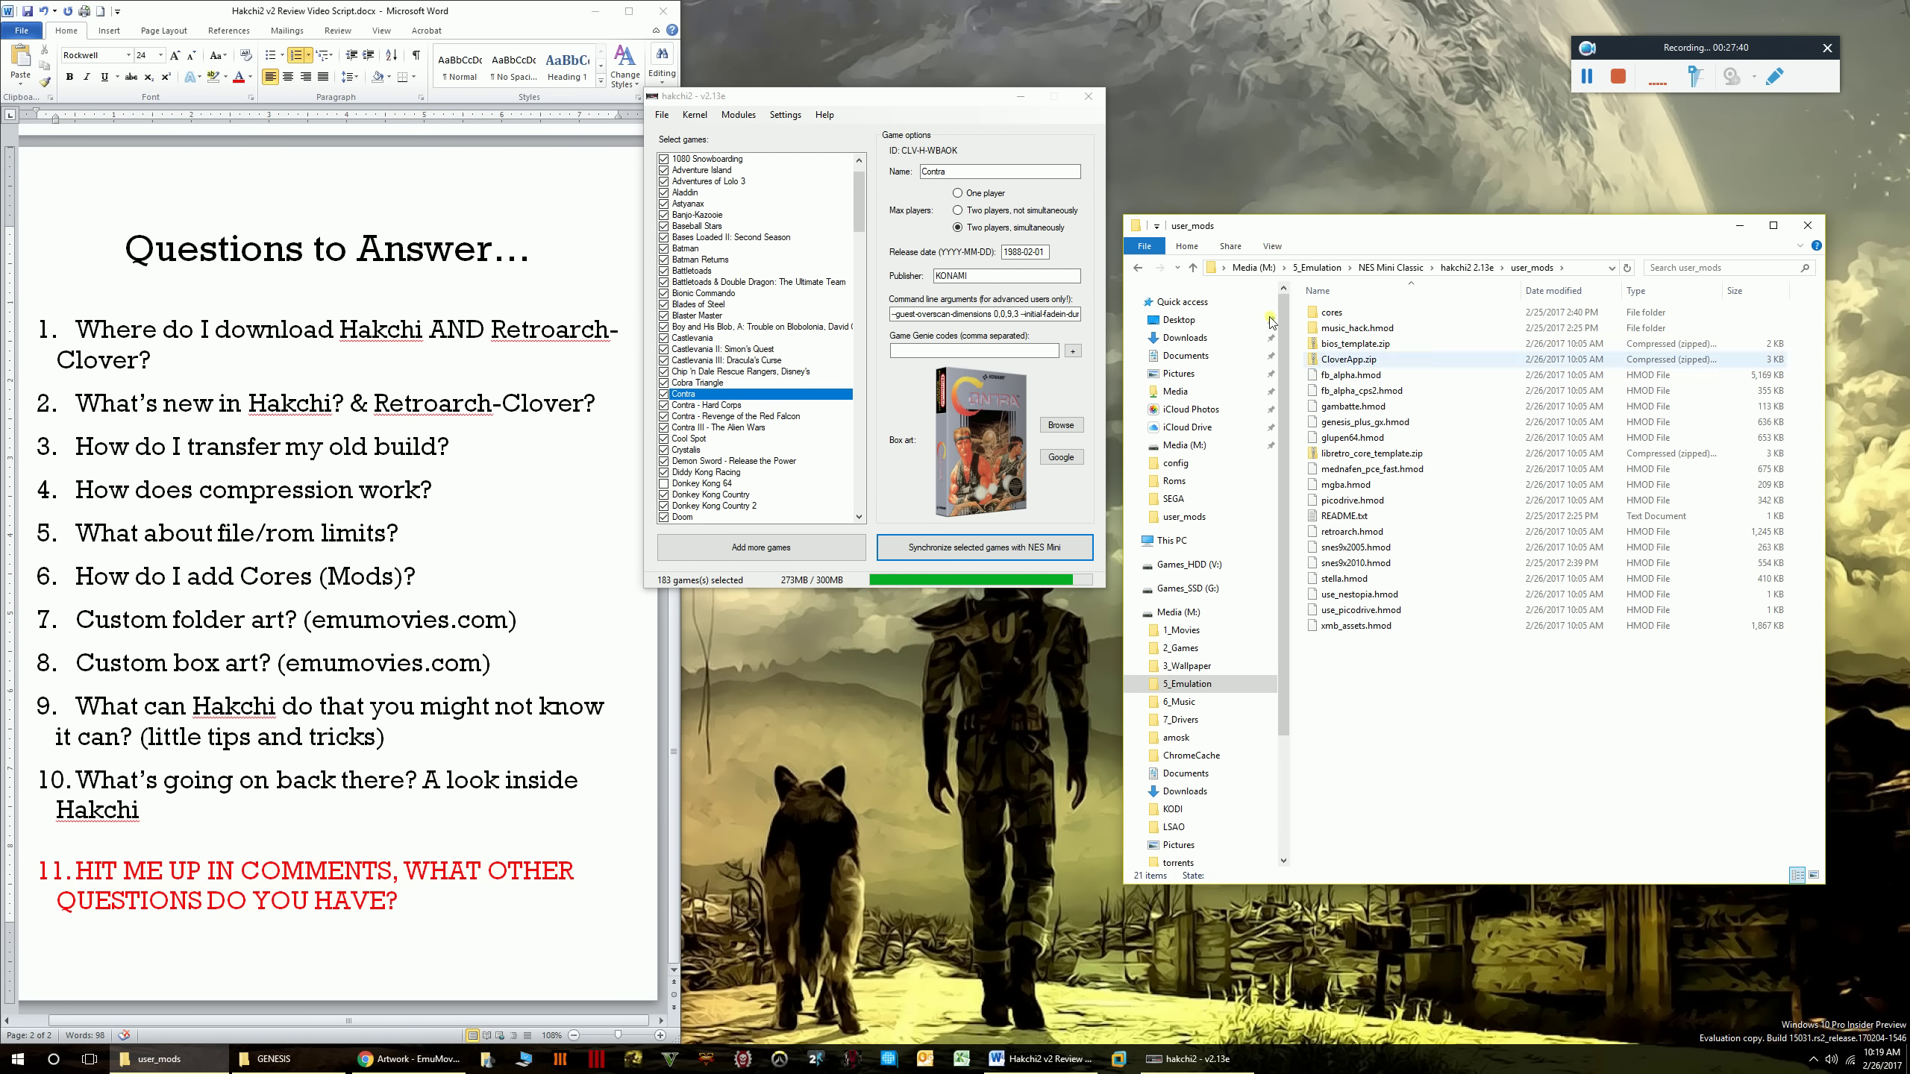
- Examine the list of extra modules available to install on the NES Mini, and close it without selecting any
left_click(748, 120)
left_click(748, 117)
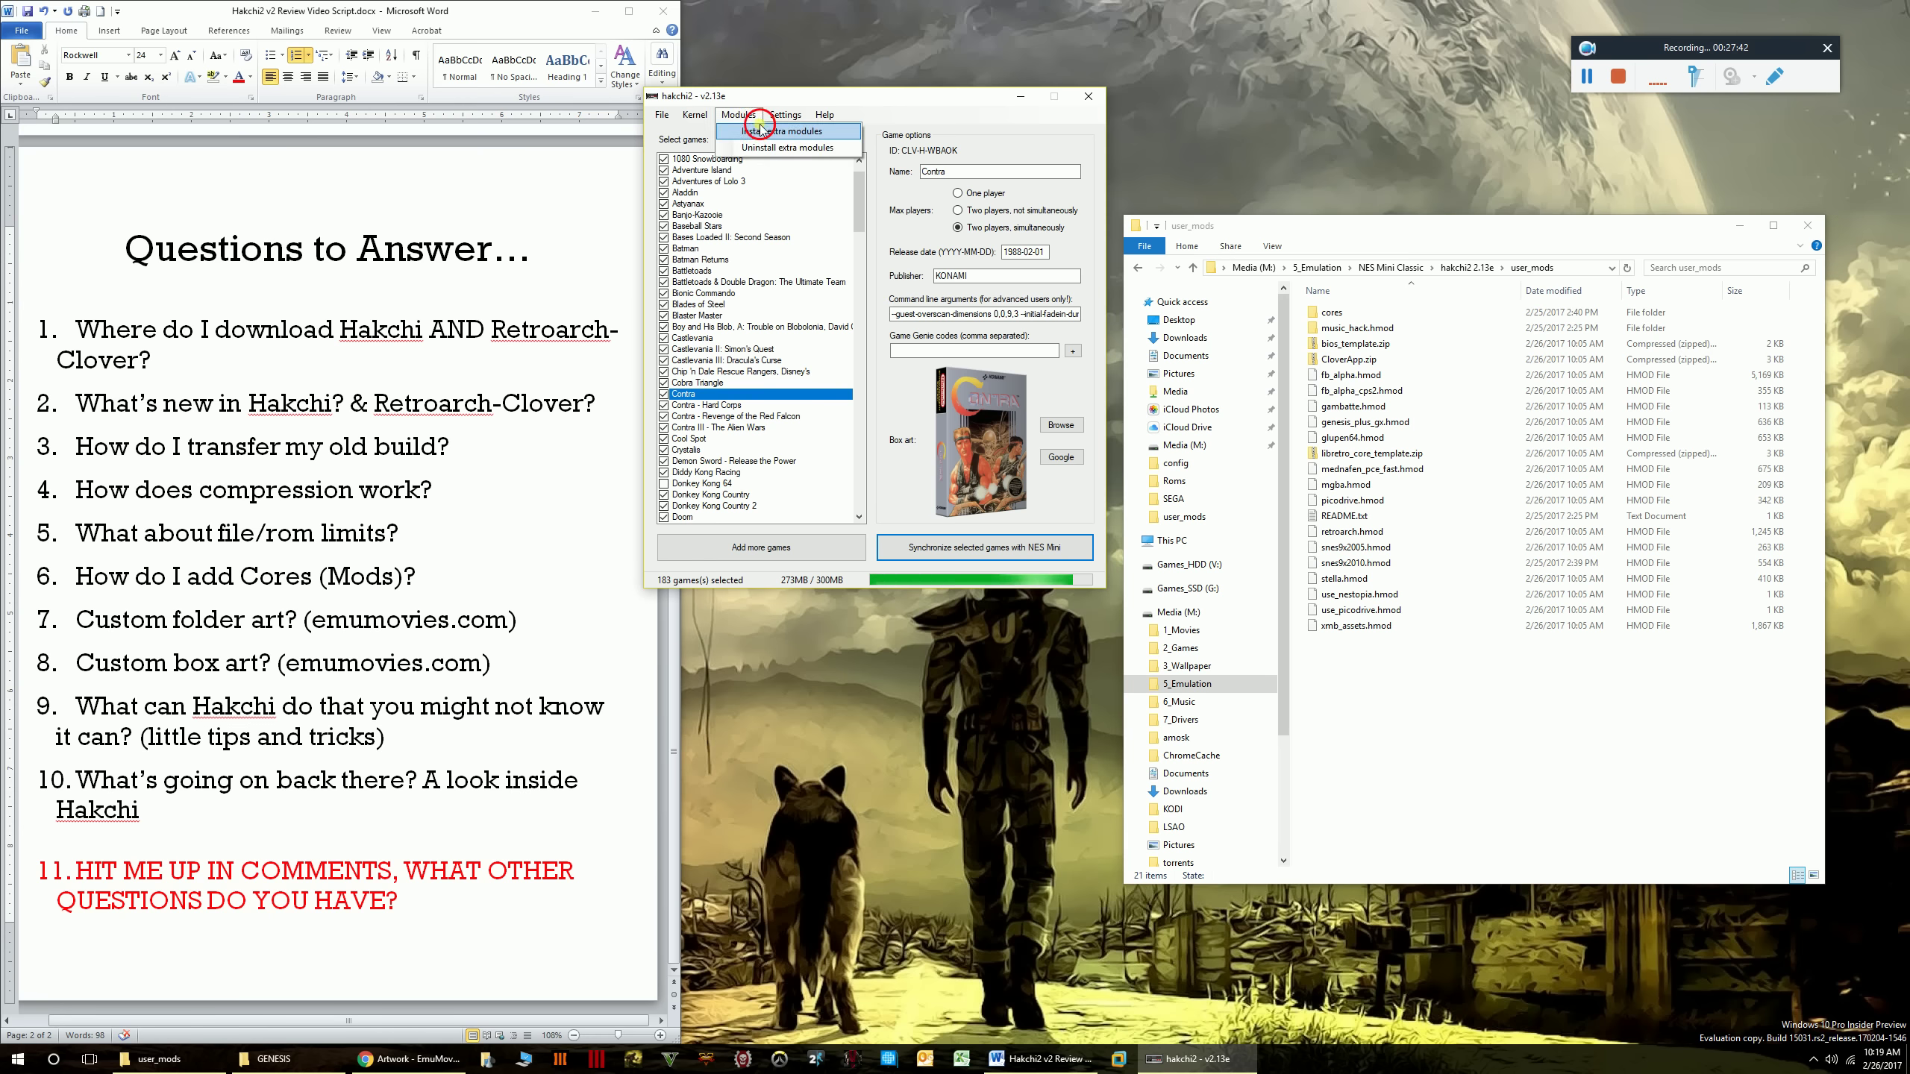
left_click(748, 132)
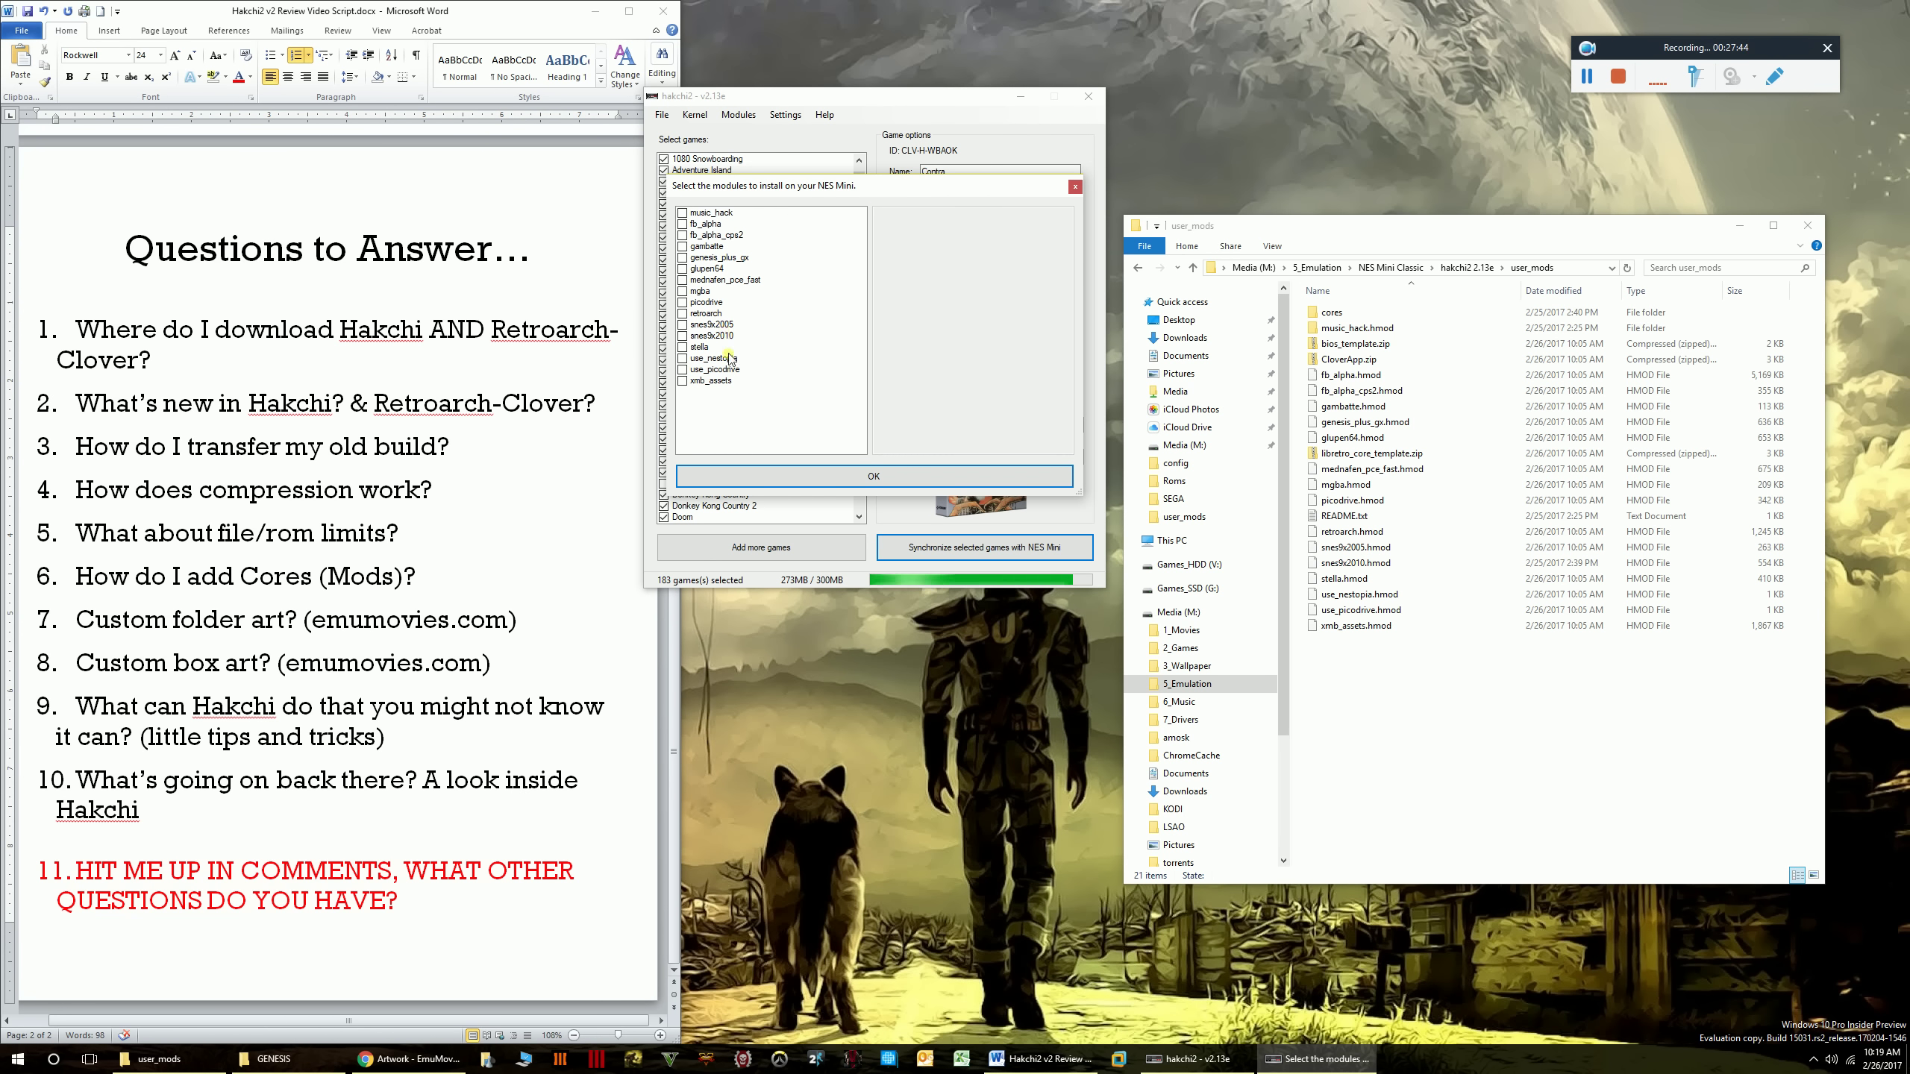
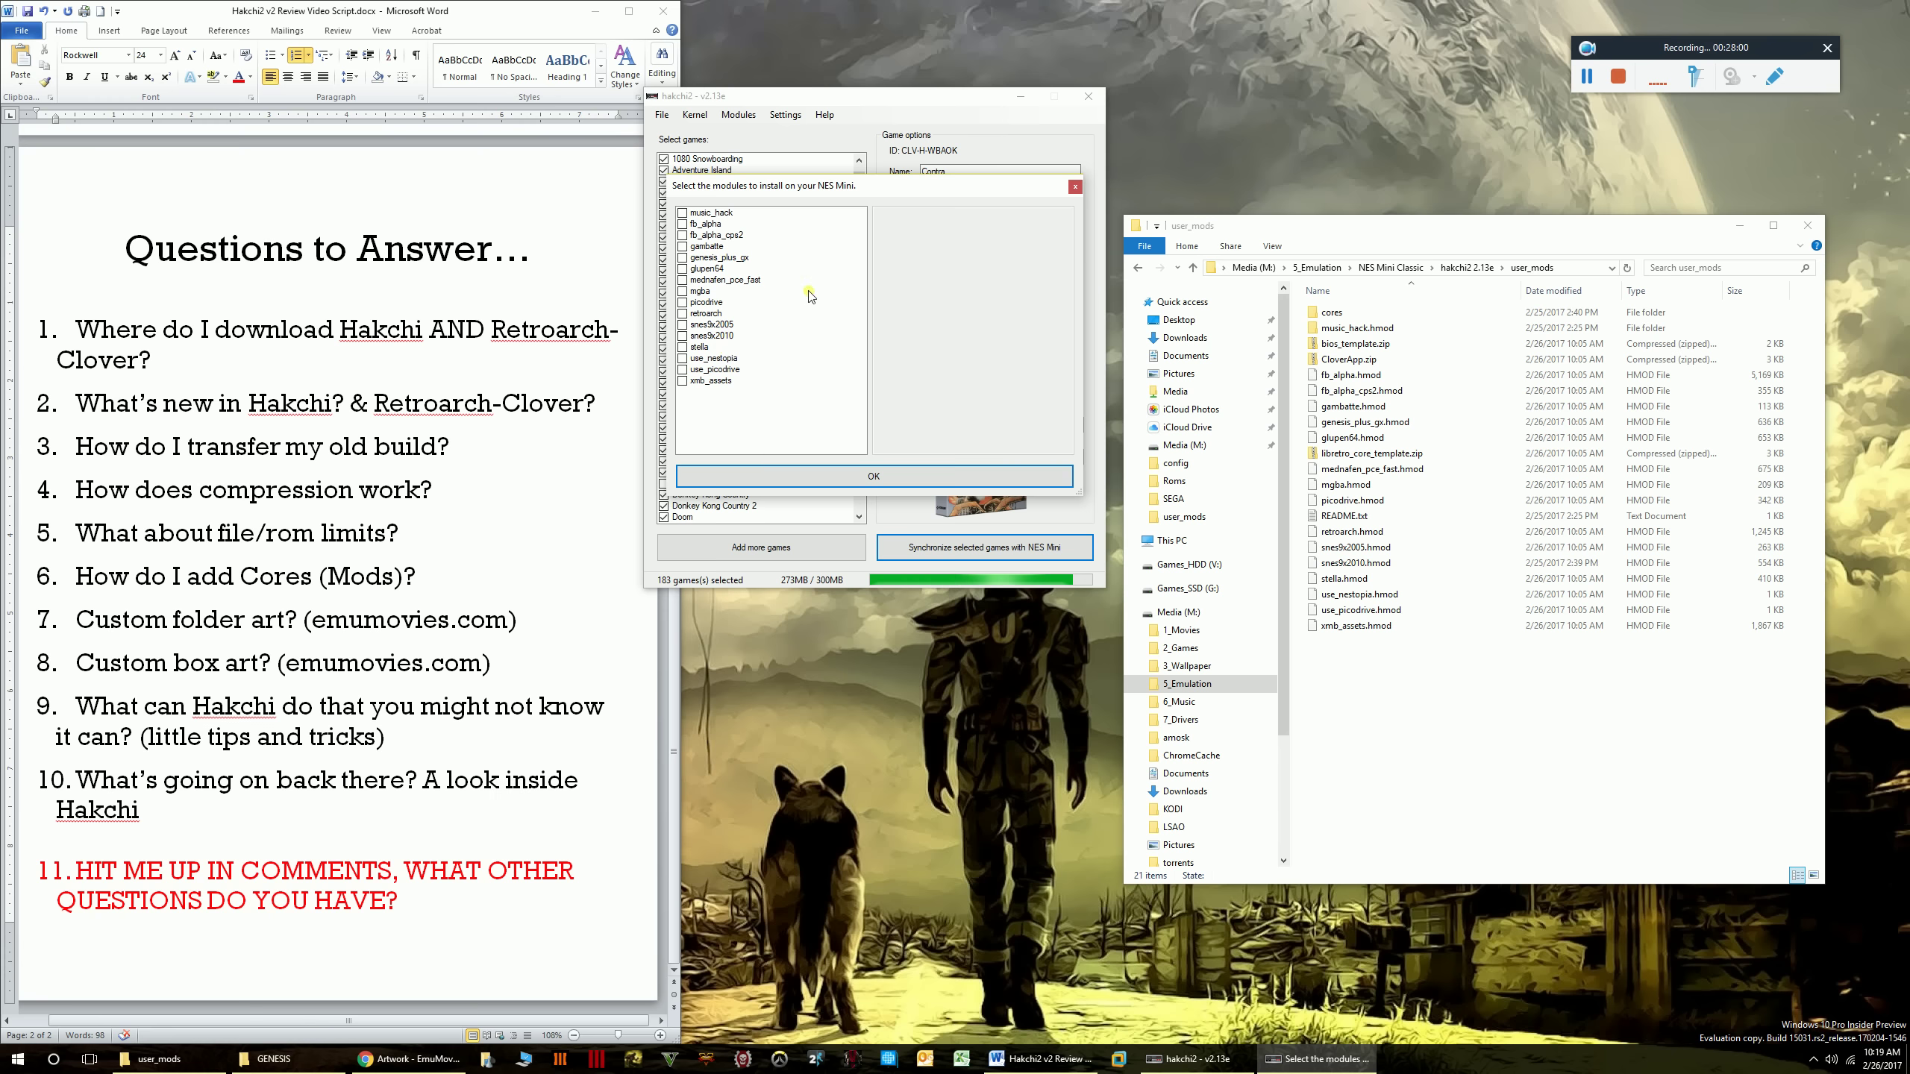
left_click(1070, 189)
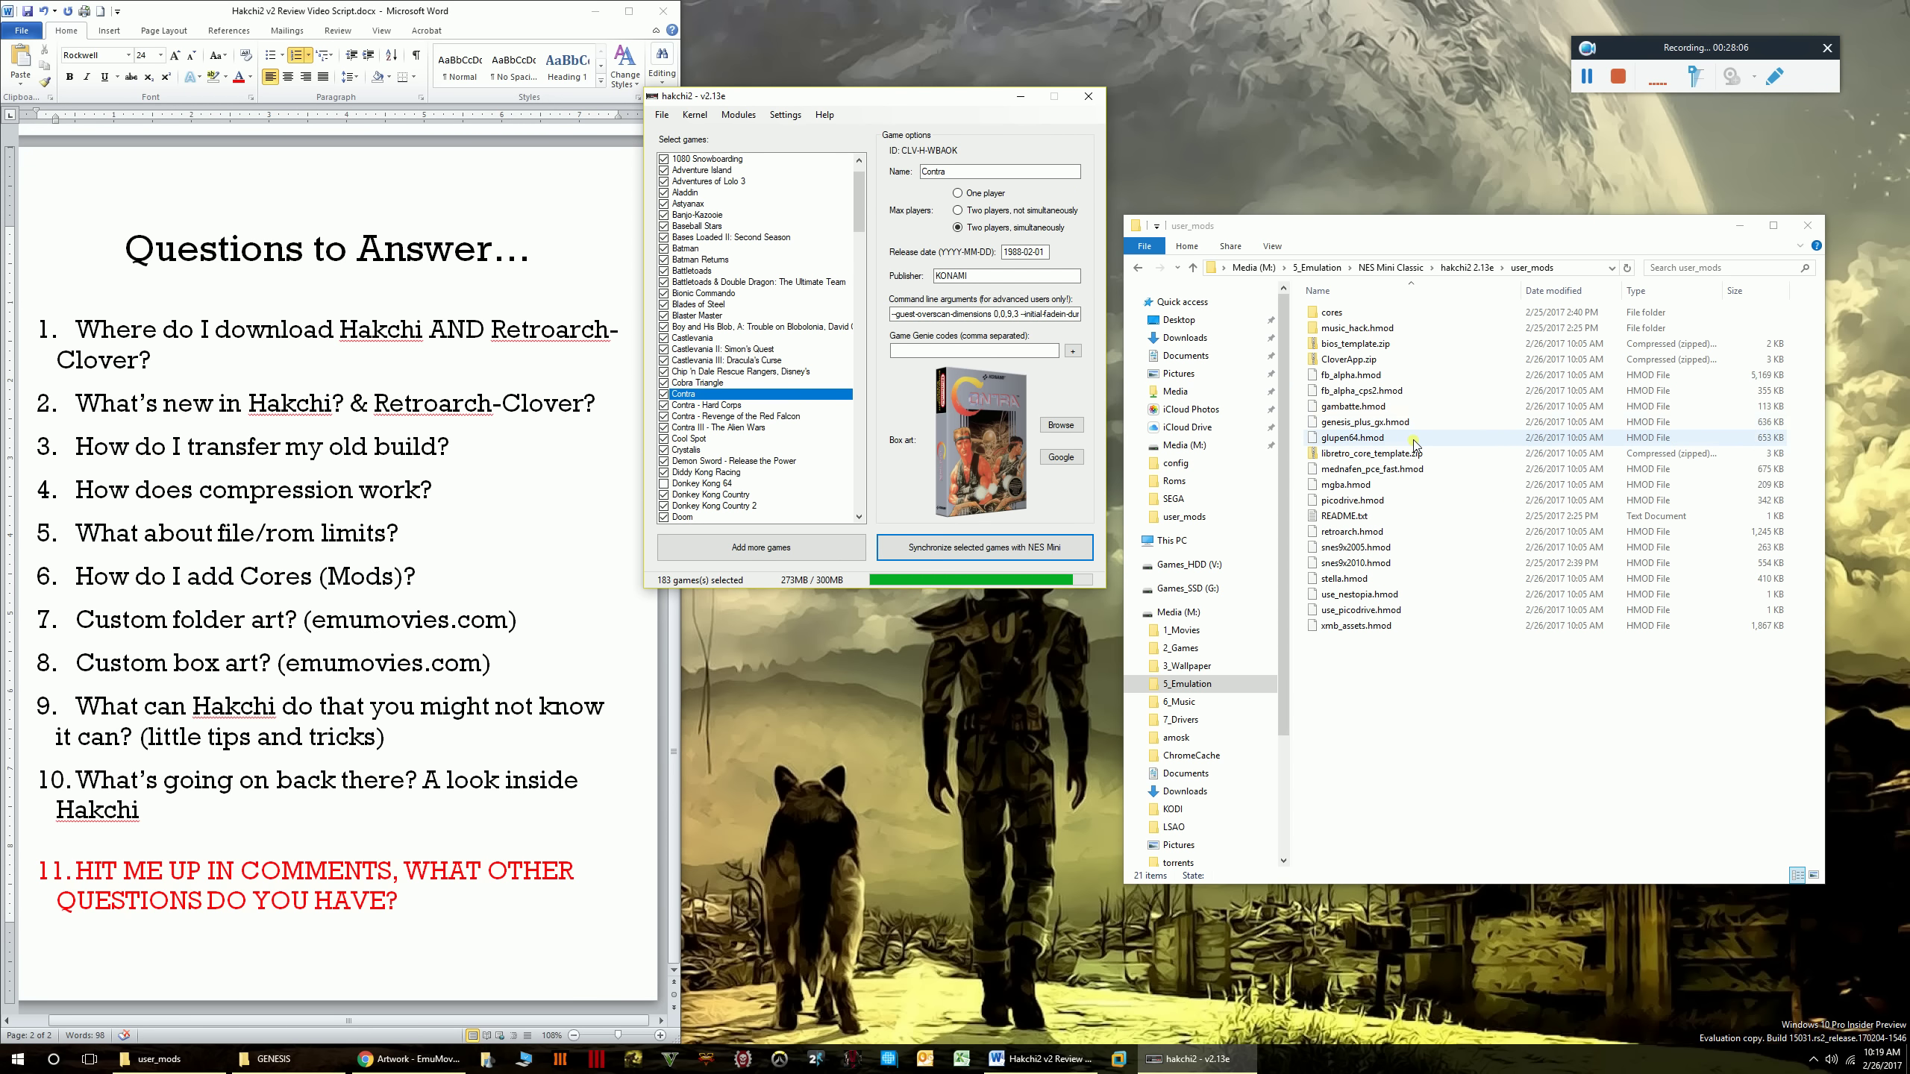
- Open the config folder inside hakchi2 2.13e and look over the hakchi2 settings options it relates to
left_click(1467, 268)
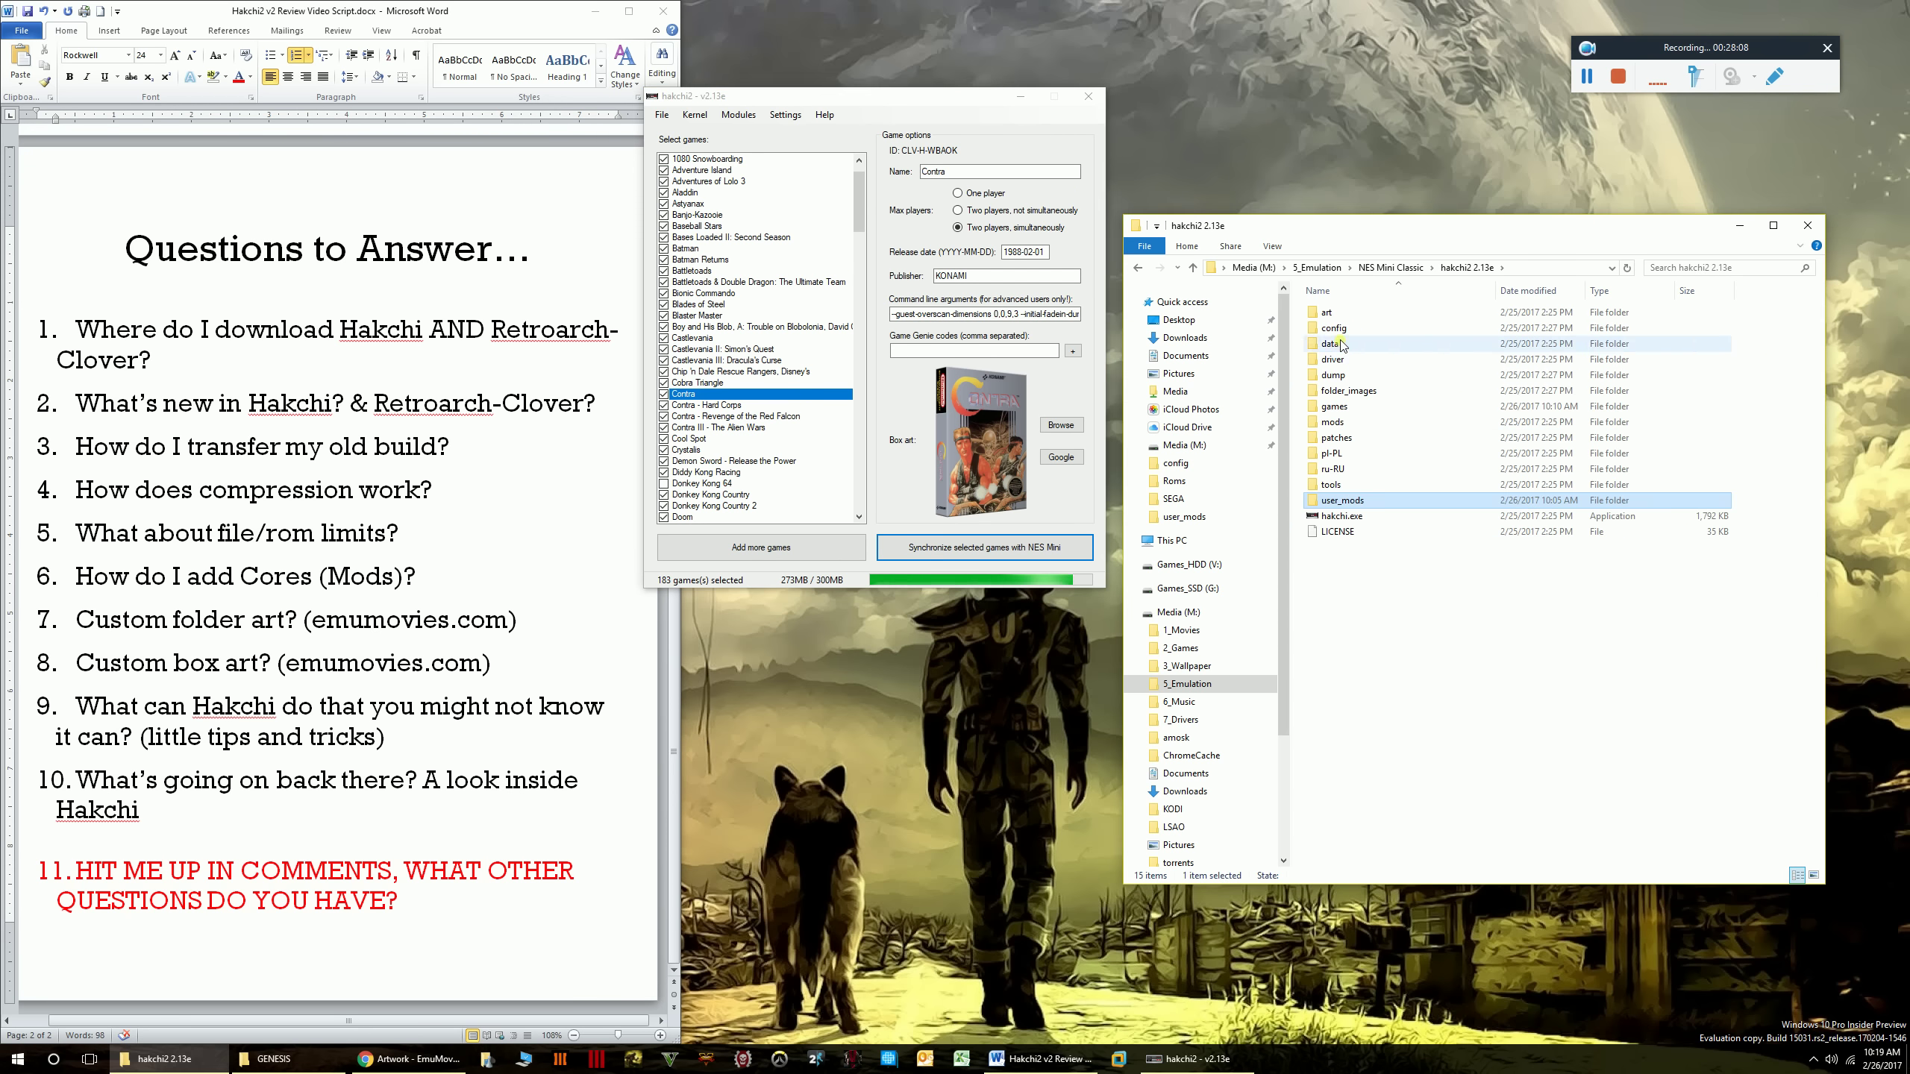
double_click(1339, 329)
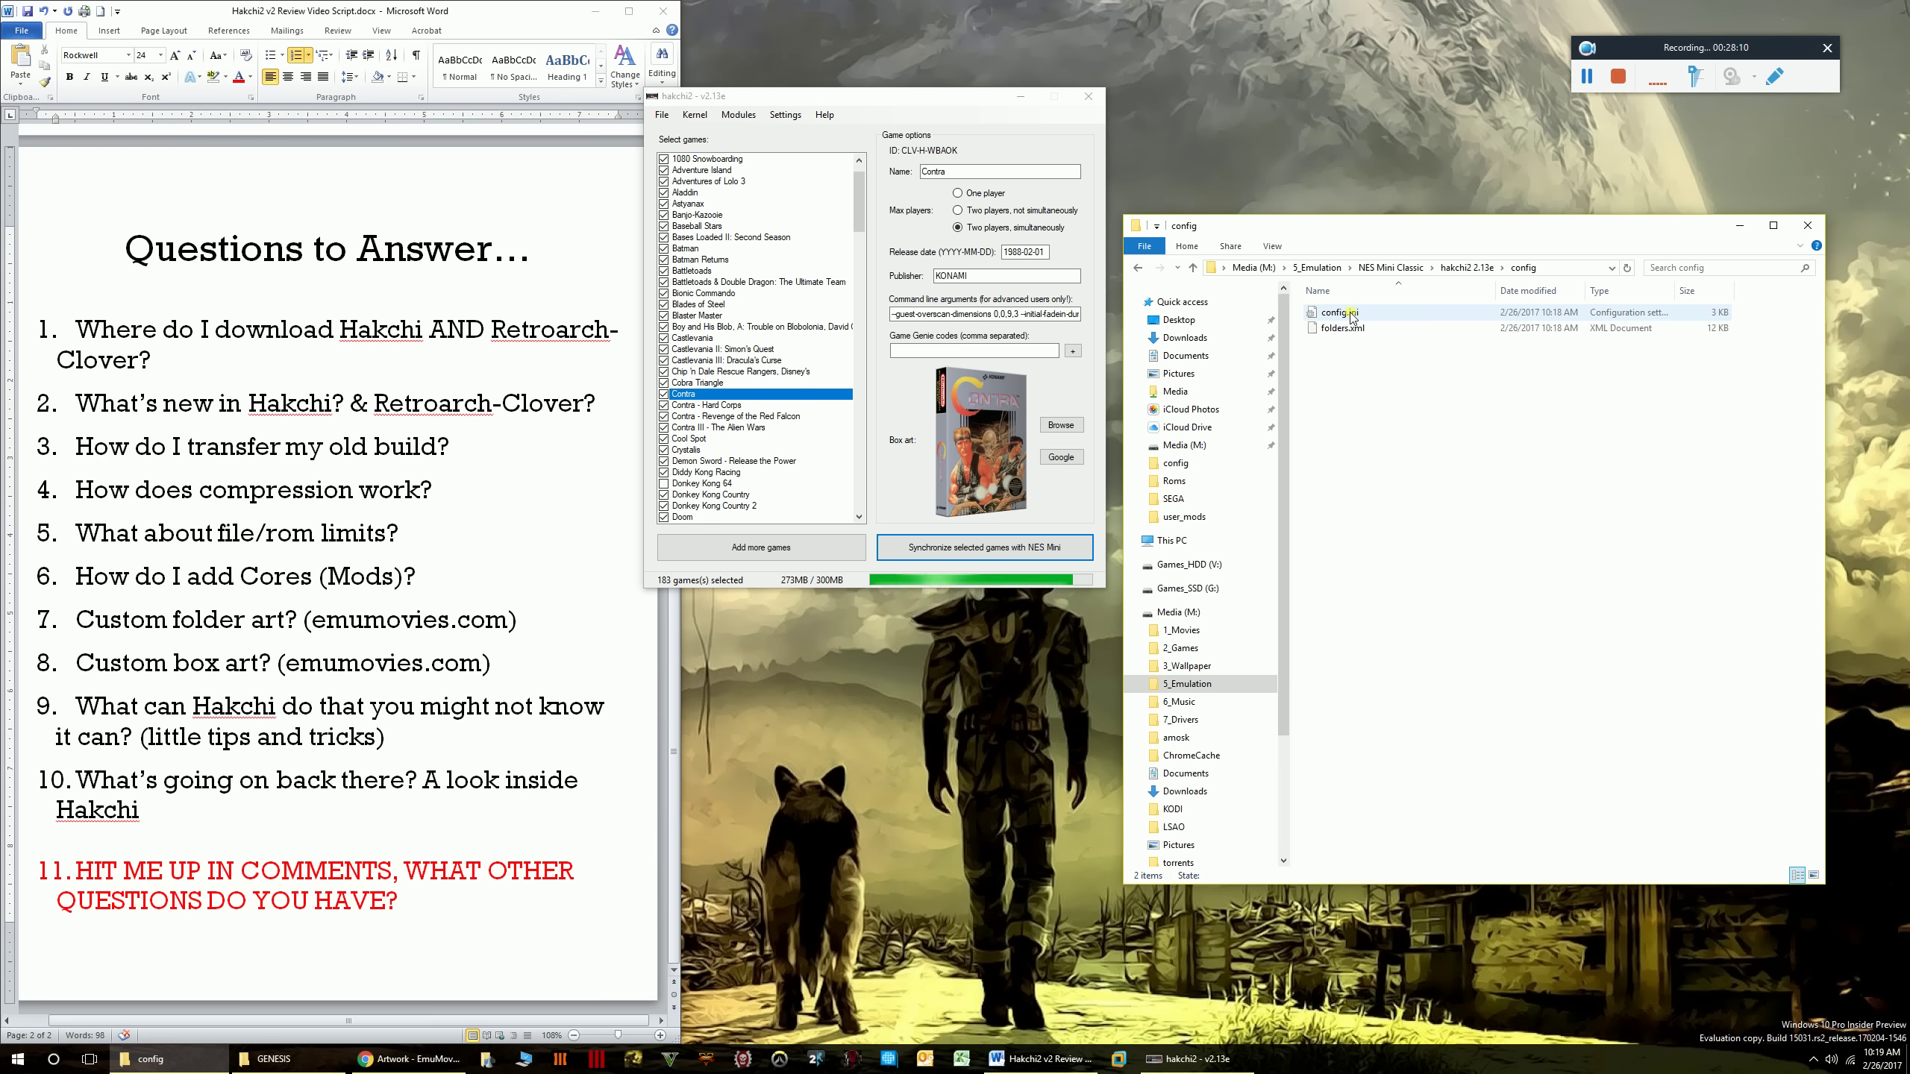
left_click(786, 114)
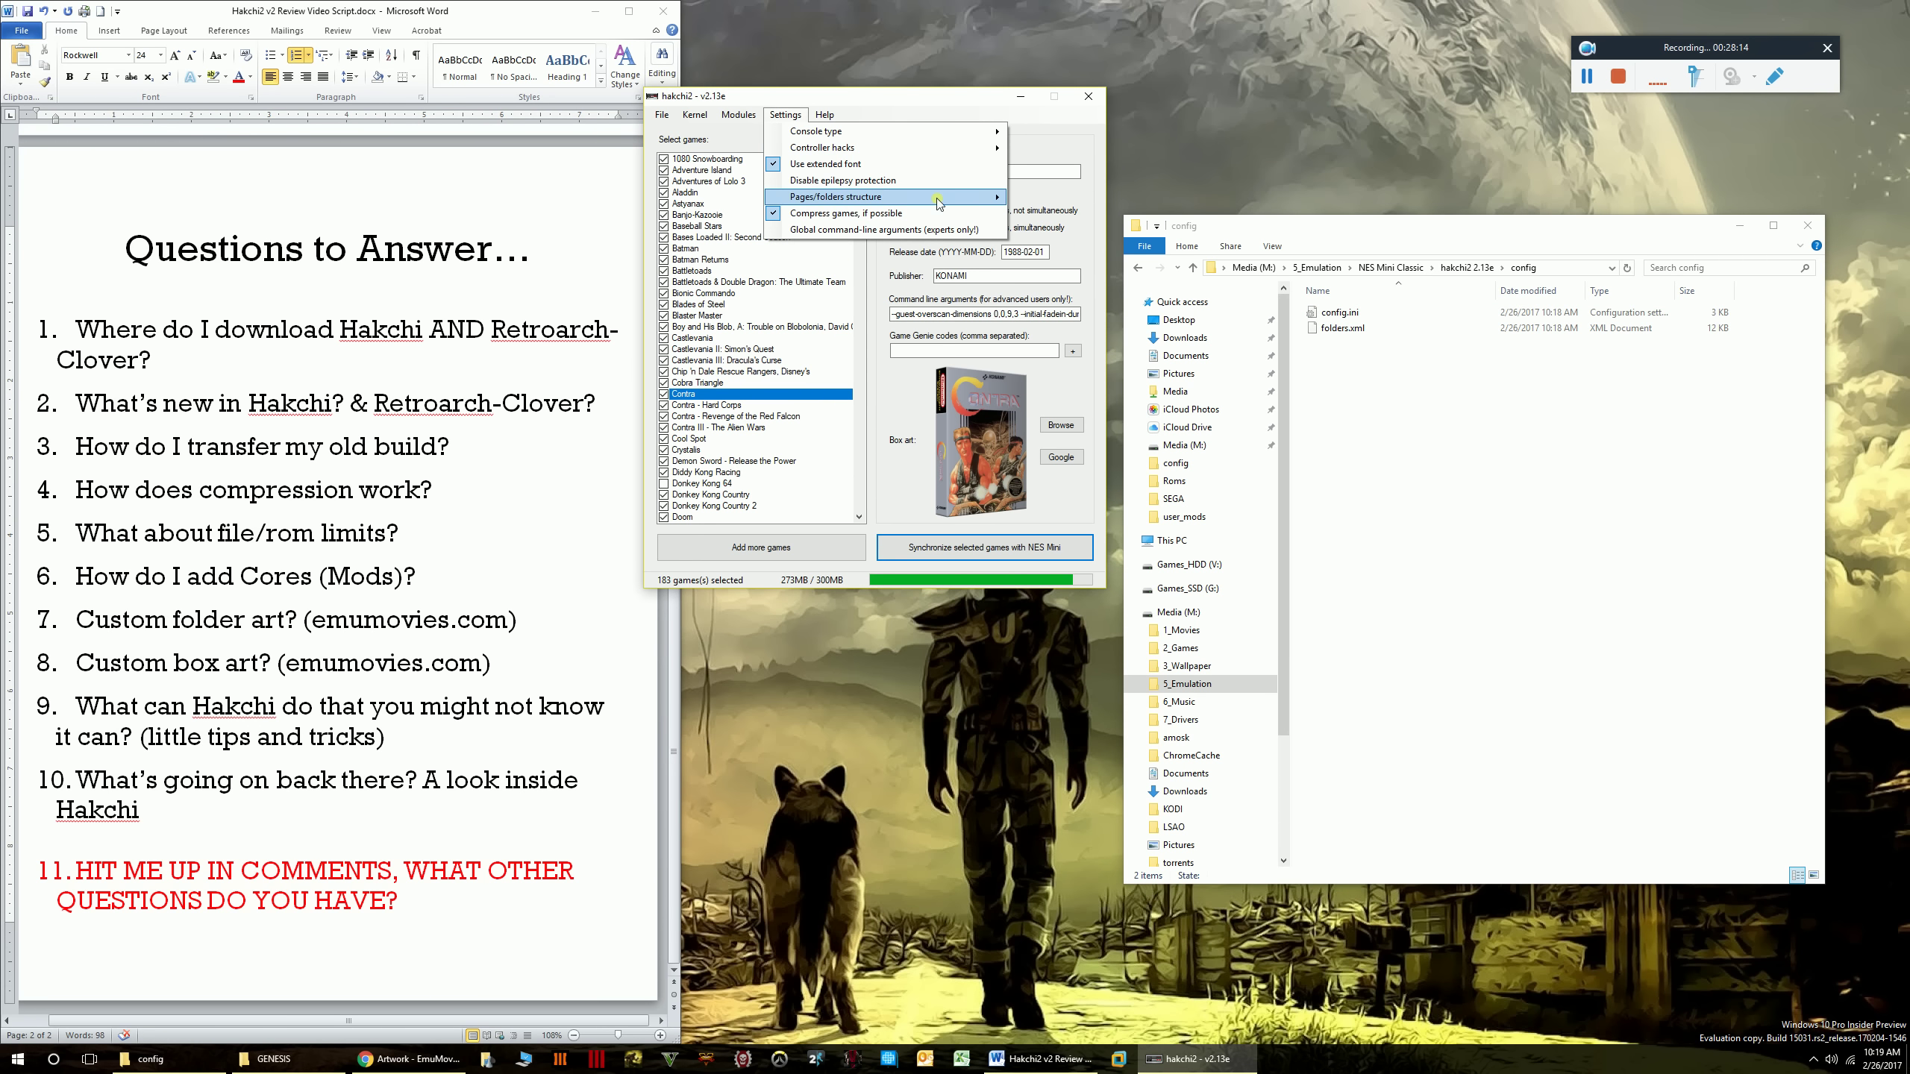
left_click(1352, 367)
- Open folders.xml from the config folder in WordPad and move its window away from the hakchi2 game list
right_click(1353, 333)
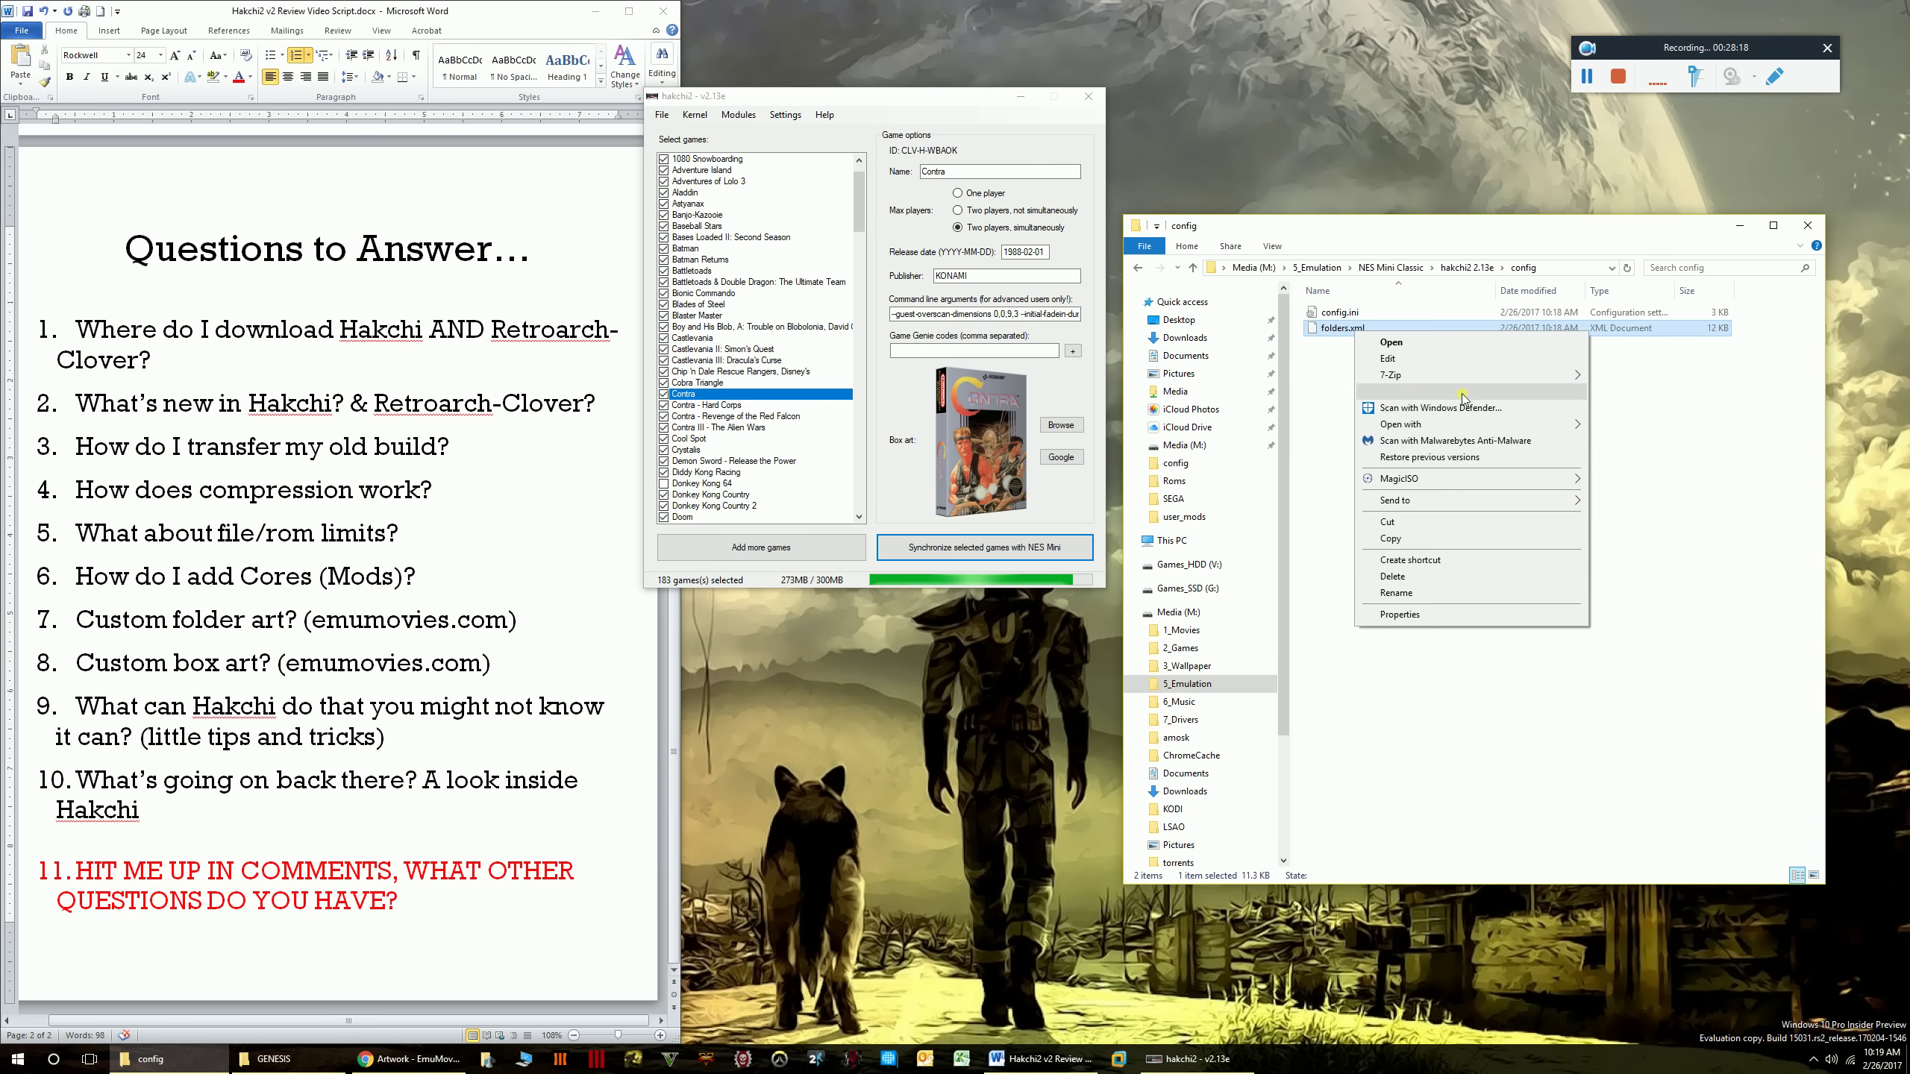
mouse_move(1482, 425)
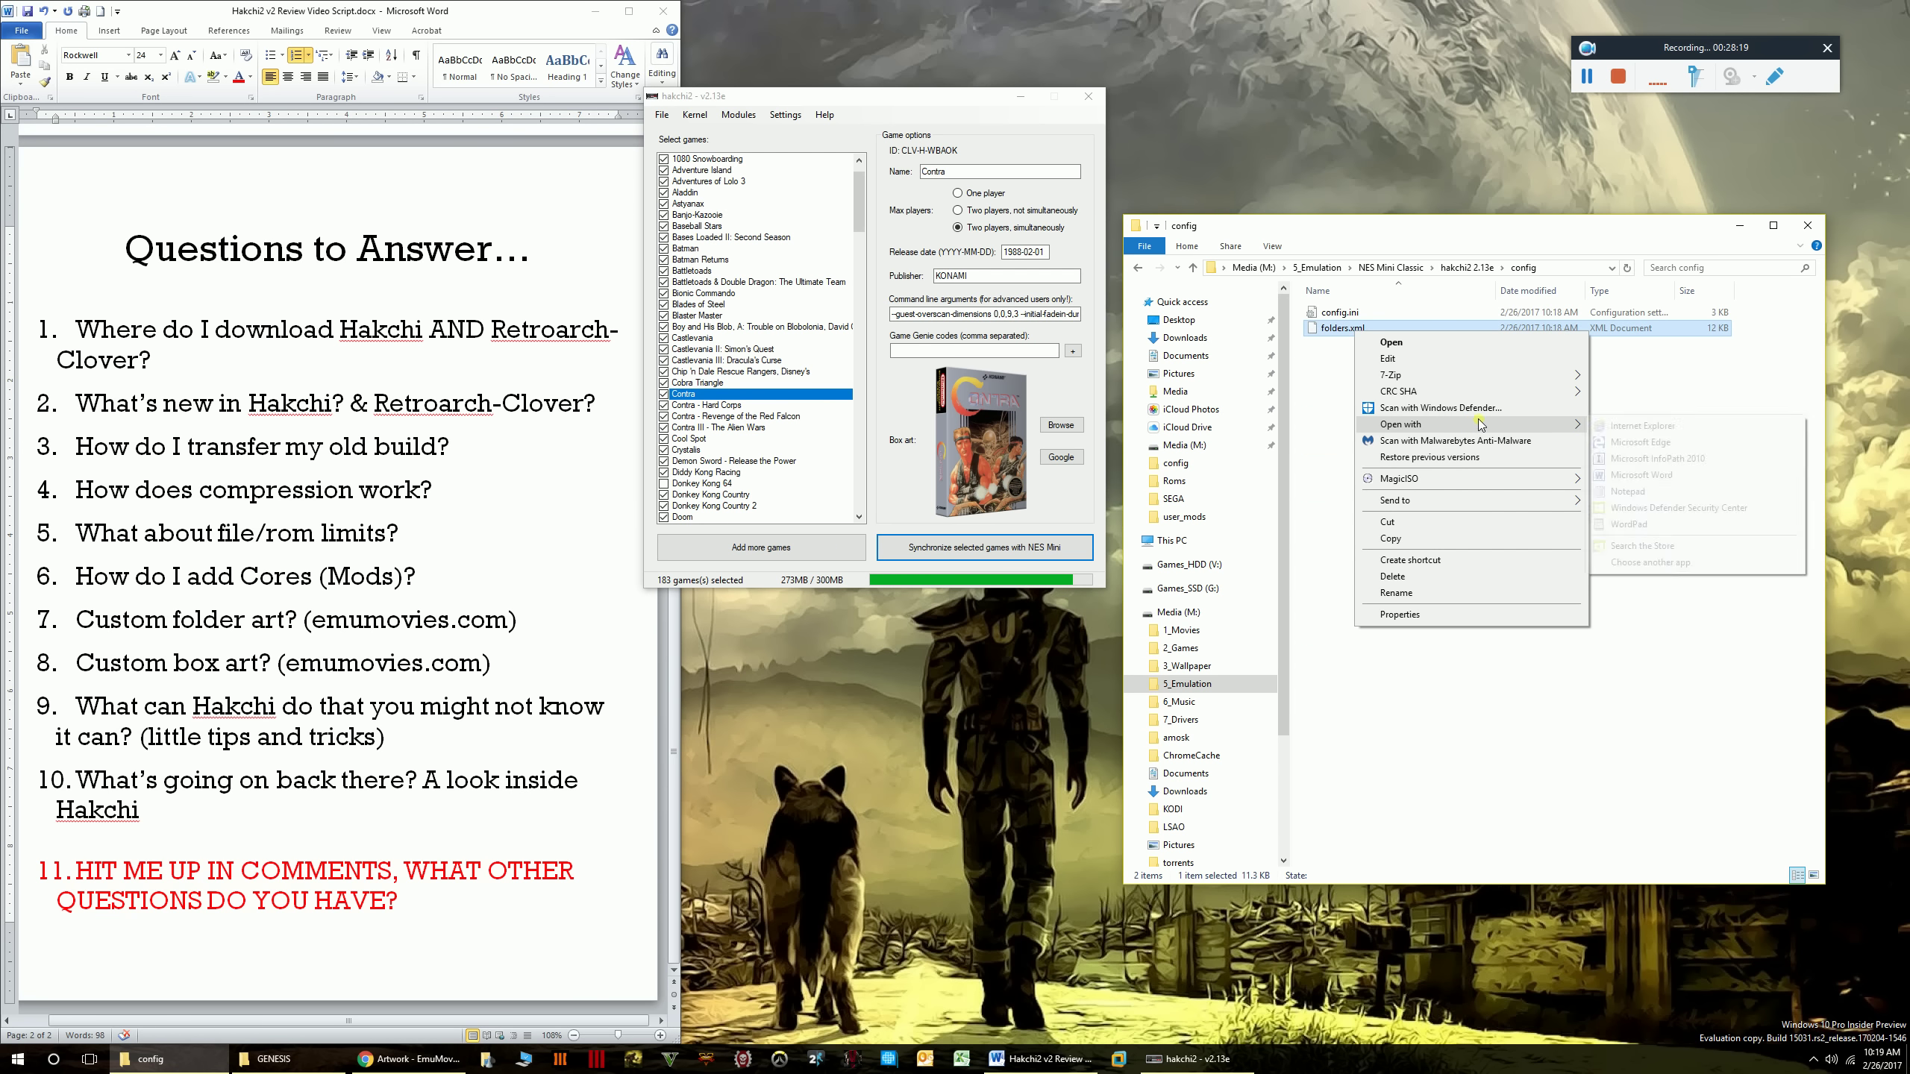
left_click(1626, 527)
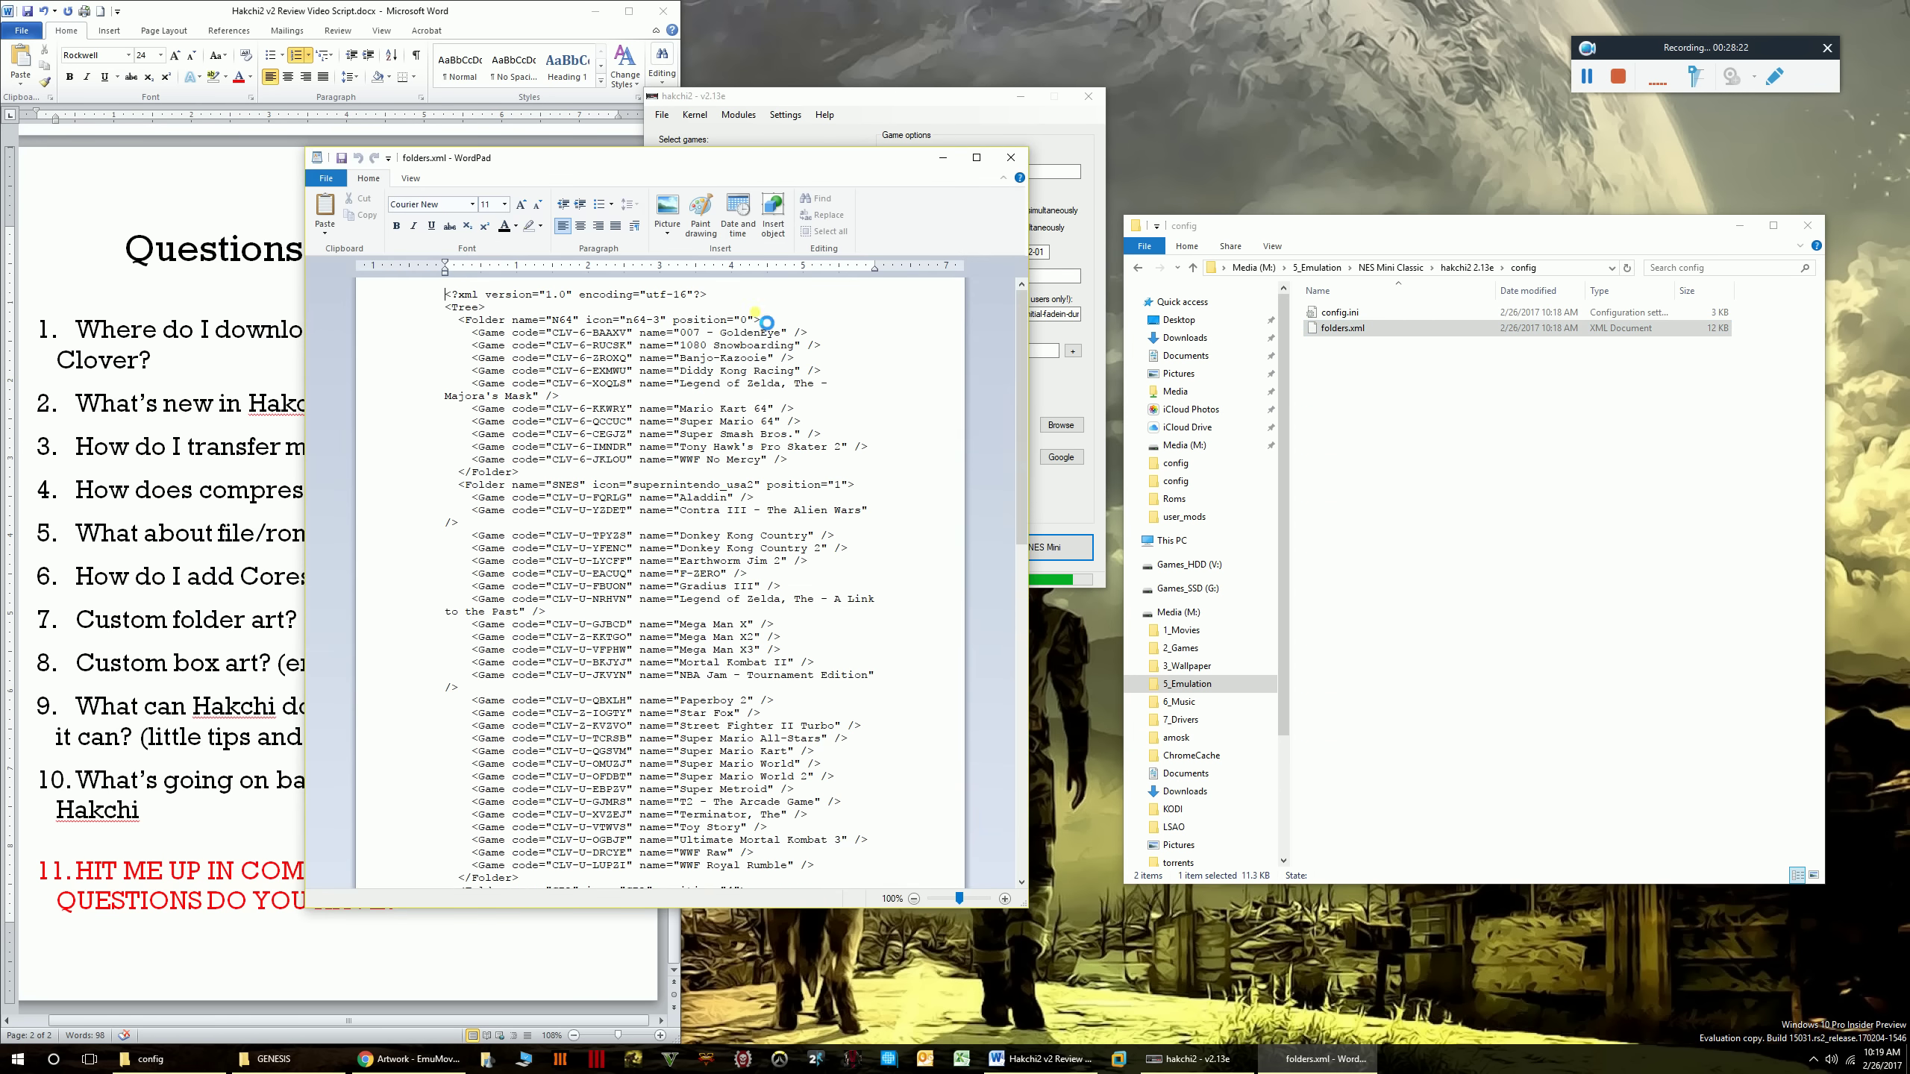
left_click_drag(671, 170, 1380, 209)
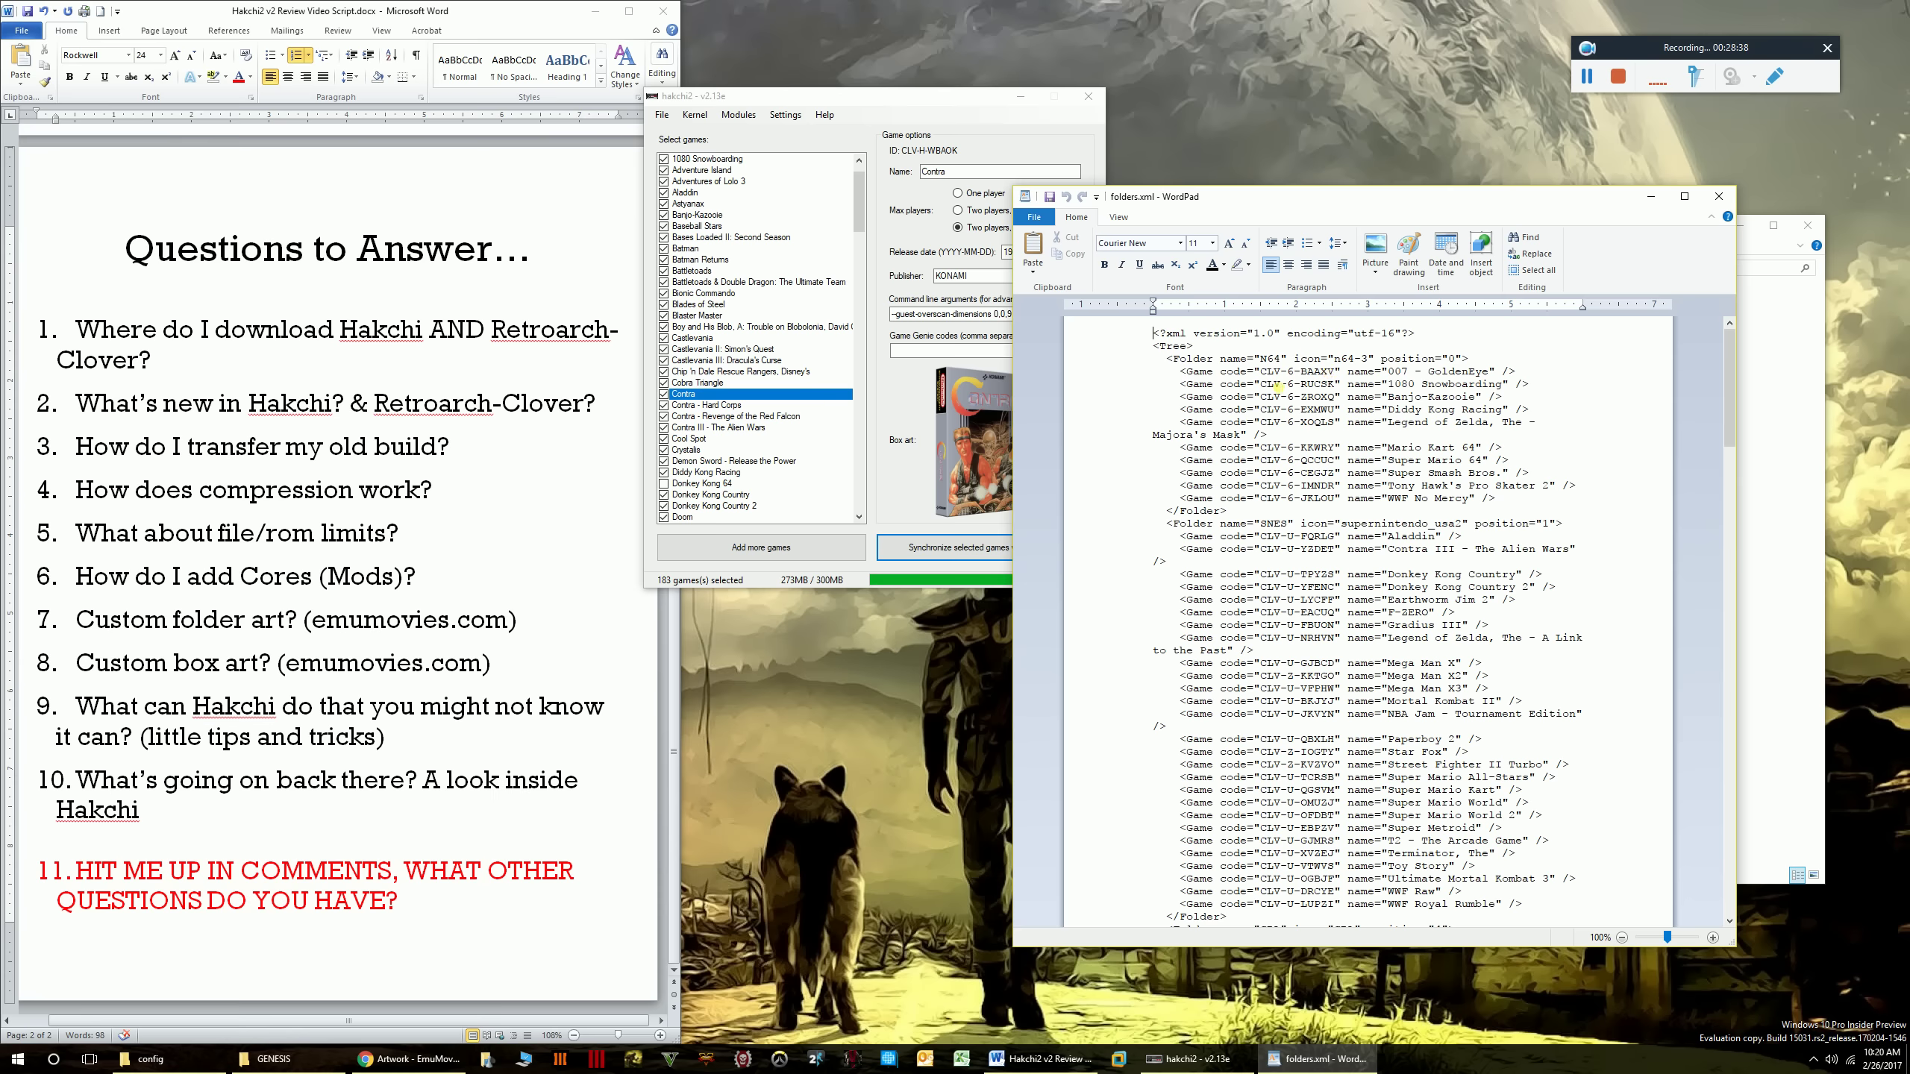
- Examine the game codes and names in folders.xml, and move the WordPad window clear of the File Explorer window
left_click_drag(1261, 371, 1447, 372)
scroll(1280, 420, "down", 15)
left_click_drag(1731, 494, 1731, 335)
left_click_drag(1438, 201, 772, 273)
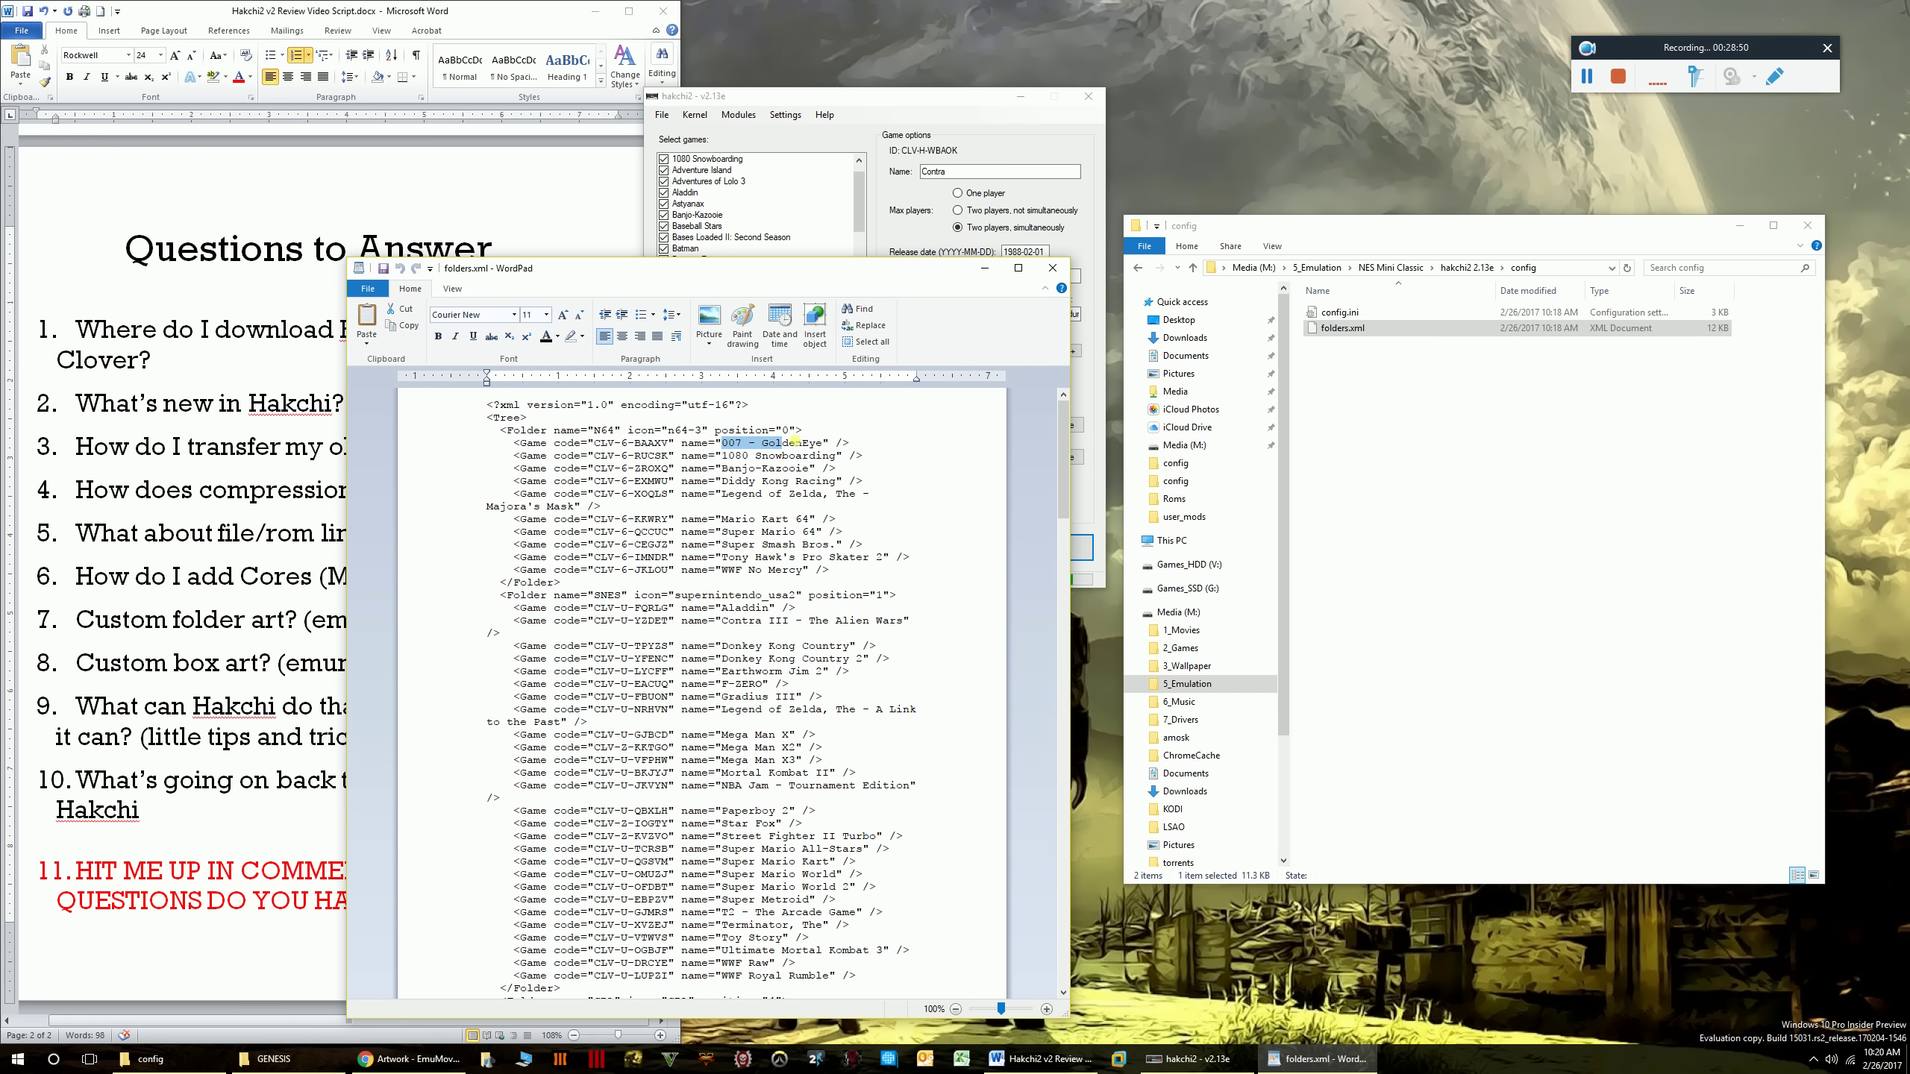
left_click(649, 456)
- Go back up to the hakchi2 2.13e folder and open the CLV-6-ZROXQ folder inside games
key("BackSpace")
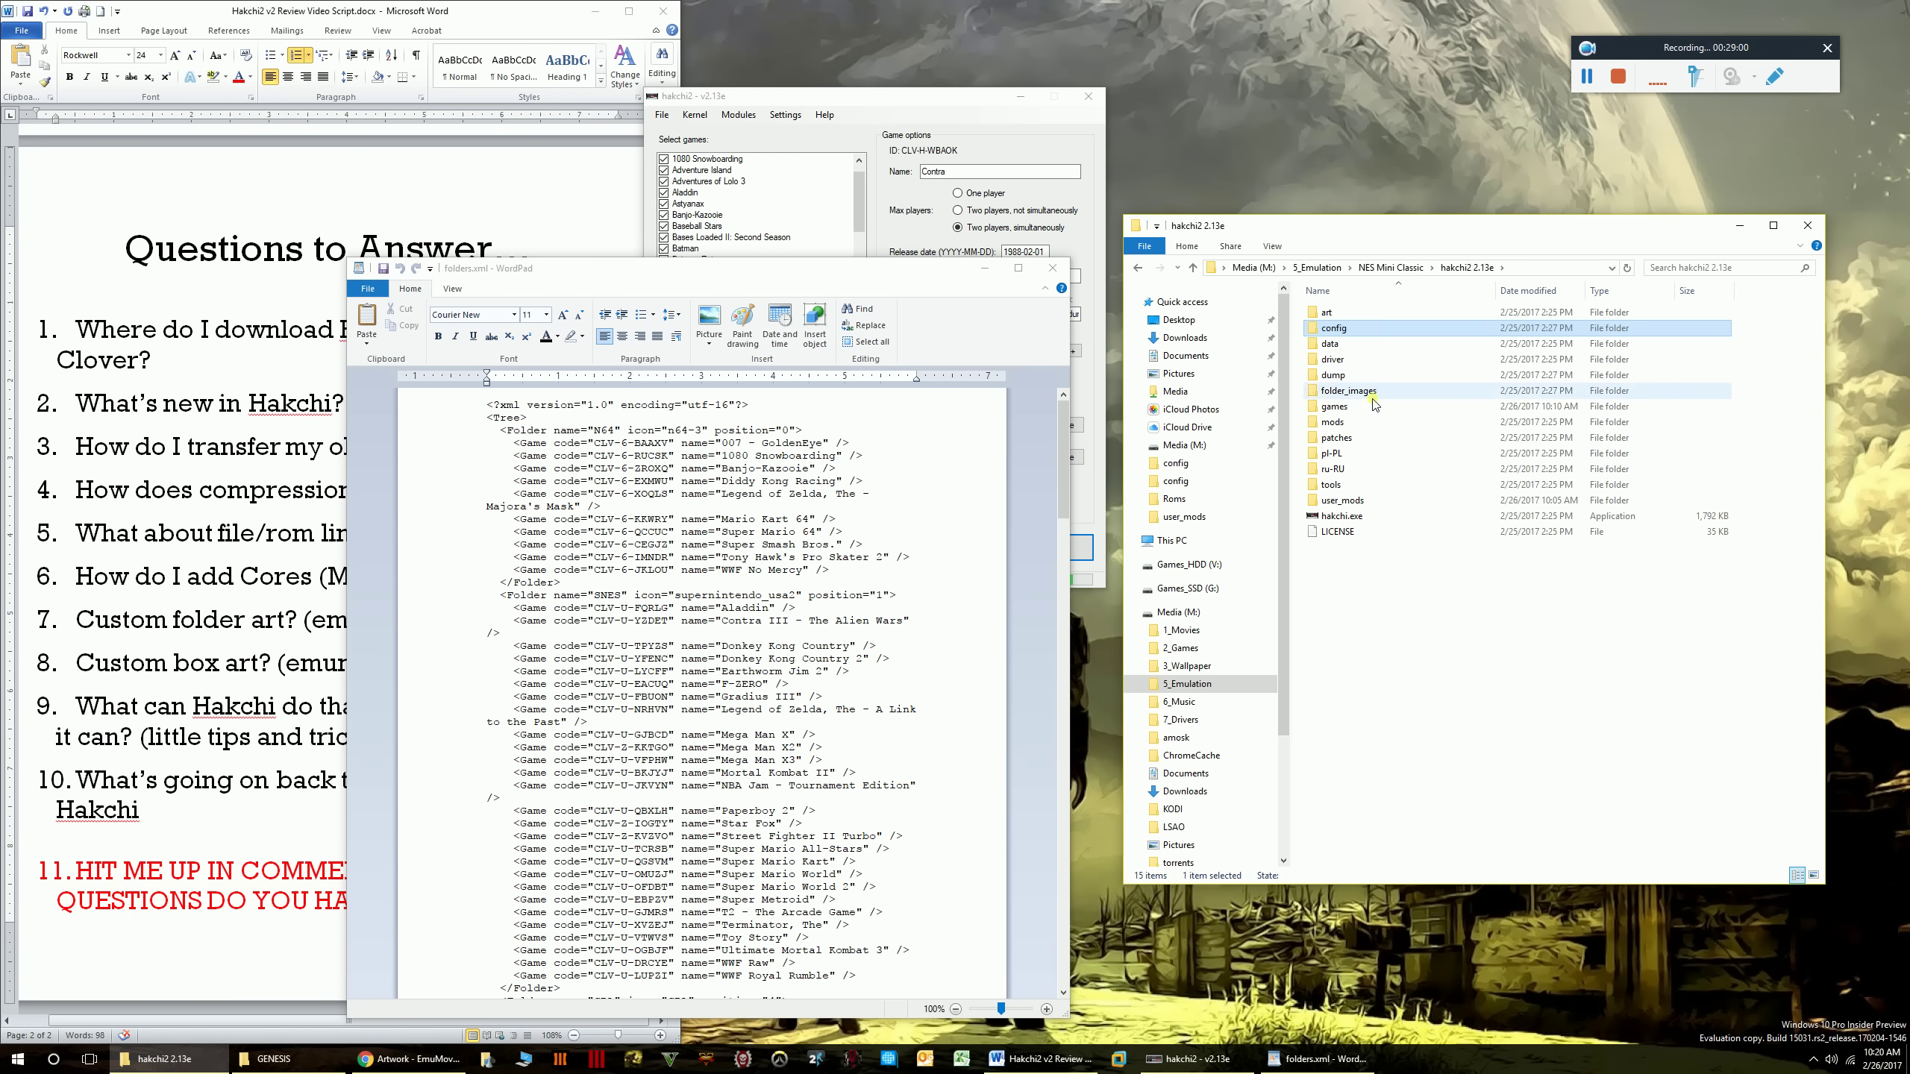
double_click(1346, 408)
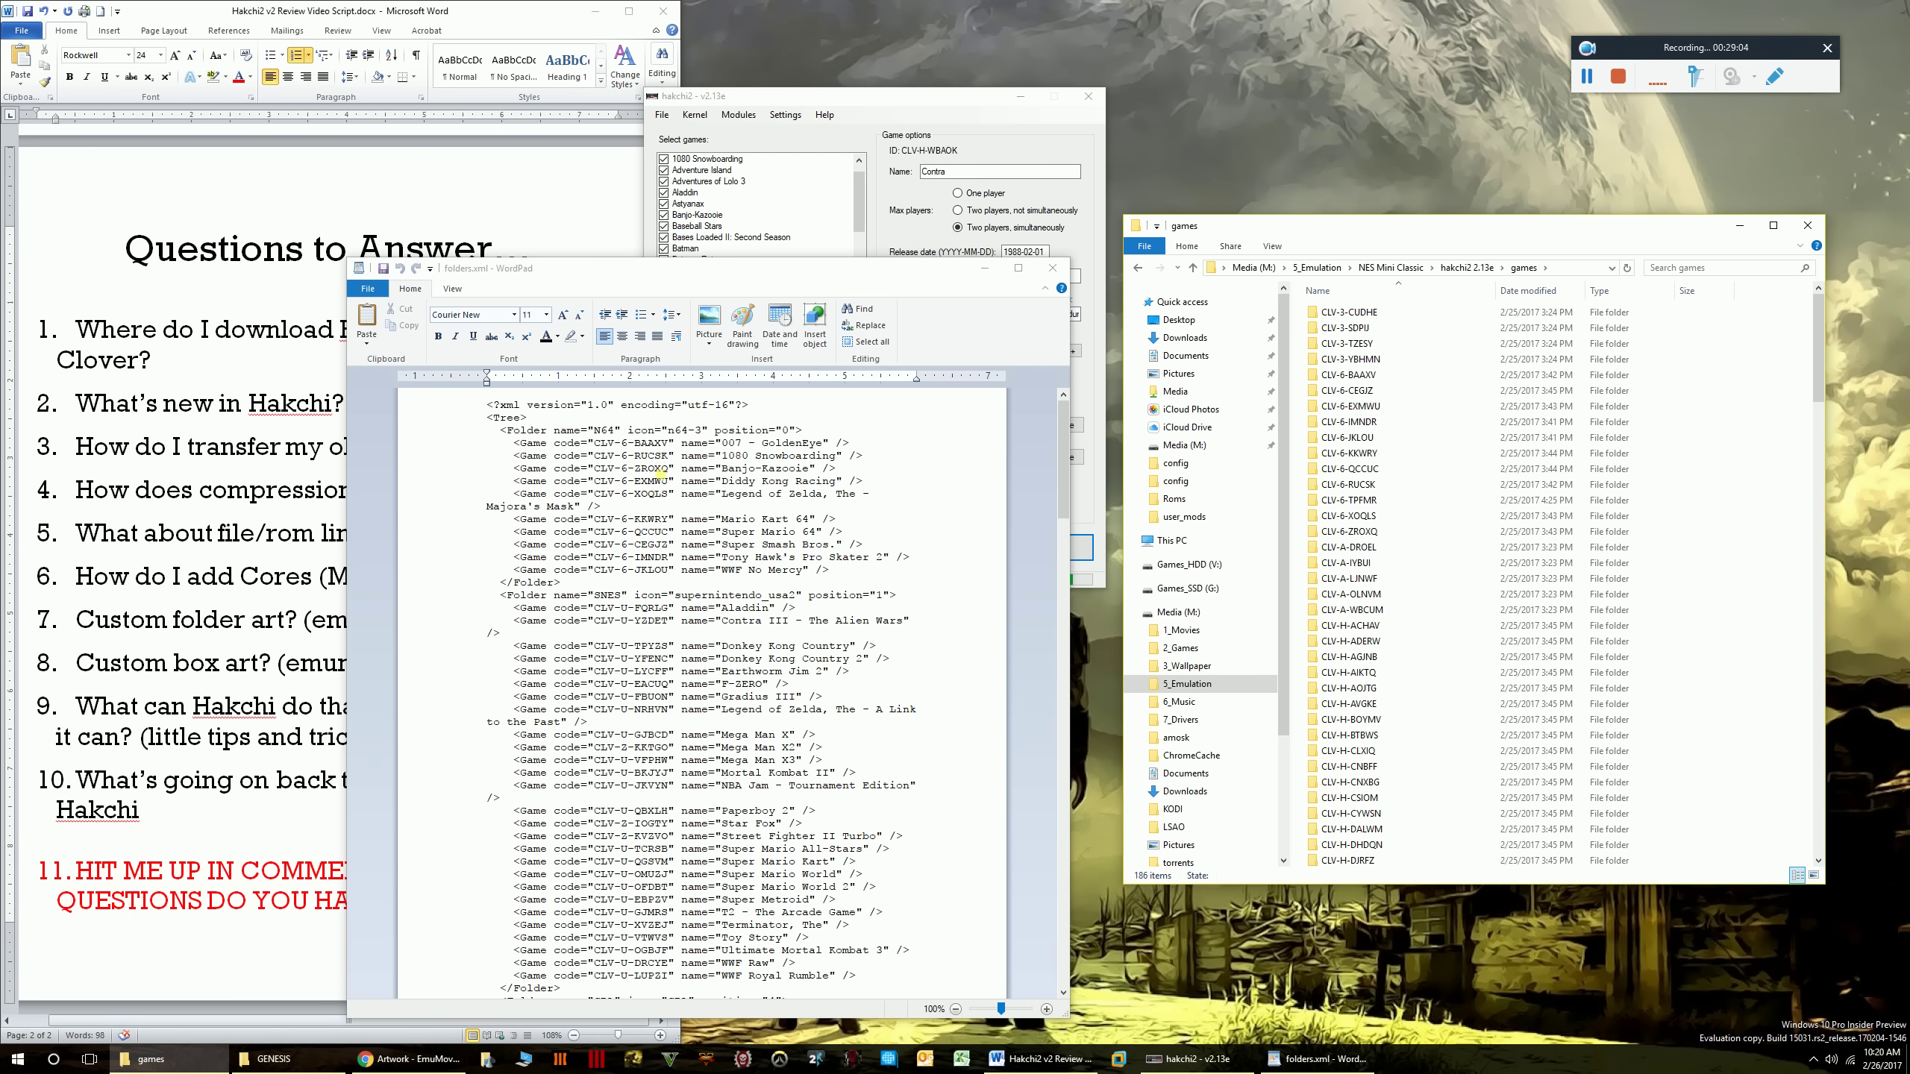
double_click(1358, 534)
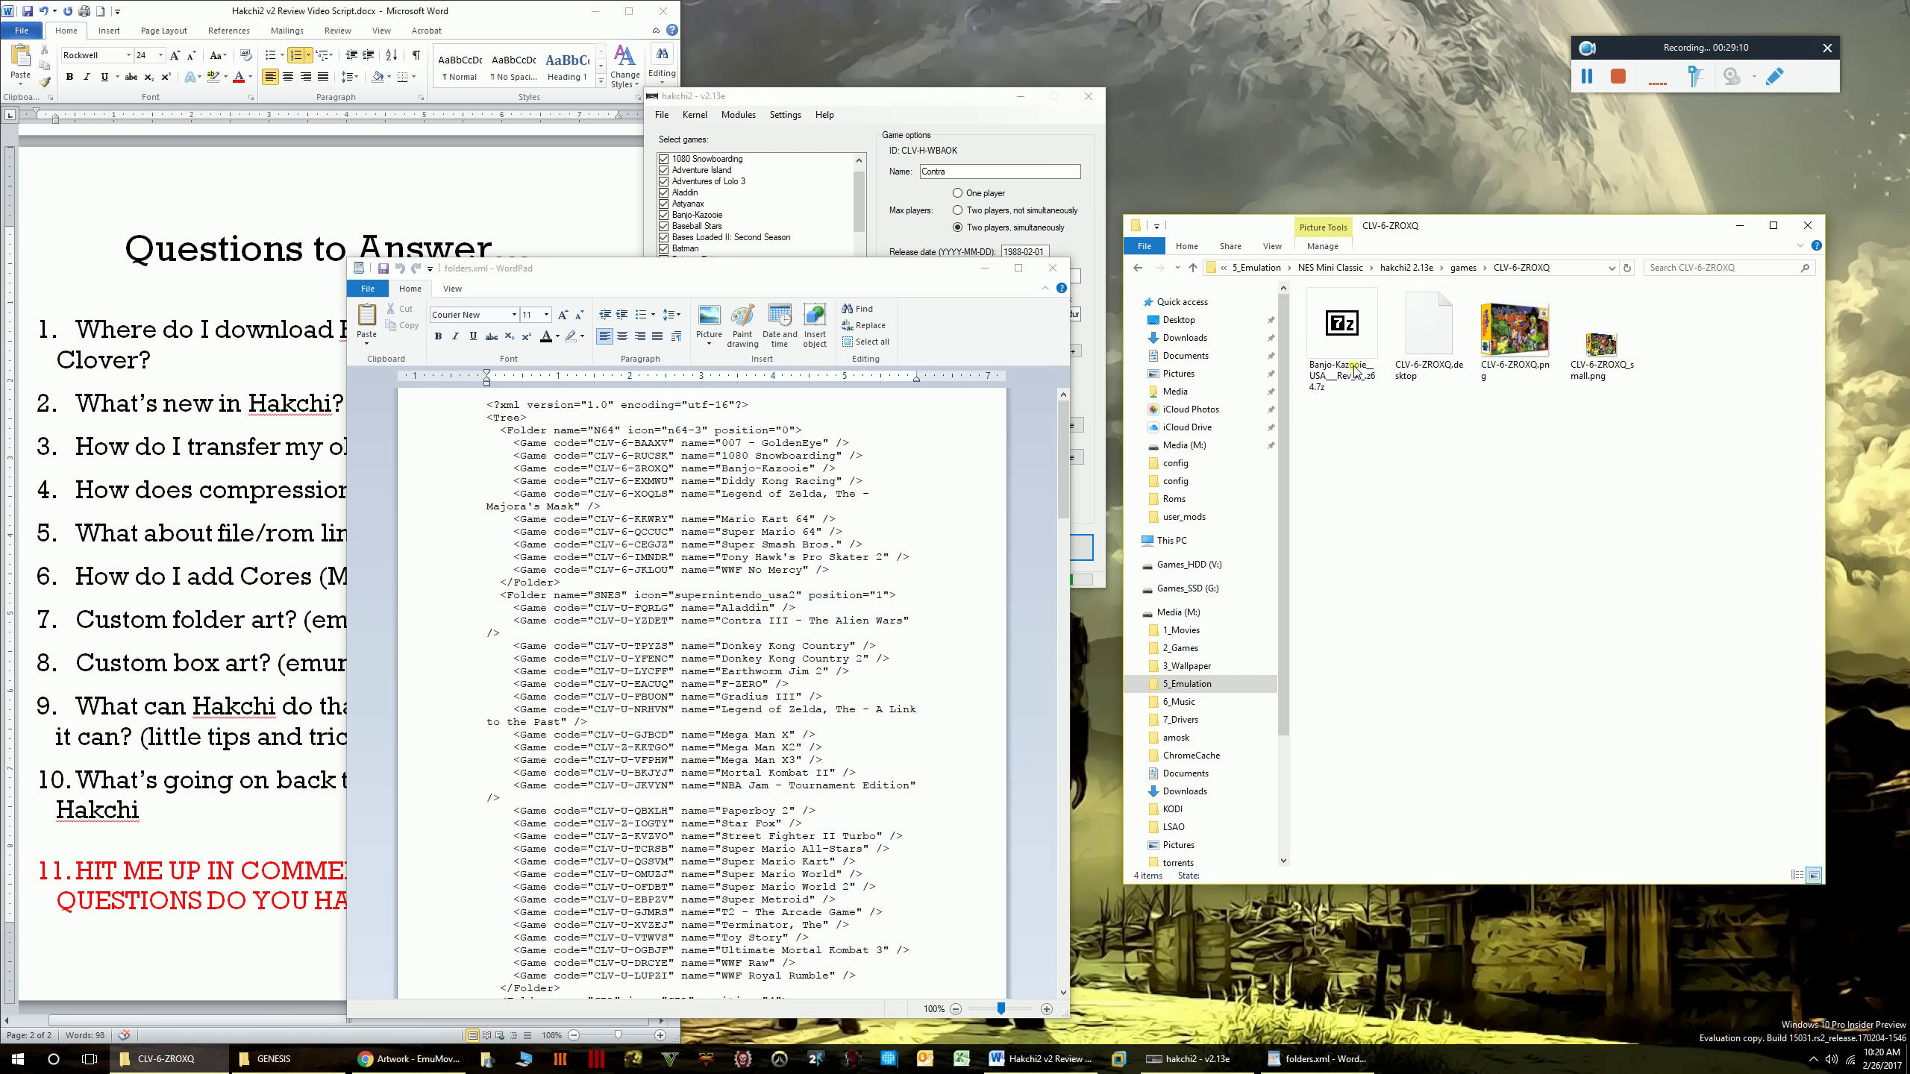
- Switch the CLV-6-ZROXQ folder to the details view and widen the Name column to show the full file names
left_click_drag(1496, 228, 1492, 223)
left_click(1269, 245)
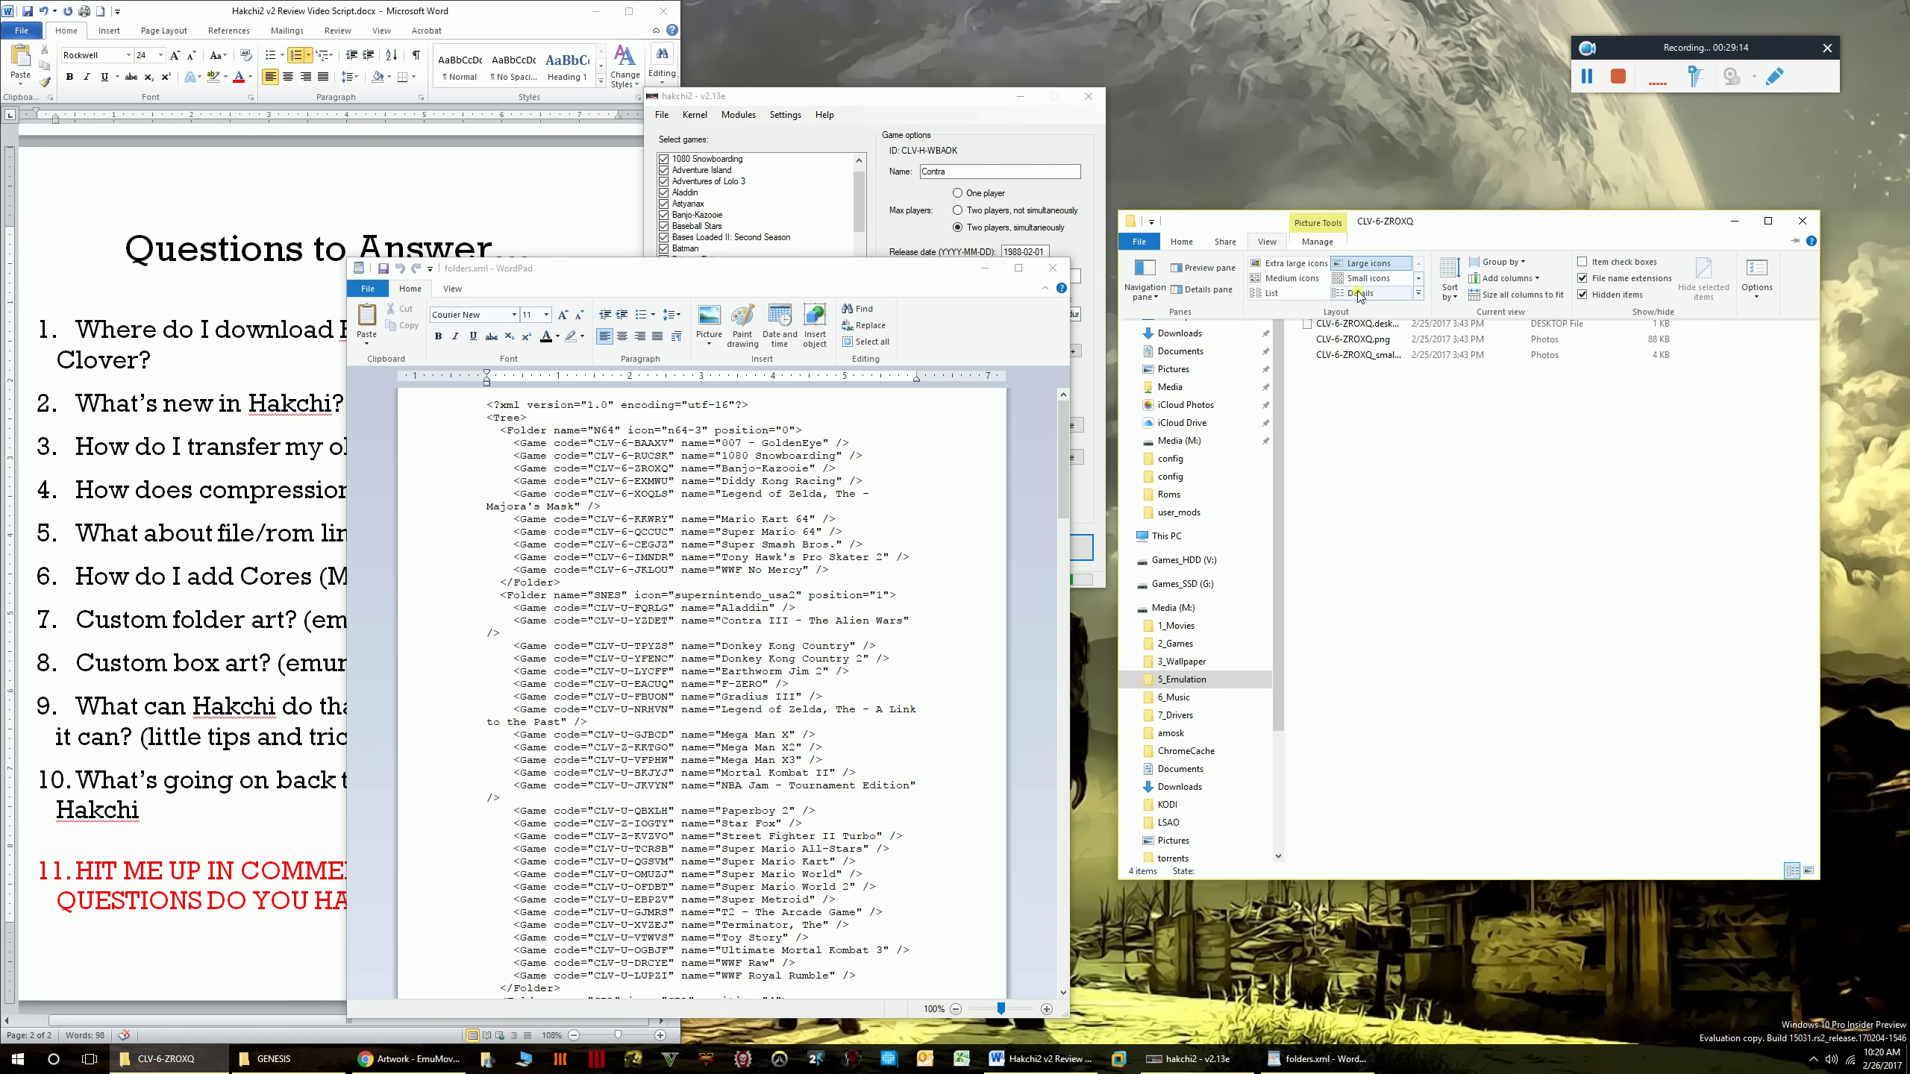
left_click(1359, 293)
left_click_drag(1414, 293, 1489, 293)
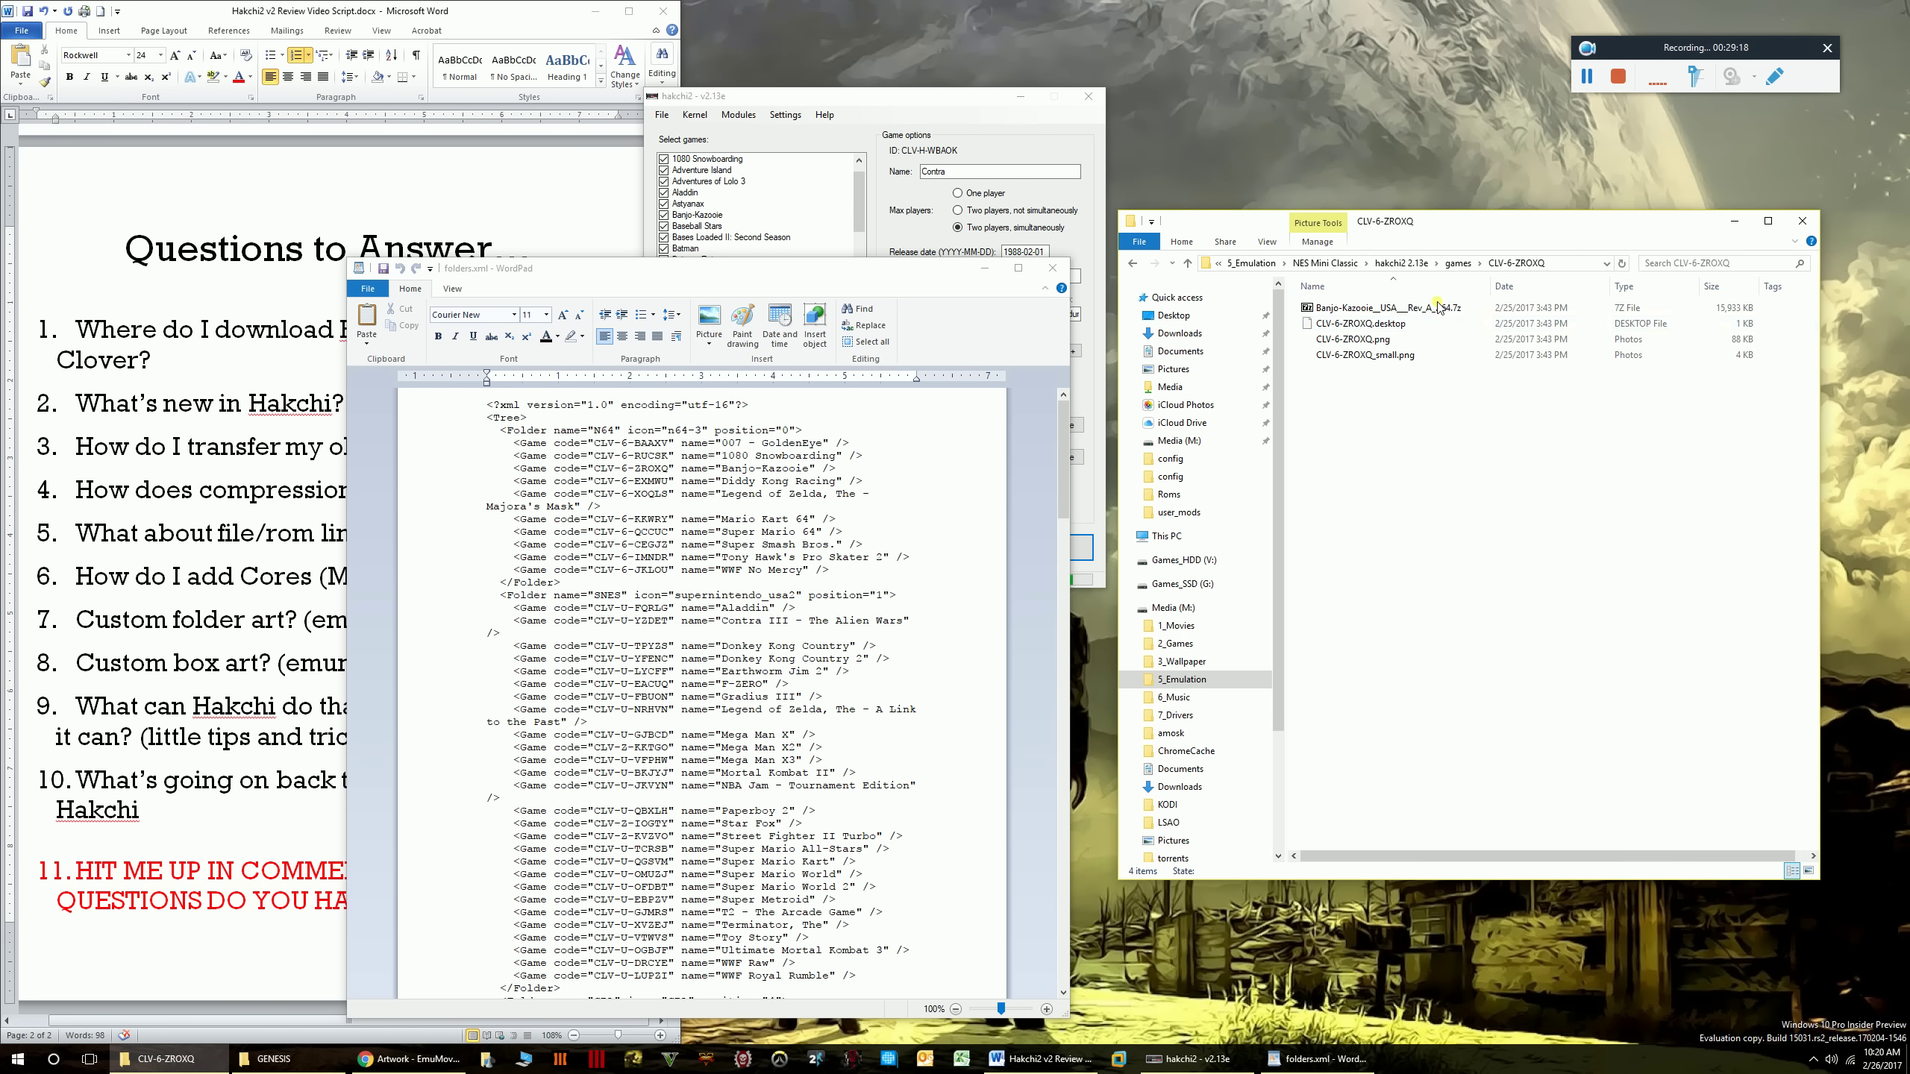
- Open a second File Explorer window at Media (M:), 5_Emulation, Roms, N64, Roms and find the Banjo-Kazooie files
left_click(1474, 501)
key("super+e")
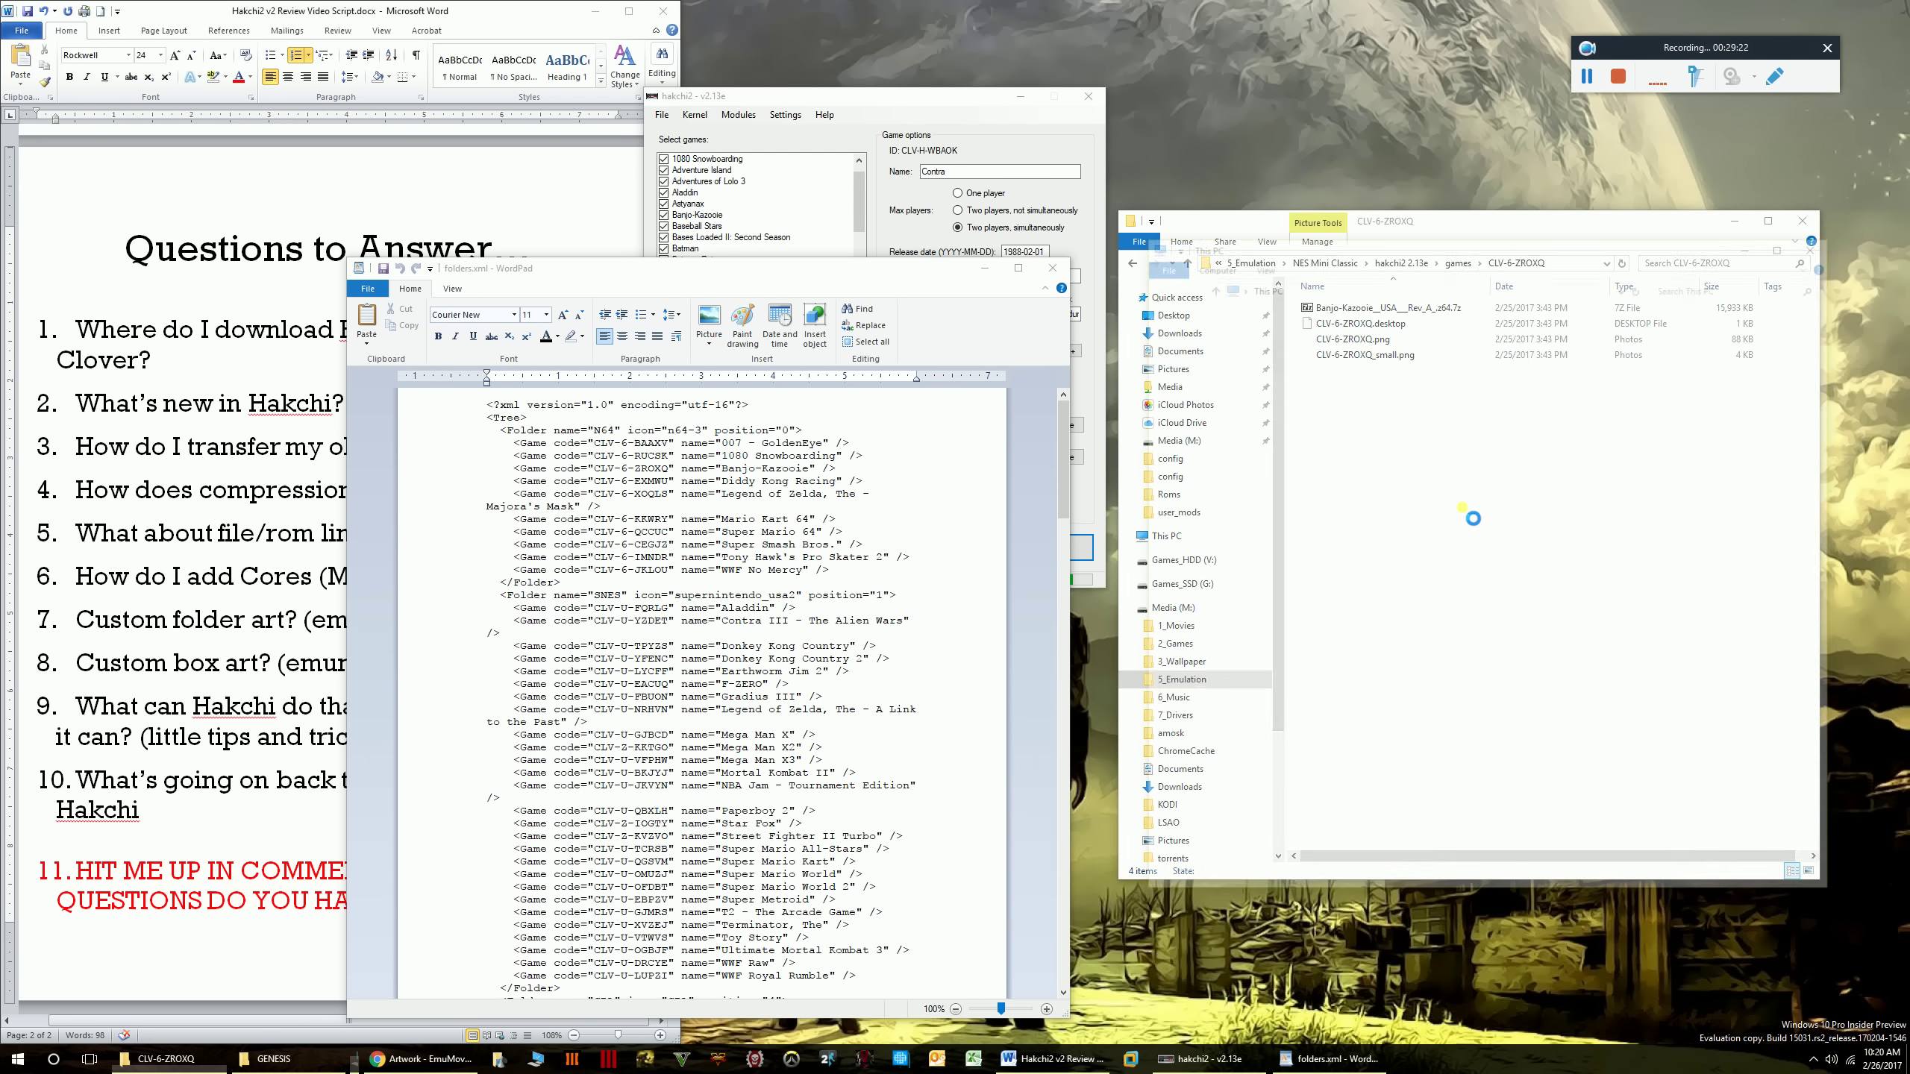
left_click_drag(1378, 387, 1394, 401)
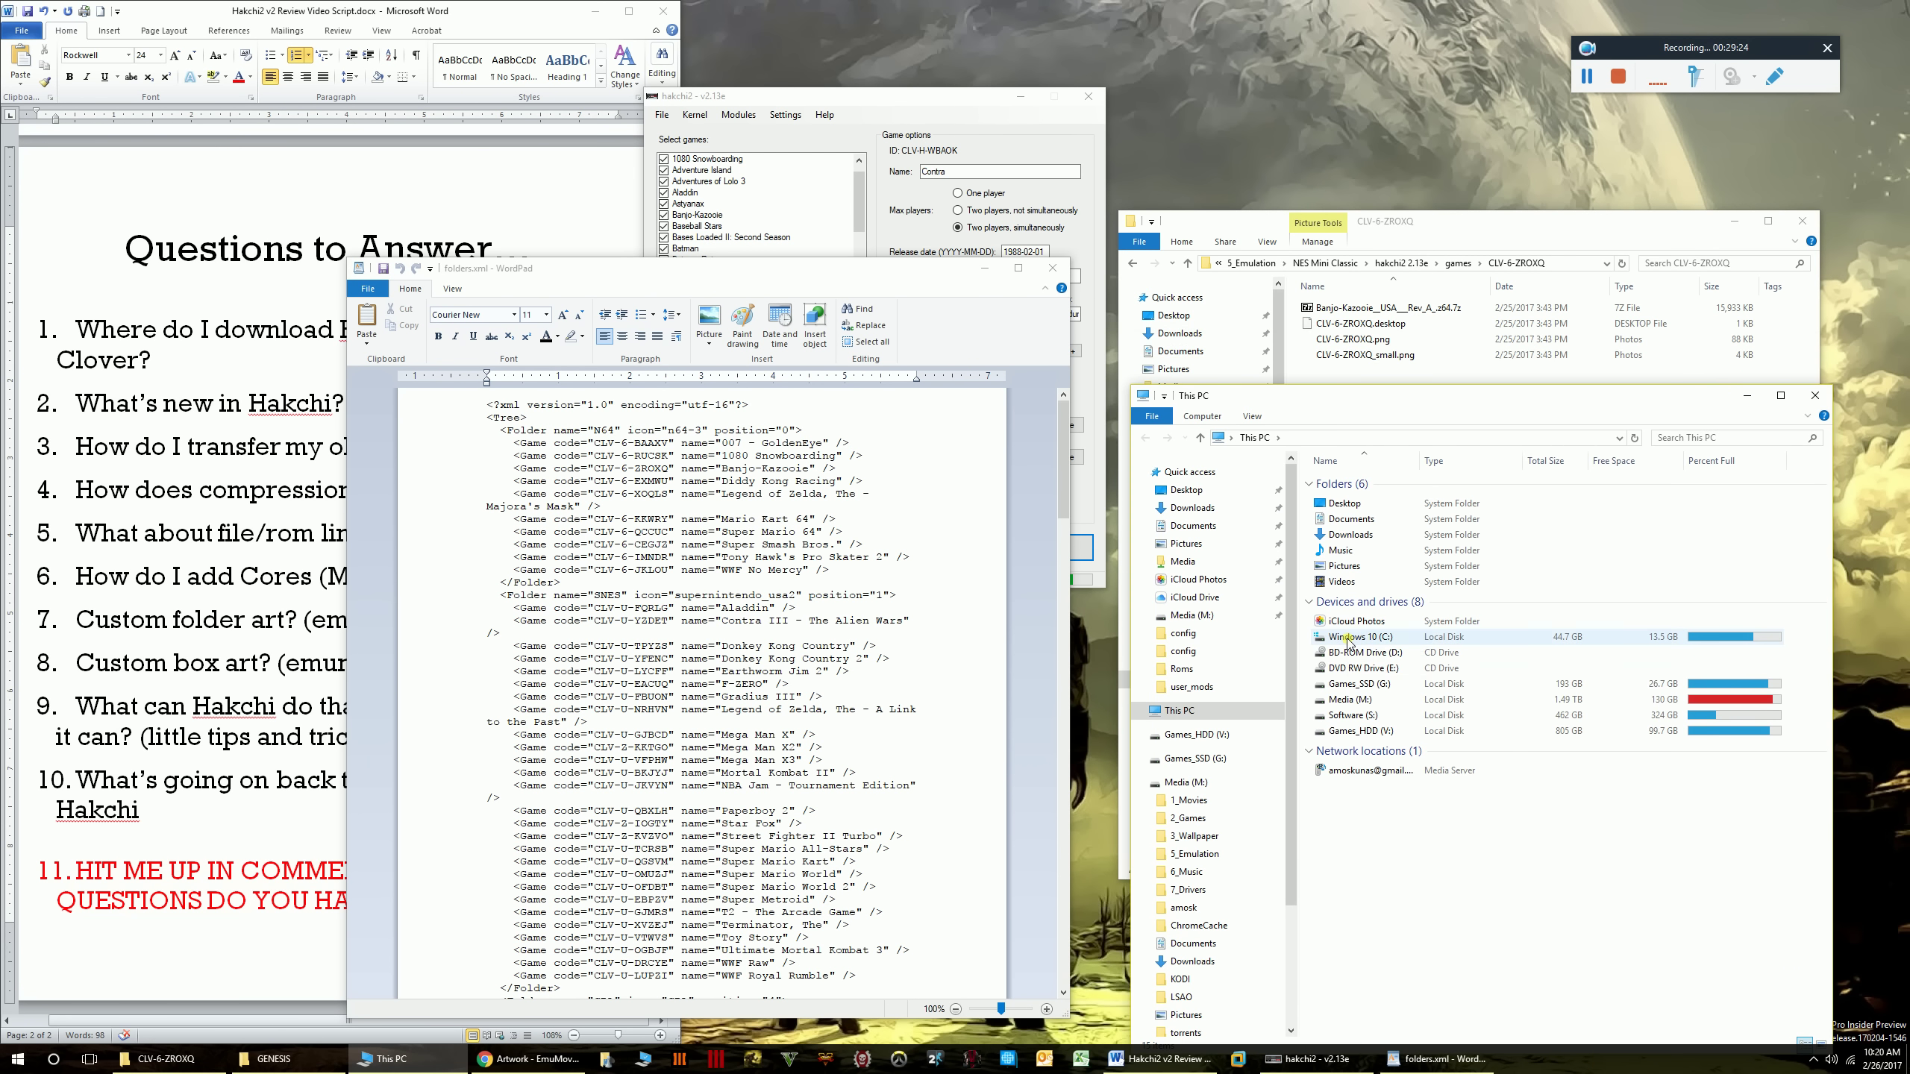
double_click(1348, 700)
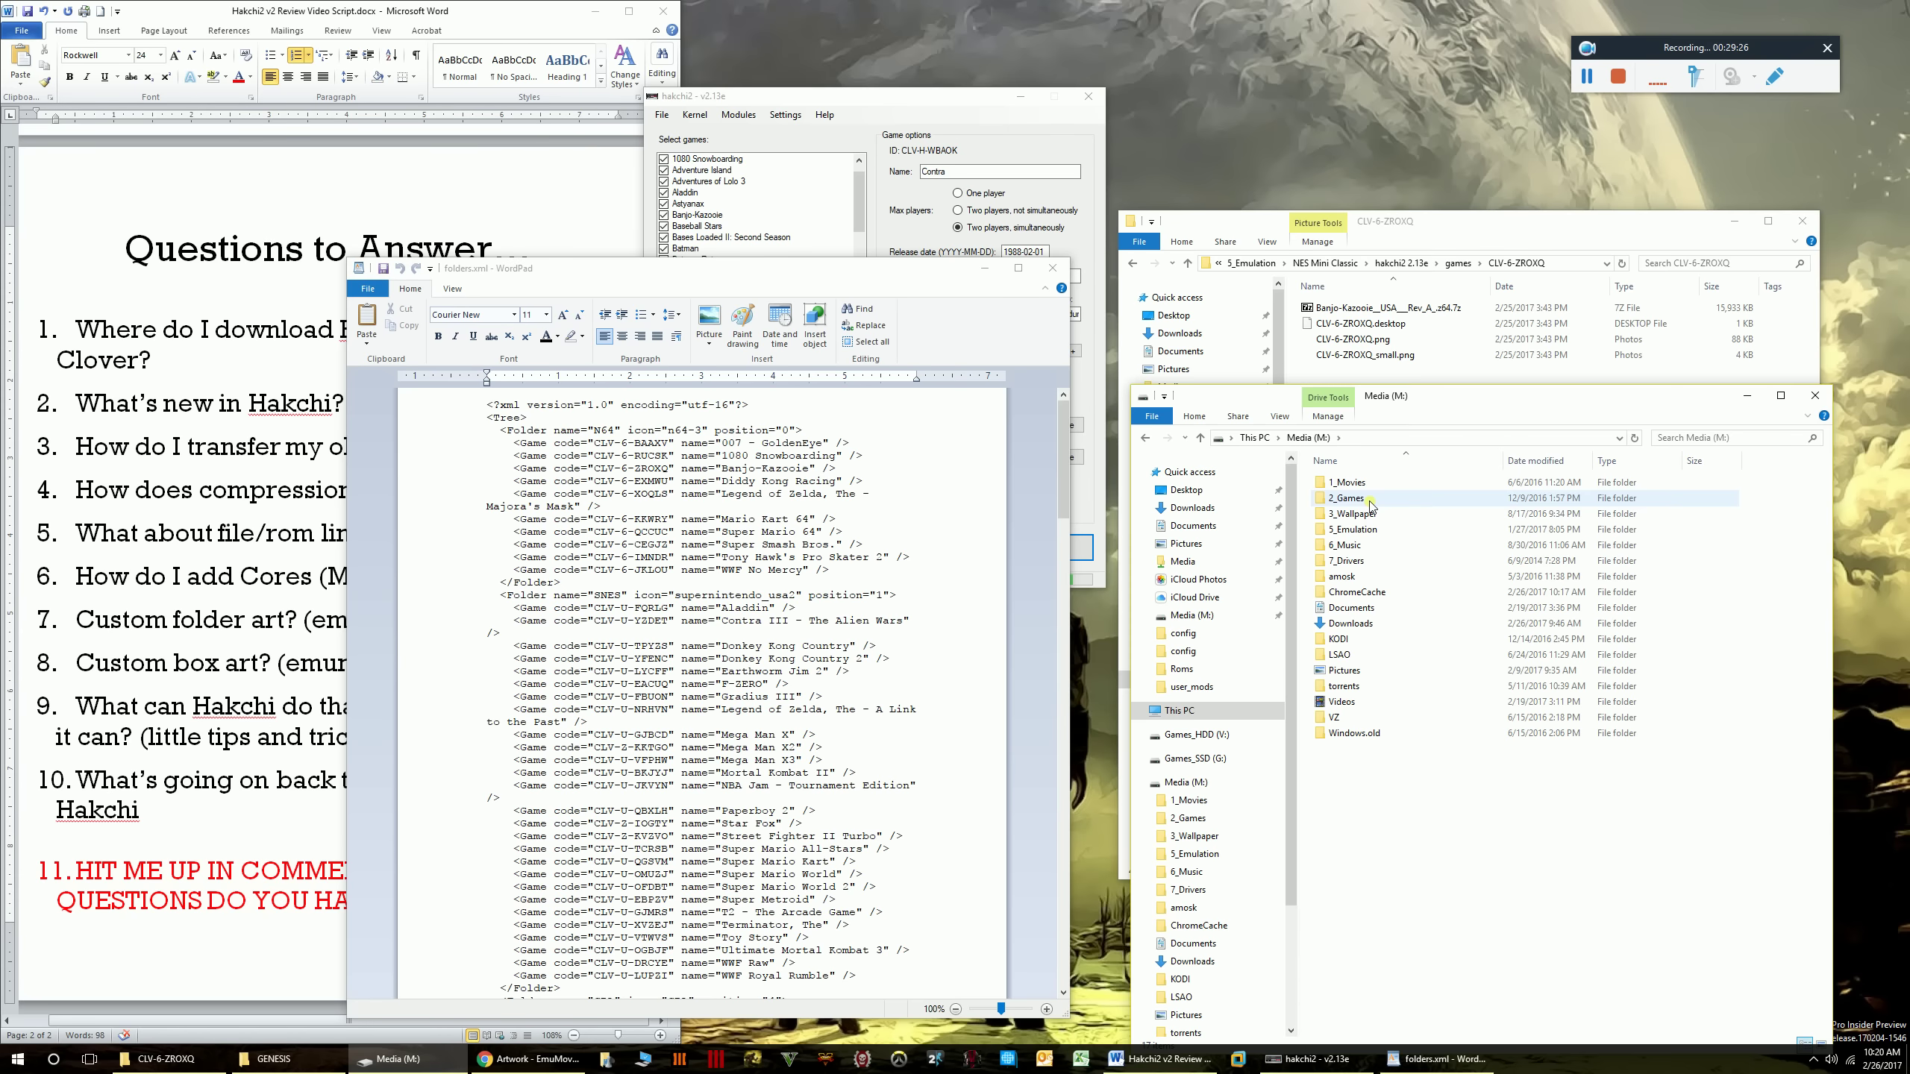
double_click(1362, 528)
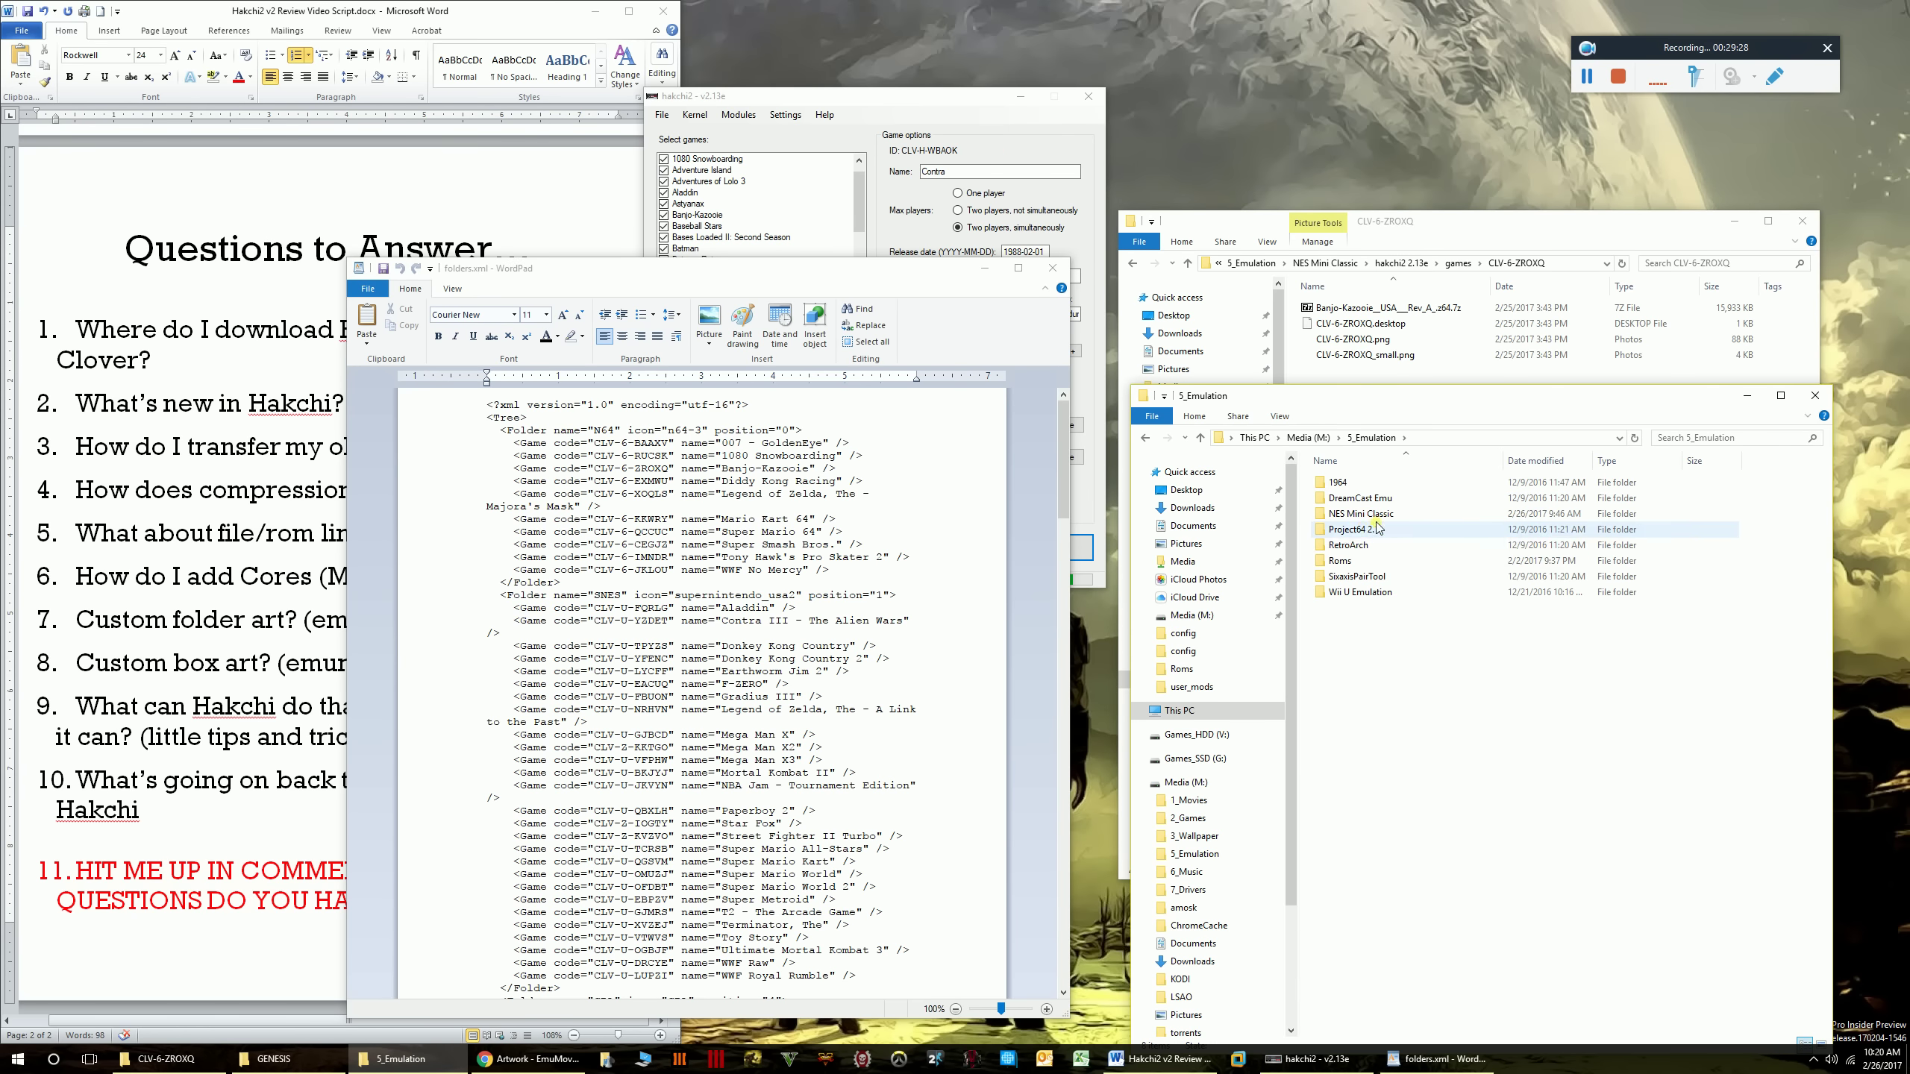
double_click(1387, 564)
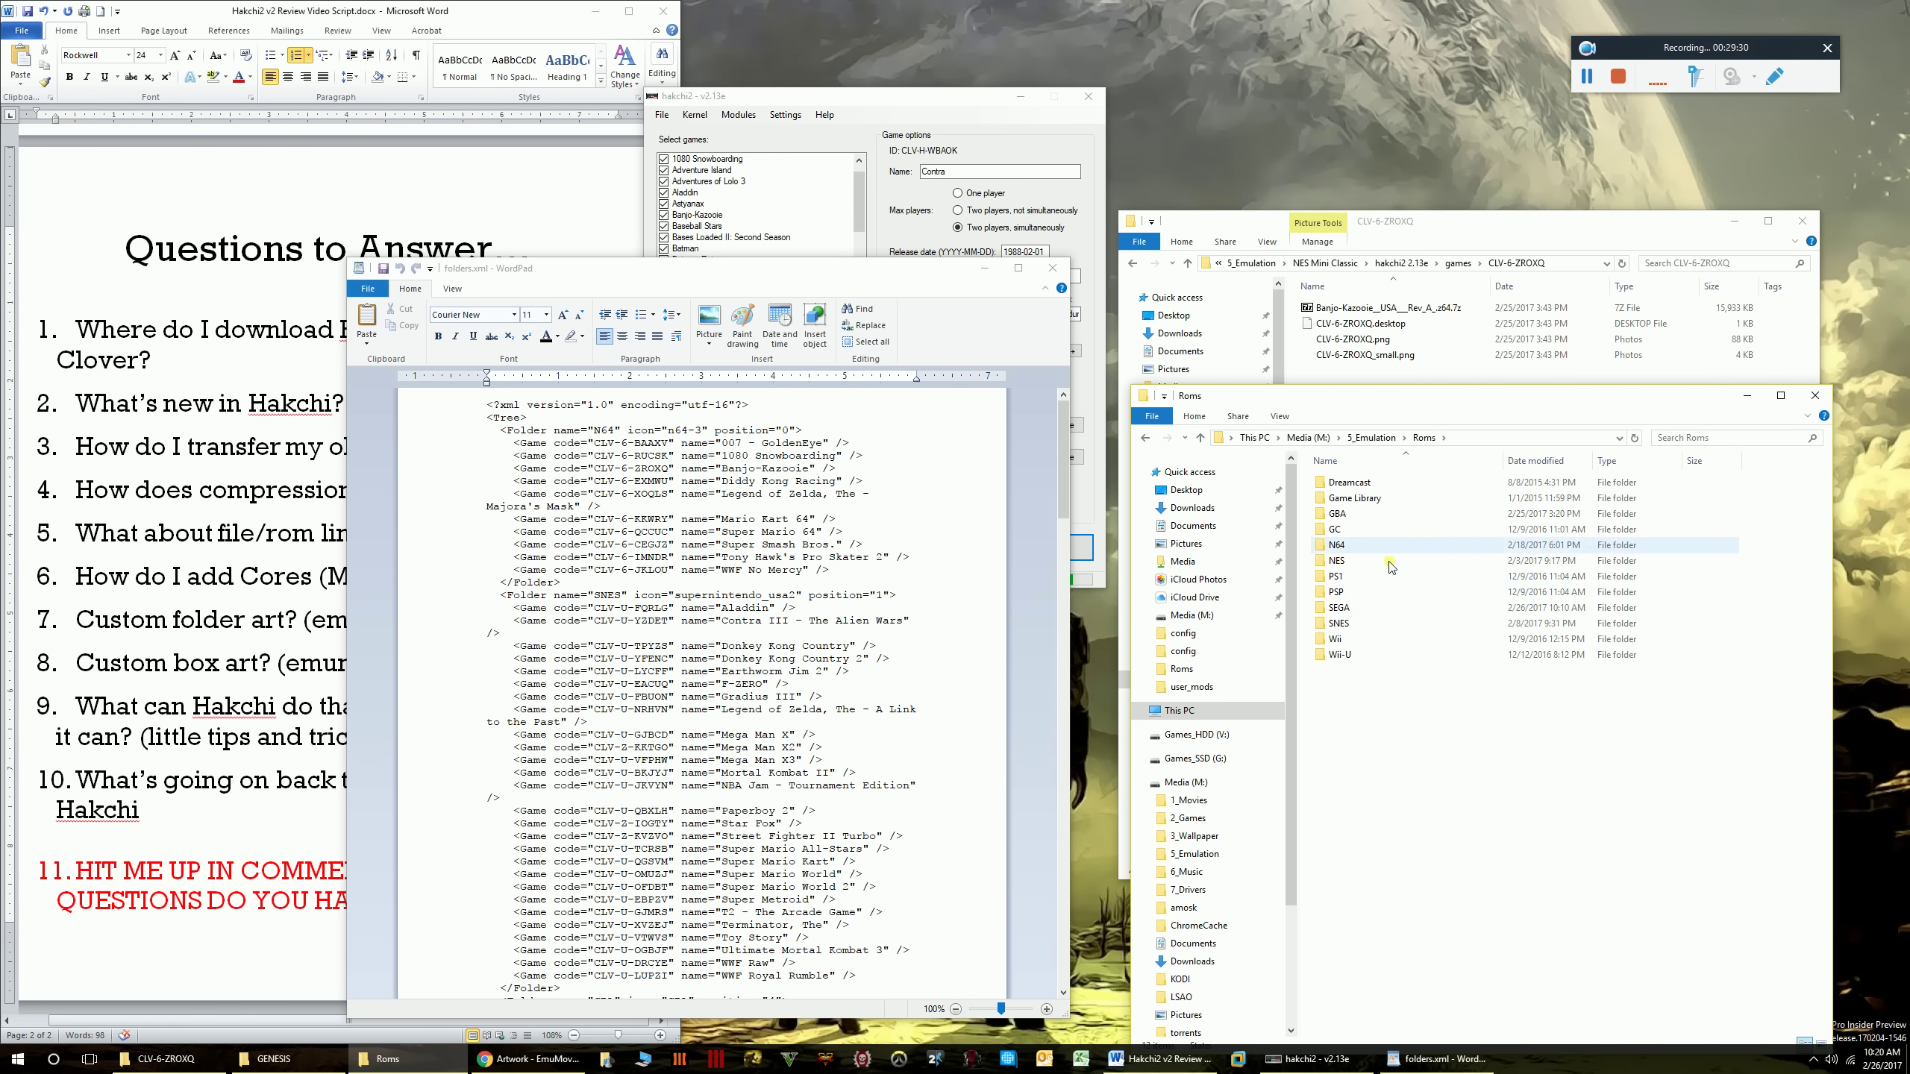
double_click(1345, 545)
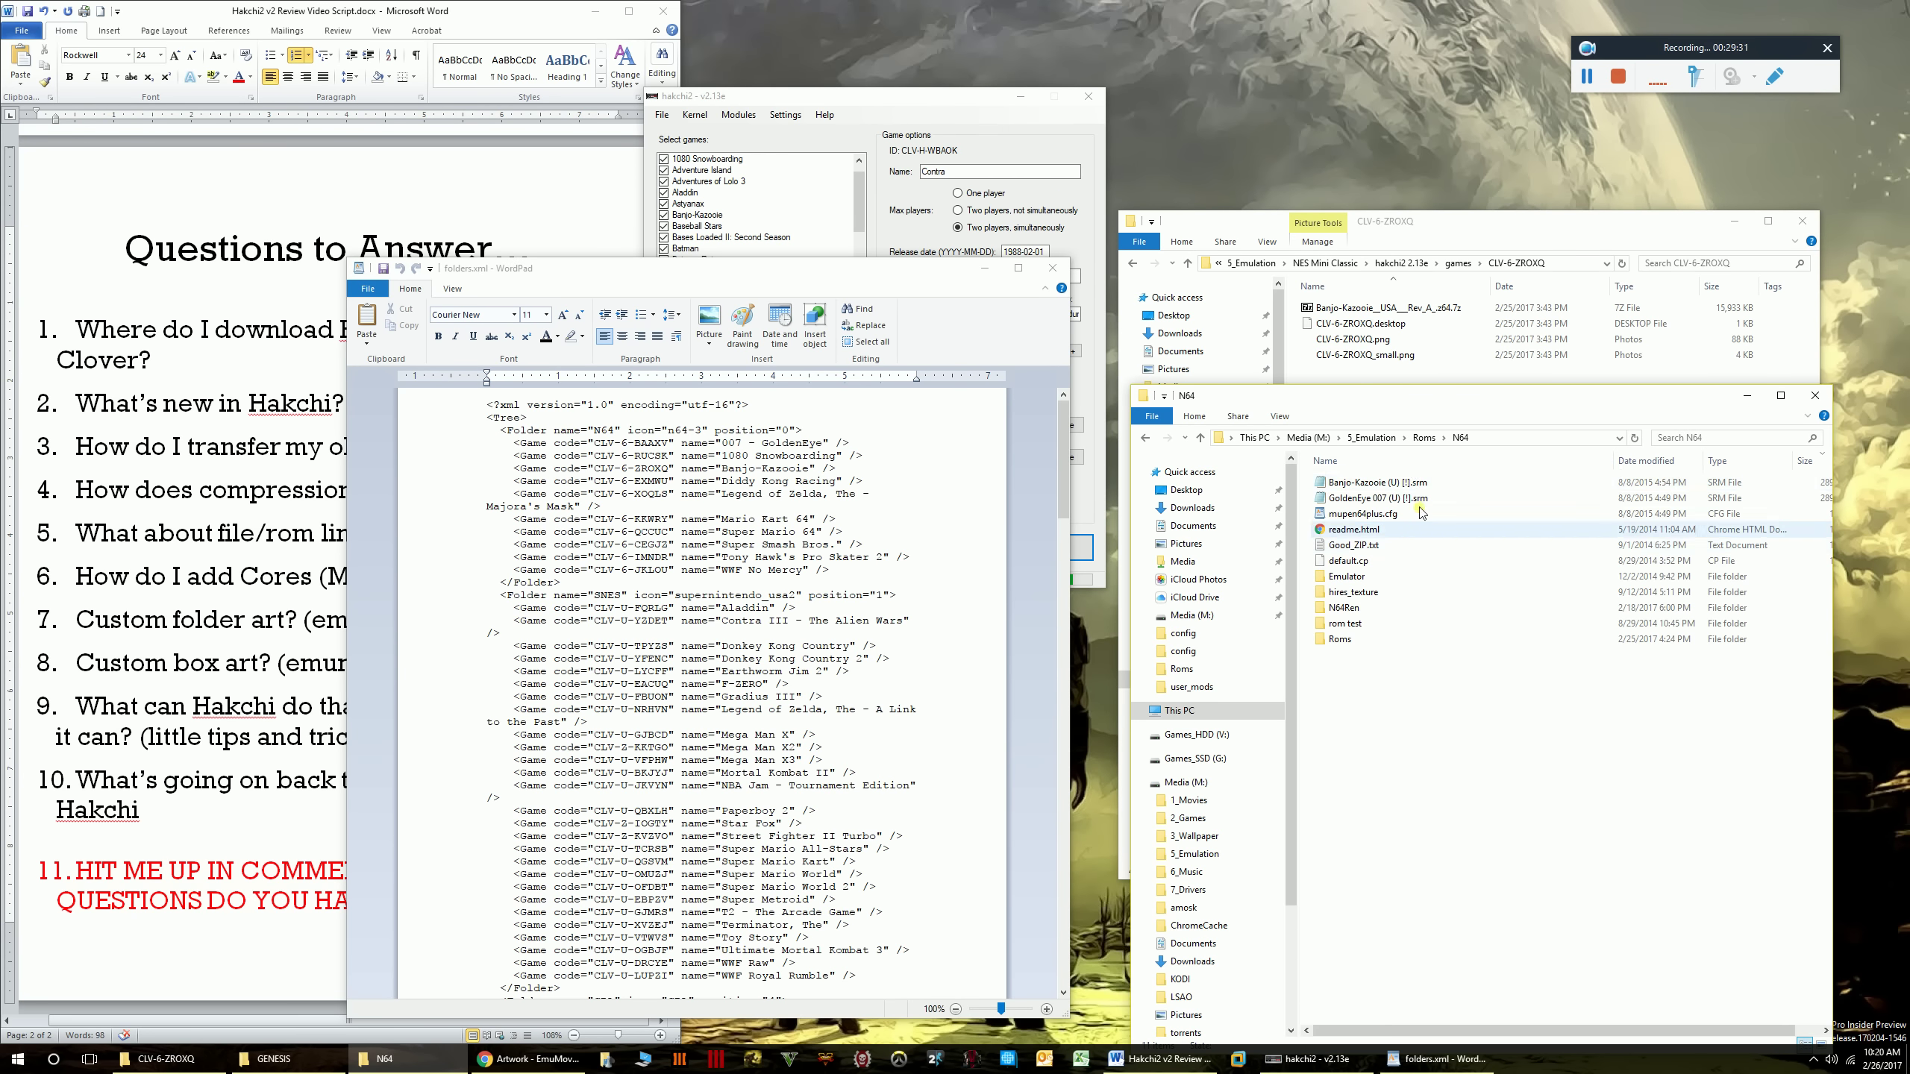
double_click(1339, 638)
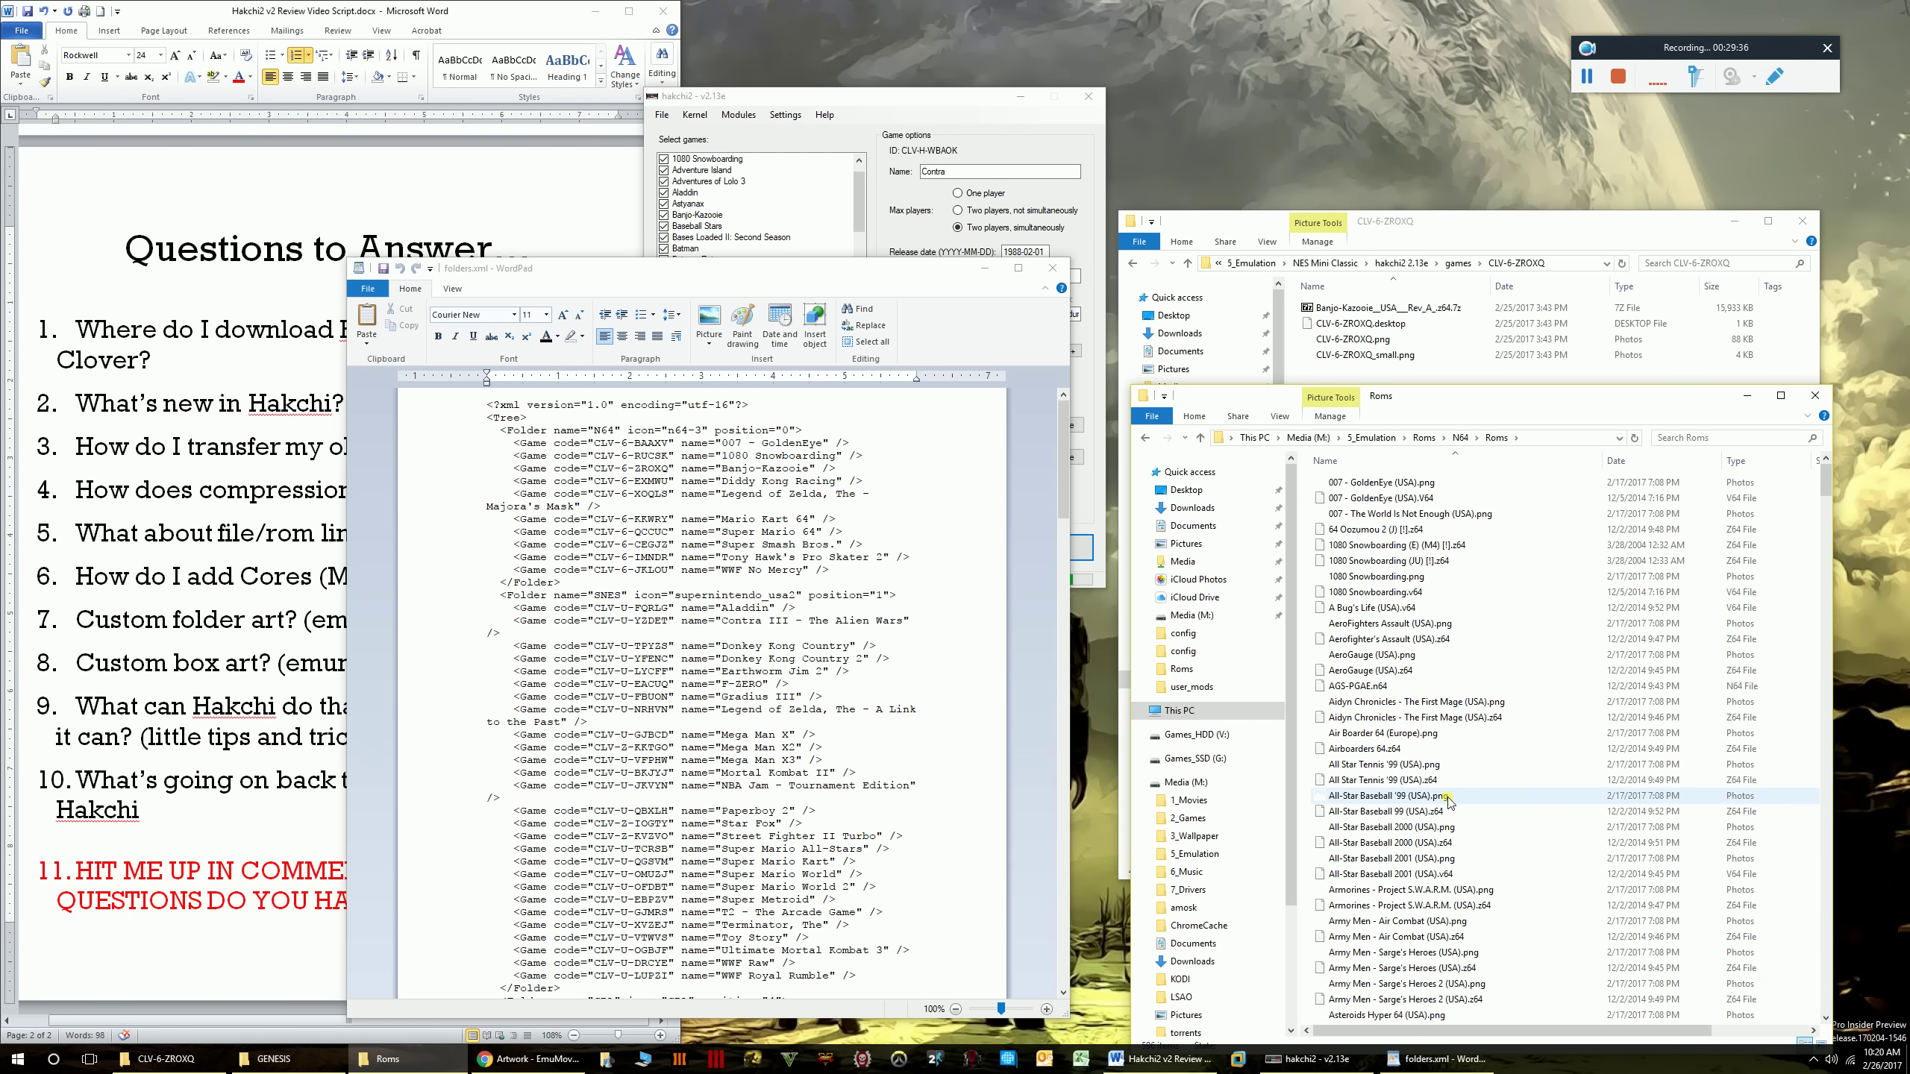
scroll(1406, 805, "down", 12)
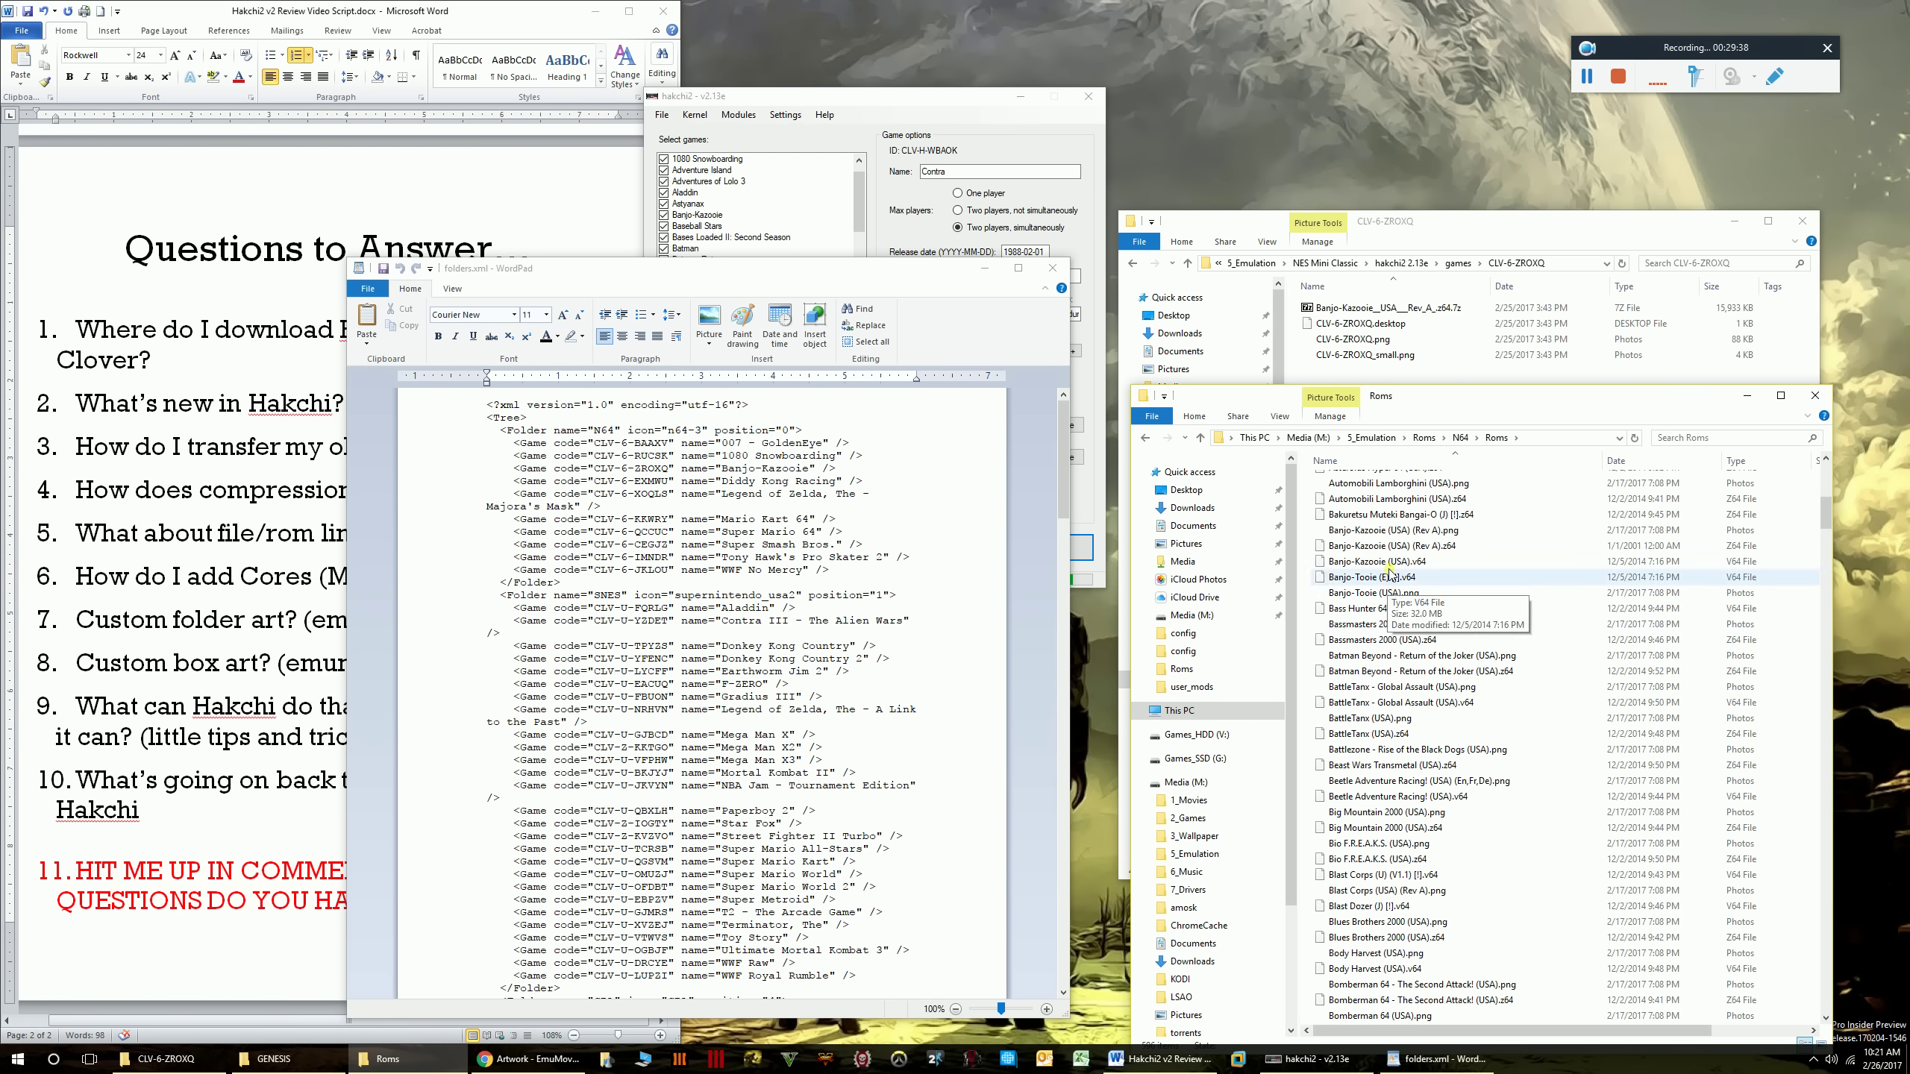
- Widen the N64 Roms window until the Size column shows, and select Banjo-Kazooie (USA).v64 to check its file size
left_click(1388, 564)
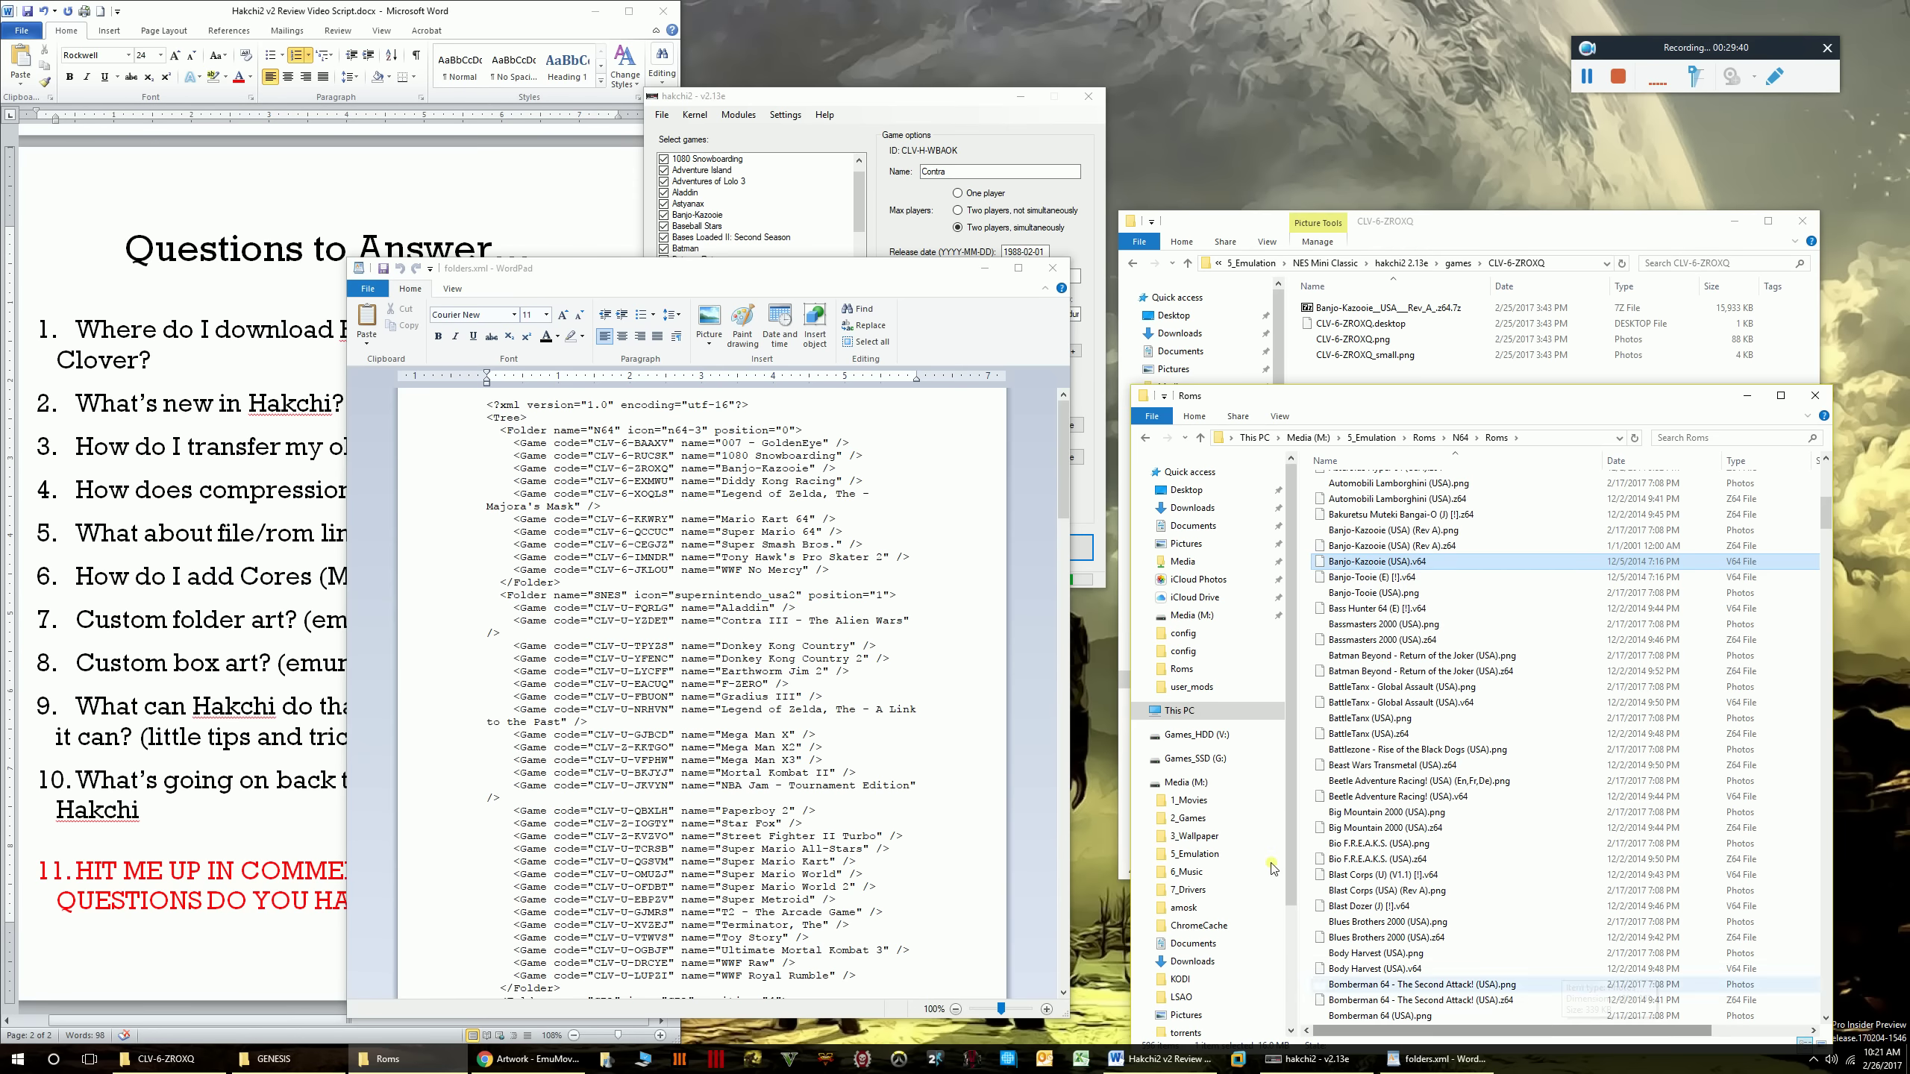
left_click_drag(1068, 640, 940, 643)
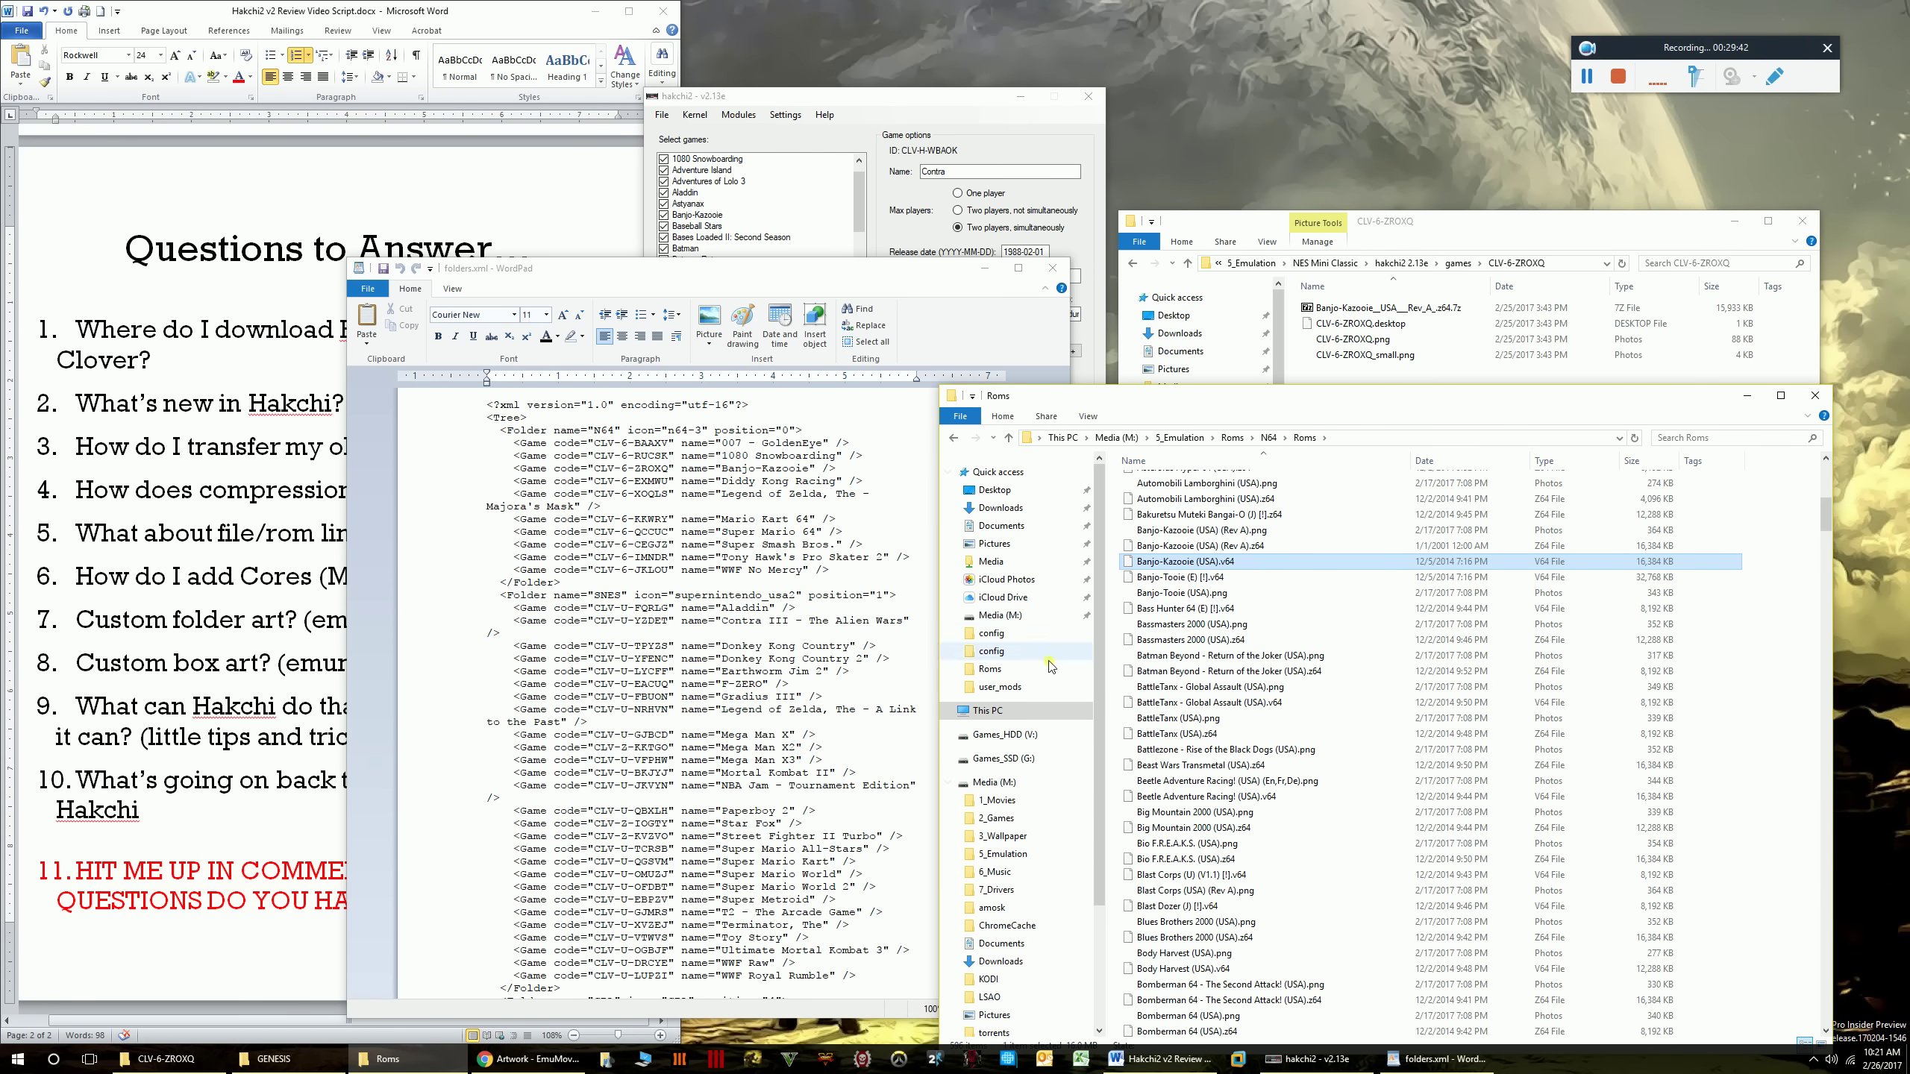
left_click(1224, 548)
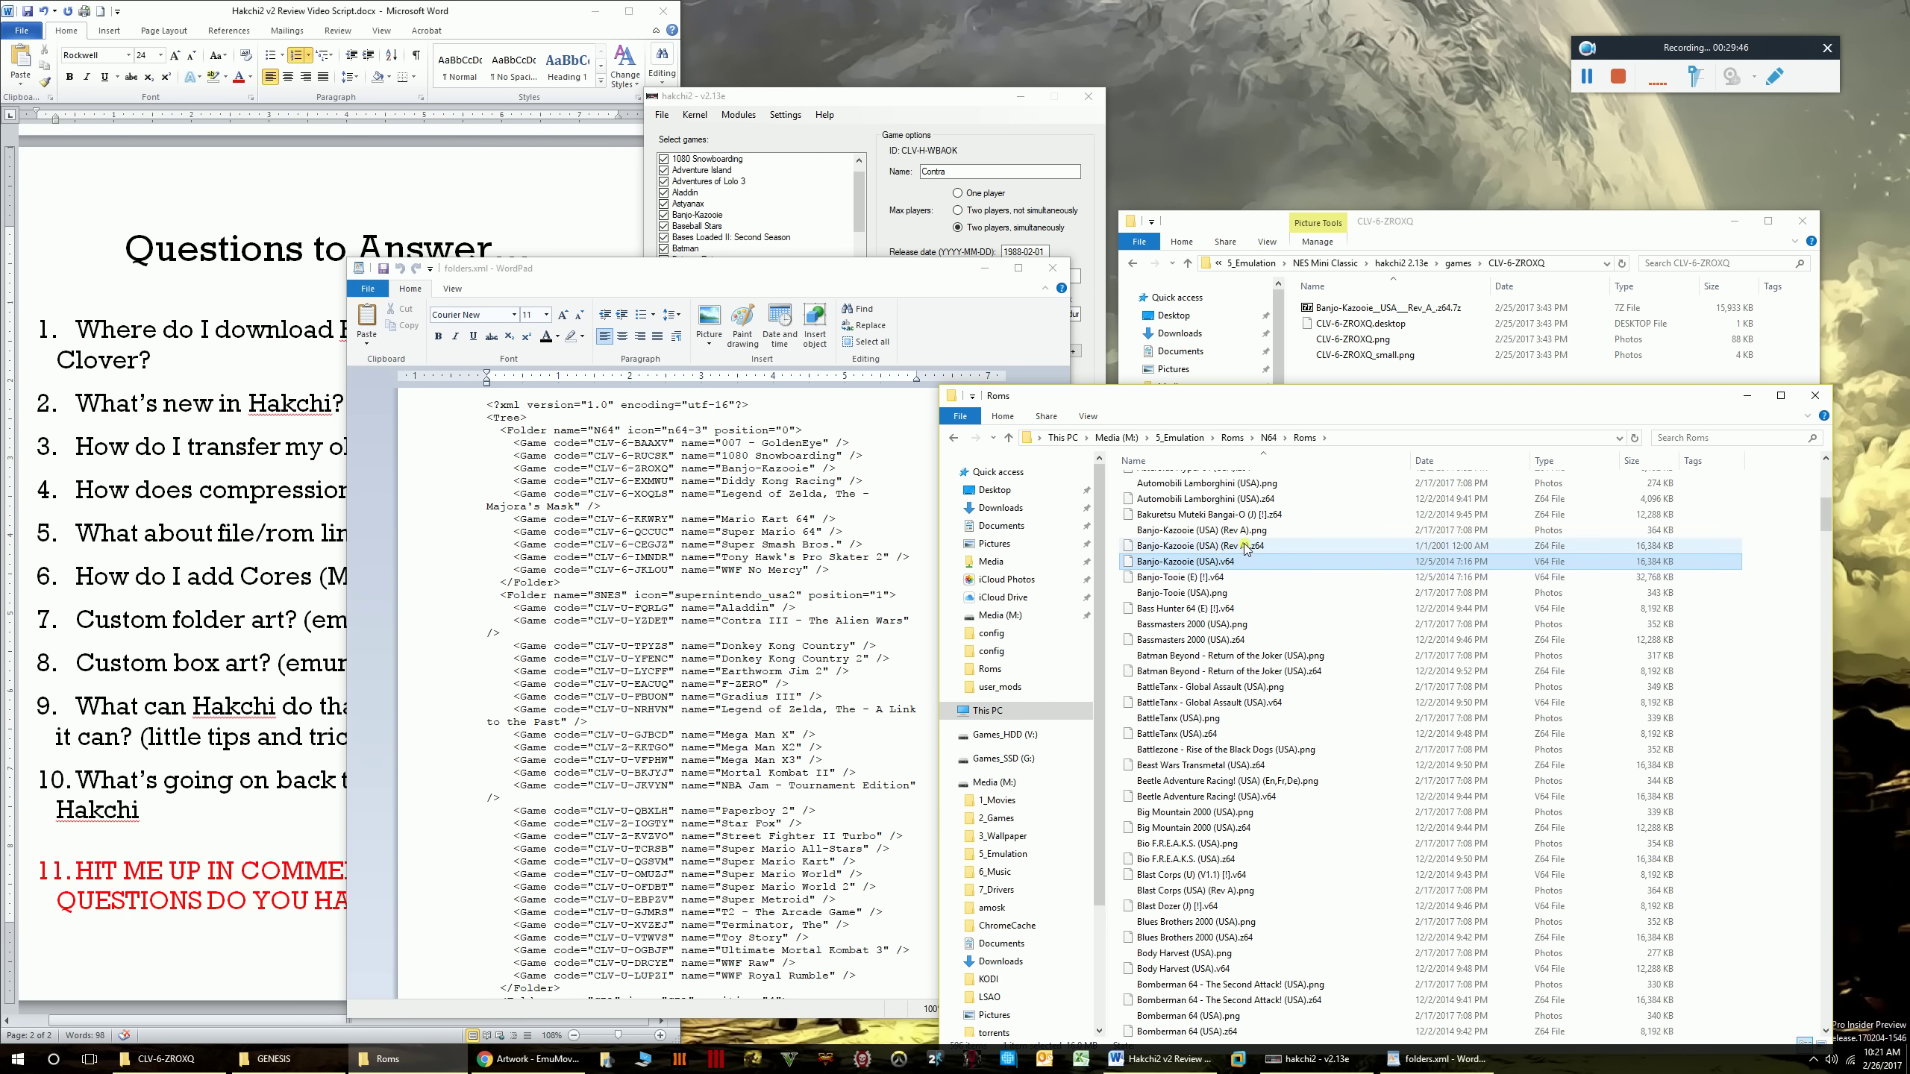
left_click(1232, 563)
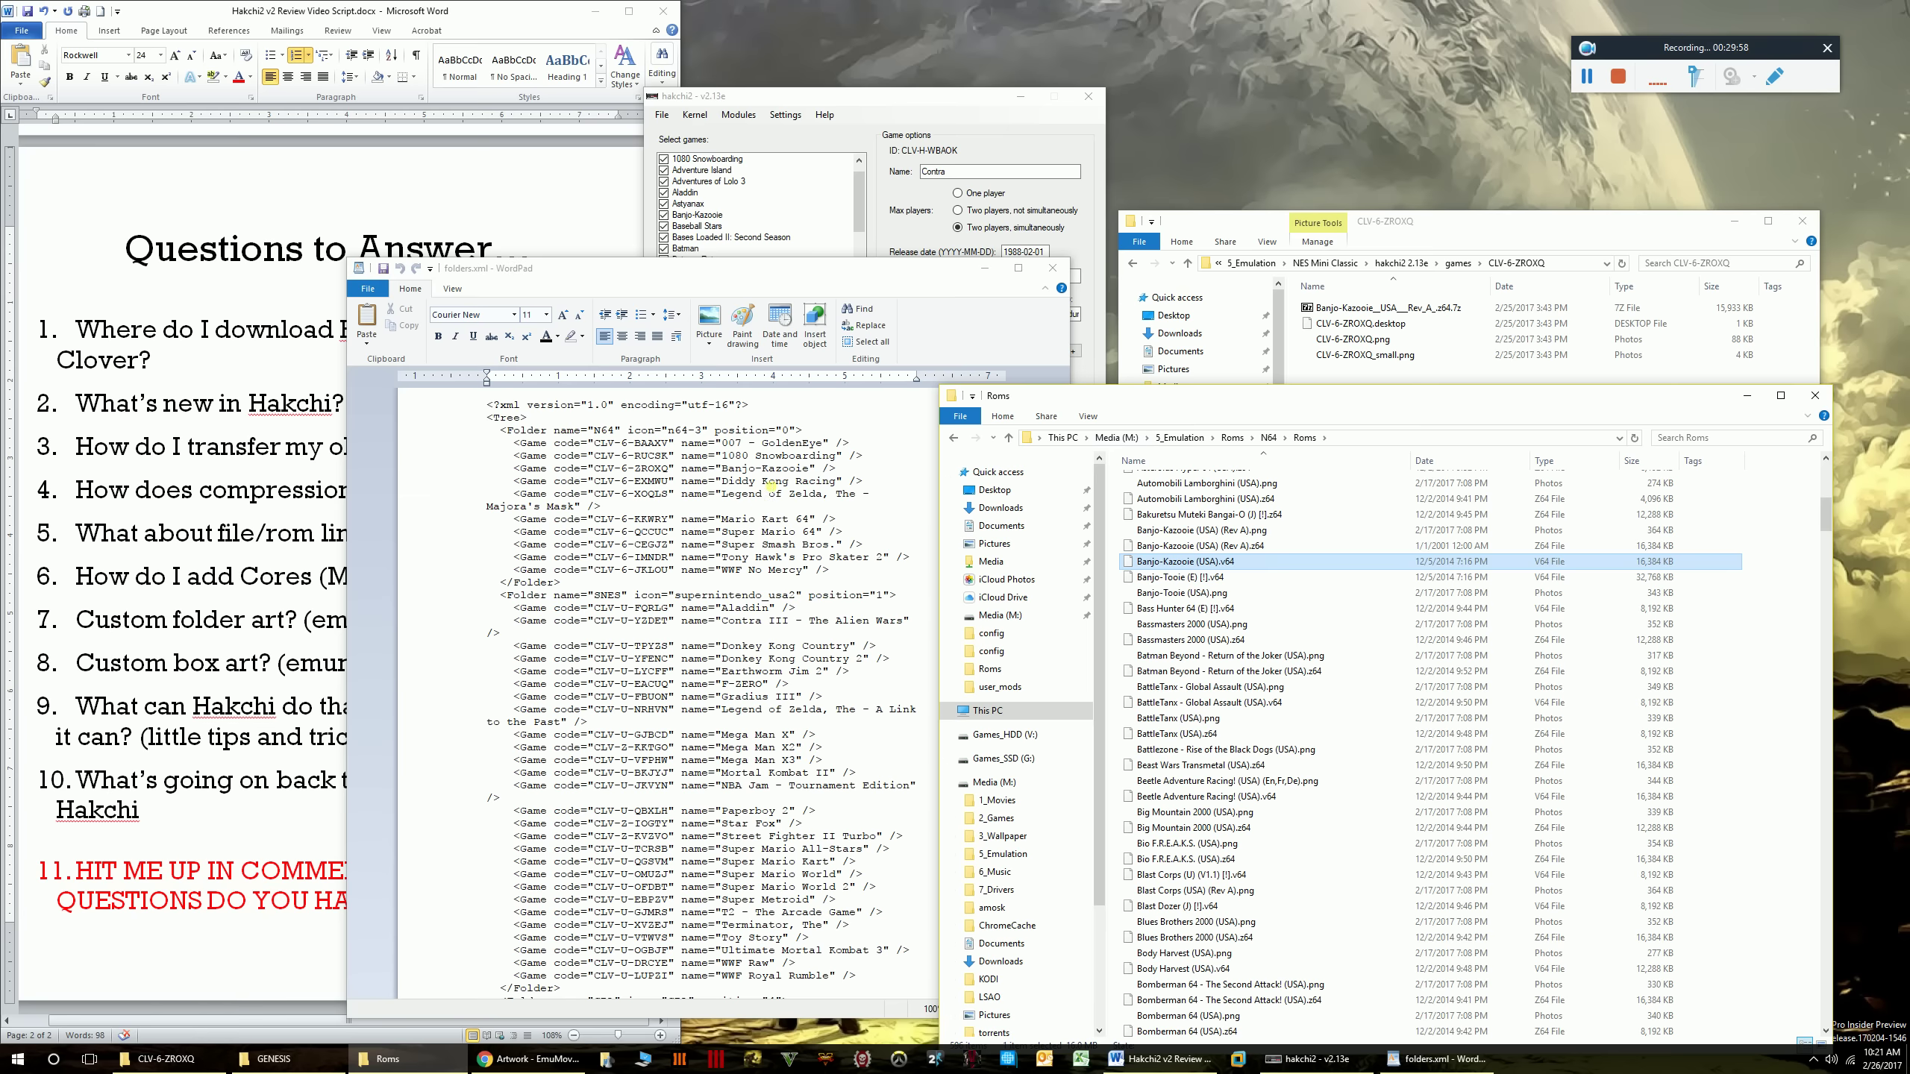
- Go back to the games folder, open CLV-6-EXMWU and switch it to the details view
left_click(1457, 263)
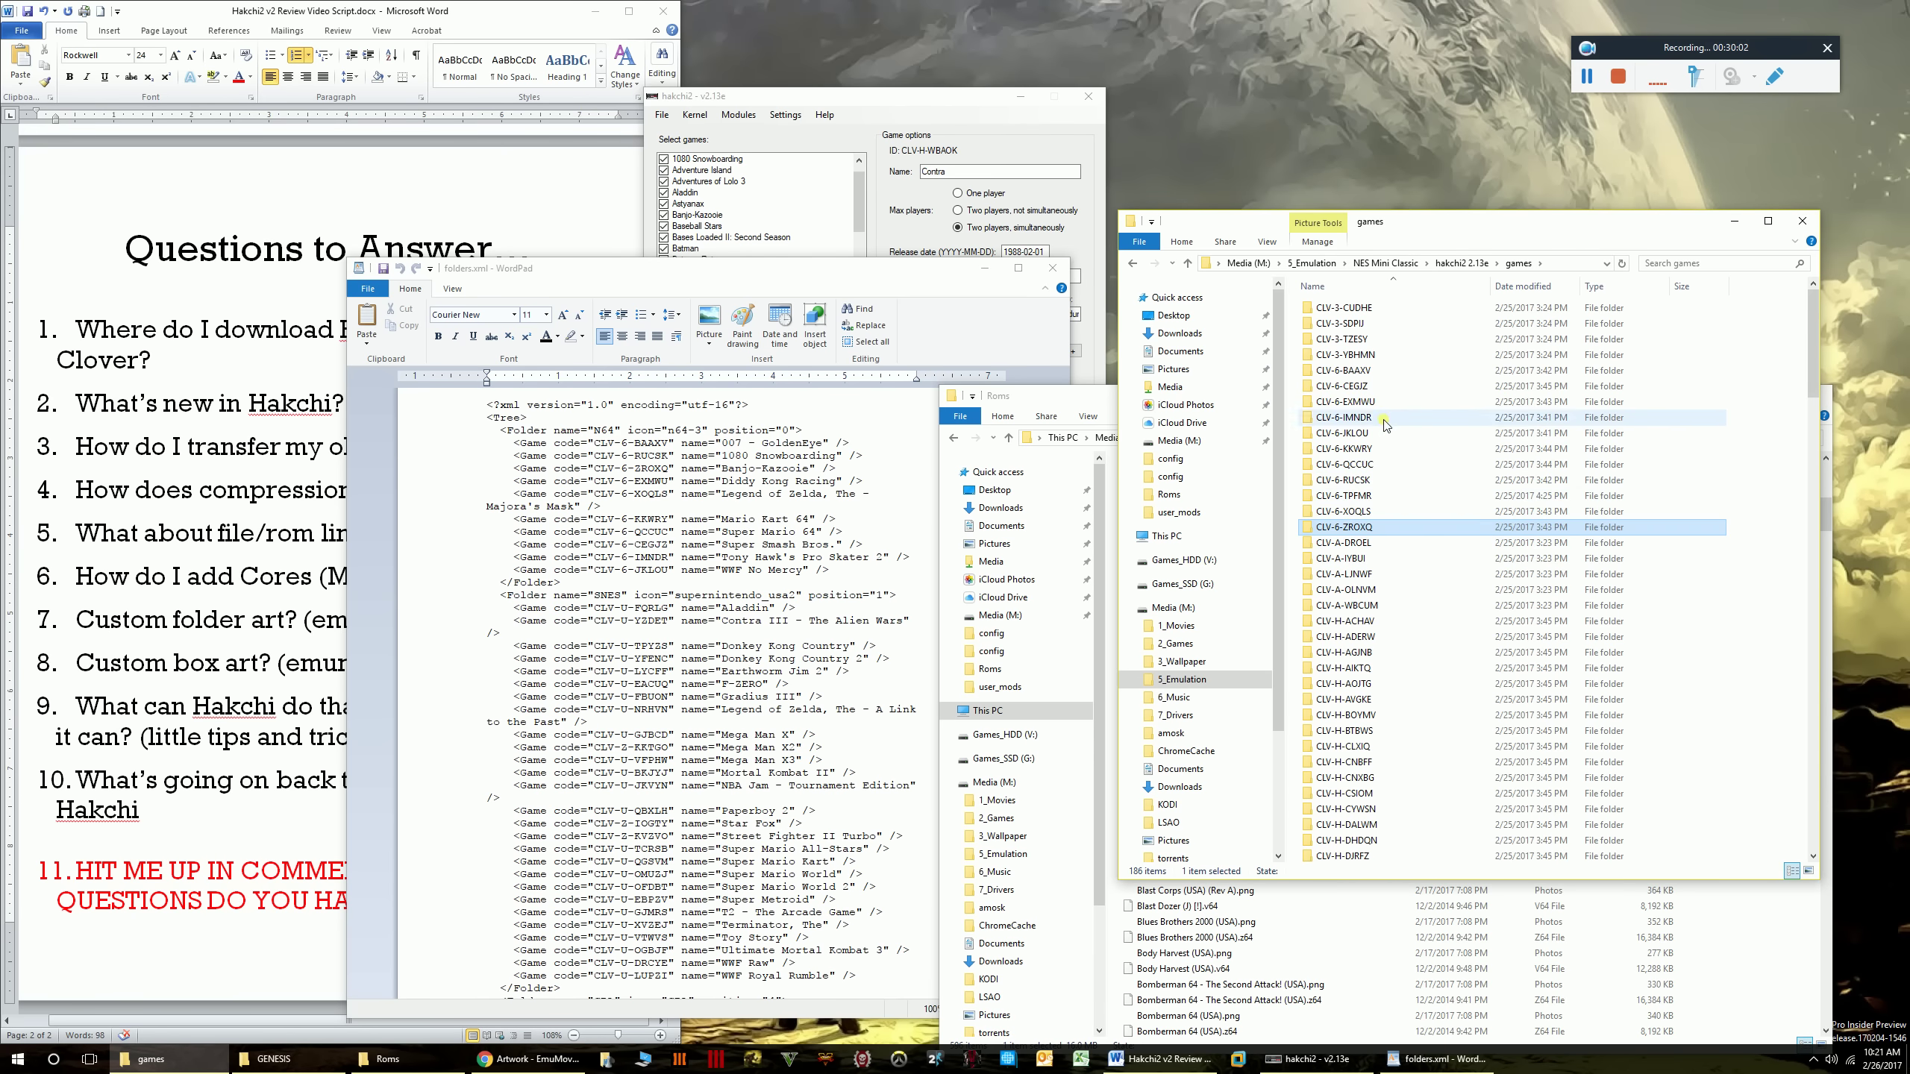
double_click(1371, 407)
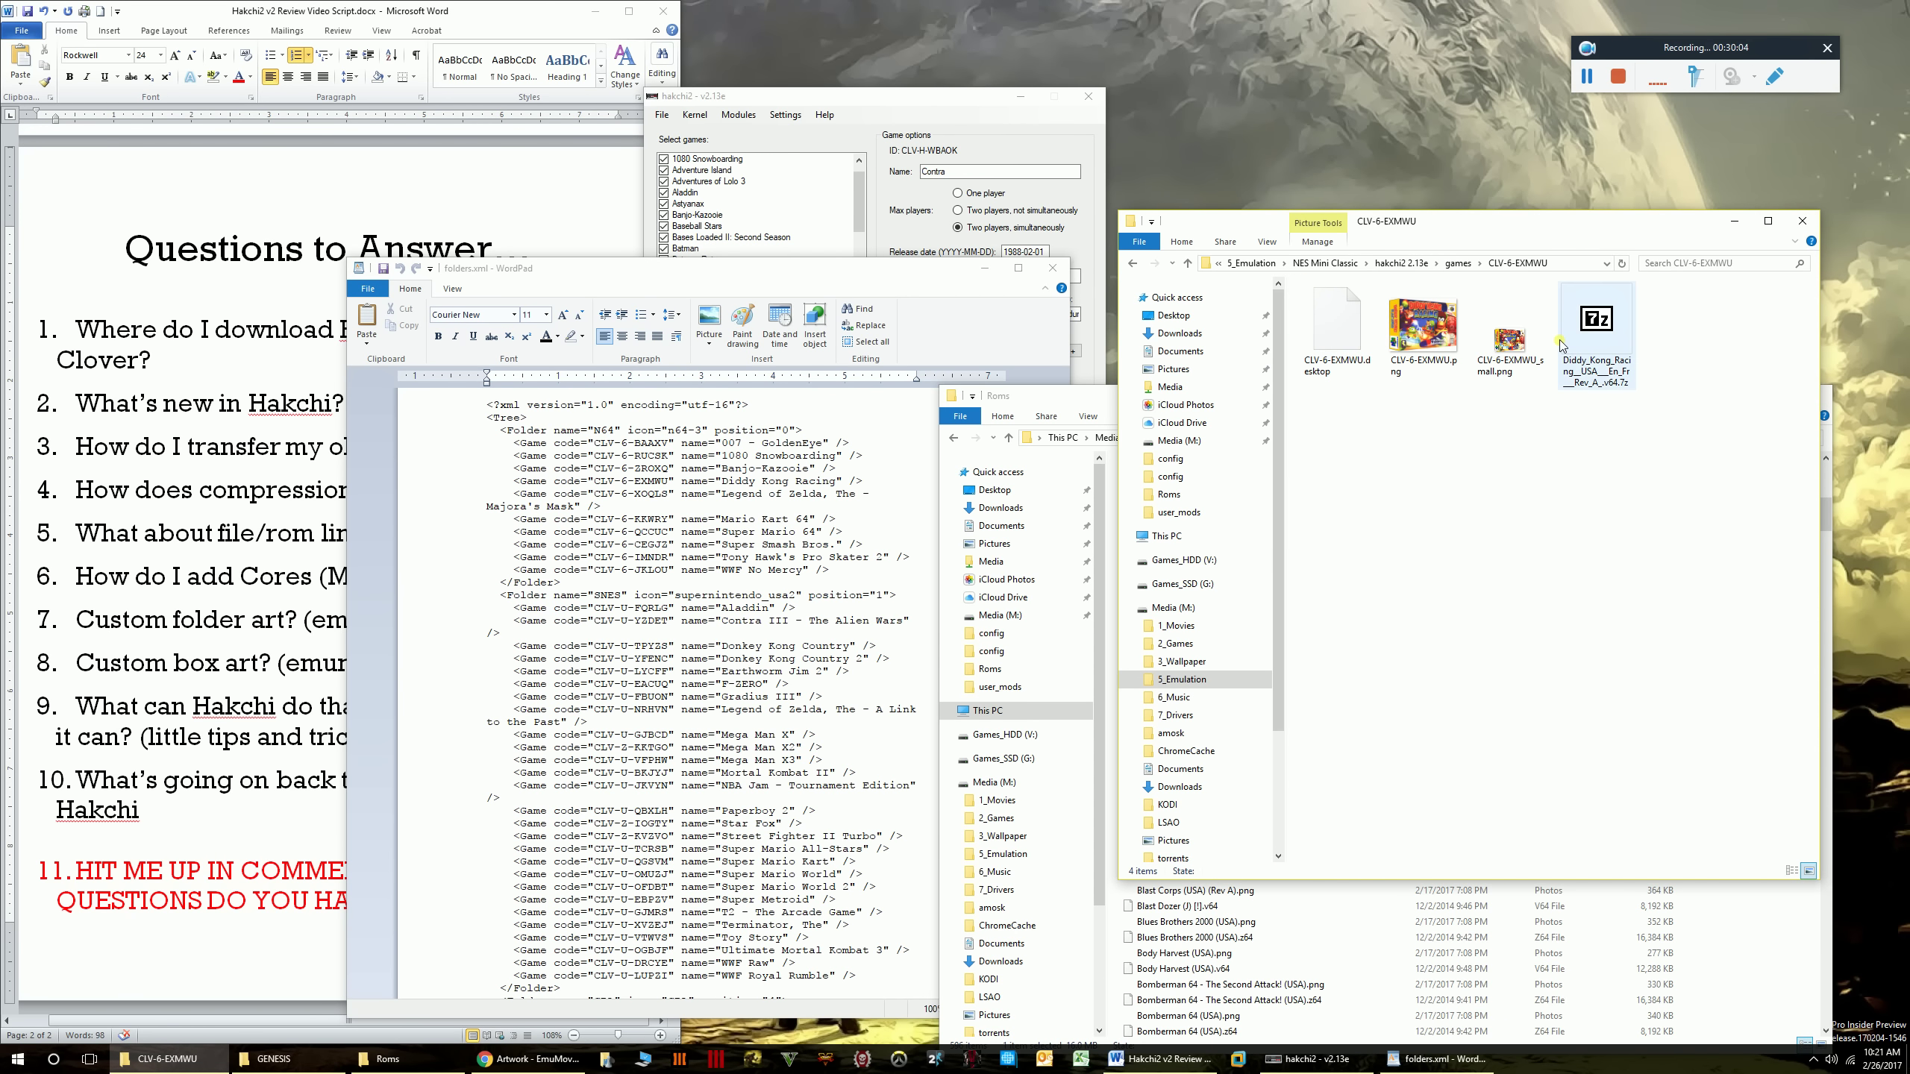
left_click(1276, 245)
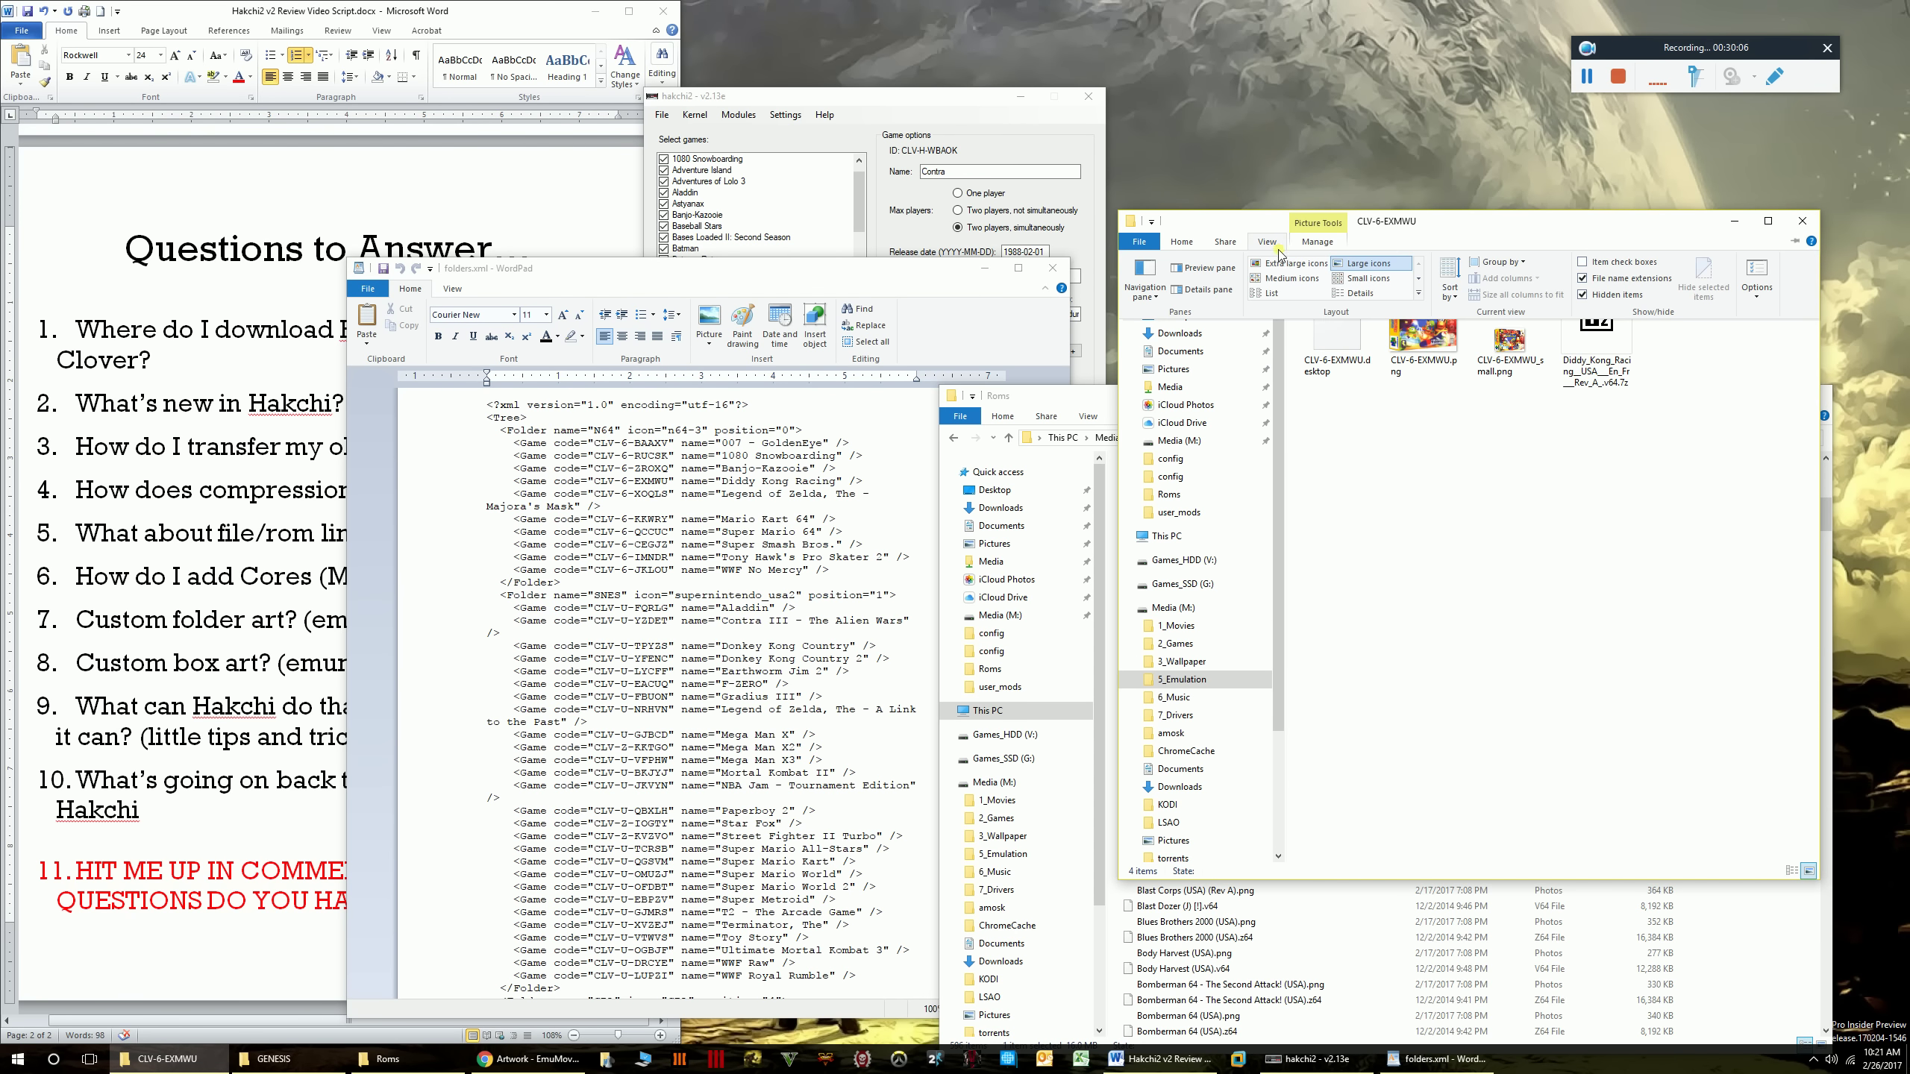
left_click(1272, 293)
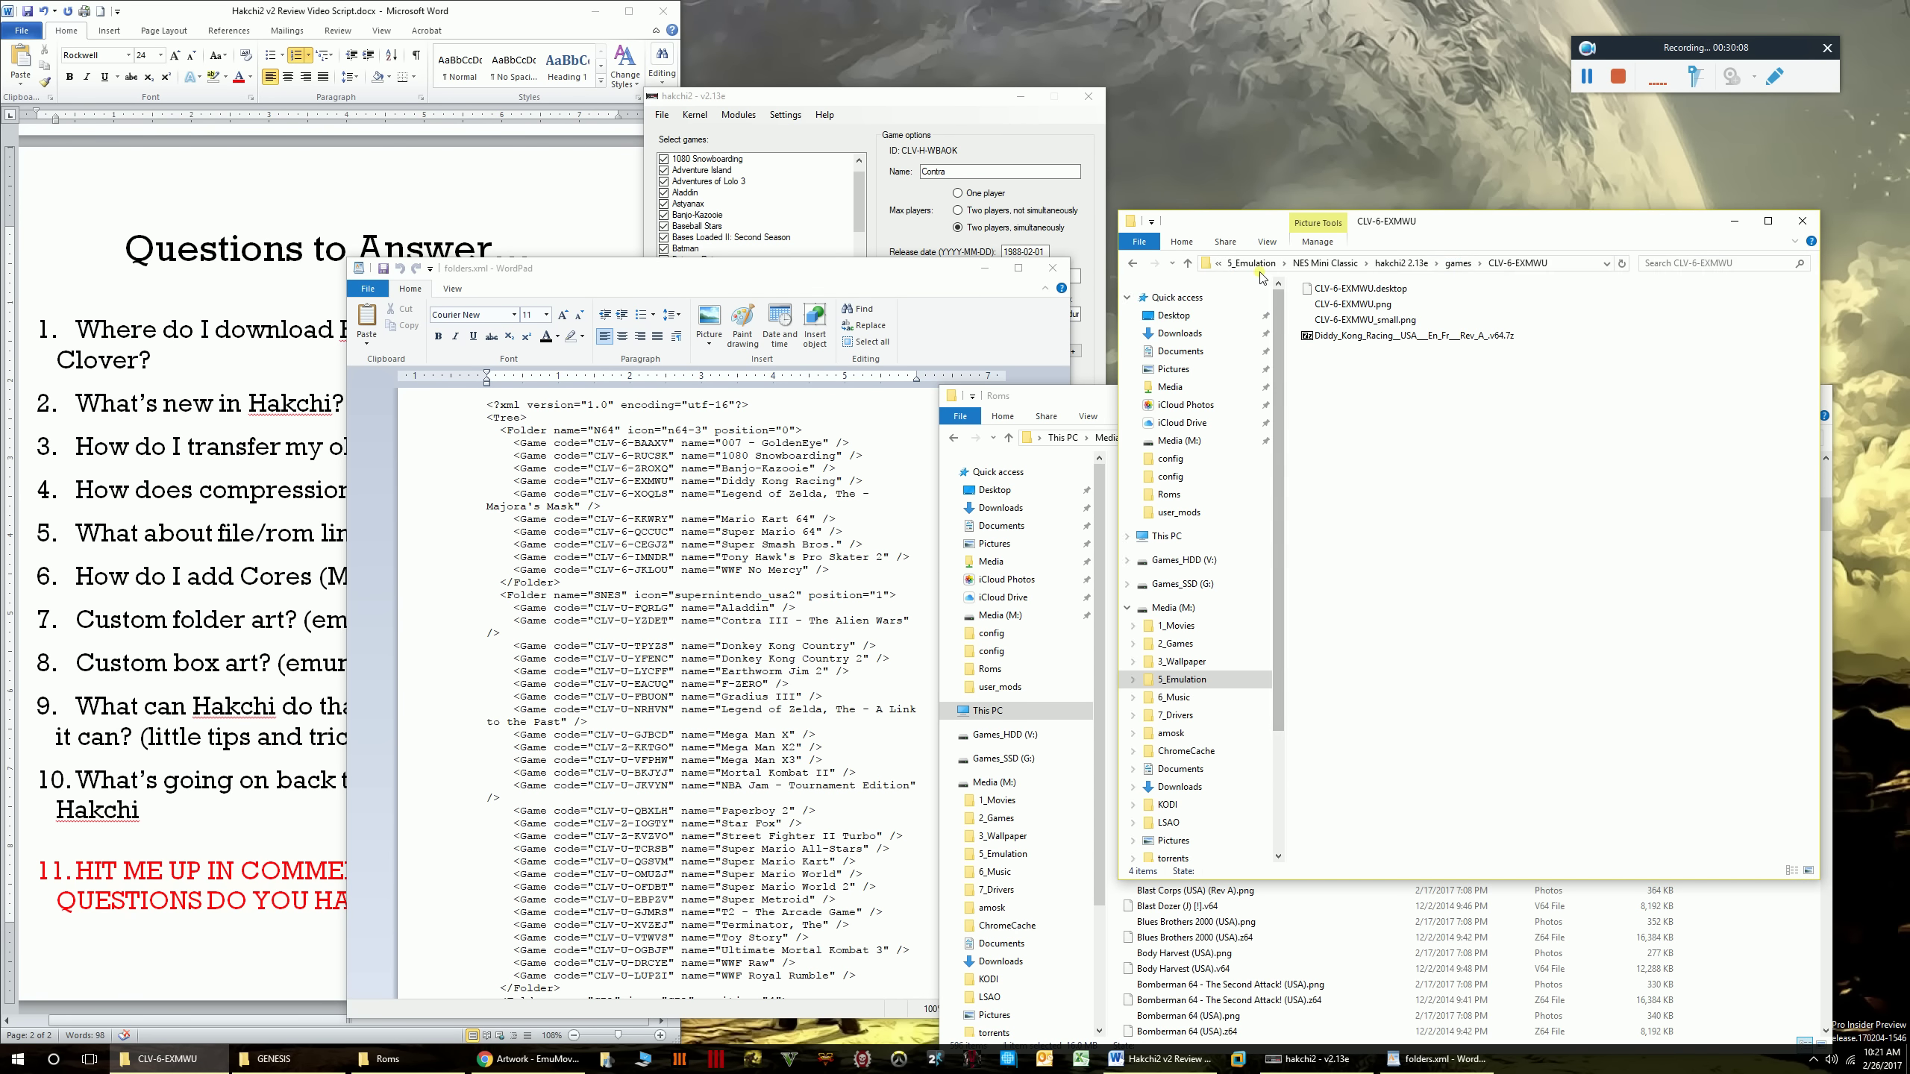
left_click(1350, 292)
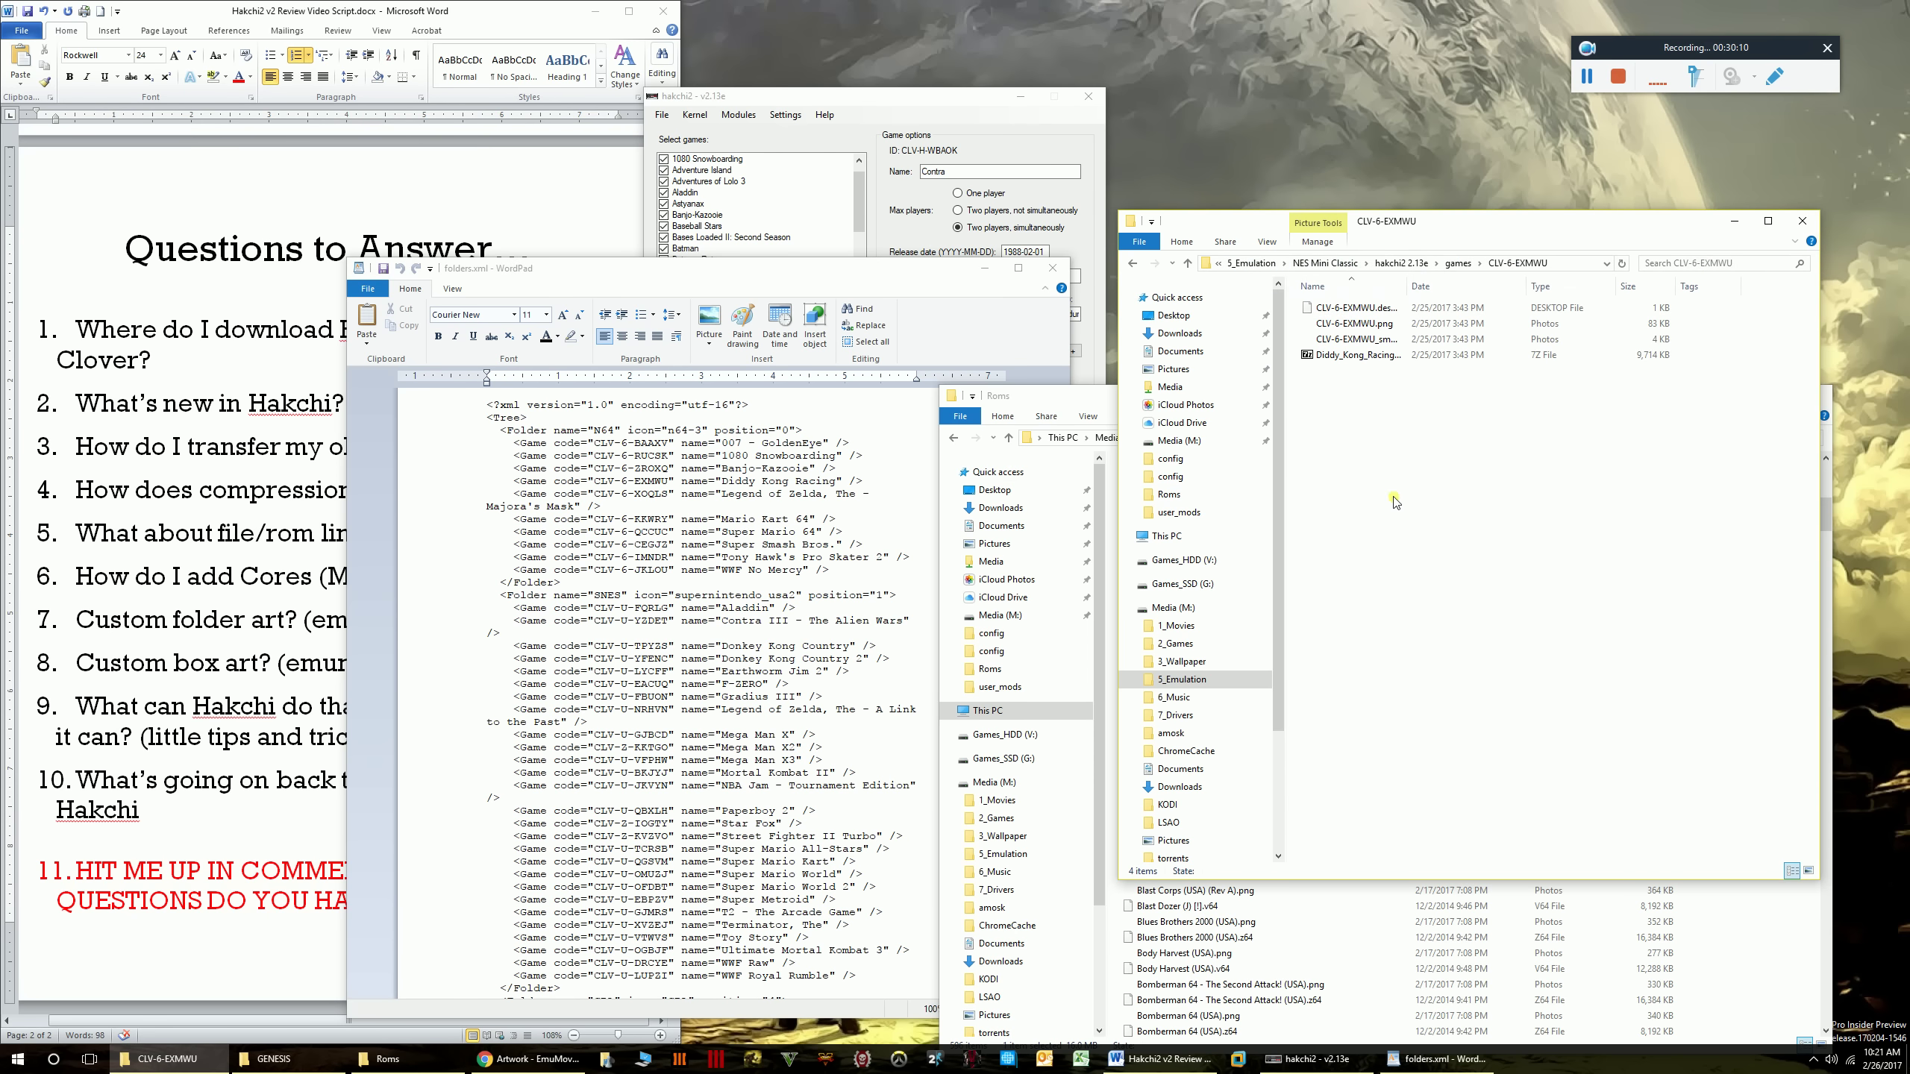
- Find and select Diddy Kong Racing (USA) (En,Fr) (Rev A).v64 in the N64 Roms folder to compare its size
left_click(1087, 405)
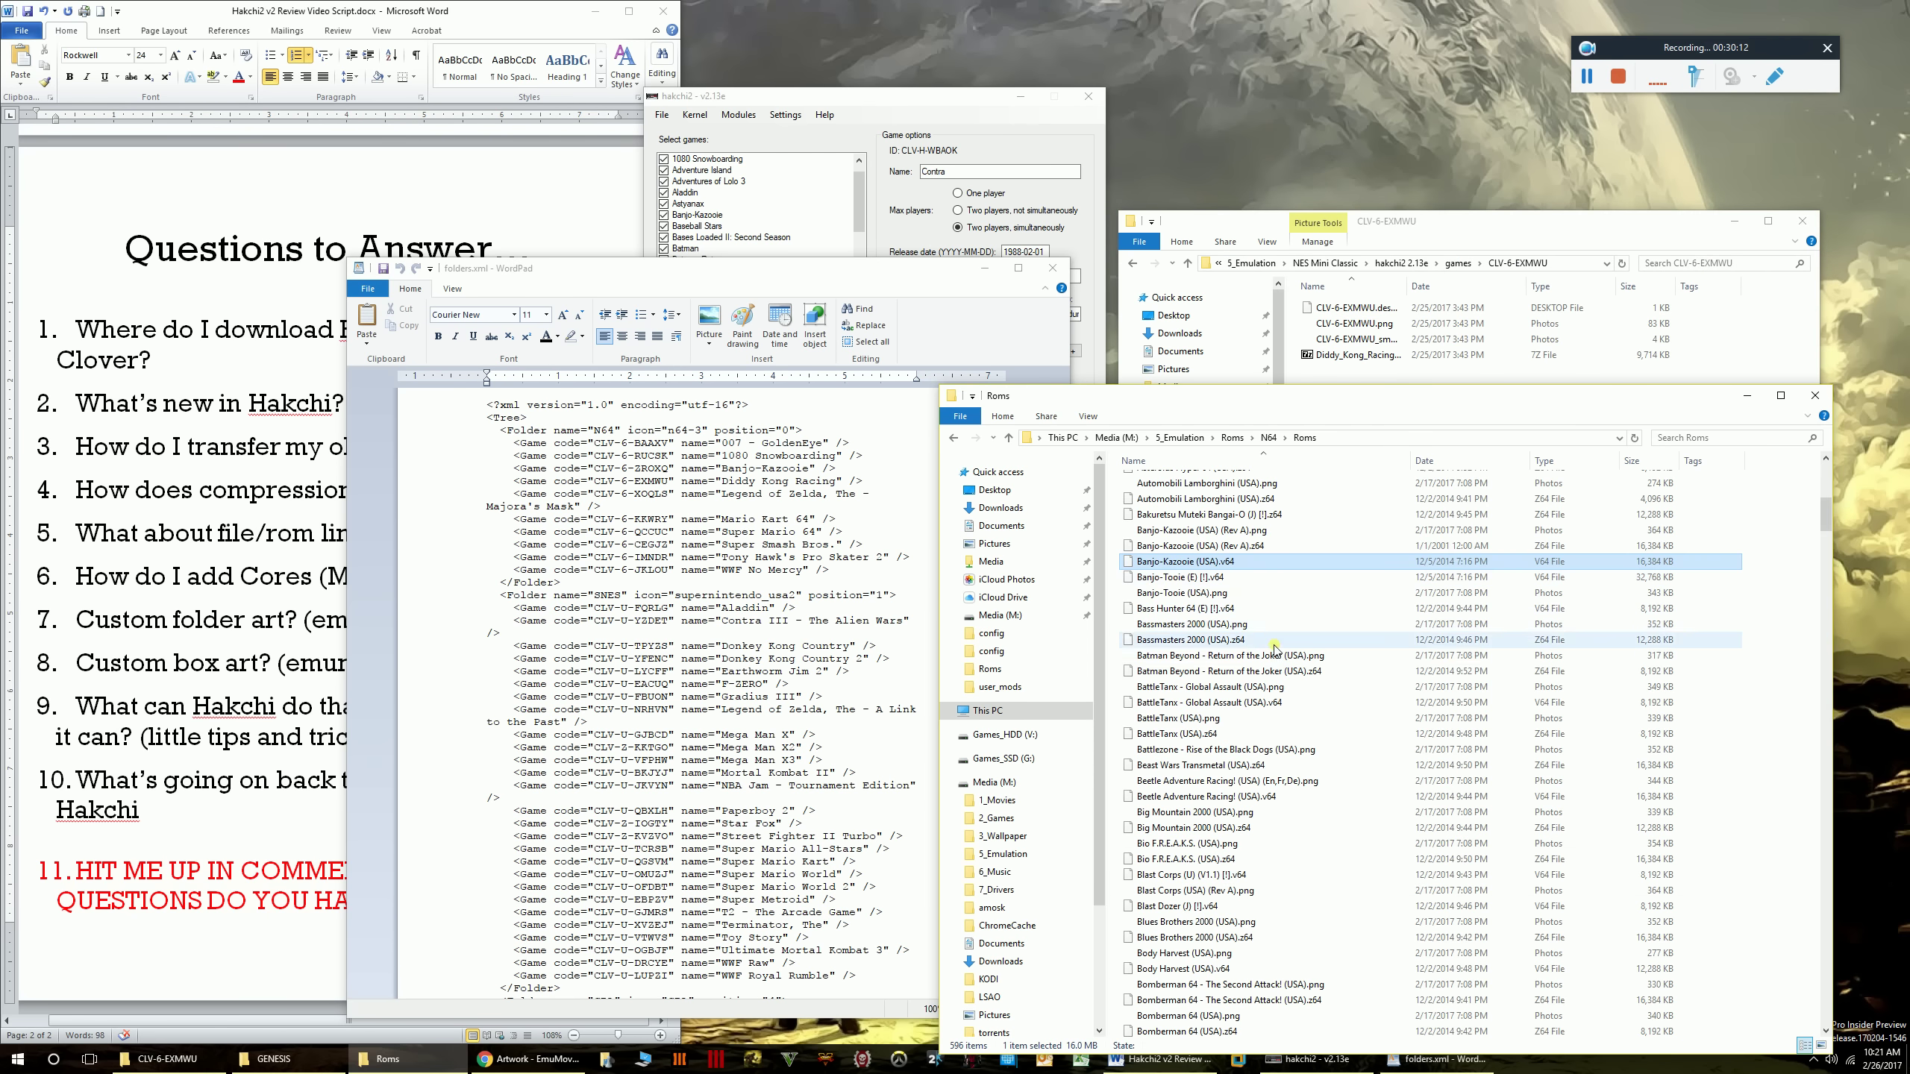
scroll(1267, 835, "down", 5)
scroll(1248, 834, "down", 15)
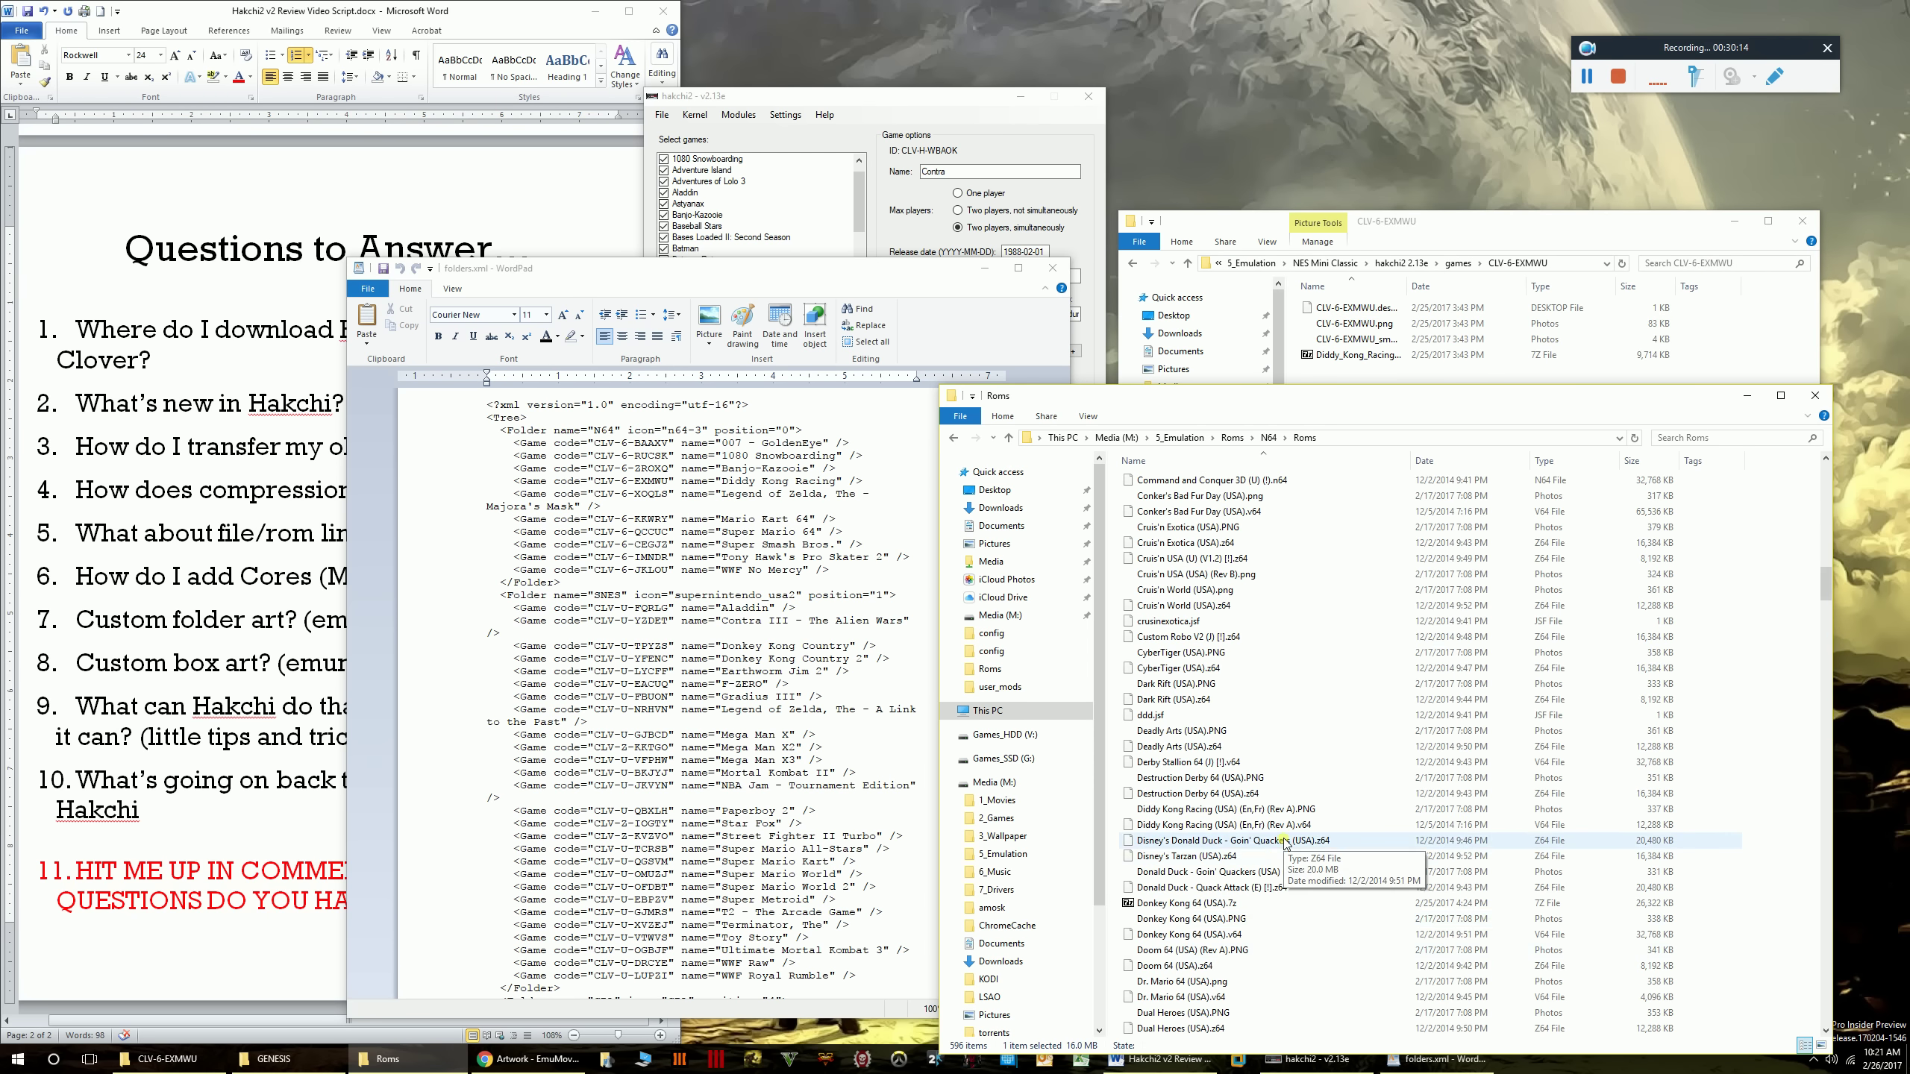
left_click(1207, 824)
scroll(1429, 715, "down", 4)
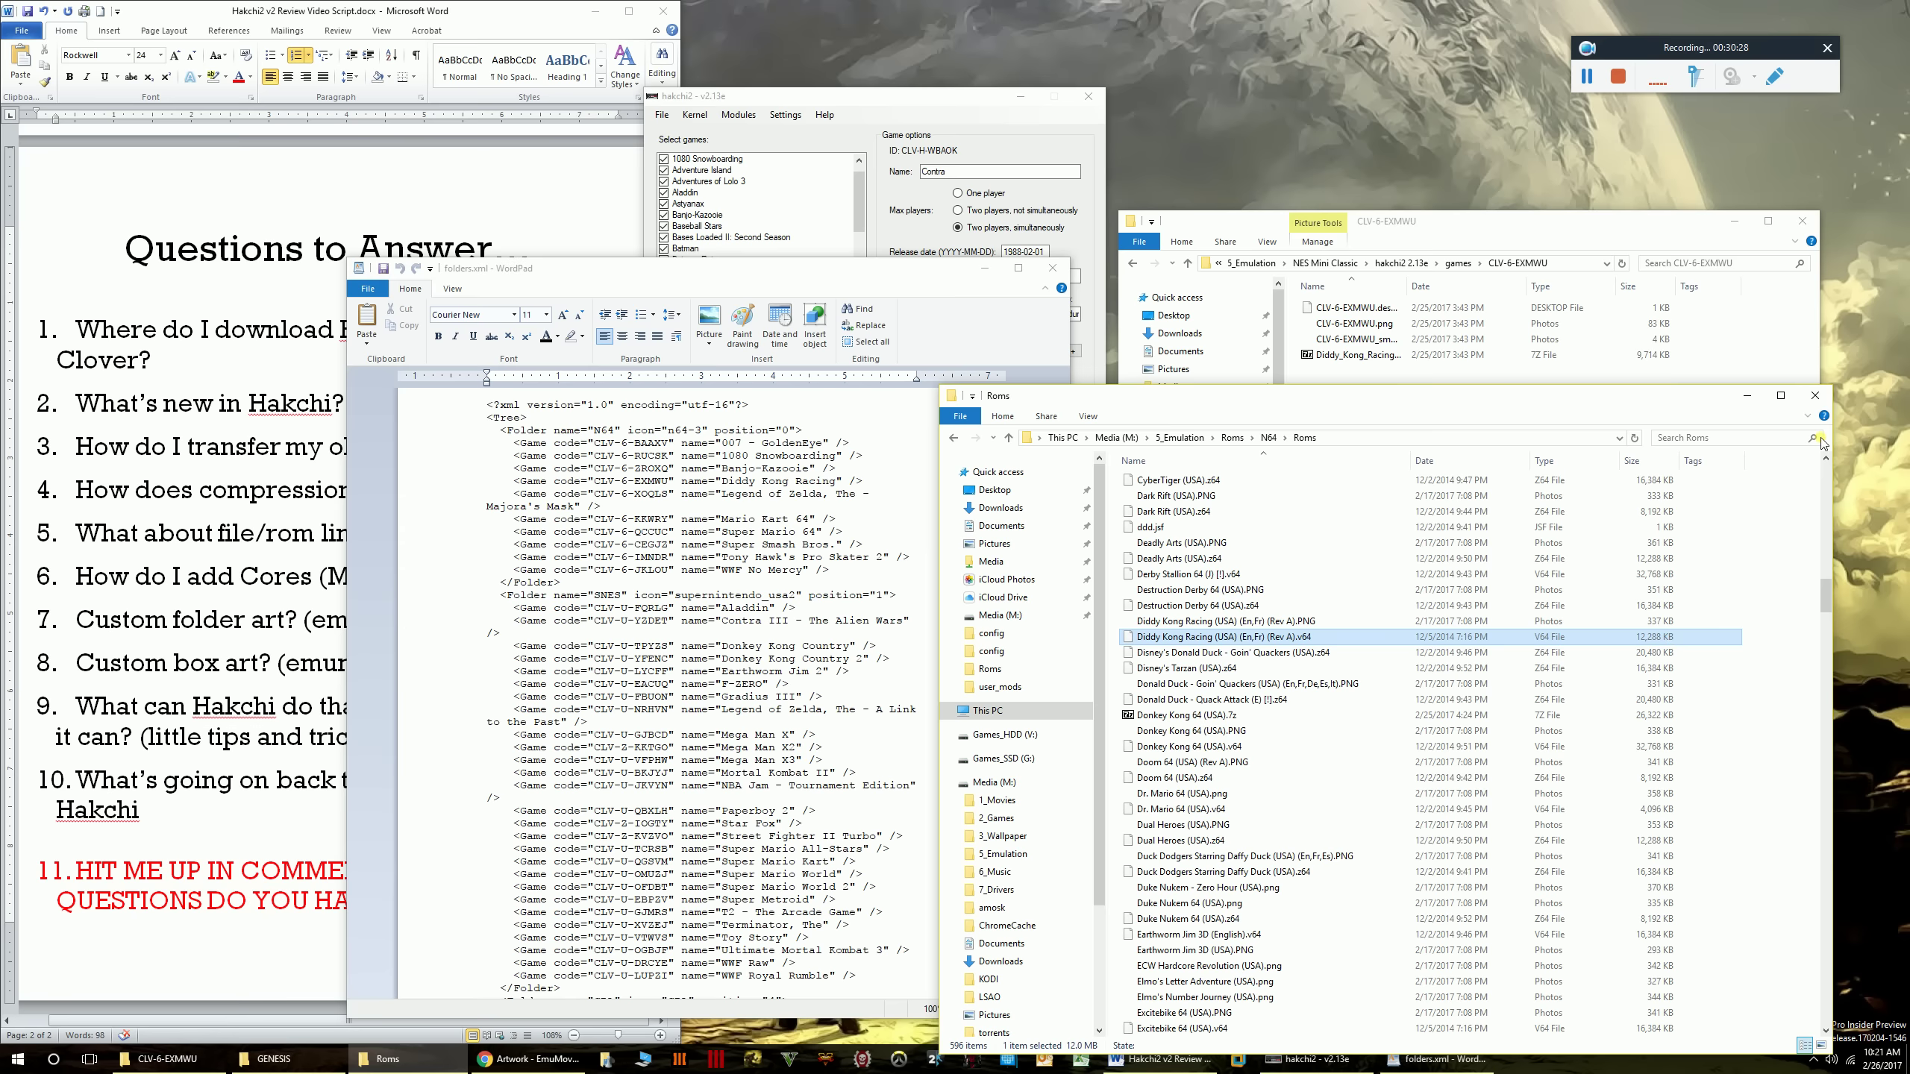
- Close the N64 Roms window and the folders.xml document
left_click(1815, 395)
left_click_drag(888, 281, 916, 264)
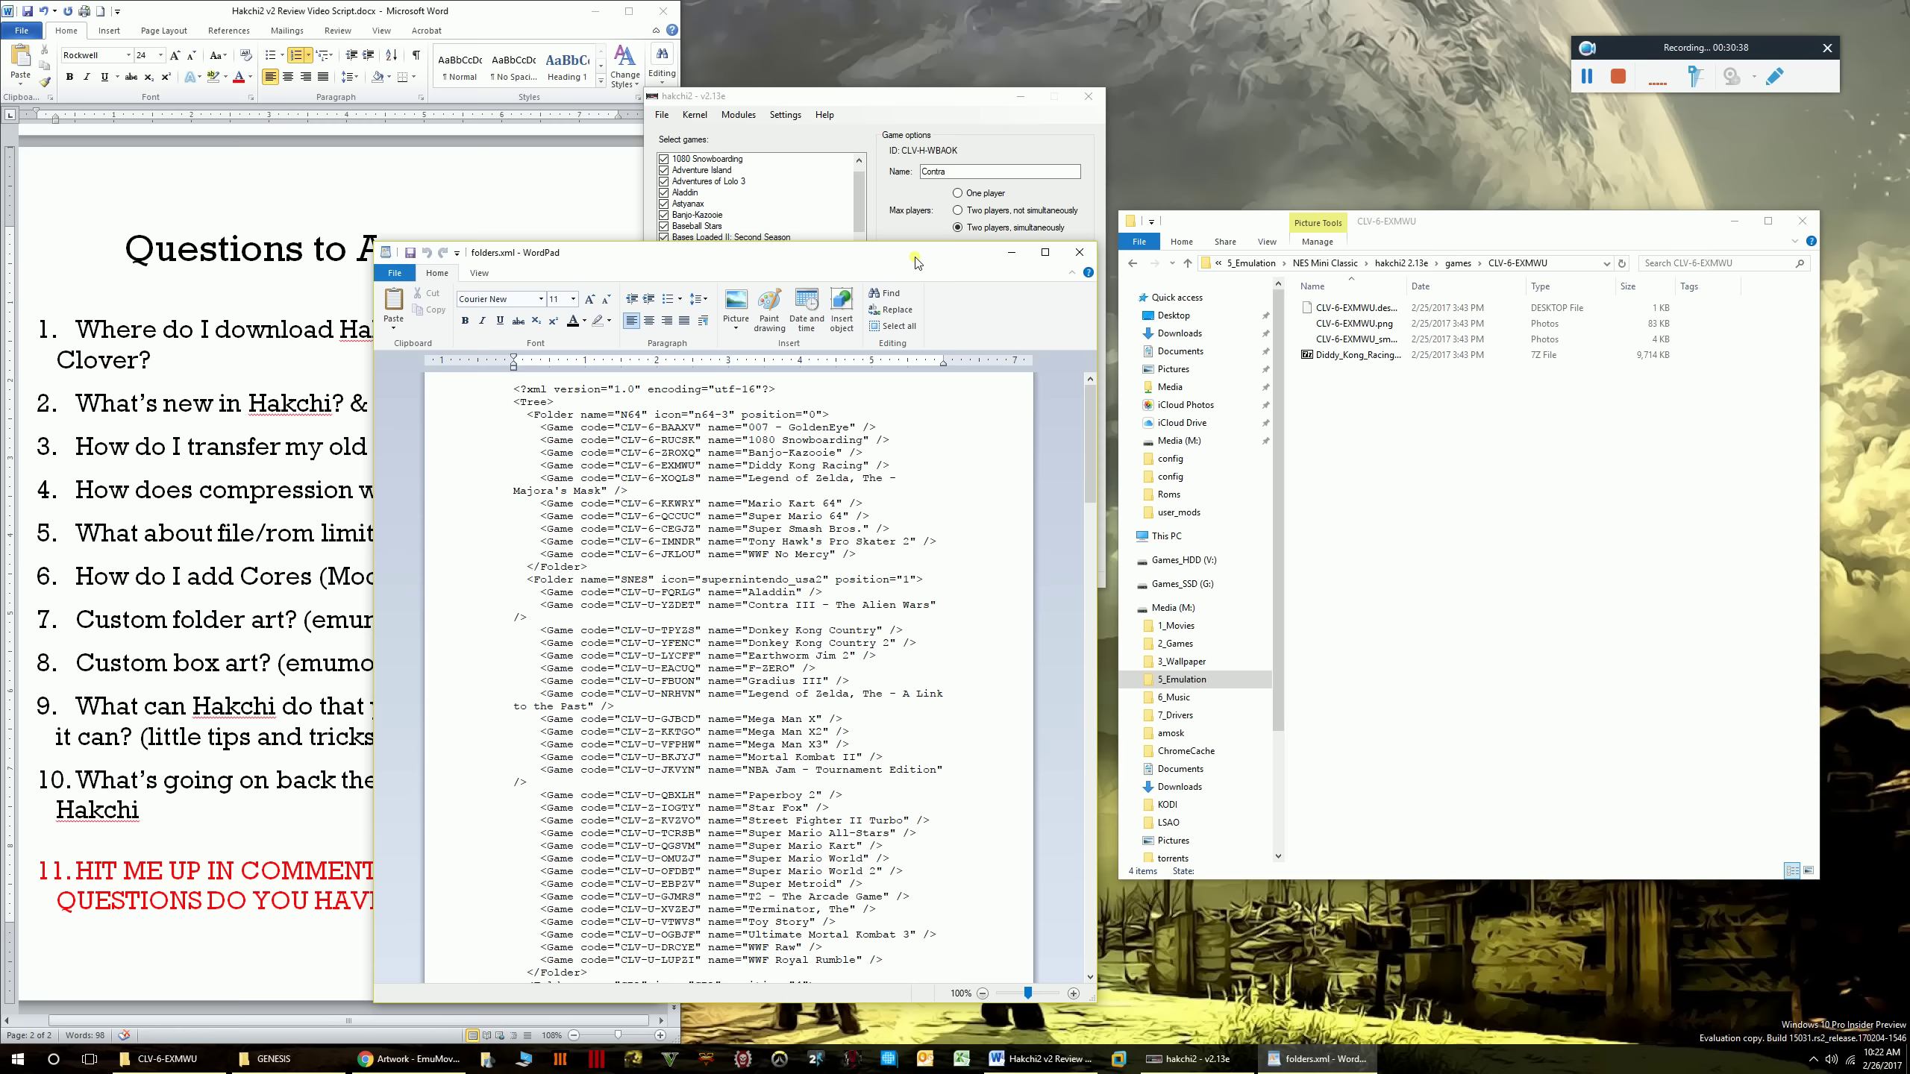
left_click(1079, 252)
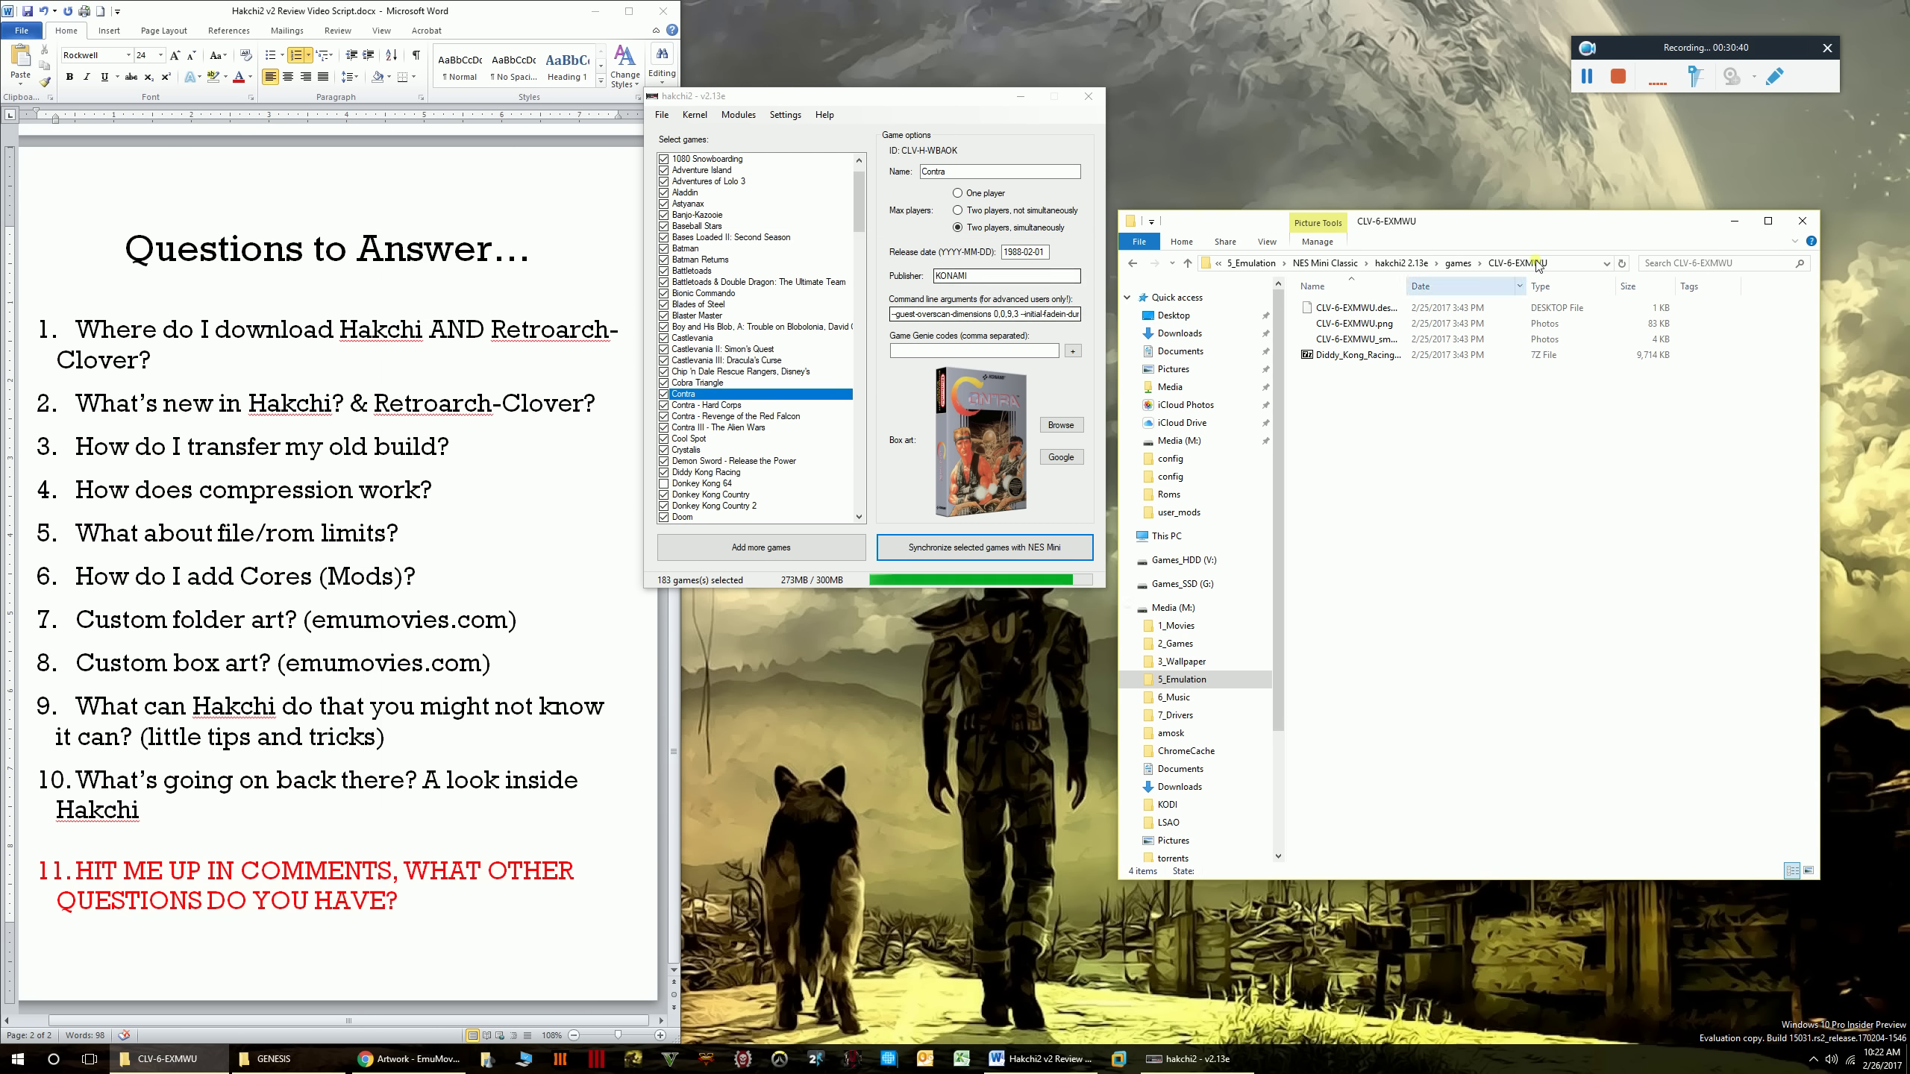
- Go up to the hakchi2 2.13e folder and look inside its config, dump and folder_images subfolders, returning to hakchi2 2.13e
left_click(1414, 263)
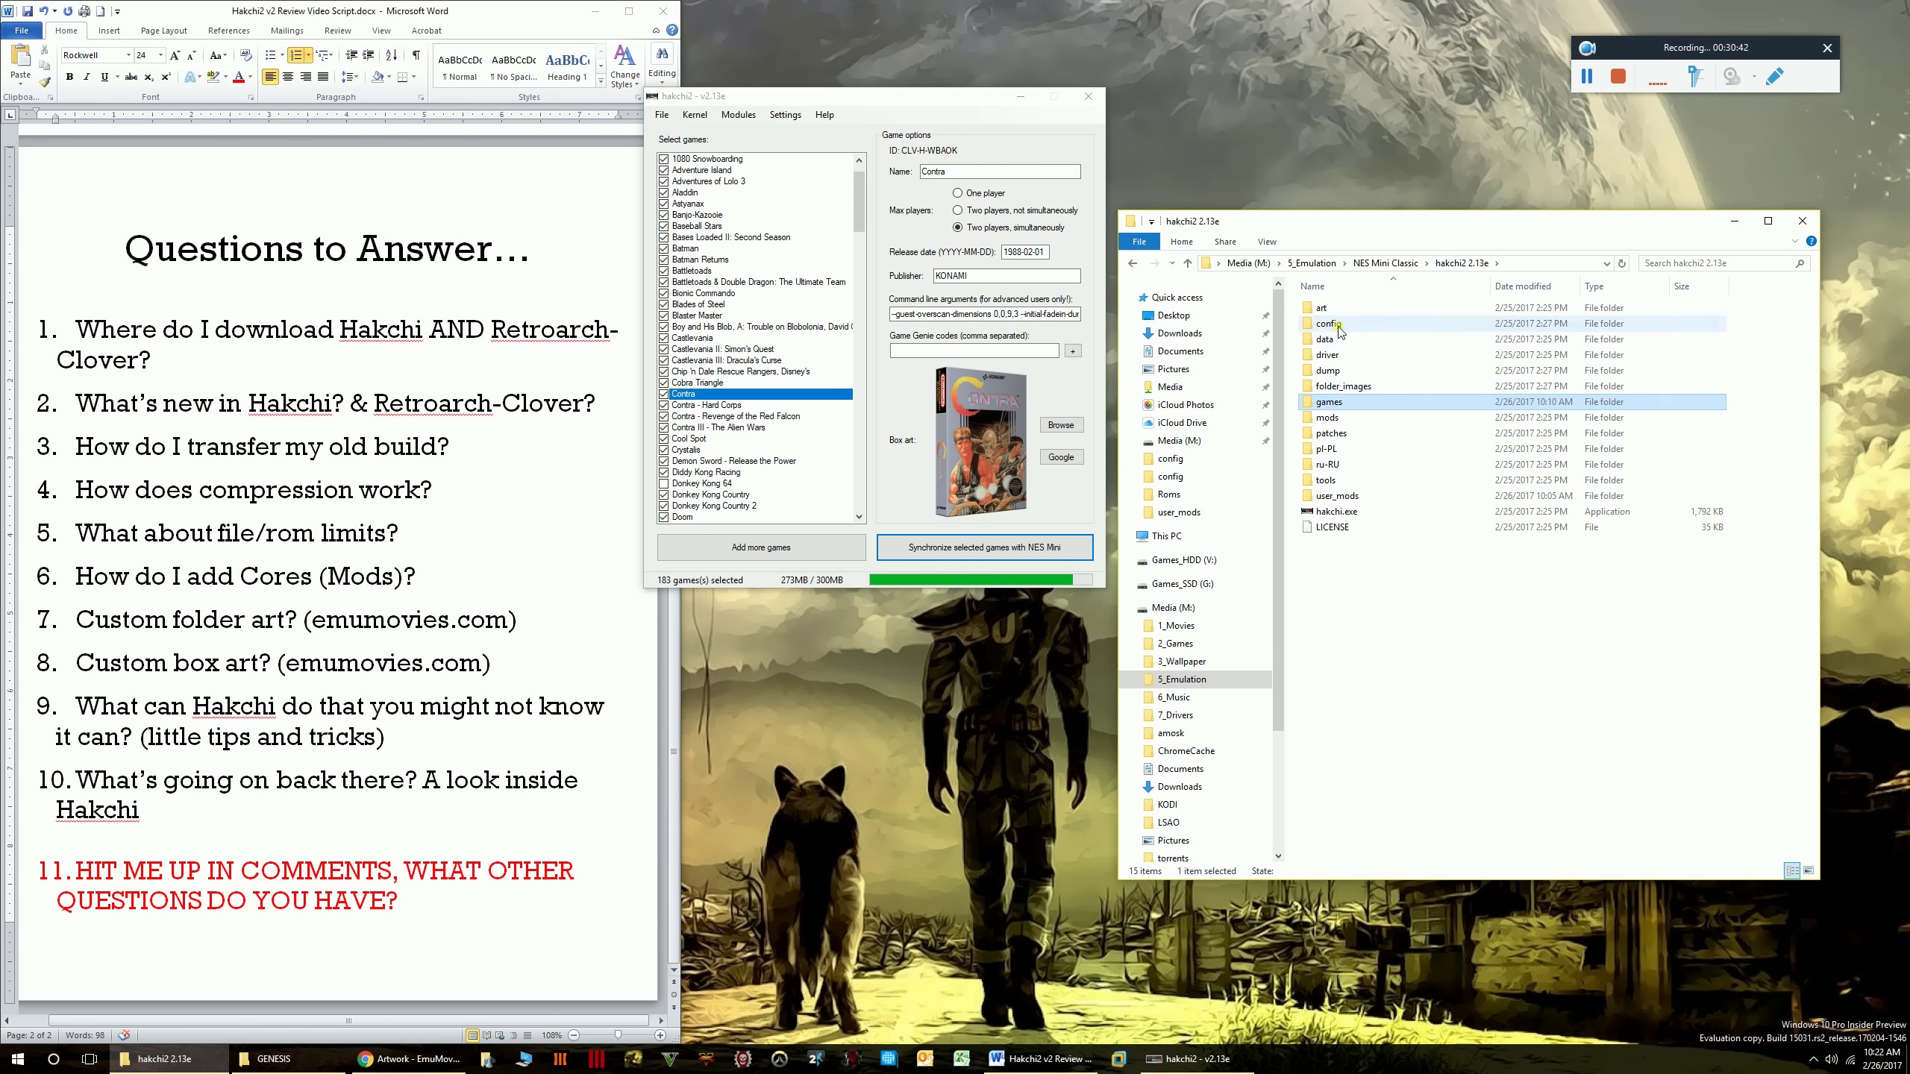
double_click(1328, 324)
left_click(1458, 263)
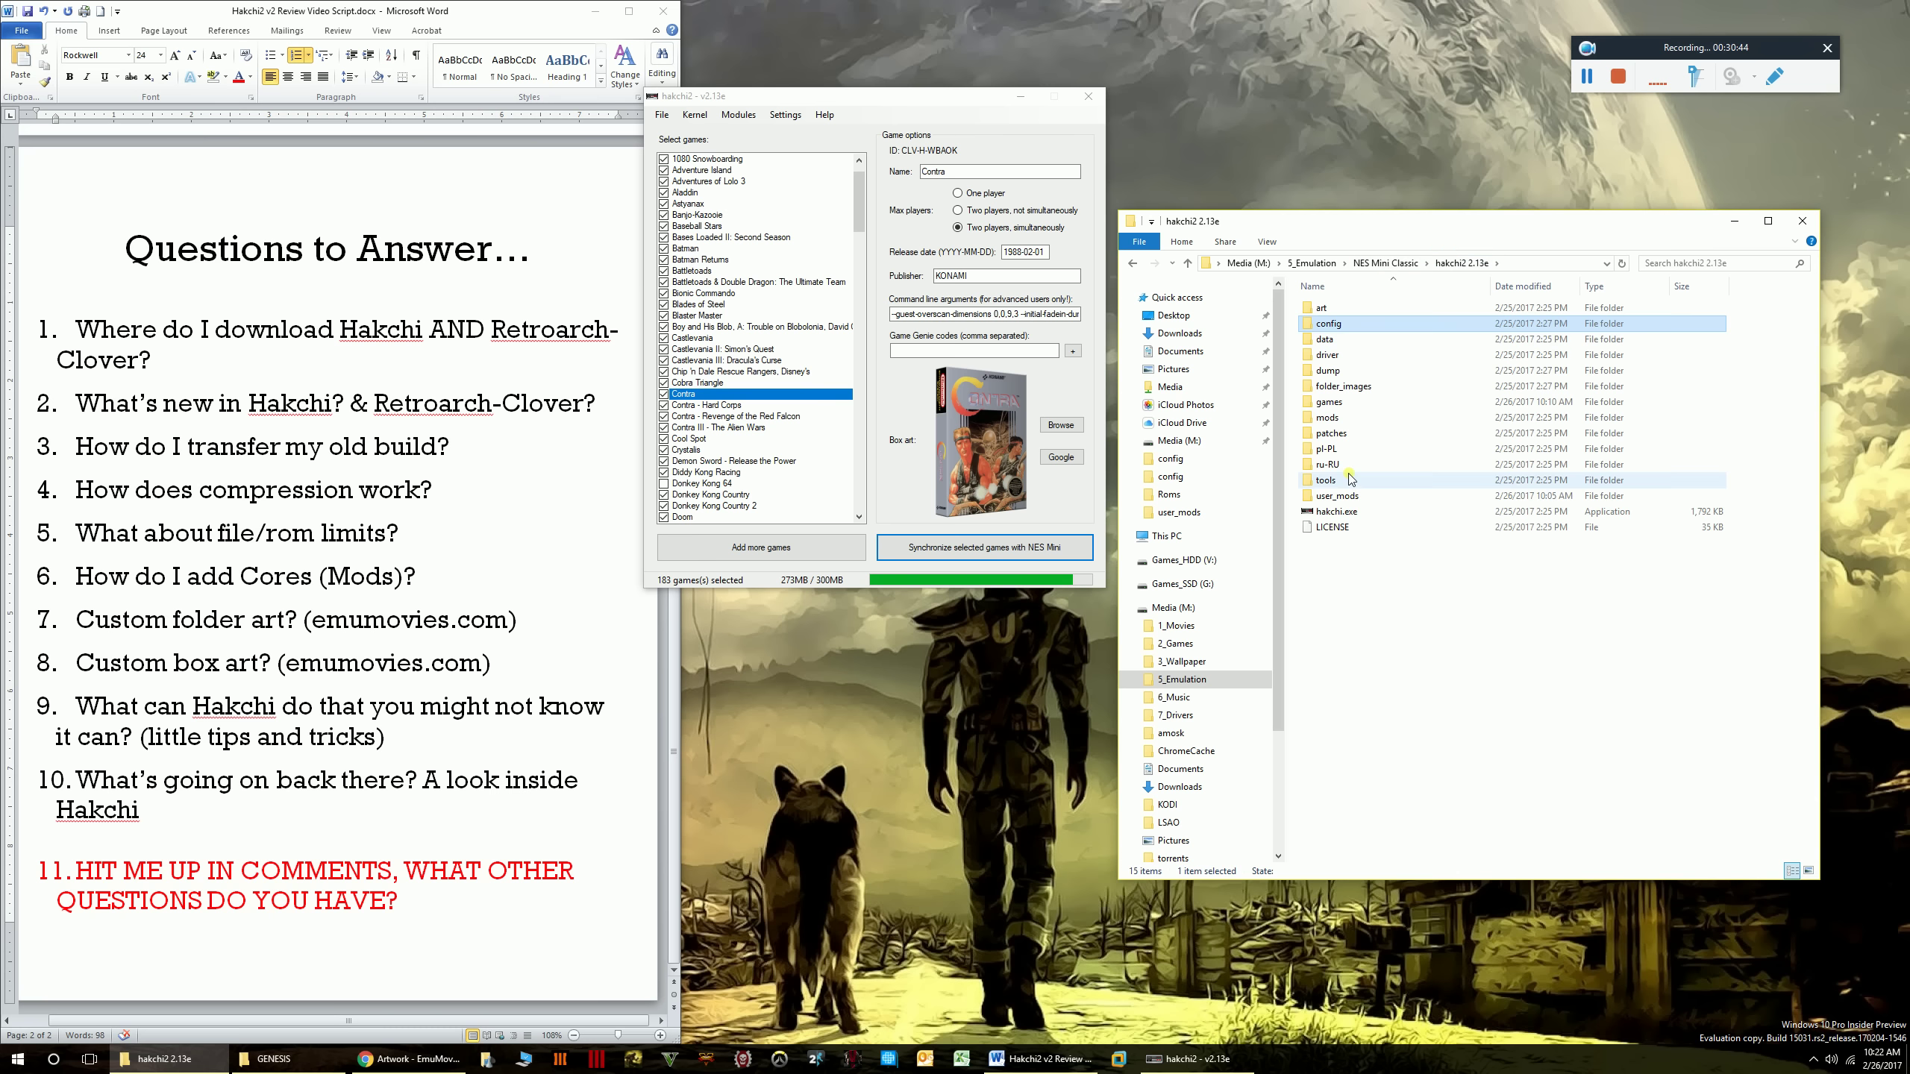
left_click(1350, 371)
double_click(1350, 371)
key("alt+Left")
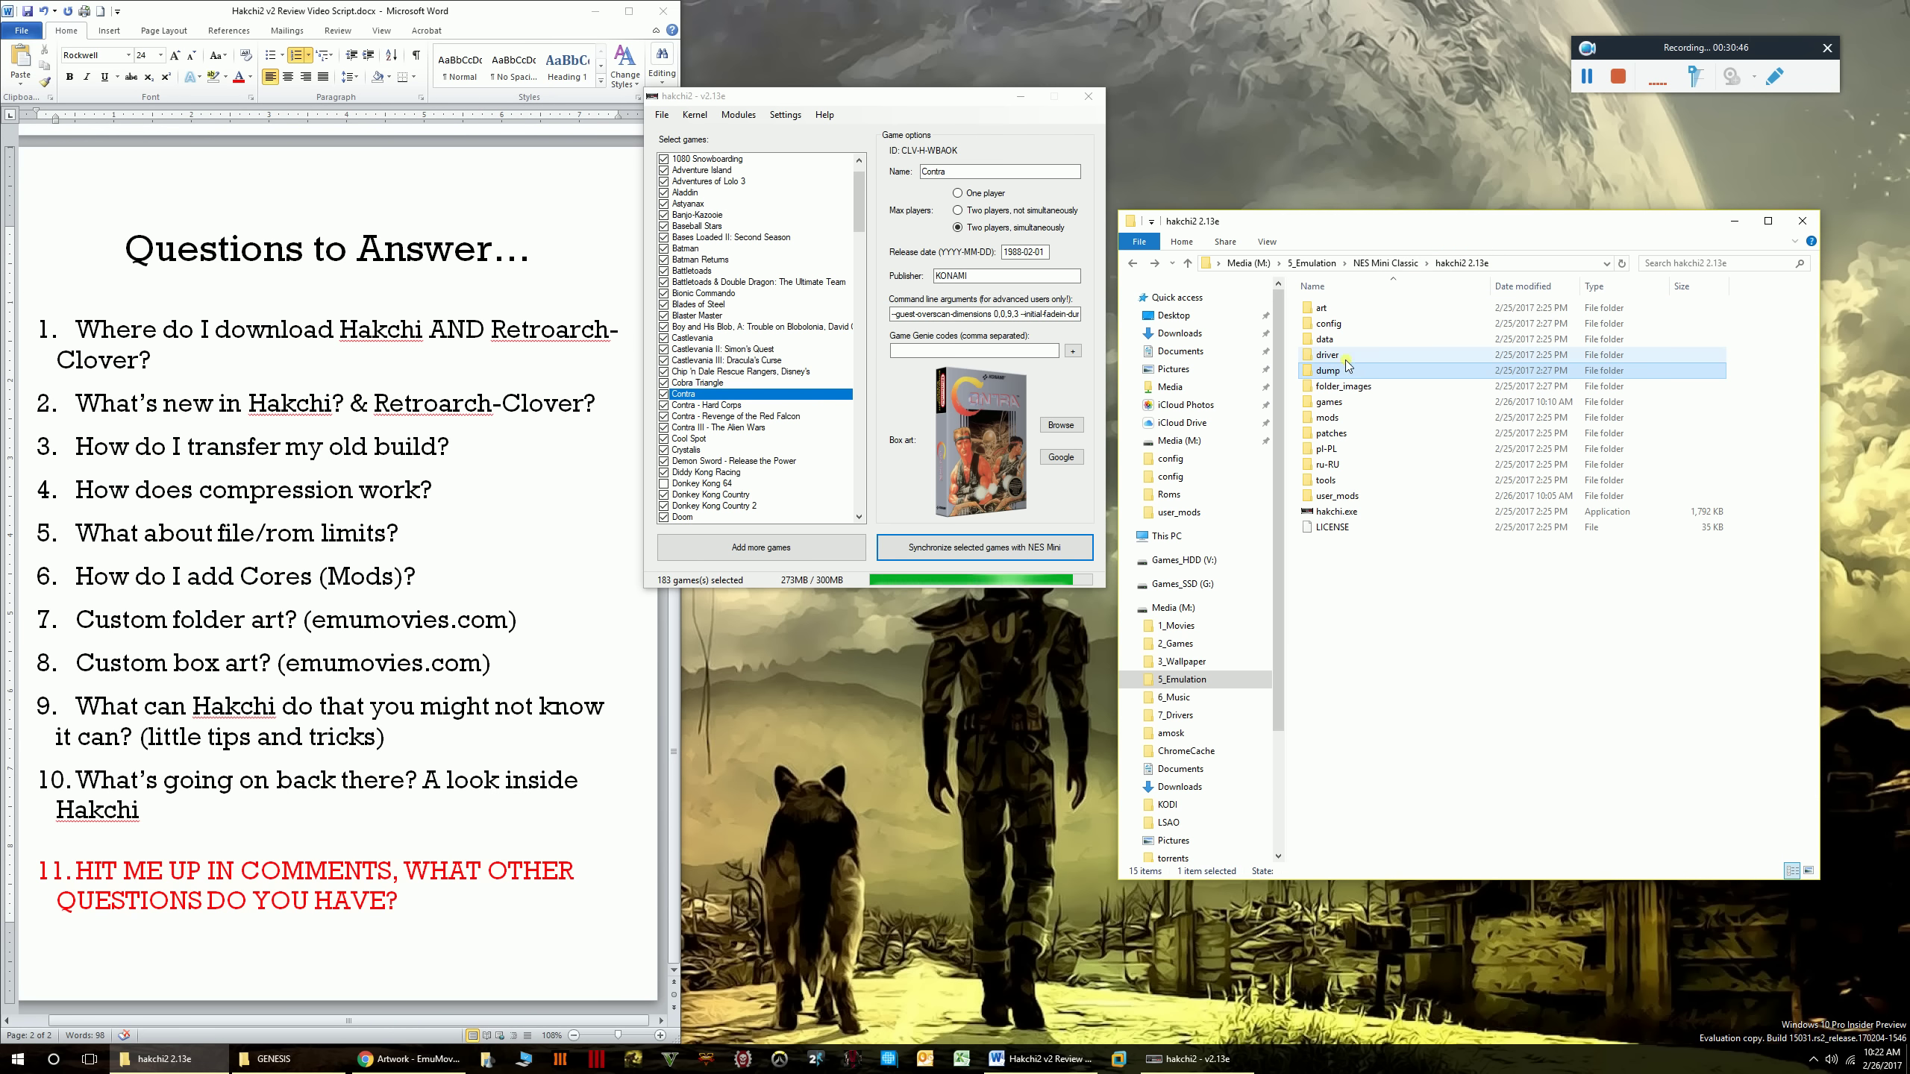
double_click(1360, 387)
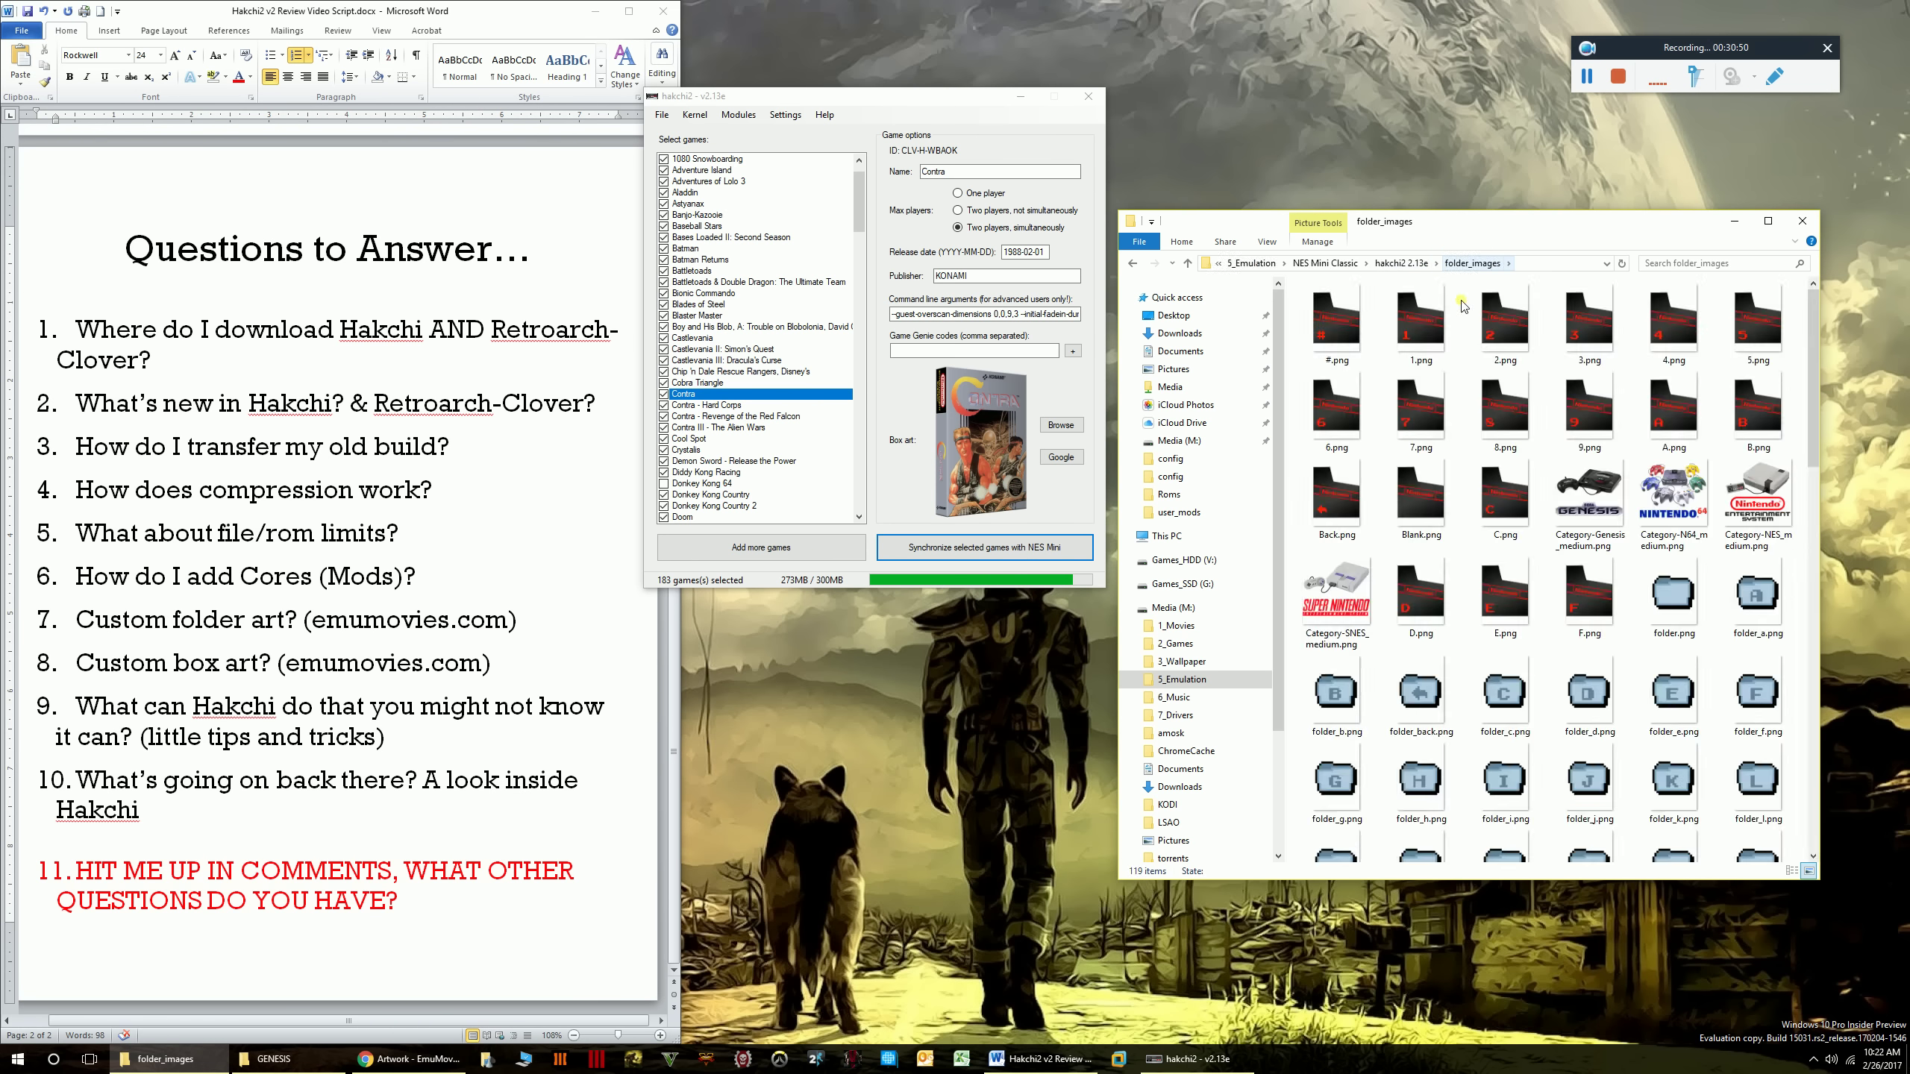
left_click(1462, 263)
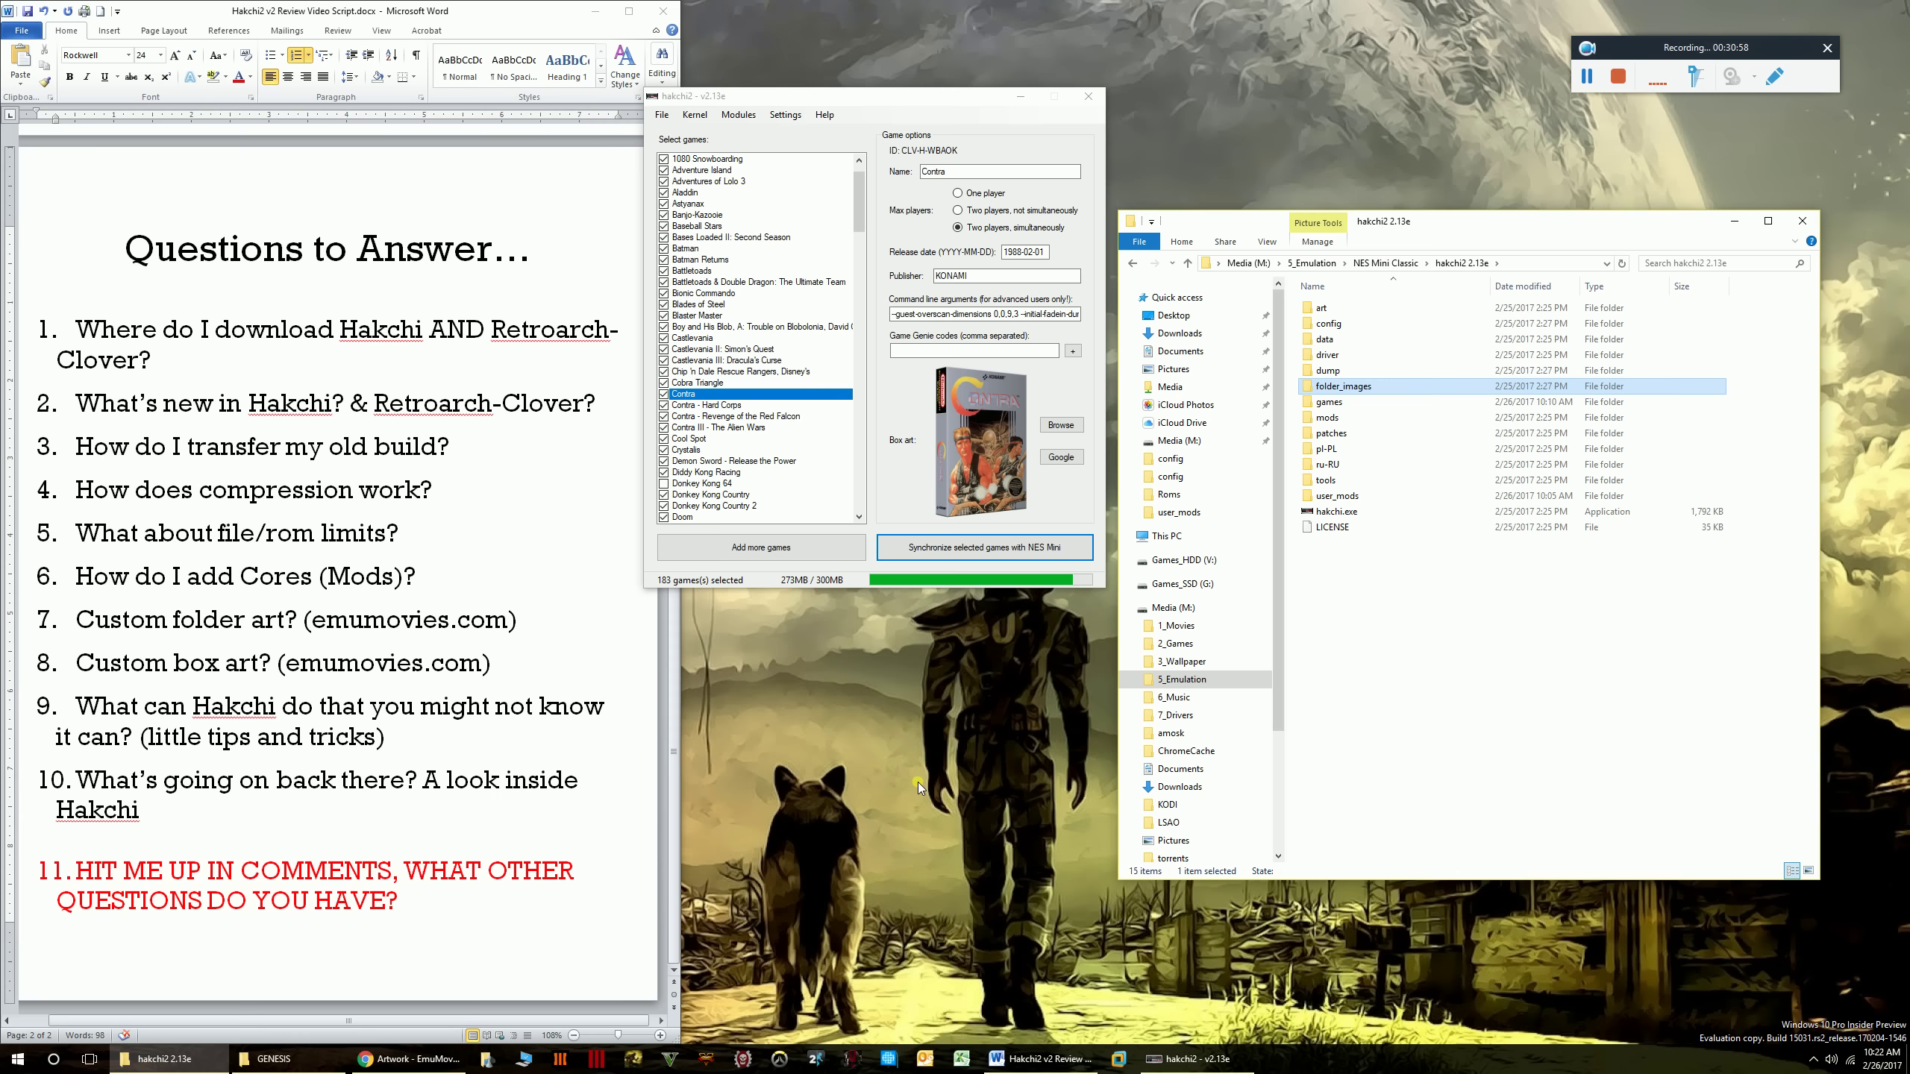
- Open the ROMS folder in NES Mini Classic, check its GBA subfolder, and open the GENESIS folder inside SEGA
left_click(1386, 262)
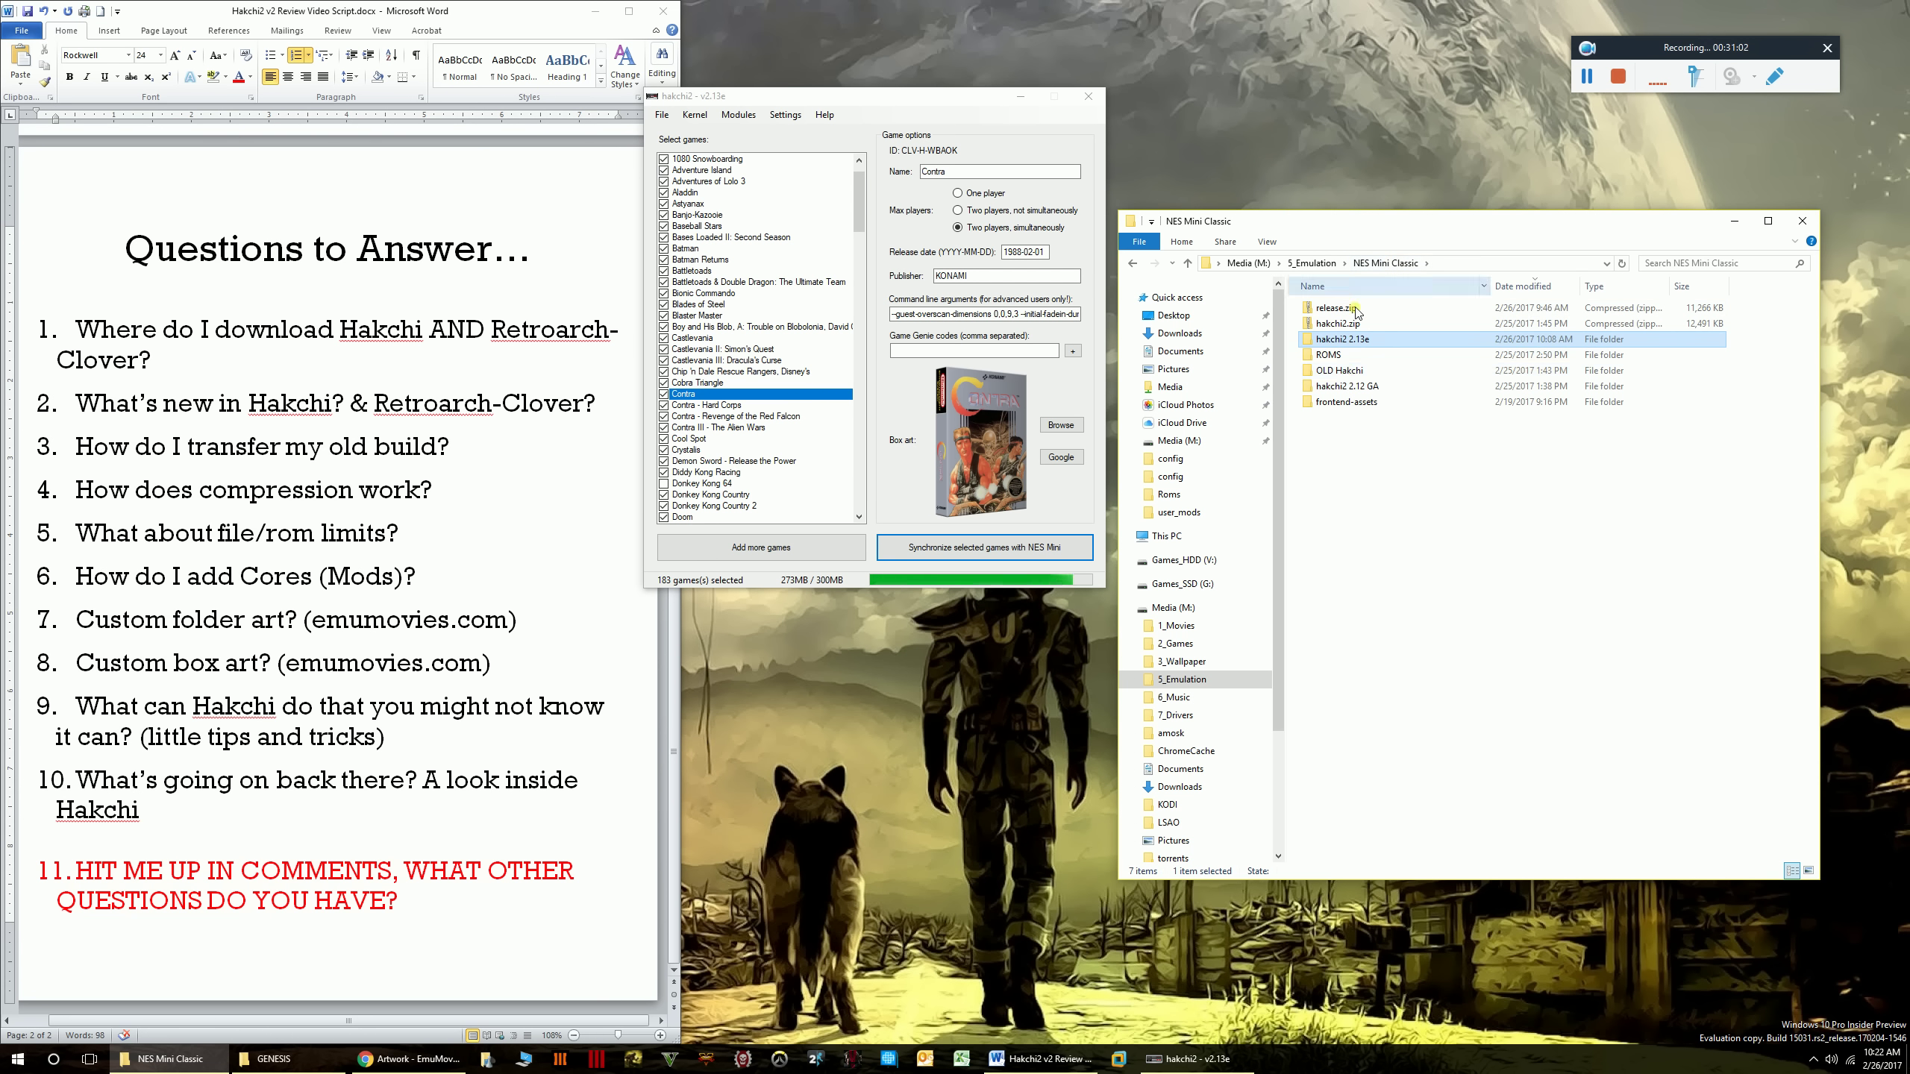
double_click(1327, 355)
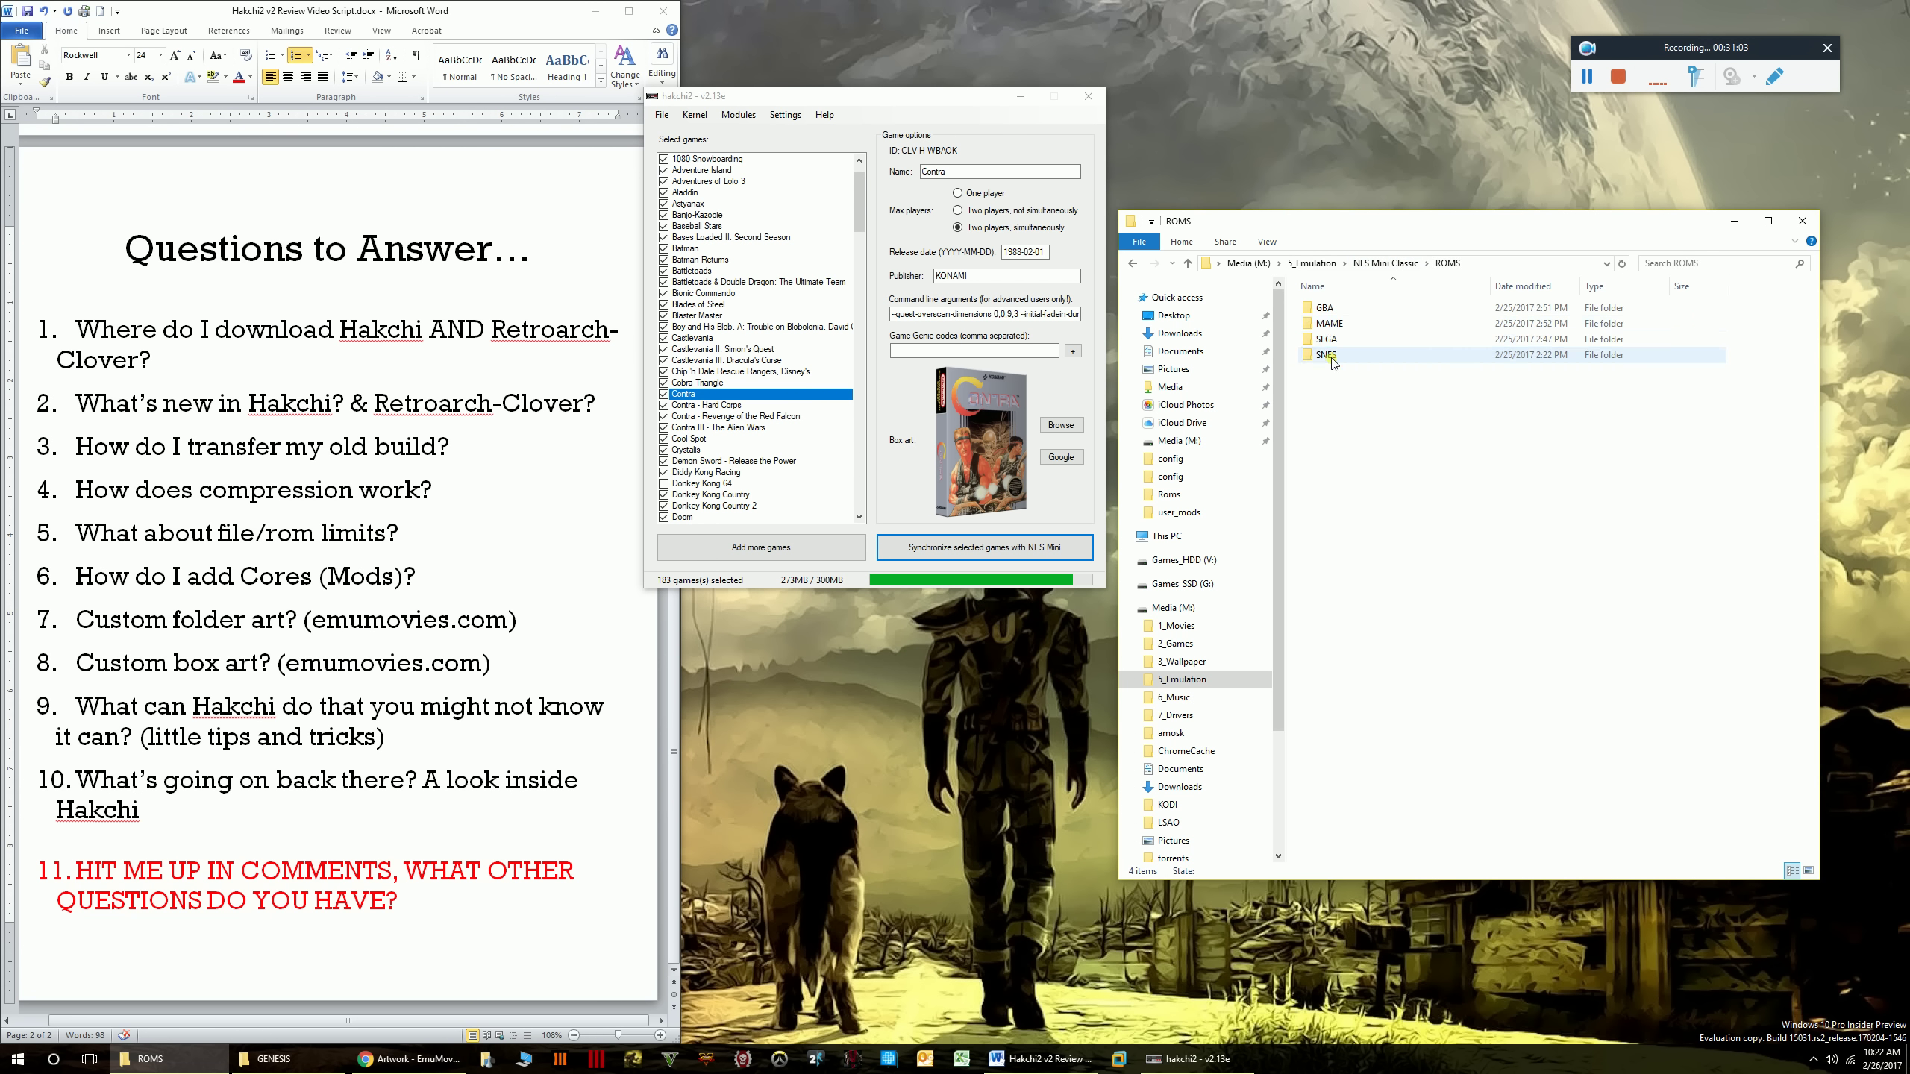
double_click(1325, 308)
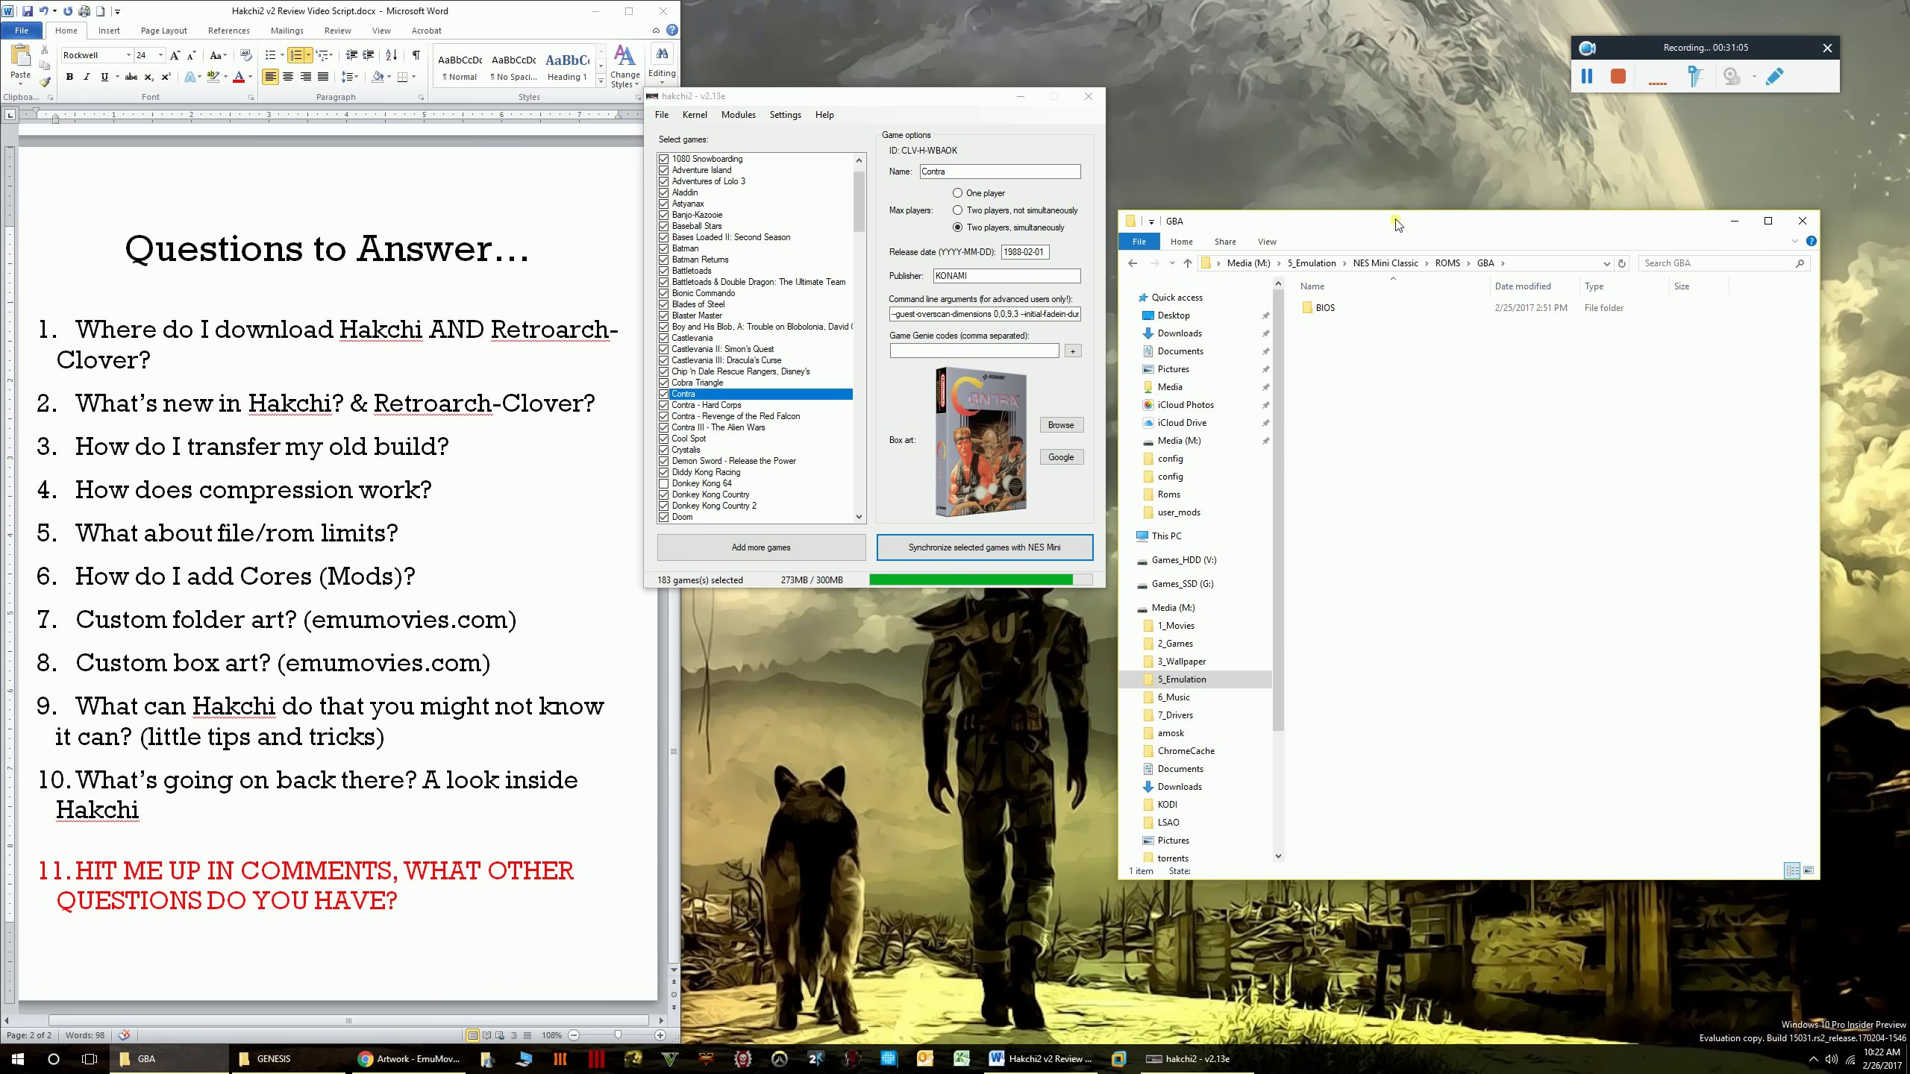
left_click(1461, 254)
double_click(1357, 331)
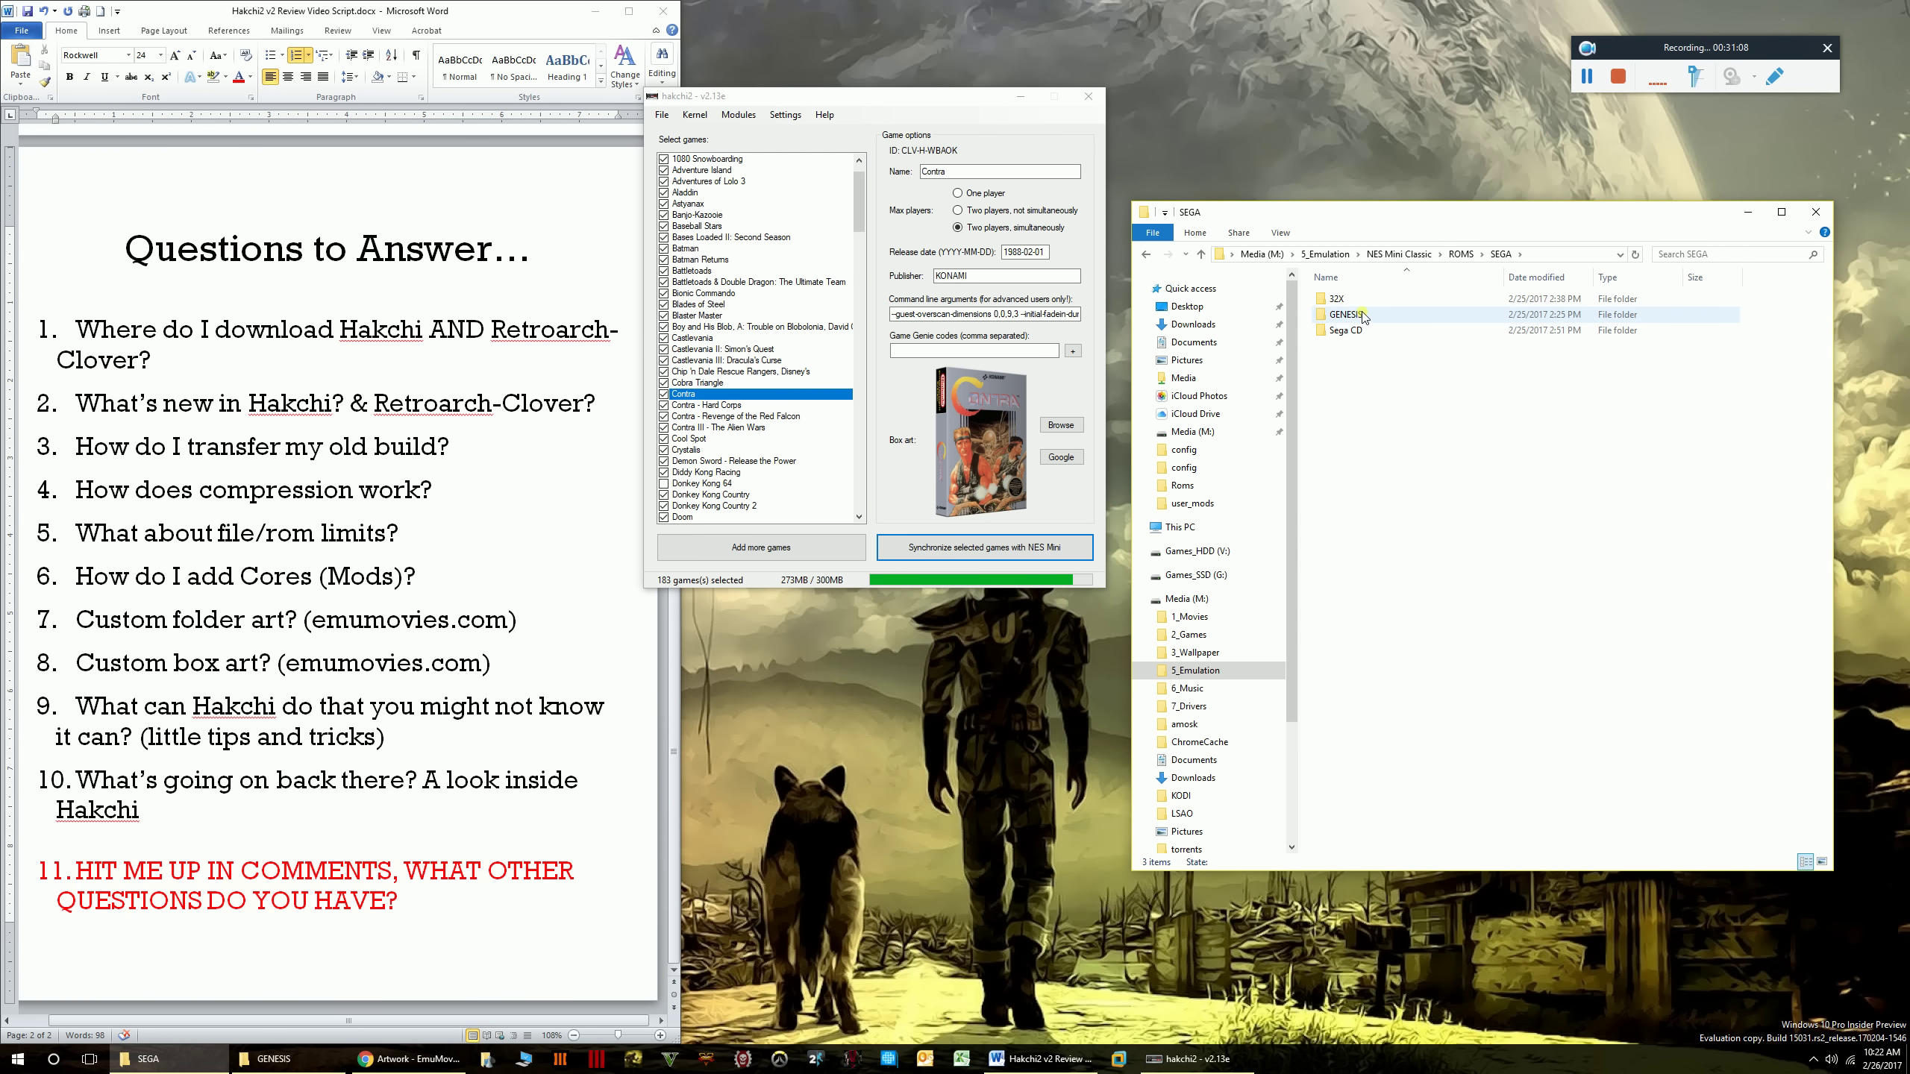
double_click(1346, 315)
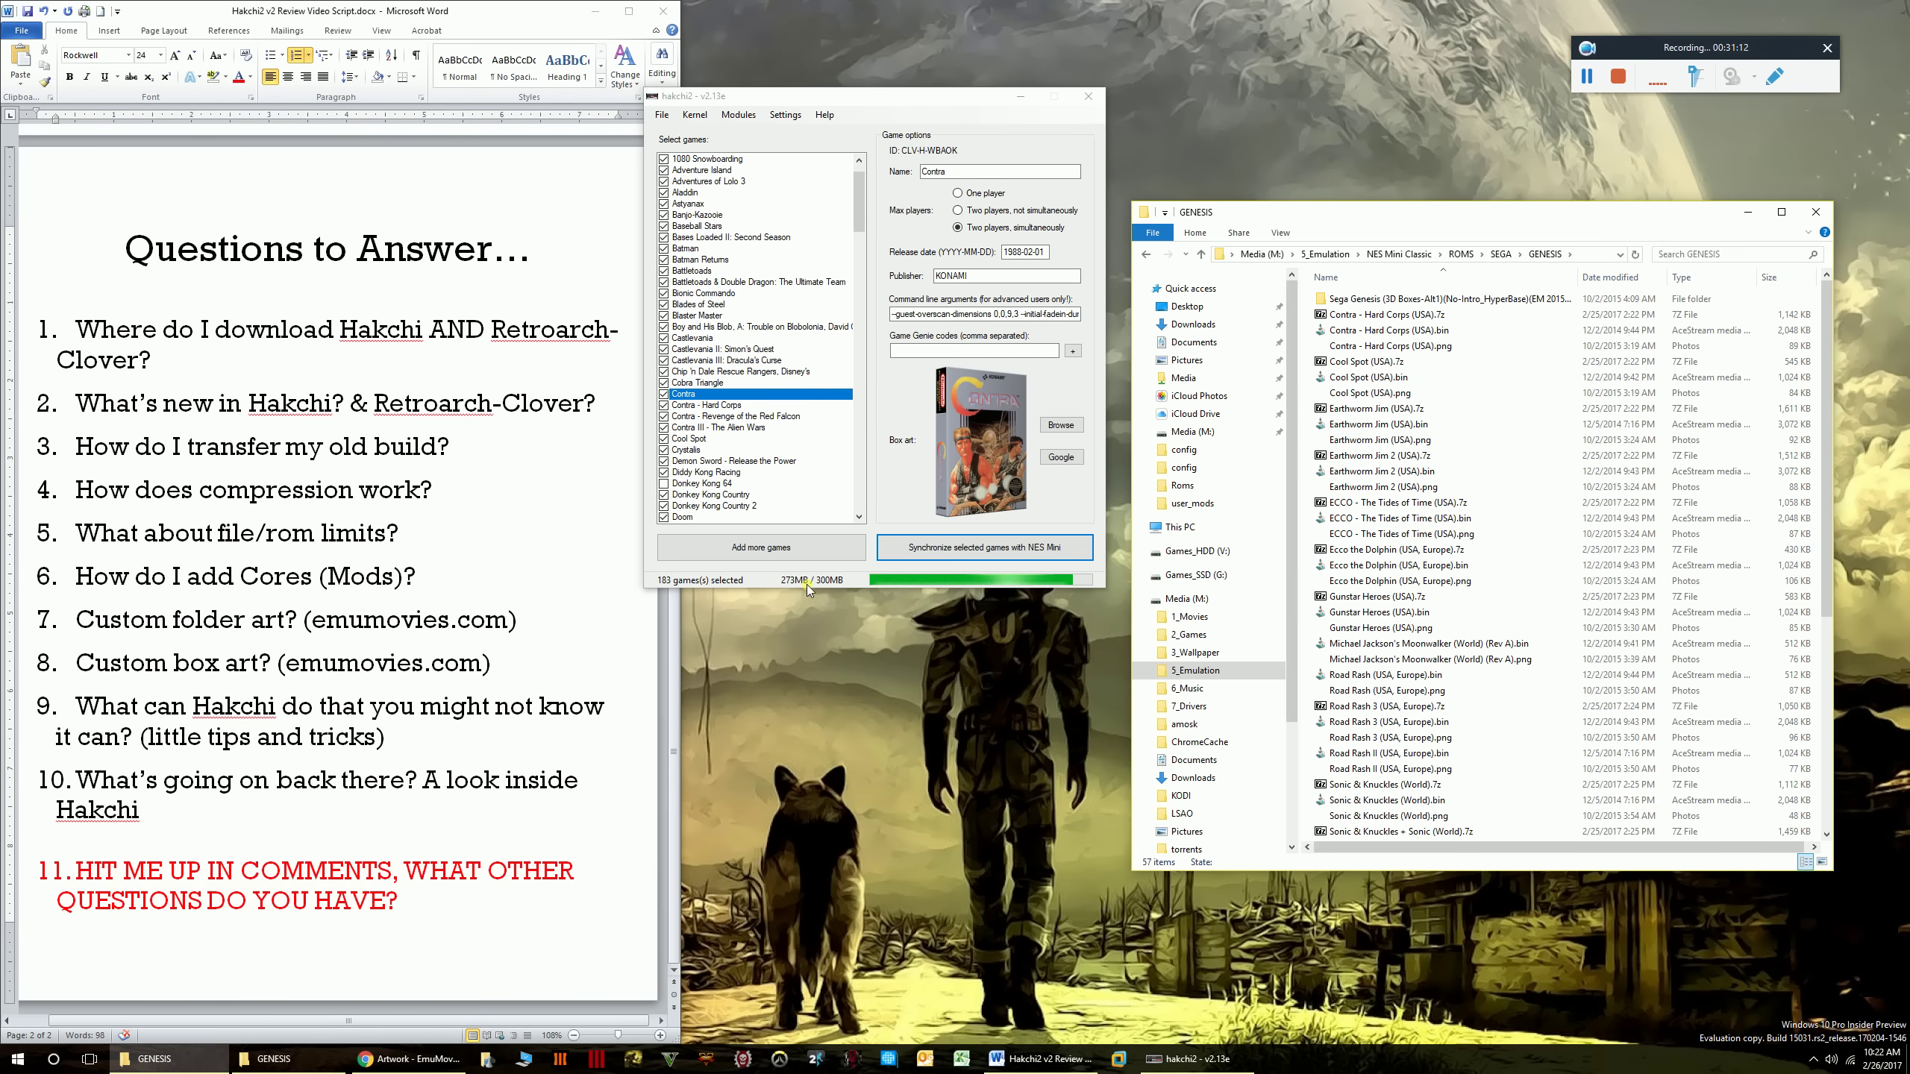
- Add Streets of Rage 3 (USA).bin from the GENESIS folder to the hakchi2 game list and select it there
scroll(1451, 583, "down", 7)
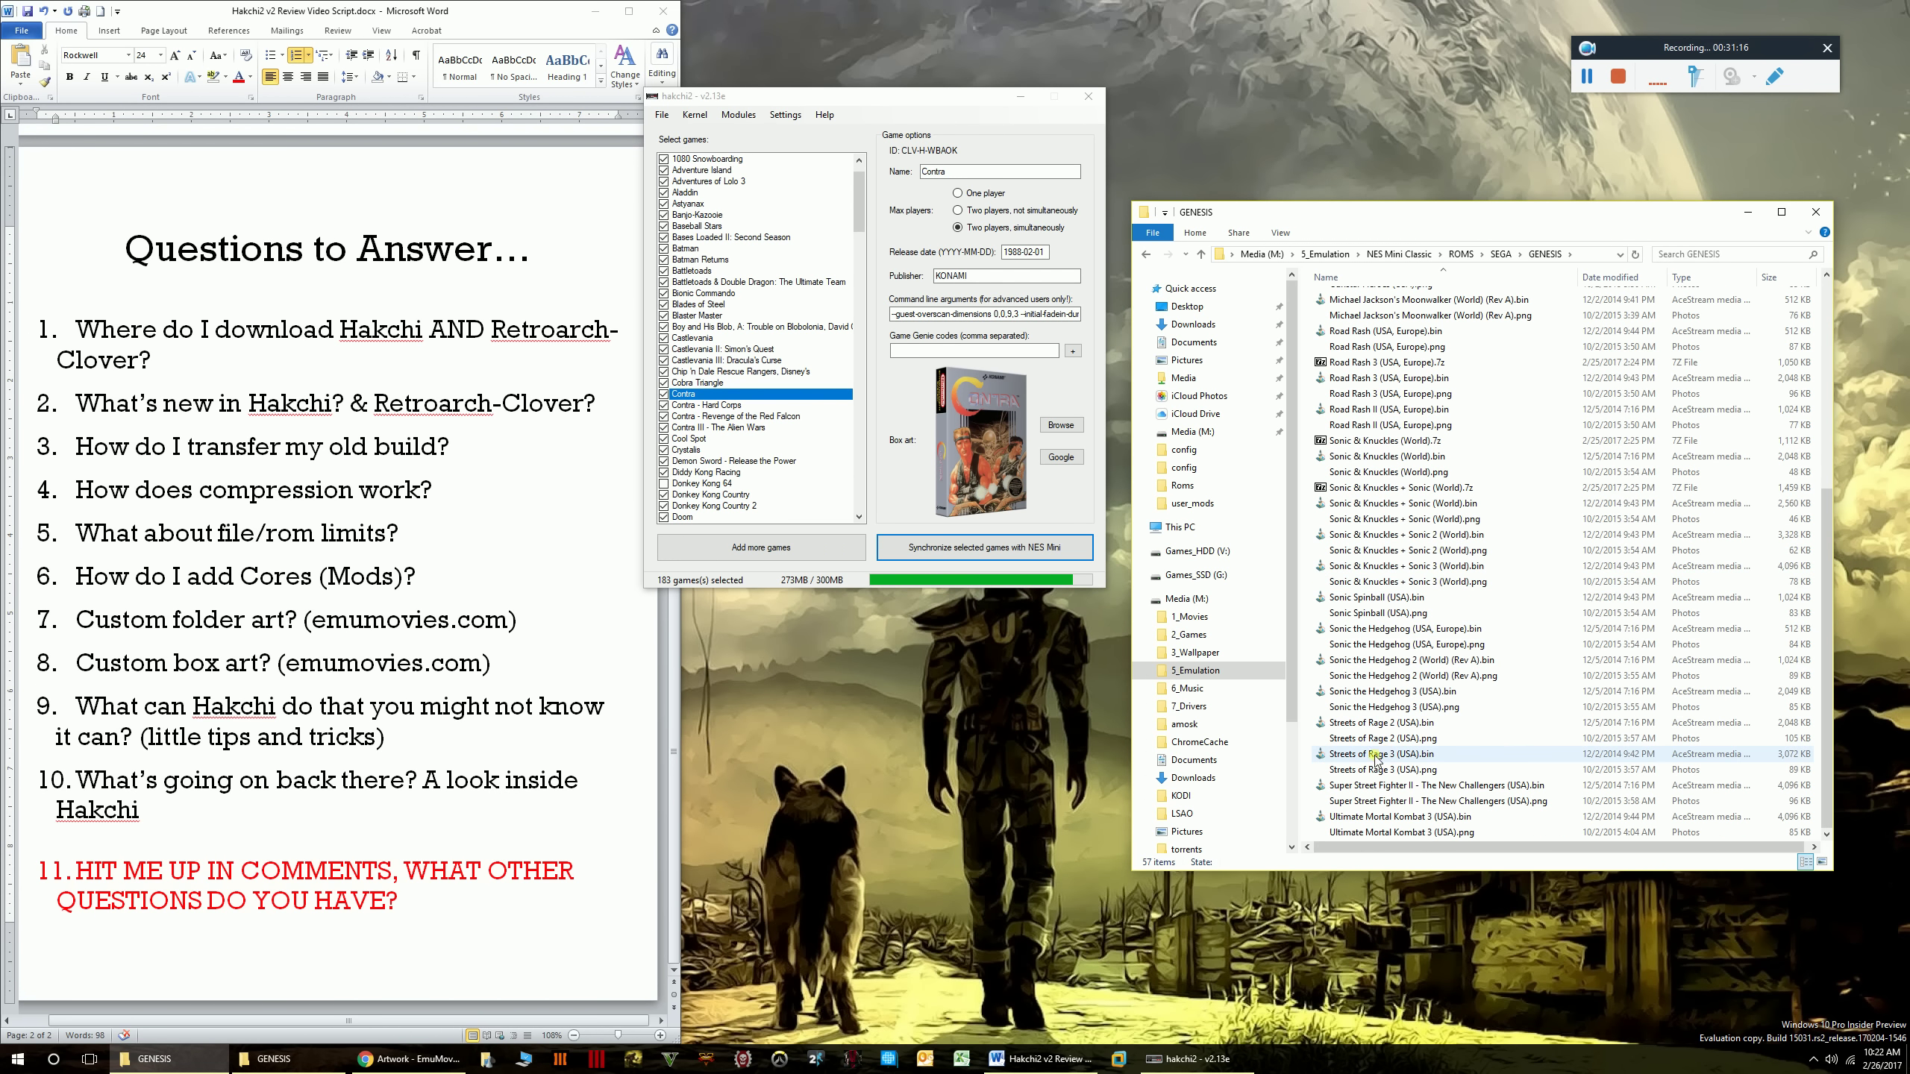
left_click_drag(1383, 760, 808, 446)
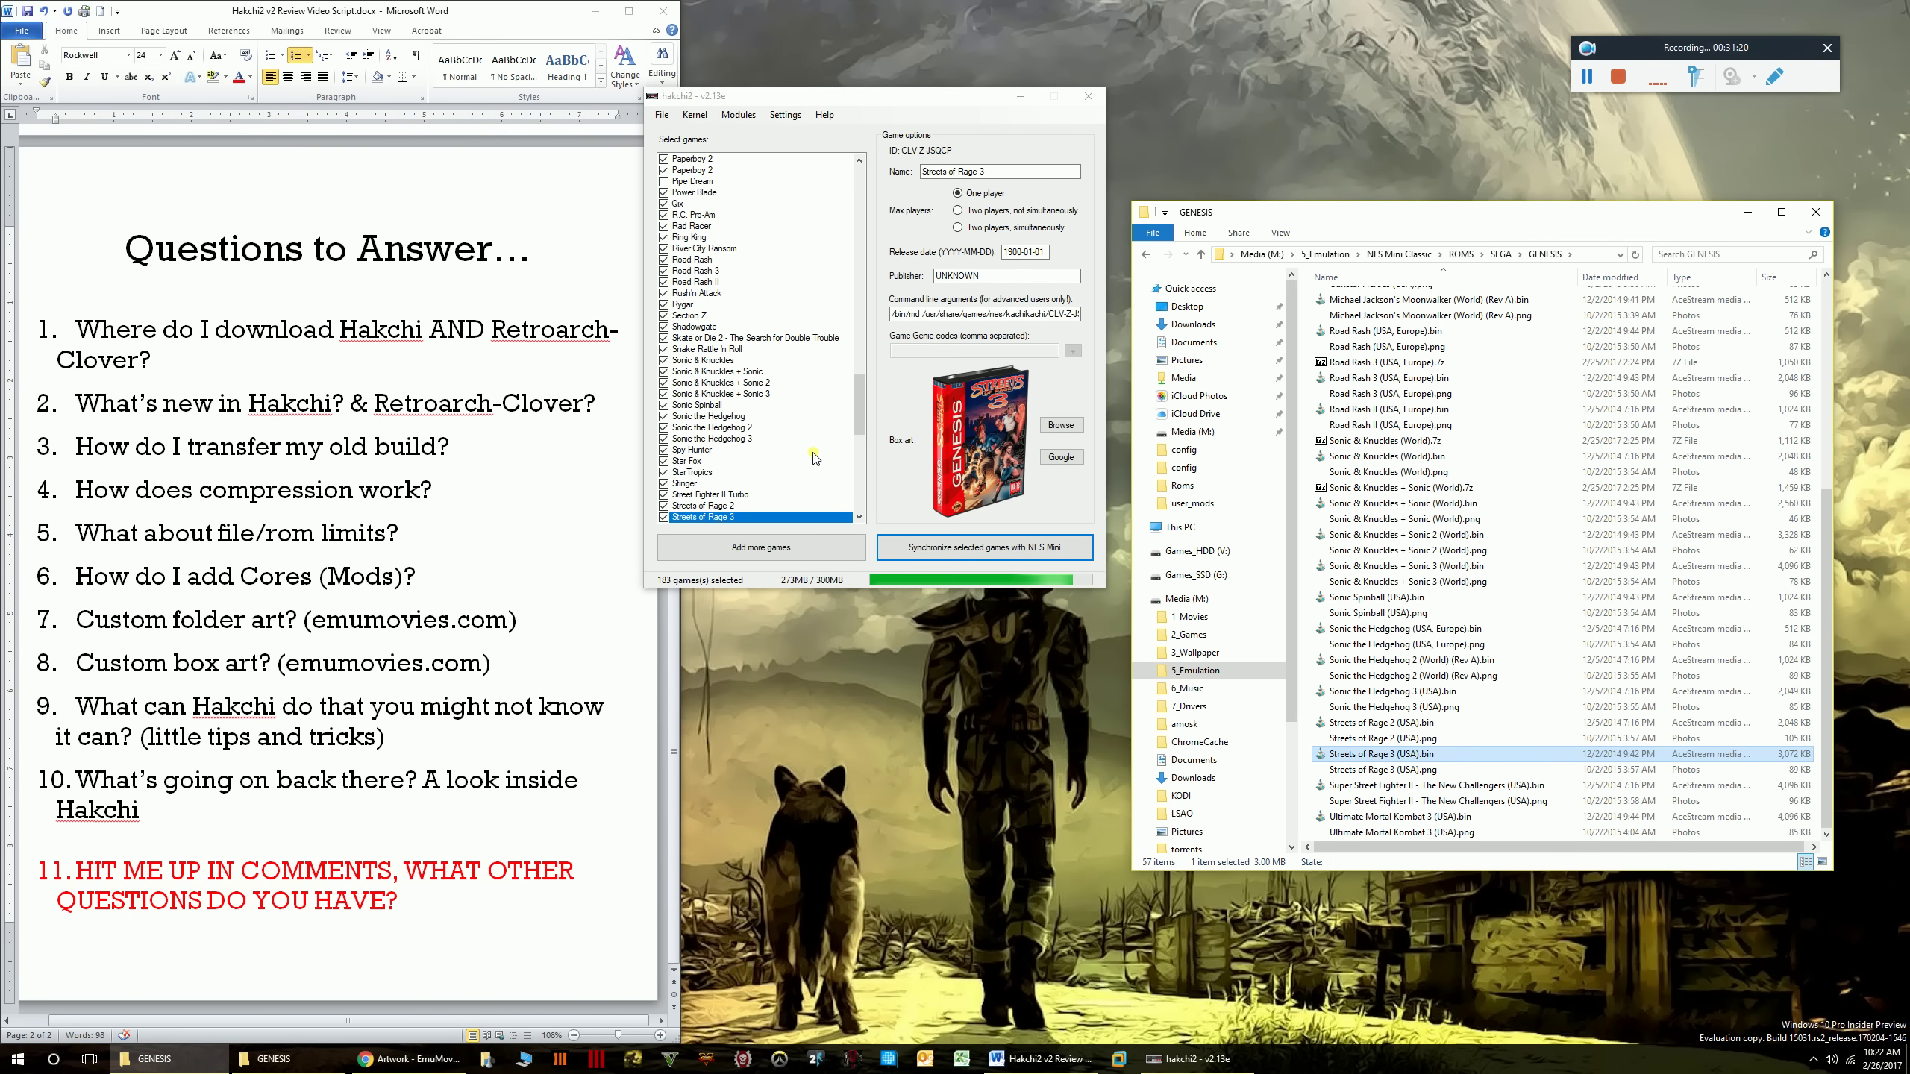
left_click(702, 418)
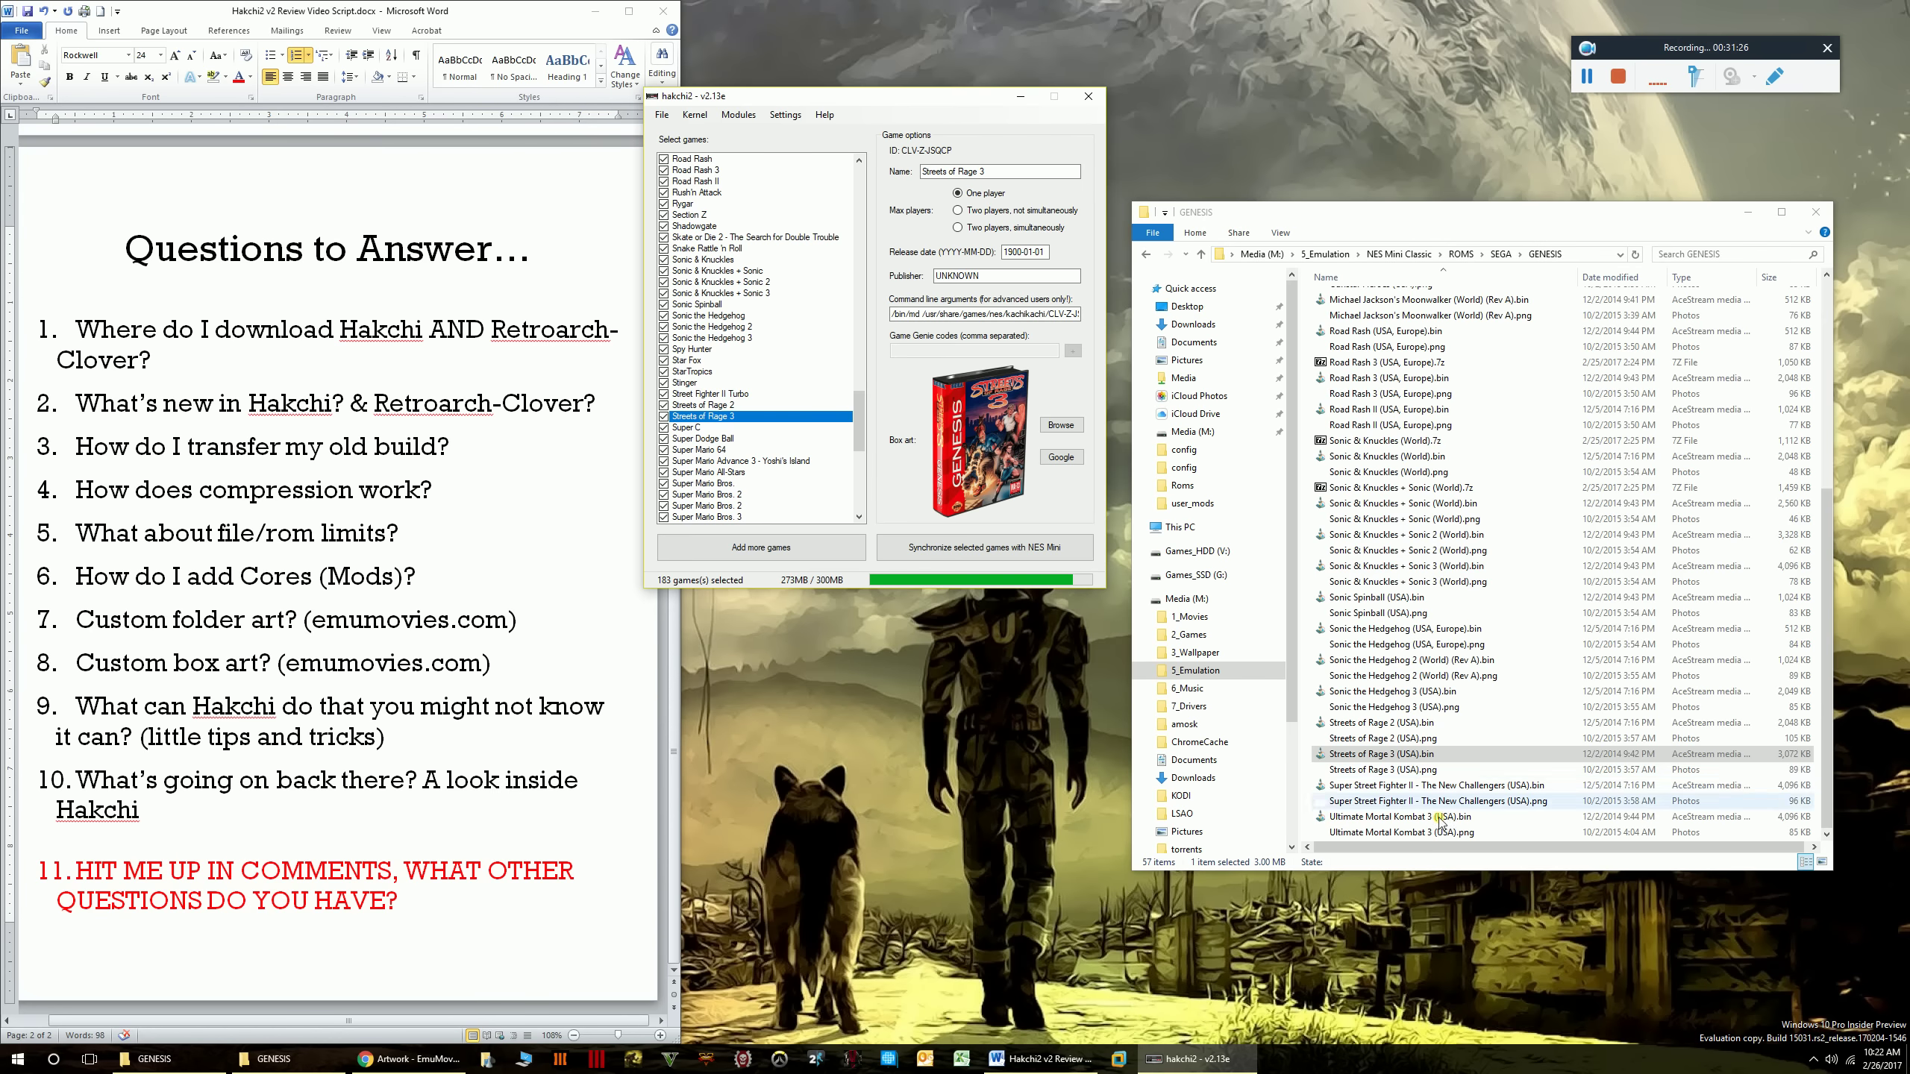
- Move the hakchi2 window lower on the desktop, beside the GENESIS folder window
scroll(1450, 668, "up", 6)
scroll(1450, 668, "up", 2)
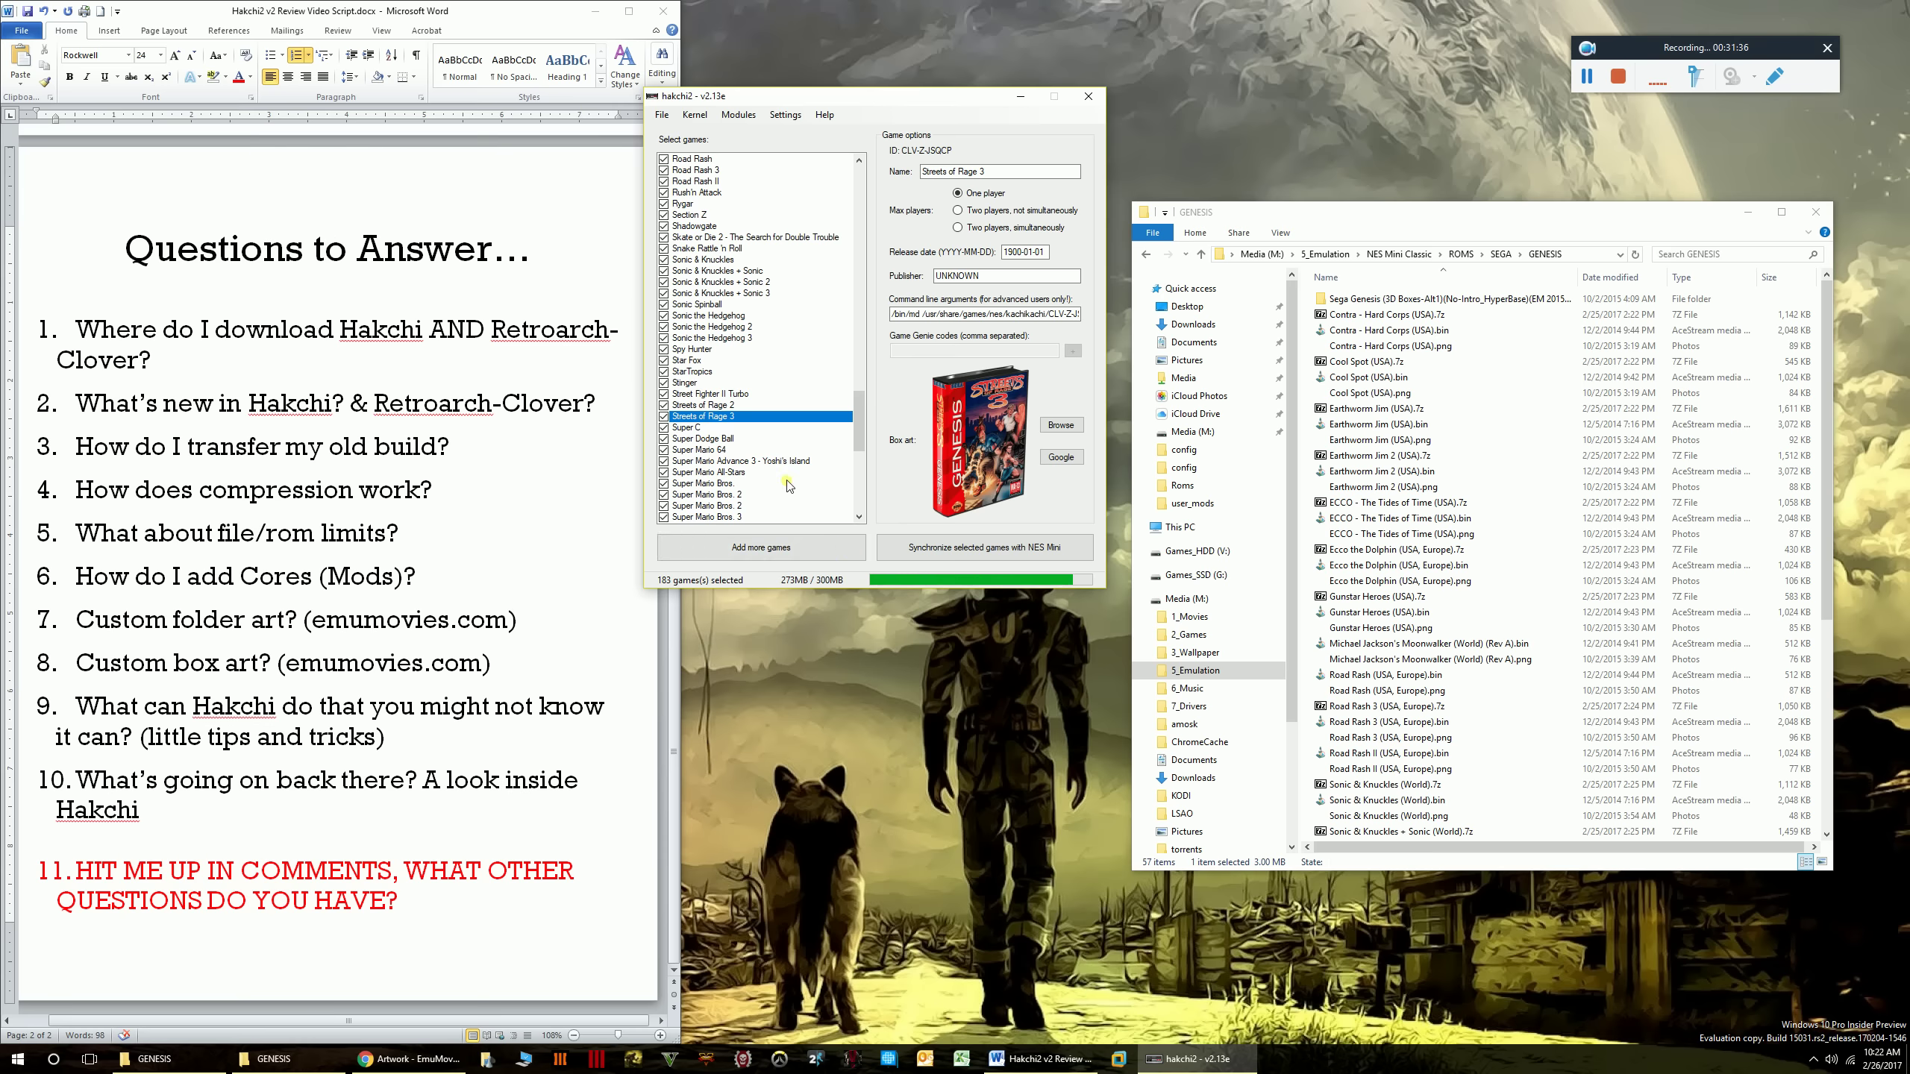
left_click_drag(874, 93, 875, 198)
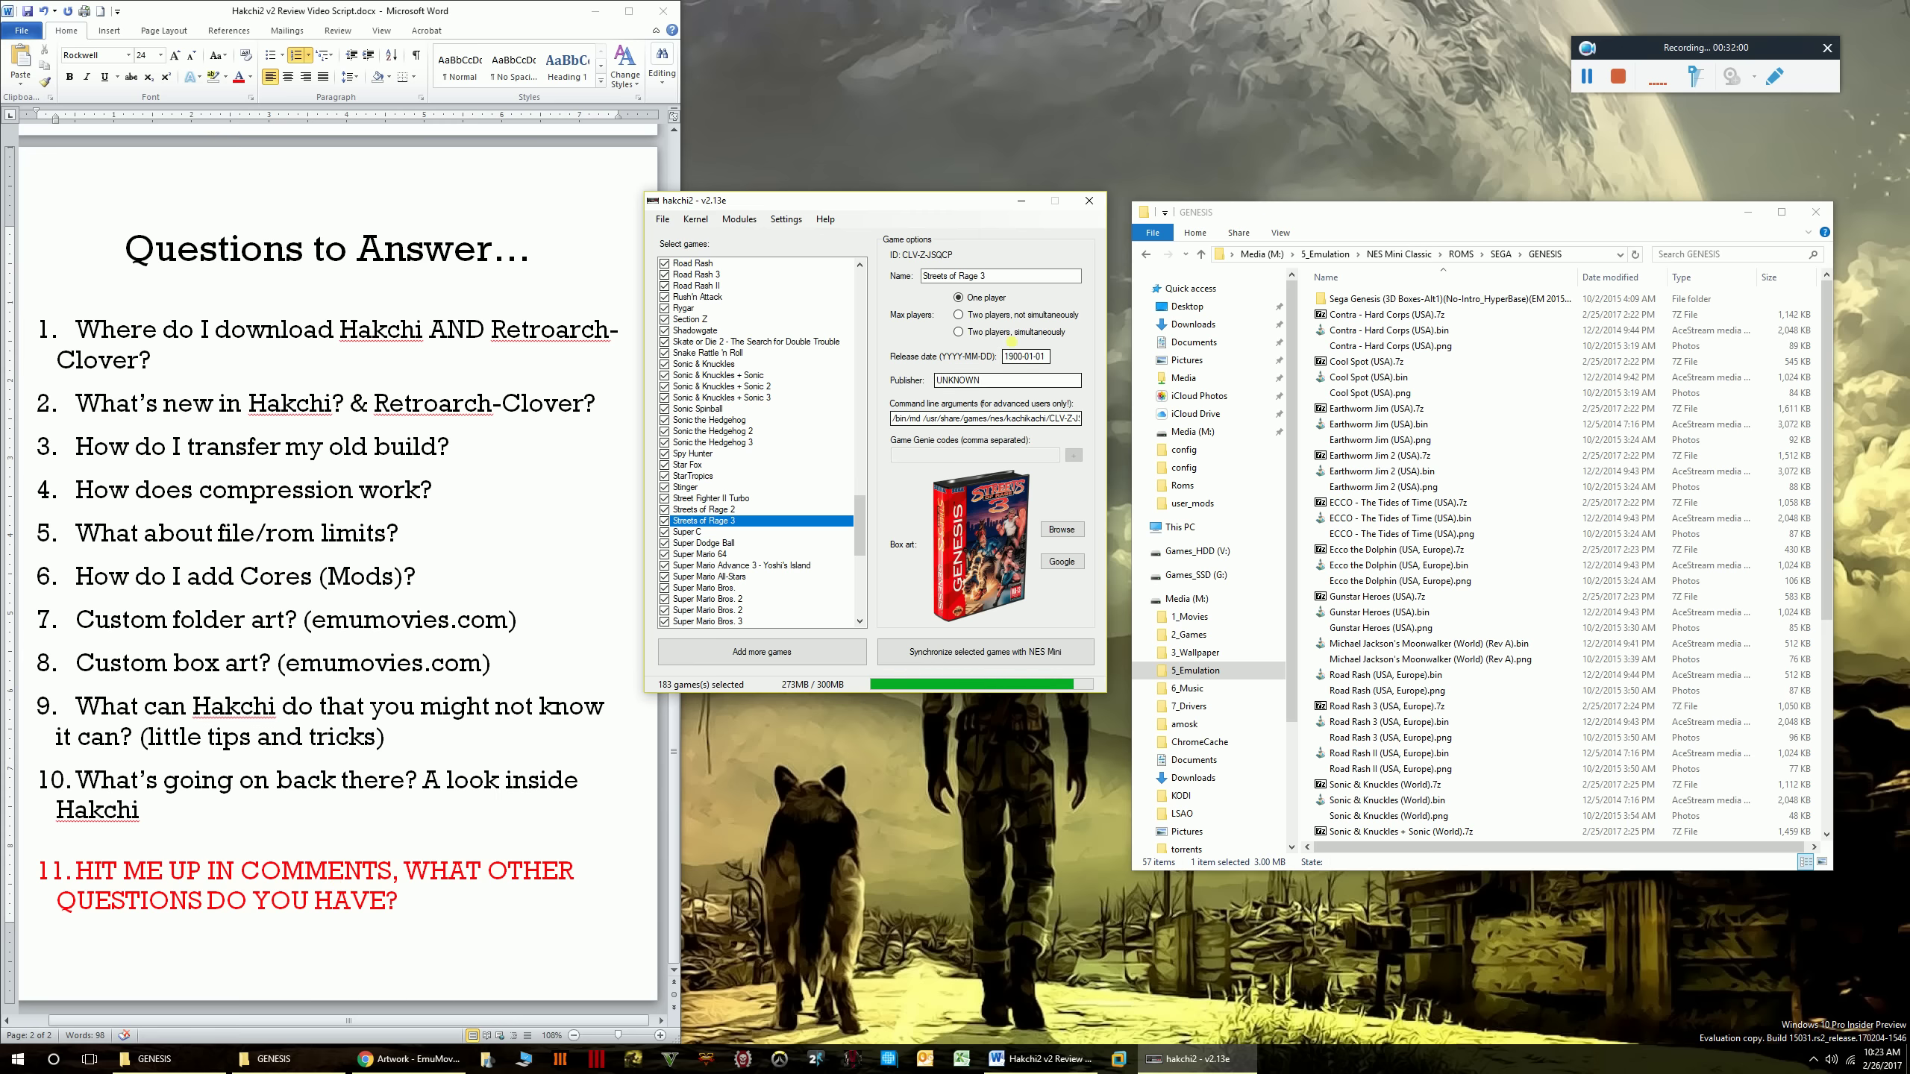
left_click_drag(916, 209, 935, 256)
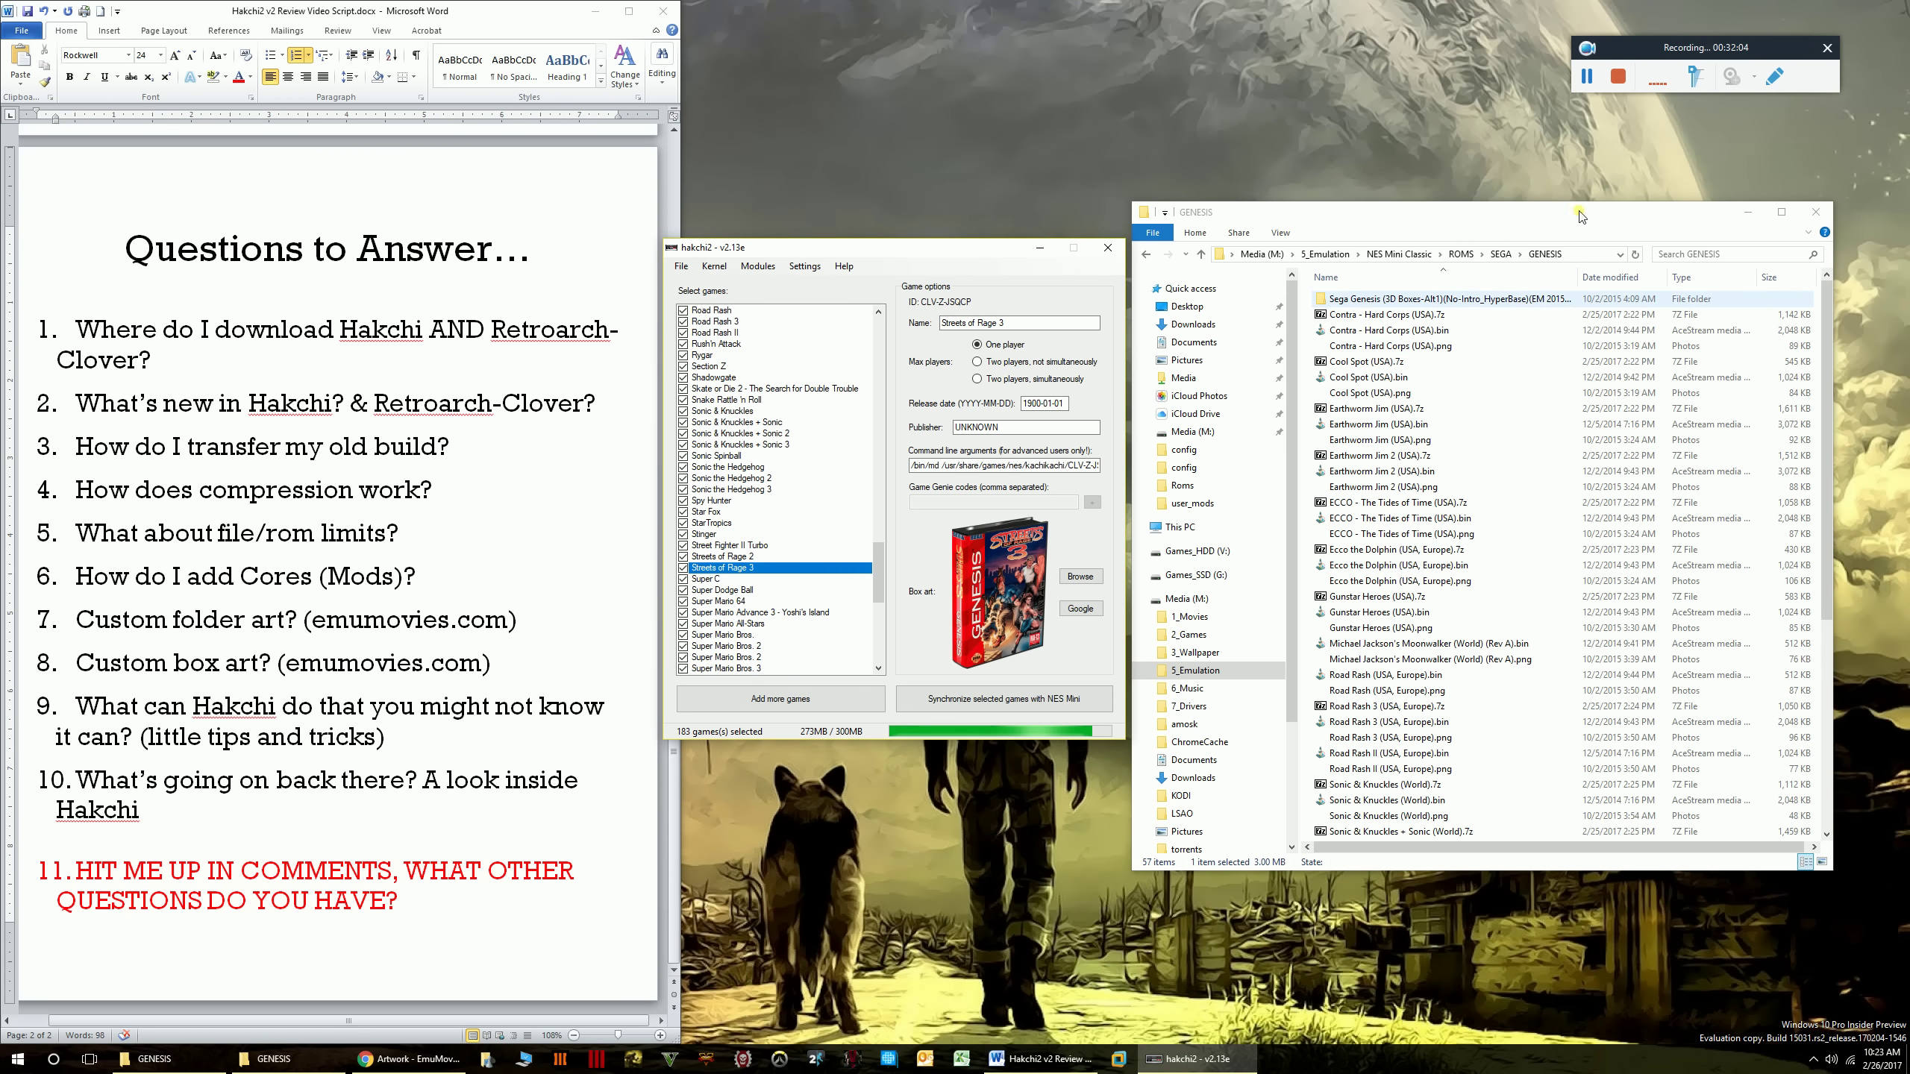